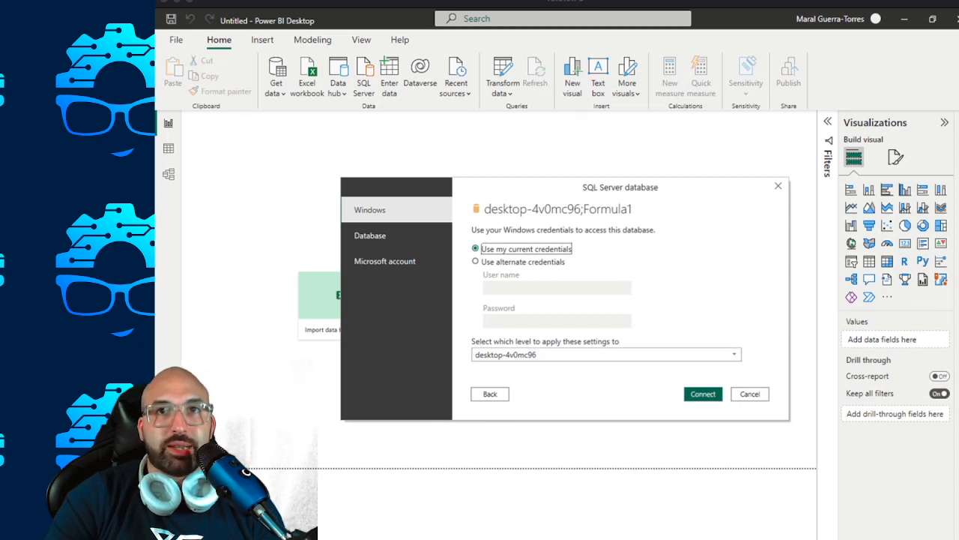
Connect to the Formula1 SQL Server database with the current Windows credentials, accepting an unencrypted connection.
click(714, 393)
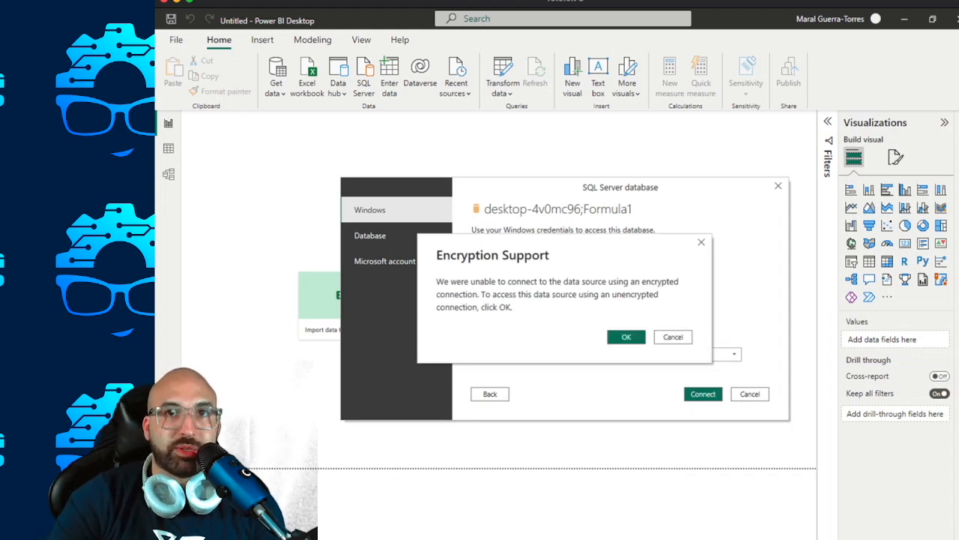
key(Return)
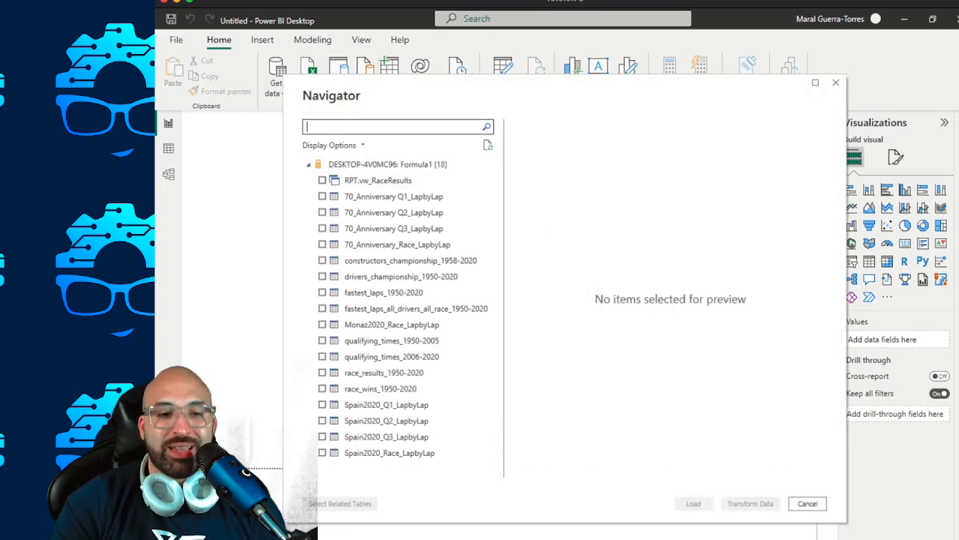
Search the database objects for "race" and load the RPT.vw_RaceResults view into the report.
text(formula)
key(BackSpace)
key(BackSpace)
text(la)
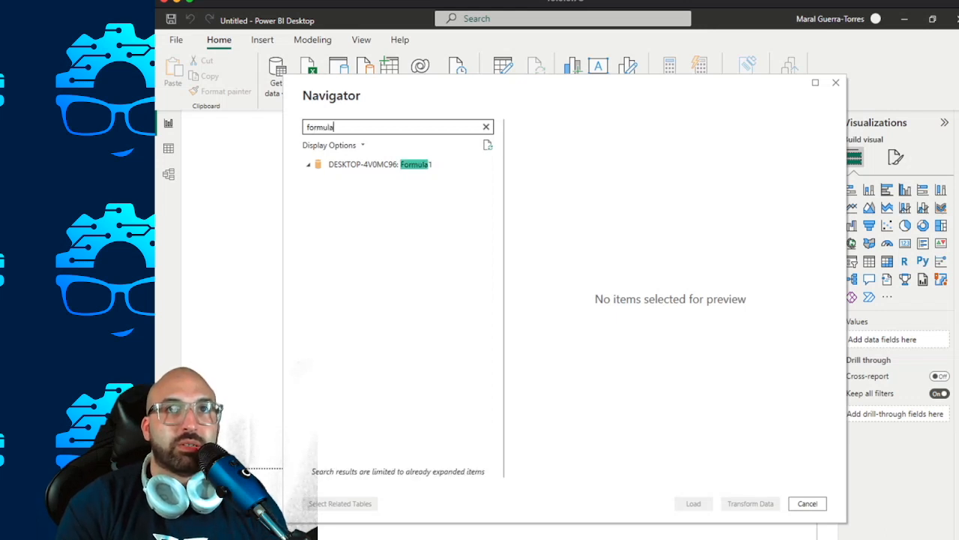
key(ctrl+a)
text(race)
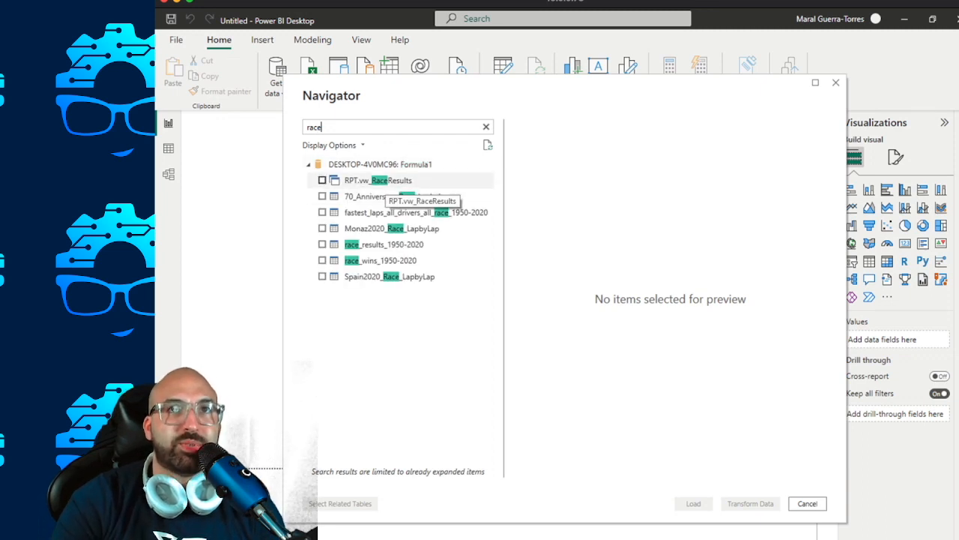
click(322, 180)
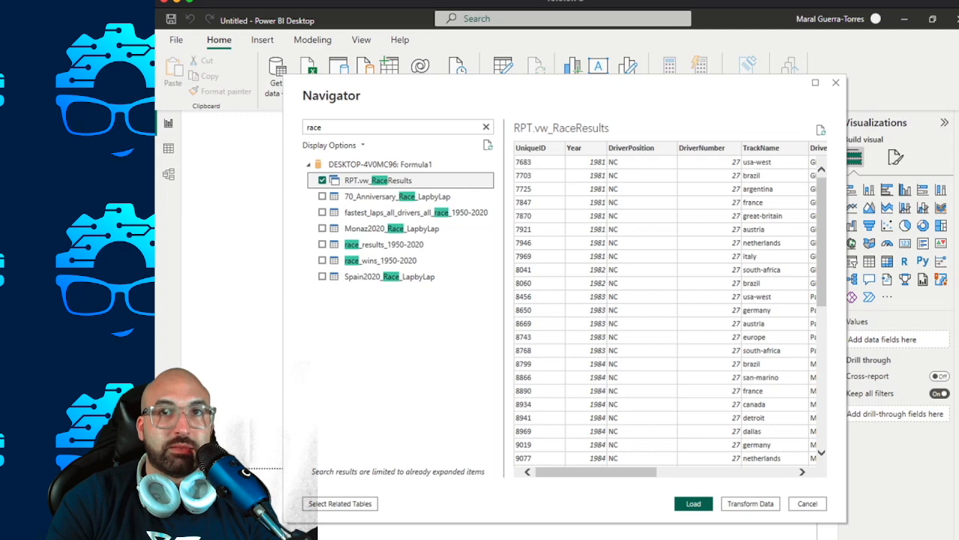
click(694, 504)
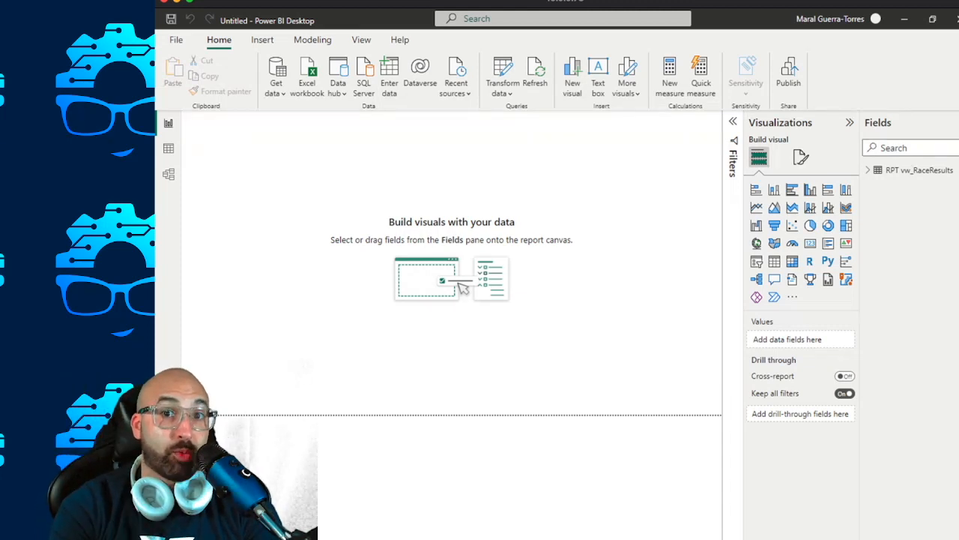
Add an empty table visual and enlarge it to the page's full width, leaving a strip free above it.
click(868, 171)
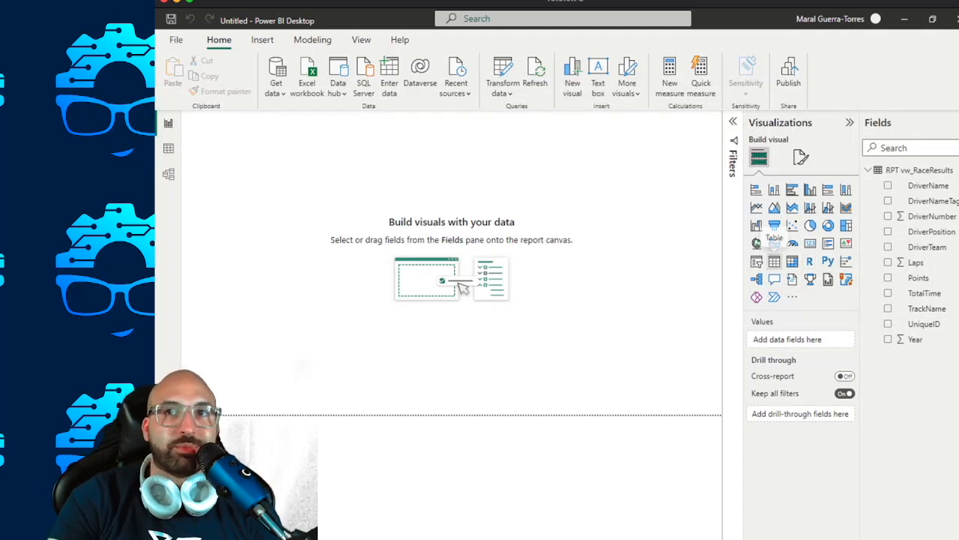
click(774, 261)
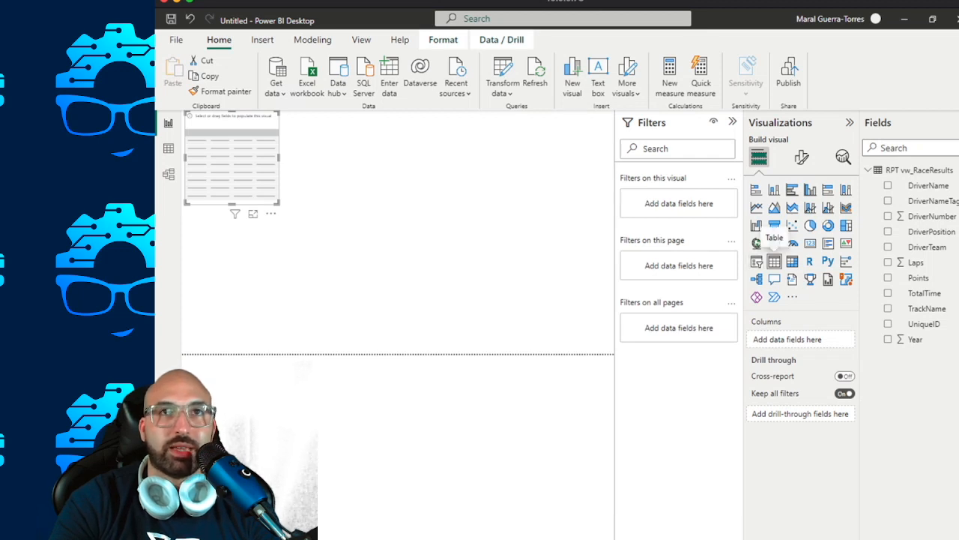
click(733, 121)
drag(244, 169, 239, 226)
drag(298, 283, 717, 409)
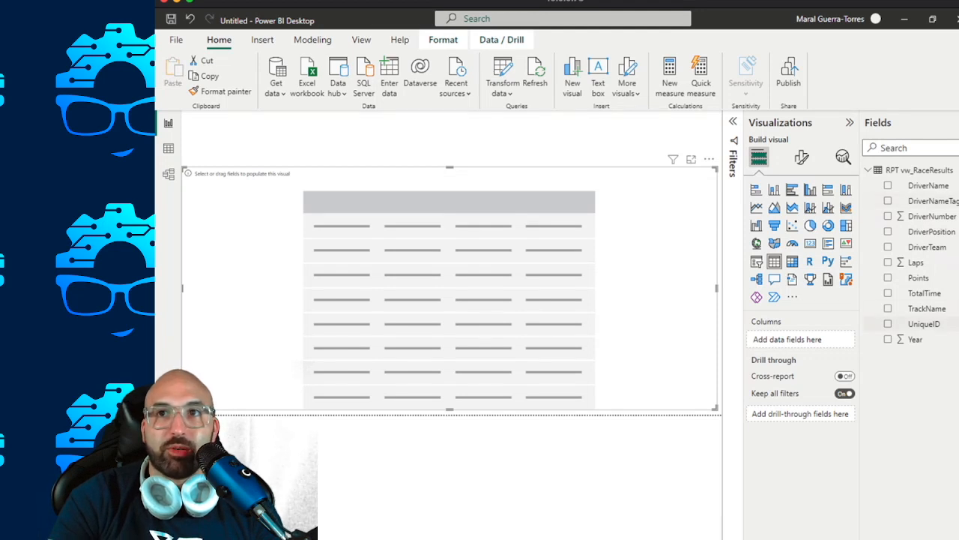
Fill the table with UniqueID, Year, TrackName, DriverTeam, DriverNumber, DriverName and DriverNameTag, in that order.
click(887, 323)
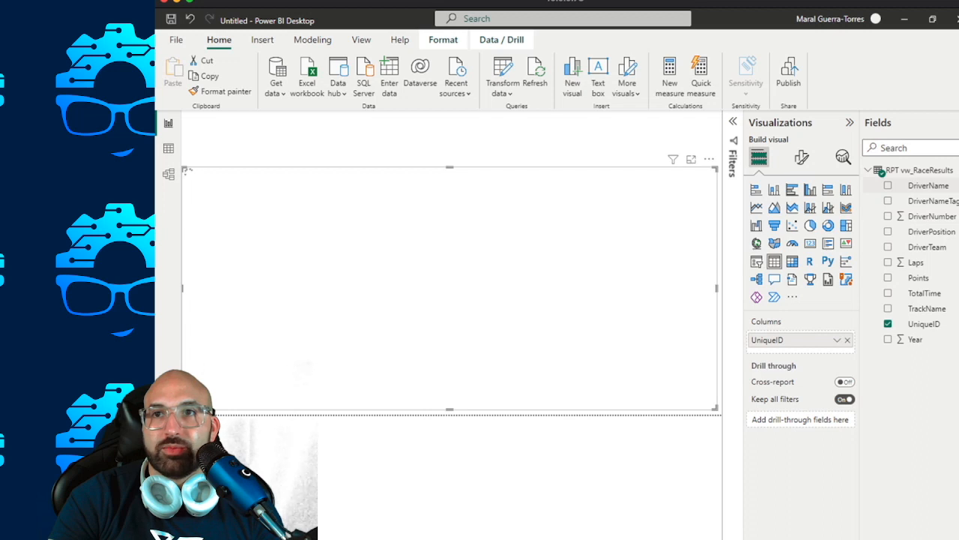
click(888, 339)
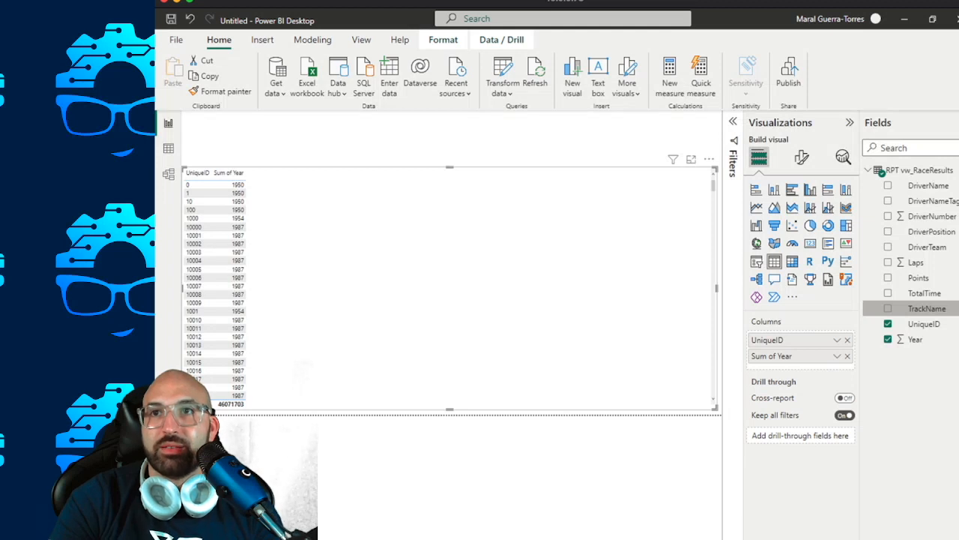
click(888, 308)
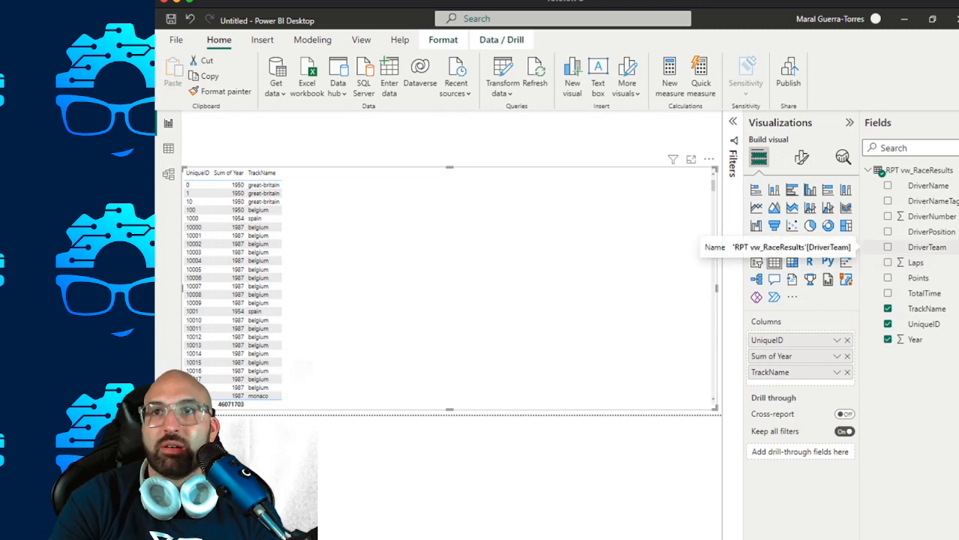
click(888, 247)
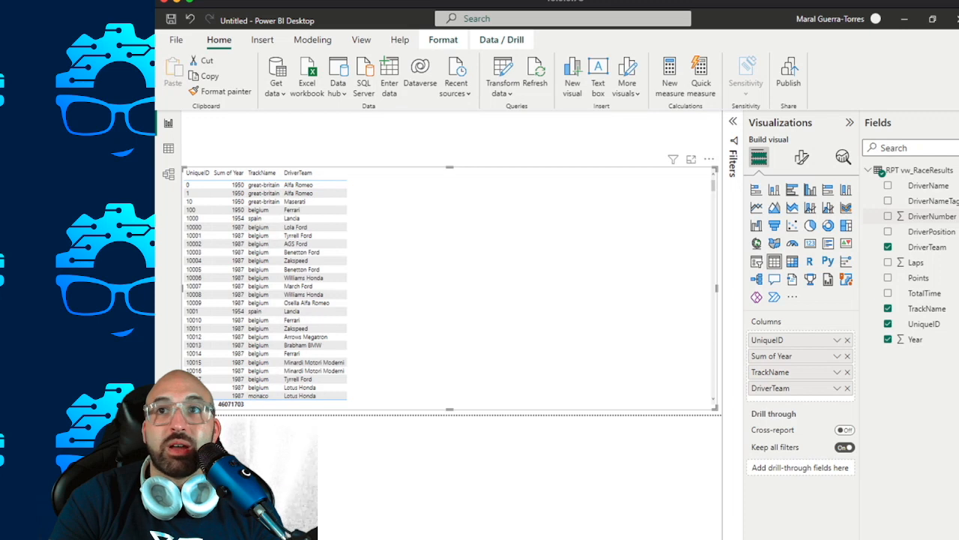
click(888, 216)
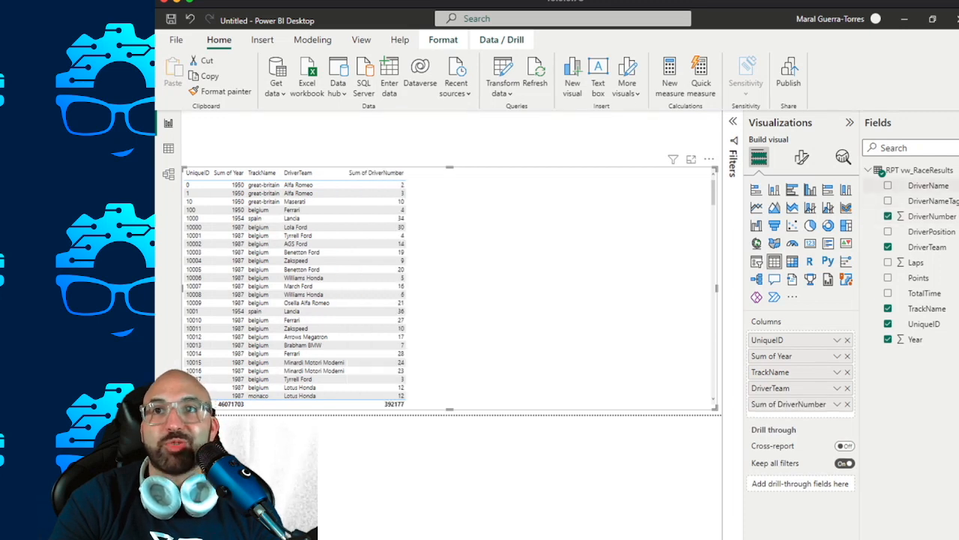
click(888, 185)
click(888, 201)
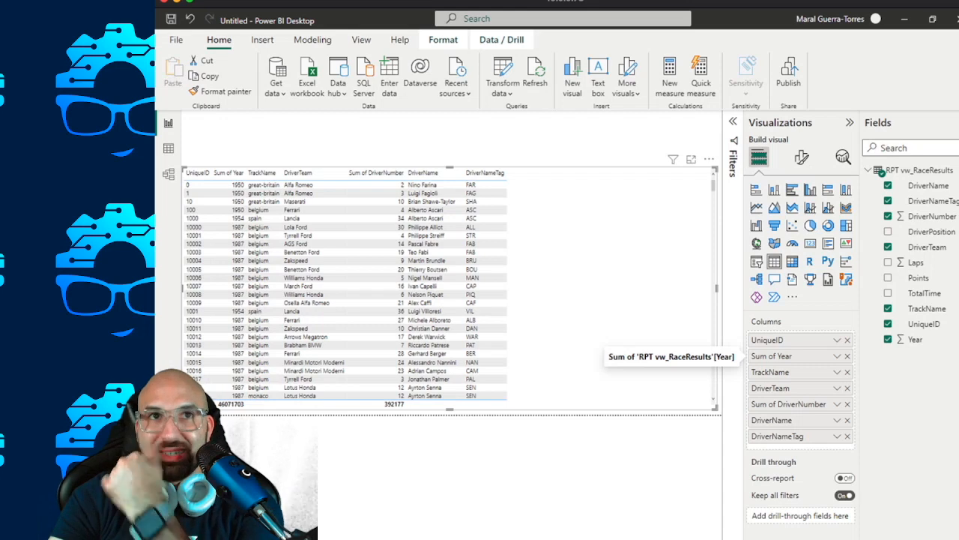
Set the table's Year and DriverNumber columns to Don't summarize.
click(837, 356)
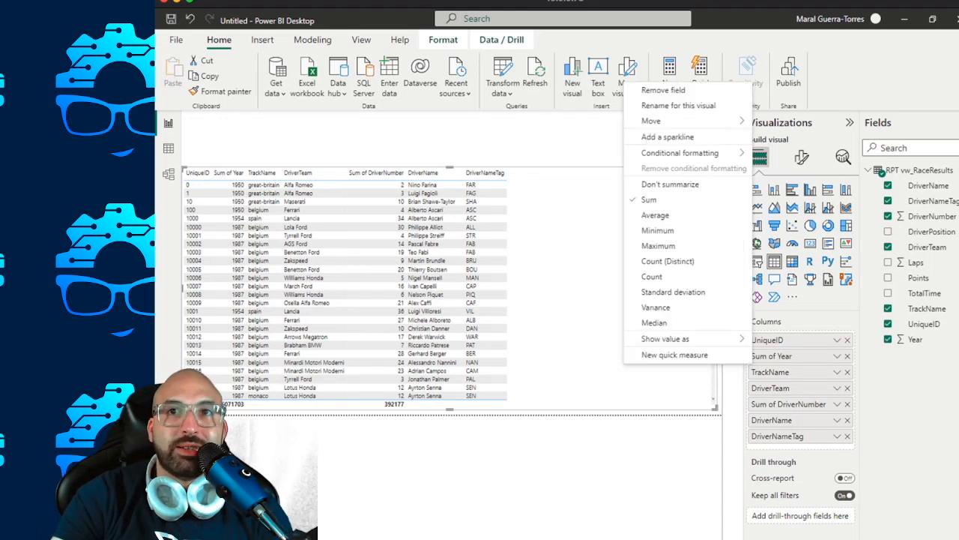
click(670, 183)
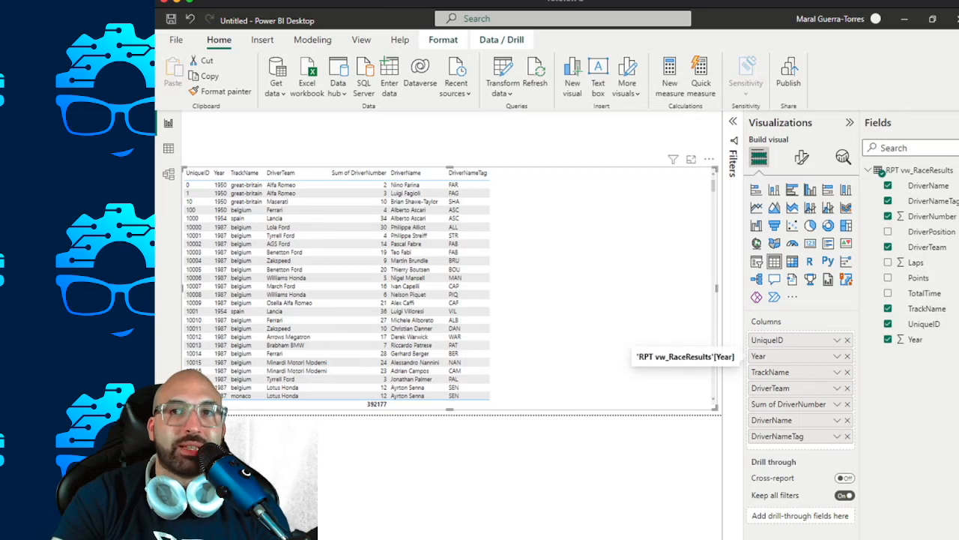
click(837, 339)
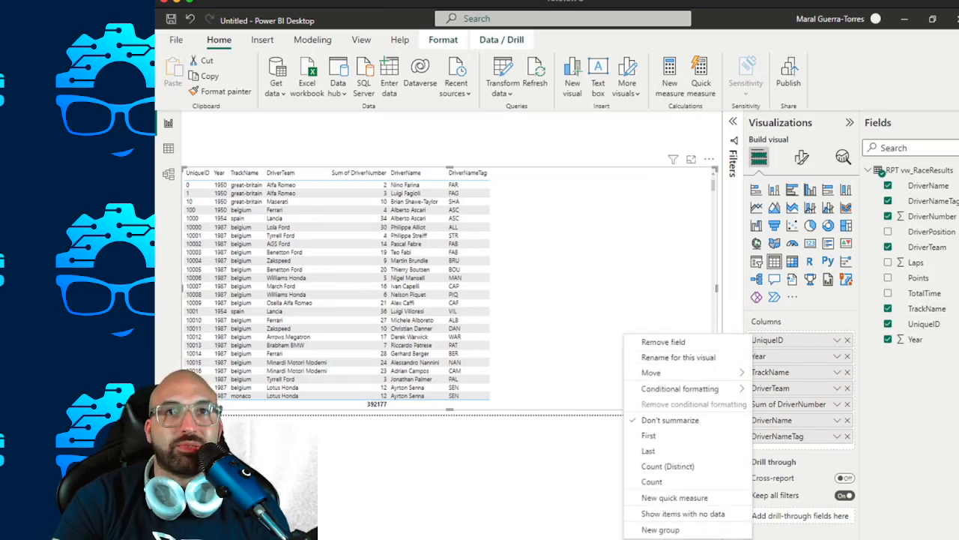
key(Escape)
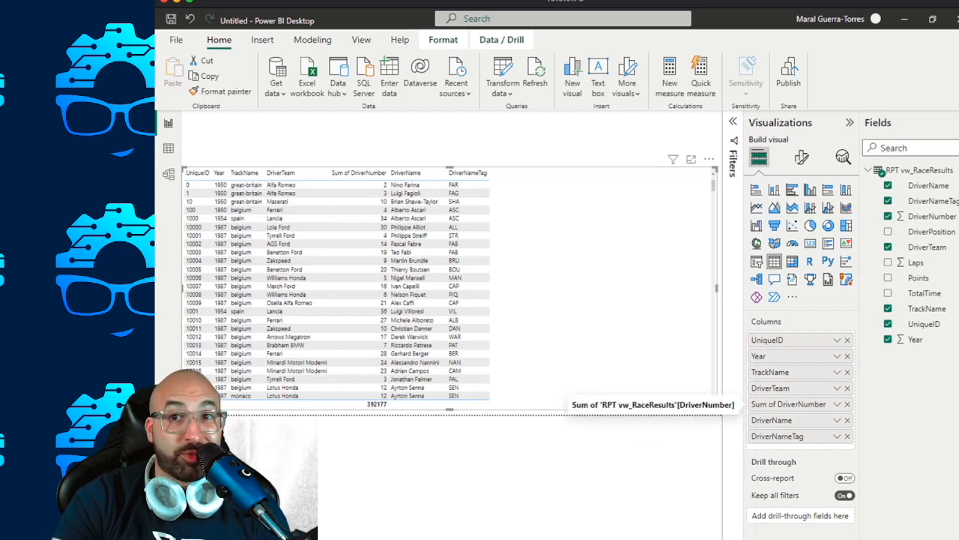
click(838, 404)
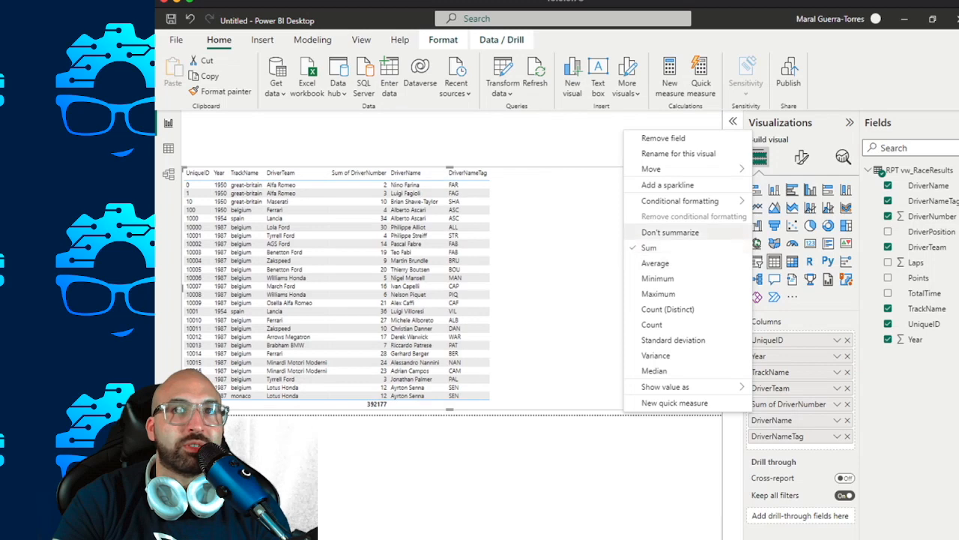
click(670, 233)
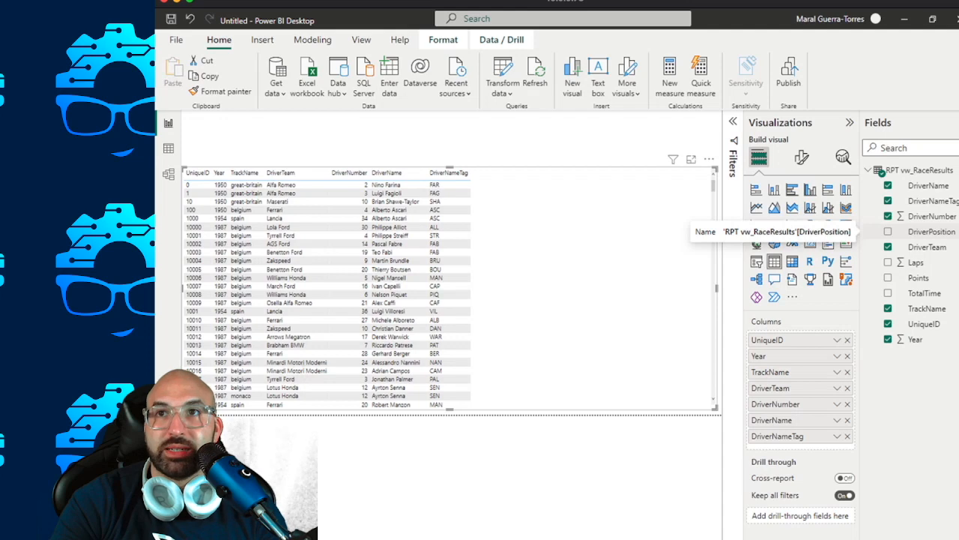
Add DriverPosition, Laps, Points and TotalTime to the table, and set Laps to Don't summarize.
click(888, 231)
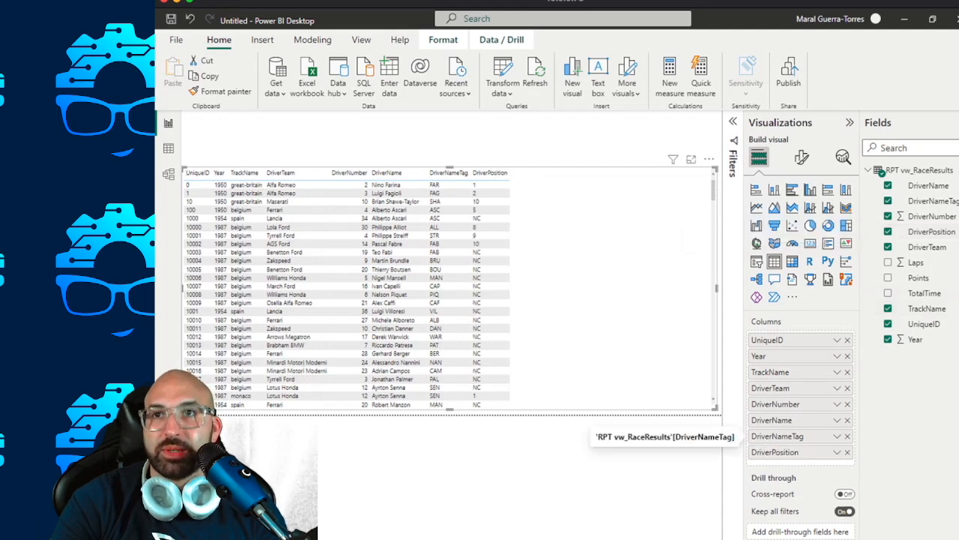
click(888, 263)
click(888, 277)
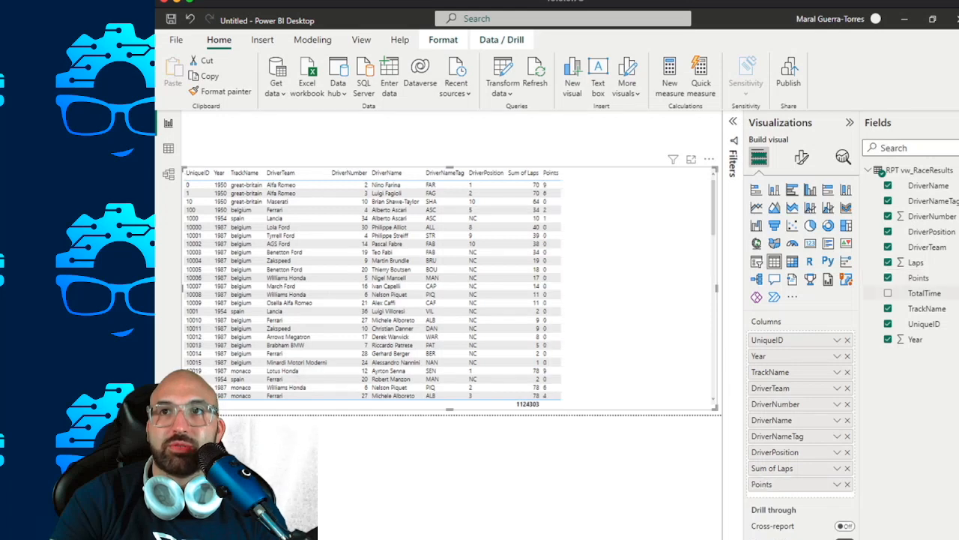
click(888, 293)
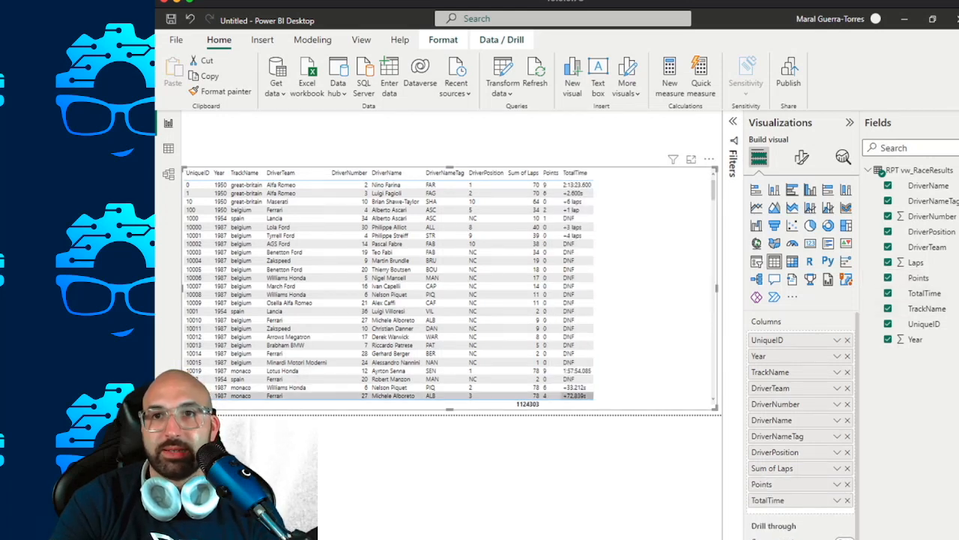
click(837, 468)
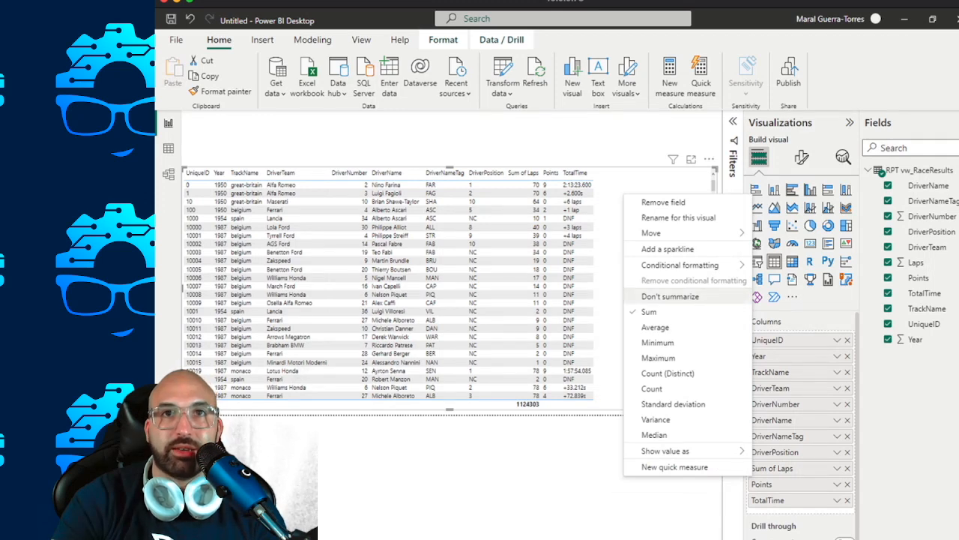
click(670, 297)
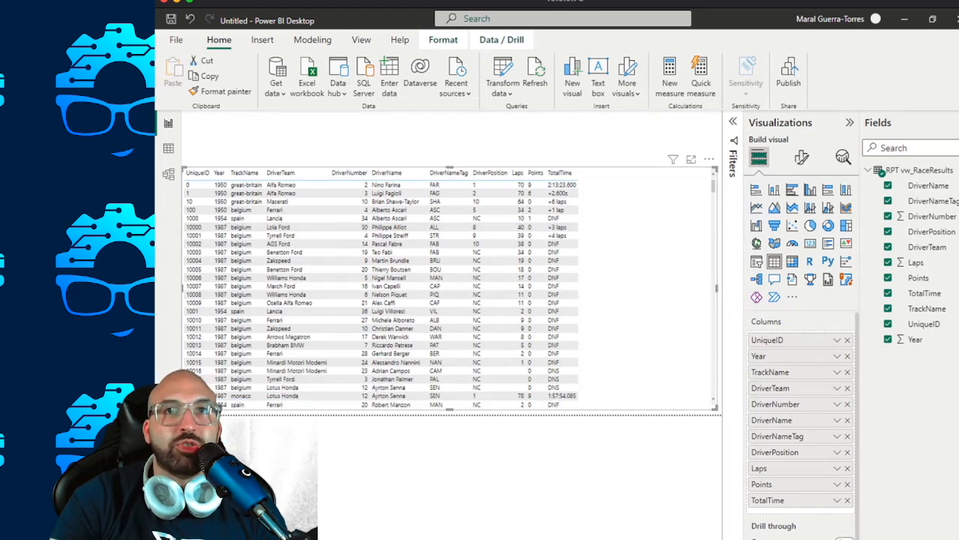
Lower the table's top edge slightly to make more room above it, and deselect the table.
click(441, 142)
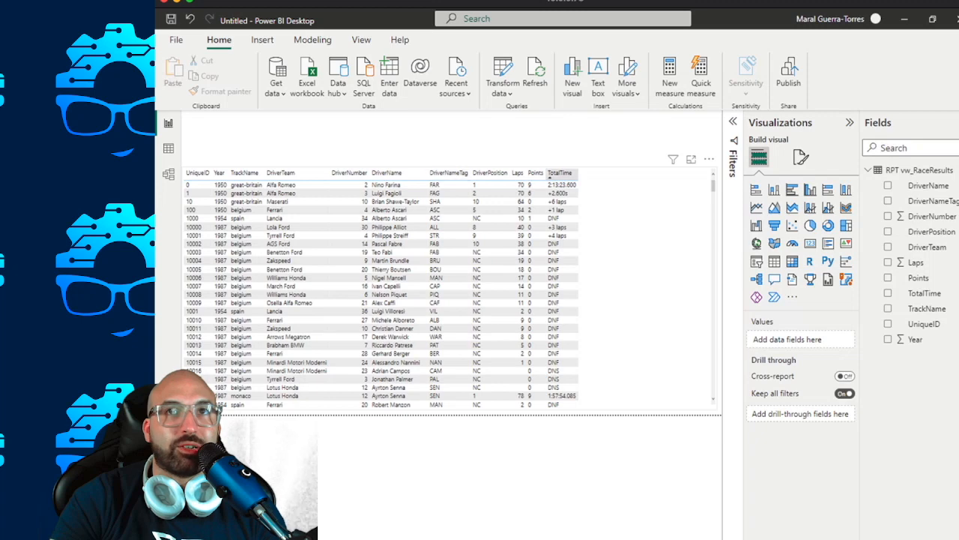
click(626, 177)
drag(450, 168, 450, 189)
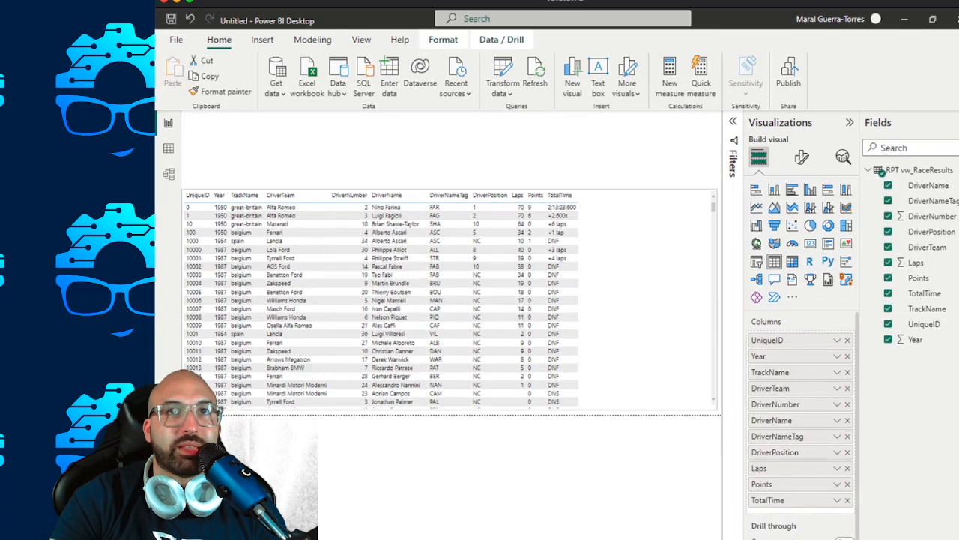
click(454, 156)
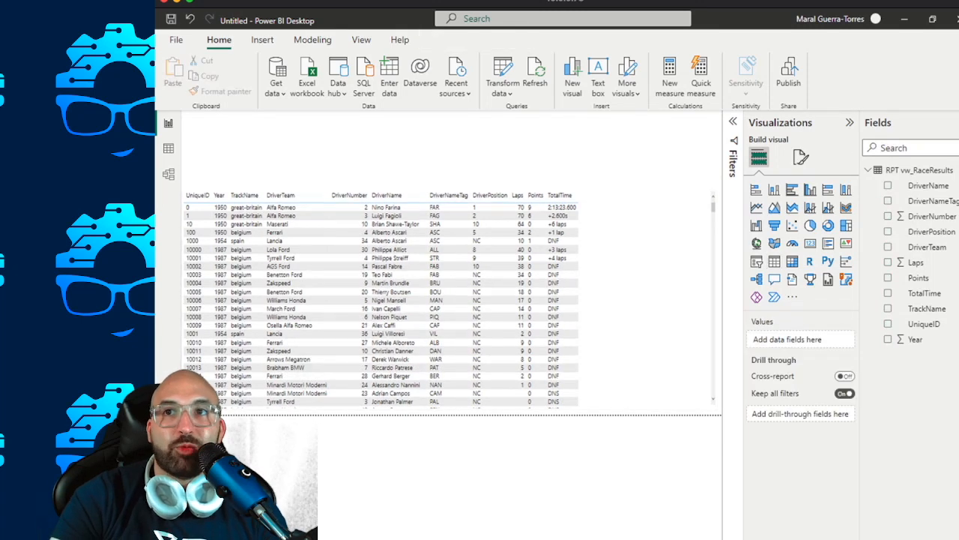
Create a Year slicer and shrink it to fit in the page's upper-right corner above the table.
drag(914, 339, 574, 138)
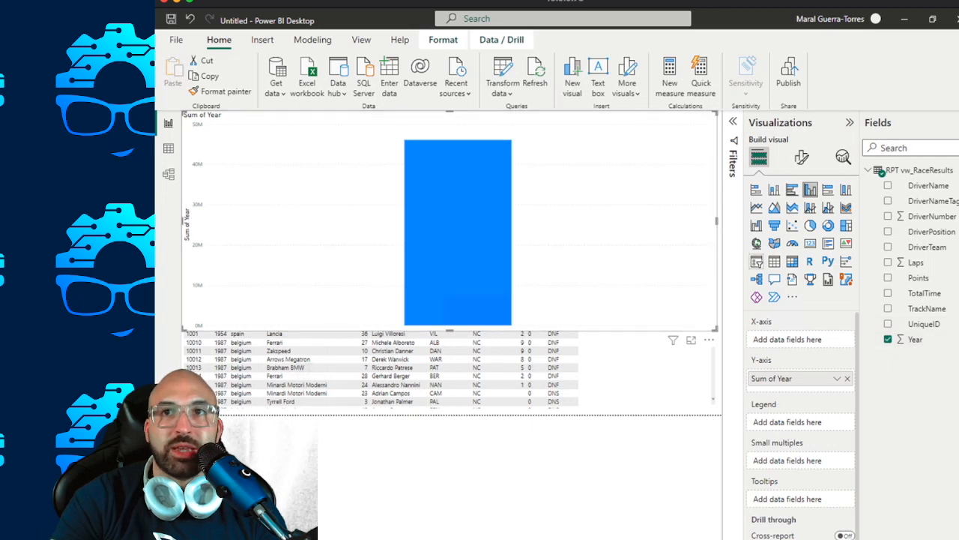
click(756, 260)
drag(717, 330, 411, 156)
drag(329, 123, 641, 134)
drag(493, 143, 588, 142)
drag(645, 127, 628, 124)
right_click(610, 126)
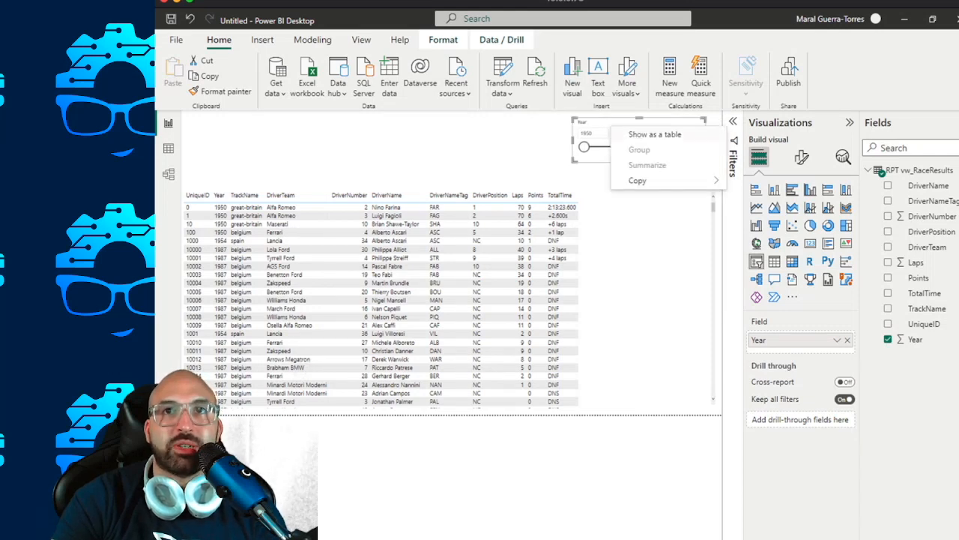
key(Escape)
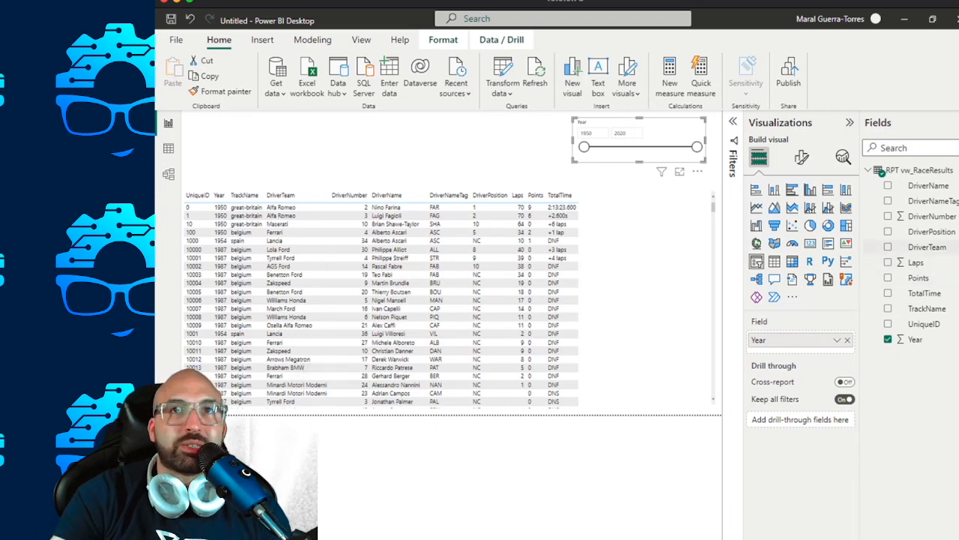
Create a DriverTeam slicer above the table and narrow it to the left part of the page.
click(645, 461)
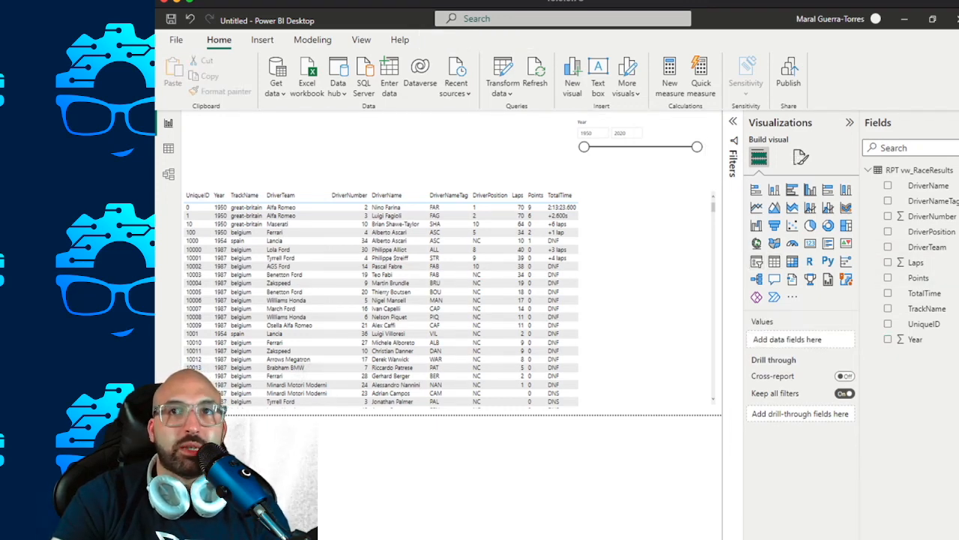
click(757, 262)
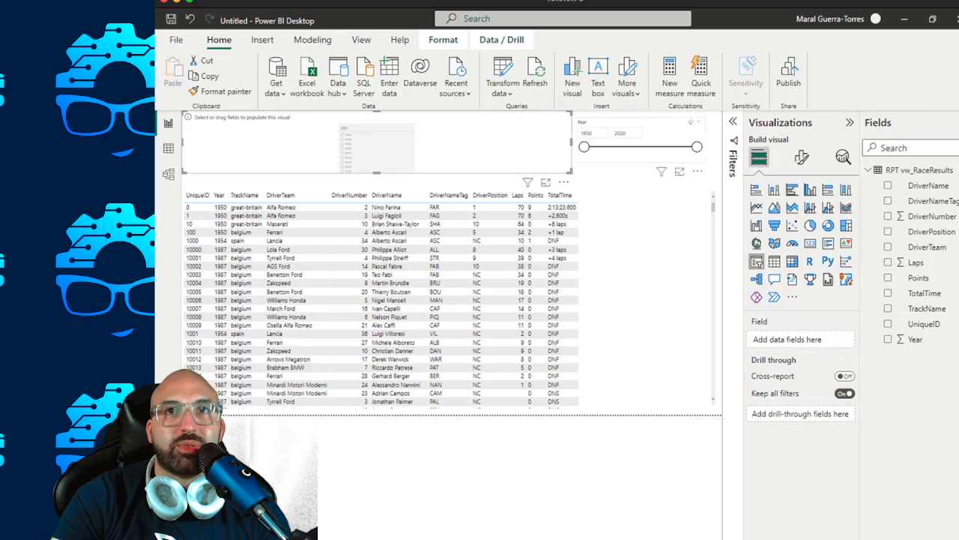
drag(571, 142, 324, 142)
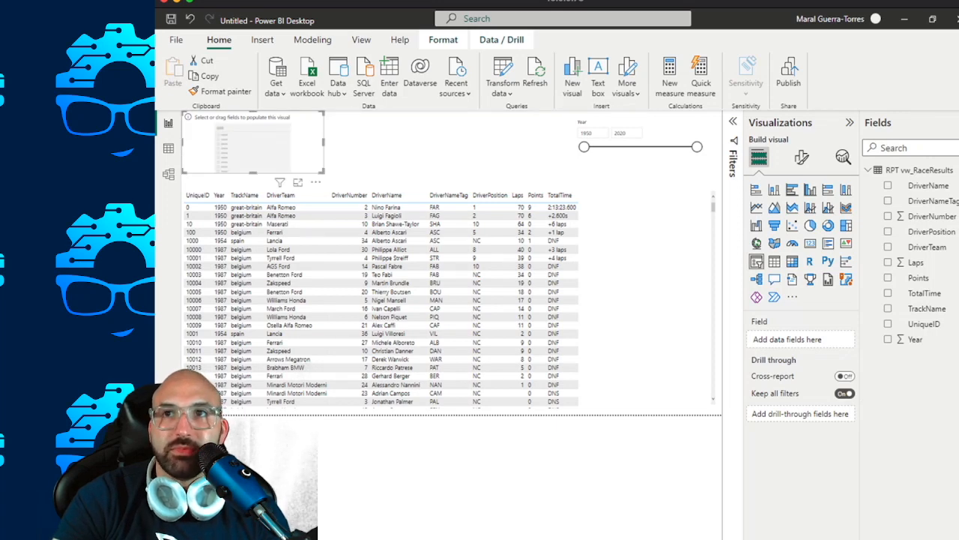
click(889, 246)
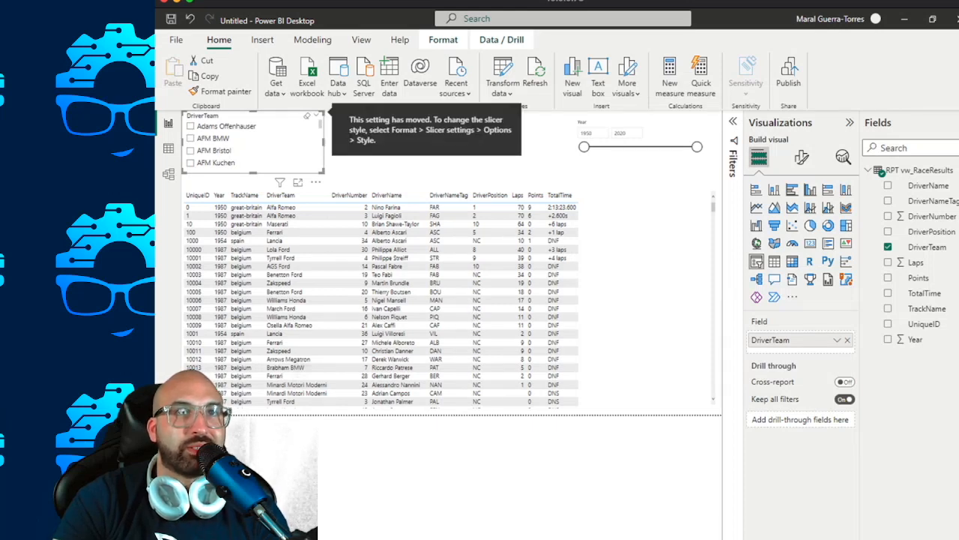
Set the DriverTeam slicer's style to Dropdown, turn on its "Select all" option, and turn off multi-select with Ctrl.
click(802, 156)
click(783, 246)
click(800, 305)
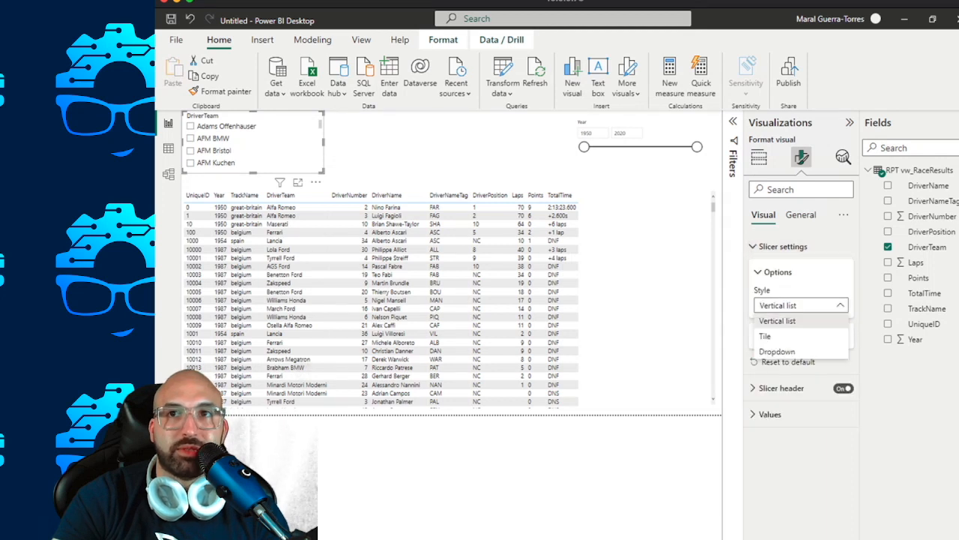
click(778, 351)
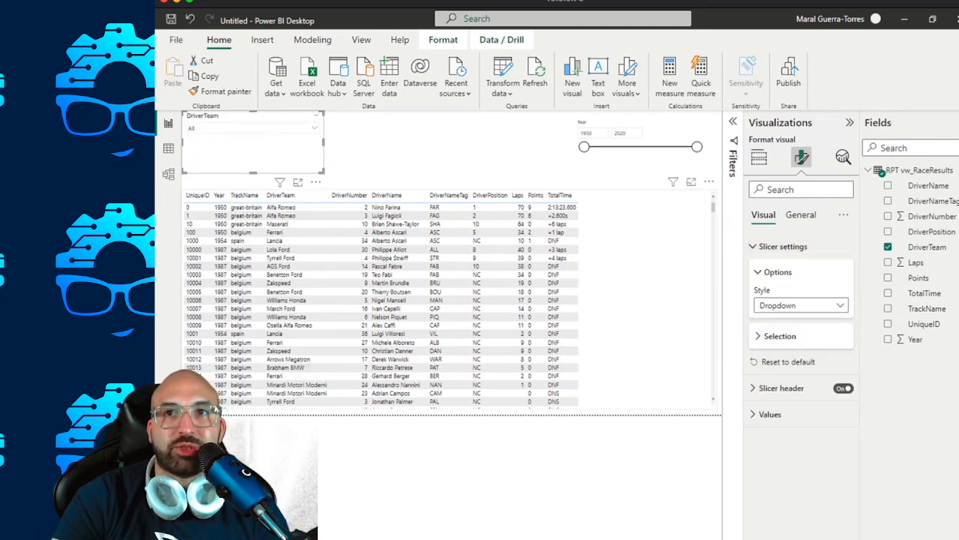
click(779, 336)
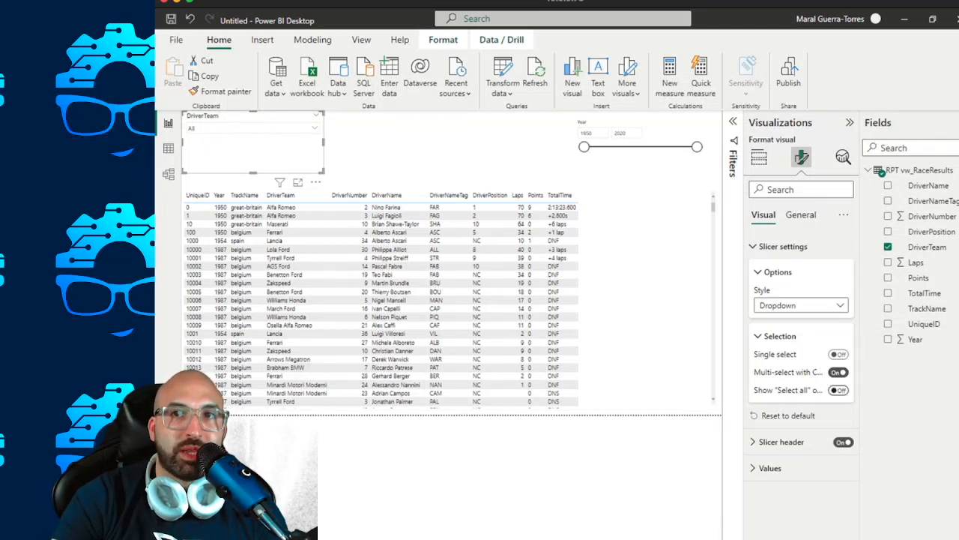
click(839, 390)
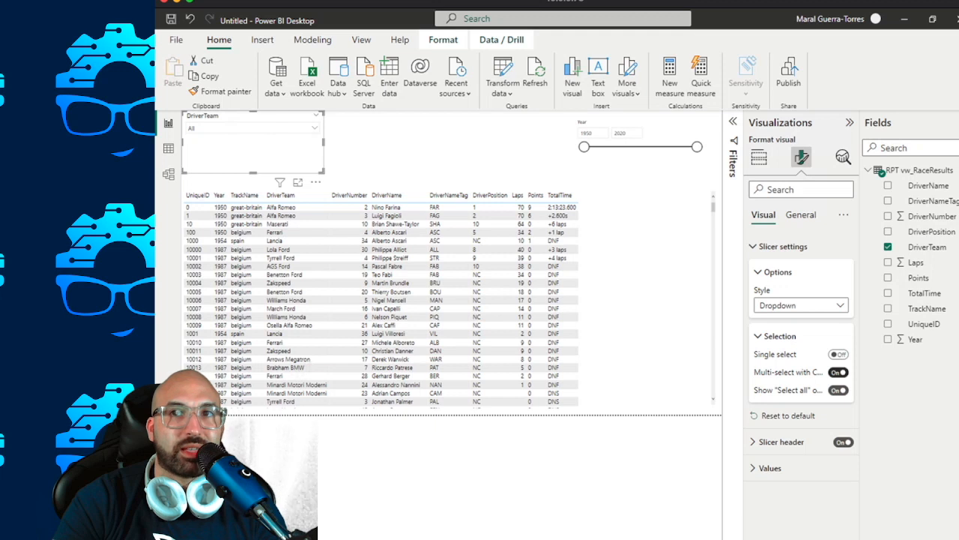
click(839, 372)
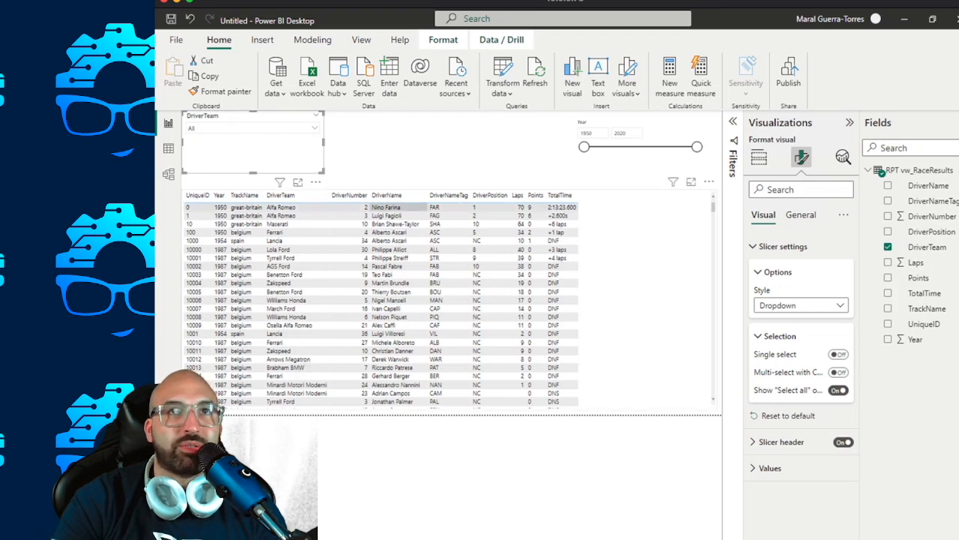
Reduce the DriverTeam slicer's height, move it slightly down, and check its team list.
drag(253, 172, 254, 145)
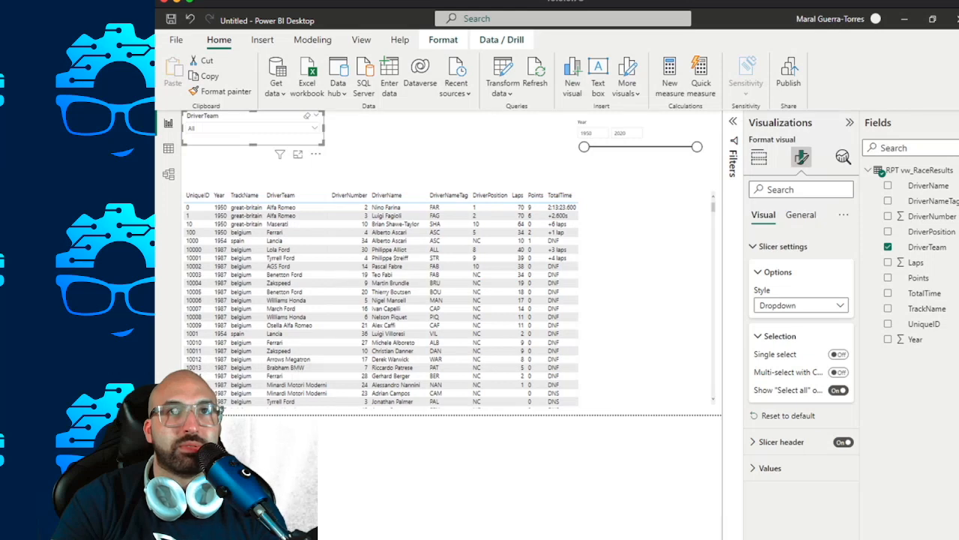
drag(253, 117, 253, 124)
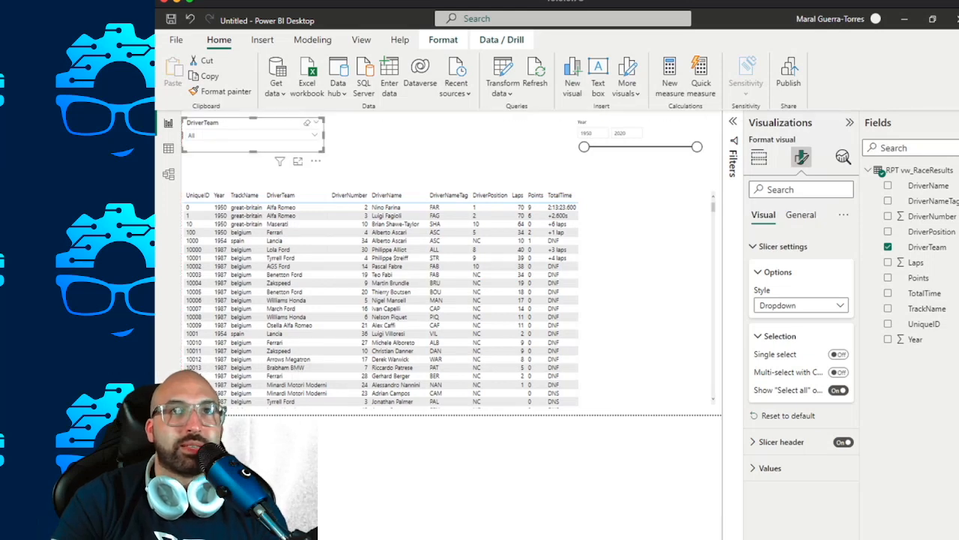
click(315, 135)
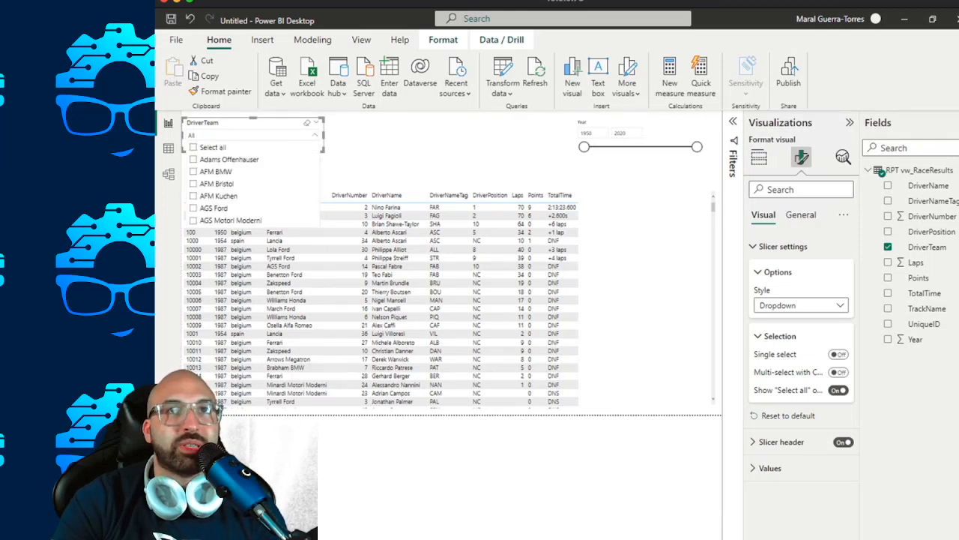
click(314, 135)
click(315, 135)
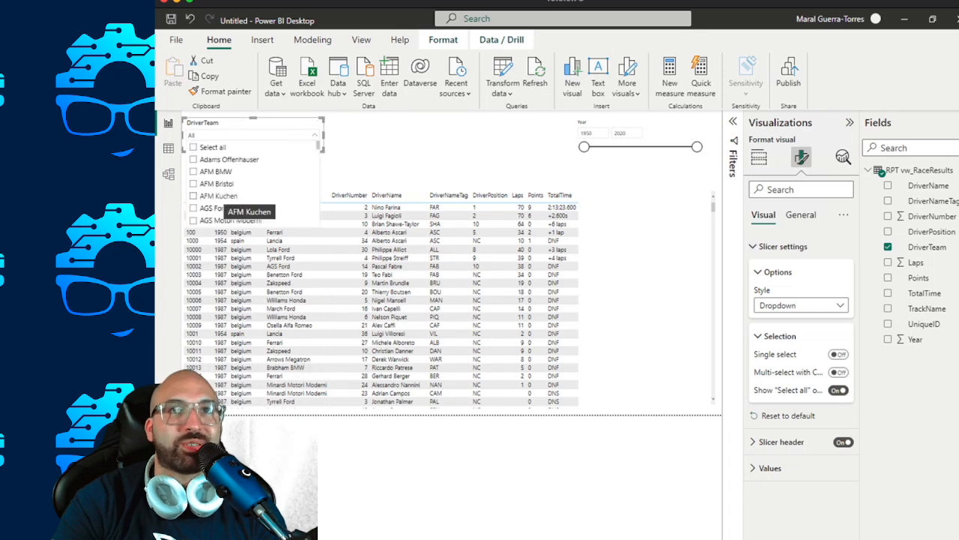
click(315, 134)
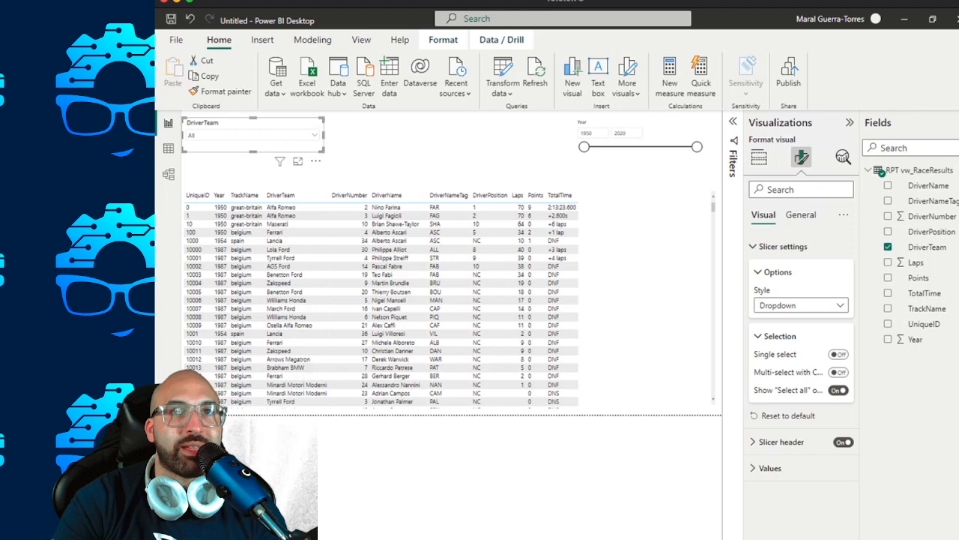
Enable search in the DriverTeam slicer and search its list for Ferrari.
click(315, 161)
click(315, 160)
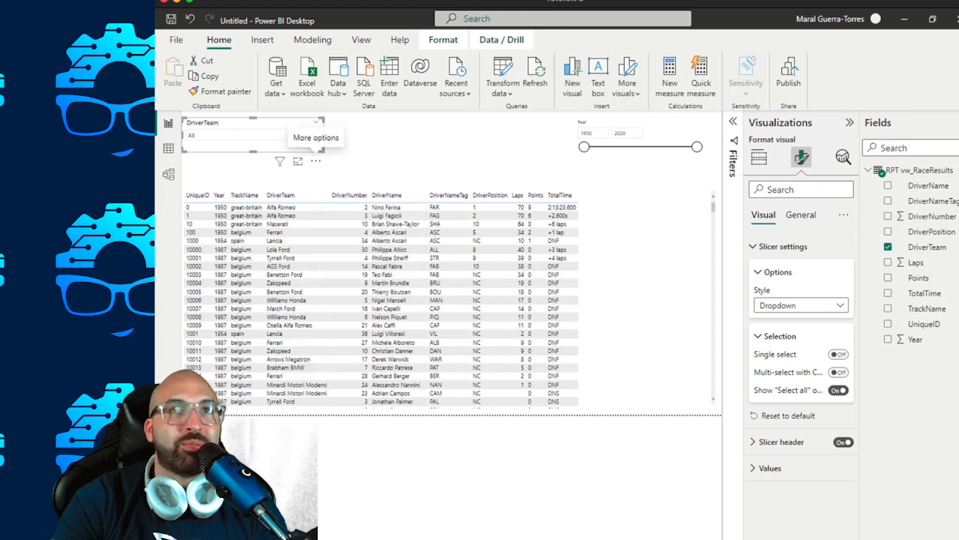
click(315, 135)
text(Ferrari)
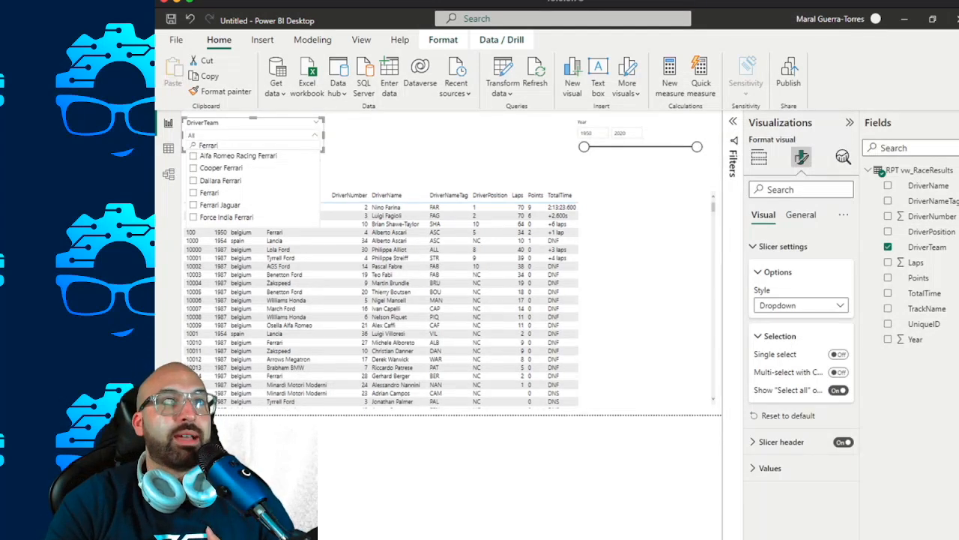
Search the team list for Renault, test filtering by Ligier Renault, Lotus Renault and McLaren Renault, and clear all three selections.
key(ctrl+a)
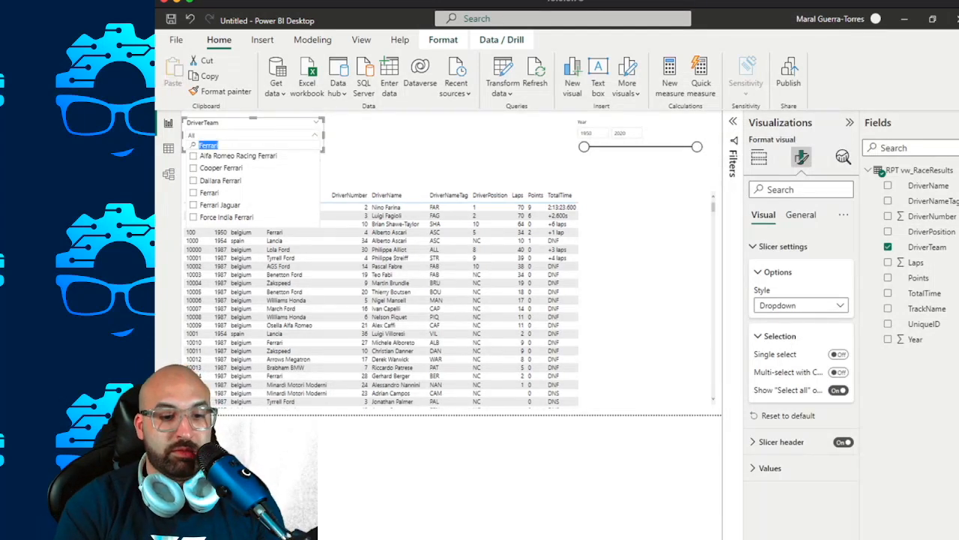
text(Renault)
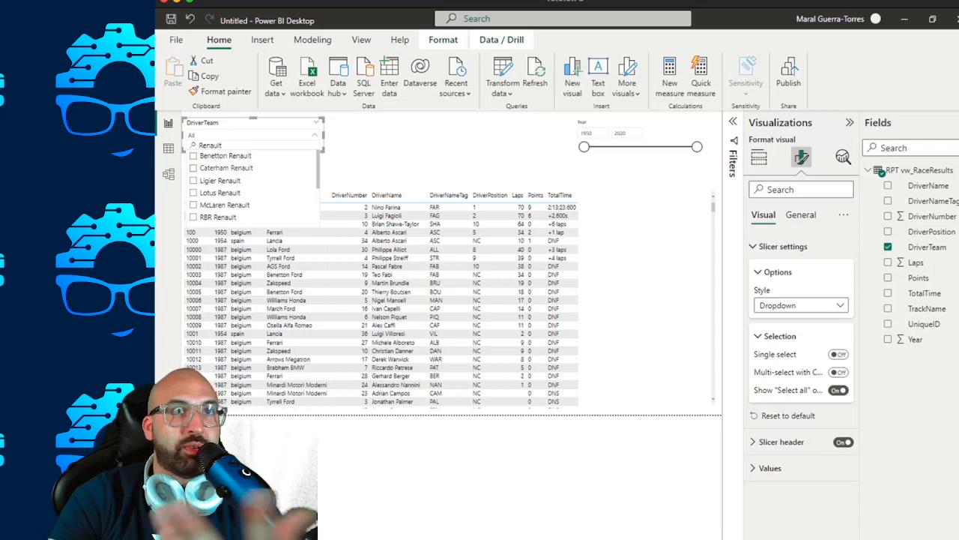
click(219, 180)
click(219, 193)
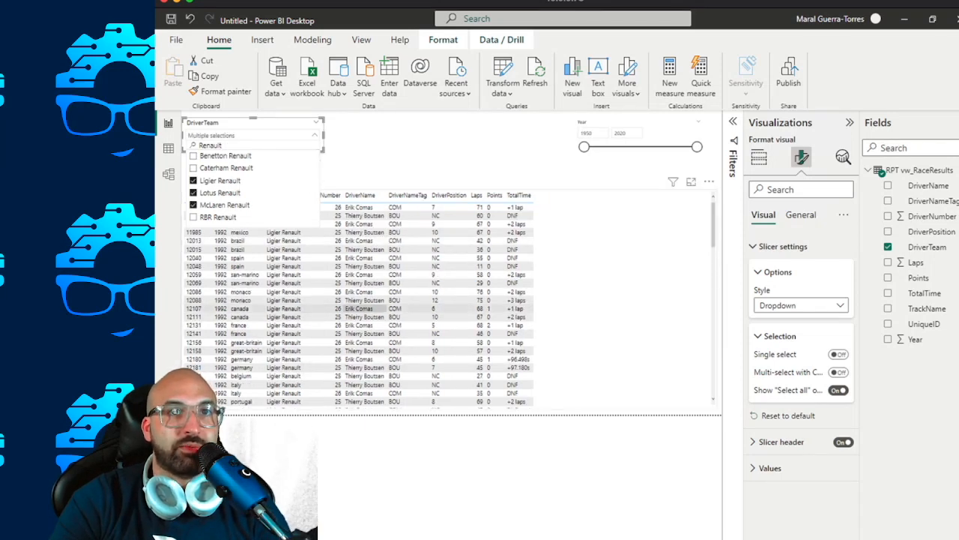
click(217, 205)
click(218, 193)
click(219, 181)
click(442, 147)
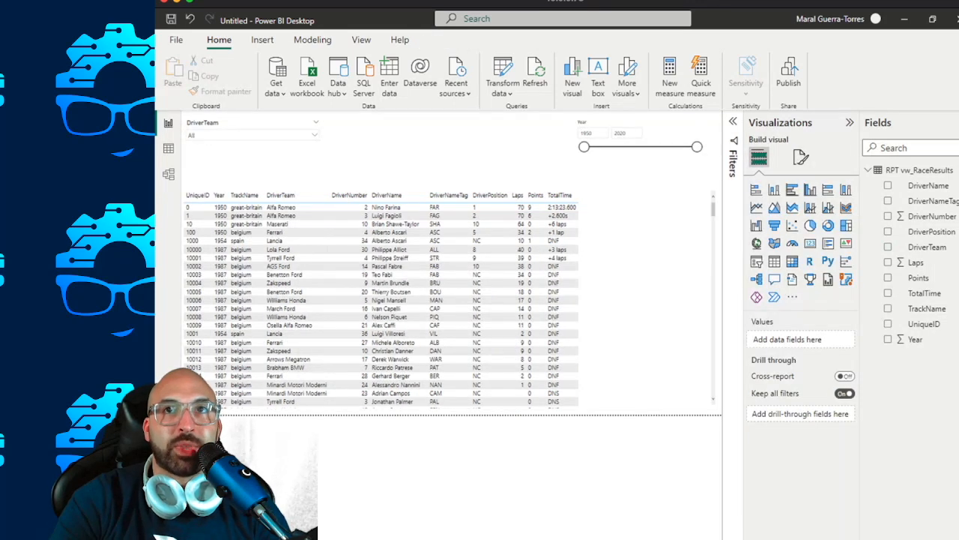
mouse_move(584, 147)
mouse_down()
mouse_move(677, 147)
mouse_move(584, 147)
mouse_up()
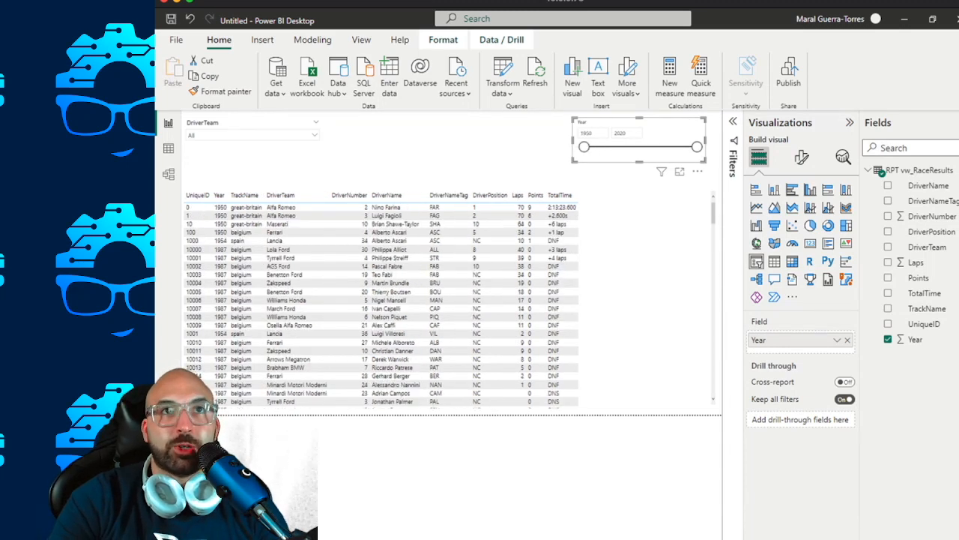
click(420, 153)
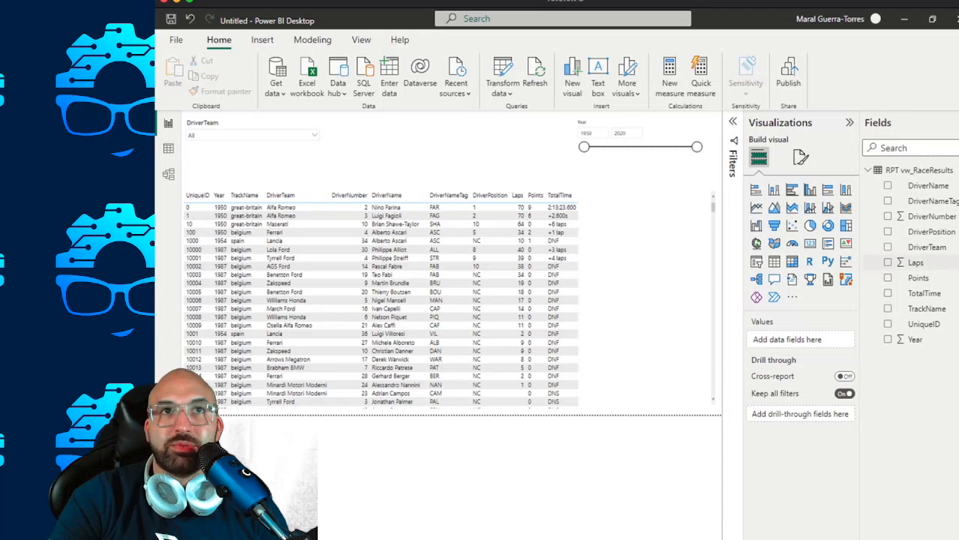
Duplicate the DriverTeam slicer and place the copy beside the original, aligned with it above the table.
click(259, 146)
key(ctrl+c)
key(ctrl+v)
drag(403, 140, 402, 135)
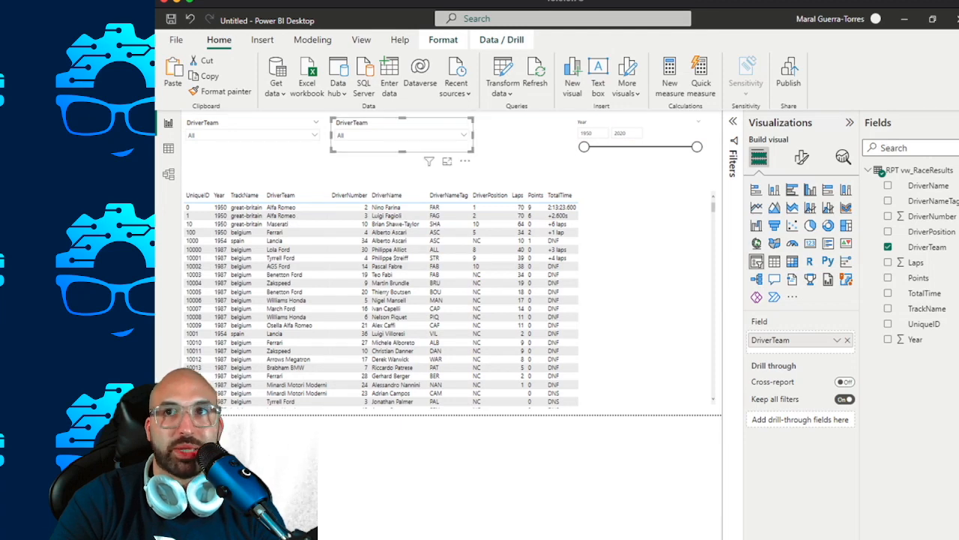
Replace the DriverTeam field of the copied slicer with DriverName.
drag(932, 231, 847, 304)
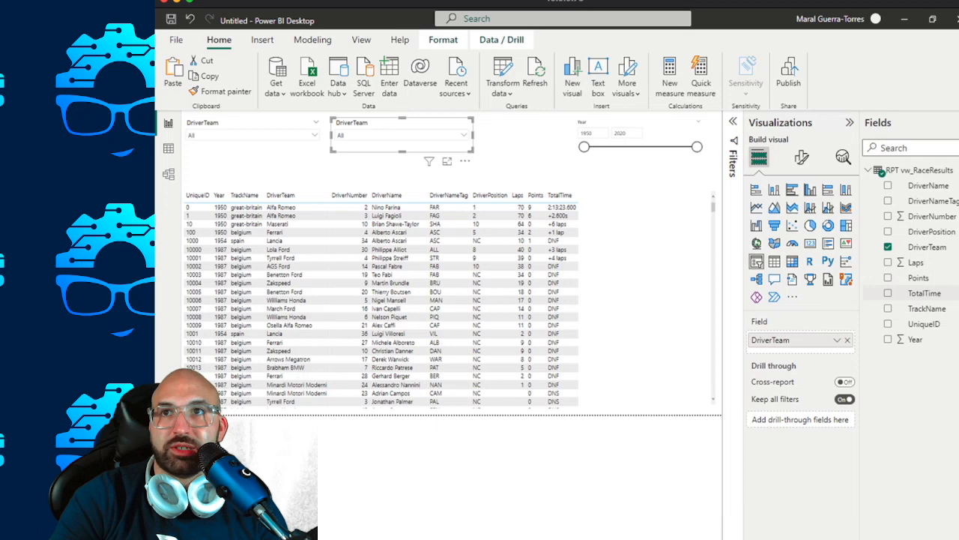
drag(928, 185, 796, 346)
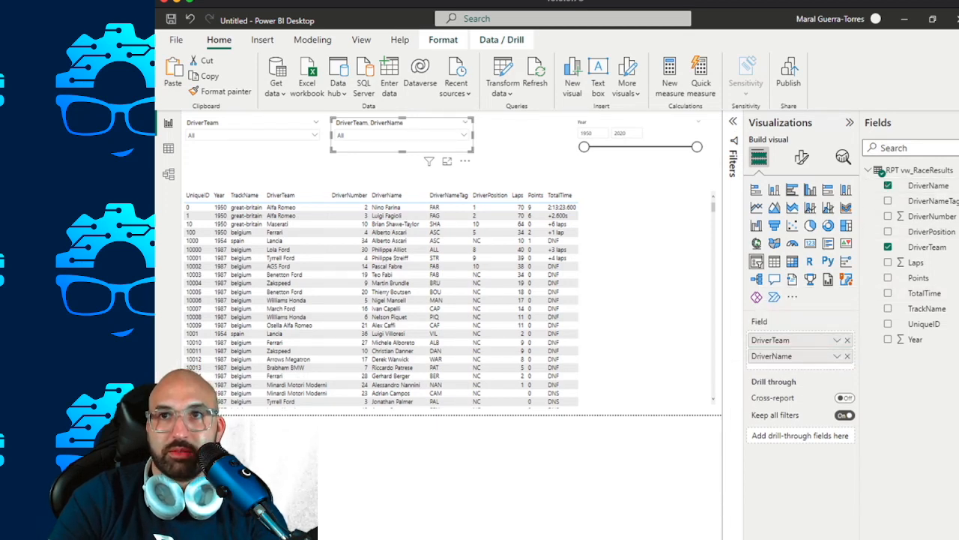
click(848, 341)
Replace the leftover search text in the DriverName slicer with Alonso and filter the table by Fernando Alonso.
click(251, 123)
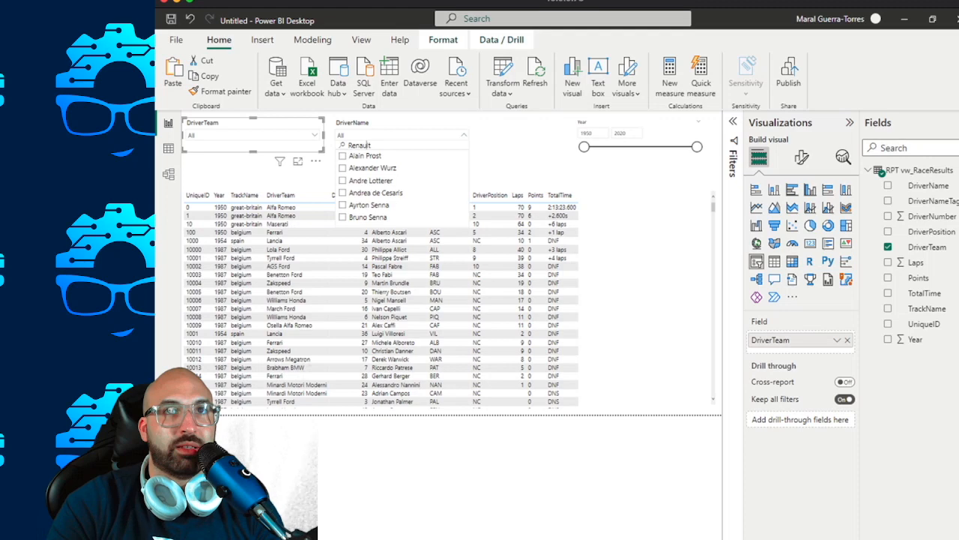
key(ctrl+a)
key(BackSpace)
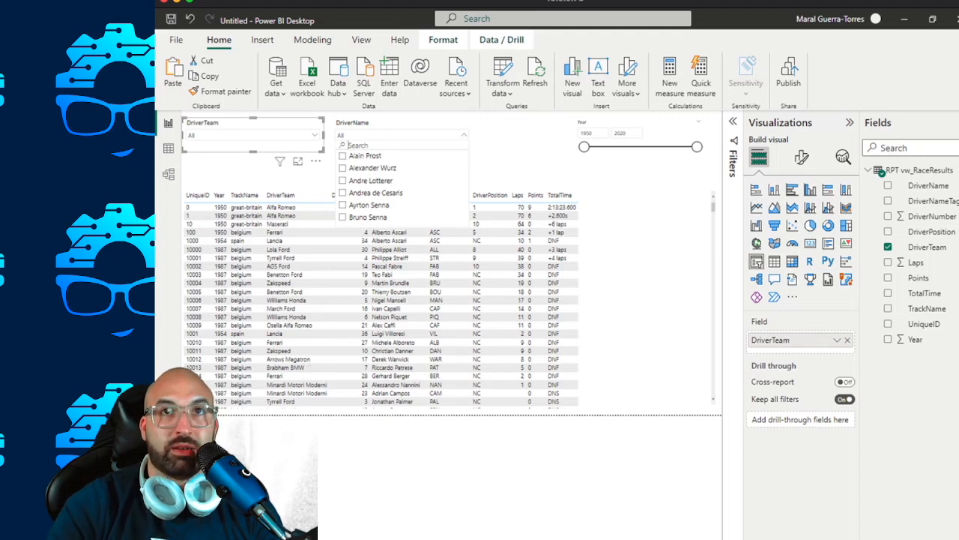
text(Alonso)
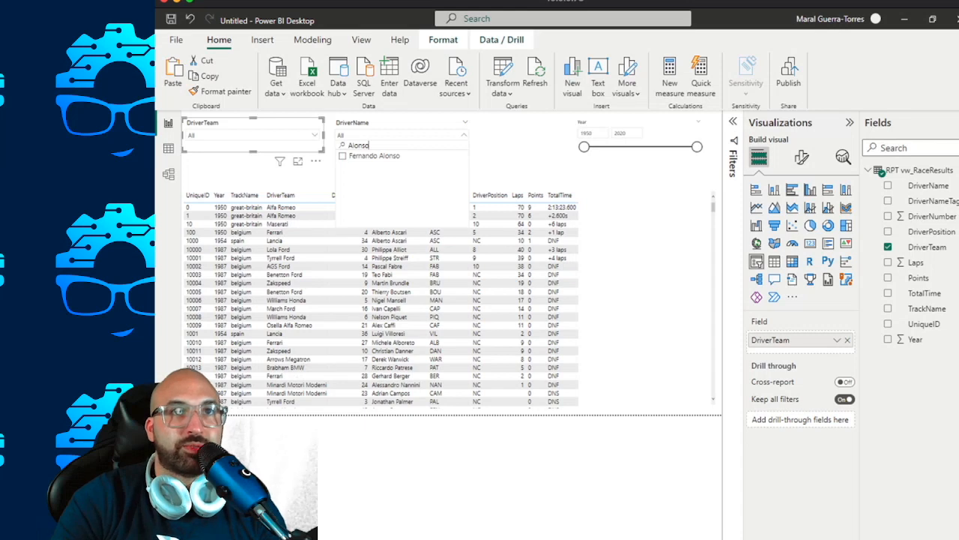
click(374, 155)
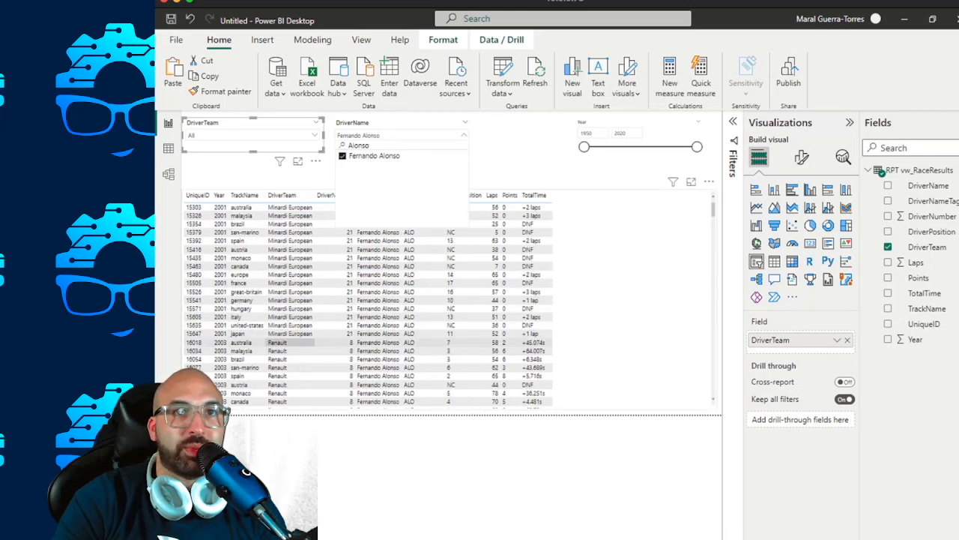
Examine the filtered race results in the table across the driver's years and teams.
scroll(289, 341, down, 5)
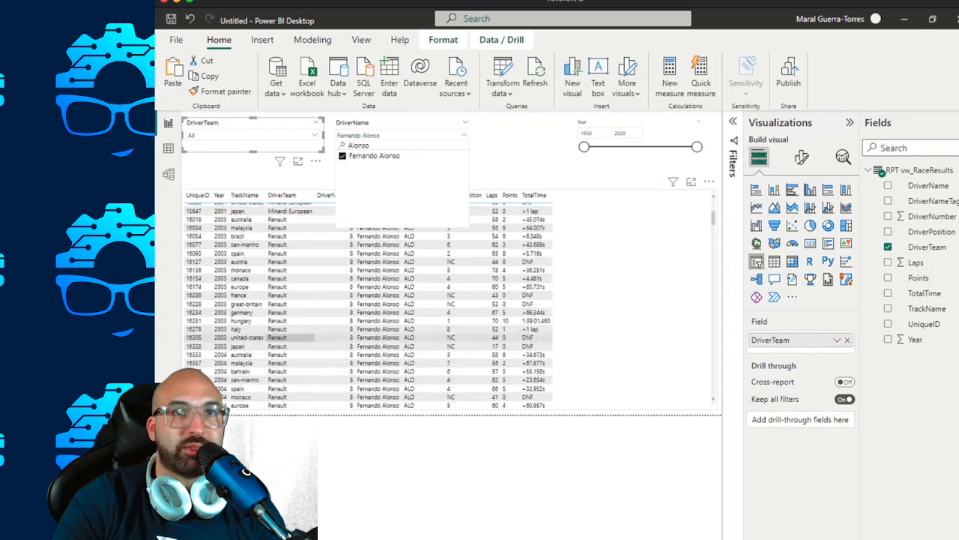
scroll(289, 337, down, 10)
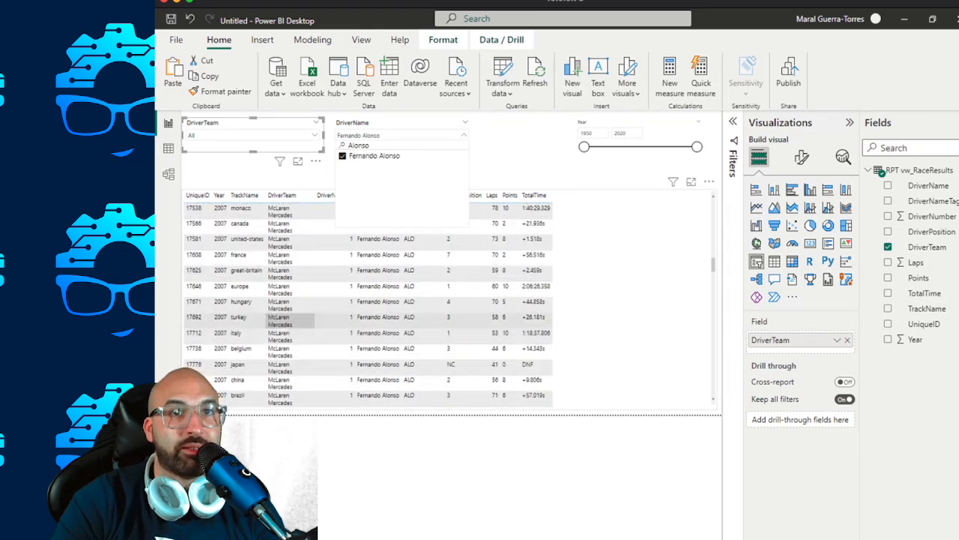
scroll(289, 333, down, 12)
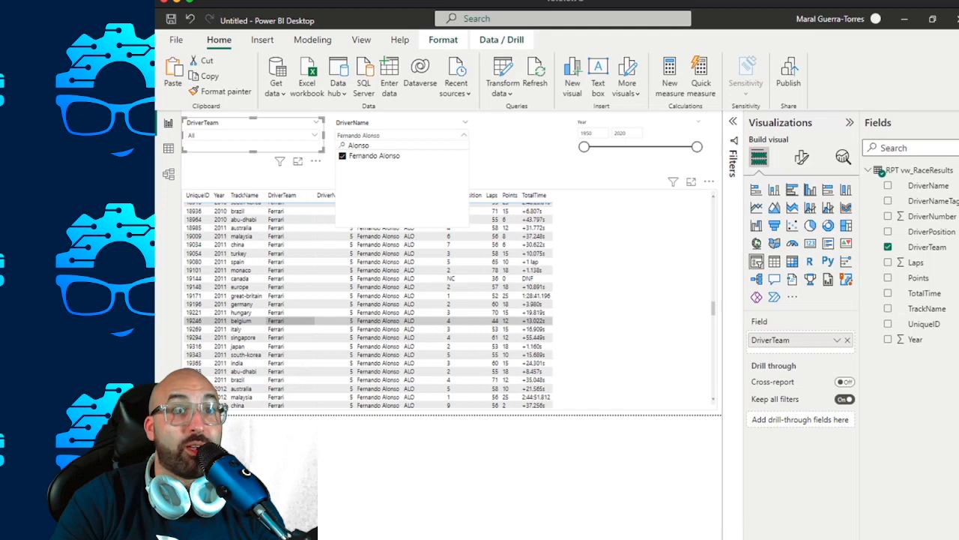
scroll(288, 320, down, 15)
scroll(289, 329, down, 15)
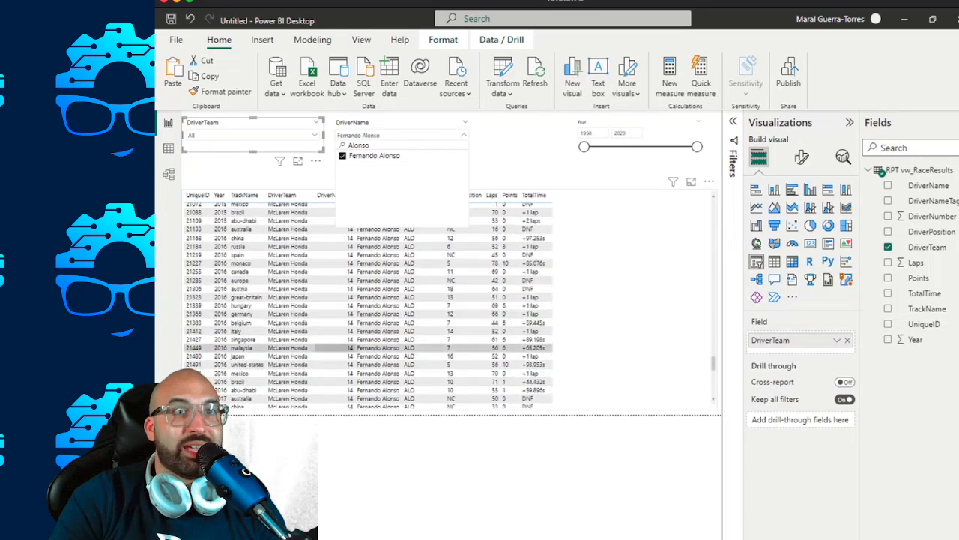
scroll(330, 346, down, 8)
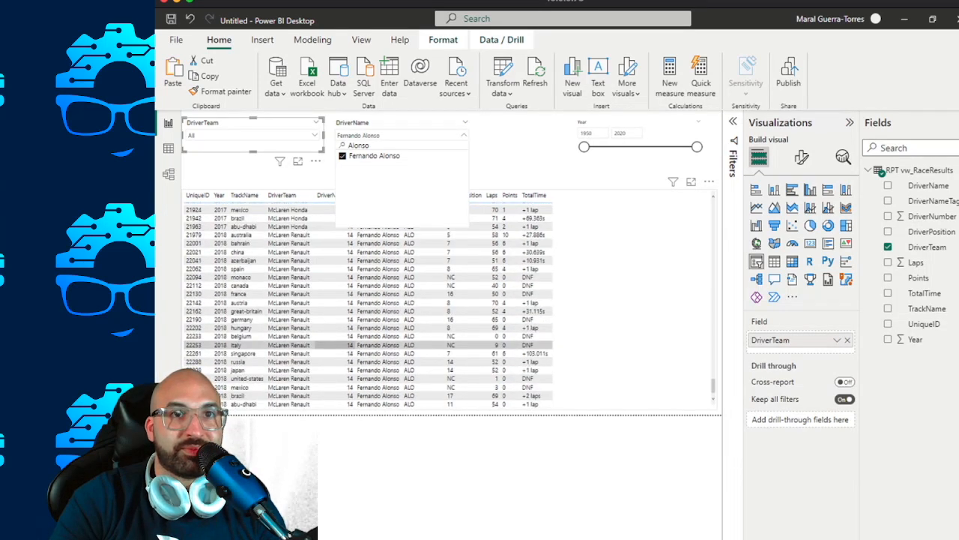
scroll(330, 345, up, 10)
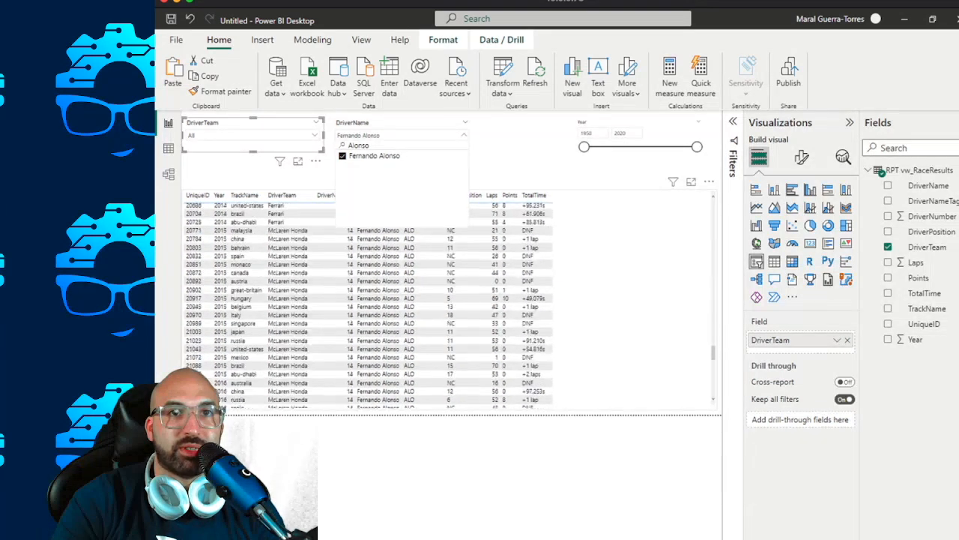
Check the rest of the filtered race results table and clear the selection in the DriverName slicer.
scroll(330, 345, down, 10)
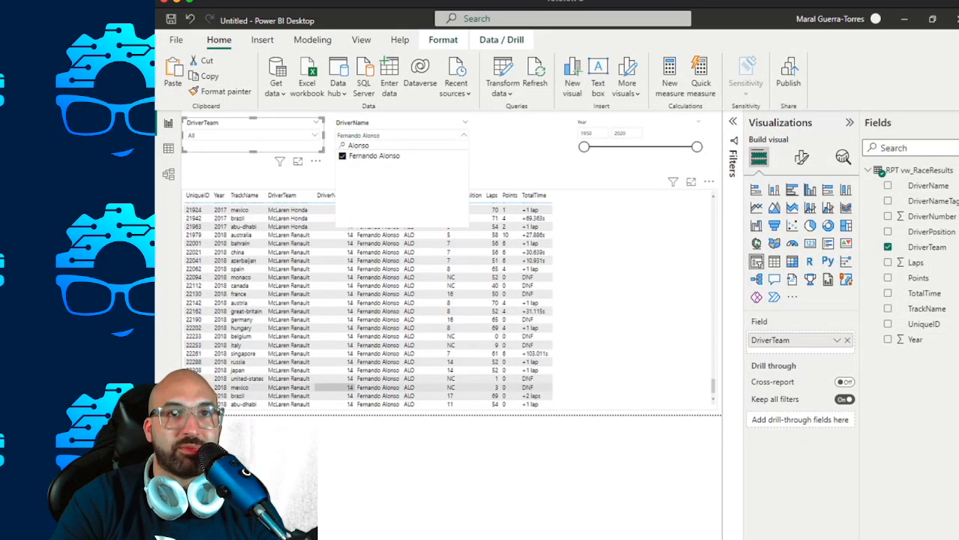
scroll(292, 359, up, 10)
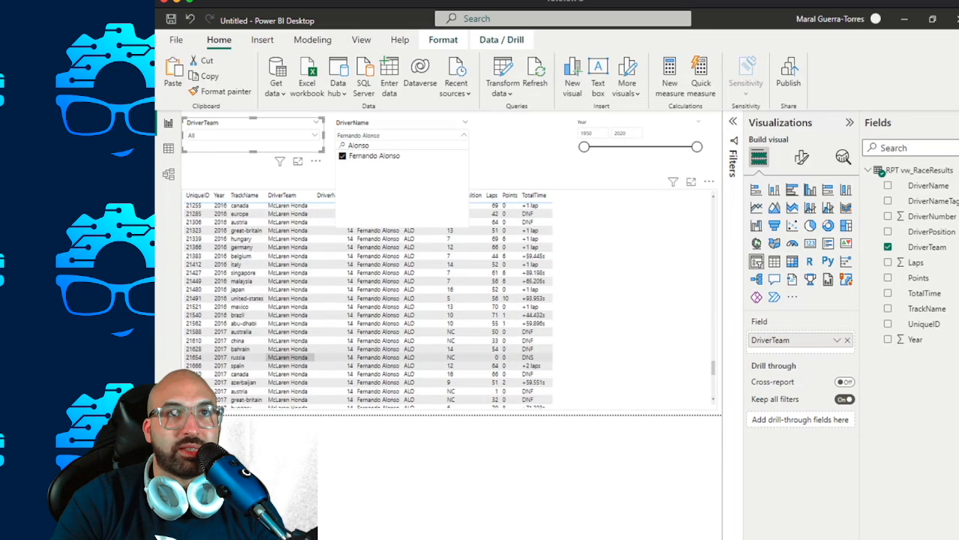
scroll(289, 356, down, 10)
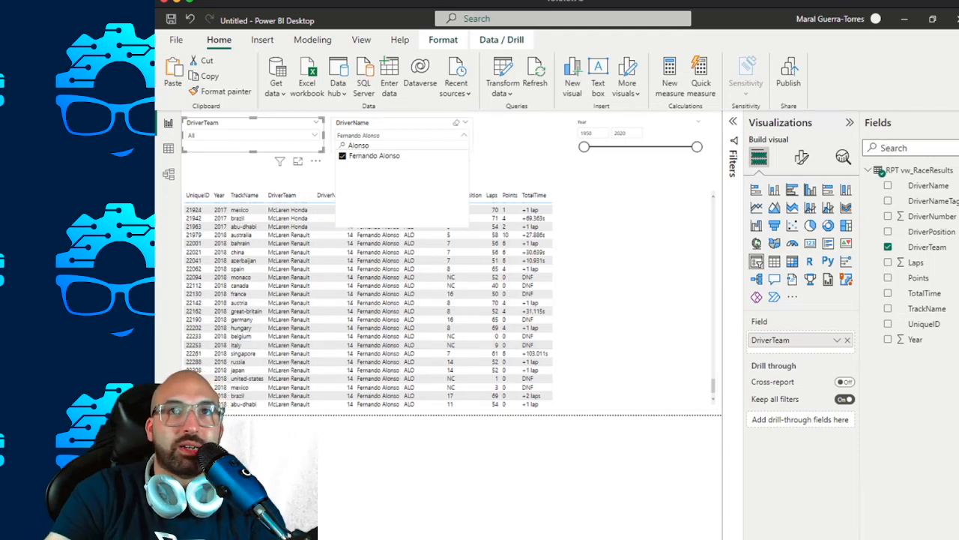
click(455, 122)
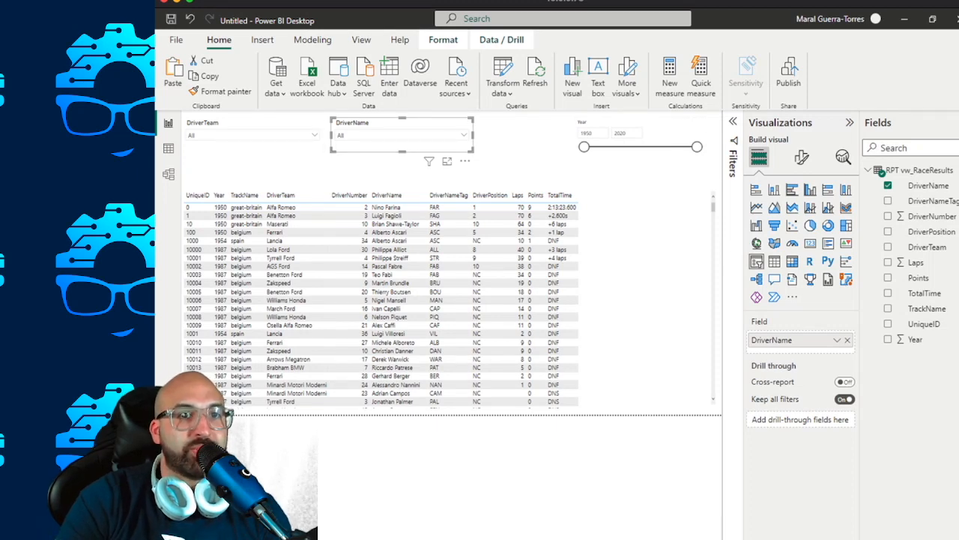
Open the report page's name for renaming and delete the race results table from the page.
right_click(303, 538)
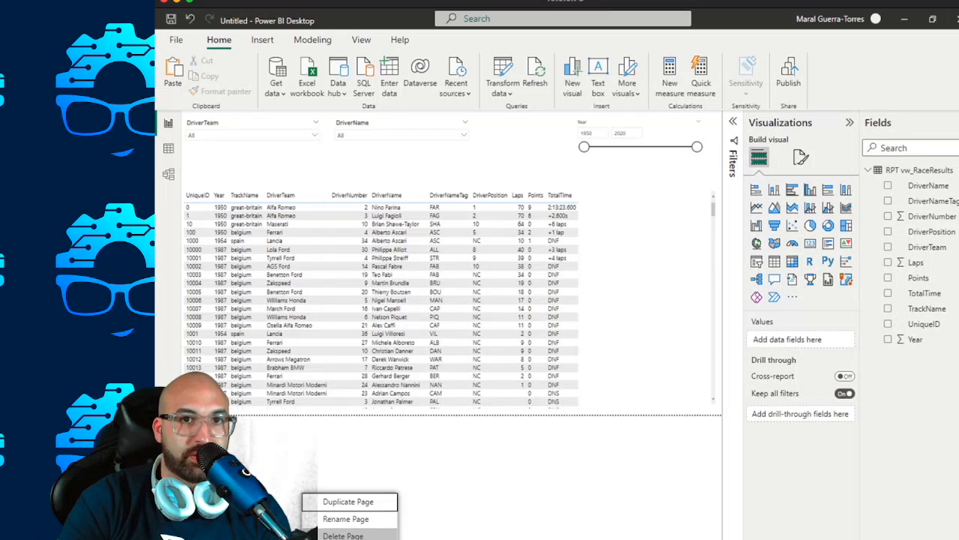
click(346, 518)
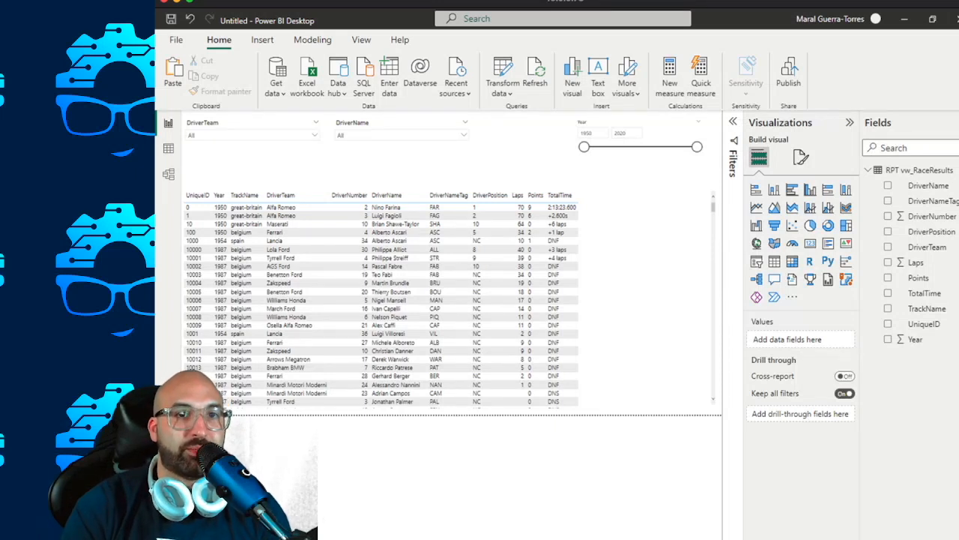
click(616, 247)
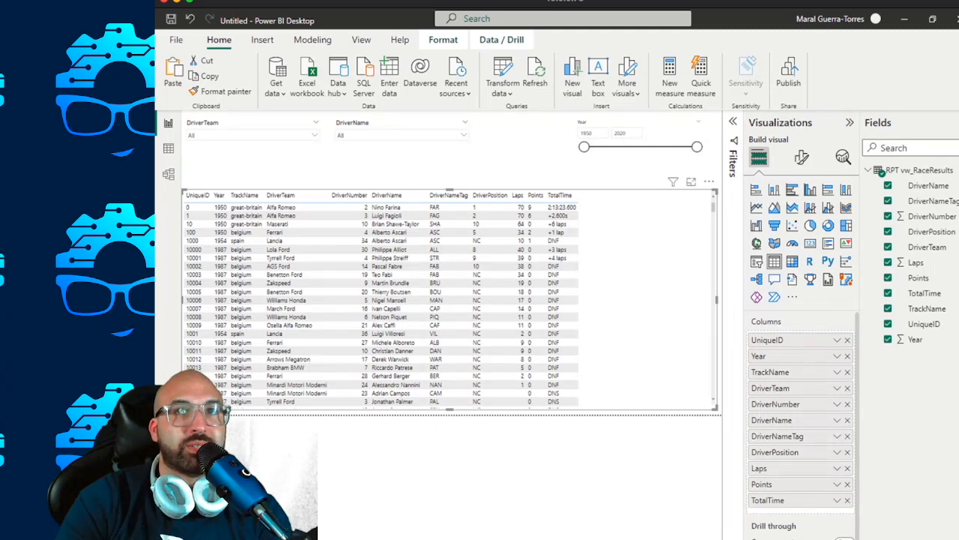
key(Delete)
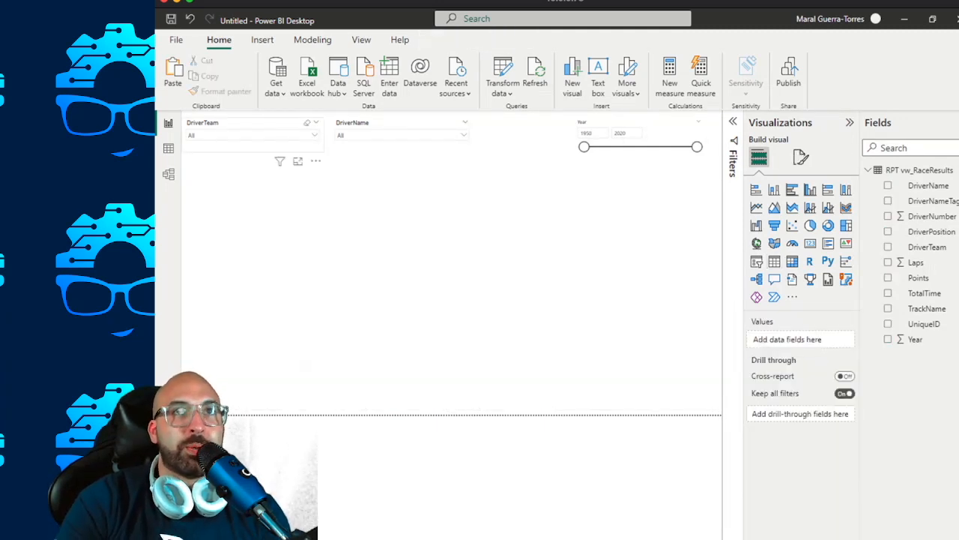
Give the DriverTeam slicer a light grey background, the lightest shade of white's darker tints, with 85% transparency.
click(255, 126)
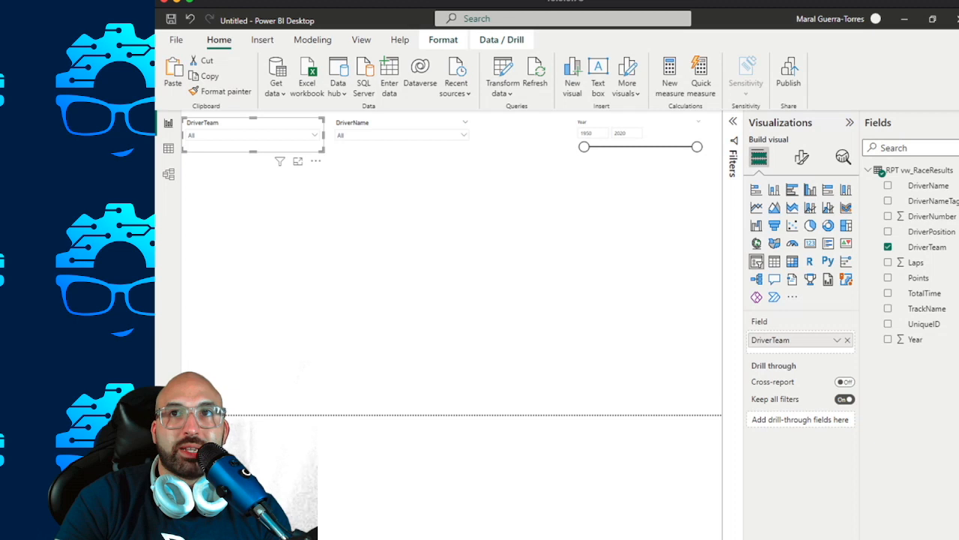
click(802, 156)
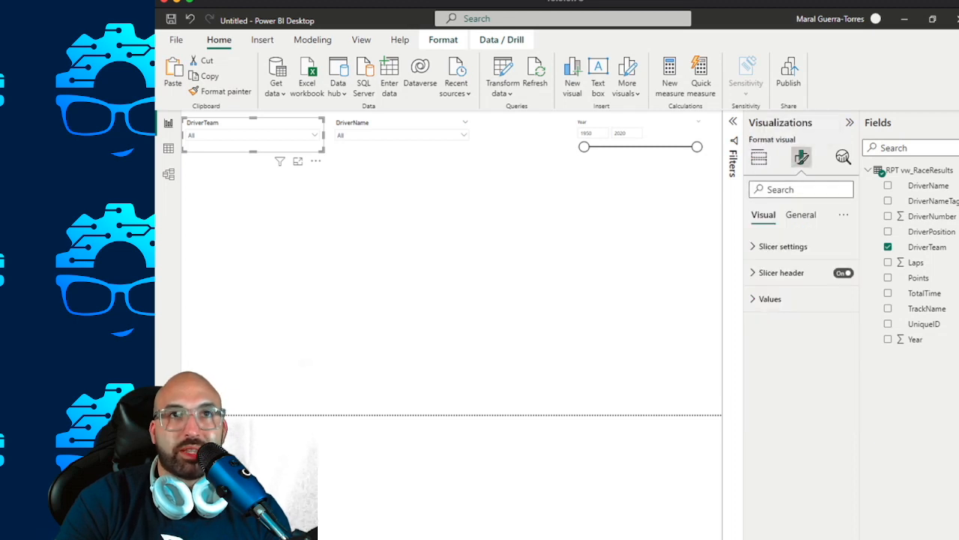
click(801, 215)
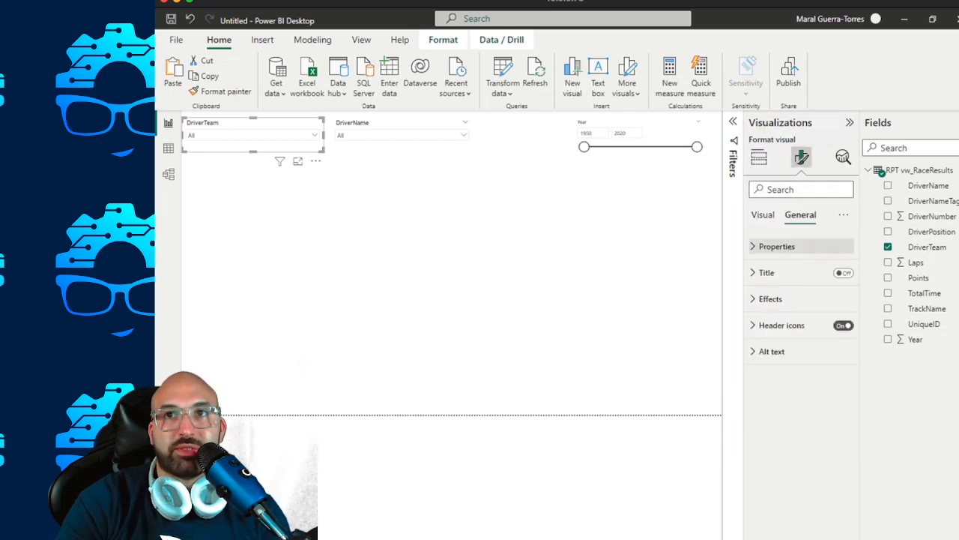
click(777, 245)
click(771, 272)
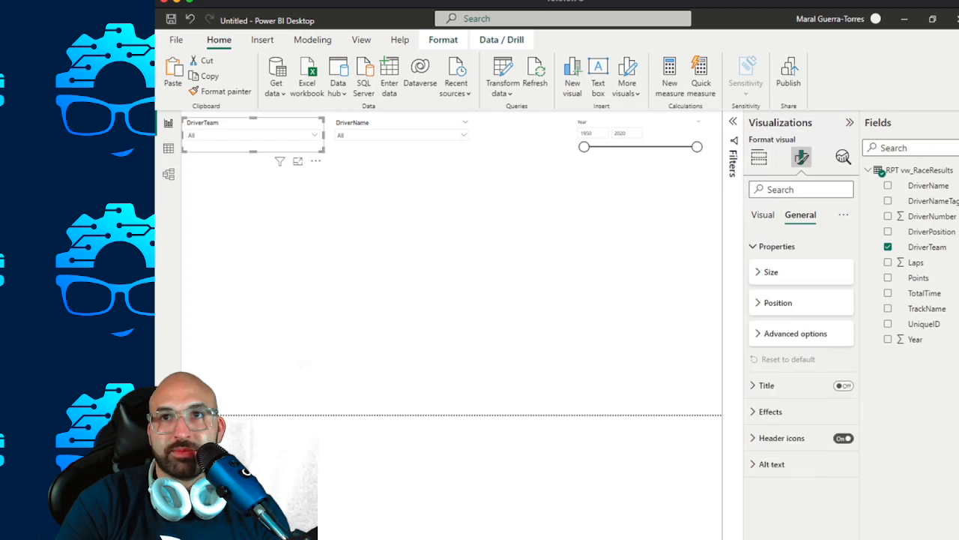
click(777, 246)
click(777, 246)
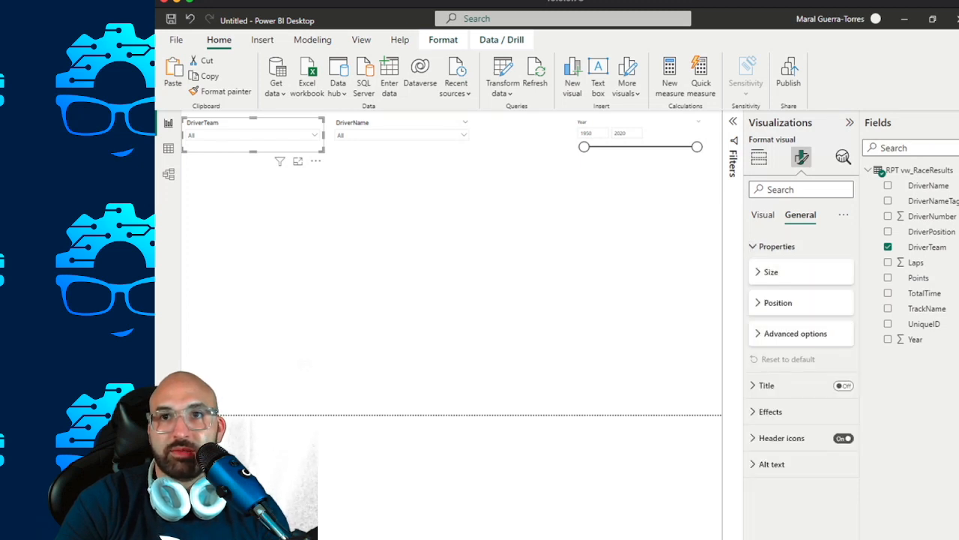
click(771, 411)
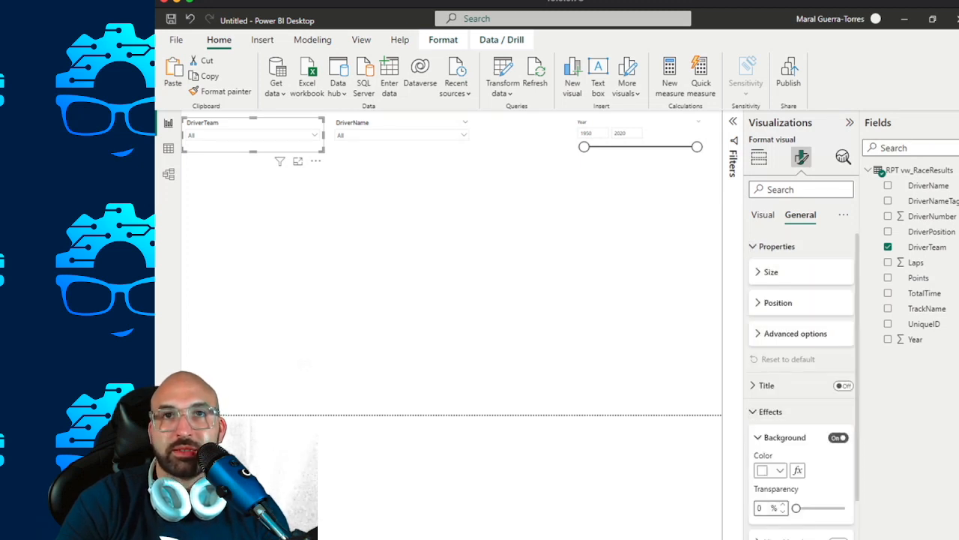
click(777, 245)
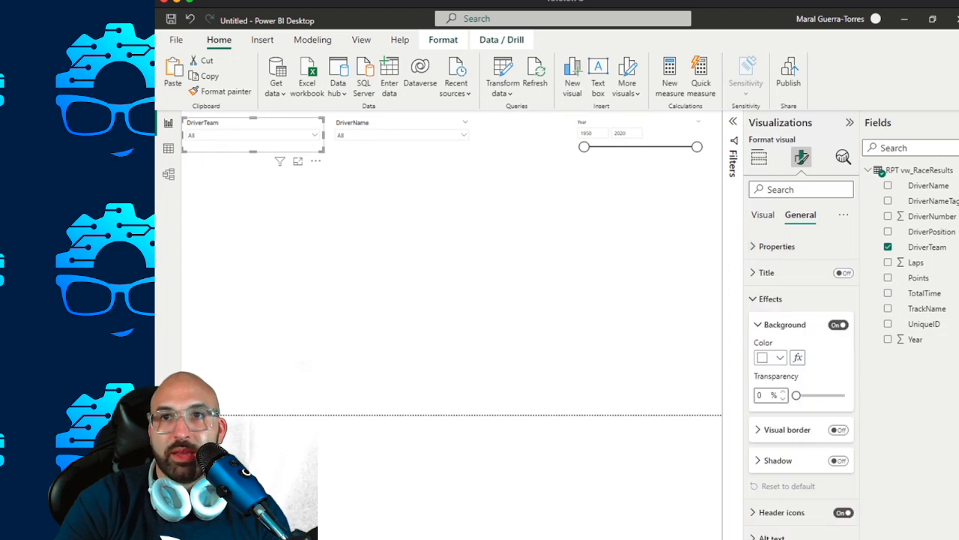
click(779, 358)
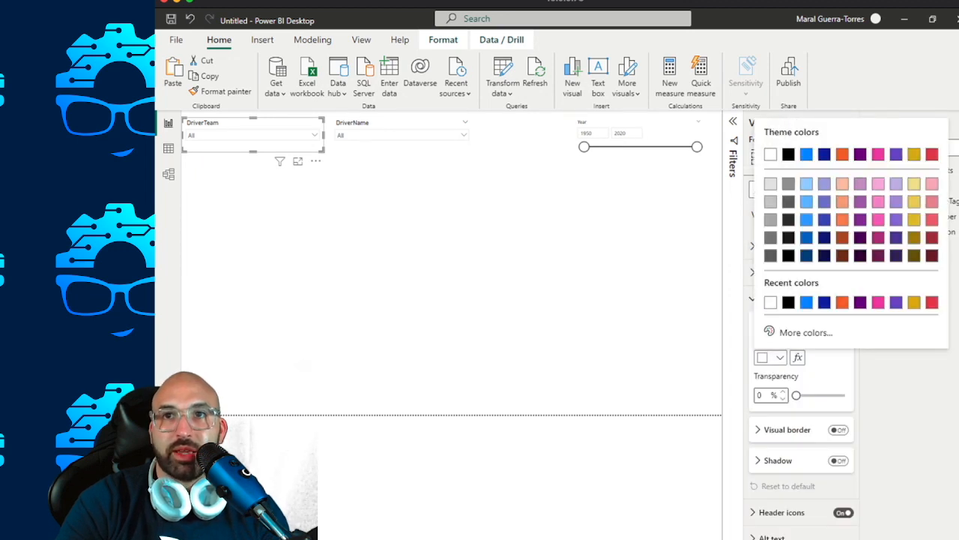
click(771, 183)
text(85)
key(Return)
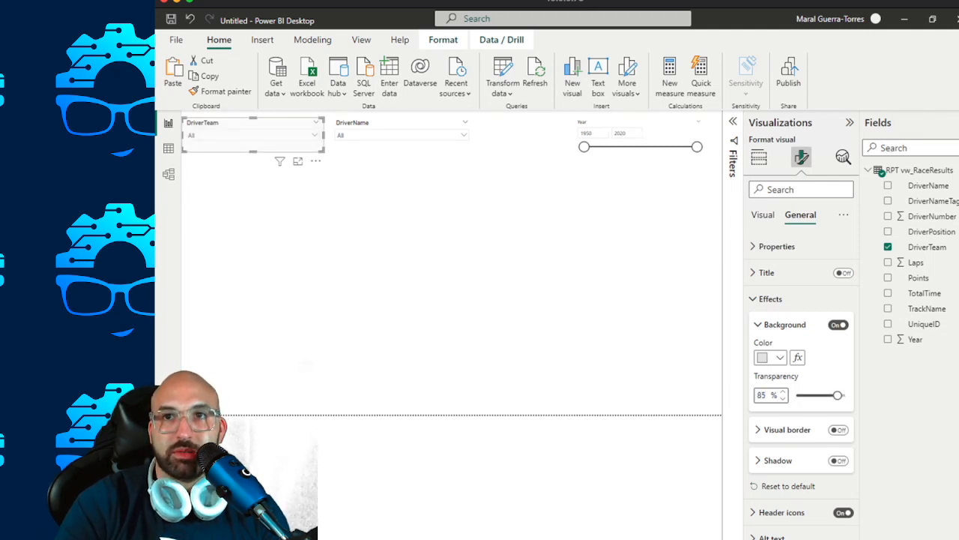
Set the background transparency of the DriverTeam slicer to 75%.
key(BackSpace)
key(BackSpace)
text(075)
key(Return)
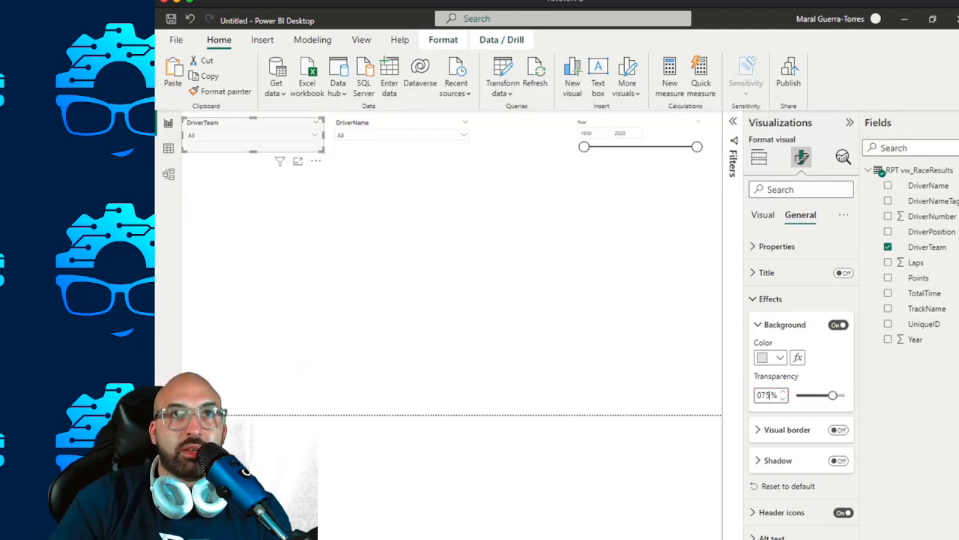
key(BackSpace)
key(BackSpace)
key(BackSpace)
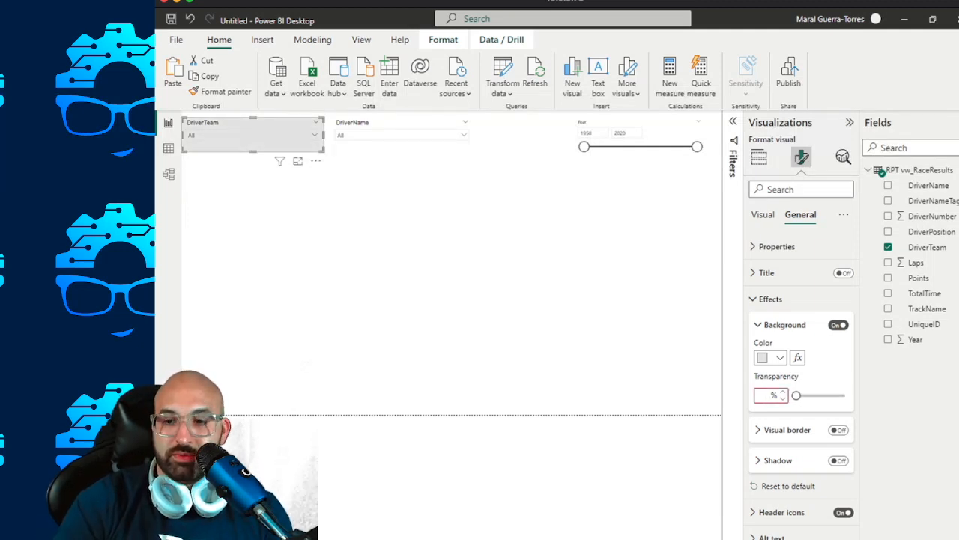
text(75)
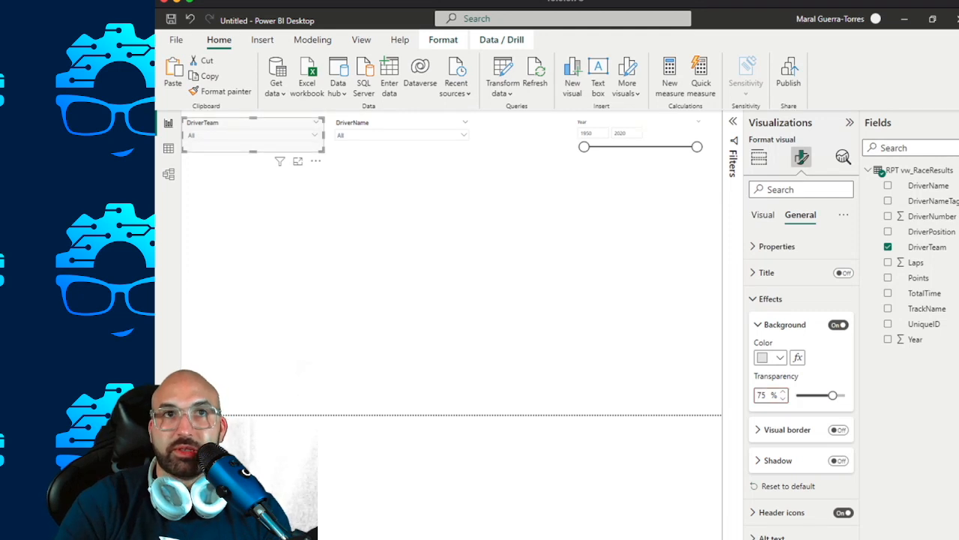
Change the DriverTeam slicer's background color to White, 30% darker, and set its transparency to 85%.
click(775, 357)
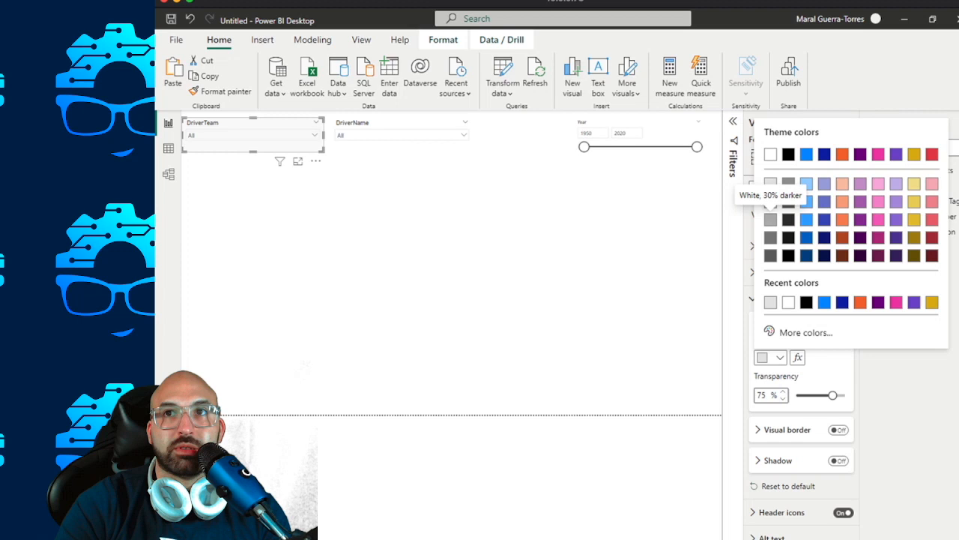
click(771, 218)
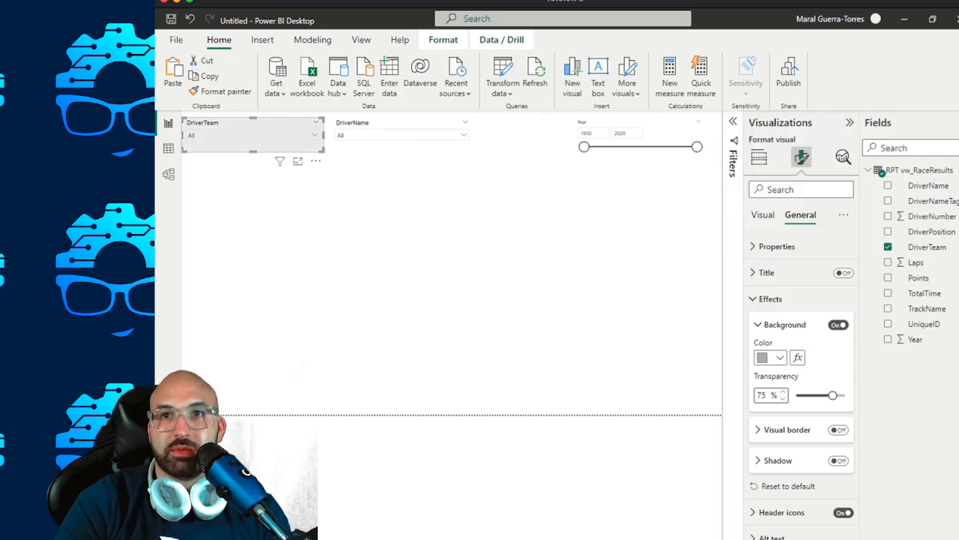
double_click(762, 395)
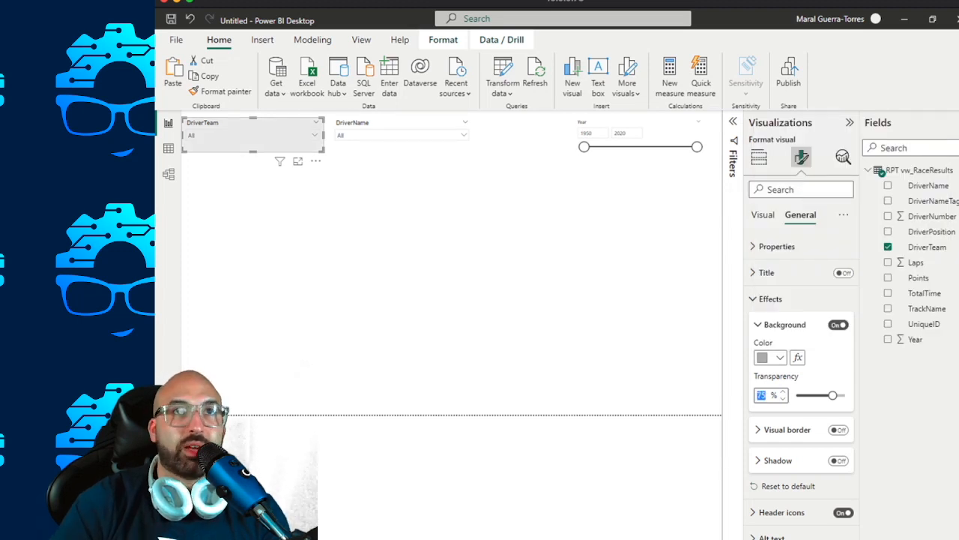
text(85)
click(464, 263)
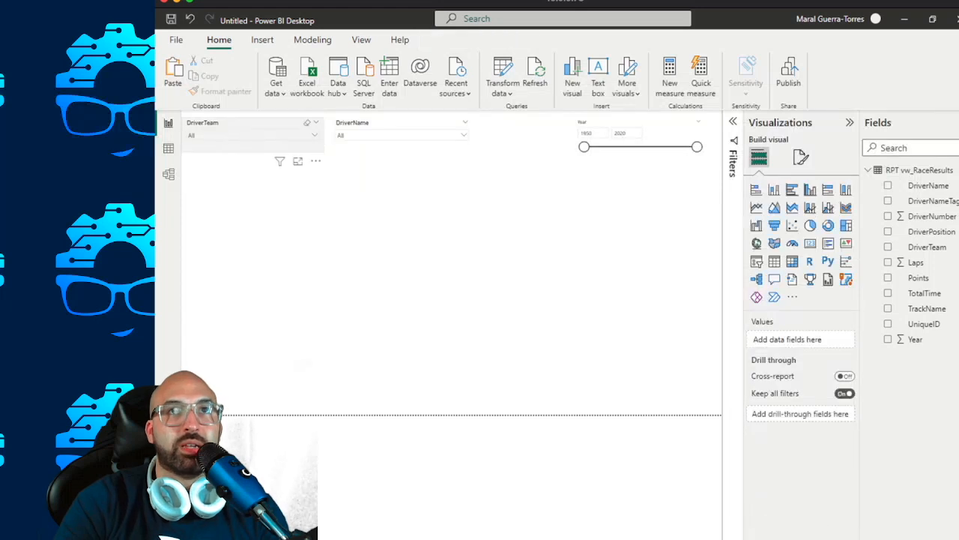
Copy the DriverTeam slicer's formatting to the DriverName and Year slicers with the Format painter.
click(255, 124)
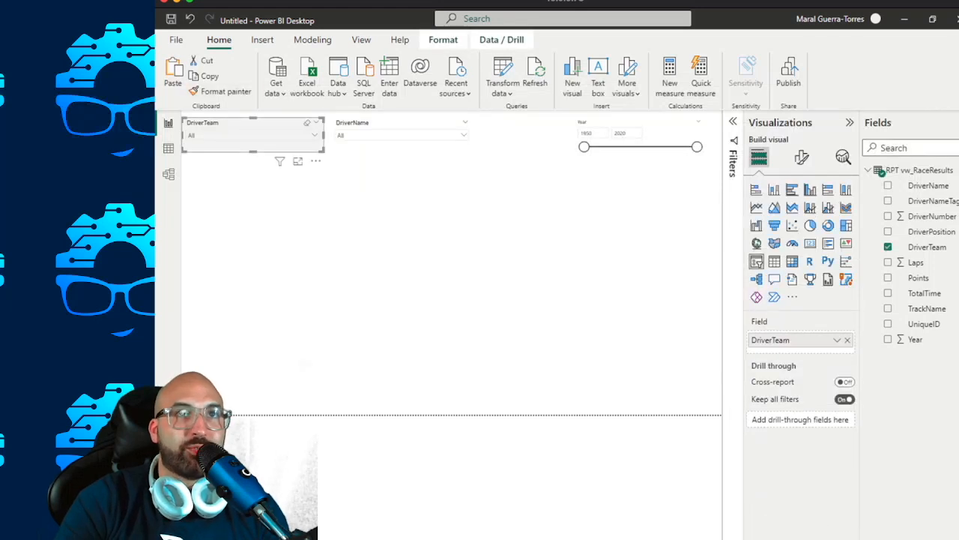
click(222, 90)
click(401, 131)
click(221, 91)
click(639, 133)
click(623, 225)
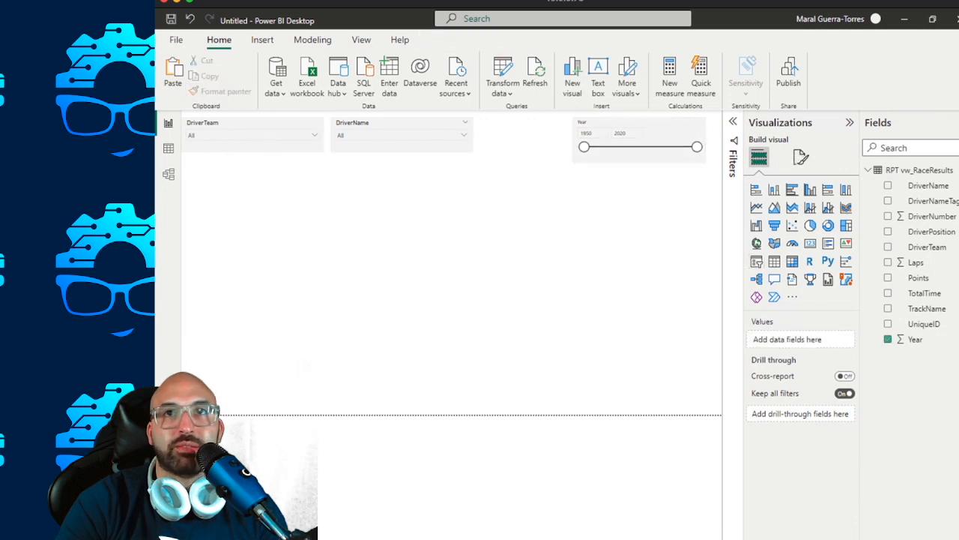
Place the DriverName slicer beside the Year slicer at the same height, and move the DriverTeam slicer directly beneath DriverName.
click(644, 132)
drag(401, 125, 495, 162)
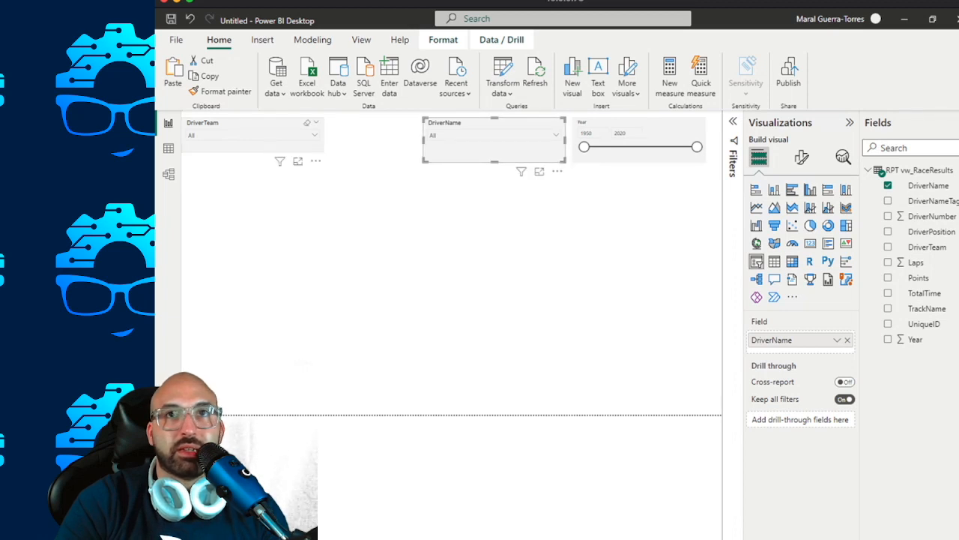
drag(247, 124, 489, 177)
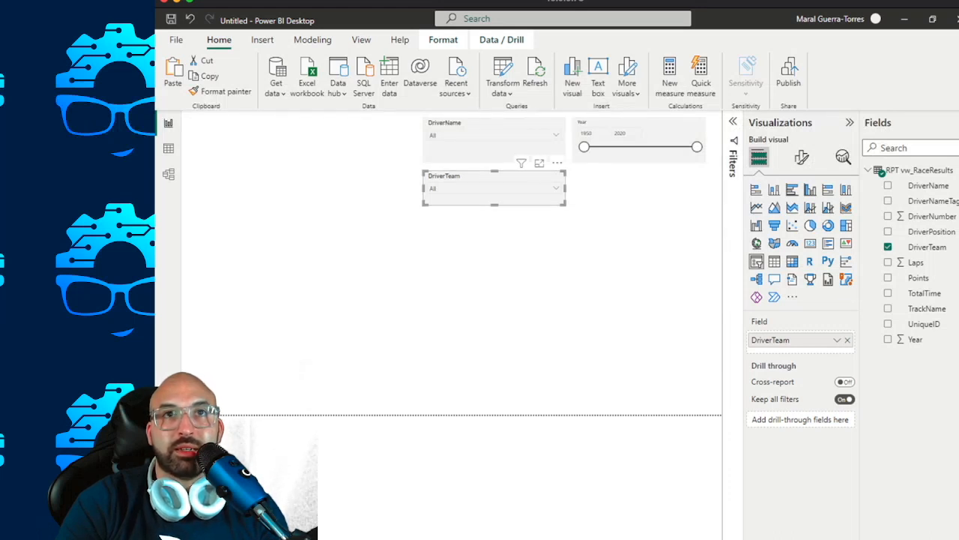
click(494, 284)
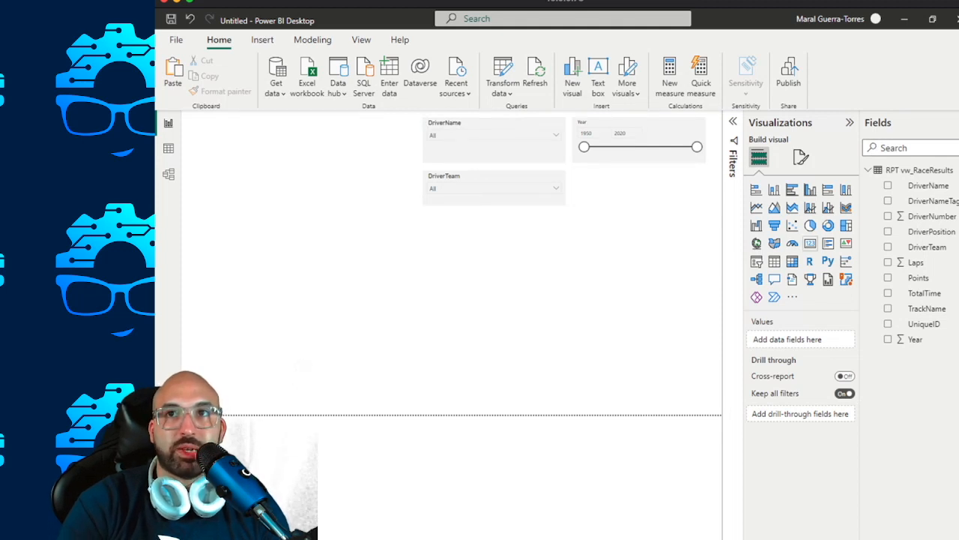
Add an empty Card visual at the page's left edge, below the slicers, and reduce its height.
click(811, 243)
drag(311, 266, 246, 225)
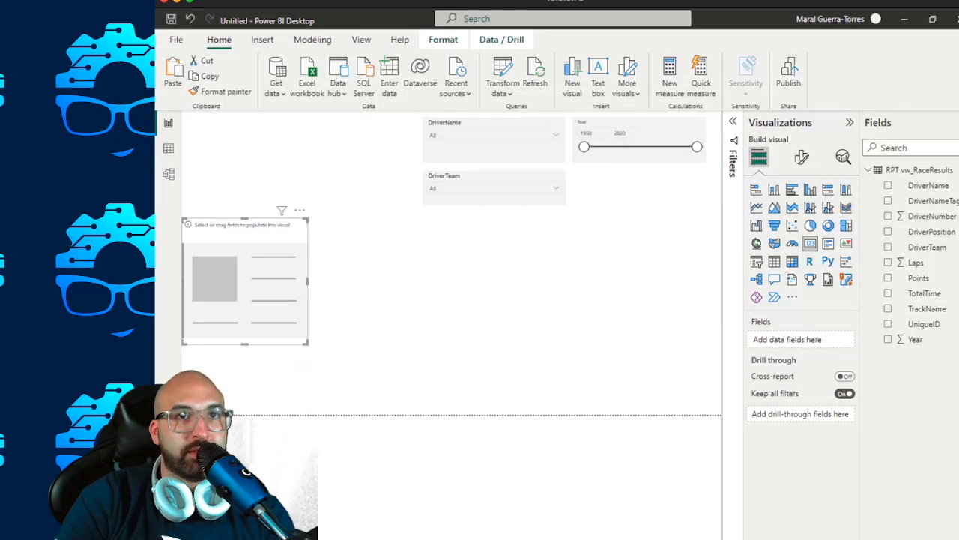
drag(245, 344, 245, 298)
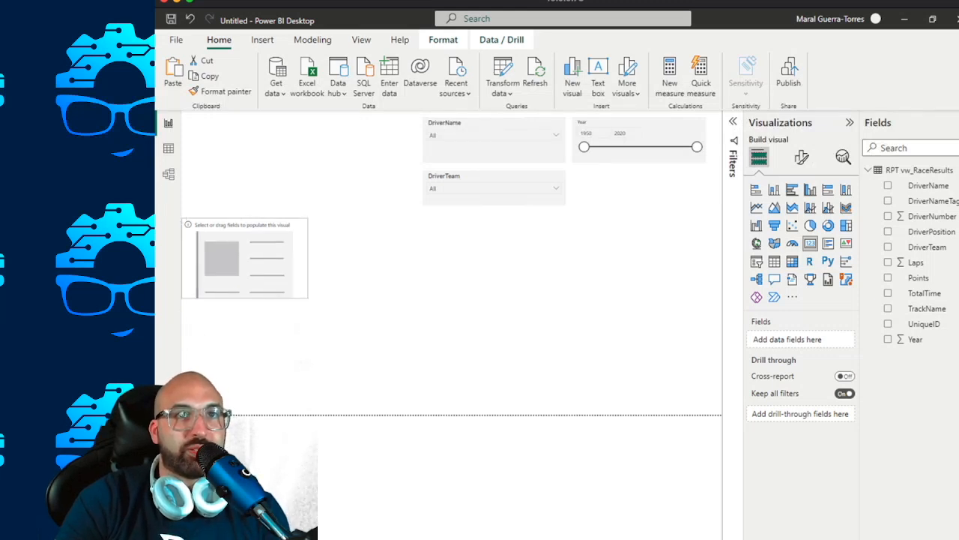
Try to copy the DriverTeam slicer's formatting onto the empty card with the Format painter.
click(495, 197)
click(220, 91)
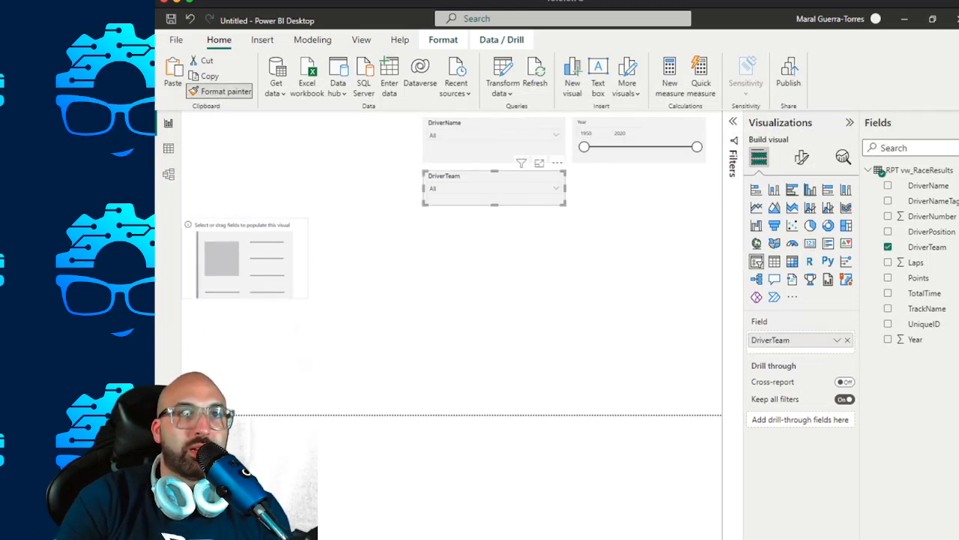
click(255, 259)
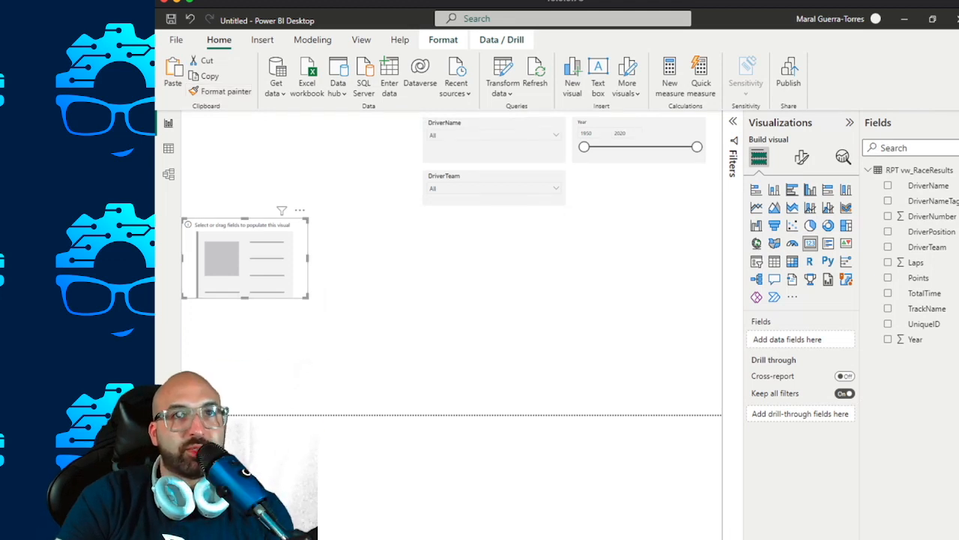
click(494, 197)
click(219, 91)
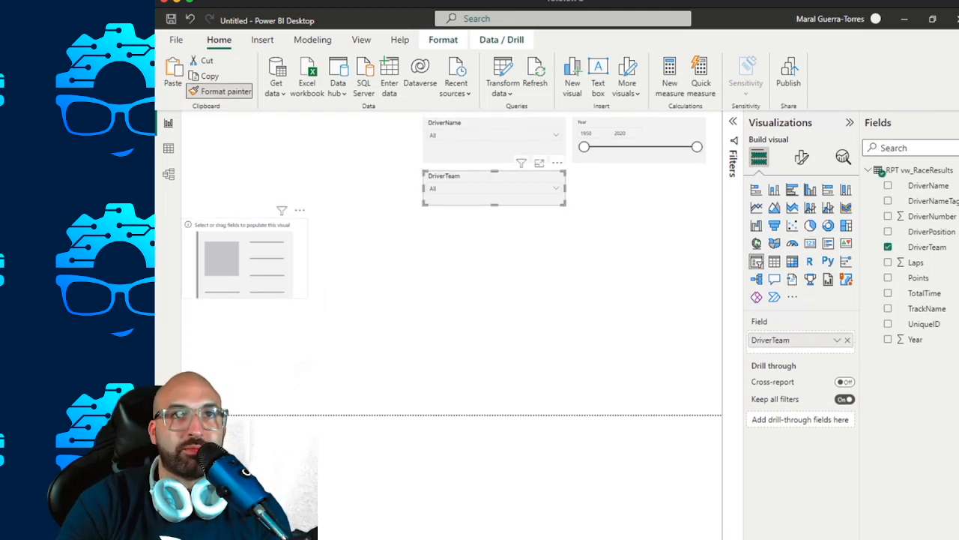
click(255, 259)
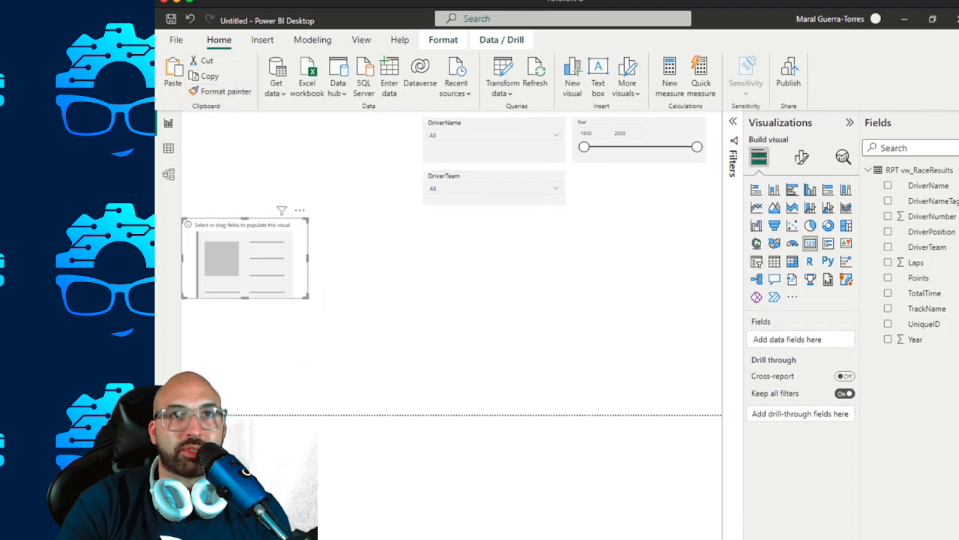
click(802, 157)
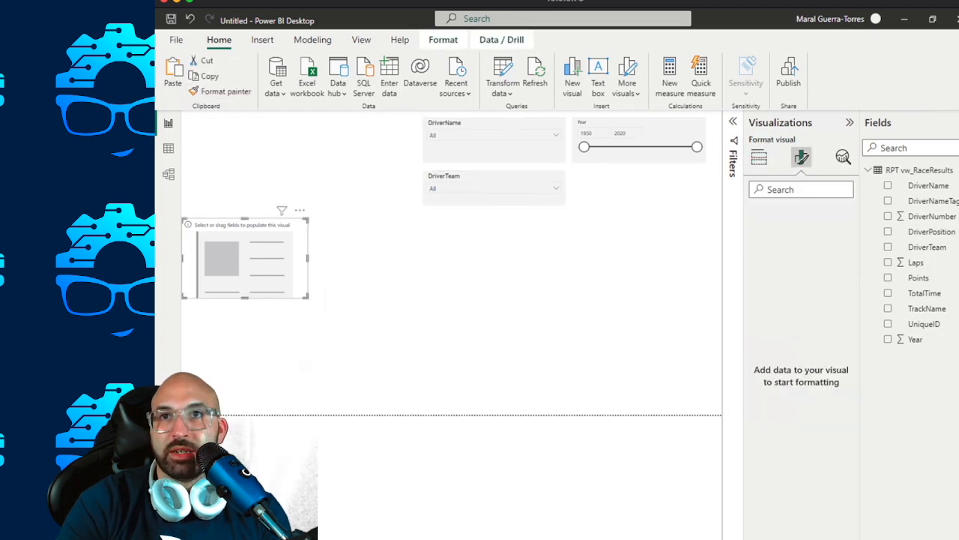
click(759, 156)
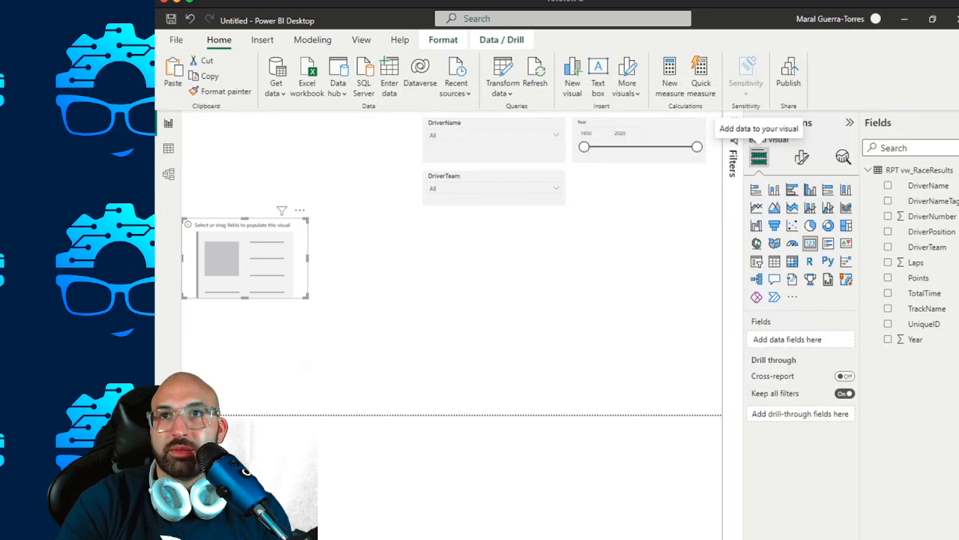
click(802, 156)
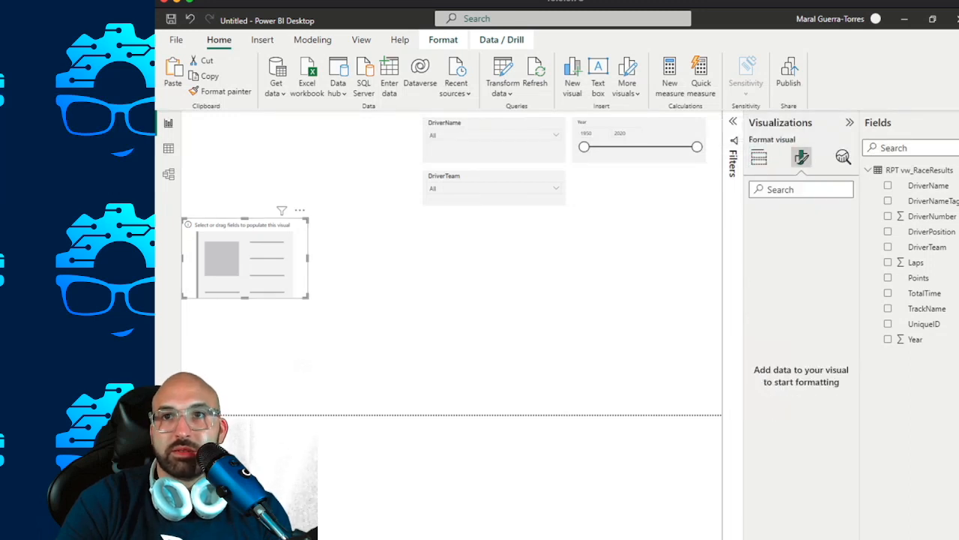
click(759, 157)
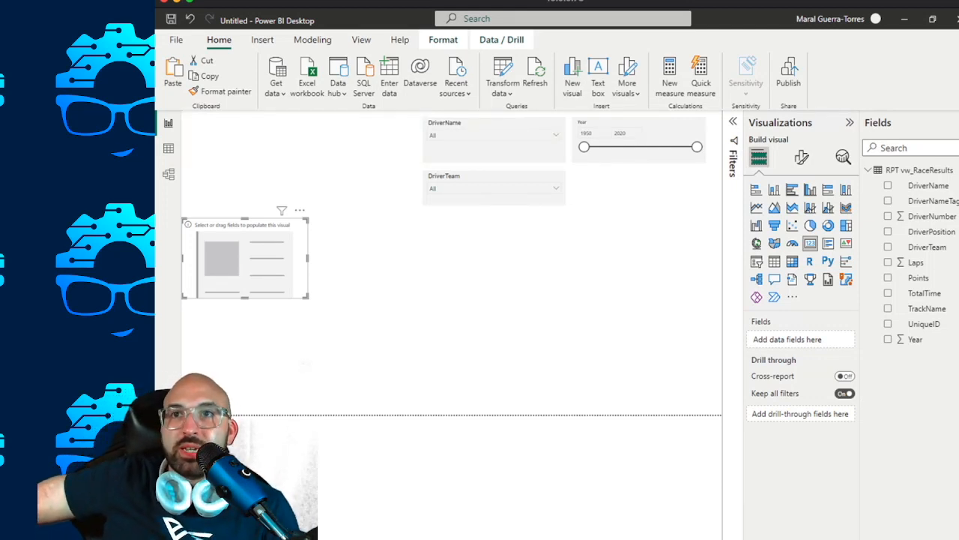
Add DriverName to the empty card and summarize it as Count (Distinct).
drag(928, 185, 787, 340)
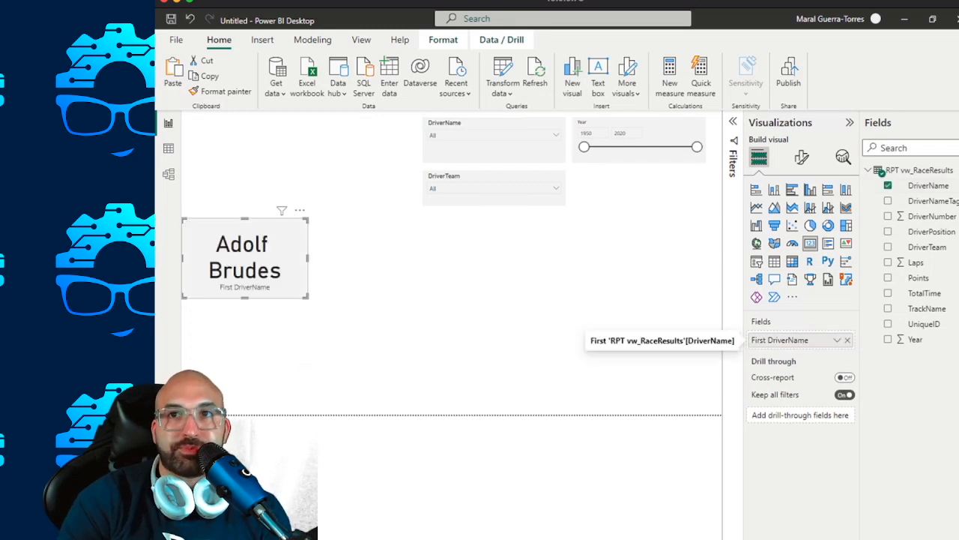
click(837, 340)
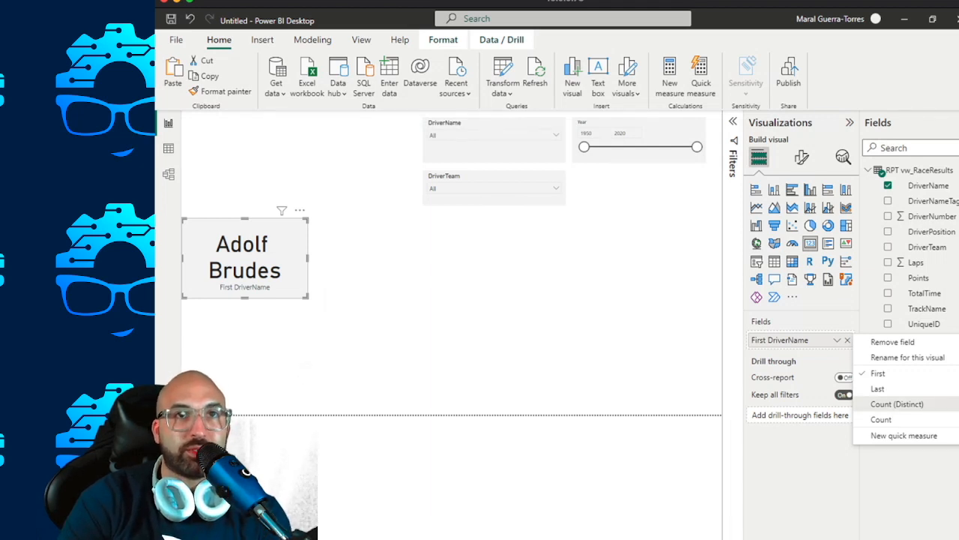
click(897, 403)
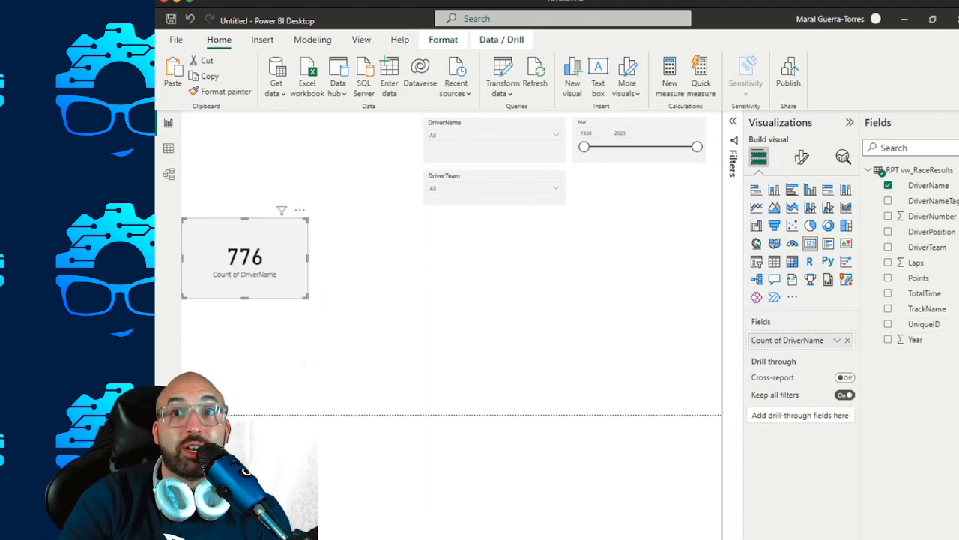
Rename the card's DriverName count field as "Unique Drivers" for this visual.
click(838, 339)
click(889, 356)
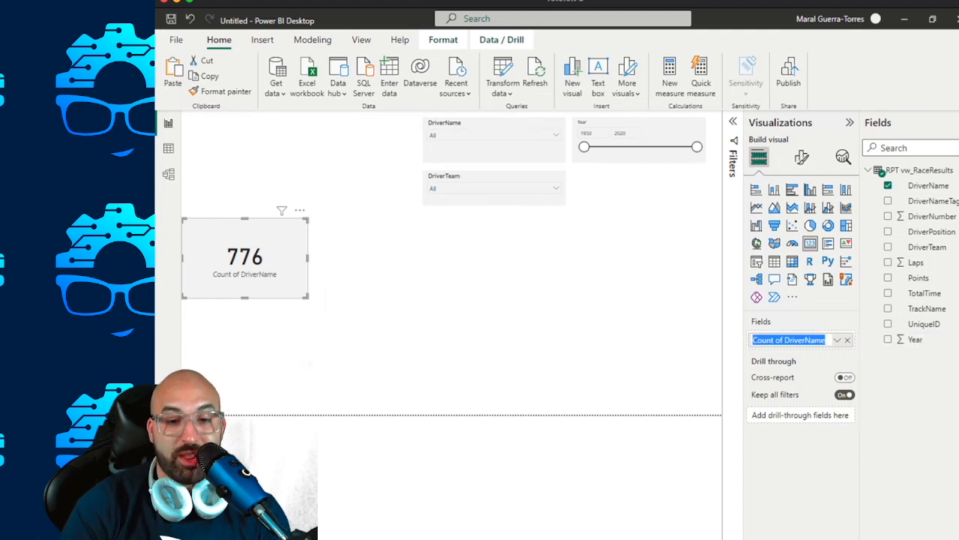
key(BackSpace)
text(Uniq)
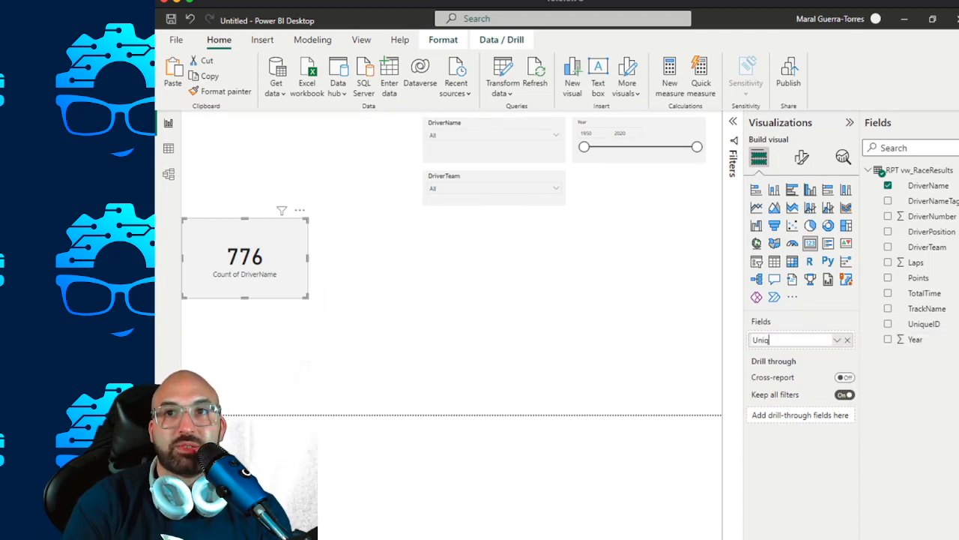
text(ue Drivers)
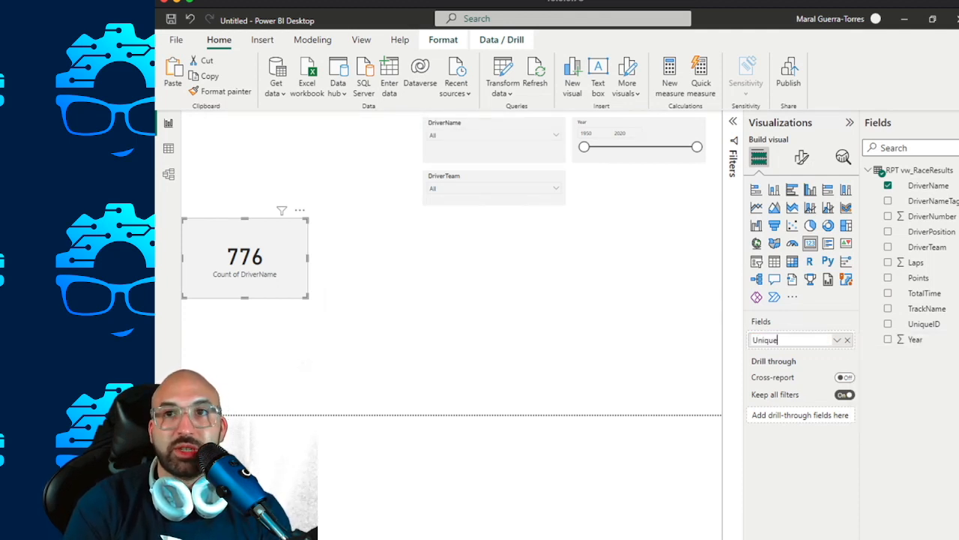
key(Return)
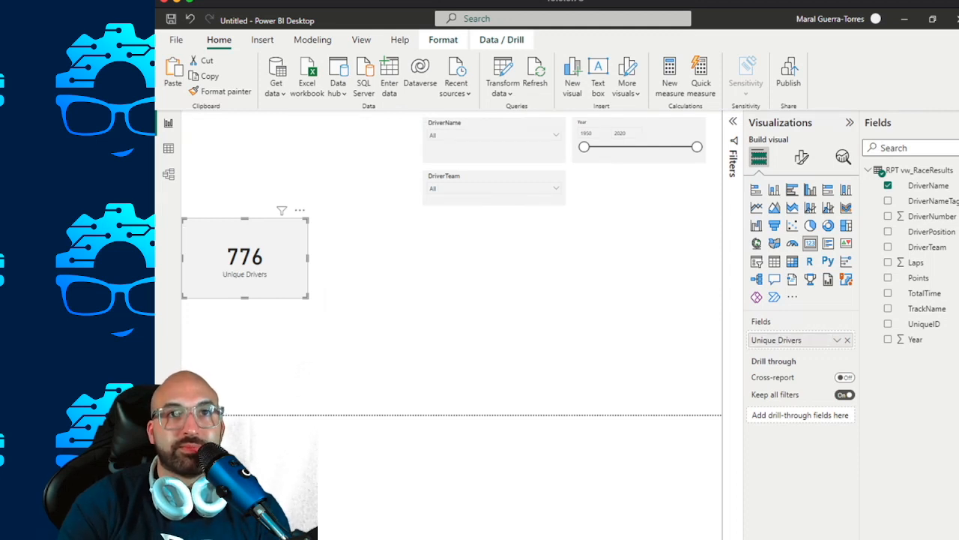
Shrink the Unique Drivers card in width and height and set its callout value font size to 30.
drag(306, 296, 294, 262)
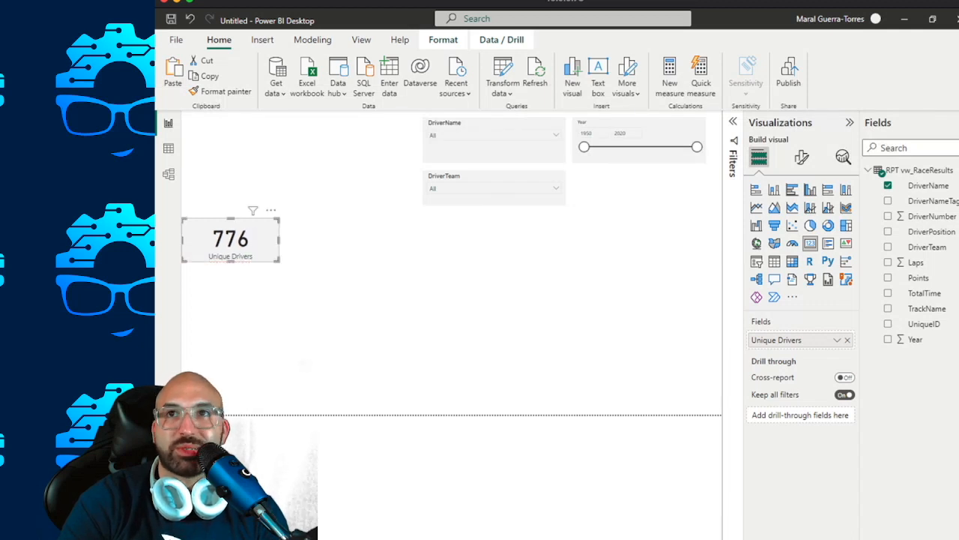
click(802, 157)
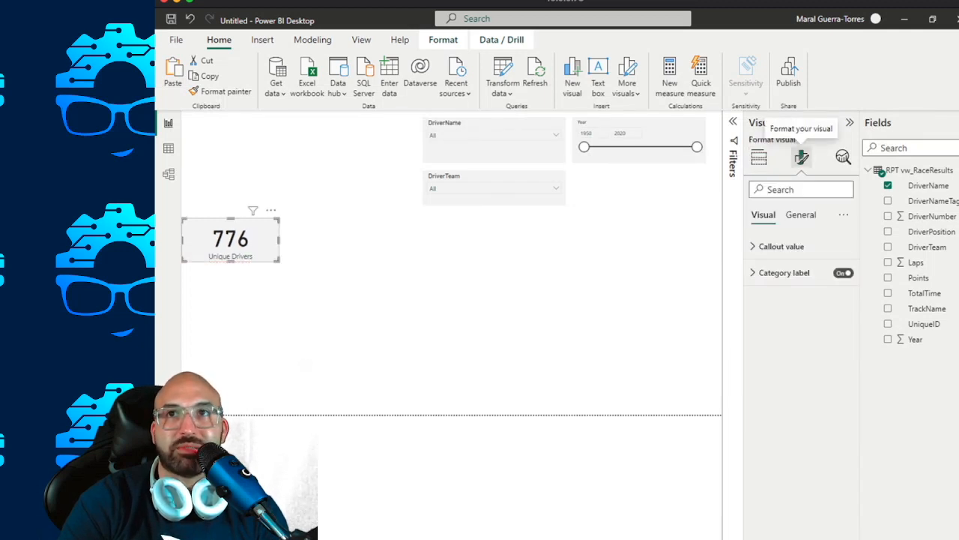
click(780, 246)
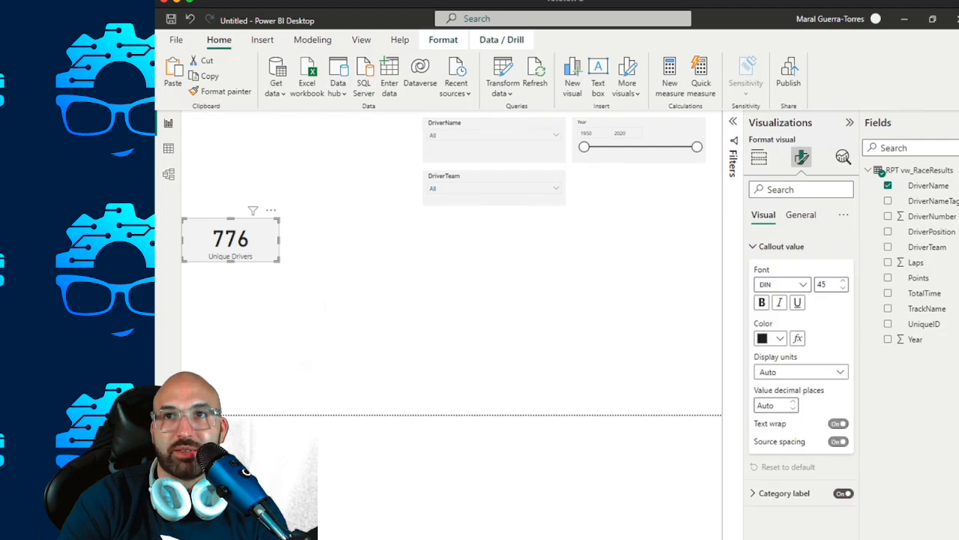
drag(829, 285, 808, 284)
text(30)
click(322, 304)
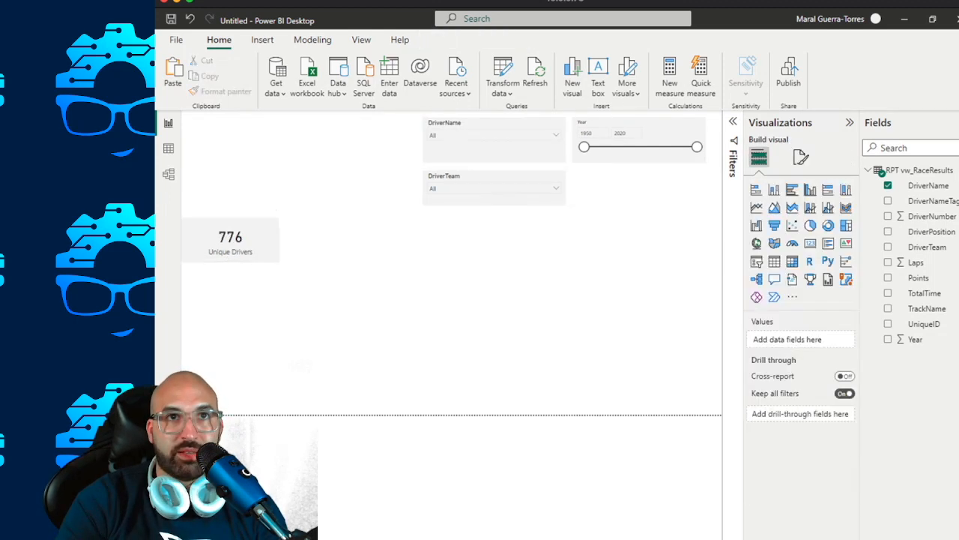
Duplicate the Unique Drivers card and place the copy directly to its right at the same height.
click(231, 241)
key(ctrl+v)
drag(236, 247, 337, 239)
click(339, 298)
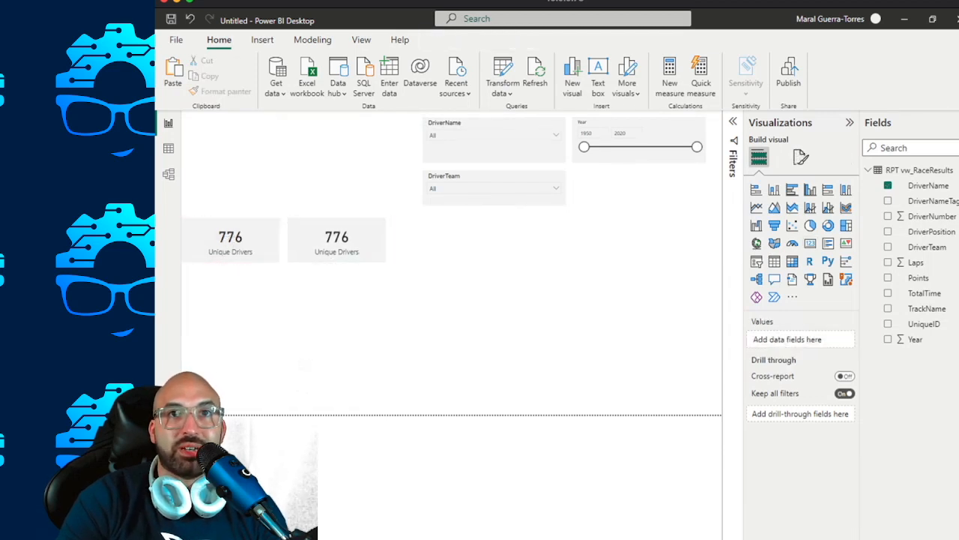
Replace the second card's field with DriverTeam summarized as Count (Distinct), and rename it "Unique Teams".
click(337, 242)
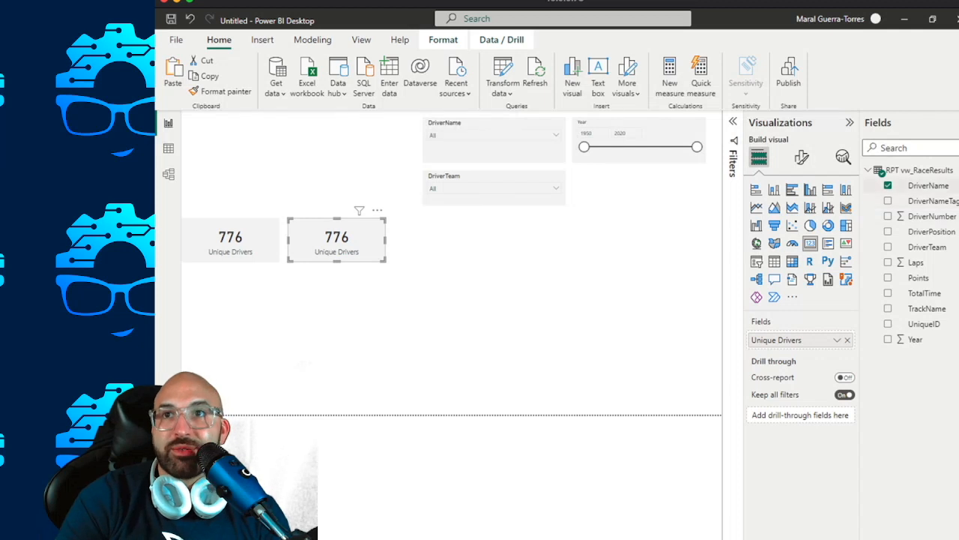
drag(927, 247, 780, 339)
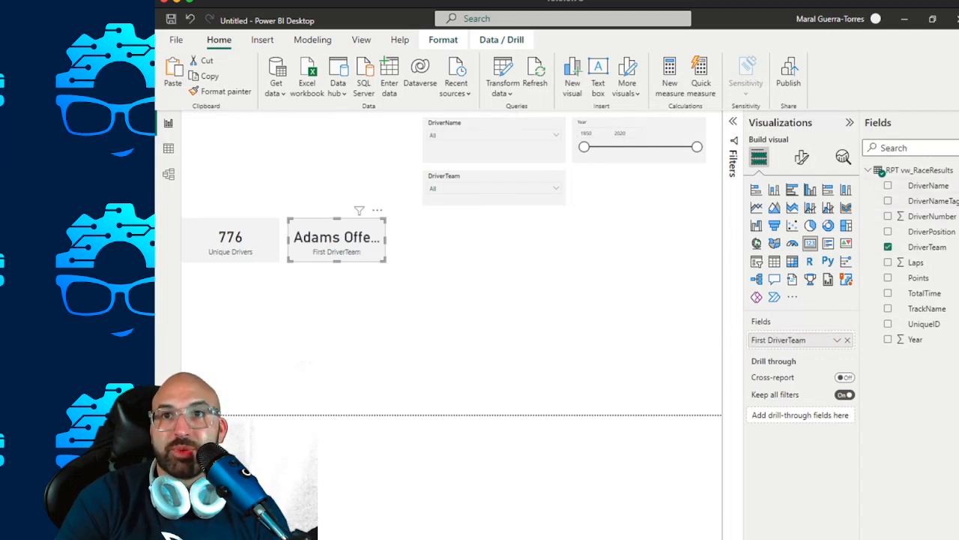
click(837, 341)
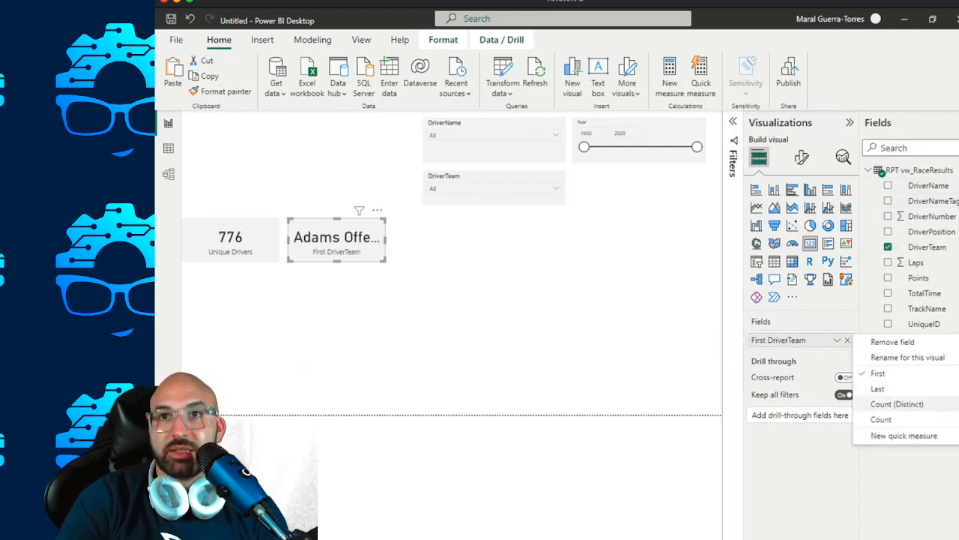
click(898, 404)
double_click(787, 340)
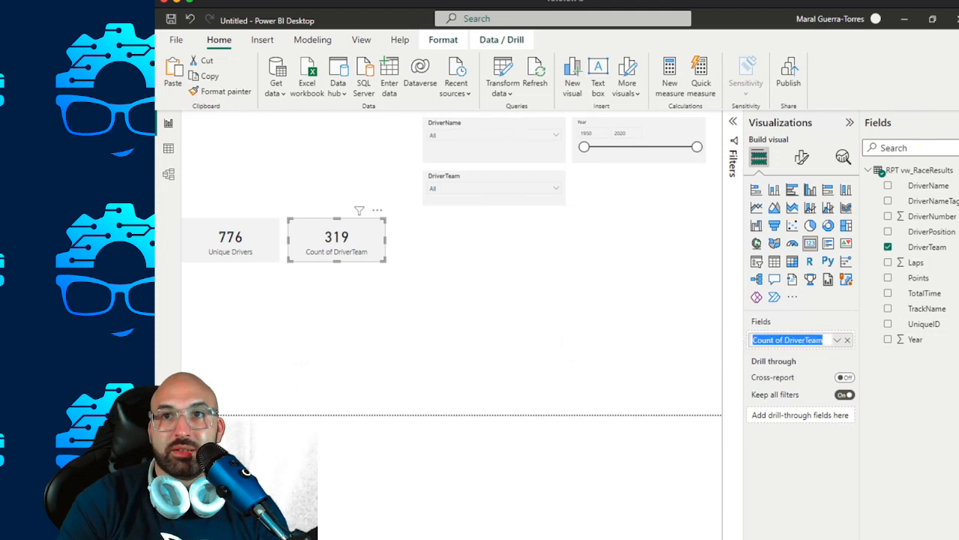
text(Unique Teams)
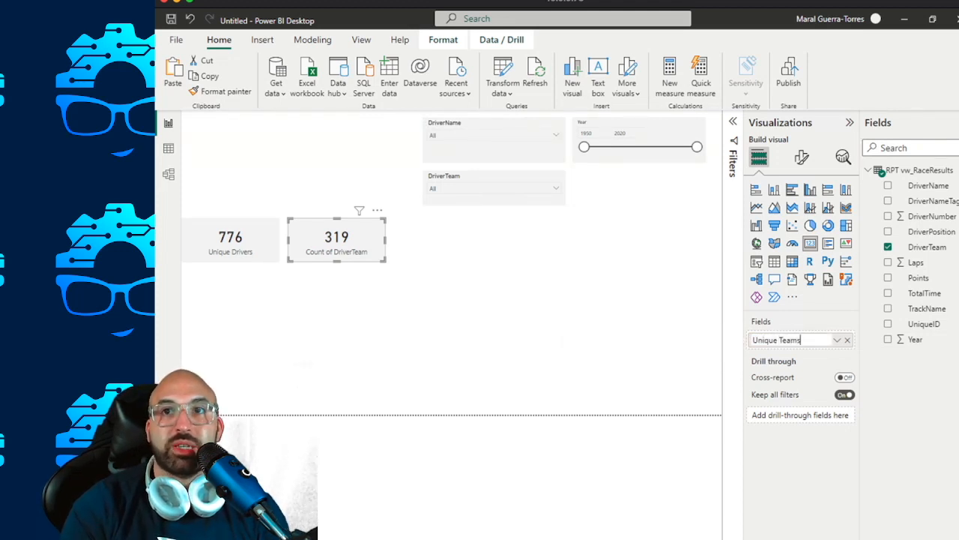
key(Return)
Duplicate the Unique Teams card and place the copy to its right in the same row.
key(ctrl+c)
key(ctrl+v)
drag(342, 244, 440, 241)
Replace the third card's field with TrackName, rename it "Tracks", and summarize it as Count (Distinct).
drag(927, 308, 795, 339)
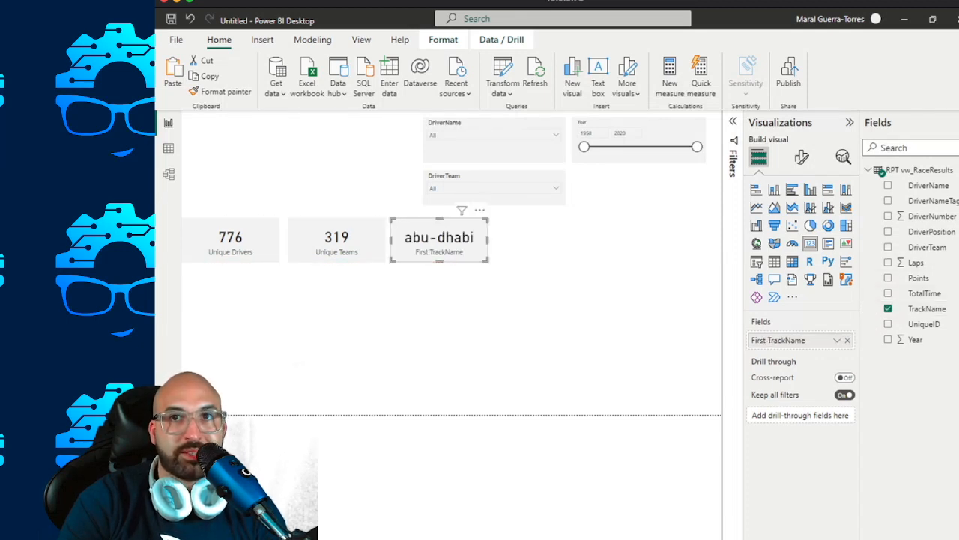
click(836, 340)
click(908, 357)
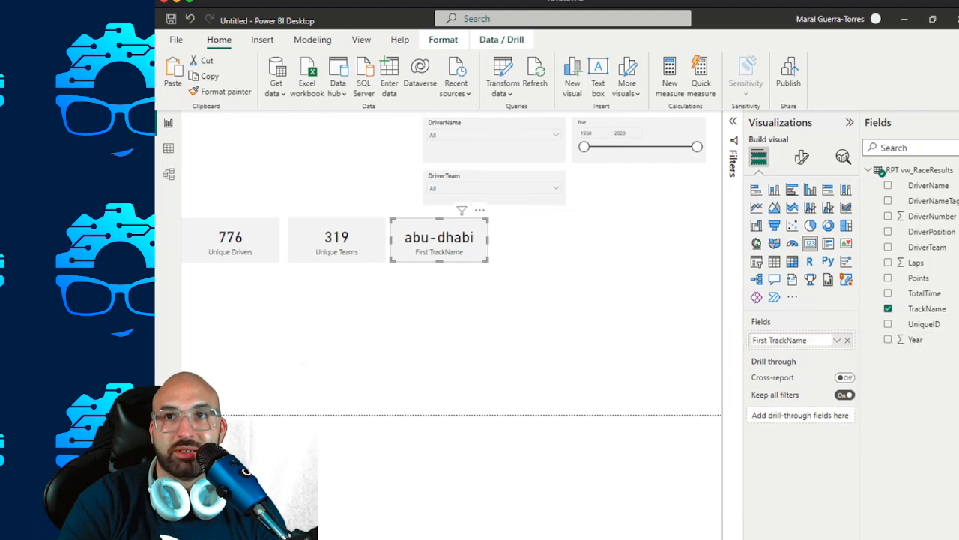
text(Tracks)
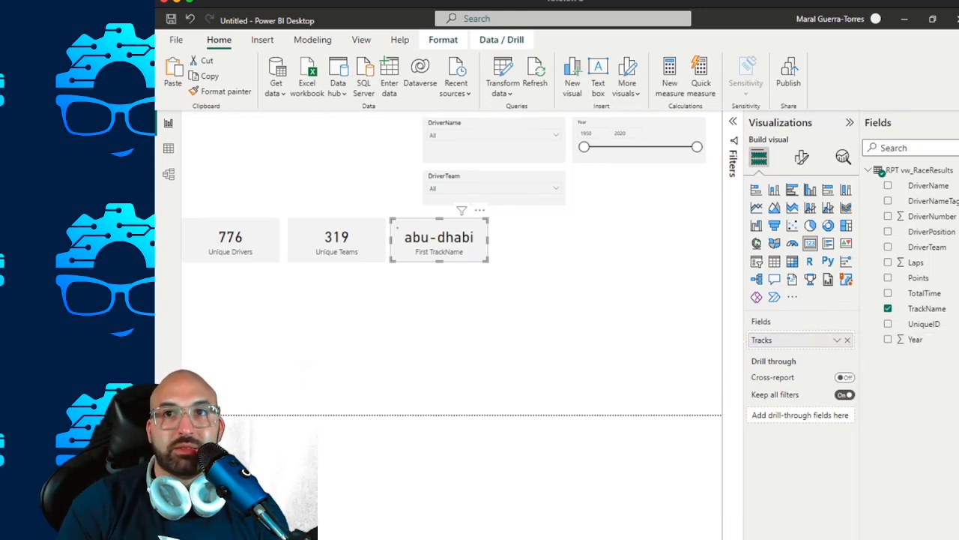
key(Return)
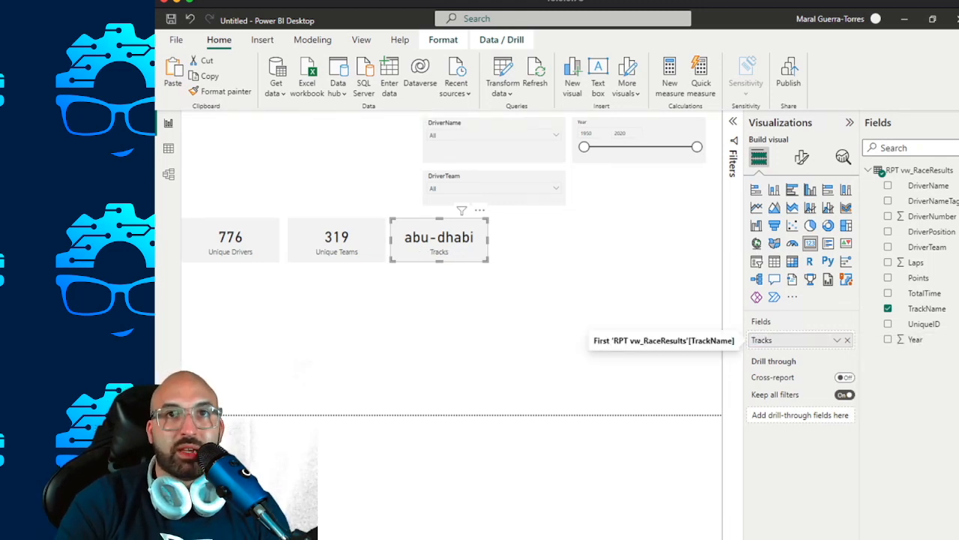
click(837, 340)
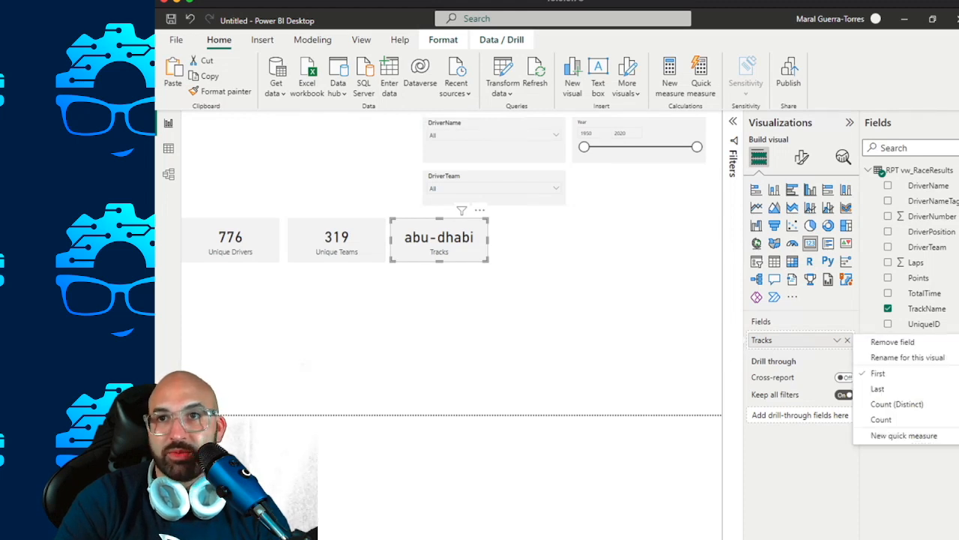
click(907, 404)
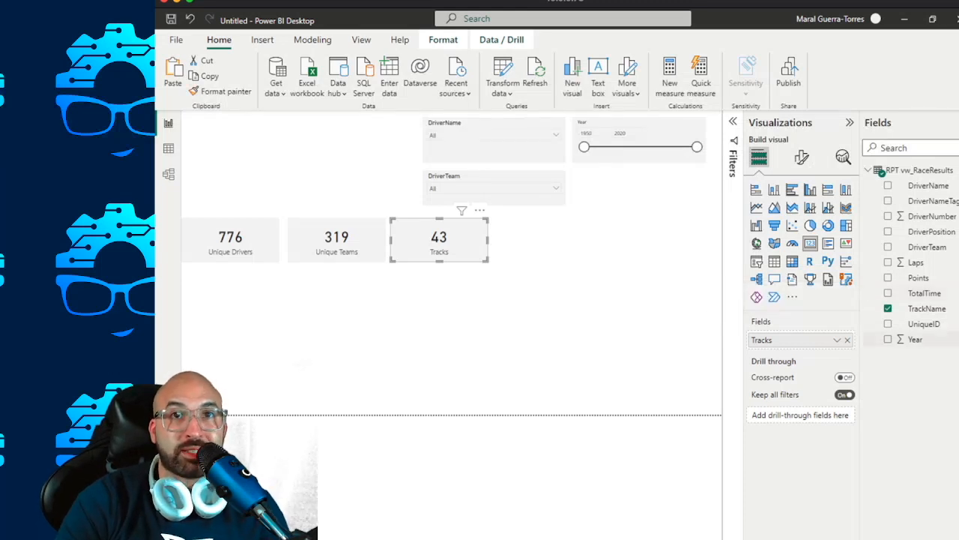
Paste another card to the right of the Tracks card and set its field to Year summarized as Count (Distinct).
key(ctrl+v)
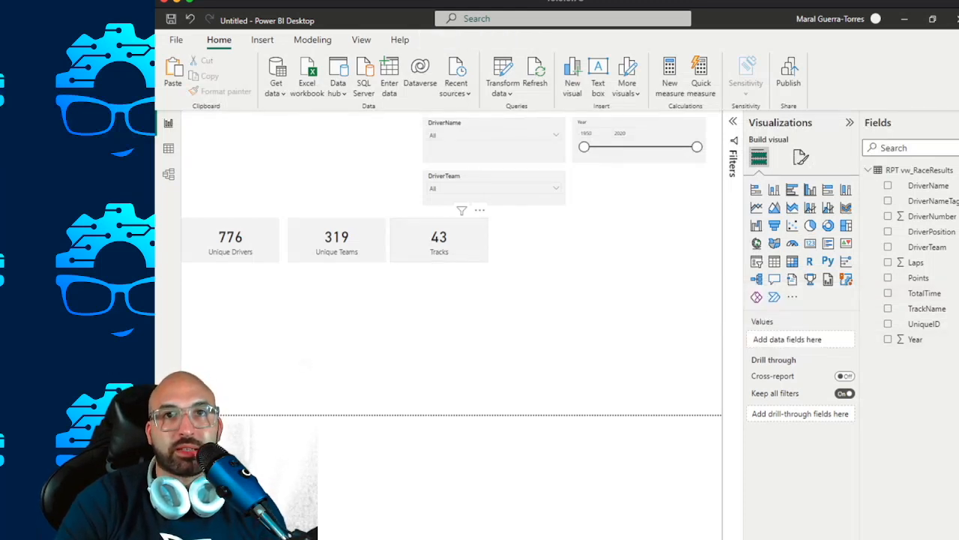
drag(444, 245, 544, 240)
drag(916, 339, 794, 340)
click(837, 340)
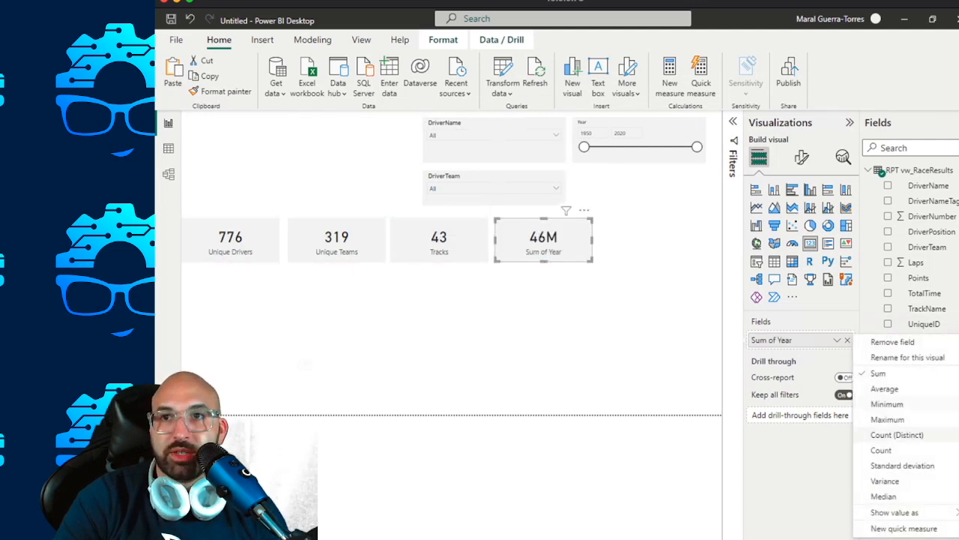
click(897, 435)
key(Escape)
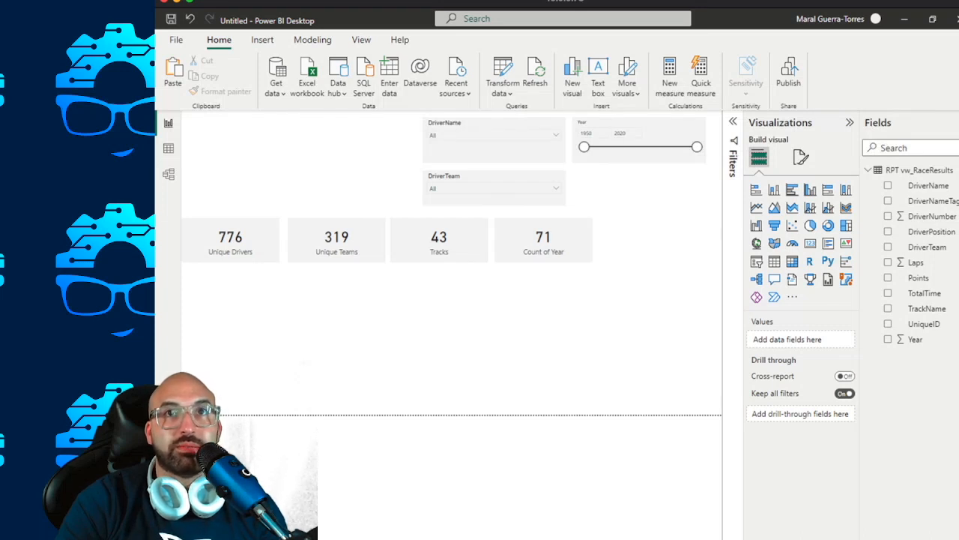
Increase the DriverTeam slicer's height slightly by extending its lower edge toward the card row.
click(495, 197)
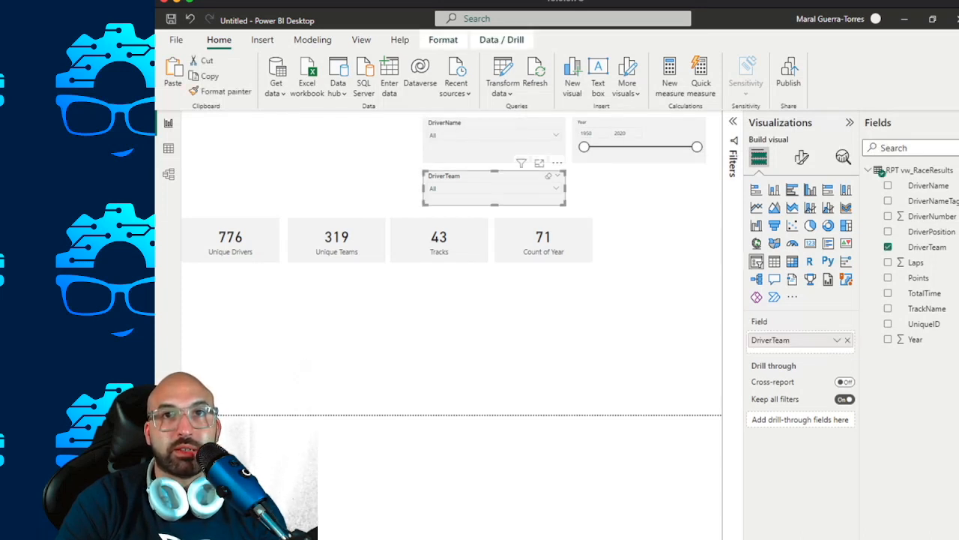
drag(495, 204, 495, 209)
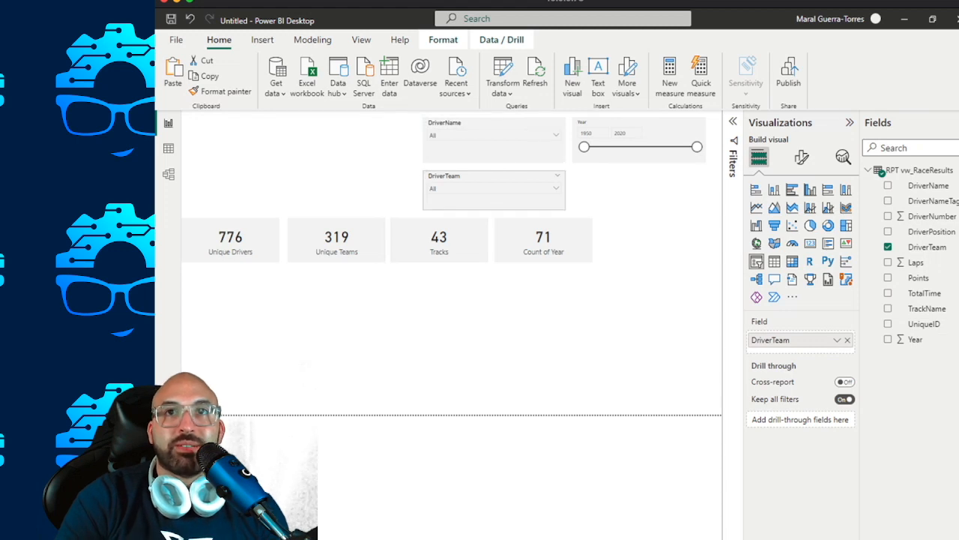
click(639, 156)
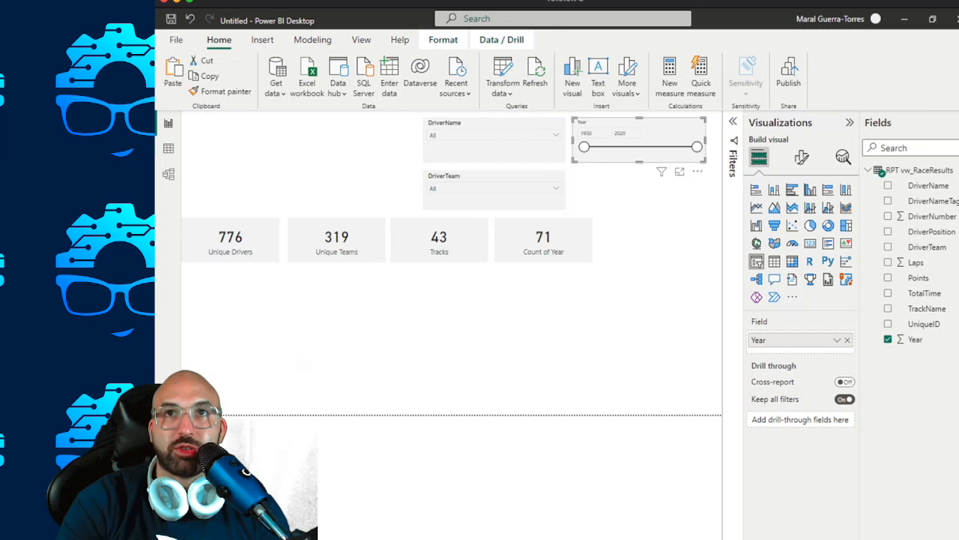
key(Escape)
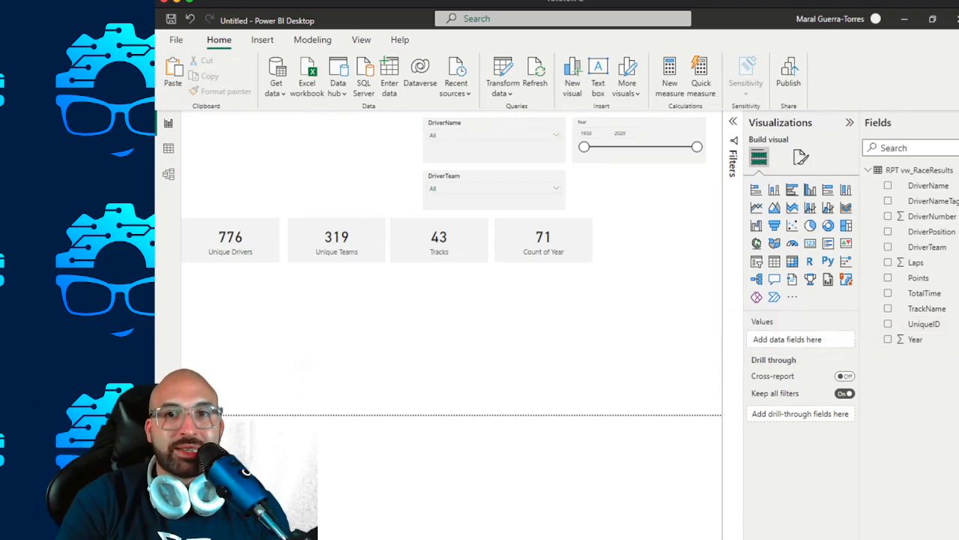
Switch to the web browser and search in a new tab for "ft visual vocabulary power bi".
key(alt+Tab)
key(ctrl+t)
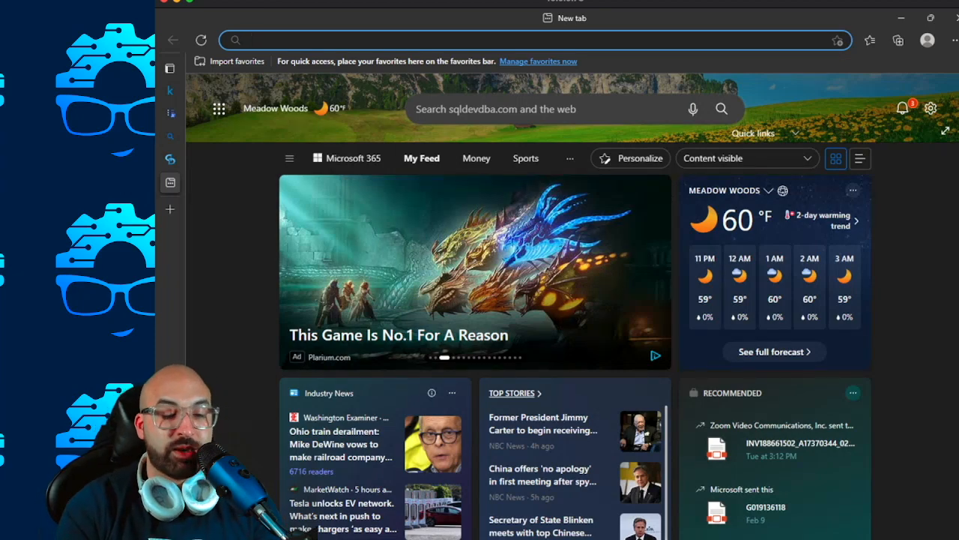
text(ft v)
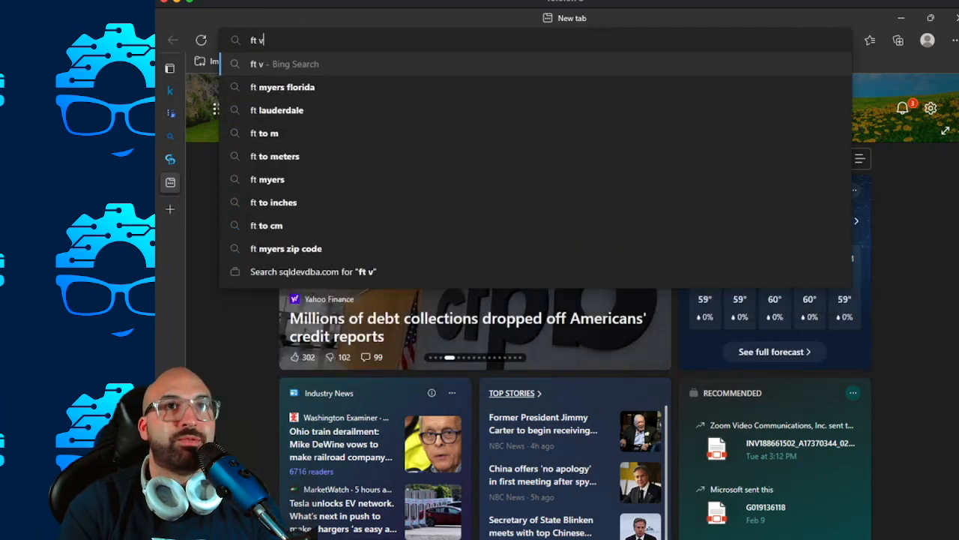
text(isual voca)
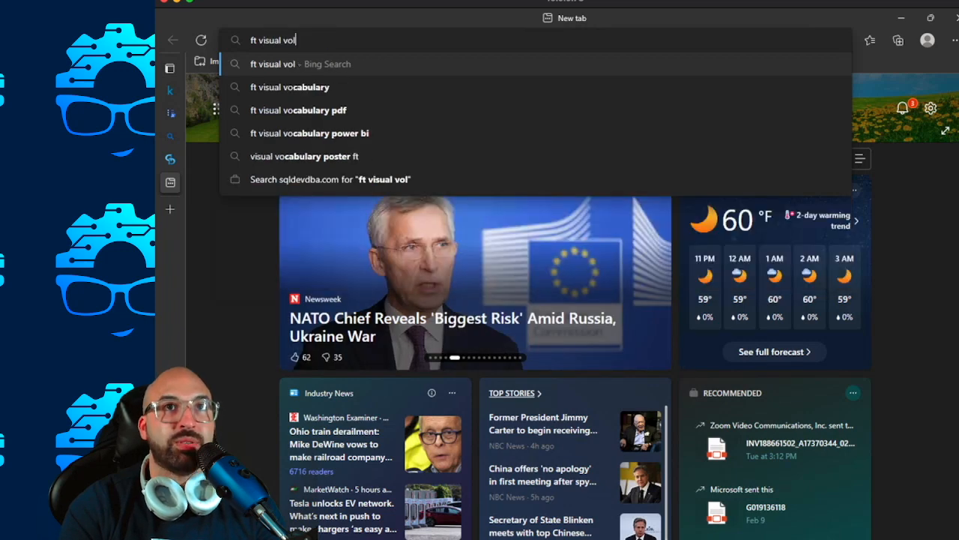
key(Down)
key(Down)
key(Down)
key(Return)
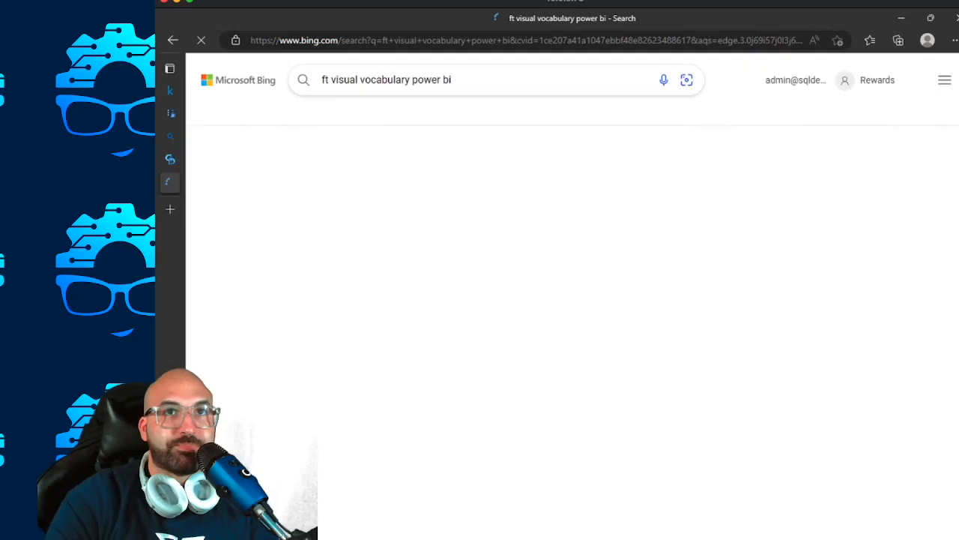
Open the FT Visual Vocabulary - Power BI Edition page and examine the chart types in its Change over Time category.
click(412, 167)
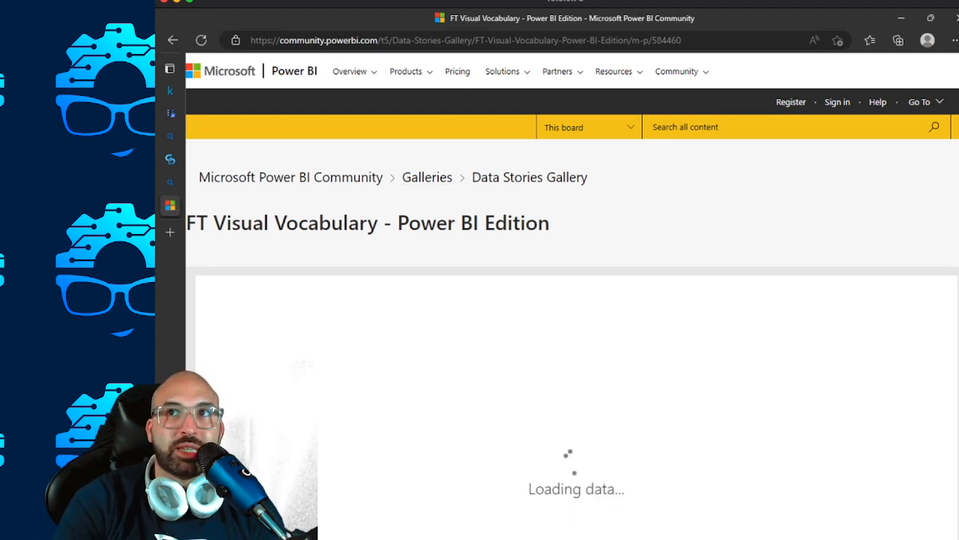
scroll(570, 300, down, 3)
scroll(569, 300, up, 3)
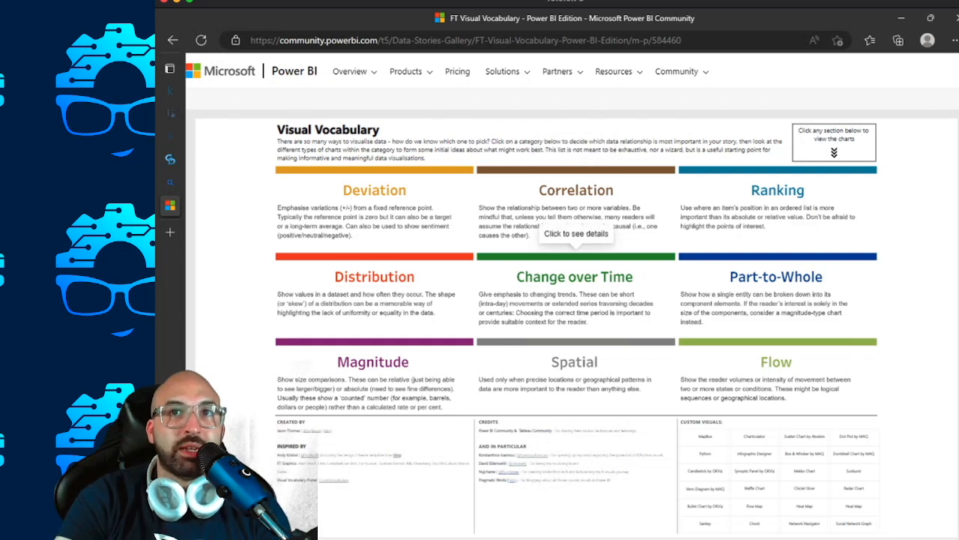
click(576, 255)
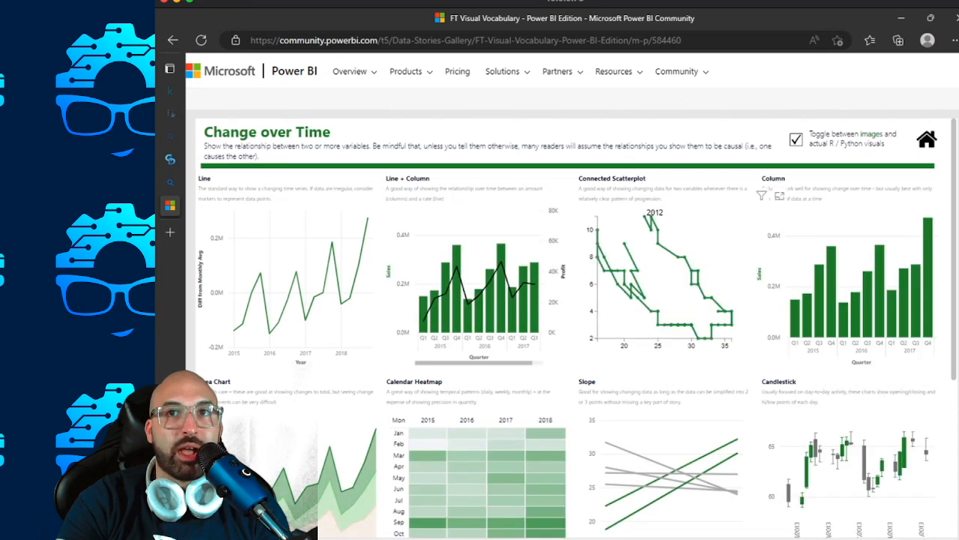
scroll(569, 323, down, 3)
scroll(569, 322, down, 1)
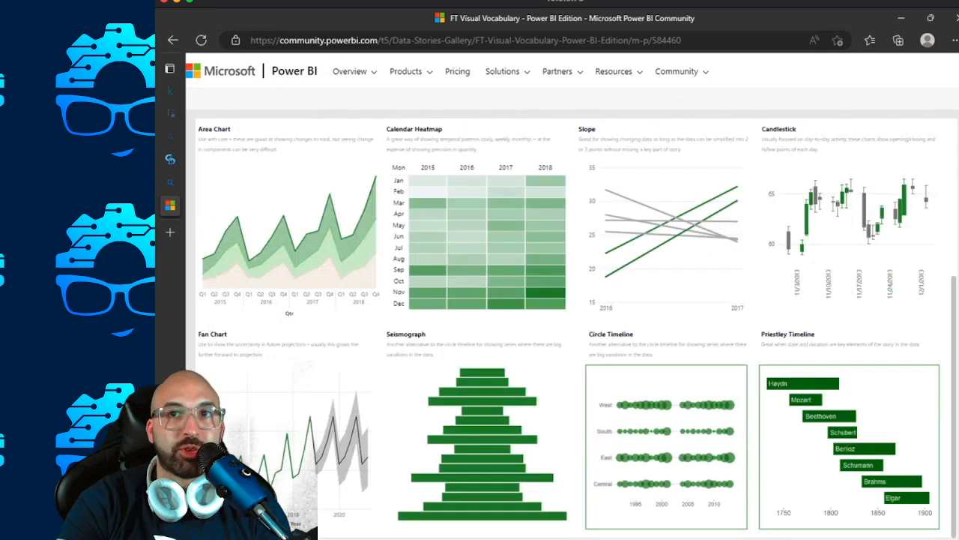
scroll(569, 322, up, 4)
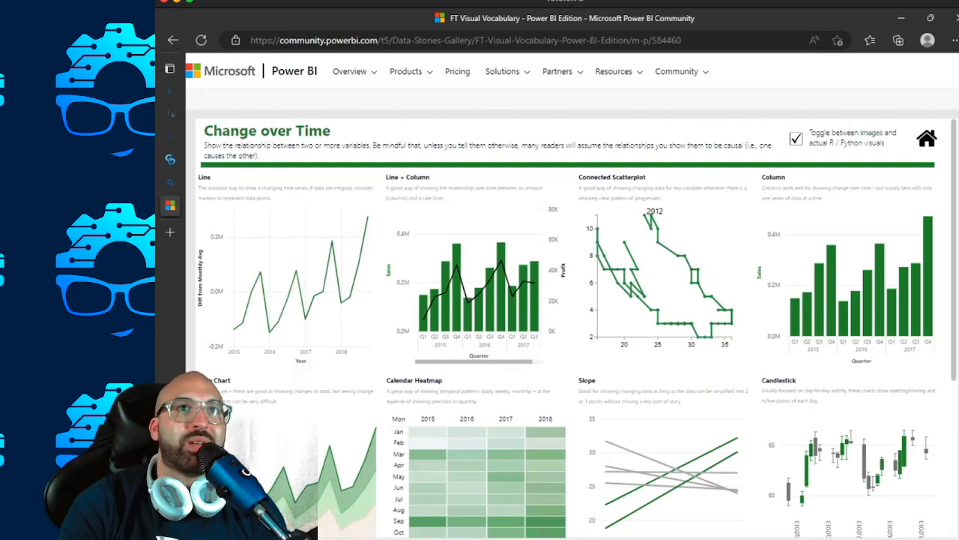
mouse_move(470, 301)
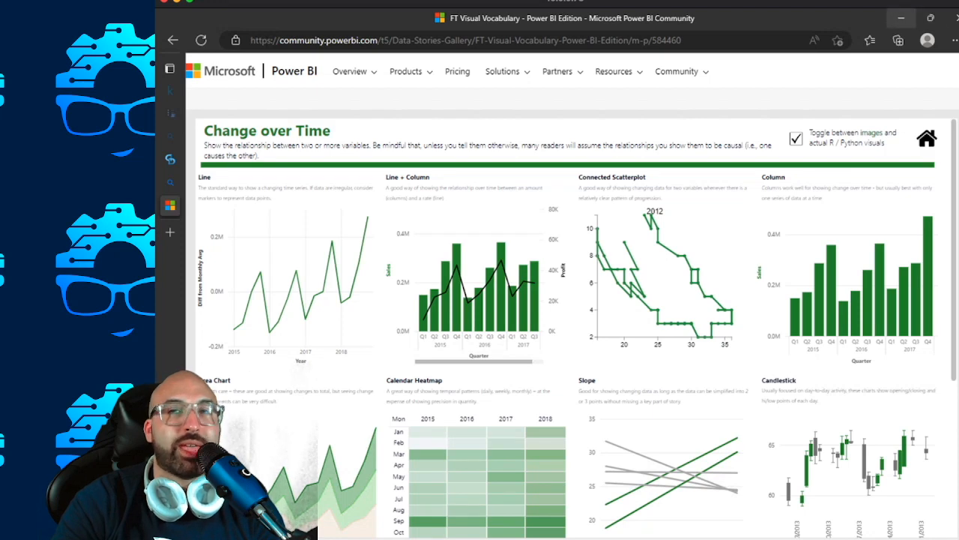
Switch back to Power BI Desktop and add a line chart in the empty area beneath the Unique Drivers card.
click(901, 18)
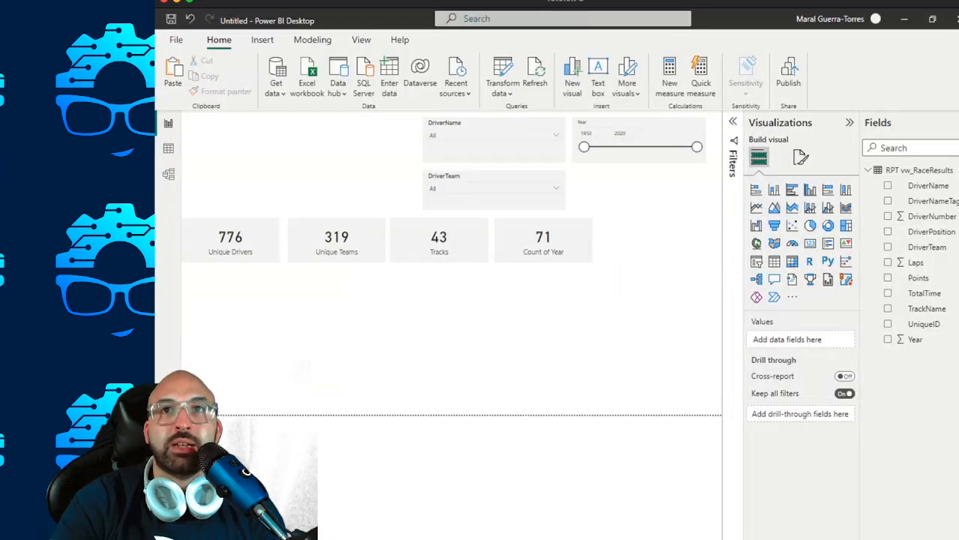
click(756, 208)
drag(231, 330, 271, 314)
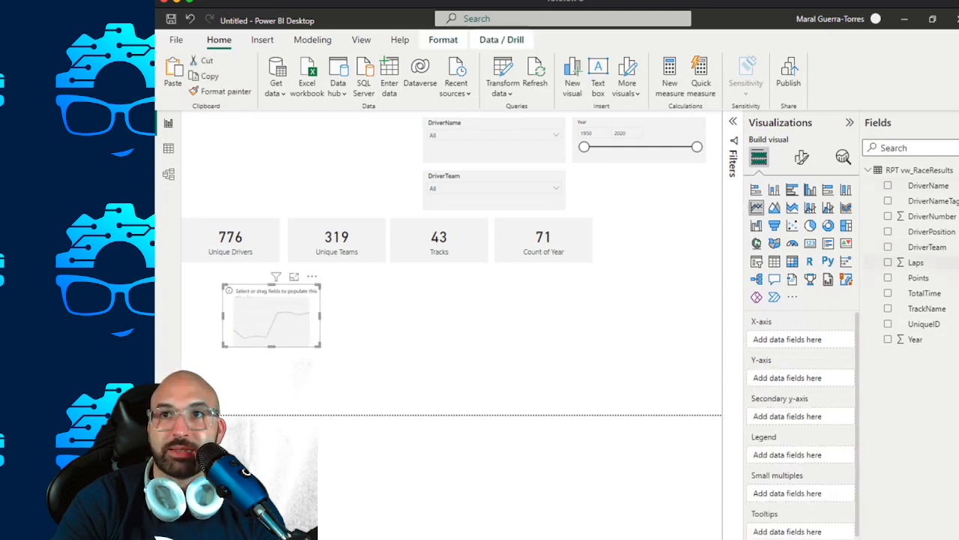
Put Year on the line chart's x-axis and DriverName on its y-axis as Count (Distinct), and enlarge the chart.
drag(915, 339, 787, 340)
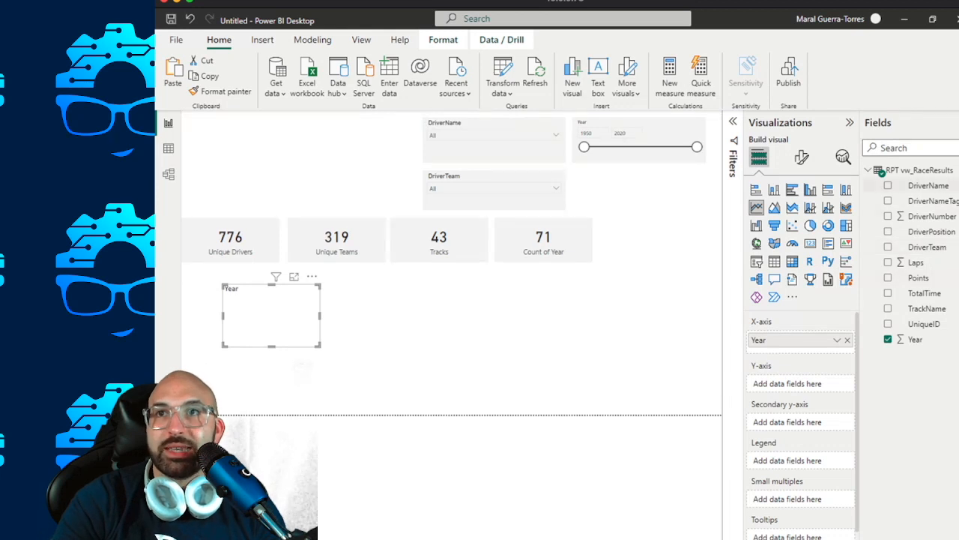
drag(928, 186, 795, 383)
drag(321, 346, 440, 395)
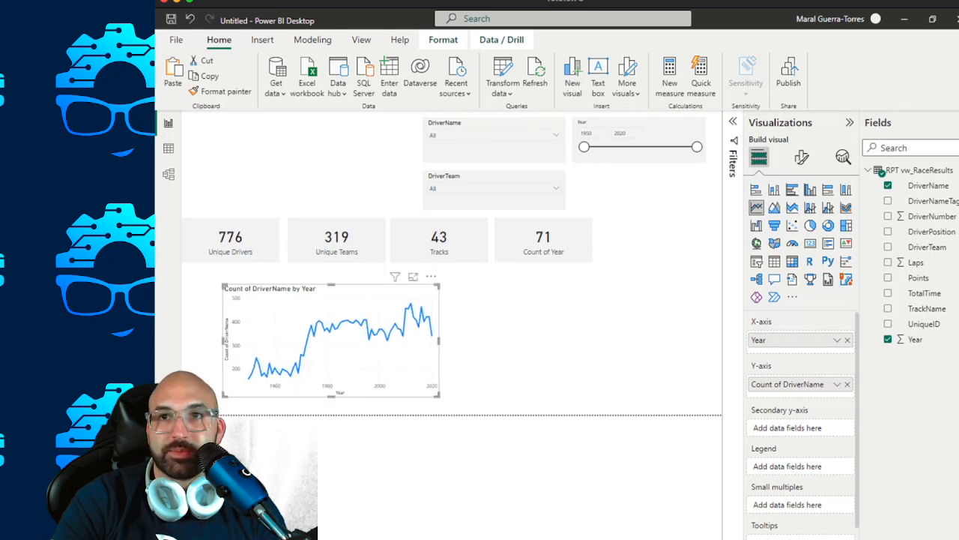
click(838, 385)
click(897, 432)
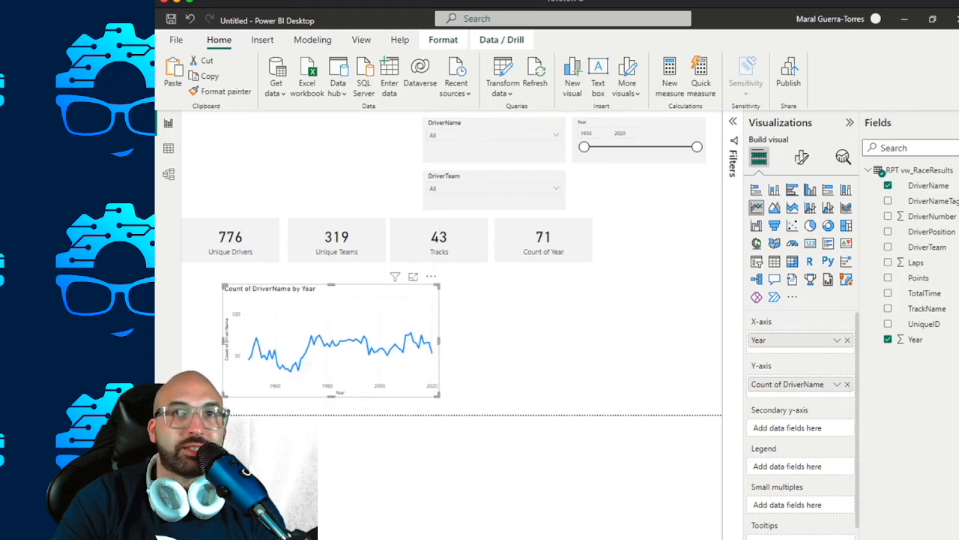
Extend the line chart's lower-left corner outward and move the chart up to sit directly beneath the card row.
drag(223, 395, 186, 404)
mouse_move(228, 331)
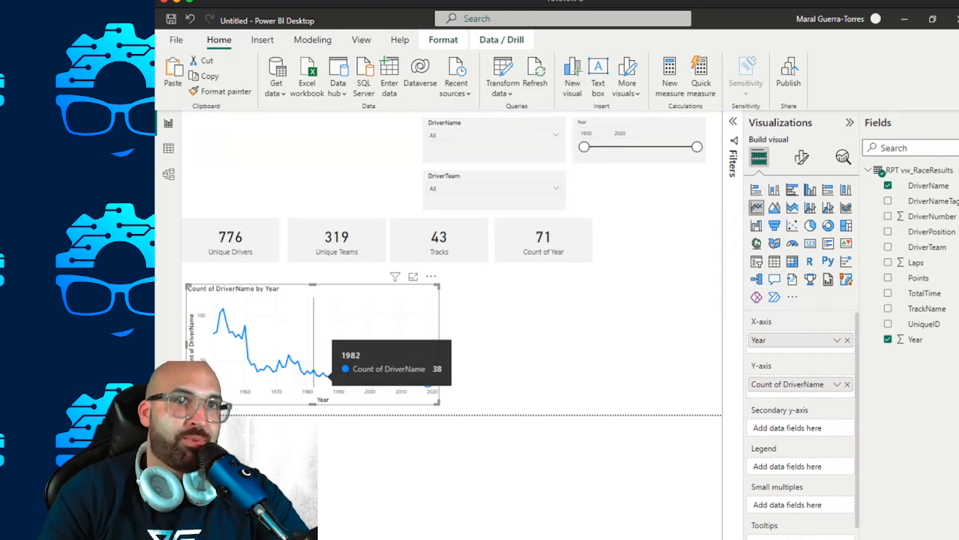
drag(261, 329, 257, 313)
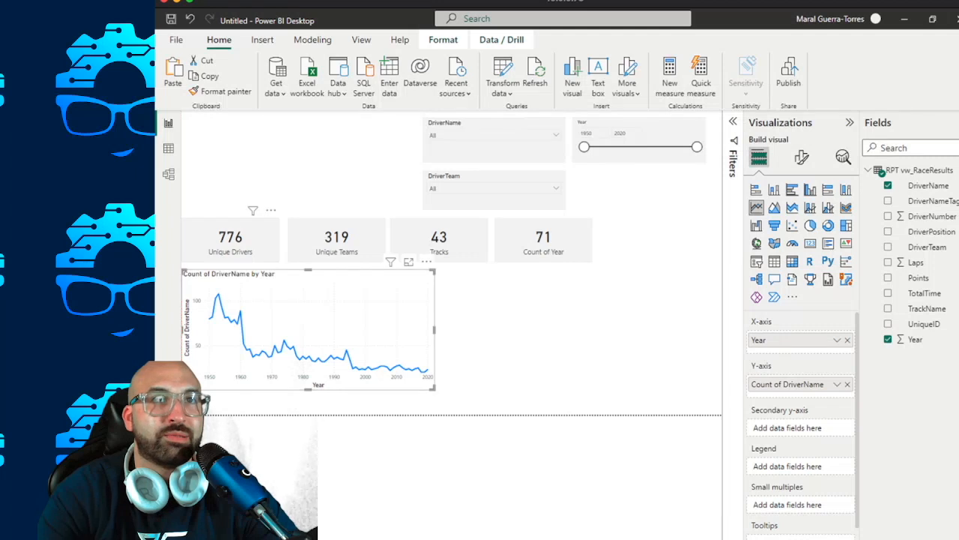
click(230, 242)
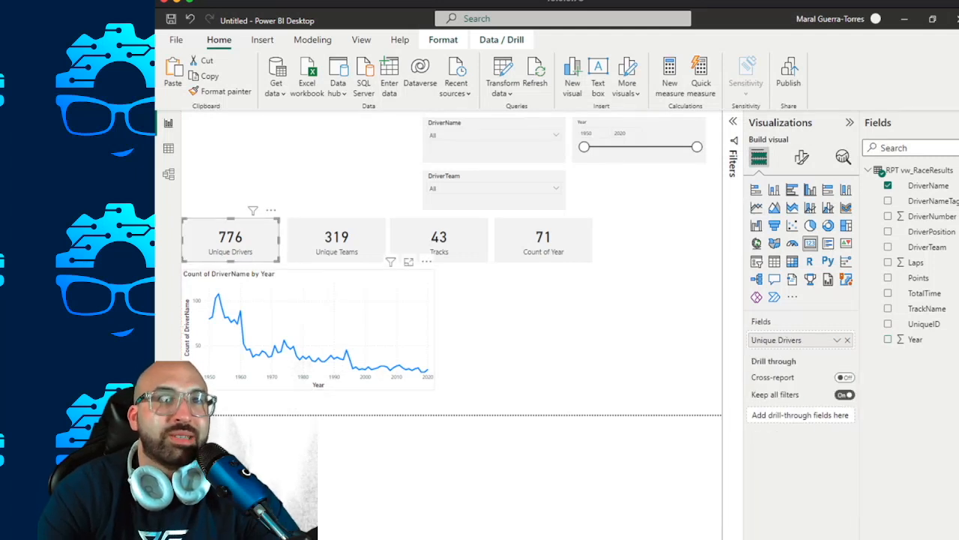
click(345, 279)
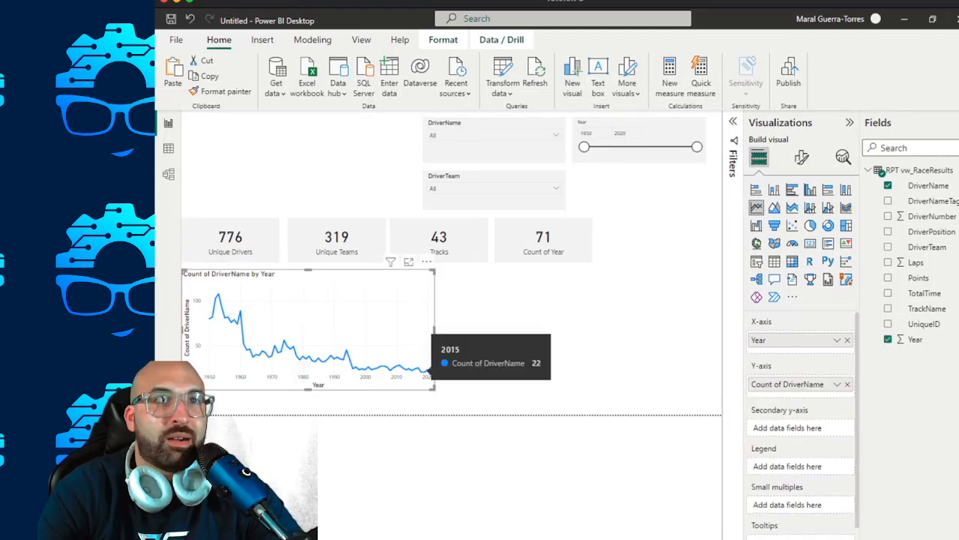
mouse_move(211, 318)
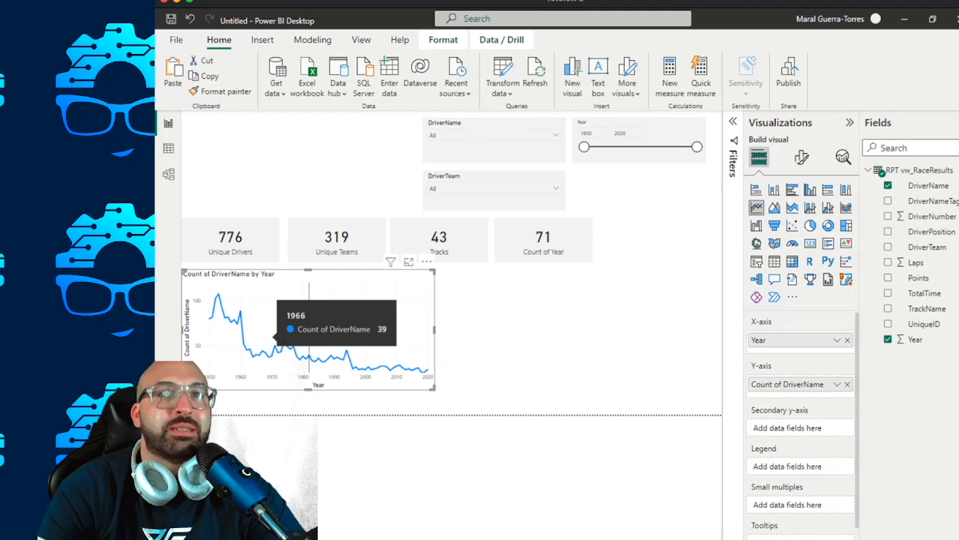
click(469, 337)
Rename the line chart's y-axis field for this visual as "Drivers".
click(300, 330)
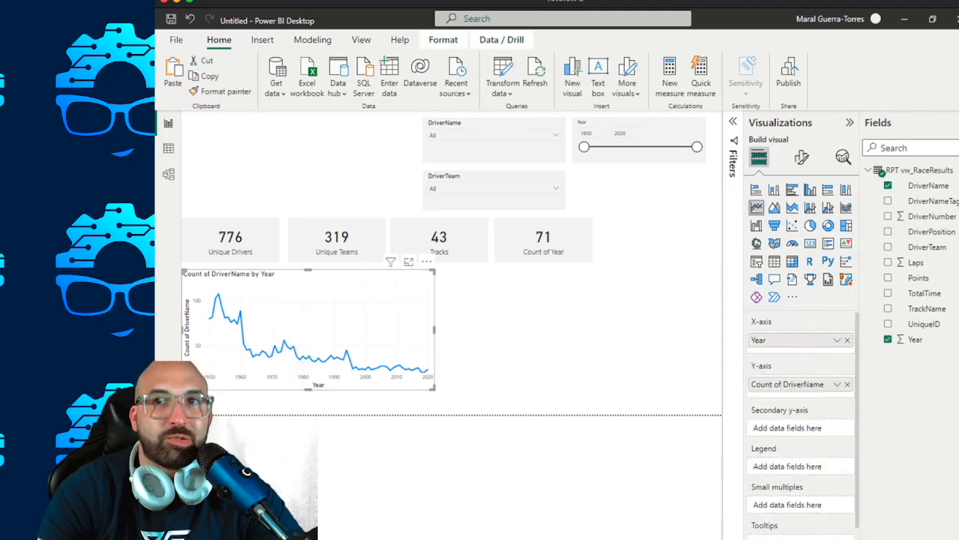
double_click(787, 384)
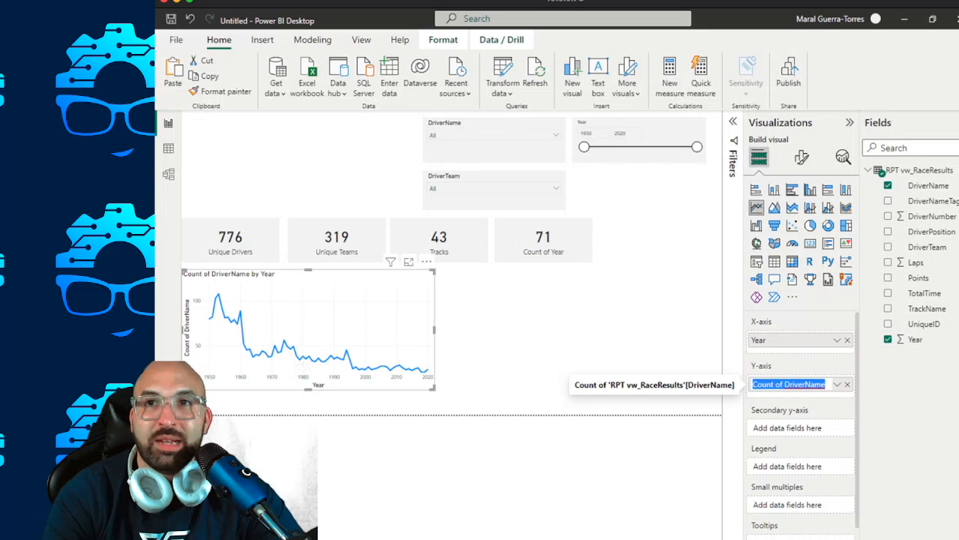
text(Drivers)
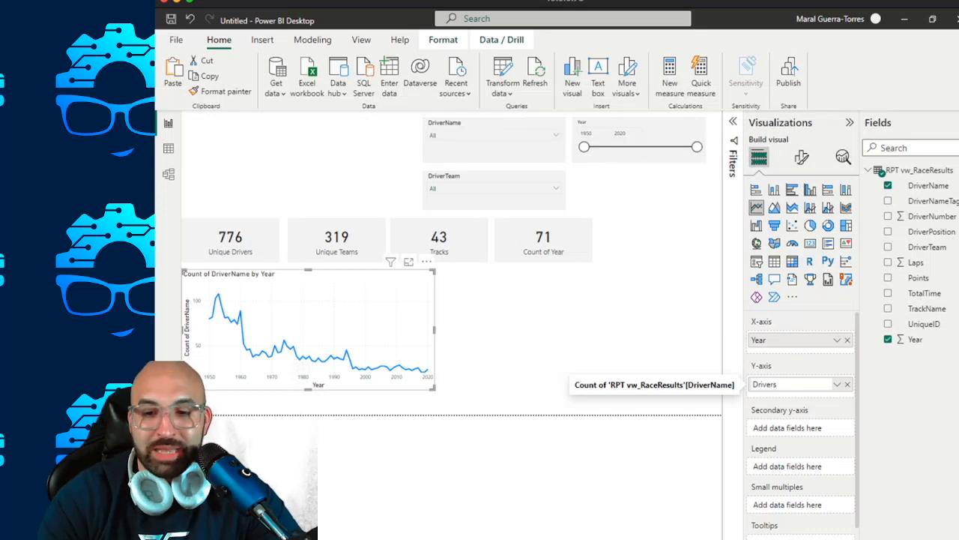
key(Return)
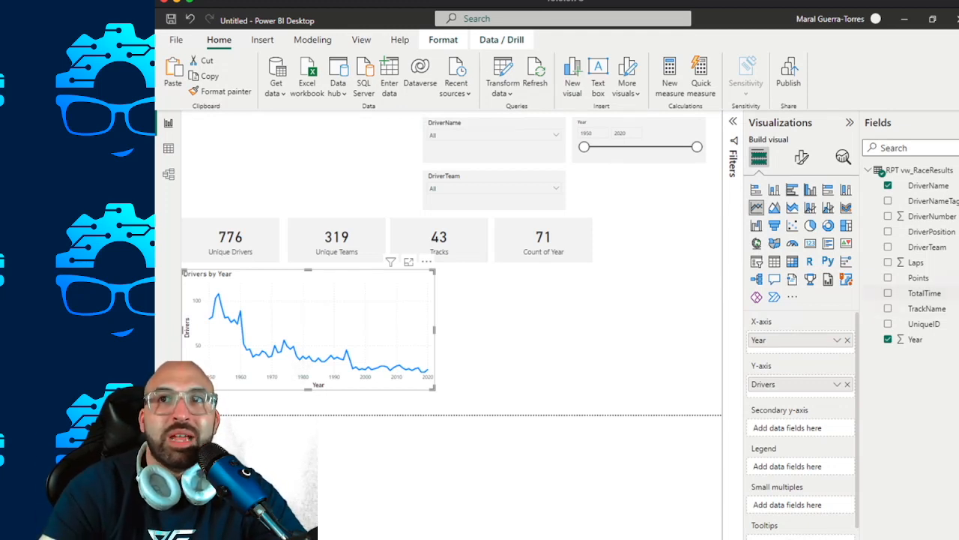
Add DriverTeam to the line chart's secondary y-axis and summarize it as Count (Distinct).
drag(927, 247, 783, 427)
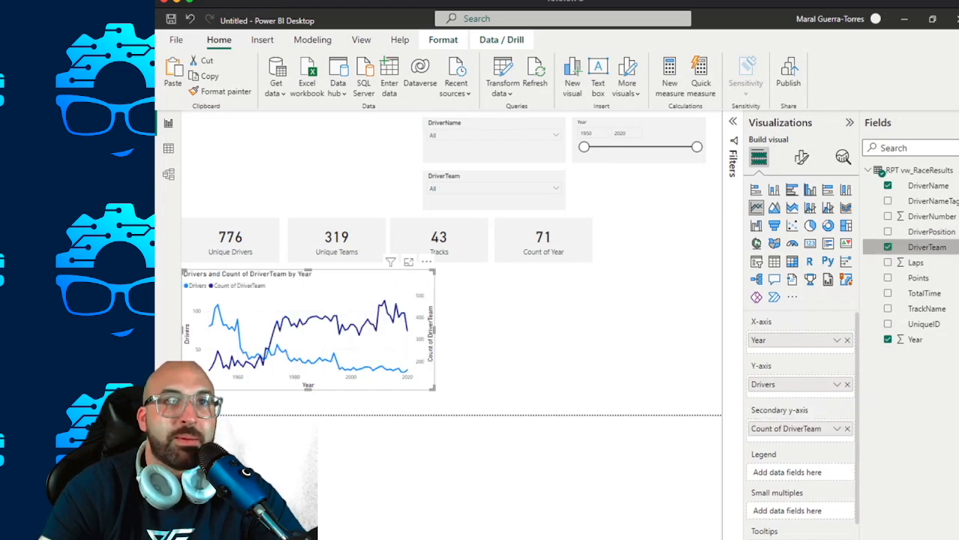
click(837, 428)
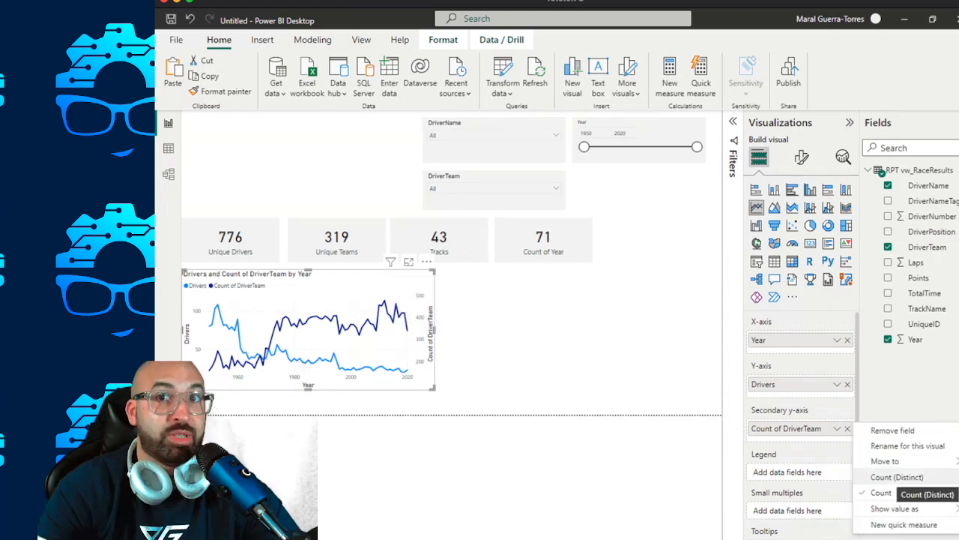
click(897, 477)
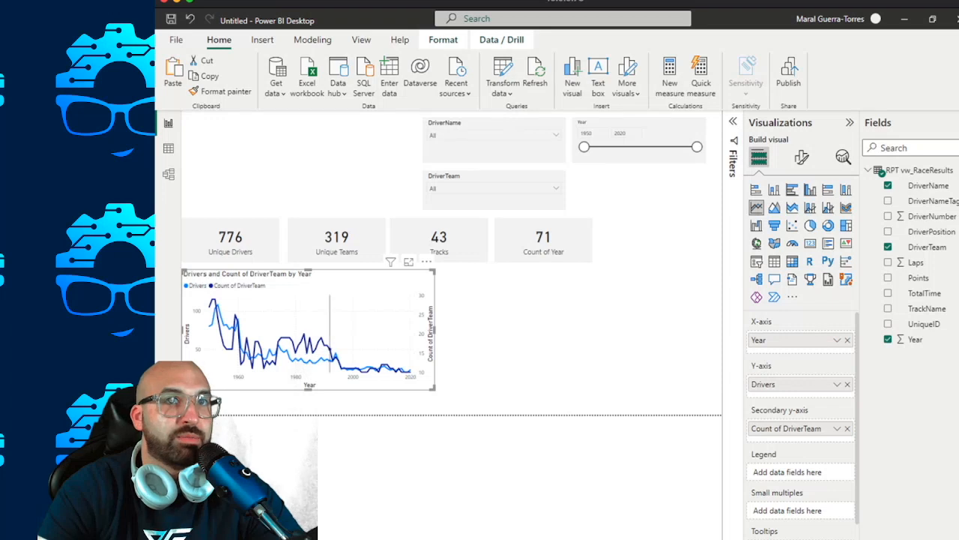
Enlarge the line chart from its lower-right corner and shift it slightly right, away from the page's left edge.
drag(434, 388, 480, 396)
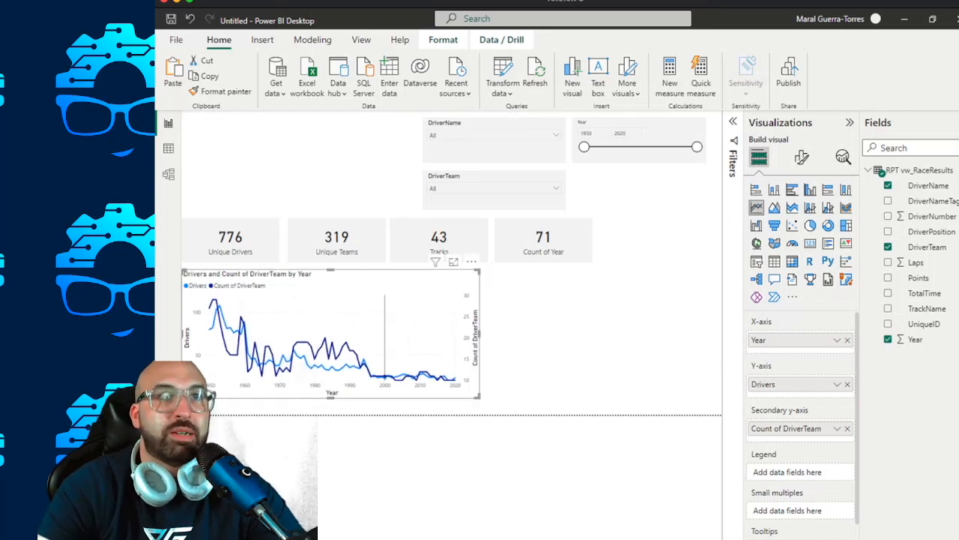
drag(375, 276, 380, 276)
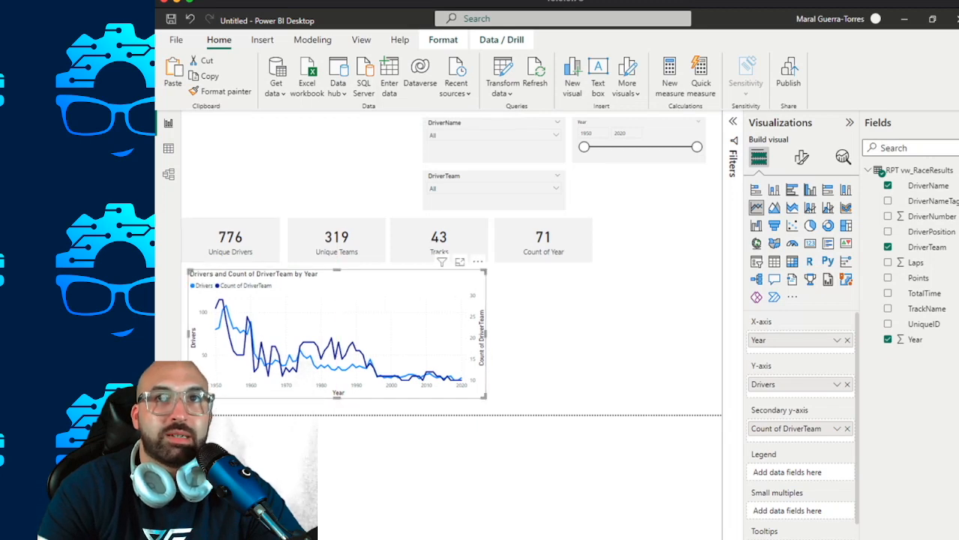
Nudge all four cards together to the right so the row lines up with the line chart's left edge.
click(244, 240)
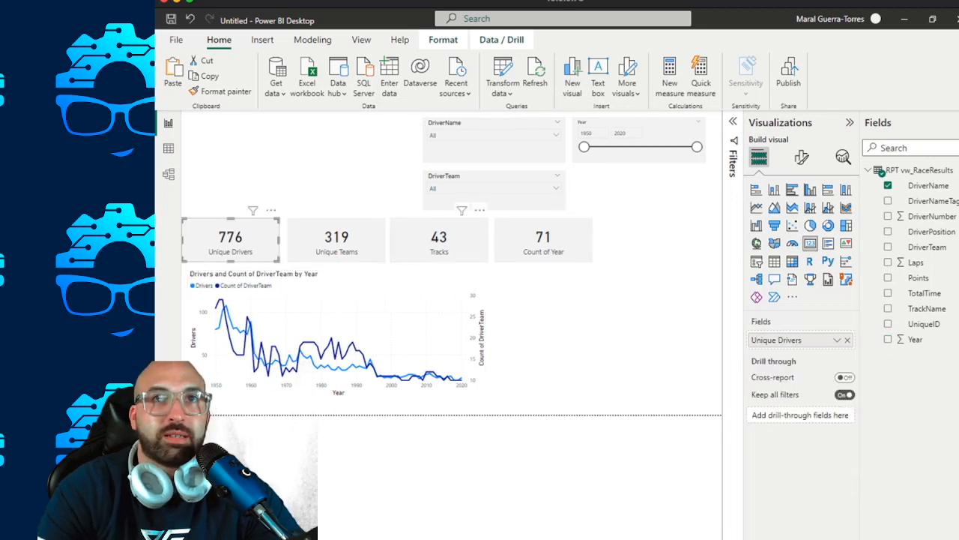
ctrl+click(337, 240)
ctrl+click(438, 240)
ctrl+click(543, 240)
key(Right)
key(Right)
key(Right)
key(Right)
key(Right)
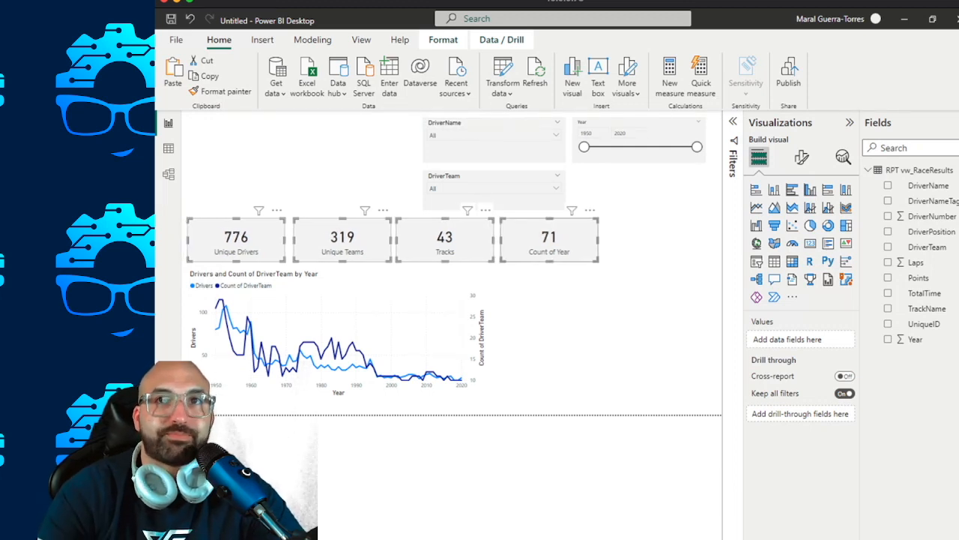
click(551, 324)
Copy the Unique Drivers card's formatting onto the line chart with Format painter.
click(236, 242)
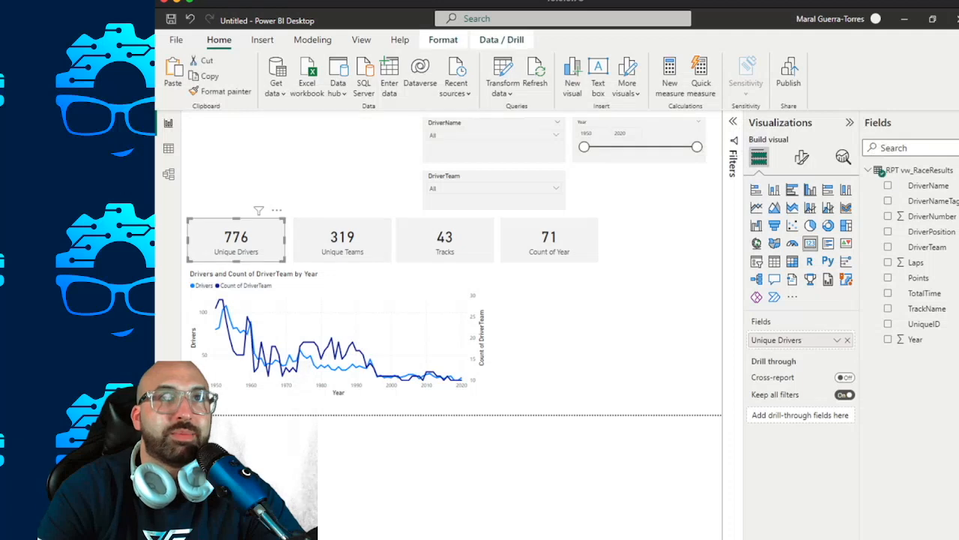
click(221, 91)
click(360, 330)
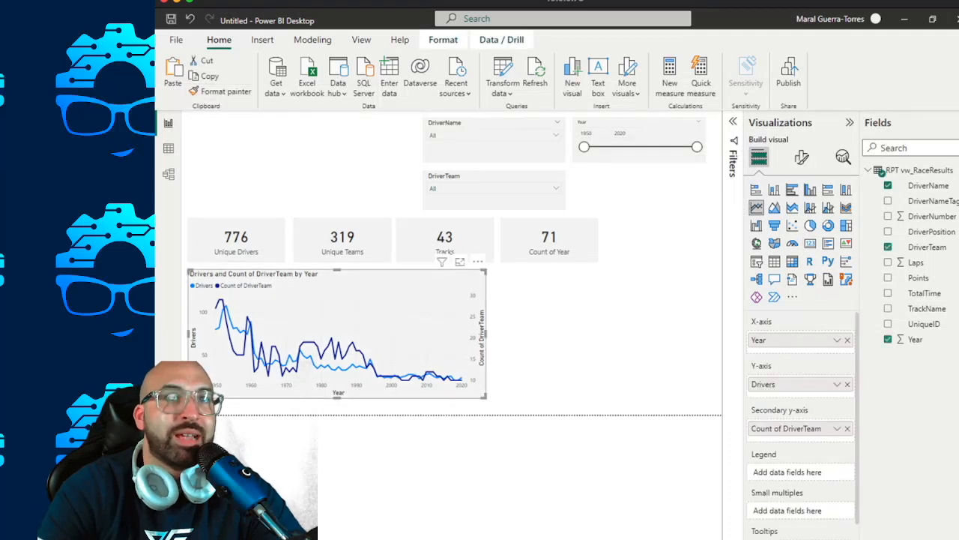
click(536, 333)
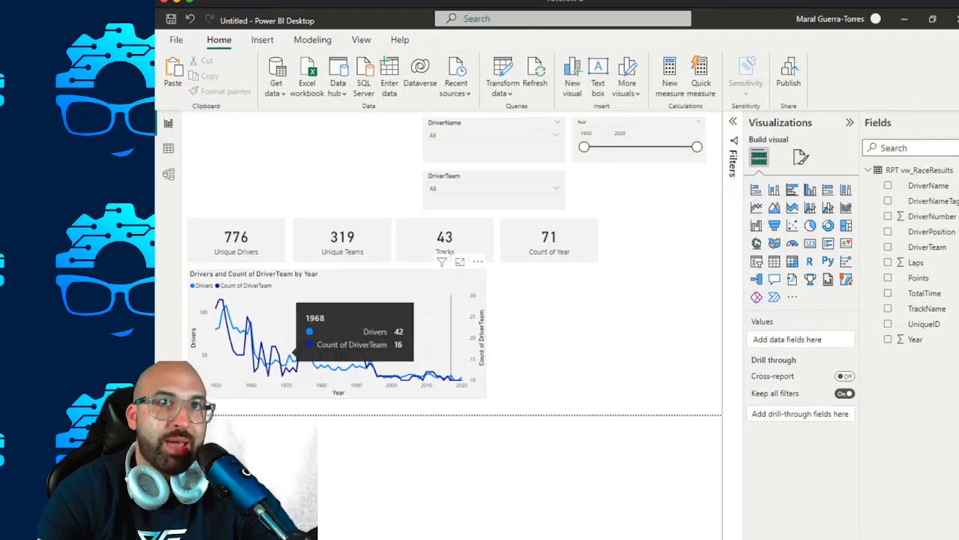
mouse_move(354, 337)
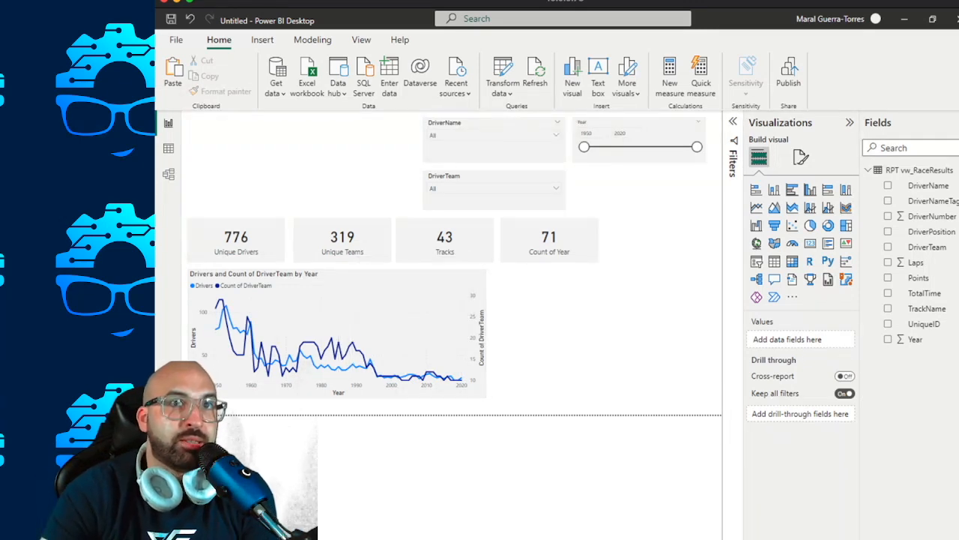
Increase the line chart's height slightly, extending its upper edge toward the cards and its lower edge toward the page border.
click(354, 306)
drag(337, 270, 336, 267)
drag(336, 397, 337, 409)
click(541, 330)
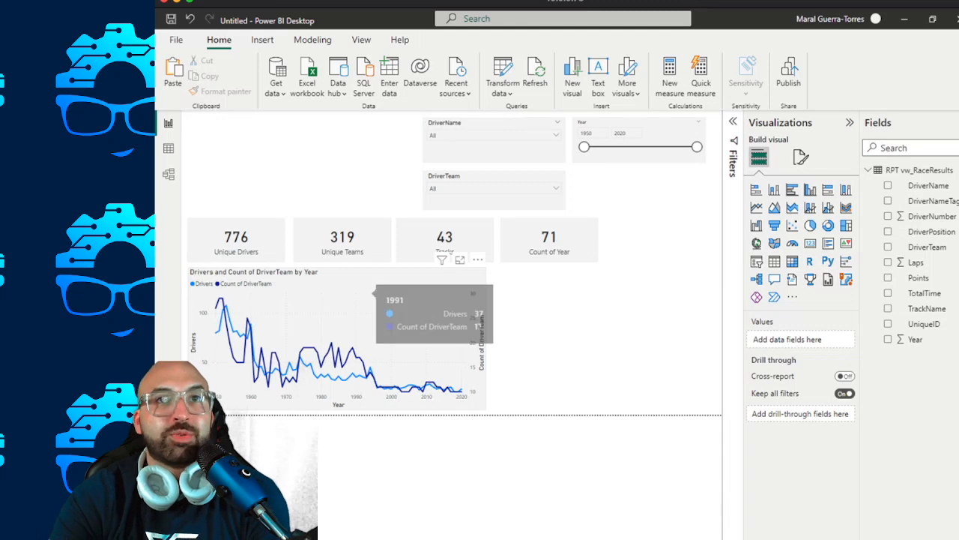
Rename the line chart's secondary y-axis field, Count of DriverTeam, to Teams for this visual.
click(361, 299)
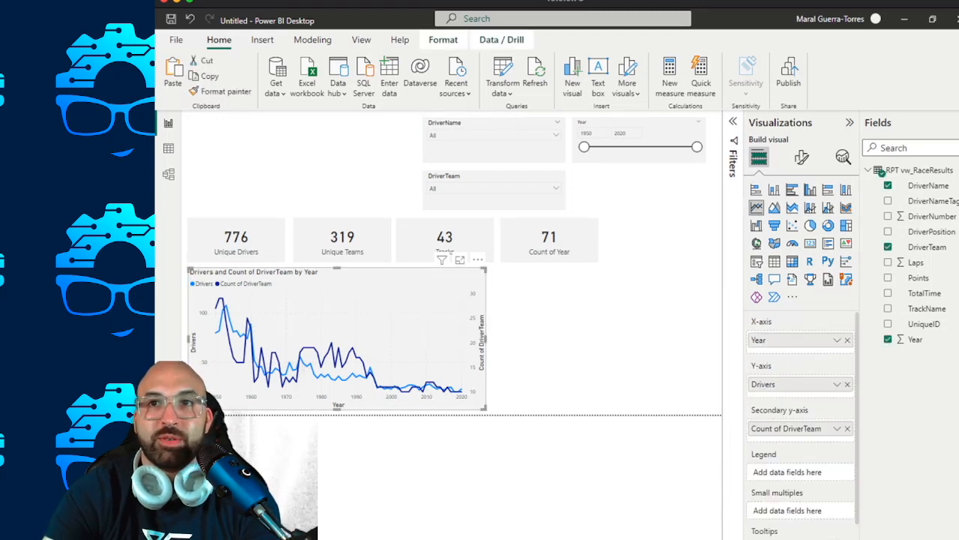
click(838, 428)
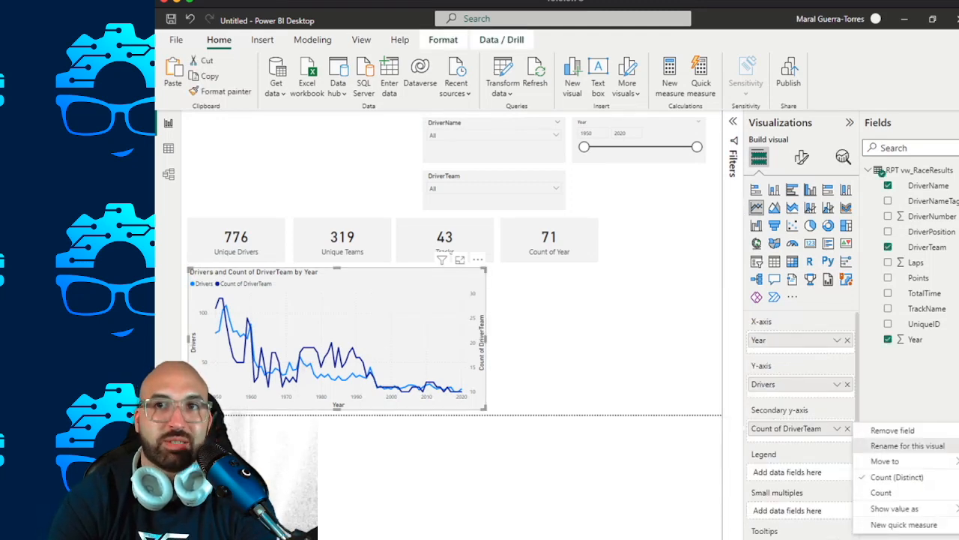
click(908, 445)
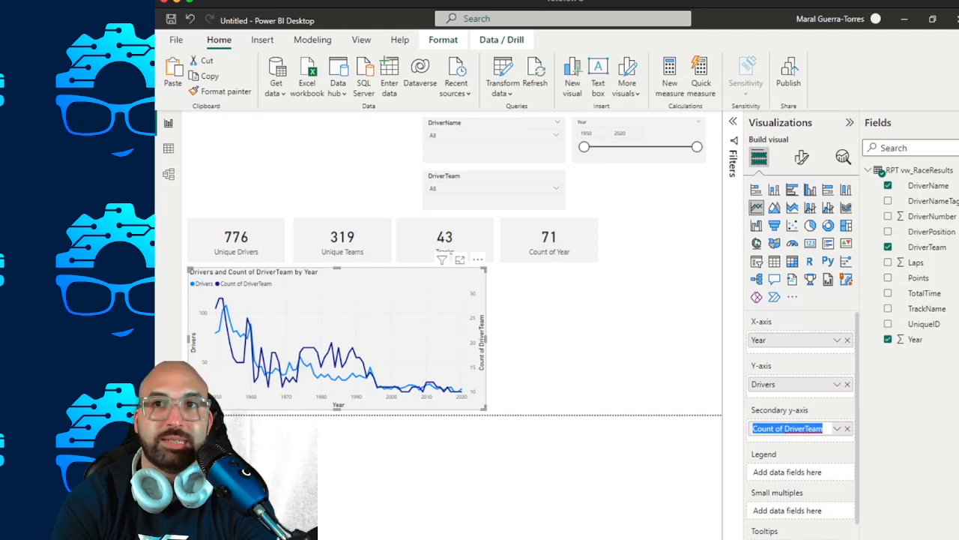
text(Teams)
key(Return)
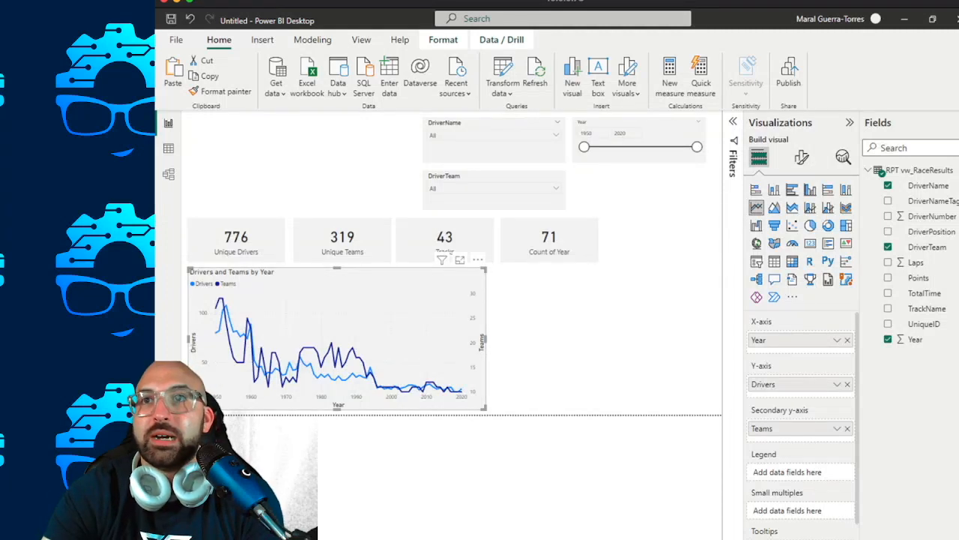
click(592, 337)
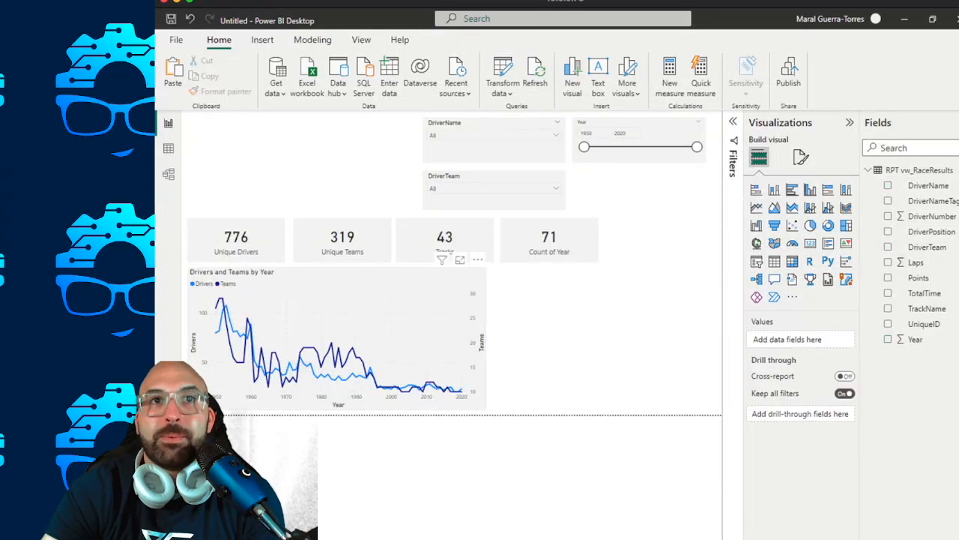
click(375, 278)
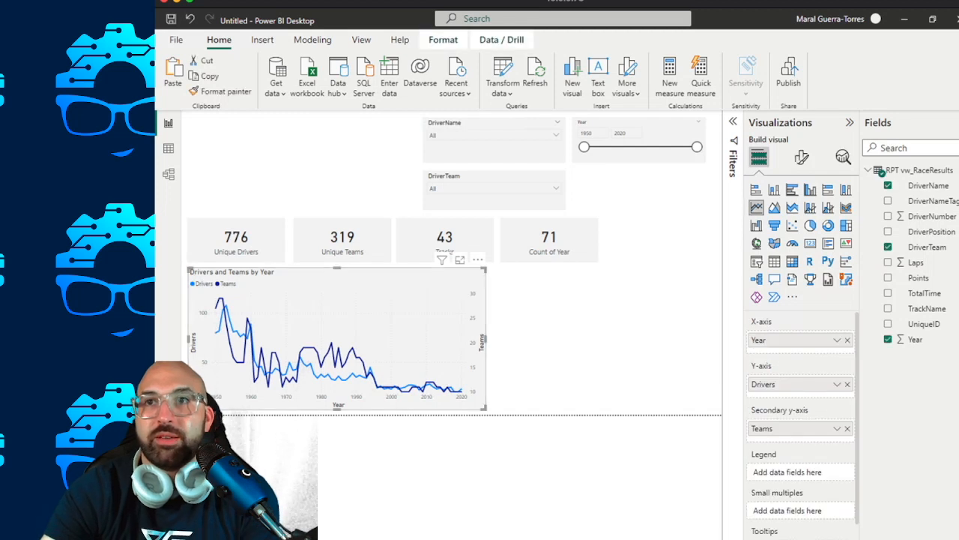
click(592, 338)
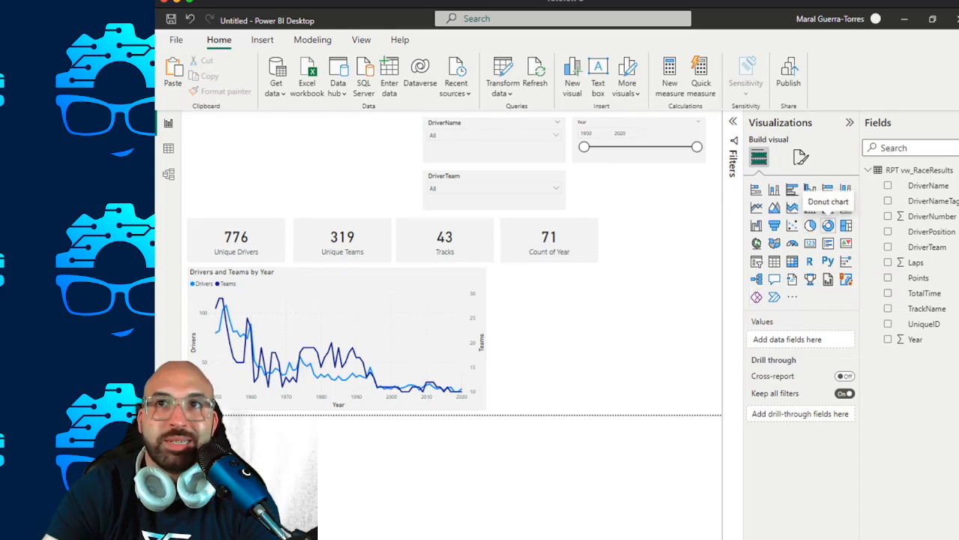
Insert a donut chart beside the line chart and widen it to nearly the page's right edge.
click(828, 225)
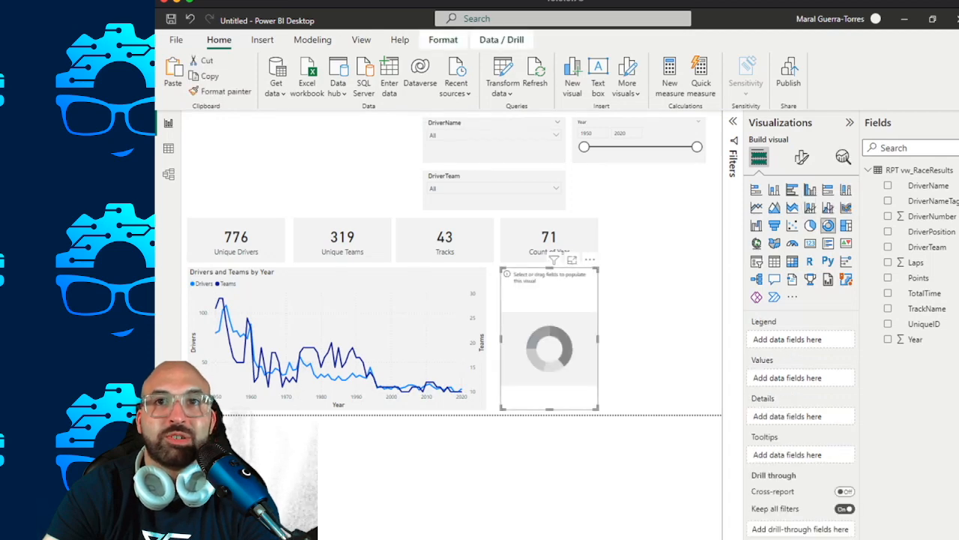
drag(550, 299, 549, 300)
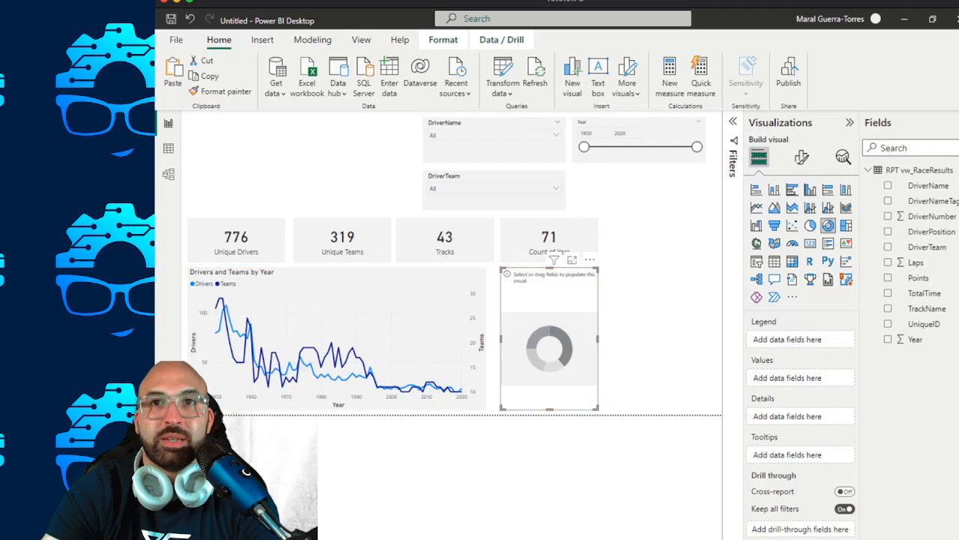
drag(598, 339, 715, 339)
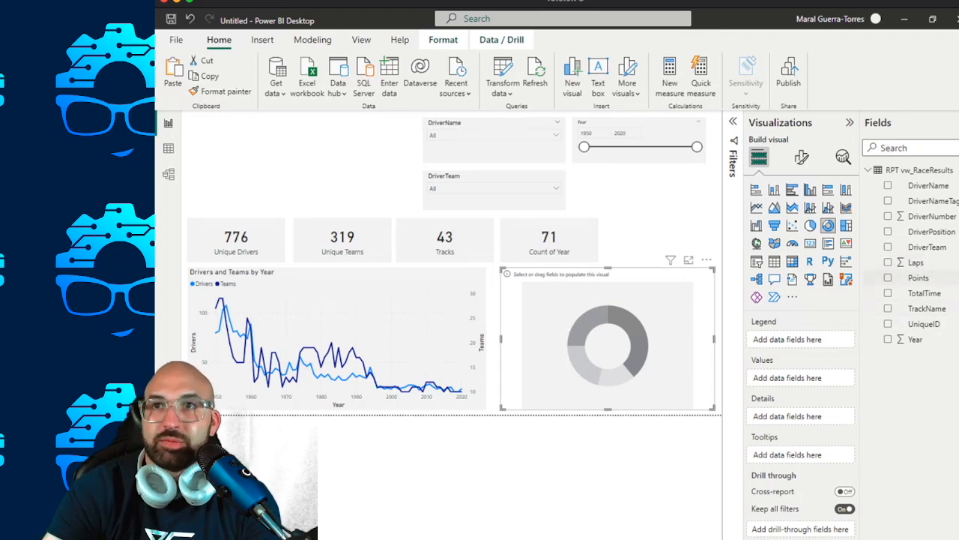
Set the donut chart's legend to TrackName and its values to DriverName summarized as Count (Distinct).
drag(928, 308, 780, 339)
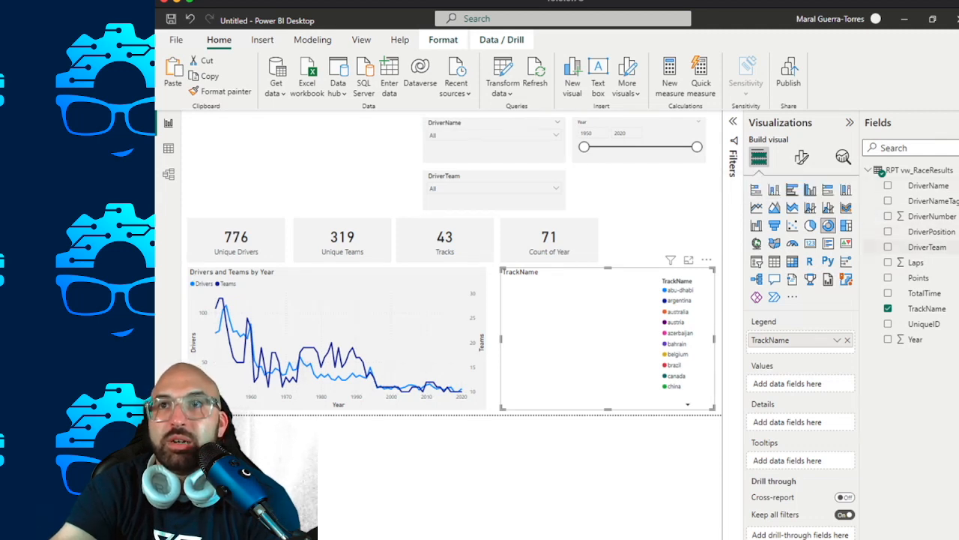
drag(928, 185, 799, 383)
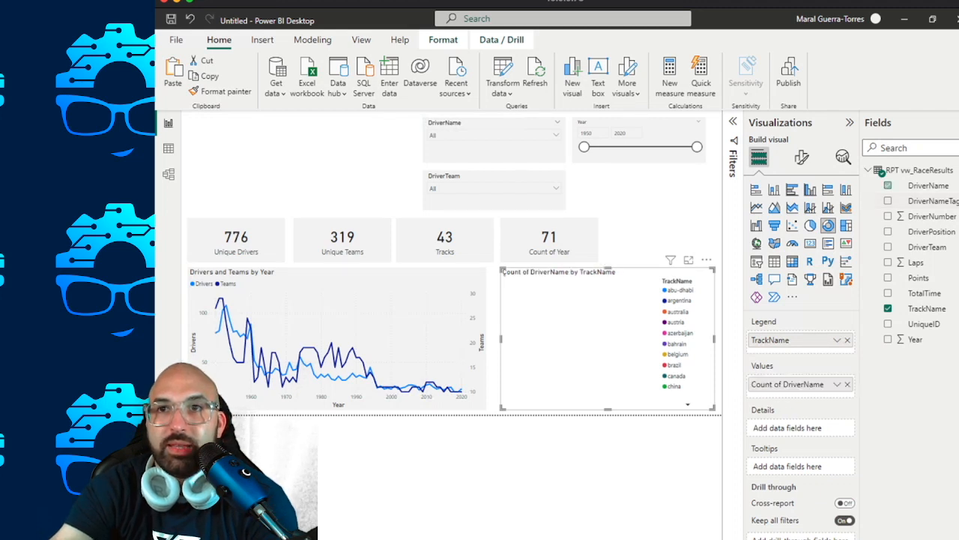
click(838, 385)
click(896, 433)
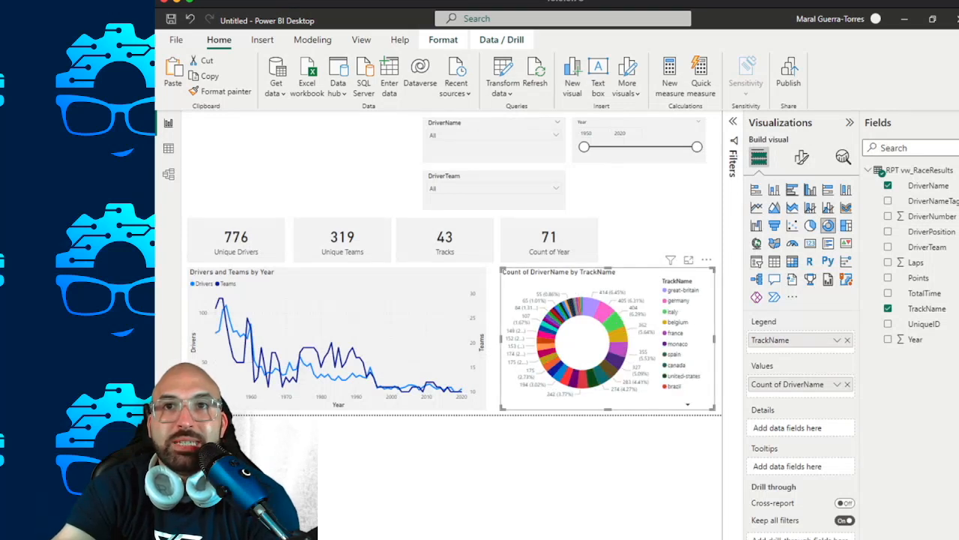
mouse_move(602, 315)
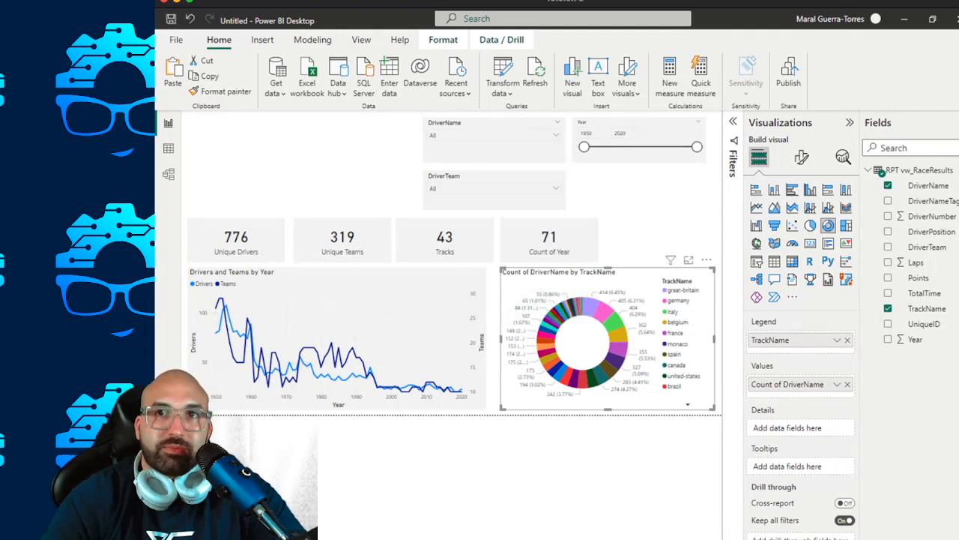
Copy the line chart's formatting onto the donut chart with Format painter.
right_click(563, 280)
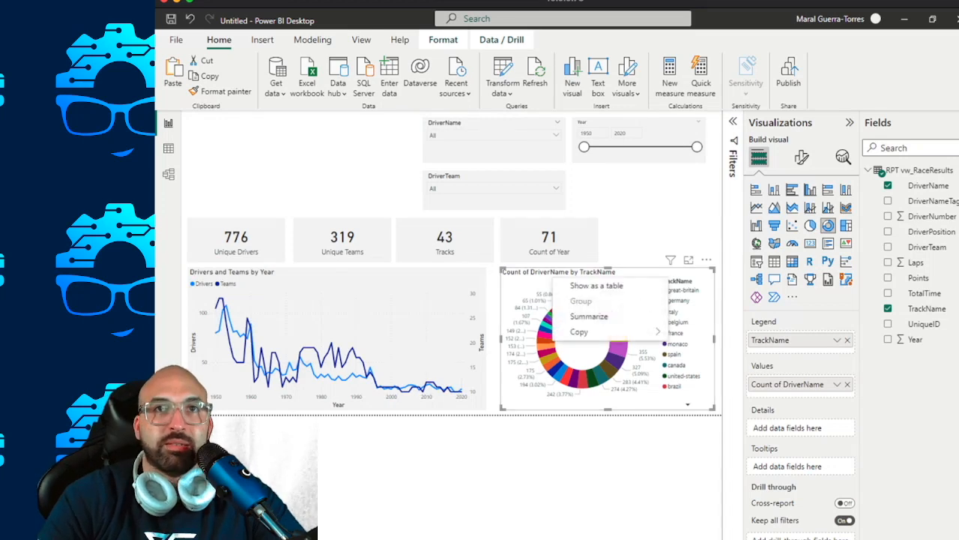
click(405, 307)
click(219, 91)
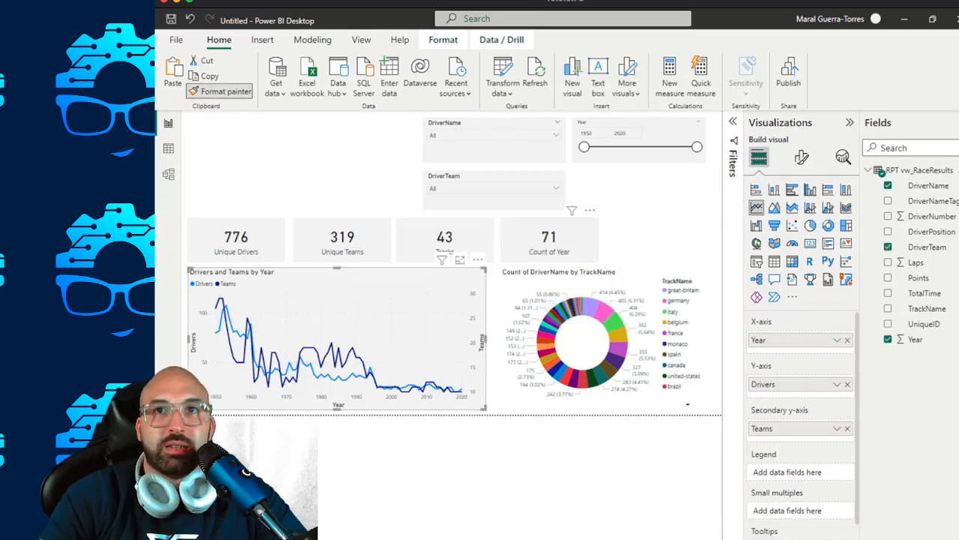
click(584, 337)
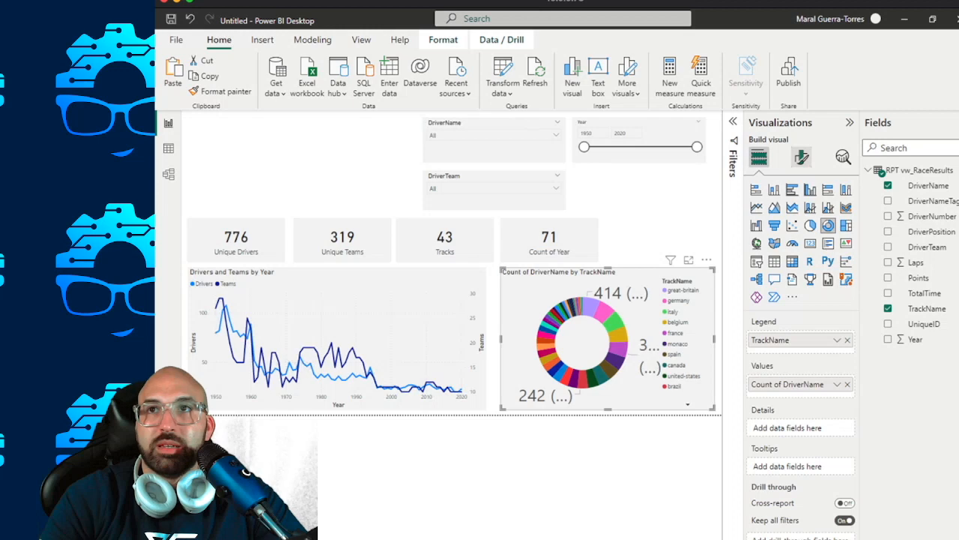
Collapse the Fields pane to give the report canvas more room, keeping the Visualizations pane expanded.
click(850, 122)
click(958, 122)
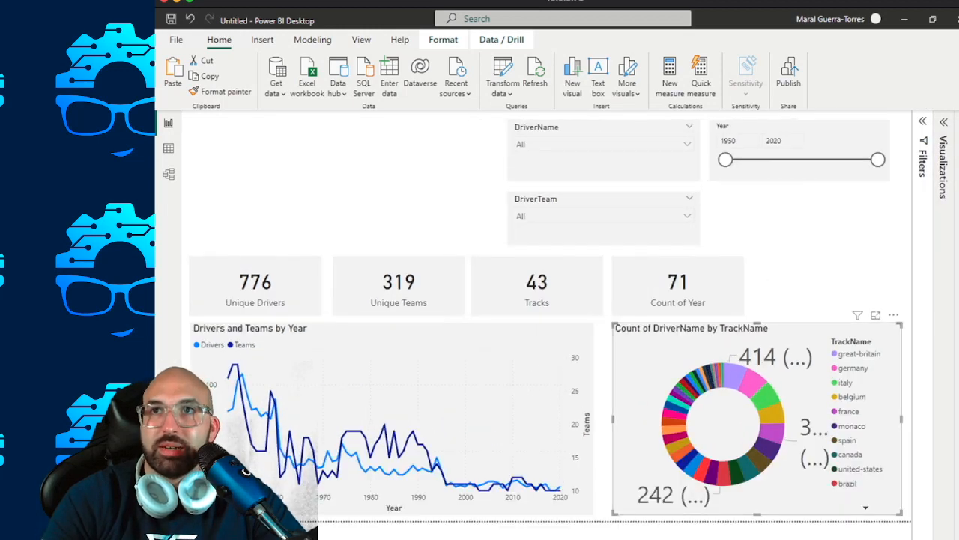
click(958, 122)
click(958, 122)
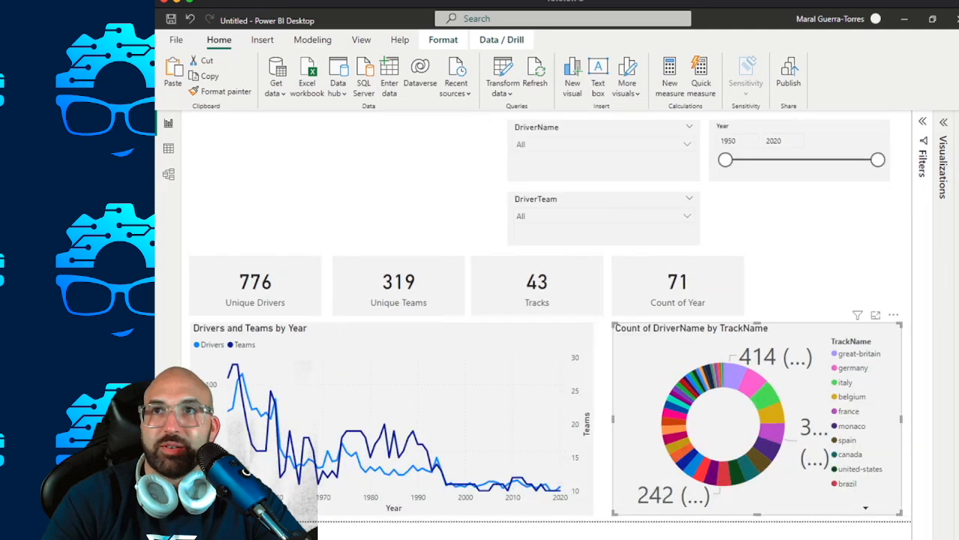
click(943, 122)
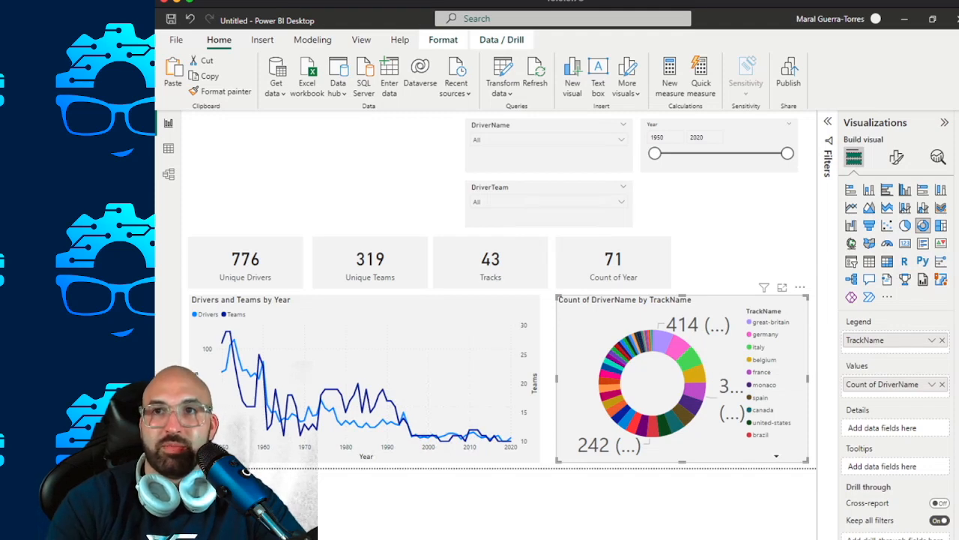
Rename the donut chart's Count of DriverName value field to Drivers.
double_click(883, 384)
text(Driv)
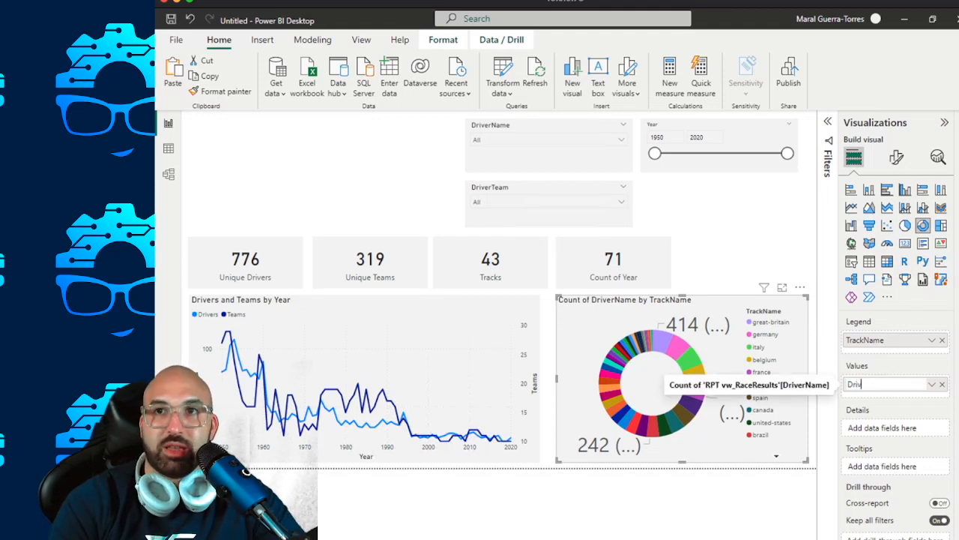
text(er Na)
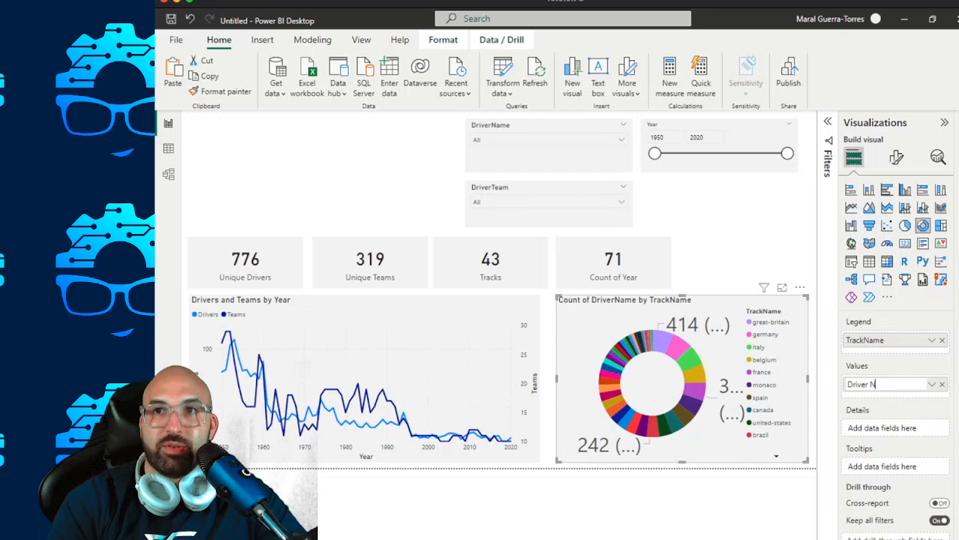
key(BackSpace)
key(BackSpace)
key(BackSpace)
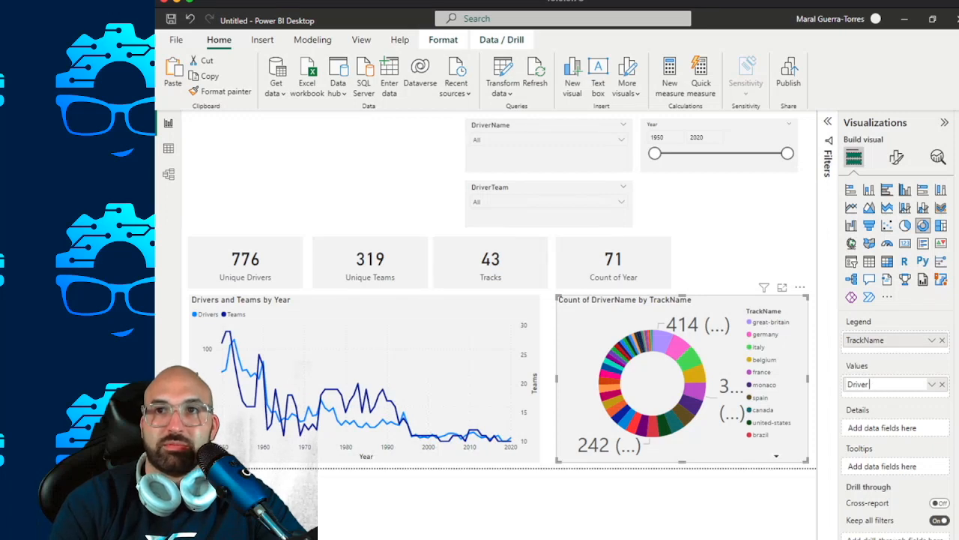
text(Na)
key(BackSpace)
key(BackSpace)
key(BackSpace)
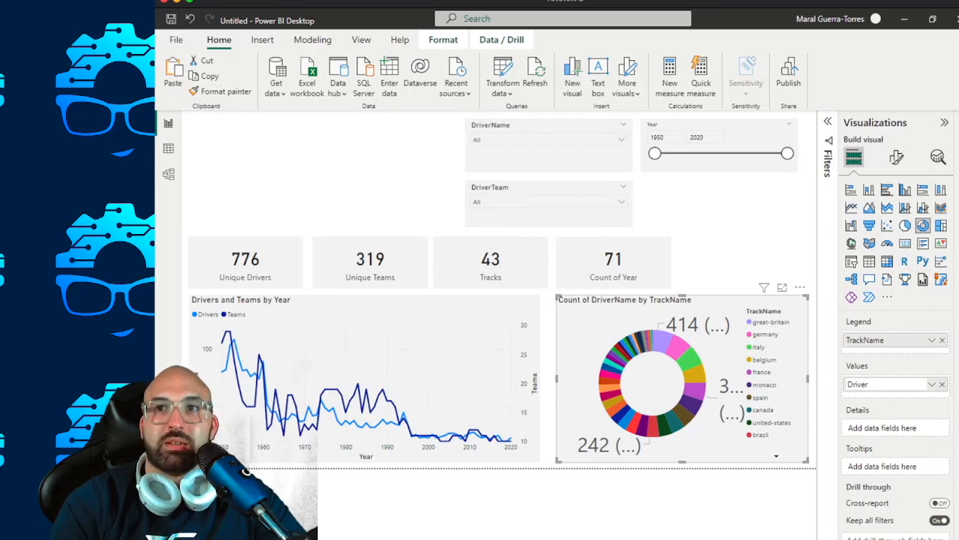
text(s)
key(Return)
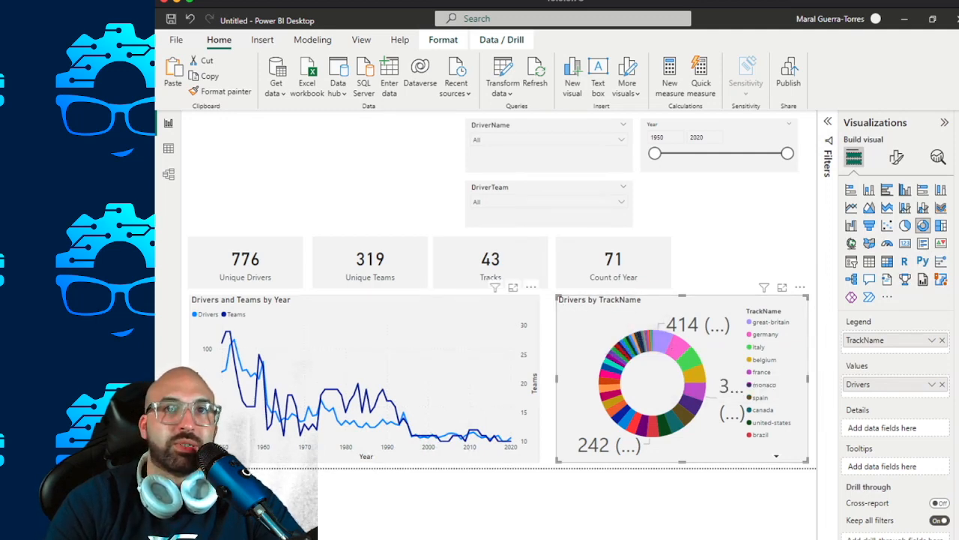
Reapply the line chart's formatting to the donut chart, and undo it together with the Drivers rename and the earlier format copy.
click(420, 319)
click(220, 91)
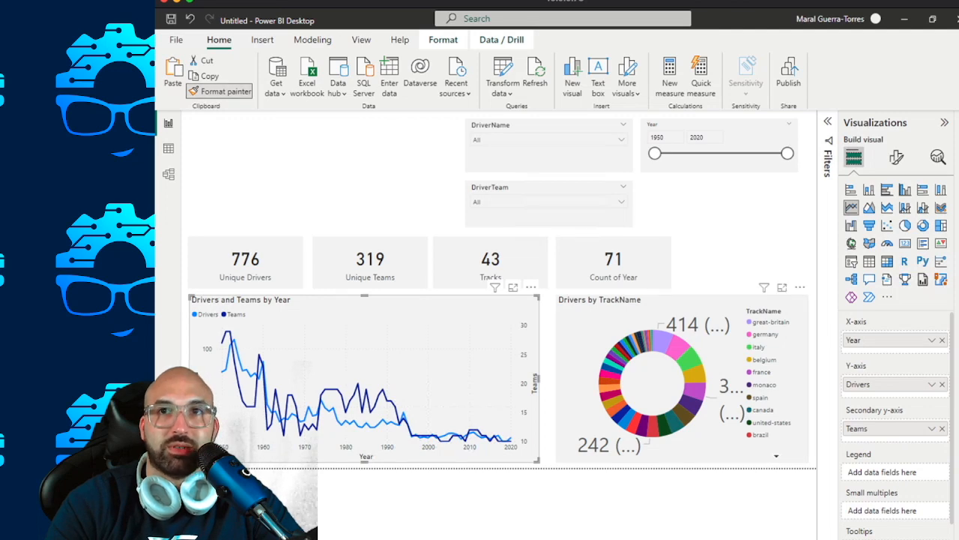
click(651, 378)
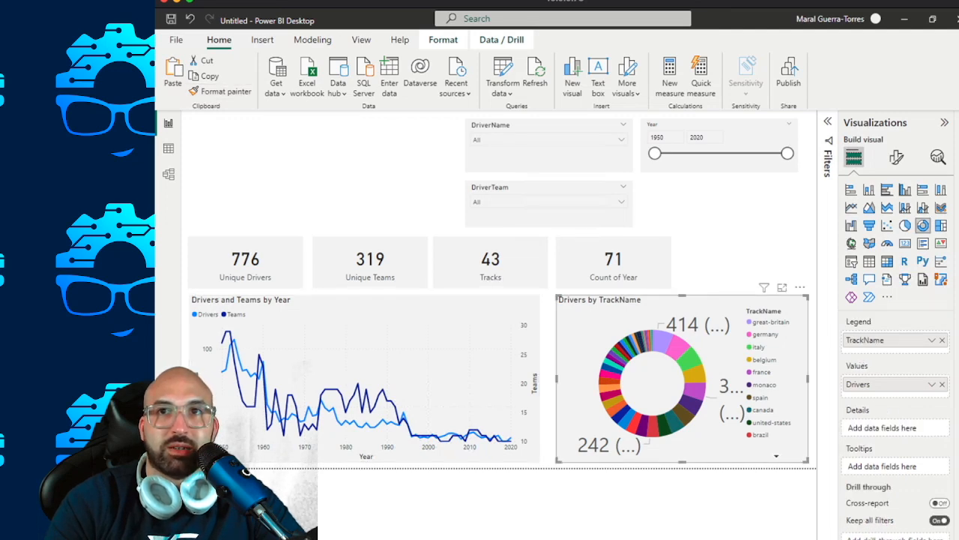
click(651, 498)
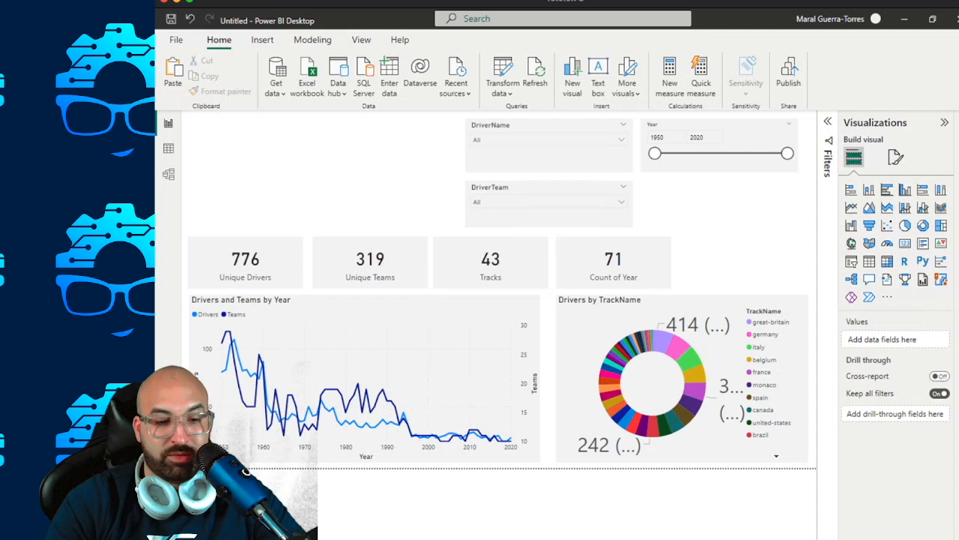
key(ctrl+z)
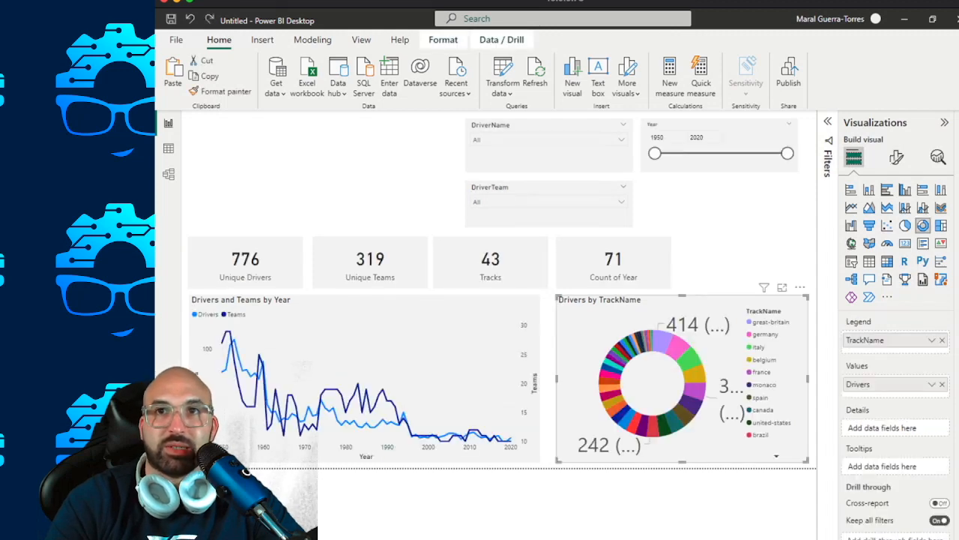
key(ctrl+z)
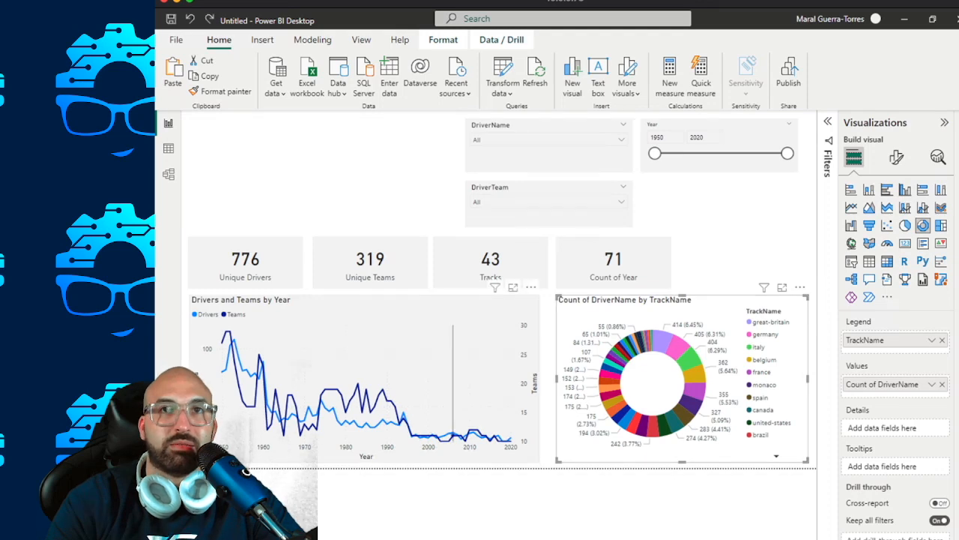
Try Format painter from the line chart on the donut chart once more and undo the copied formatting.
click(453, 374)
click(220, 91)
click(653, 375)
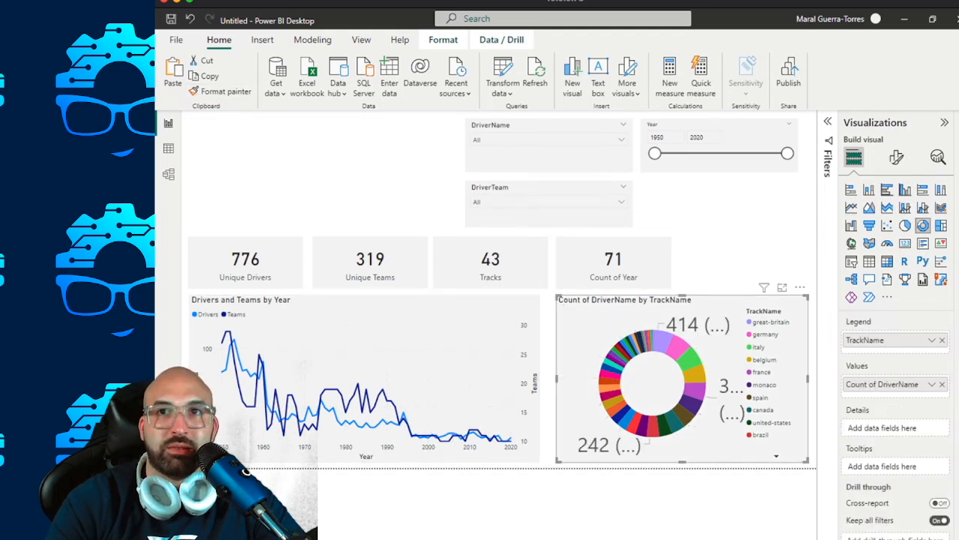
key(ctrl+z)
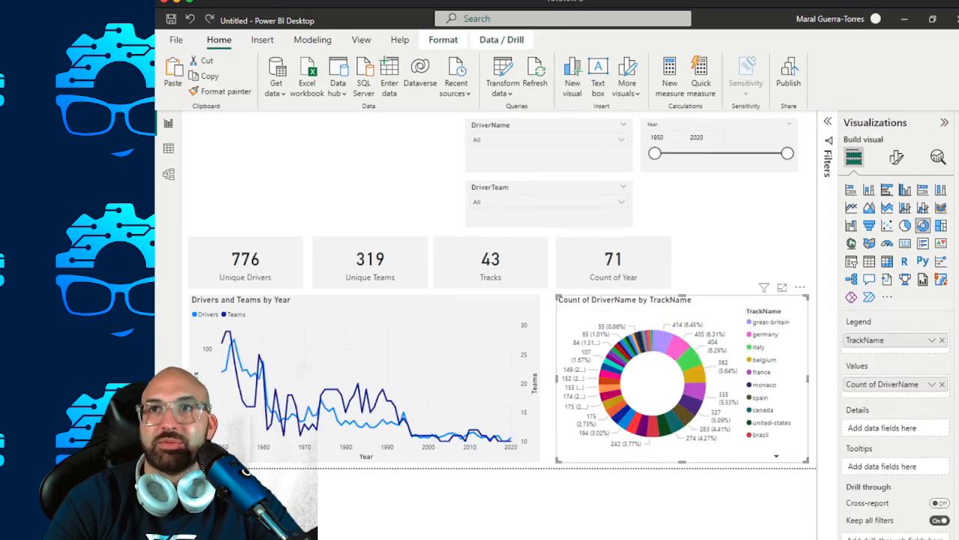
click(945, 122)
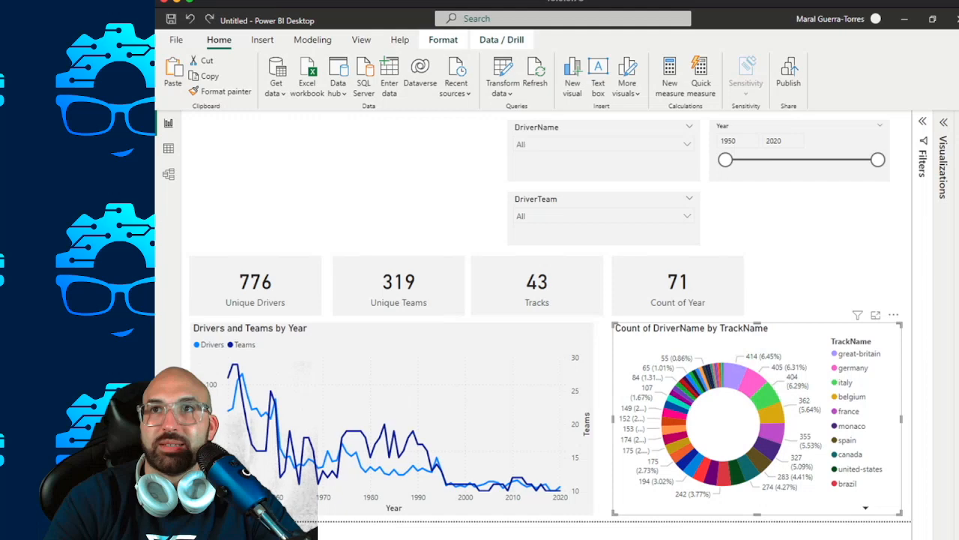
click(944, 122)
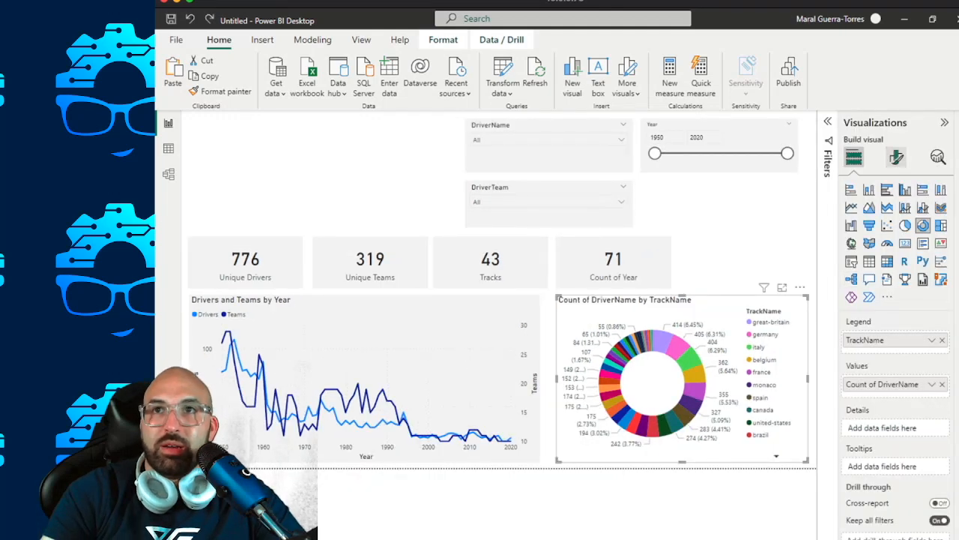
Copy the DriverTeam slicer's formatting onto the donut chart with Format painter.
click(896, 157)
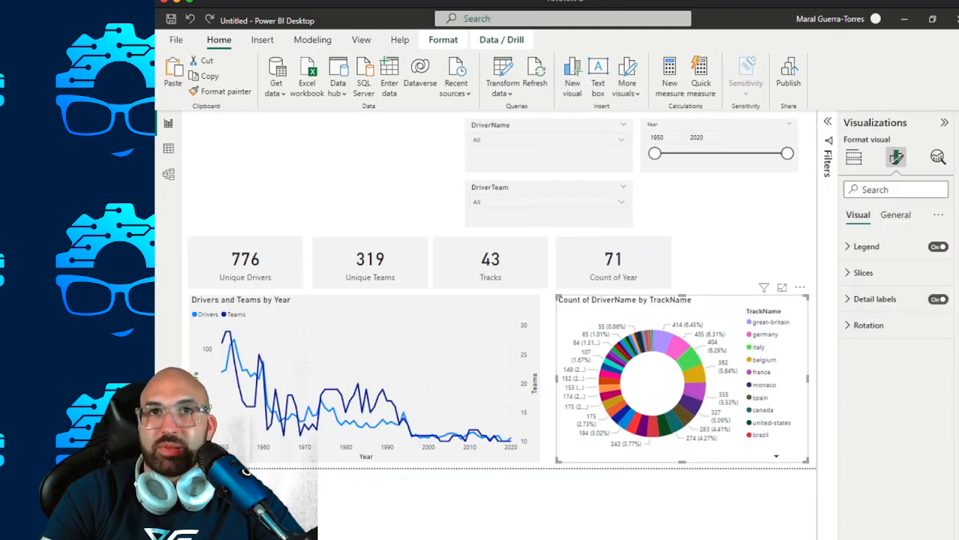
click(554, 213)
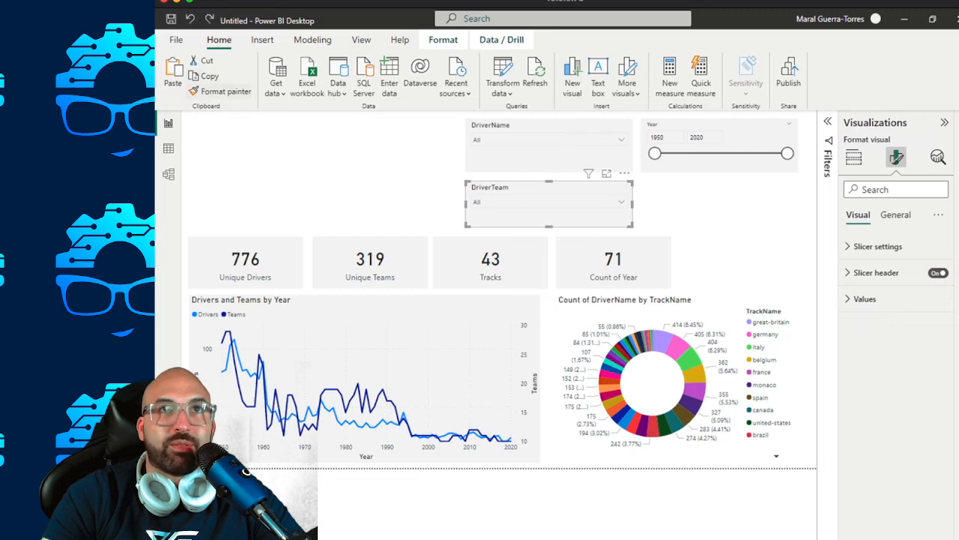
click(222, 91)
click(627, 302)
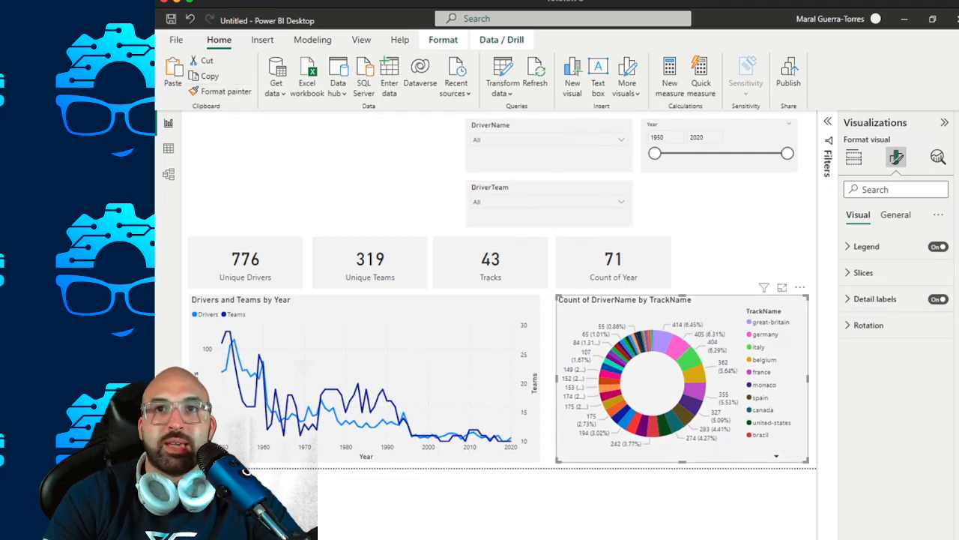
click(944, 122)
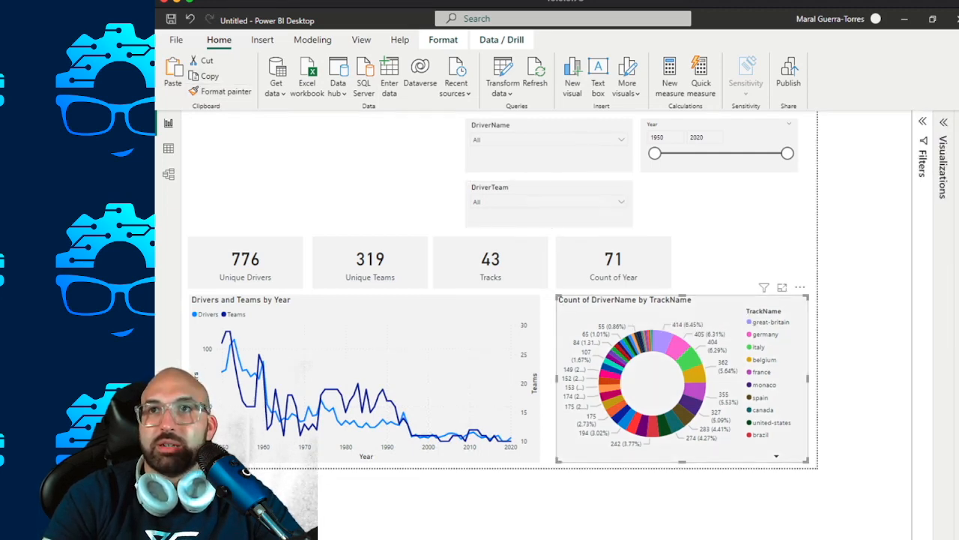
click(958, 122)
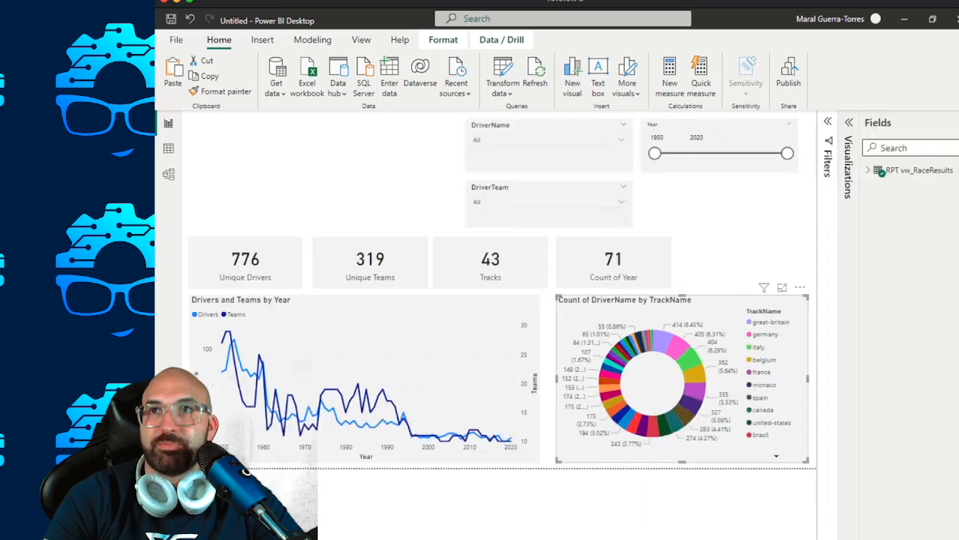
click(958, 122)
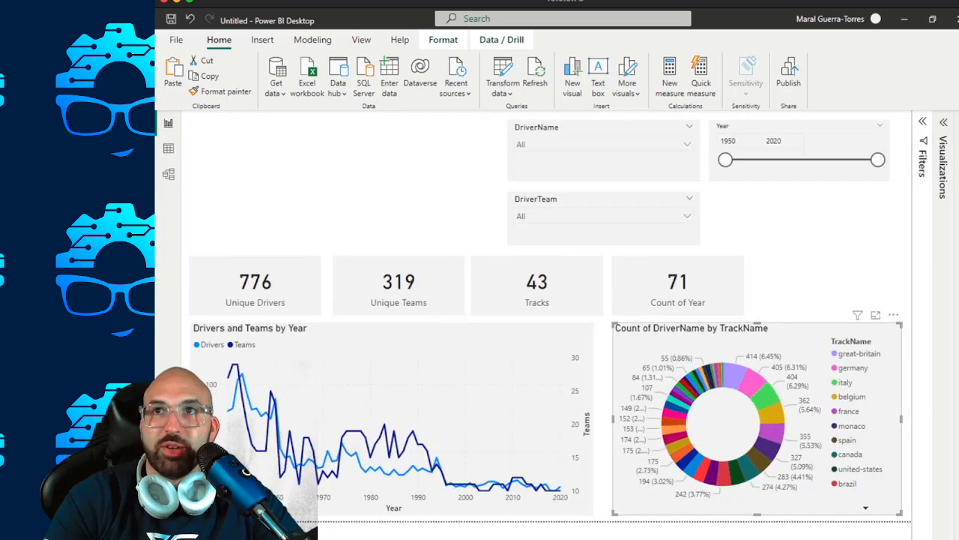
click(944, 122)
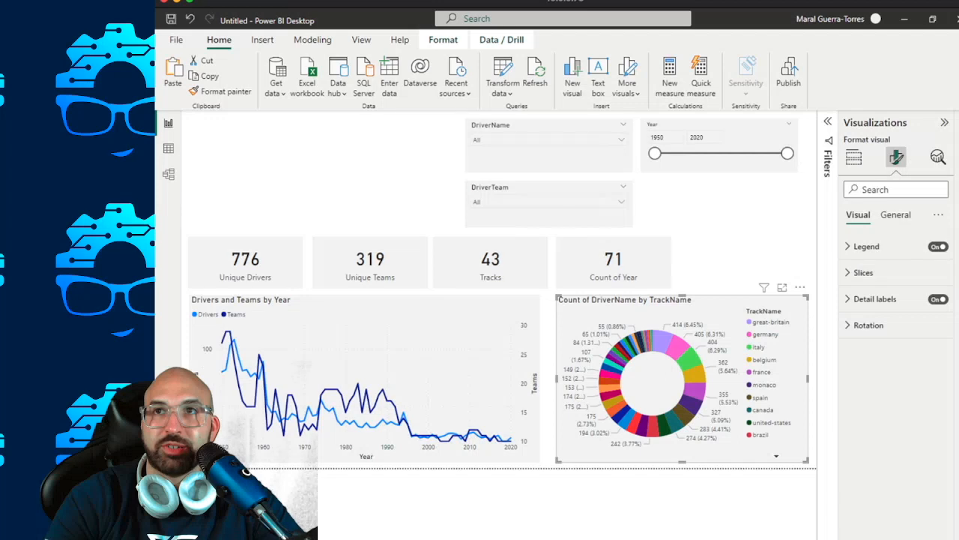
Rename the donut chart's TrackName legend field to Track Name.
click(854, 157)
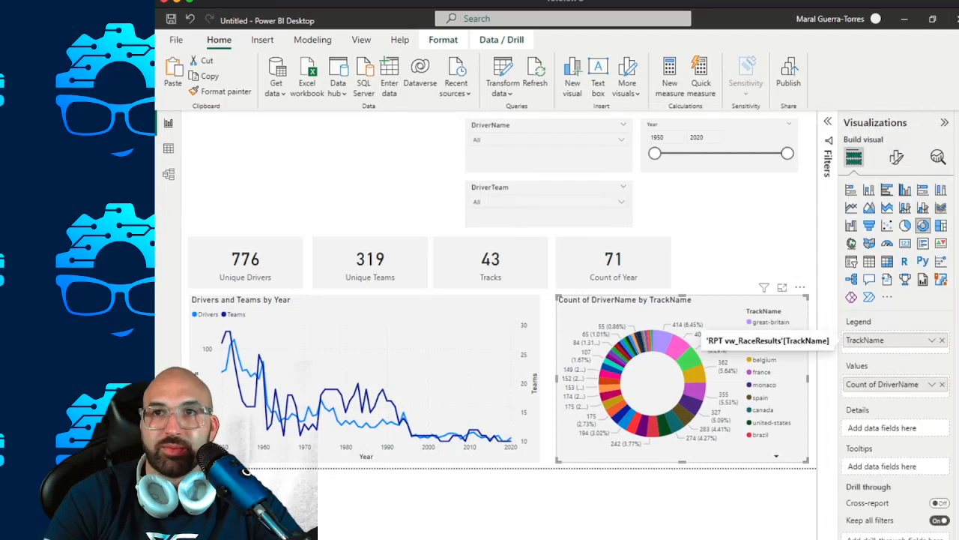
double_click(866, 340)
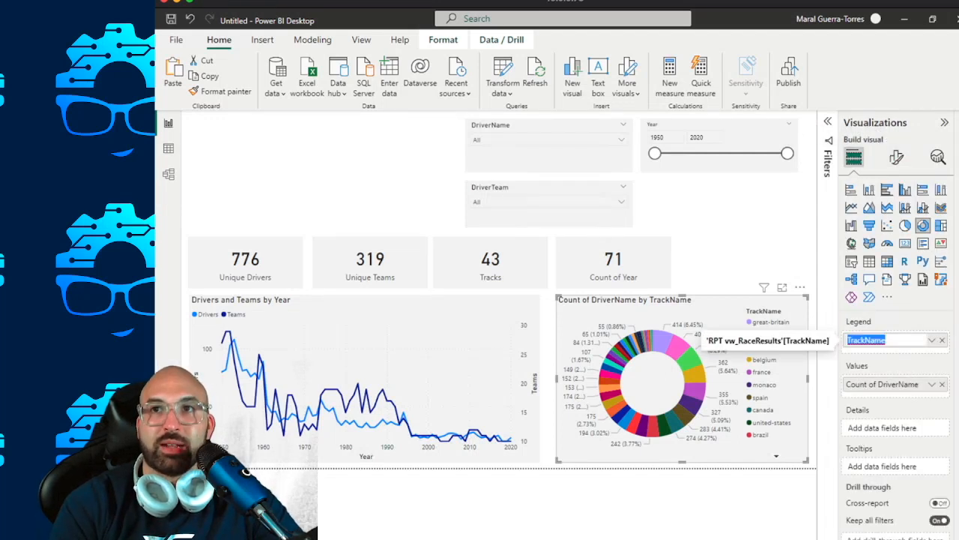
text(Track Name)
key(Return)
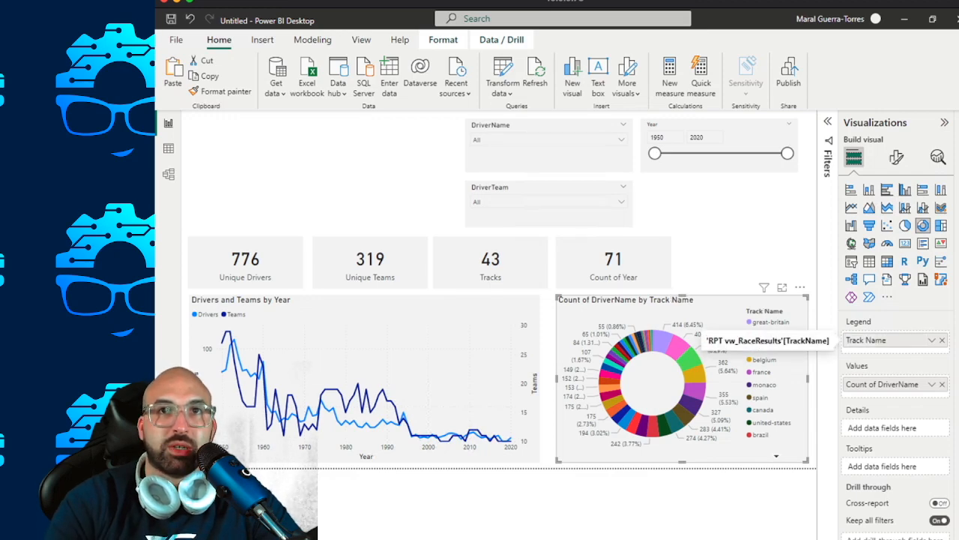
Shorten the name of the donut chart's legend field to Track.
double_click(867, 340)
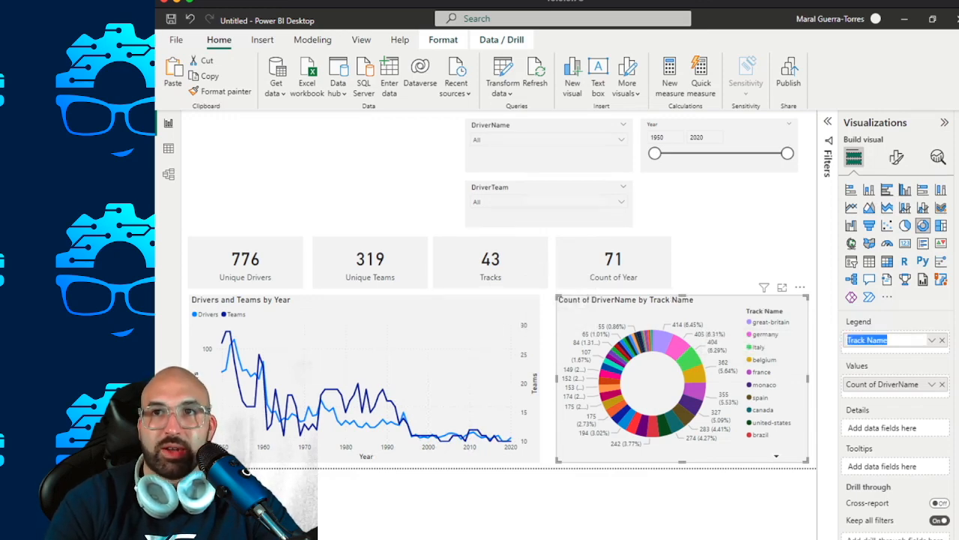
text(Track)
key(Return)
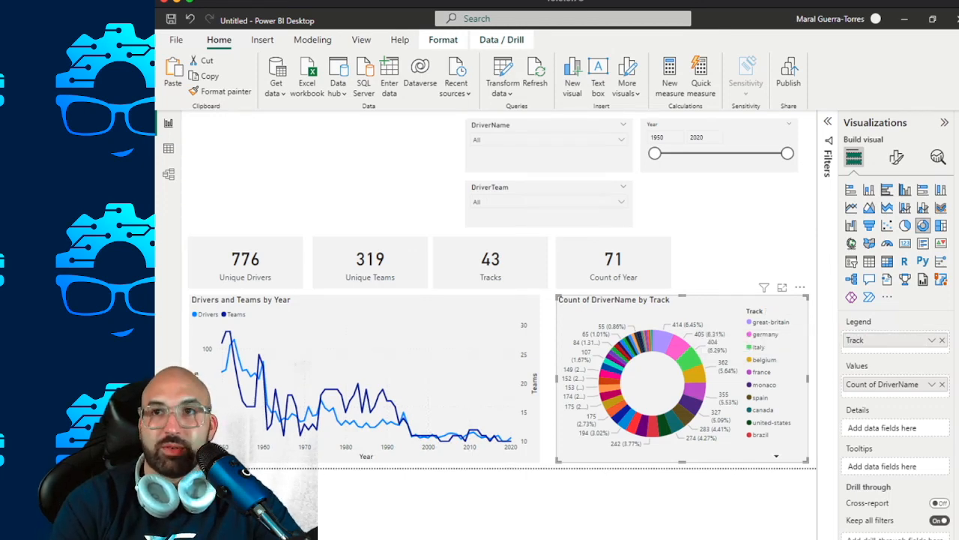
Rename the donut chart's Count of DriverName value field to Unique Drivers and check its aggregation options.
double_click(883, 384)
text(Driver)
key(BackSpace)
key(BackSpace)
key(BackSpace)
key(BackSpace)
key(BackSpace)
key(BackSpace)
text(Un)
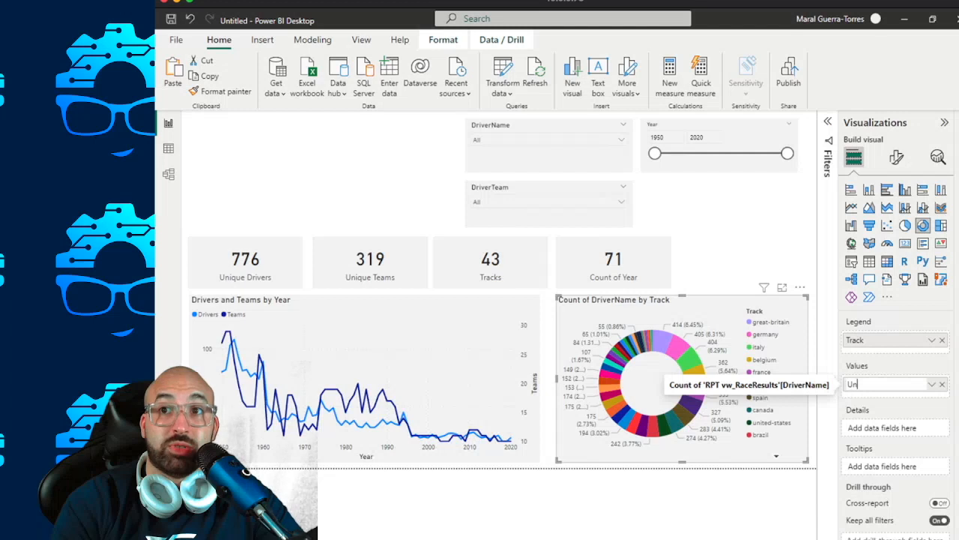
text(ique Drivers)
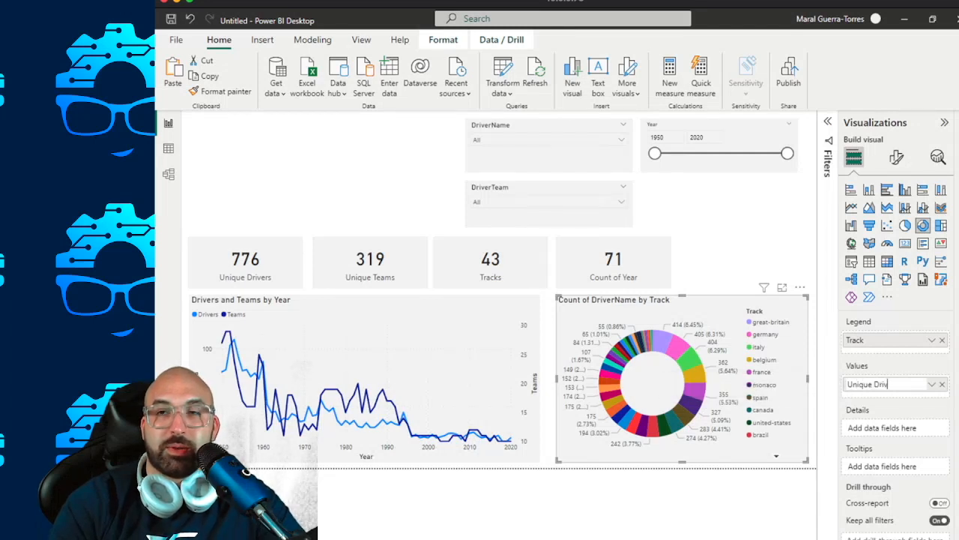
key(Return)
click(932, 384)
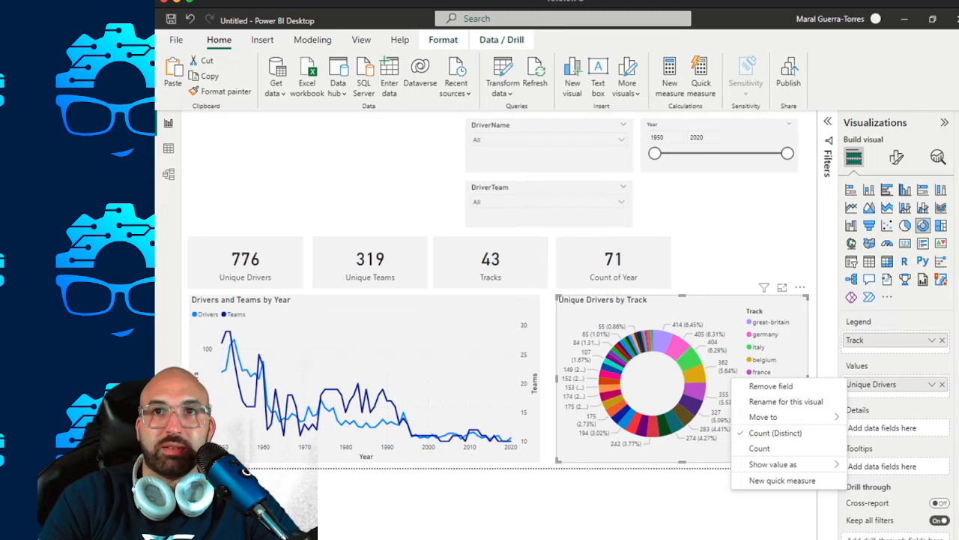
key(Escape)
Widen the Drivers and Teams by Year line chart slightly to align with the Tracks card's right edge.
click(450, 329)
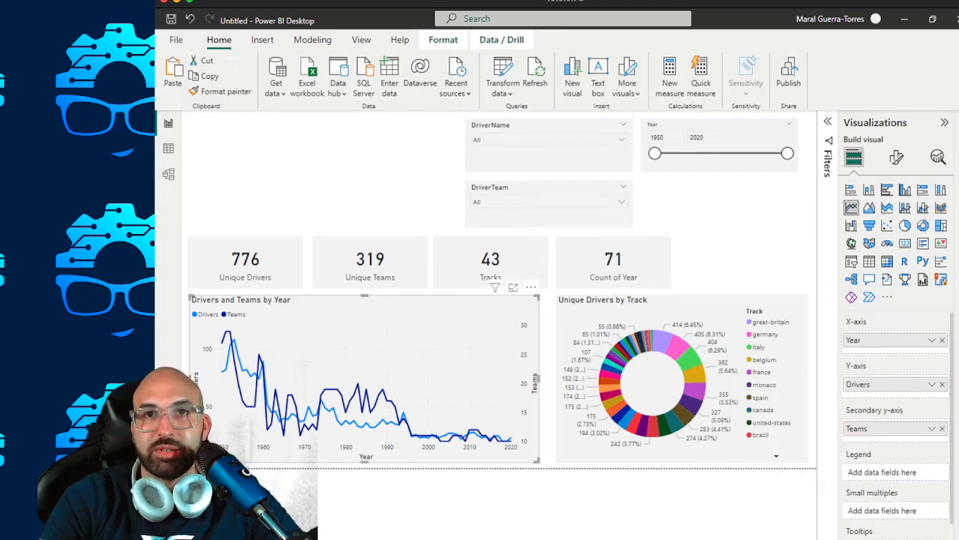
drag(537, 382, 548, 382)
click(719, 251)
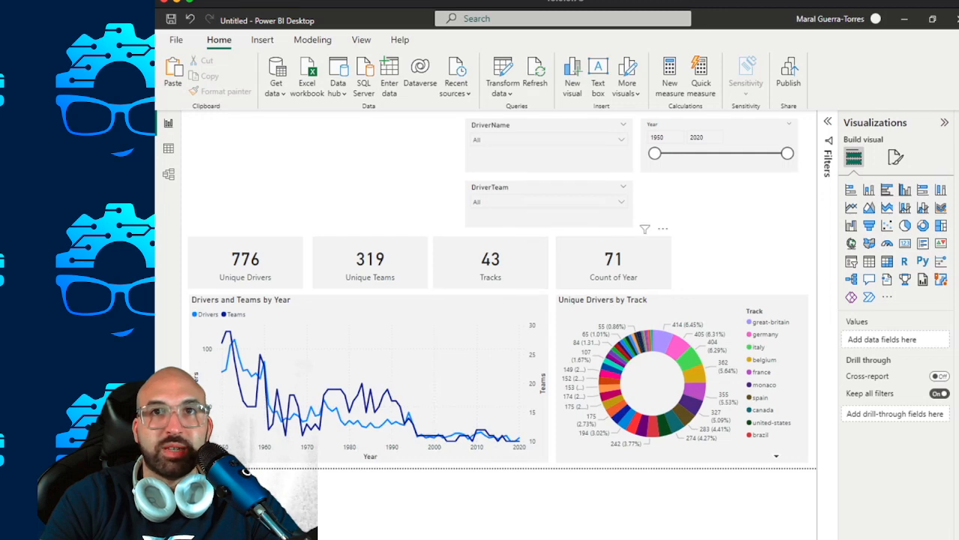
Duplicate the Count of Year card and place the copy to the right of the original.
click(614, 262)
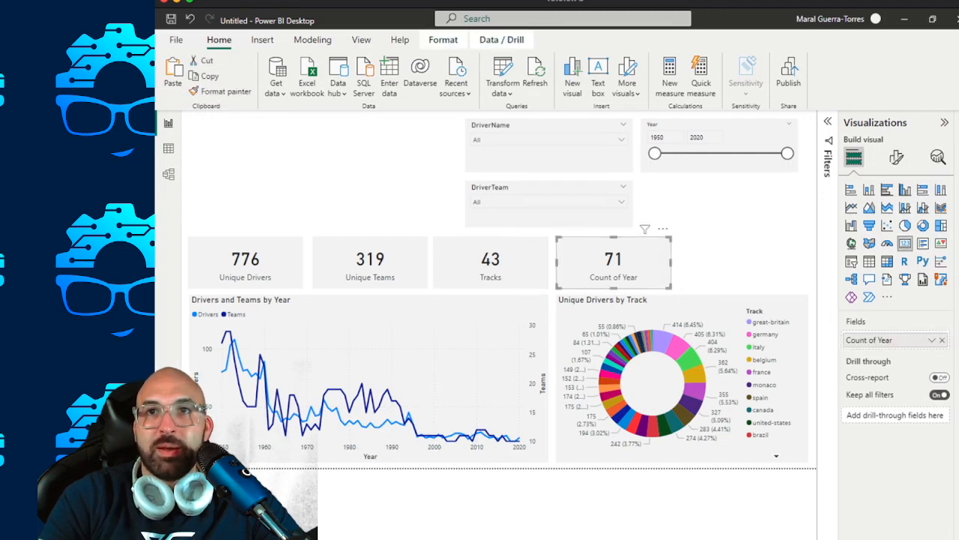
click(719, 255)
click(613, 263)
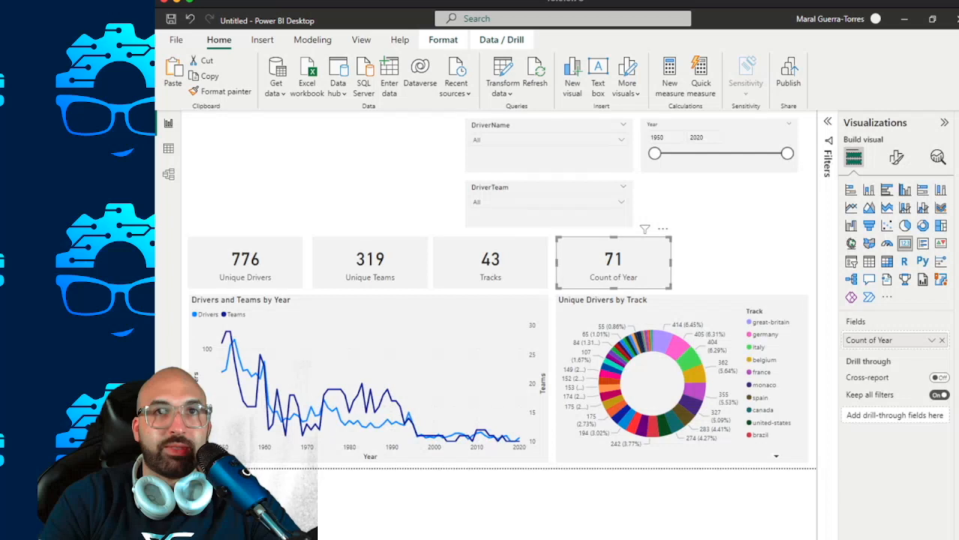
key(ctrl+v)
drag(619, 265, 734, 260)
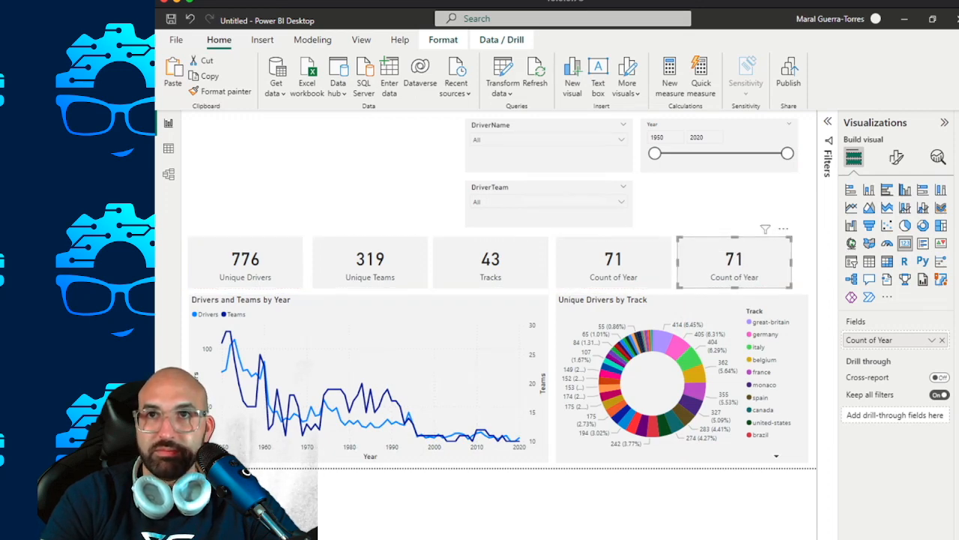
Resize the two Count of Year cards so that together they span the donut chart's width with a small gap between them.
drag(792, 262, 809, 263)
mouse_move(677, 263)
mouse_down()
mouse_move(696, 262)
mouse_move(682, 263)
mouse_up()
click(637, 264)
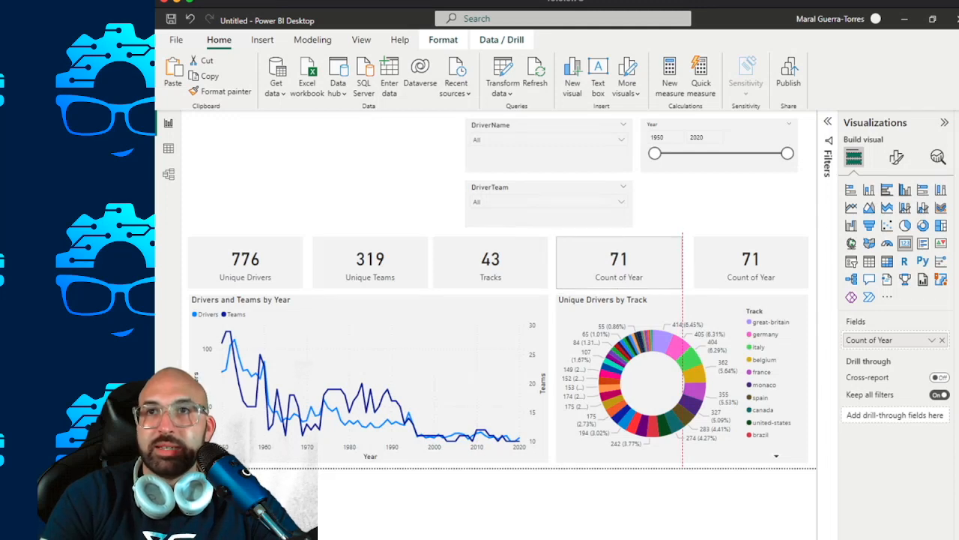
click(751, 263)
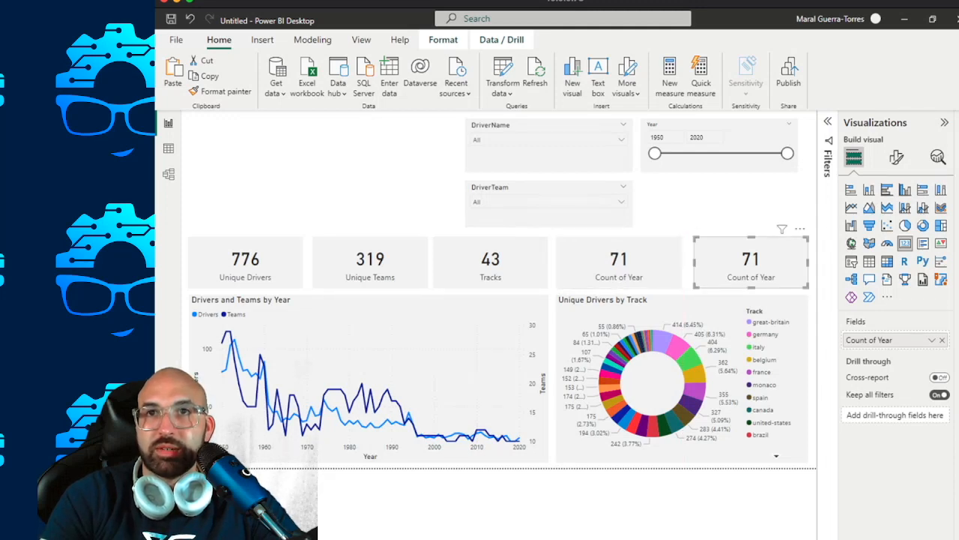
drag(695, 263, 689, 263)
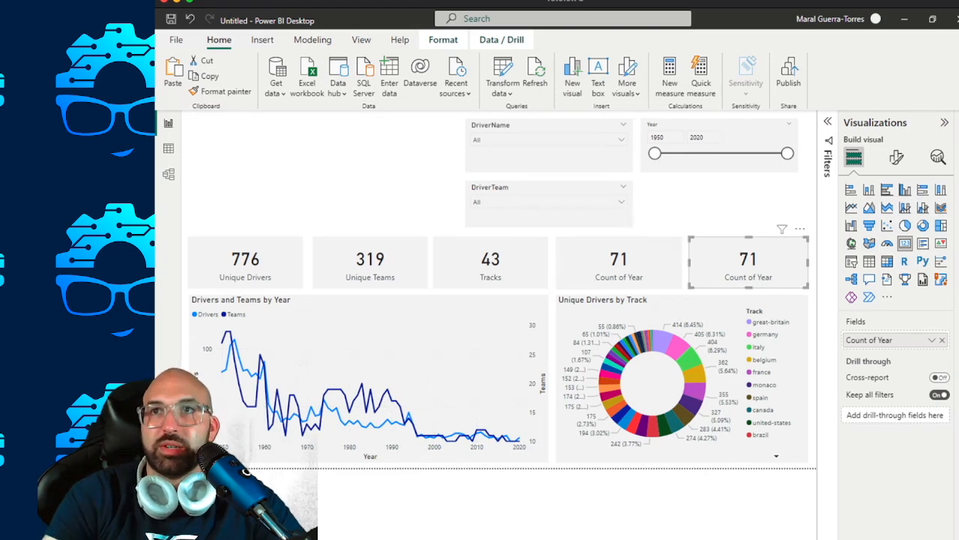
Expand the RPT vw_RaceResults fields, and rename the original Count of Year card's field to Years, keeping Count (Distinct) as its aggregation.
click(958, 122)
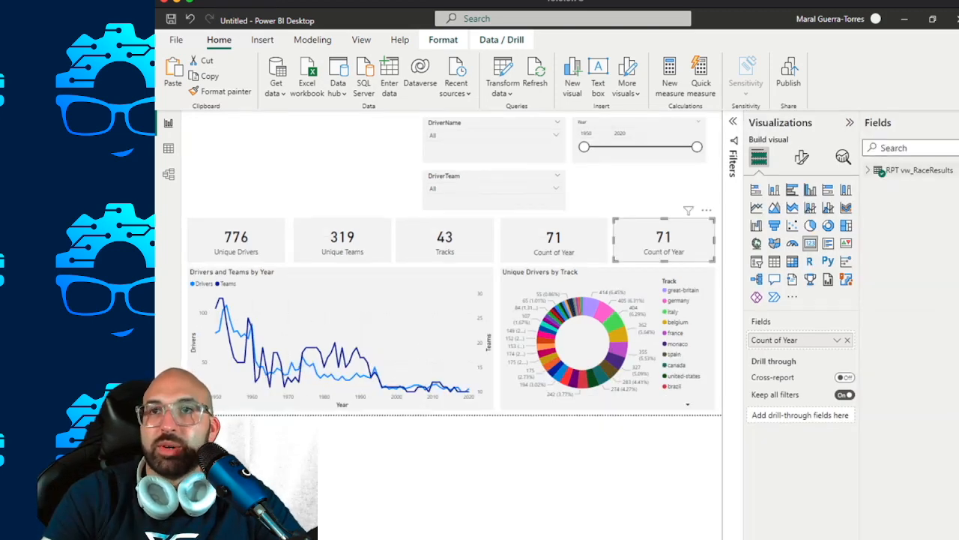
click(900, 169)
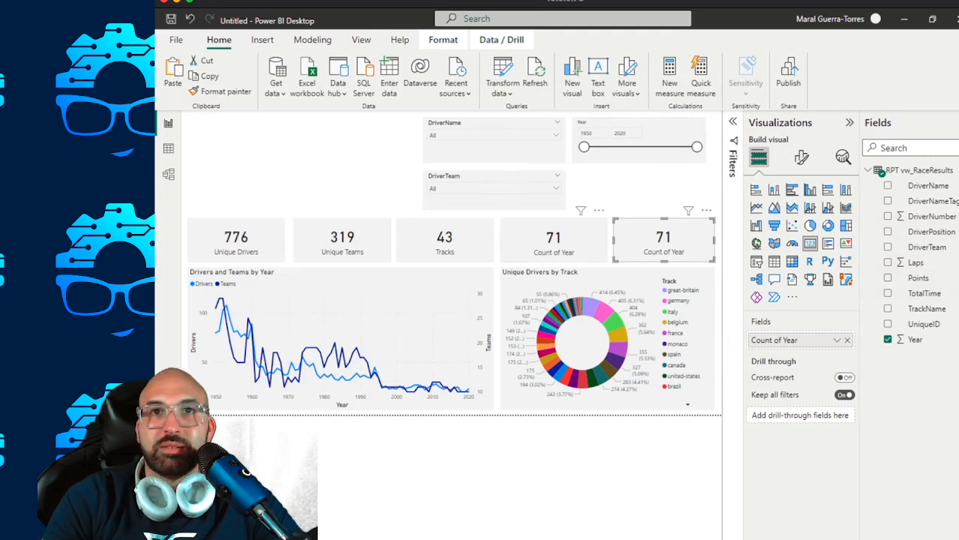
click(551, 242)
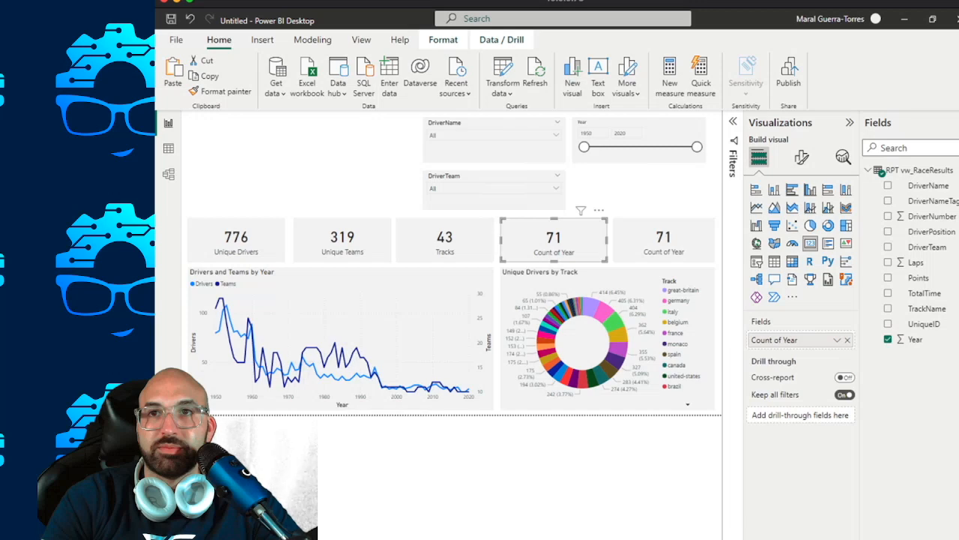
double_click(774, 340)
text(Years)
key(Return)
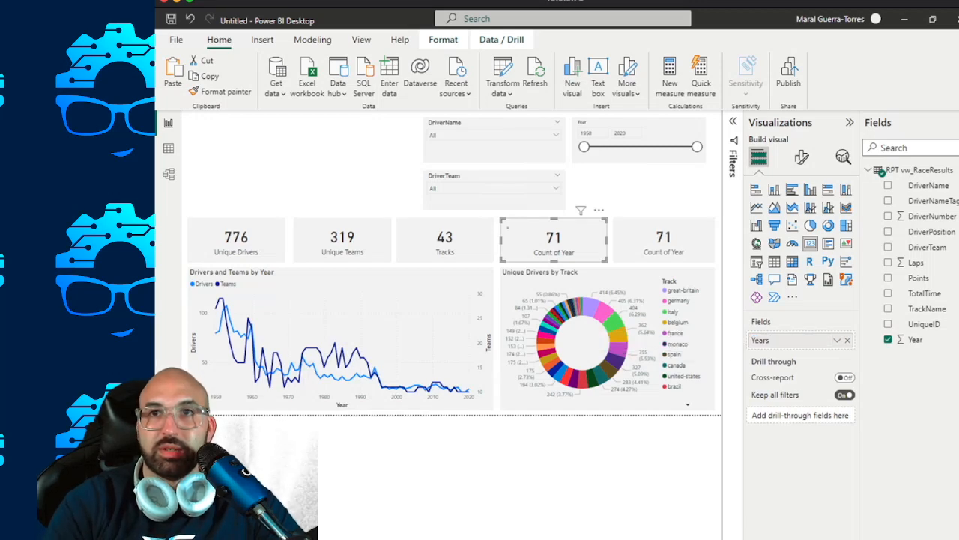
click(837, 340)
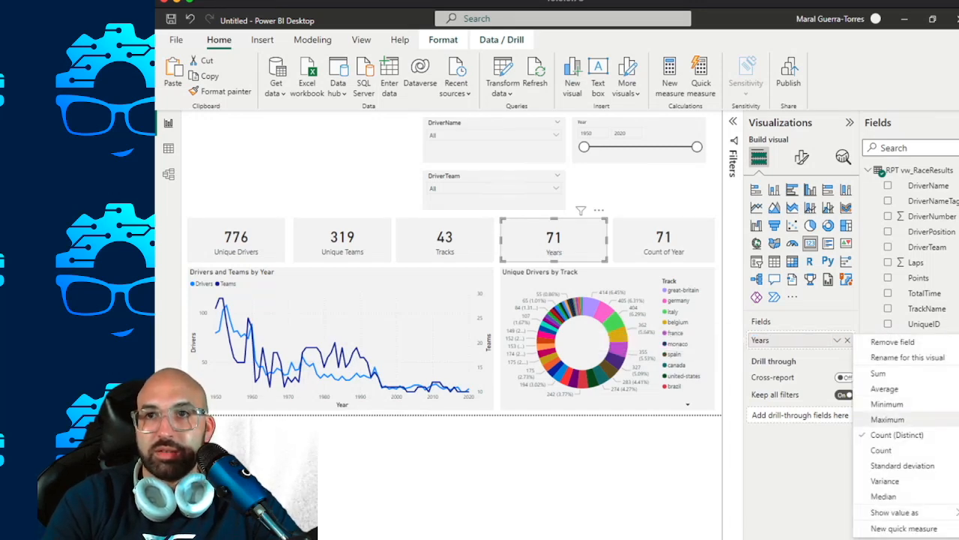
click(897, 434)
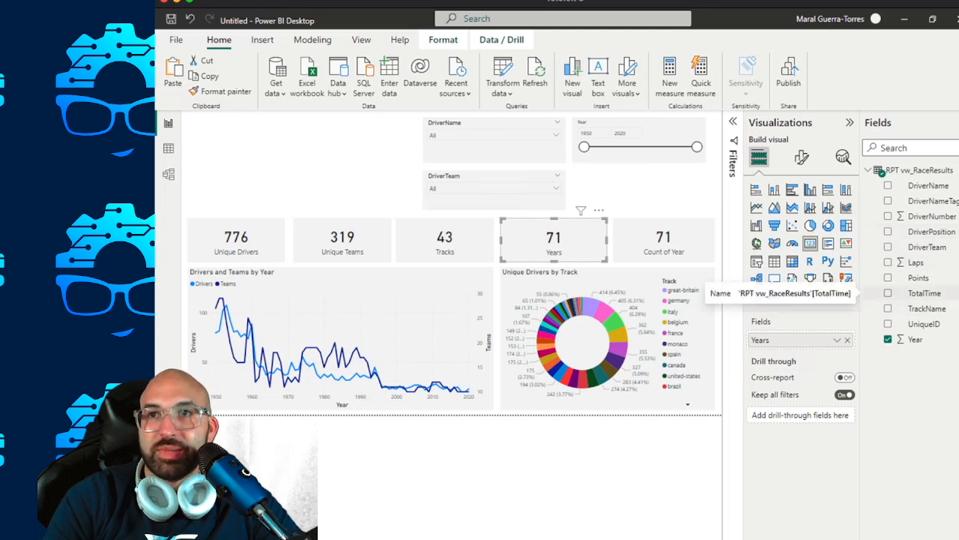
Replace the year count in the duplicated card with the Laps field, keeping Sum as its aggregation.
click(664, 241)
drag(916, 262, 788, 338)
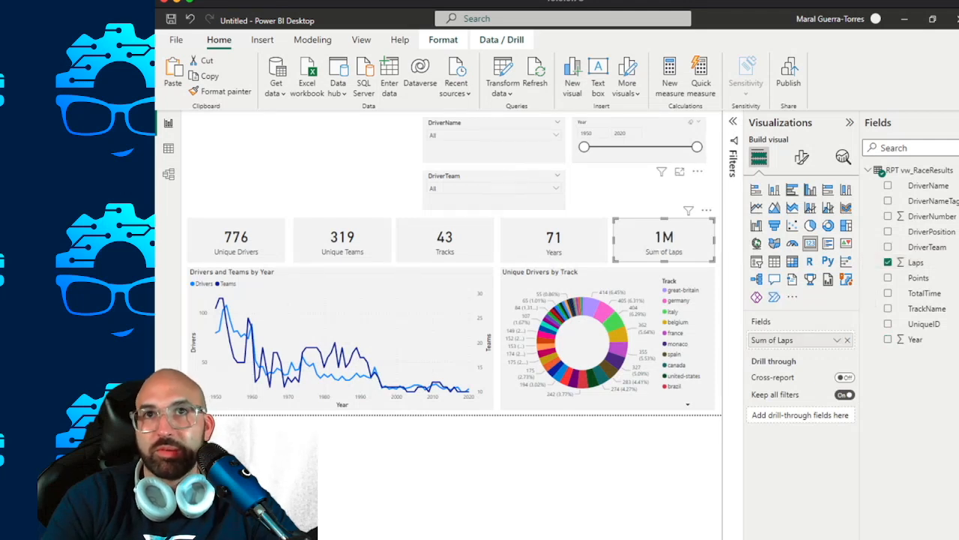
click(837, 340)
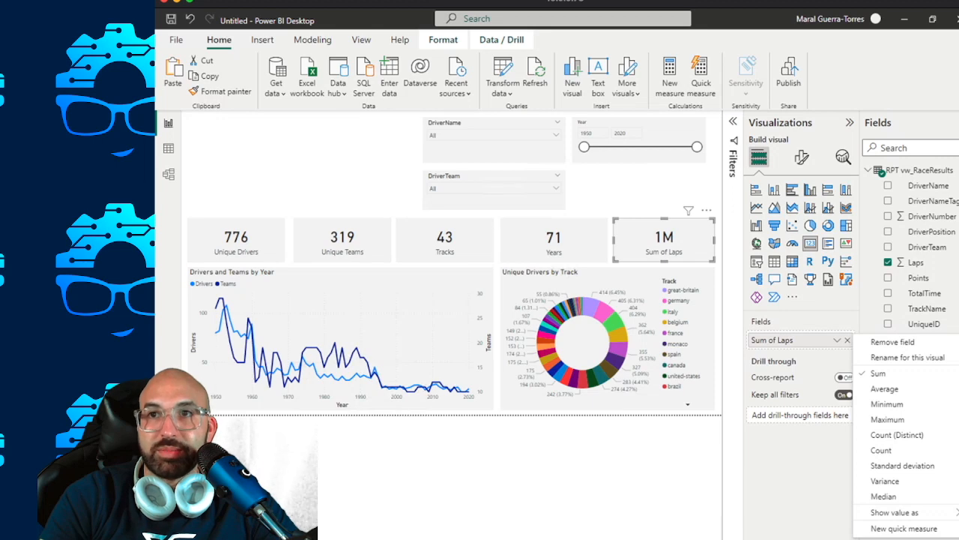
key(Escape)
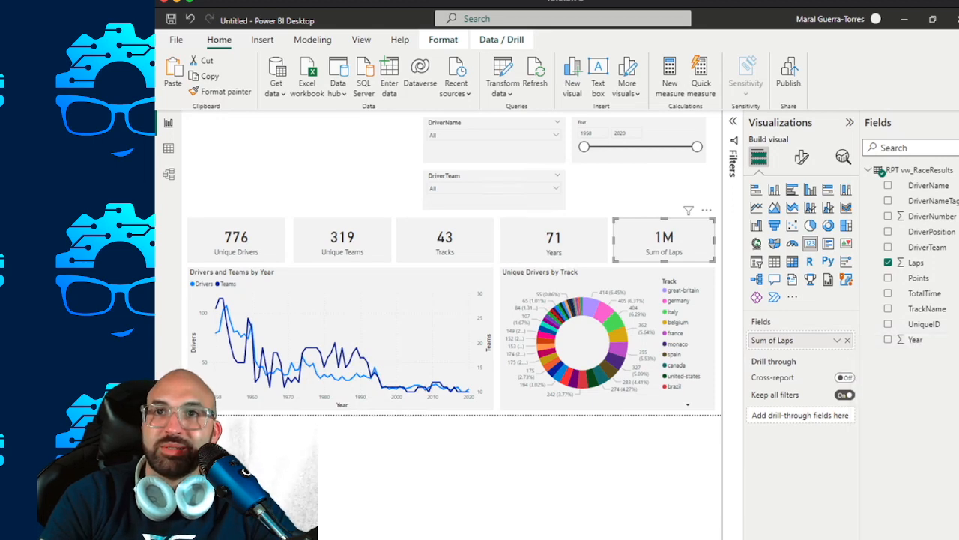
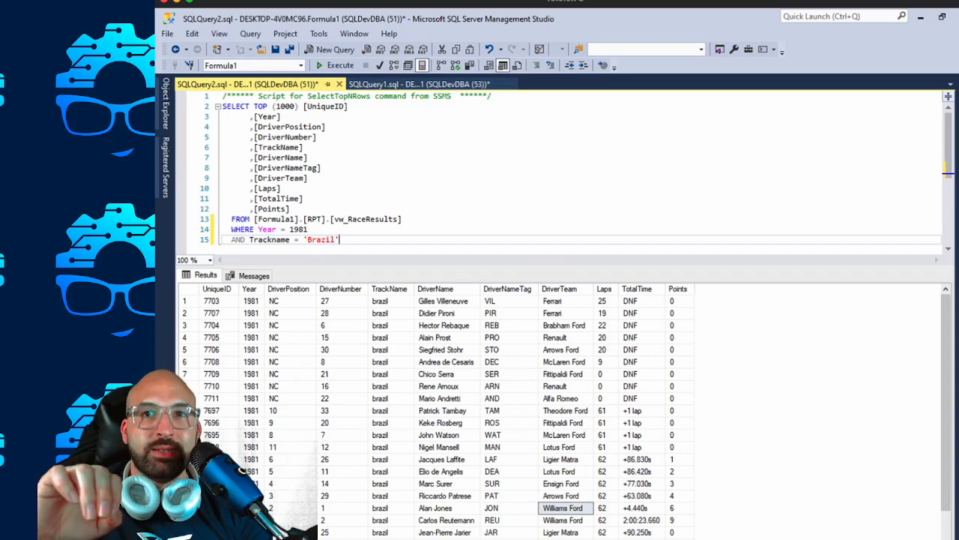
Examine the Laps values across drivers in the 1981 Brazil race results, comparing non-finishers with the full-distance finishers.
click(509, 423)
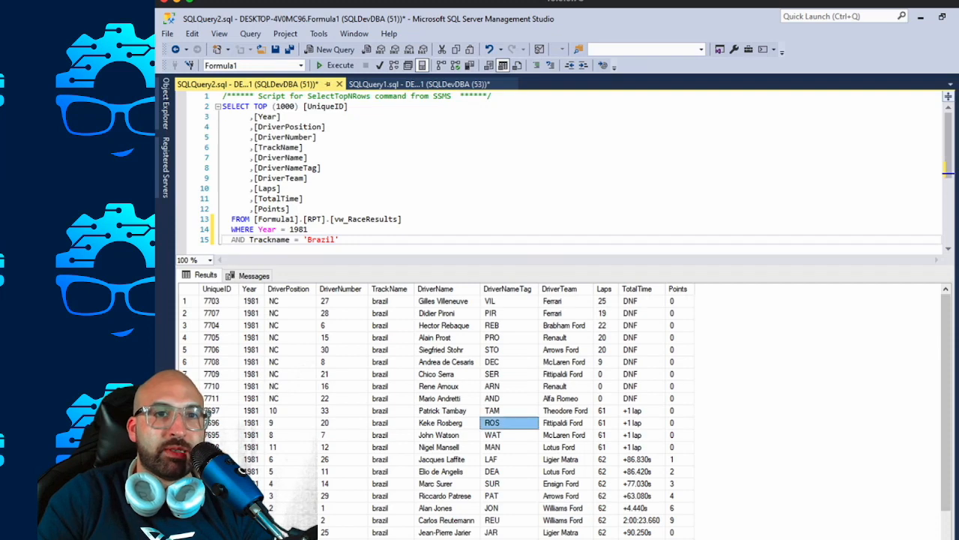
scroll(509, 423, down, 1)
drag(558, 300, 563, 373)
click(608, 337)
scroll(558, 416, up, 1)
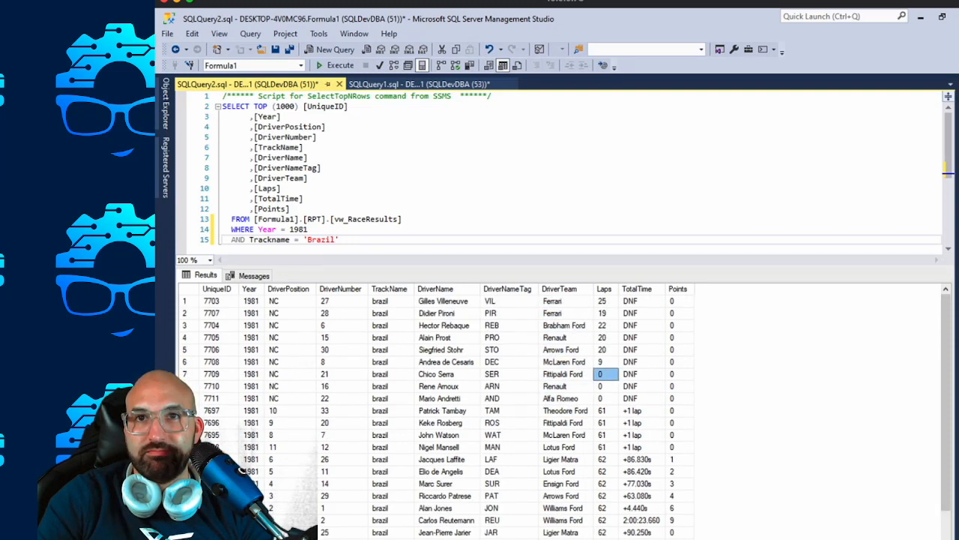
click(606, 460)
click(606, 508)
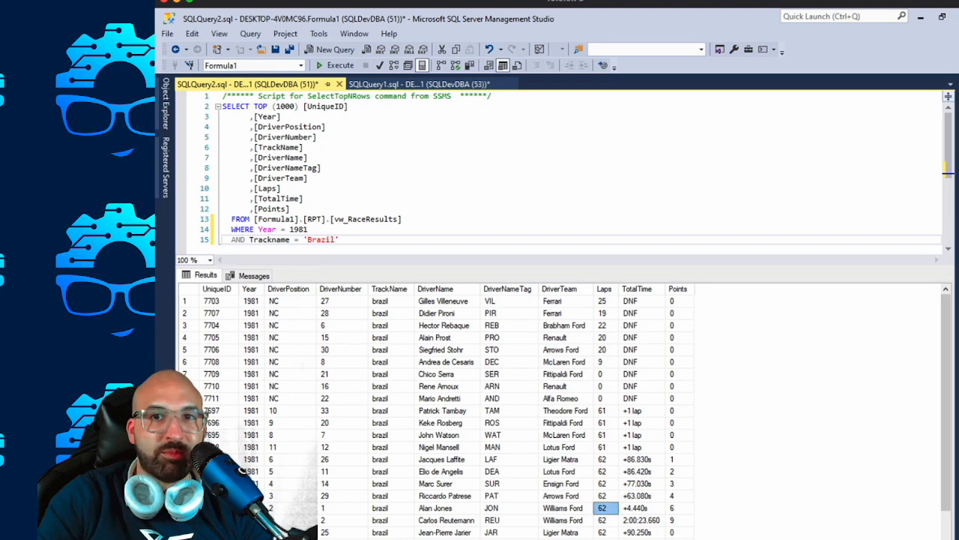
drag(606, 533, 608, 459)
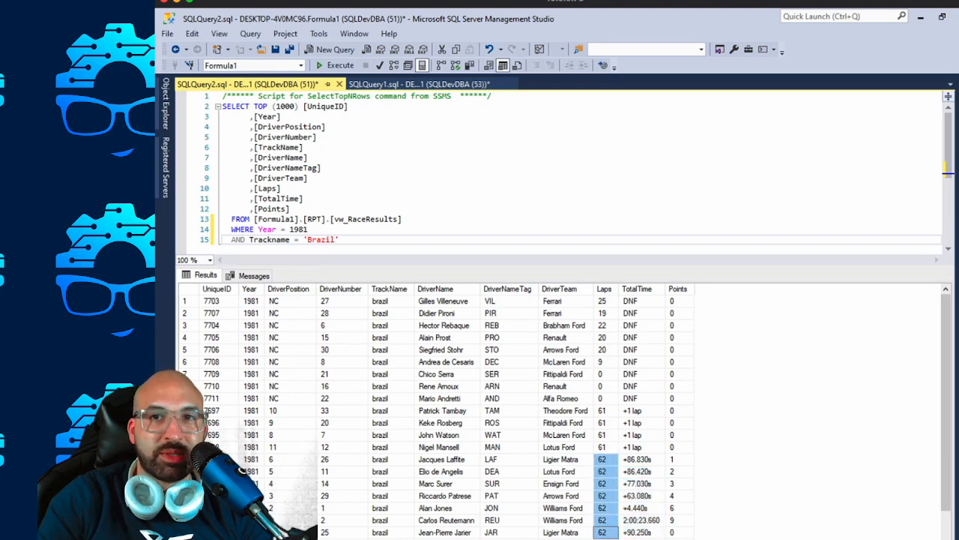
scroll(559, 416, down, 1)
scroll(558, 416, up, 1)
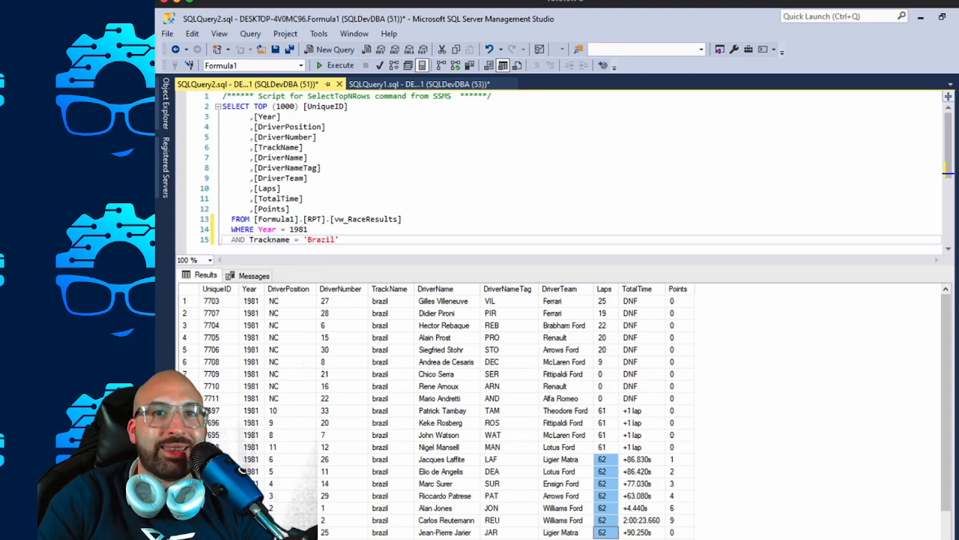
scroll(558, 416, down, 1)
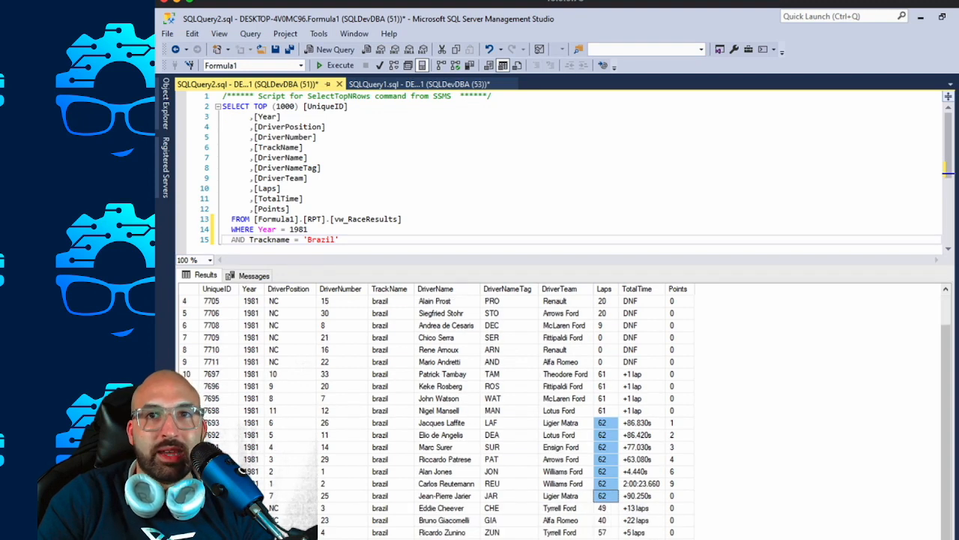
scroll(559, 416, up, 1)
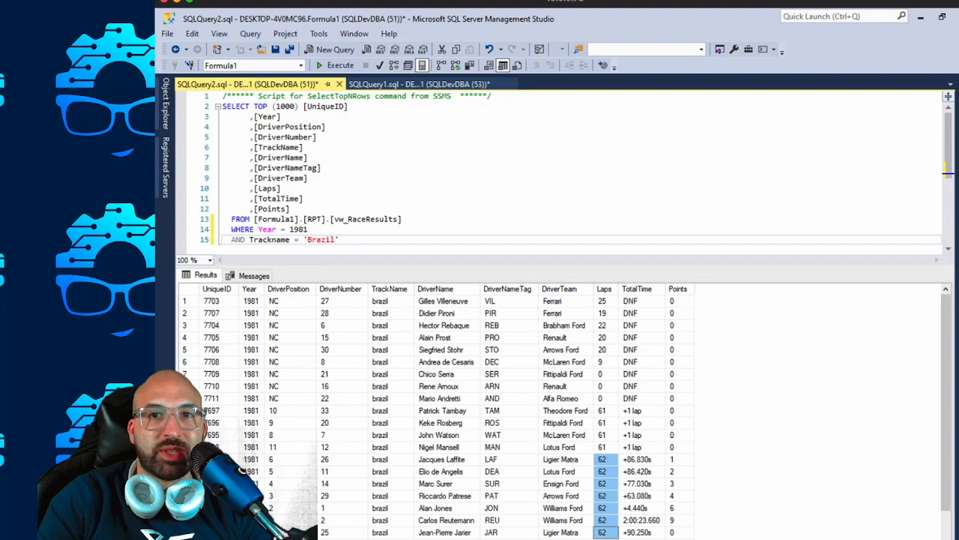
scroll(558, 416, down, 1)
Compare the full-distance finishers' Laps values with their TotalTime gaps, and check the first-place driver's row.
click(641, 435)
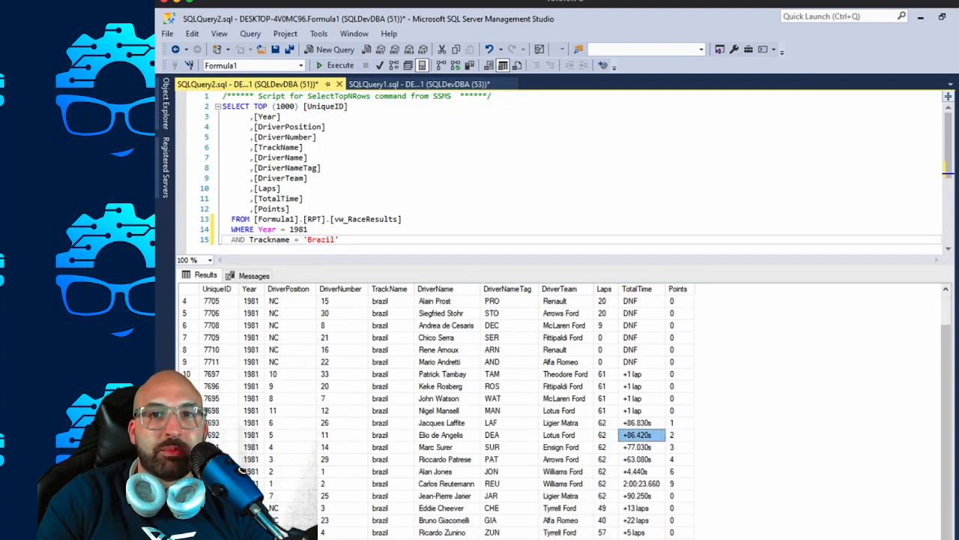
drag(602, 423, 602, 495)
click(638, 423)
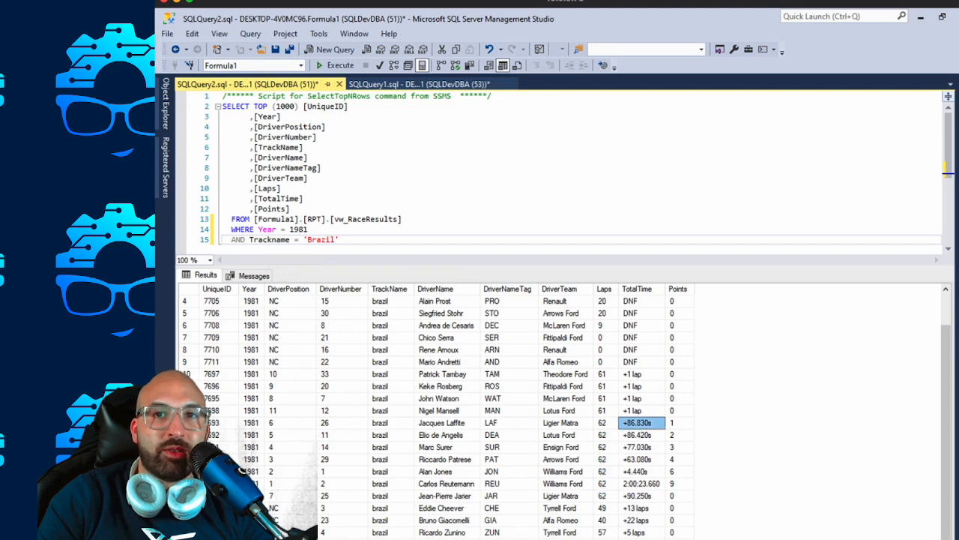
click(638, 447)
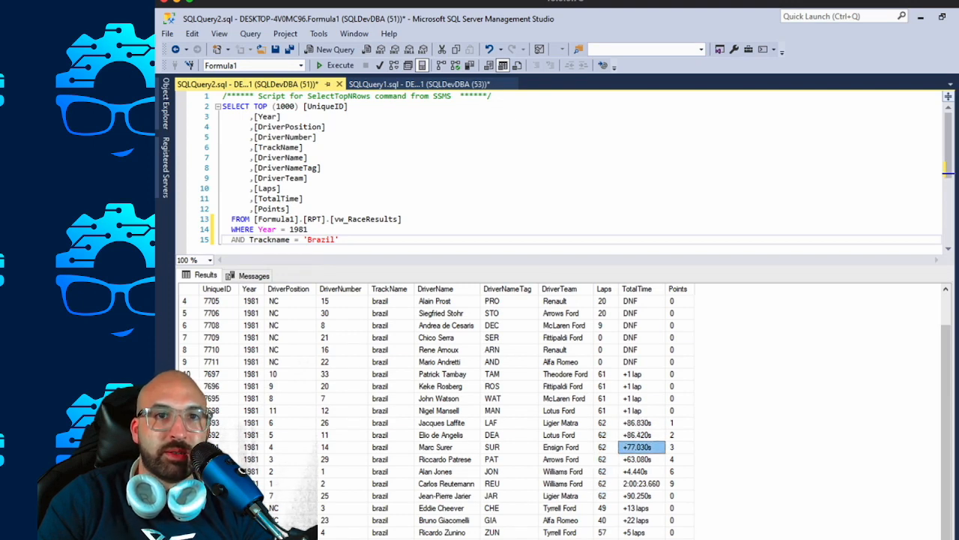
click(602, 423)
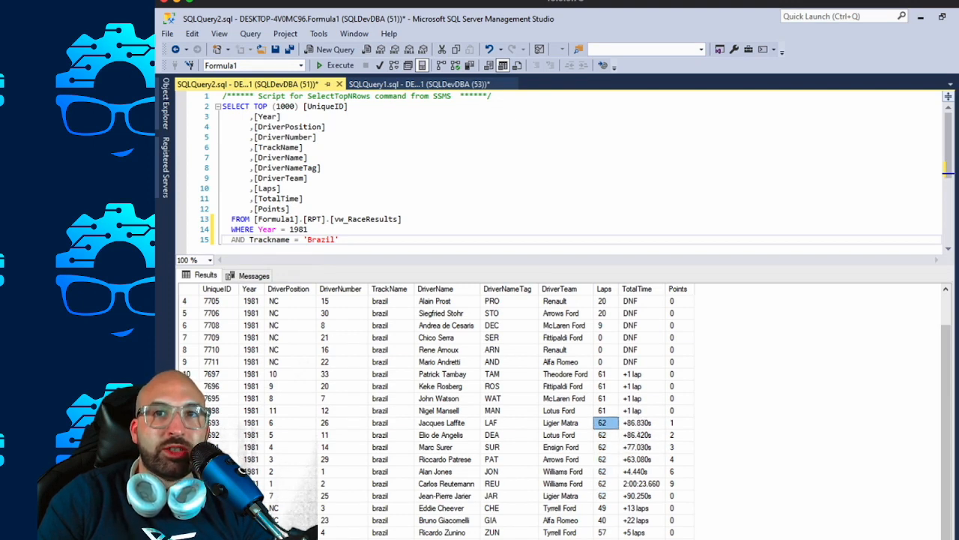
click(638, 422)
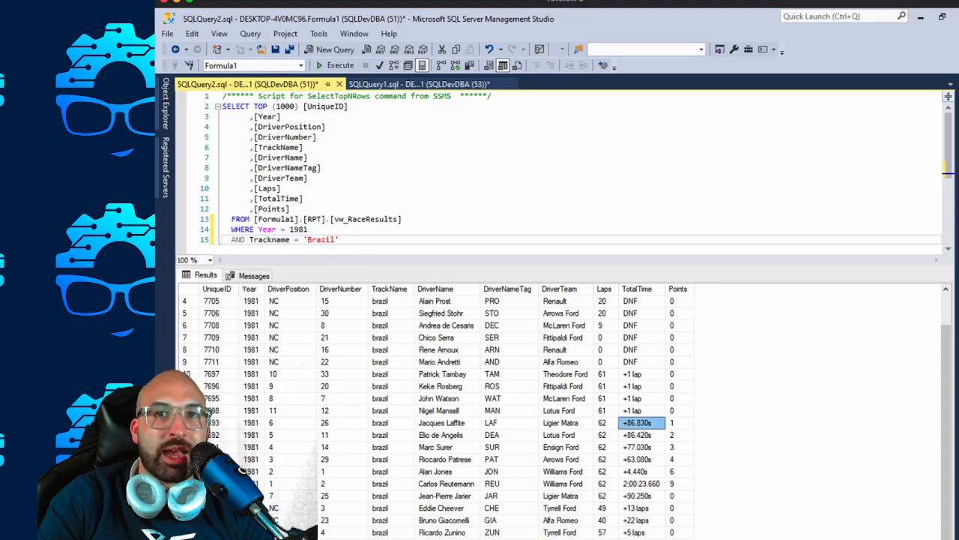
click(602, 422)
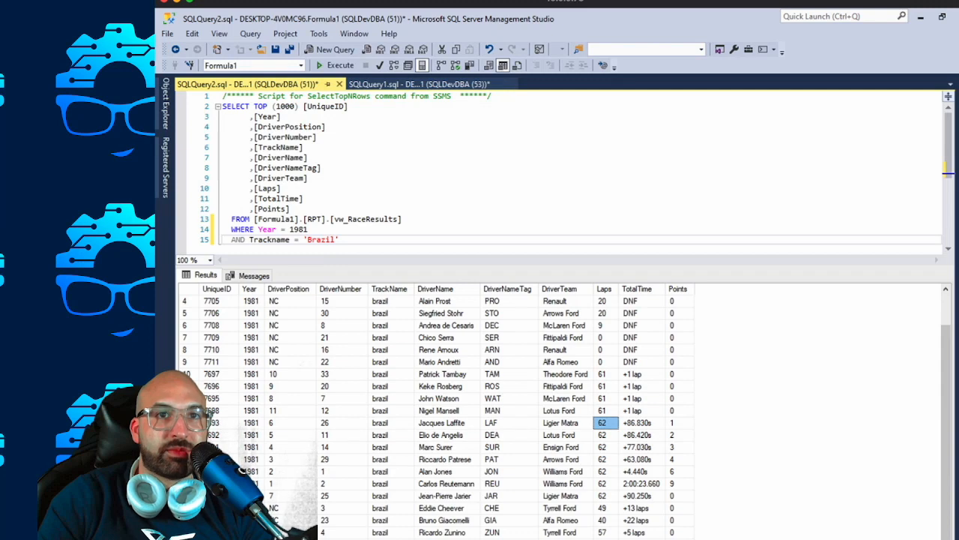
click(290, 483)
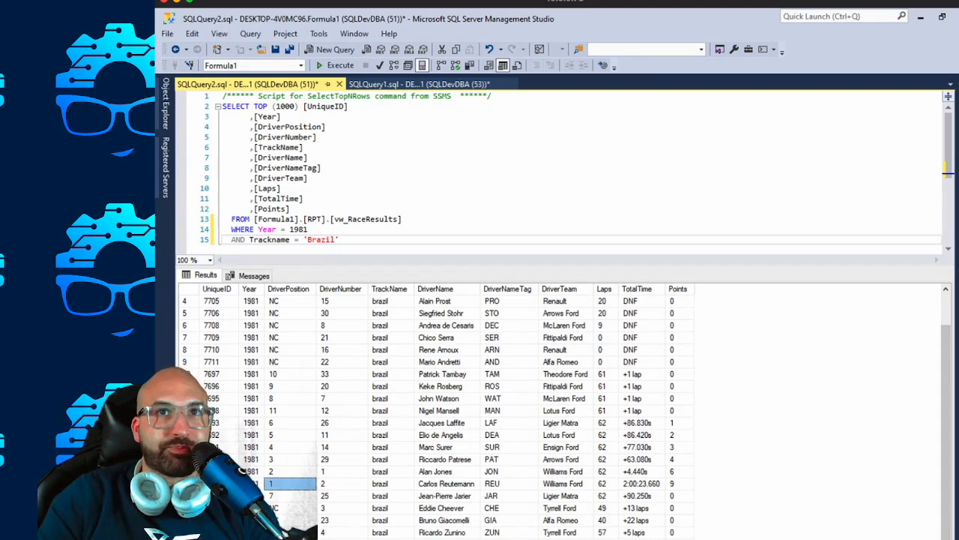
In SQLQuery1.sql, start a new subquery column below [Points] with ,(SELECT and no MAX function.
click(420, 84)
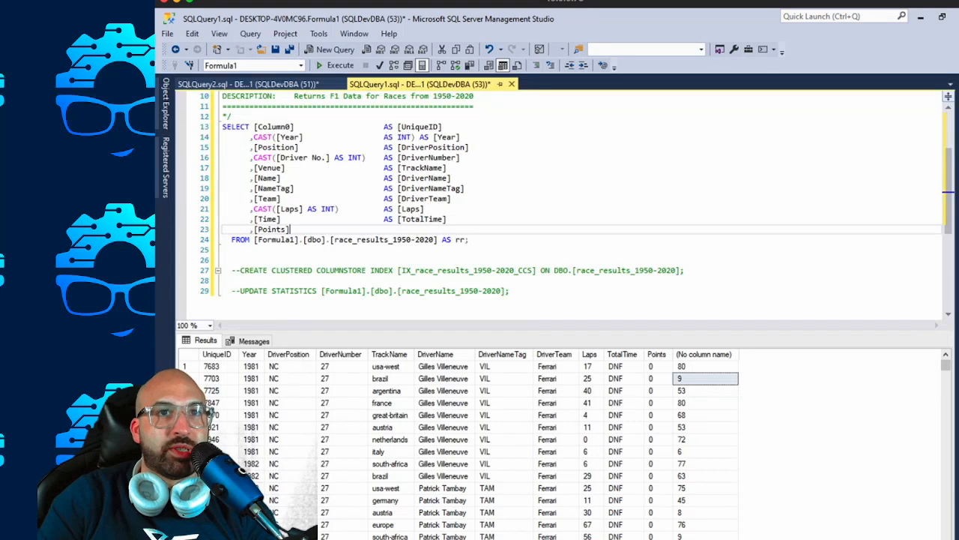
key(Return)
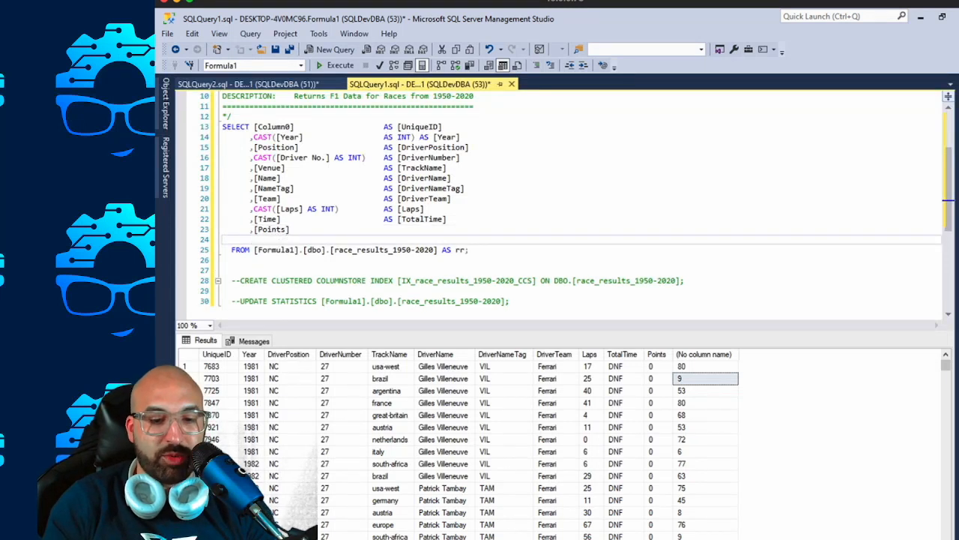
text(,(S)
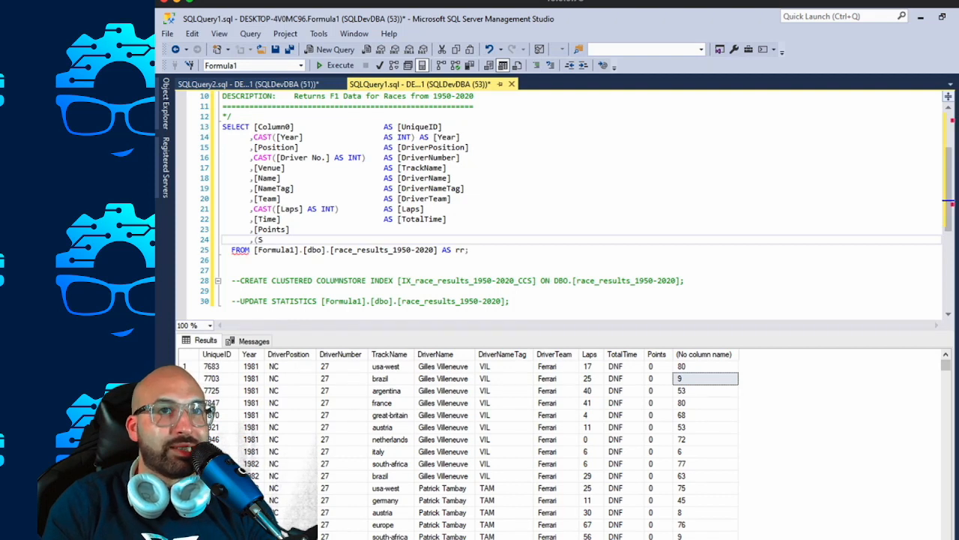
text(ELECT MAX(()
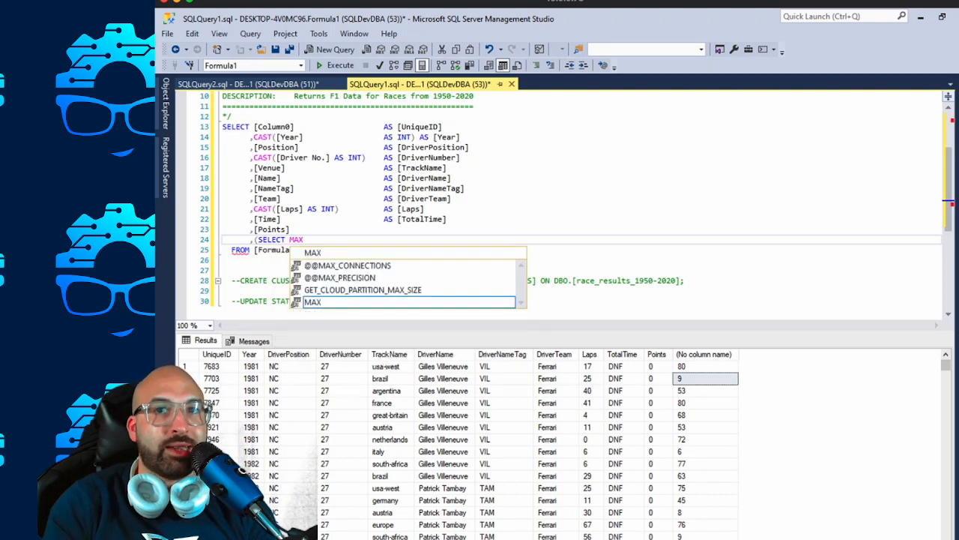
key(BackSpace)
key(BackSpace)
key(BackSpace)
key(BackSpace)
key(BackSpace)
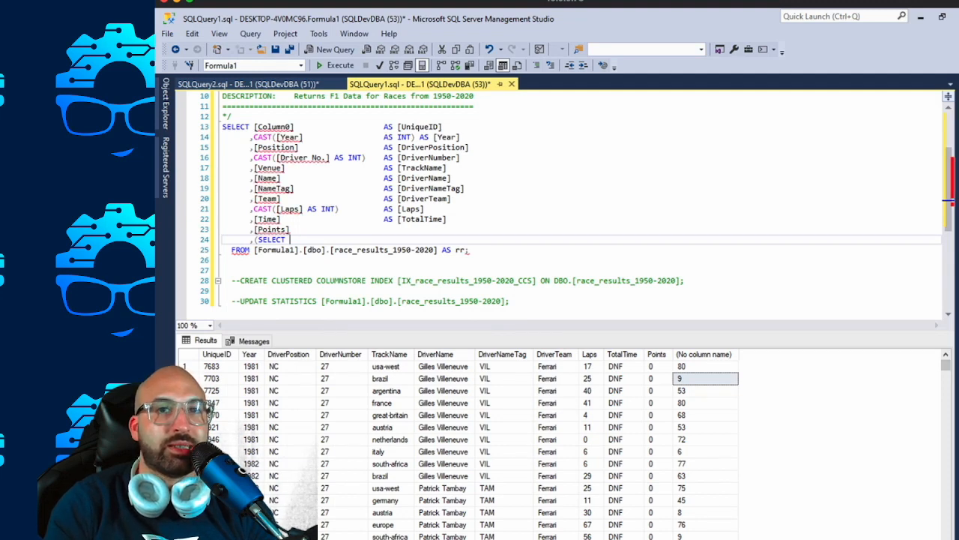
Have the subquery return the [Laps] column, followed by the FROM keyword.
text(Laps)
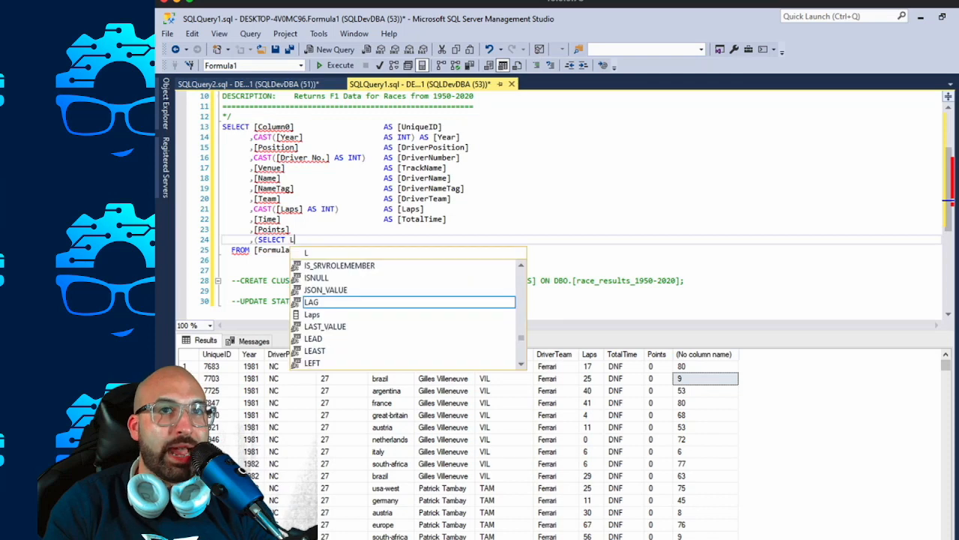
key(BackSpace)
key(BackSpace)
key(BackSpace)
key(BackSpace)
text([)
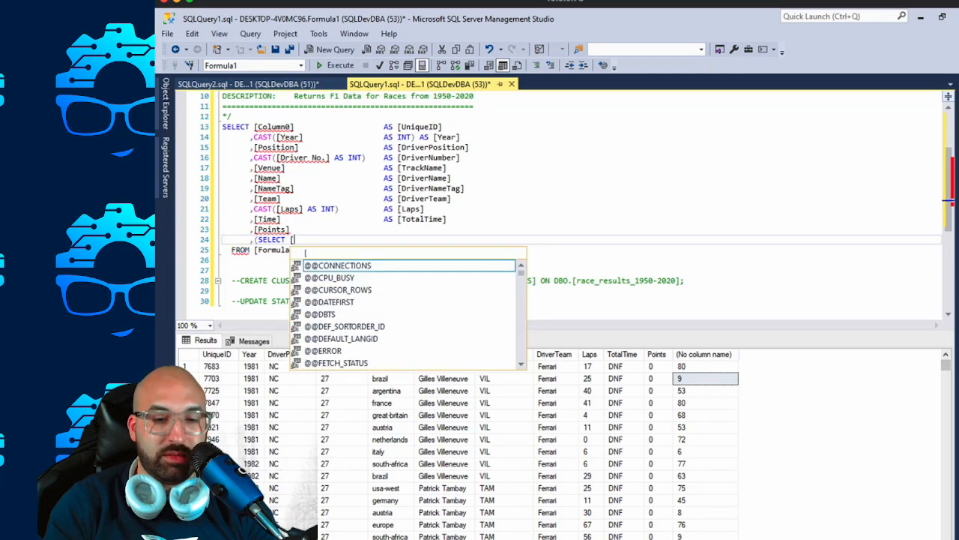
text(Laps] FROM)
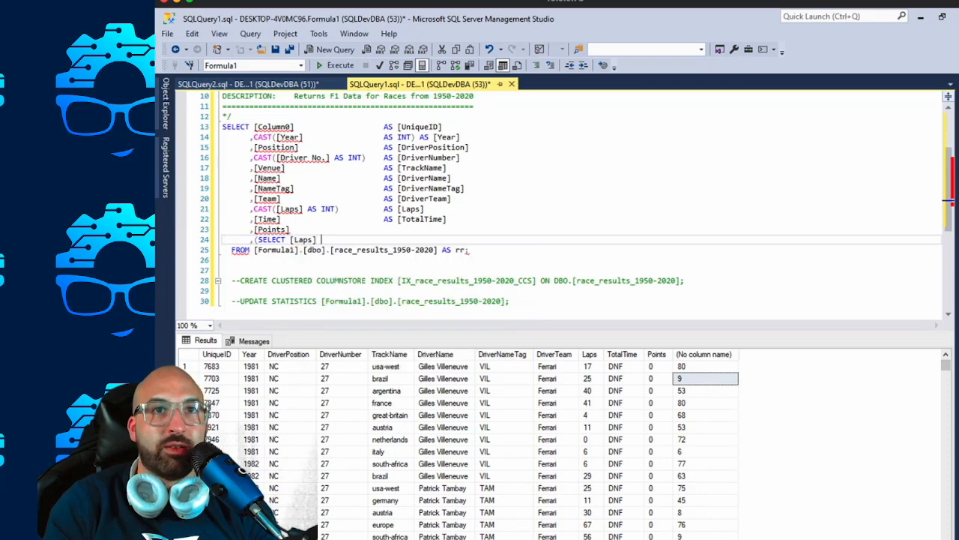
Copy the main query's table [Formula1].[dbo].[race_results_1950-2020] into the subquery's FROM clause and alias it AS rr2.
drag(438, 250, 254, 250)
key(ctrl+c)
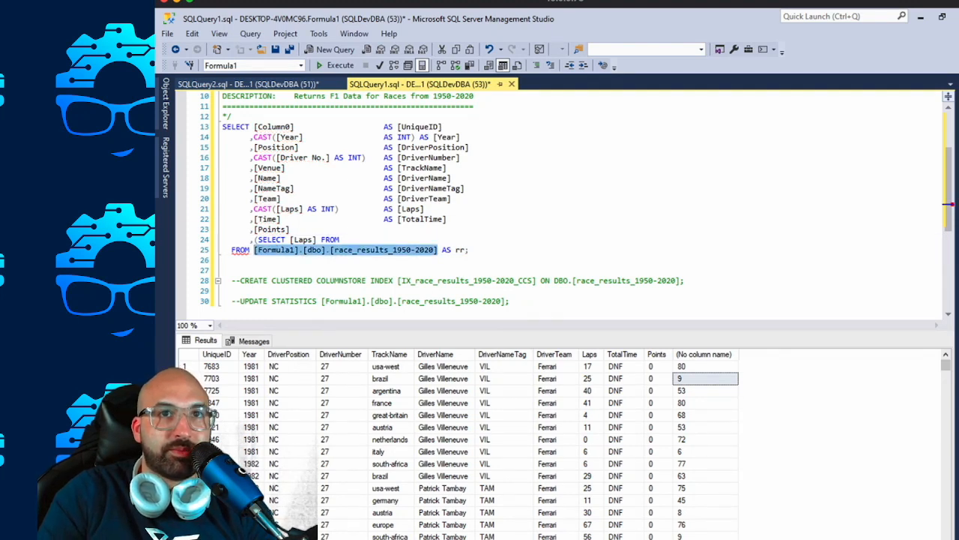
click(341, 240)
key(ctrl+v)
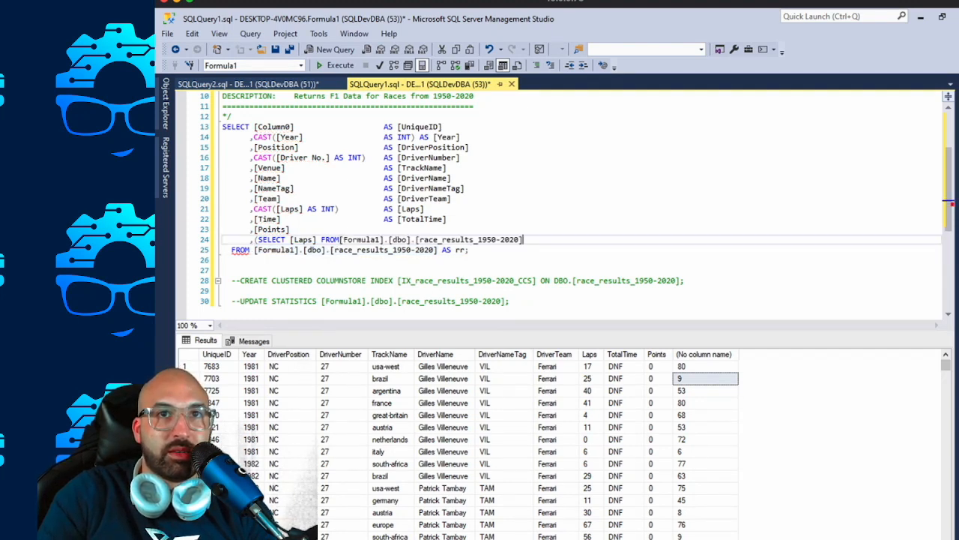
click(468, 260)
double_click(467, 250)
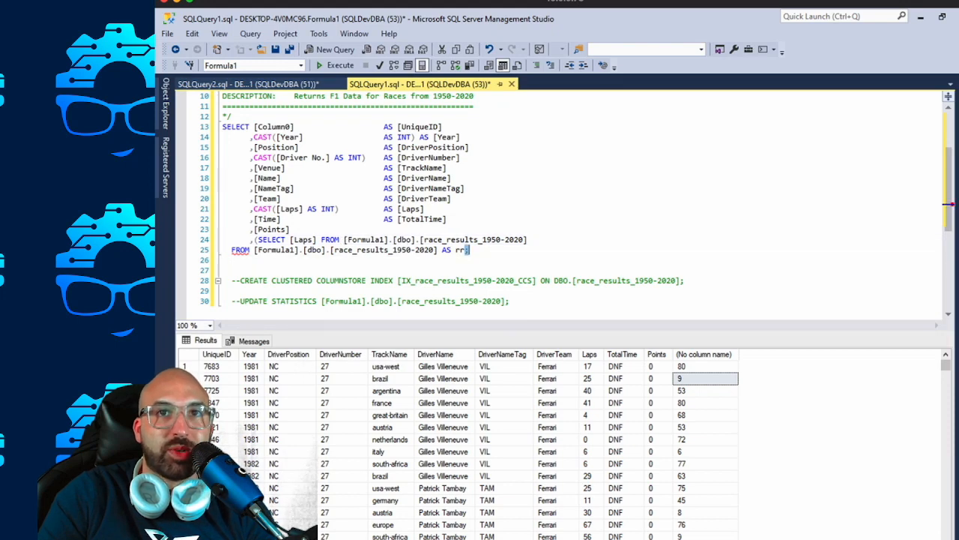
click(530, 240)
text(AS rr2)
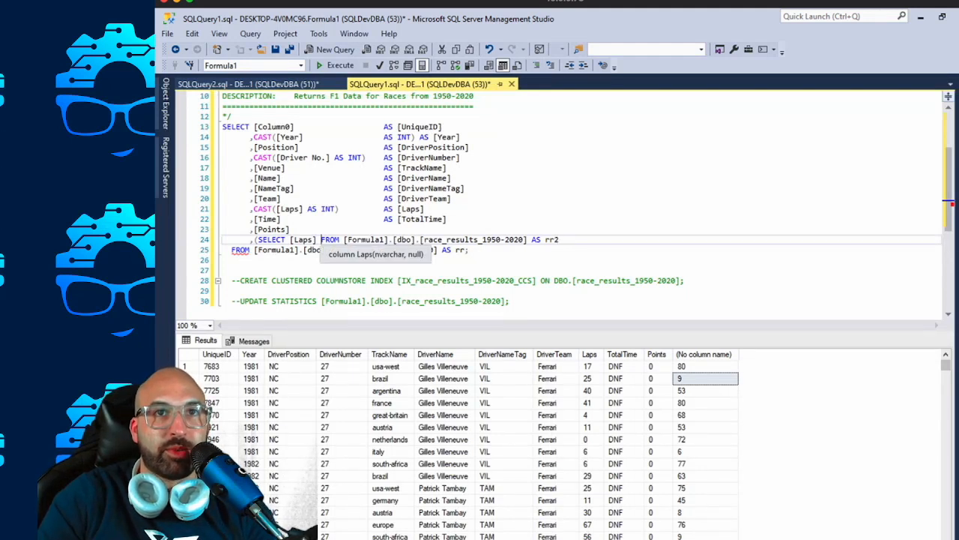
Move the subquery's FROM clause onto its own line, indented to align with its SELECT.
click(320, 239)
key(Return)
key(BackSpace)
key(BackSpace)
key(BackSpace)
key(BackSpace)
key(BackSpace)
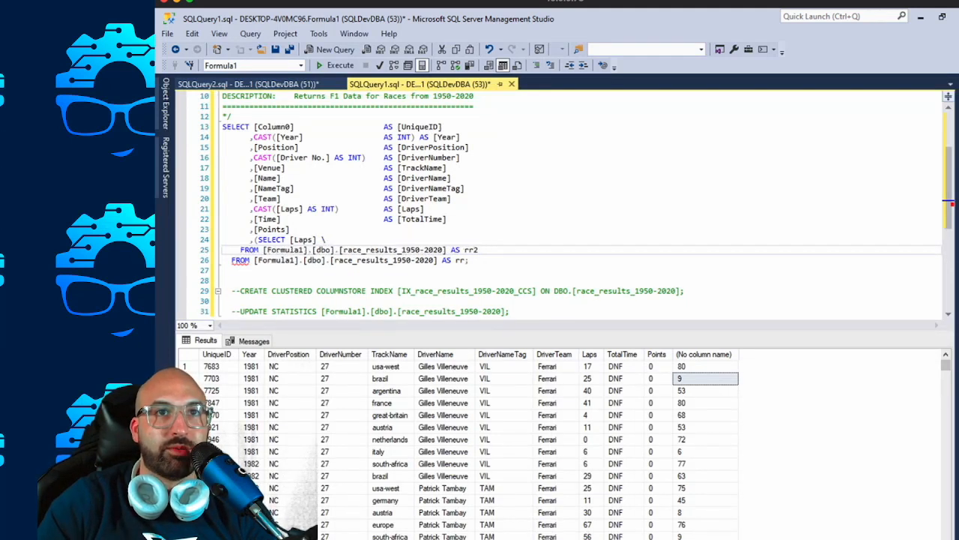
key(Return)
key(Tab)
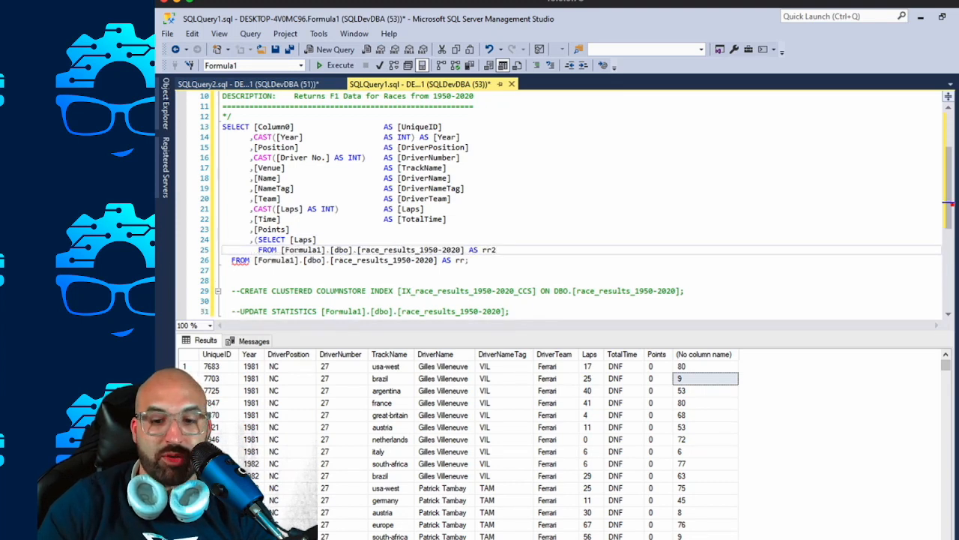
Add a WHERE clause on a new line of the subquery matching rr2.Venue = rr.Venue.
key(Return)
text(WHERE)
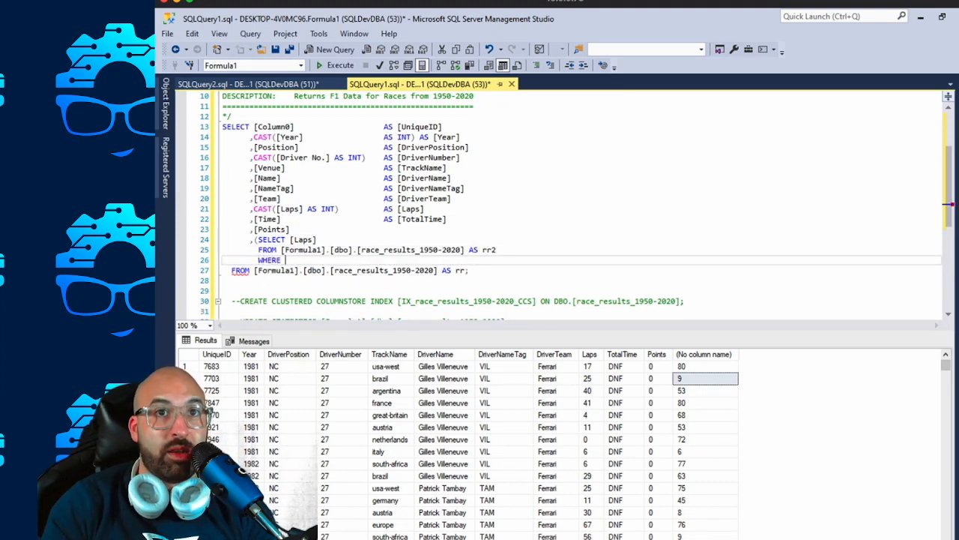
text( rr2.)
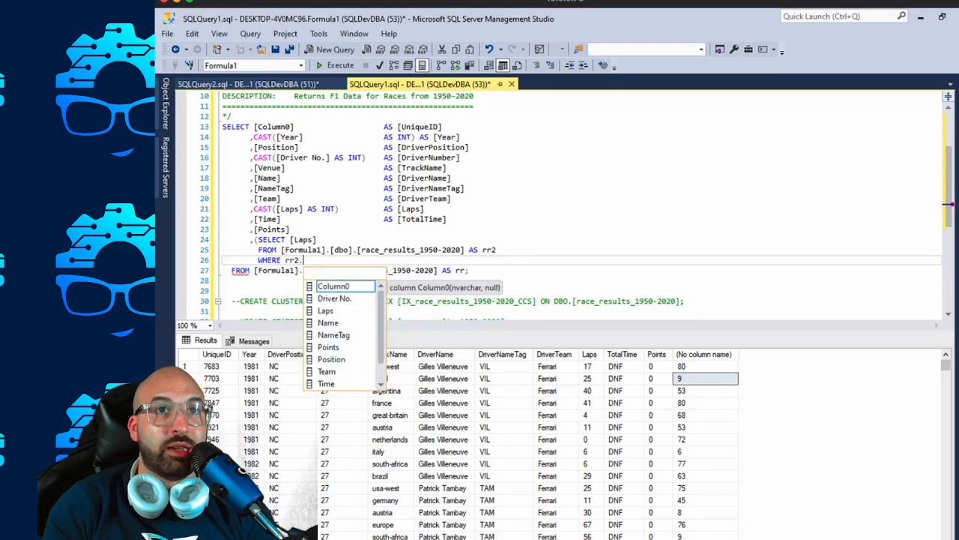
text(ls)
key(BackSpace)
key(BackSpace)
text(trak)
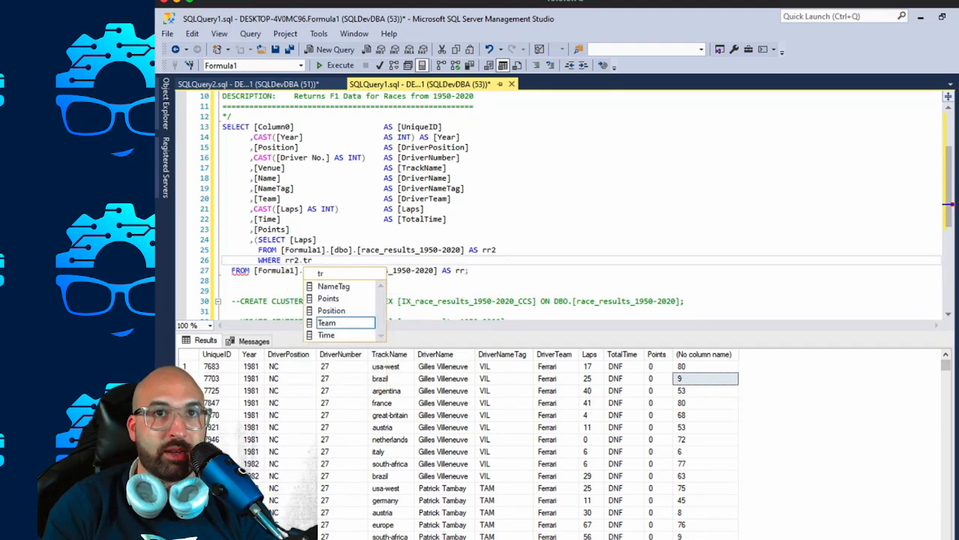
key(BackSpace)
key(BackSpace)
key(BackSpace)
key(BackSpace)
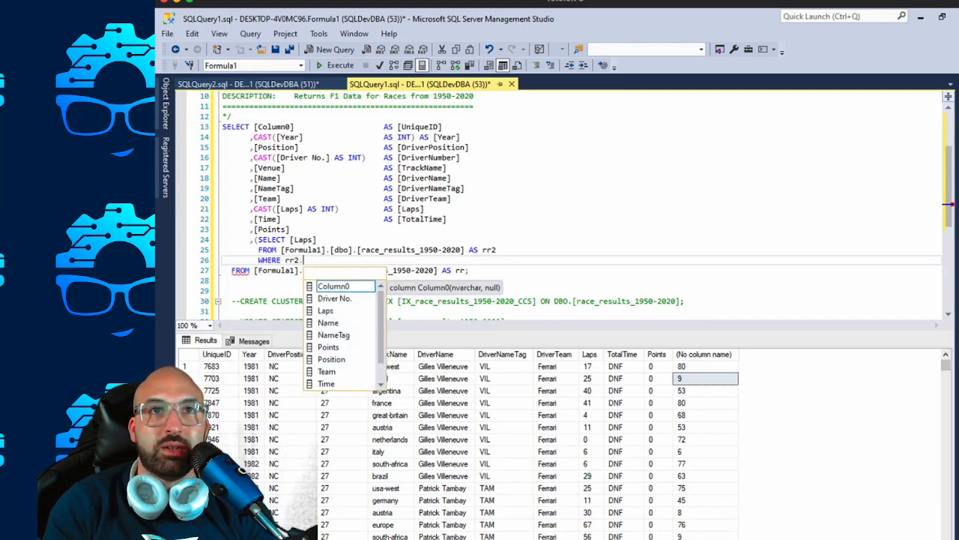
text(Venue = rr.Venu)
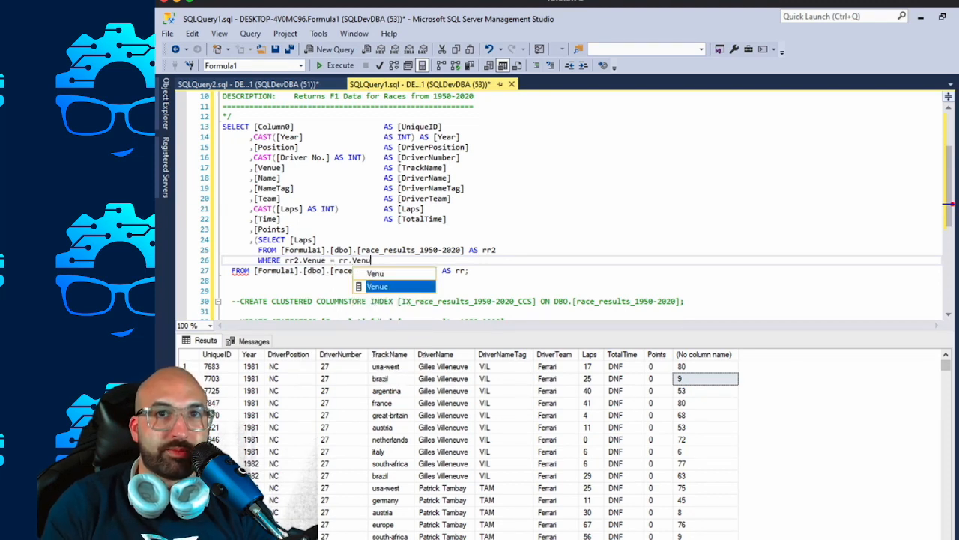
key(Tab)
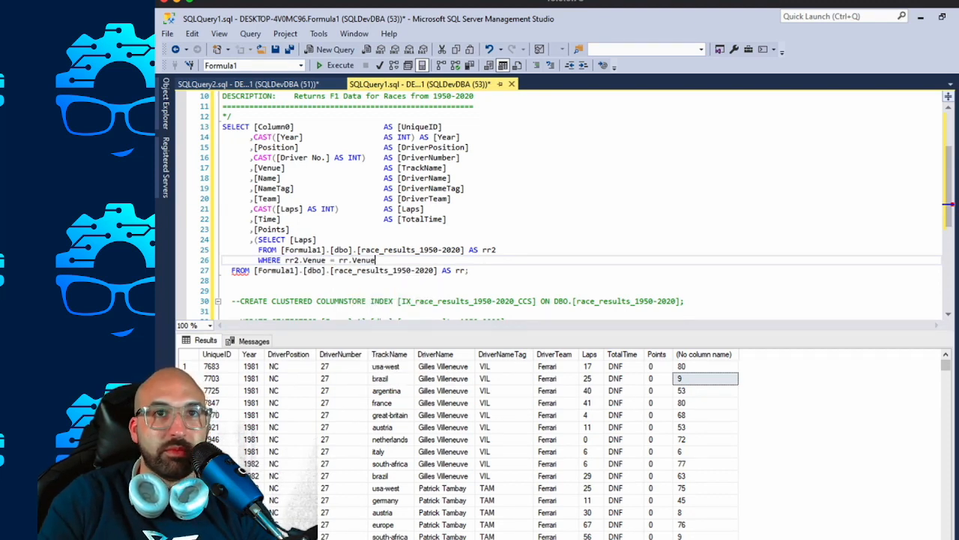
Add a second subquery condition below the venue match: AND rr2.[Year] = rr.Year.
key(Return)
text(AND)
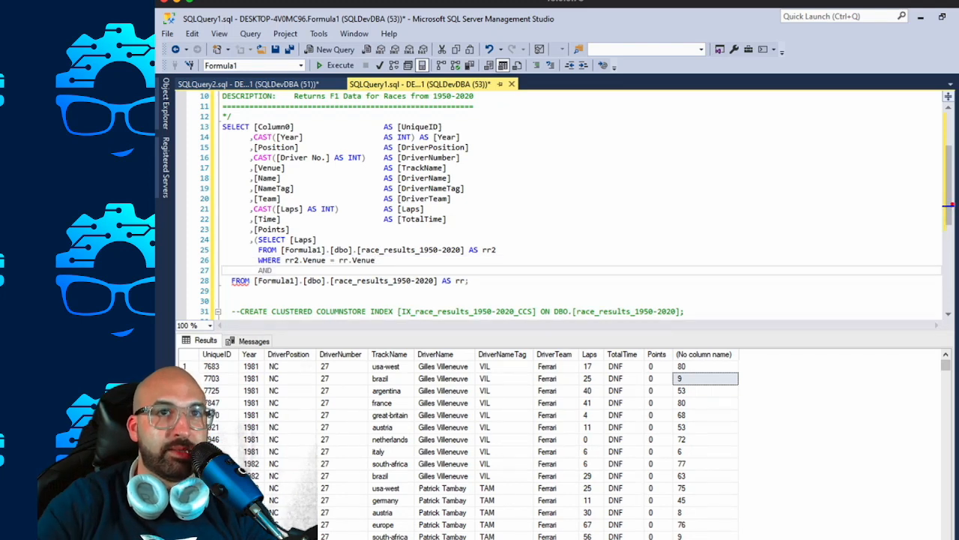
text( rr2.Y)
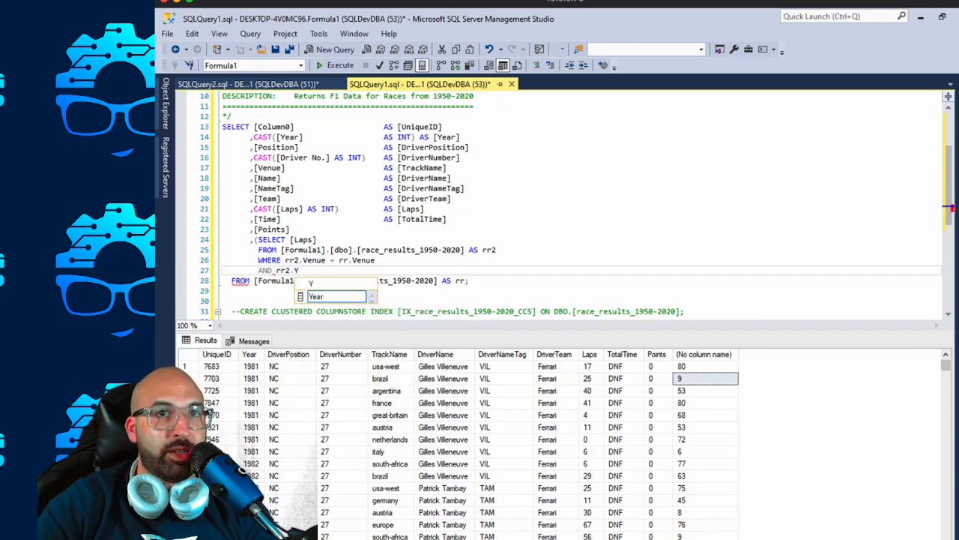
key(BackSpace)
text([Year)
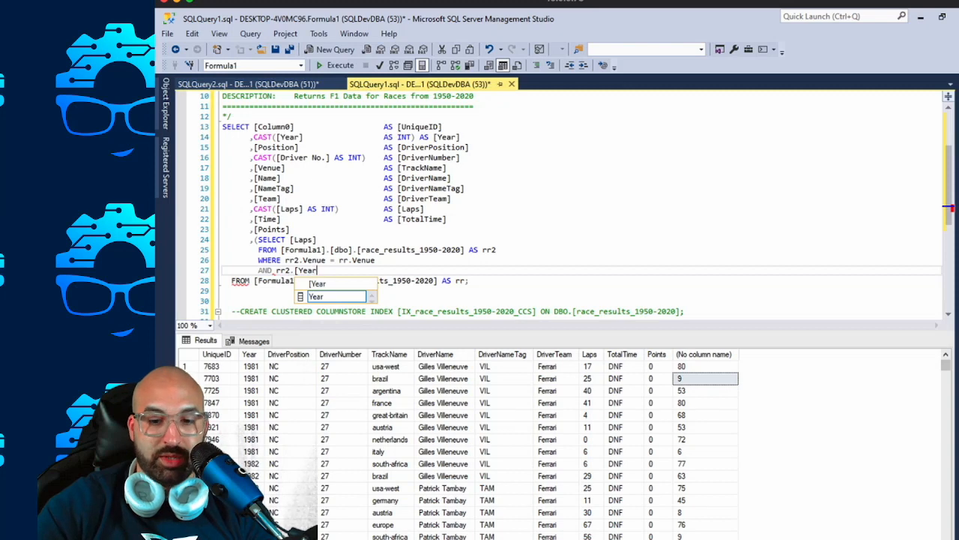
text(])
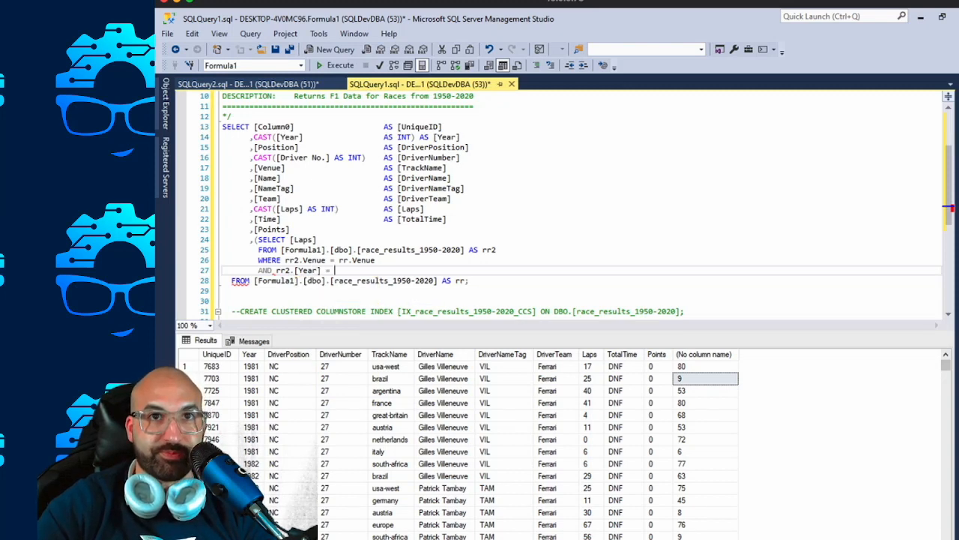
text( =)
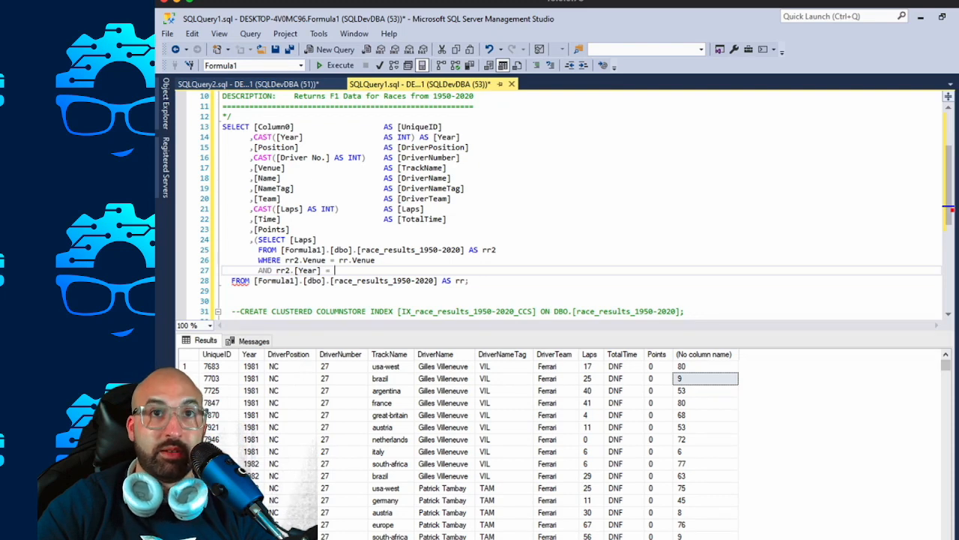
text( [2)
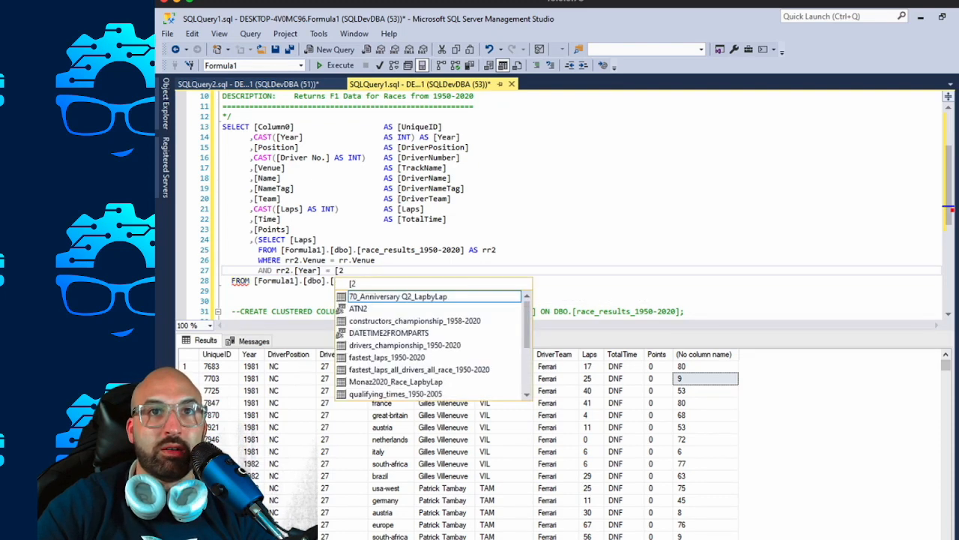
key(BackSpace)
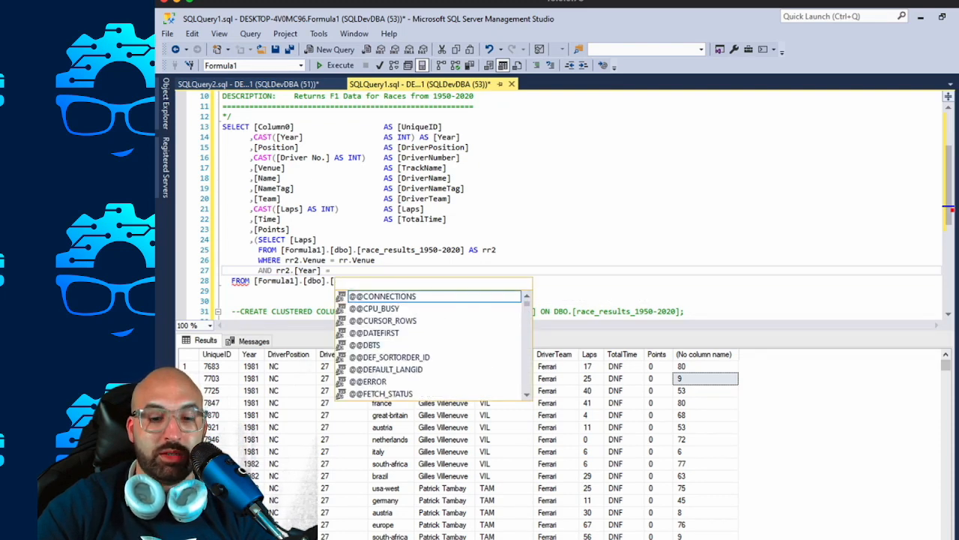
key(BackSpace)
text(rr.)
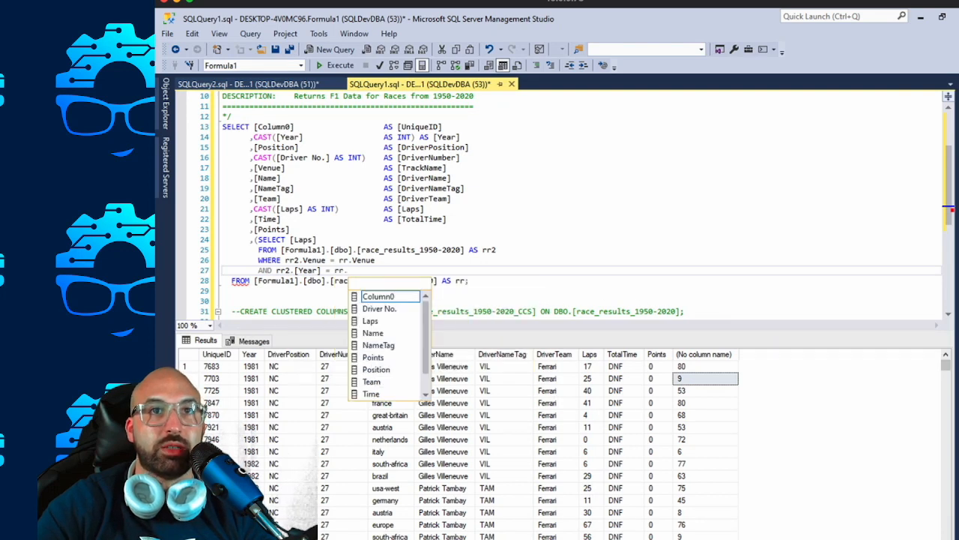
text([Year)
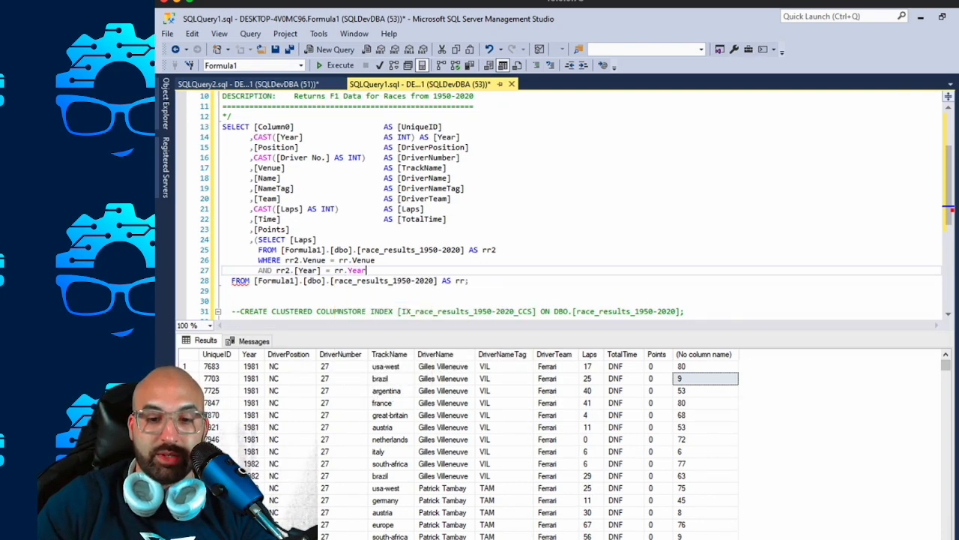
text(])
Enclose the outer query's Year reference in square brackets so it reads rr.[Year].
key(Left)
key(Left)
key(Left)
key(Left)
key(Left)
text([)
key(Right)
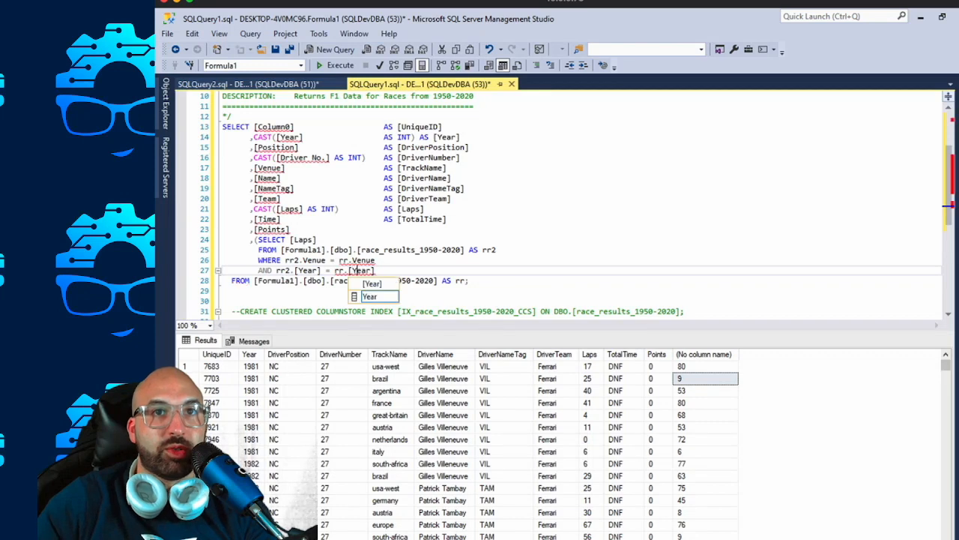
key(End)
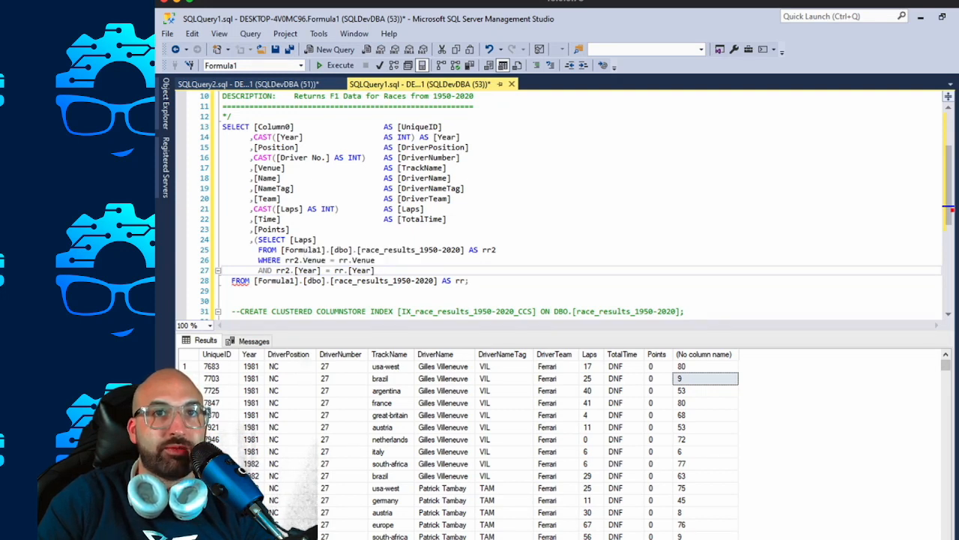
Add a third subquery condition, AND rr2.[Position] = 1, and close the subquery's parenthesis.
key(Return)
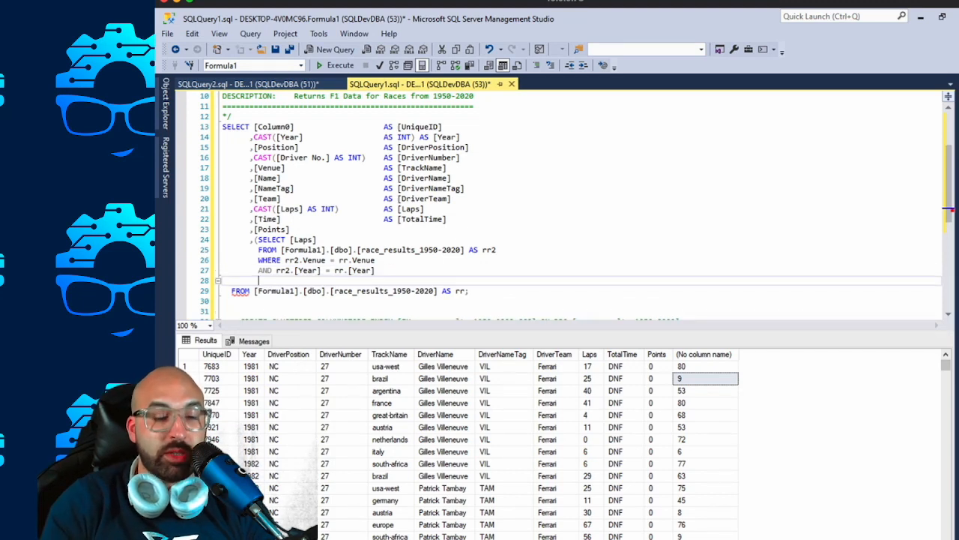
text(AND)
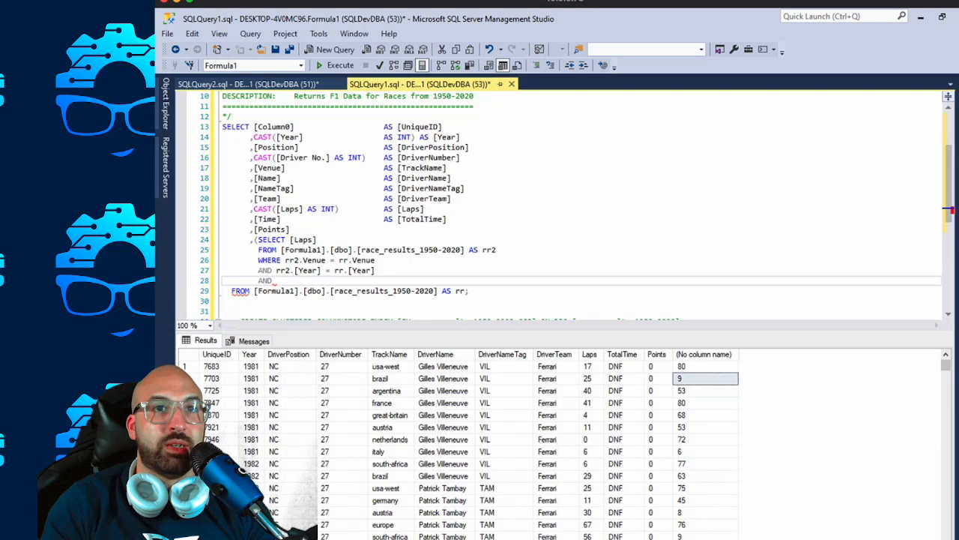
text( DriverPosi)
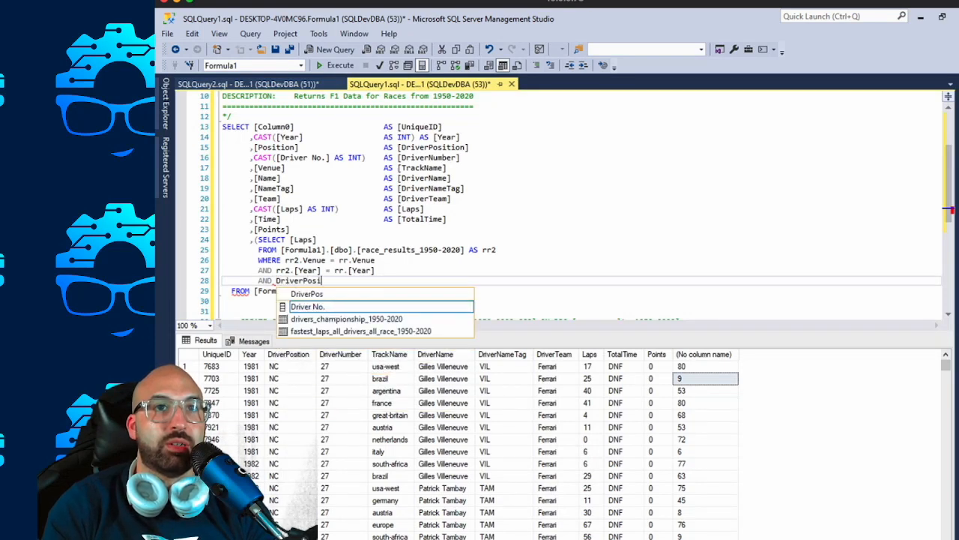
key(ctrl+BackSpace)
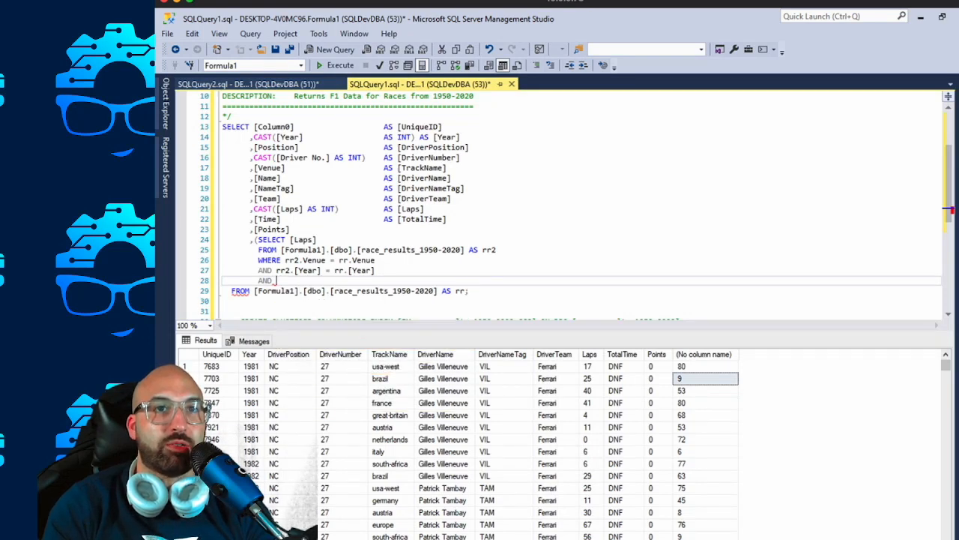
text(rr2.driver)
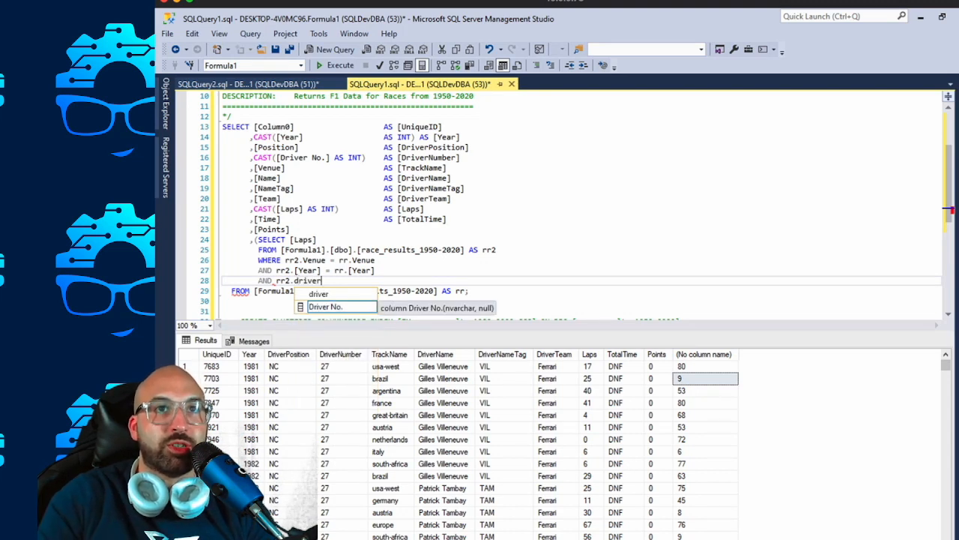
double_click(276, 148)
key(ctrl+c)
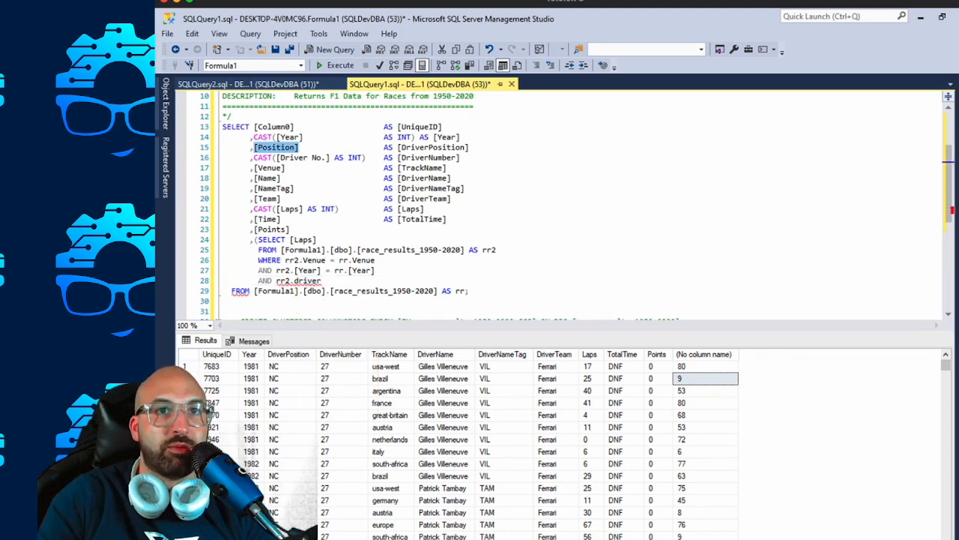
double_click(307, 280)
key(ctrl+v)
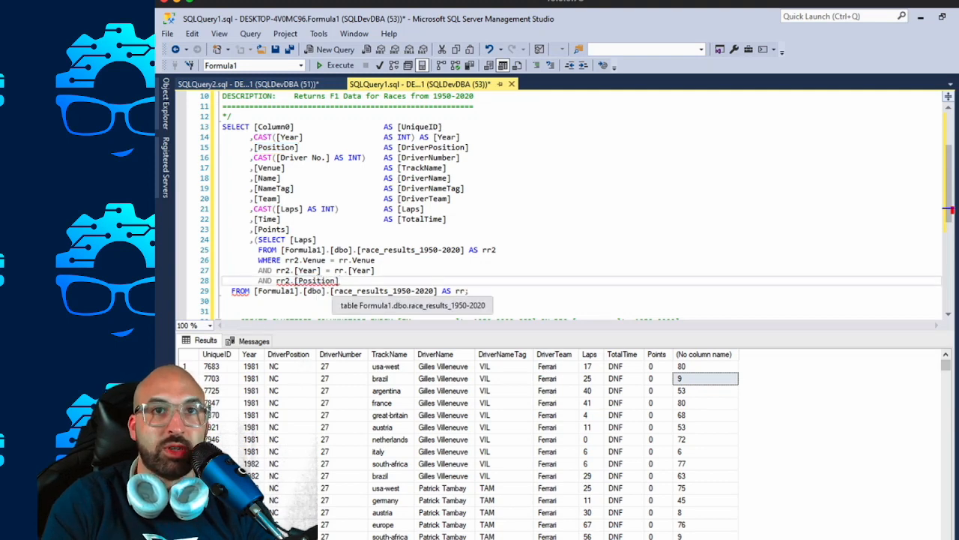
text(= 1)
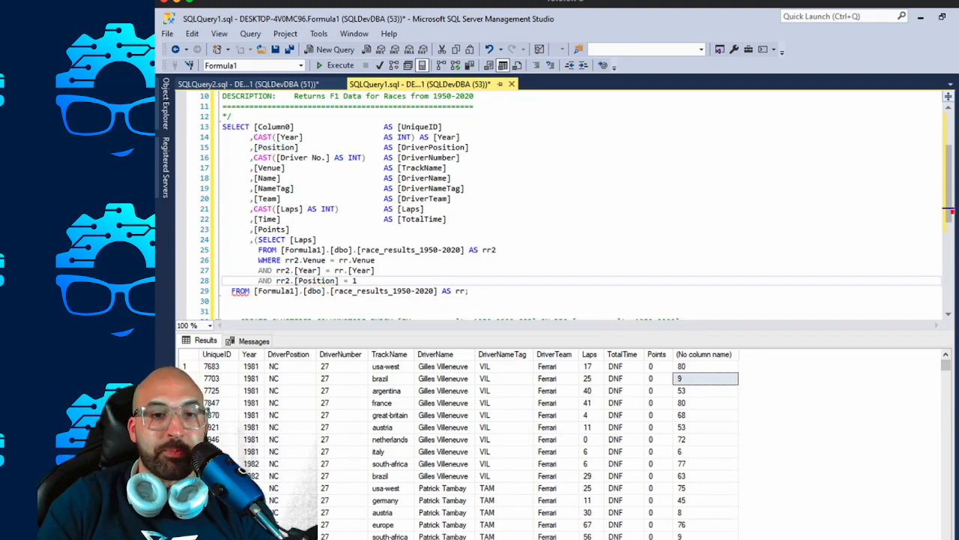
text())
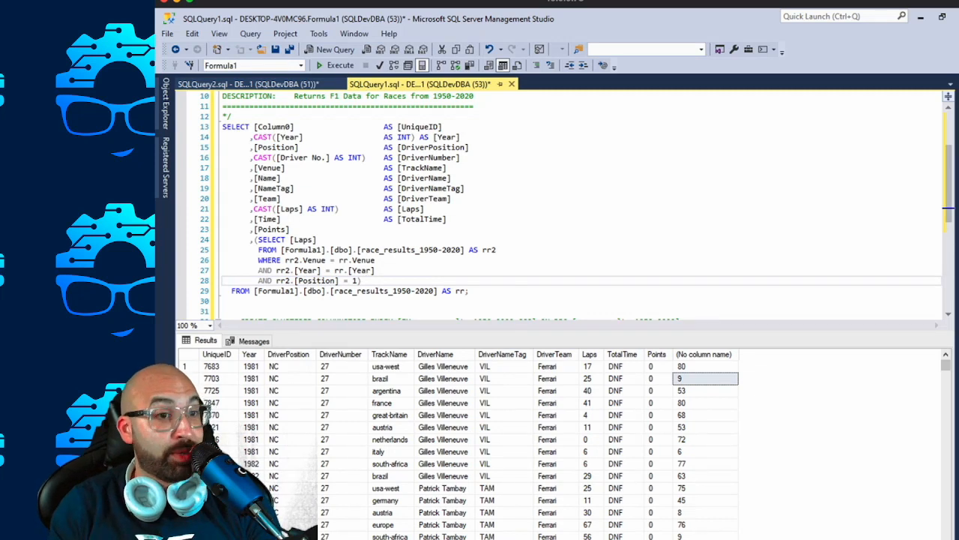
Alias the subquery column AS [TotalRaceLaps] and align its AS with the other column aliases.
text(AS)
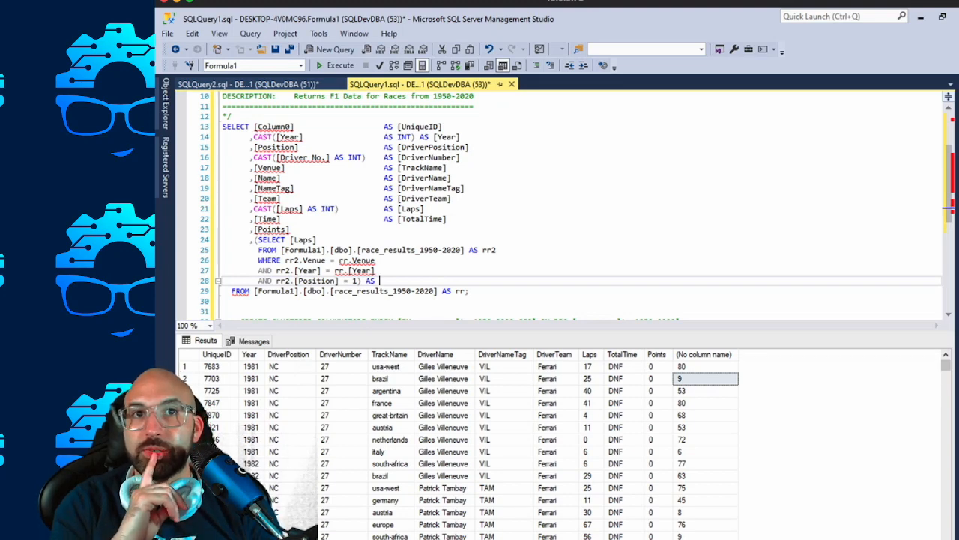
text( [)
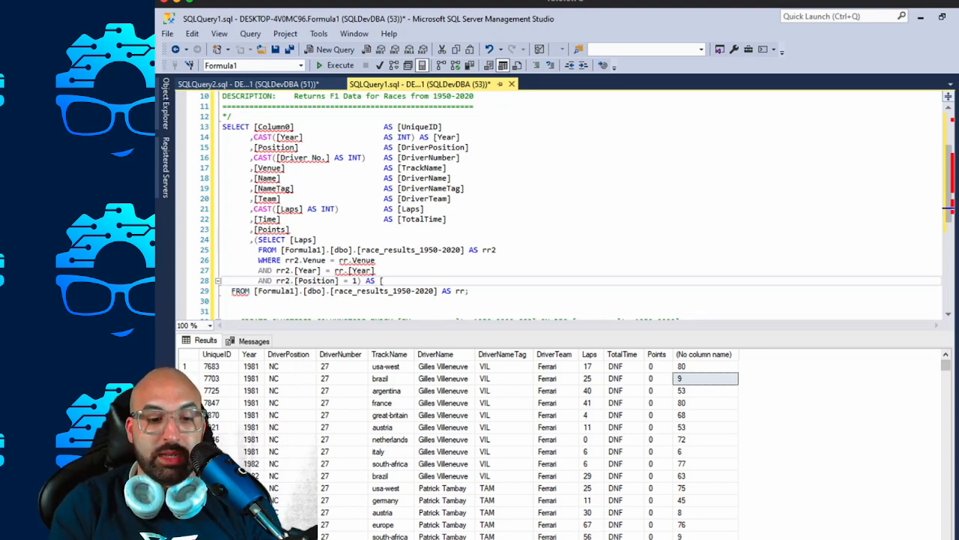
text(Laps)
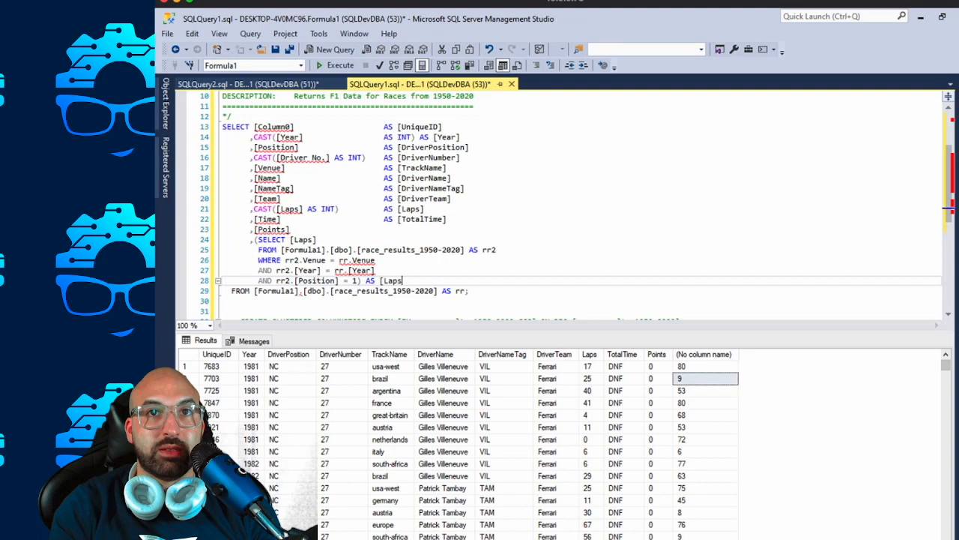
key(BackSpace)
key(BackSpace)
key(BackSpace)
key(BackSpace)
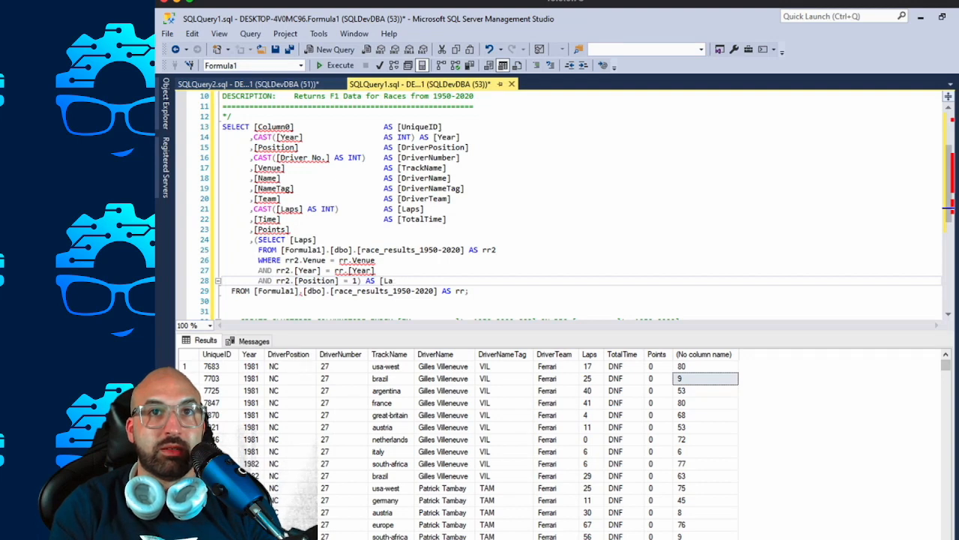
text(TotalRac)
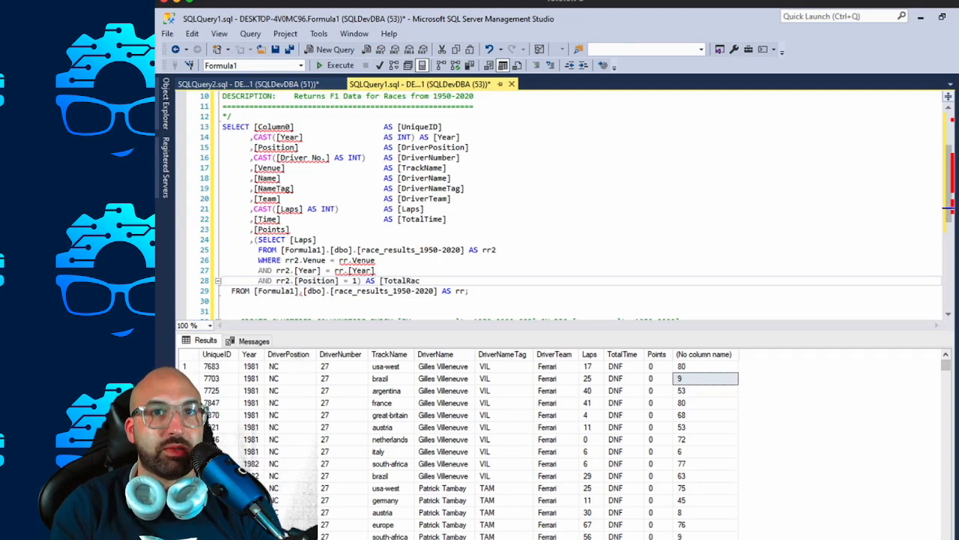
text(eLaps])
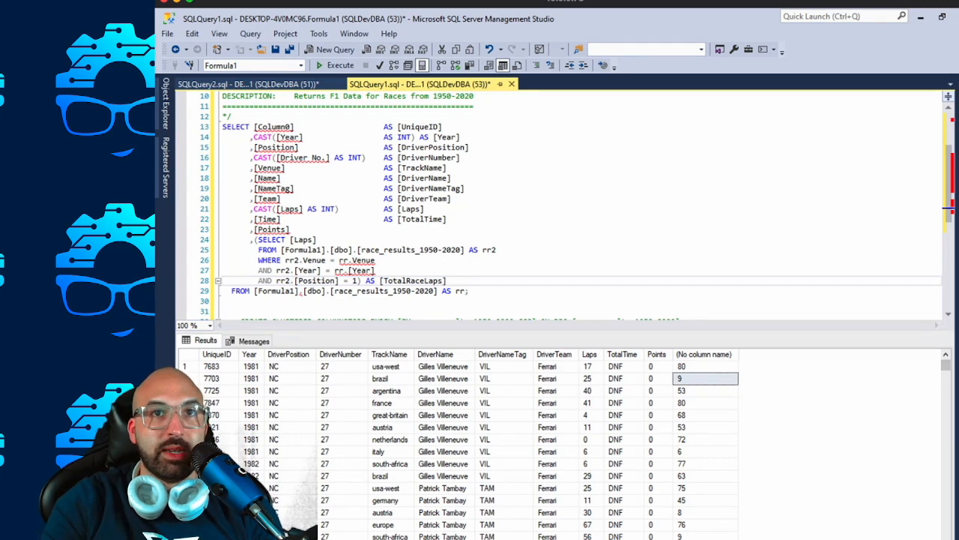
click(366, 280)
key(Tab)
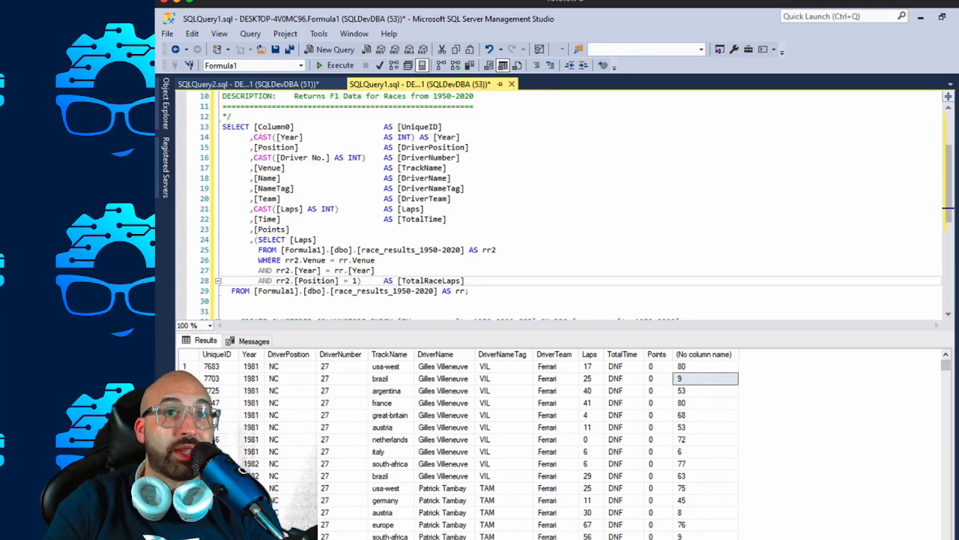
Run the complete SELECT statement, from its first column through the final FROM line with alias rr.
drag(469, 290, 223, 126)
key(F5)
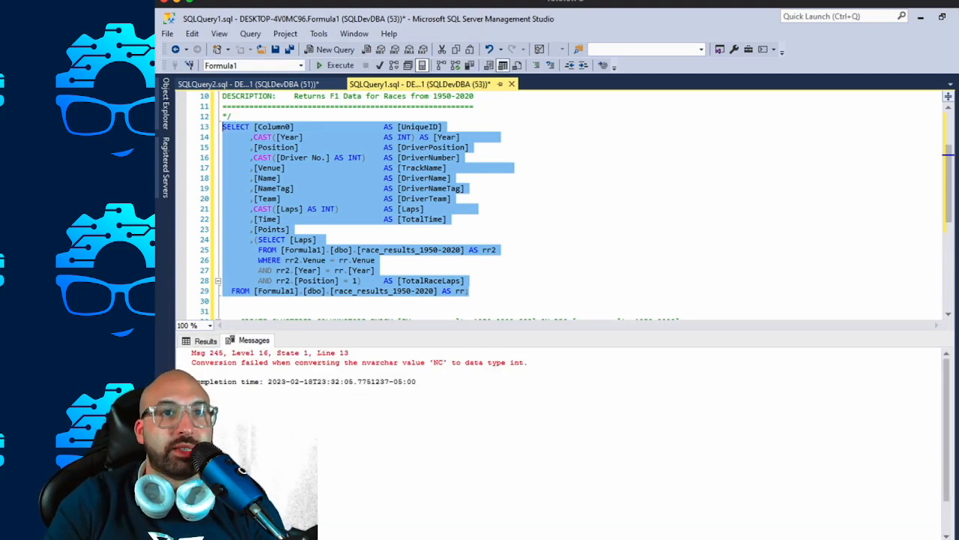
click(322, 229)
click(317, 291)
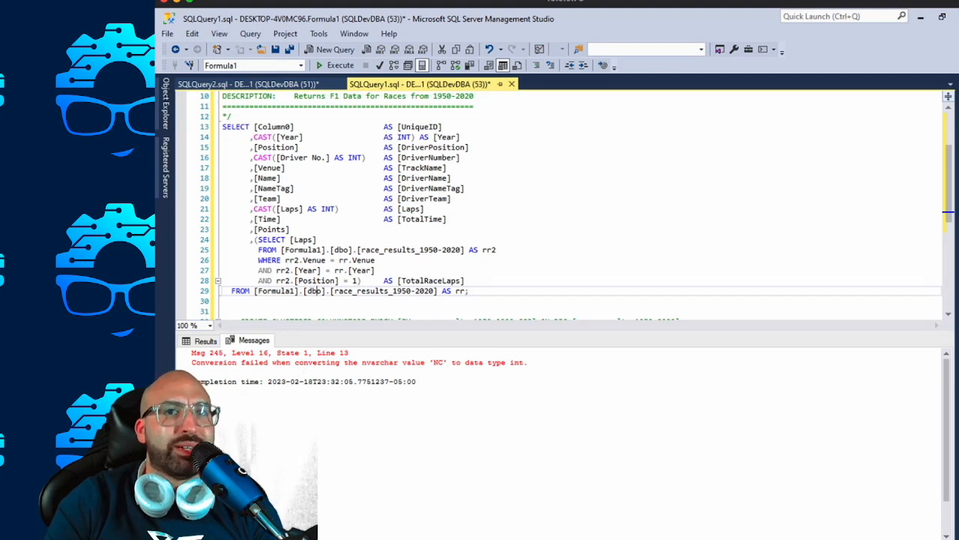
Wrap the subquery's rr2.[Position] as REPLACE(rr2.[Position],'NC',0) before = 1, and run the complete SELECT statement.
click(375, 270)
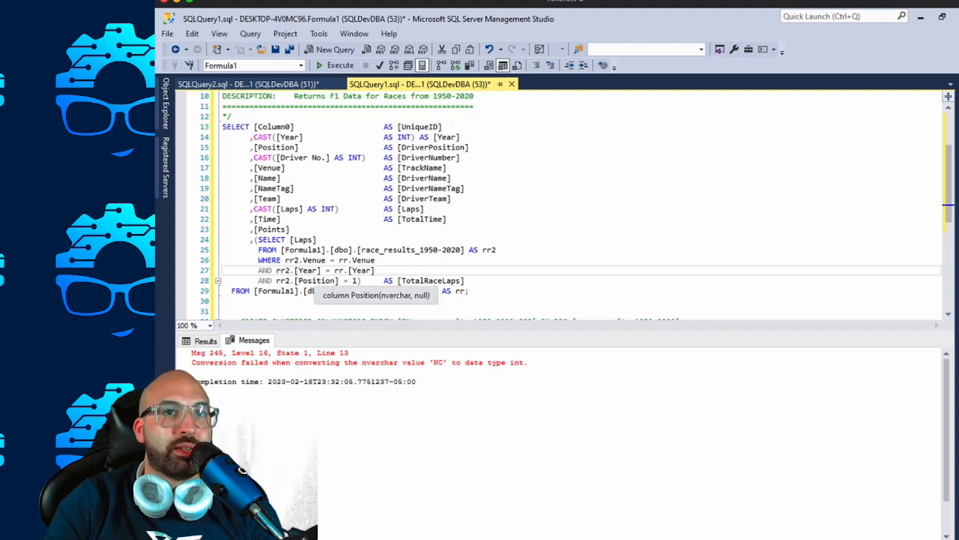
click(276, 281)
mouse_move(330, 281)
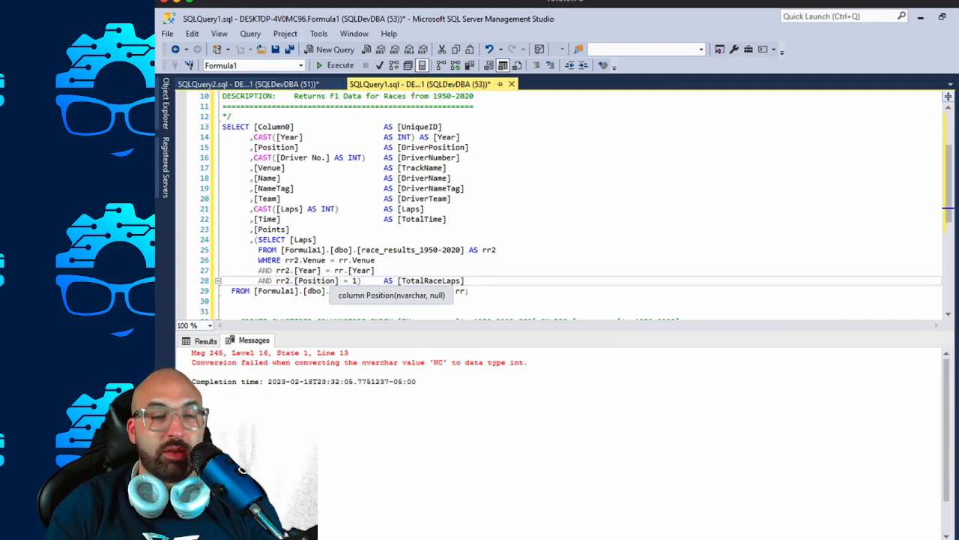
text(REPLACE()
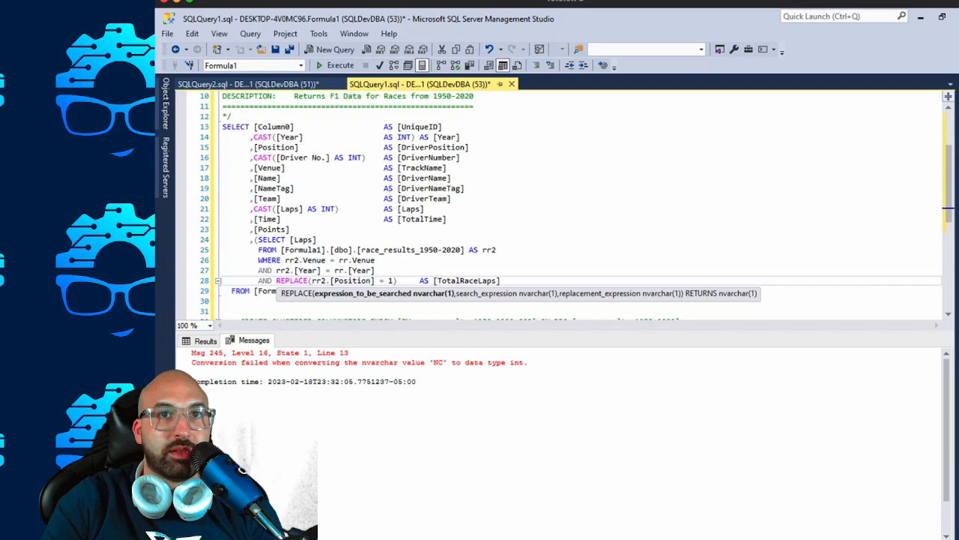
click(375, 281)
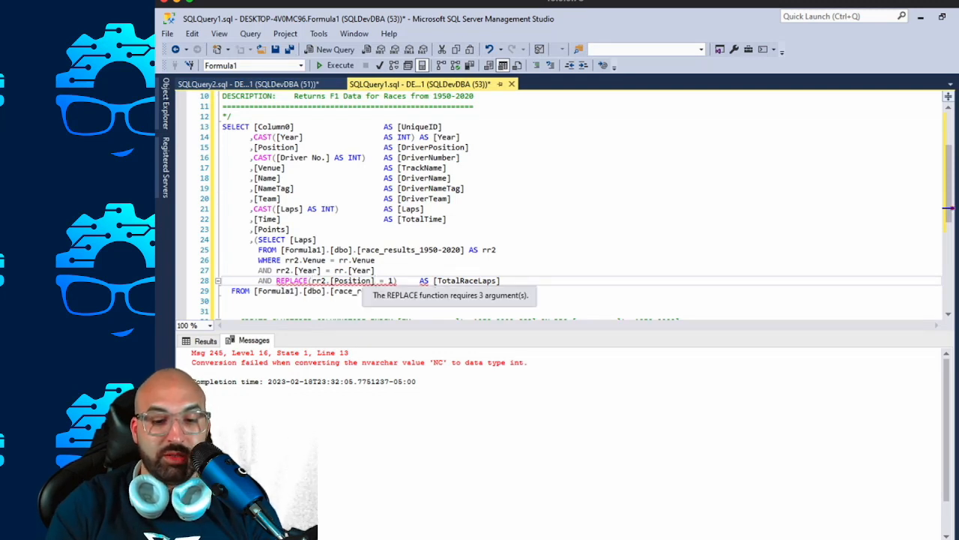
text(,'NC')
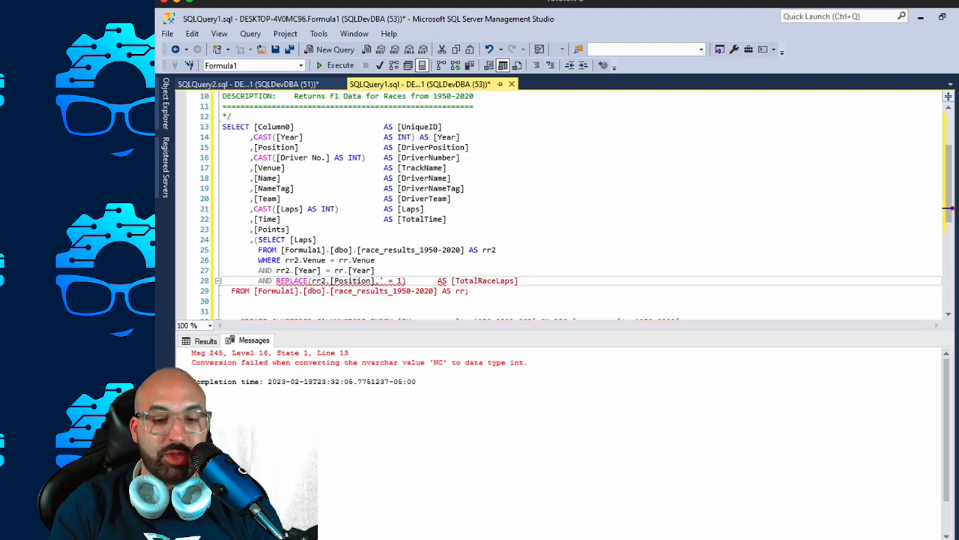
text(,0))
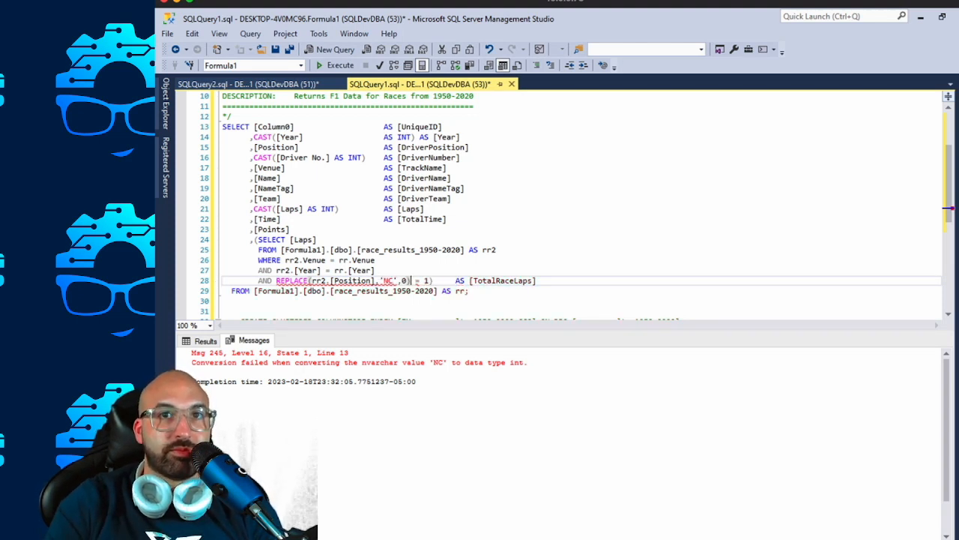
drag(469, 291, 223, 127)
key(F5)
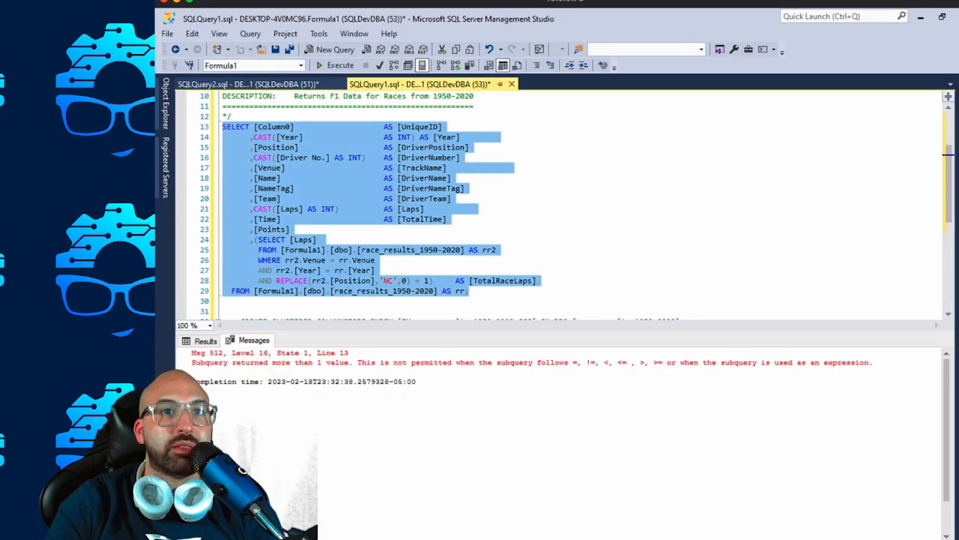
Wrap the subquery's selected column in an aggregate so it reads SELECT MAX([Laps]).
click(319, 241)
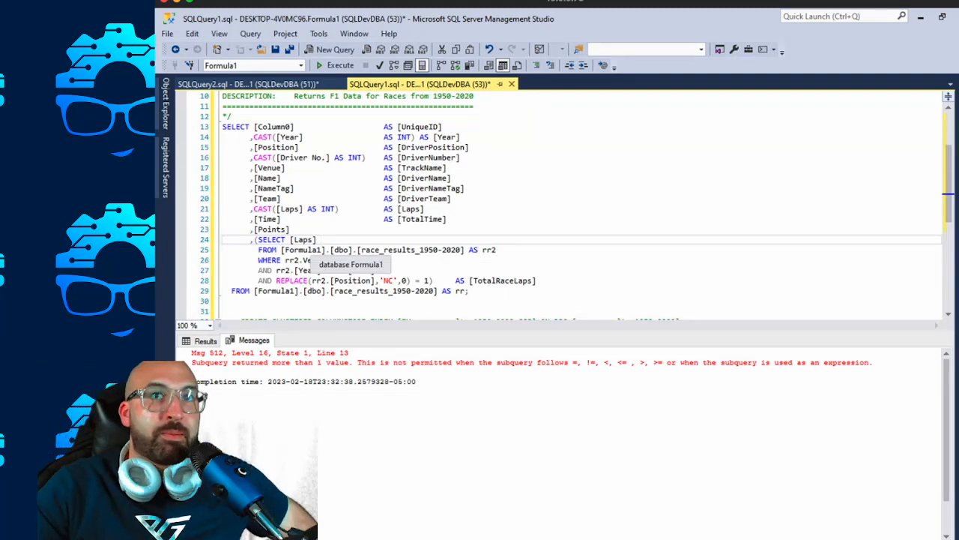
click(384, 250)
double_click(362, 260)
drag(349, 271, 374, 270)
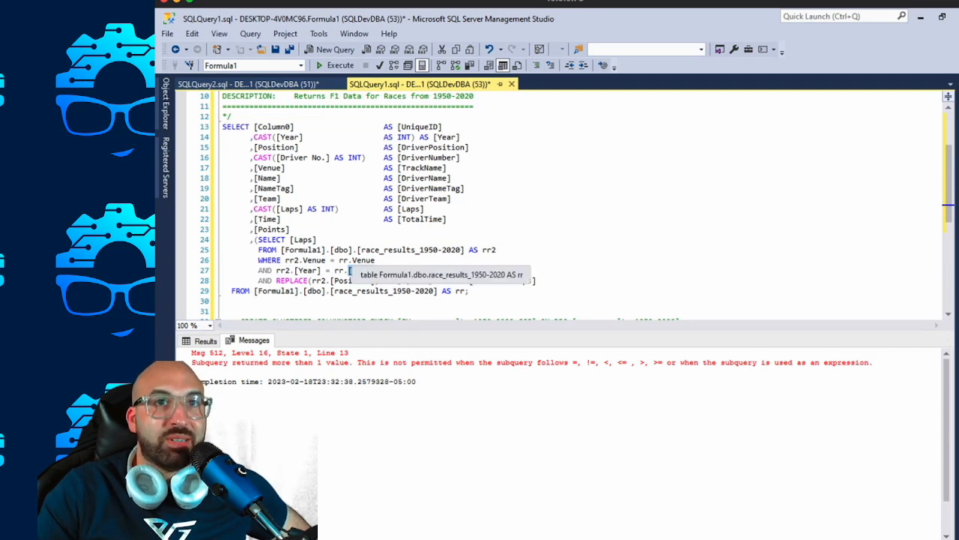
click(291, 240)
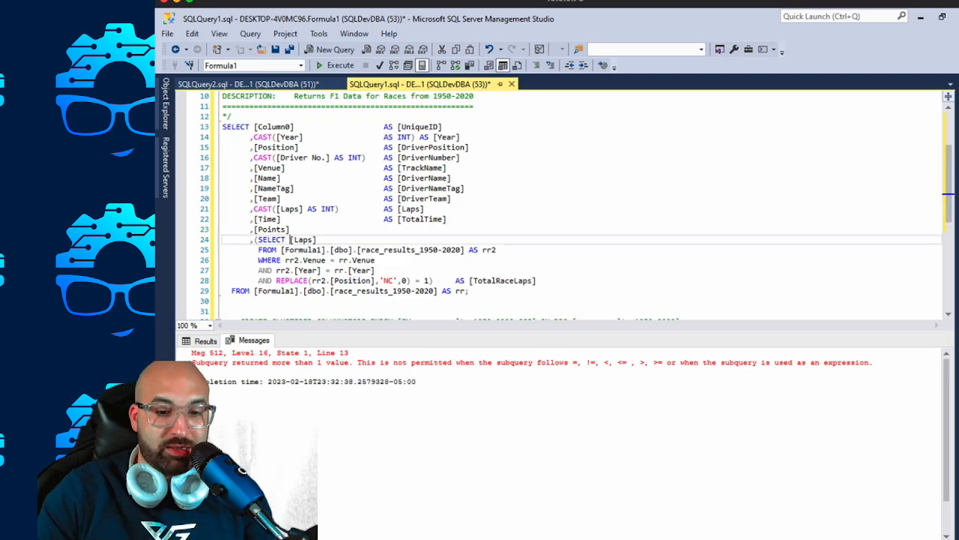
text(MAX()
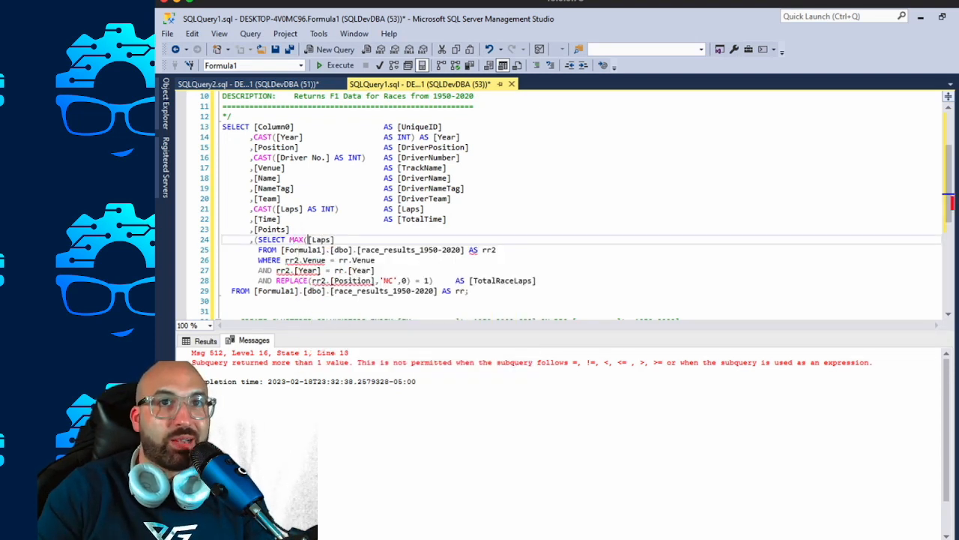
text())
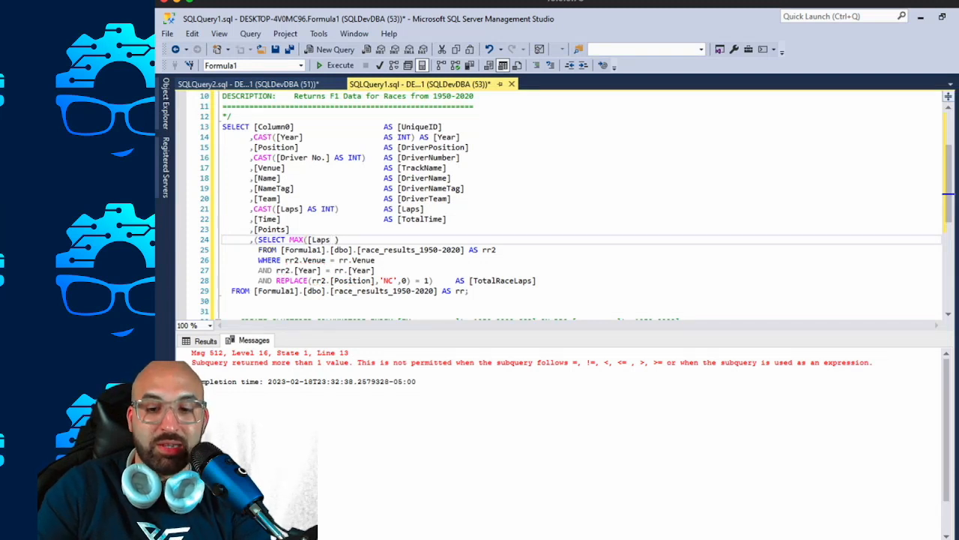
key(BackSpace)
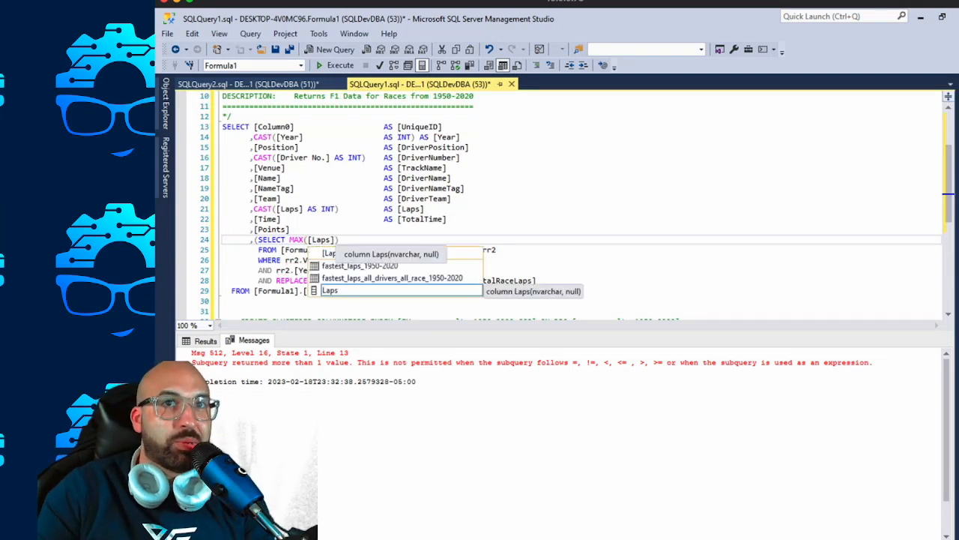
Run the complete SELECT statement with the MAX([Laps]) subquery.
click(294, 229)
drag(470, 290, 223, 127)
key(F5)
click(388, 209)
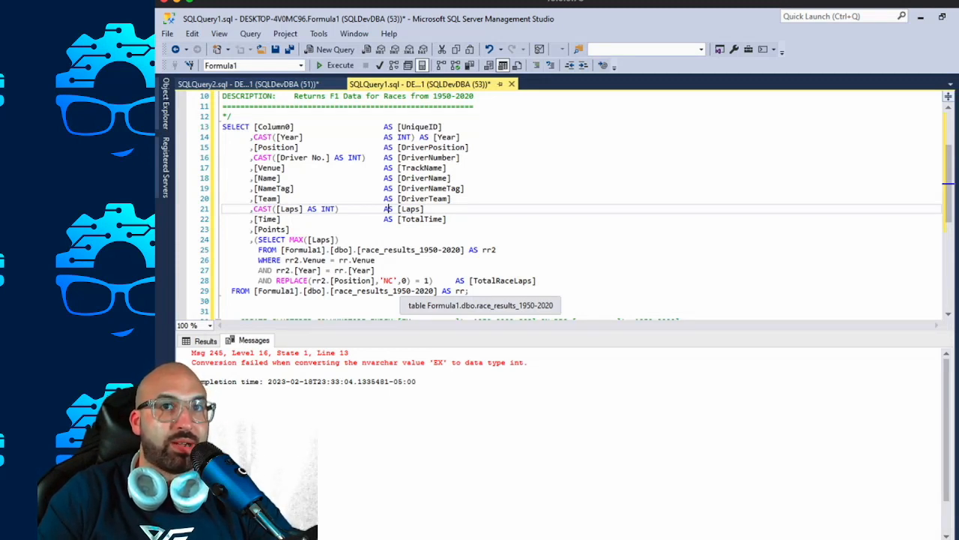
Below the main query, start a SELECT DISTINCT query with the line FROM [Formula1].[dbo].[race_results_1950-2020].
click(376, 281)
drag(376, 280, 312, 280)
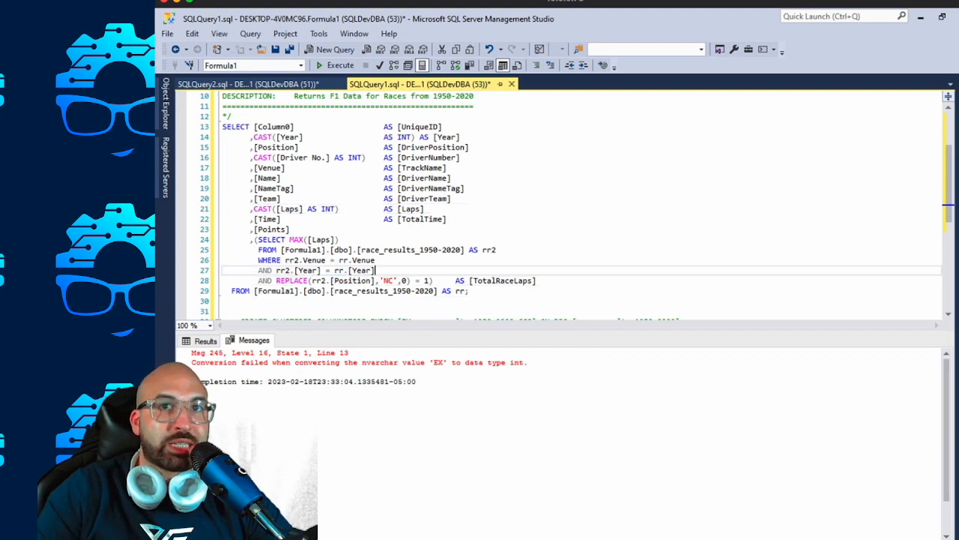
drag(464, 250, 281, 250)
key(ctrl+c)
drag(376, 281, 312, 281)
click(471, 290)
key(Return)
key(Return)
key(Return)
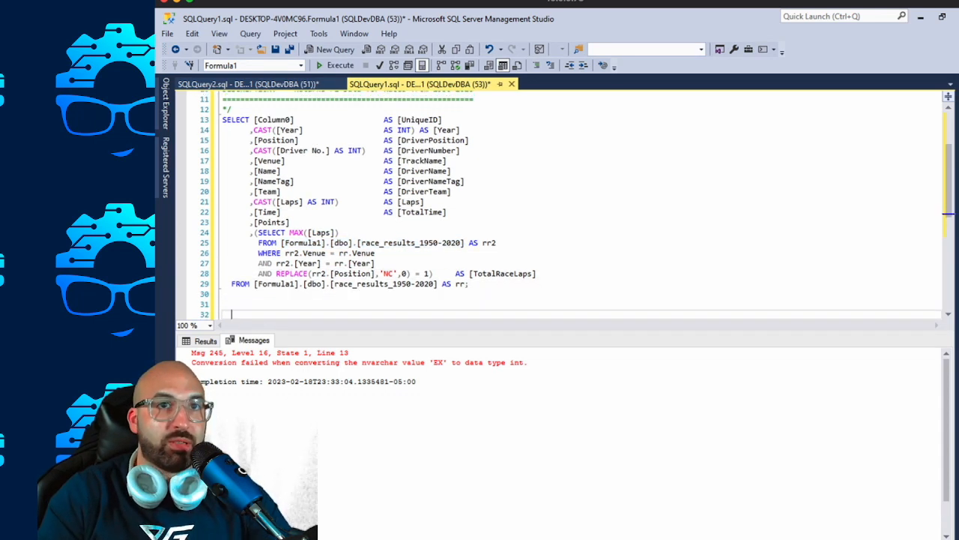
text(SELECT)
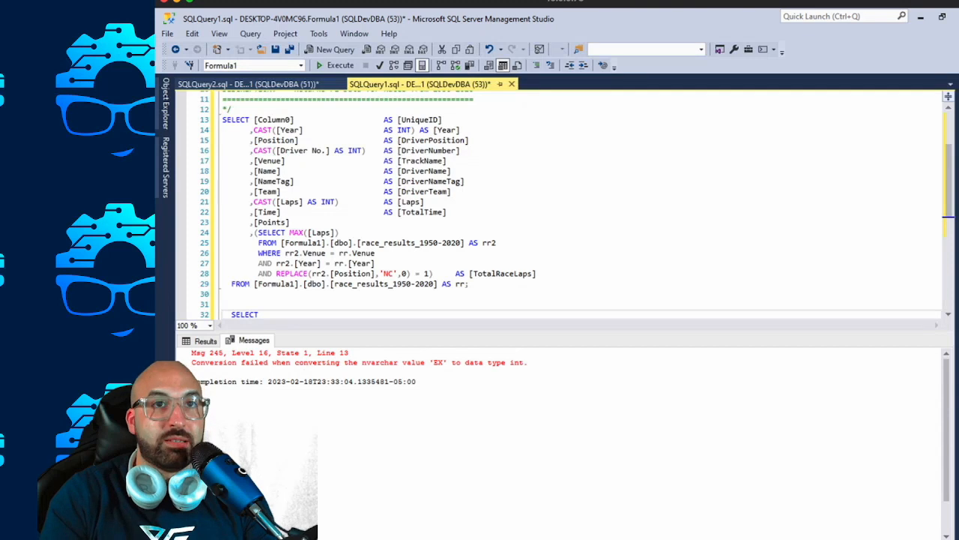
text( DISTINCT)
key(Return)
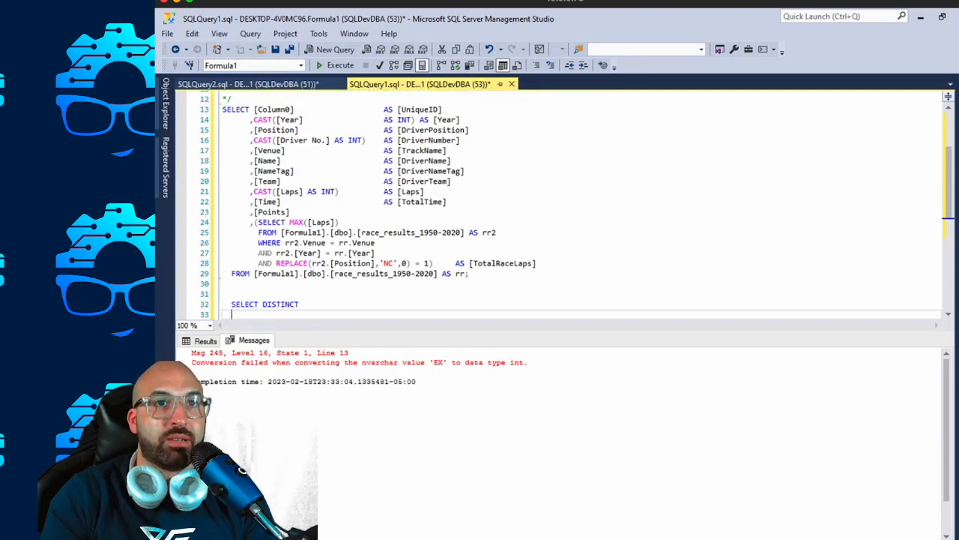
text(FROM)
key(ctrl+v)
Copy [Position] from the subquery condition into the SELECT DISTINCT query as its column and run only that query.
click(334, 263)
double_click(334, 264)
key(ctrl+c)
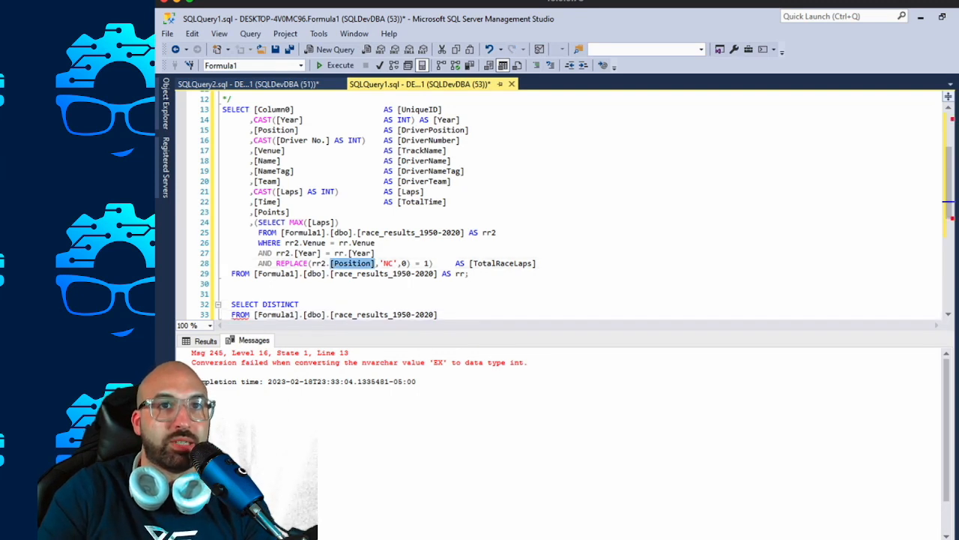
click(304, 304)
key(ctrl+v)
drag(439, 315, 223, 305)
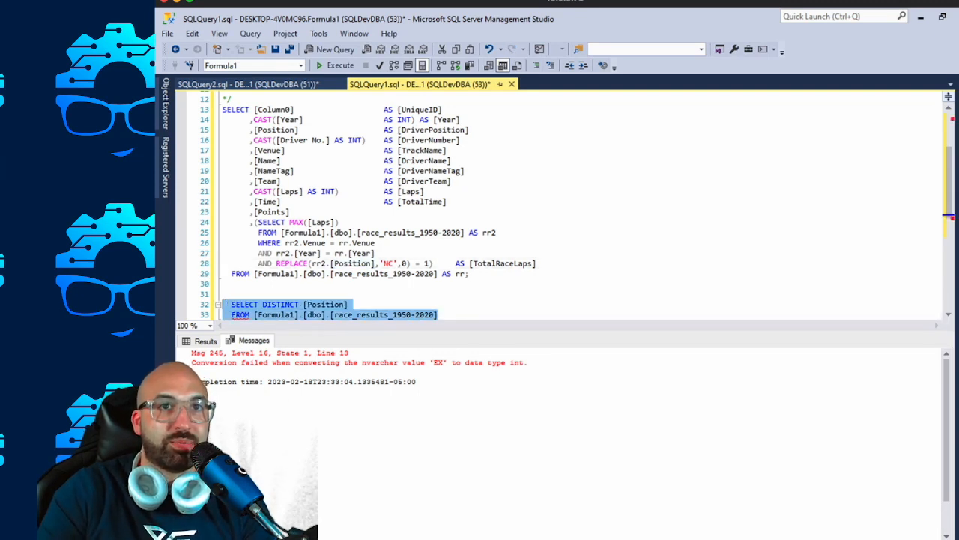
key(F5)
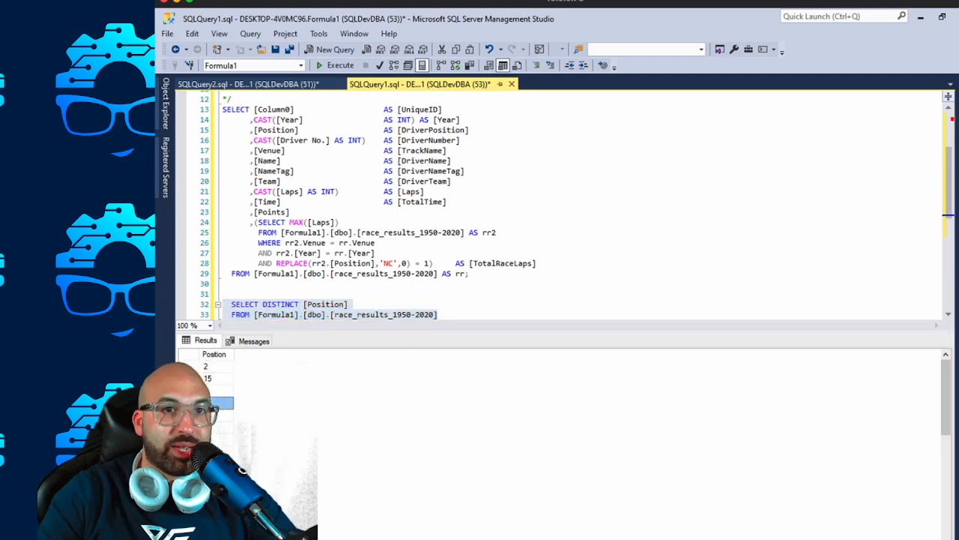
Enlarge the results area and examine the distinct Position values for non-numeric entries.
click(216, 464)
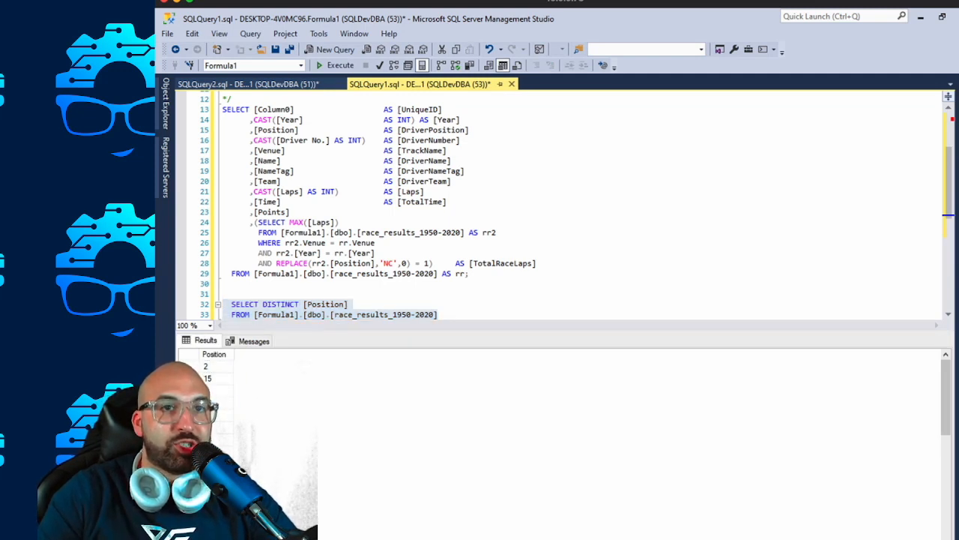
drag(315, 332, 315, 182)
click(216, 360)
click(217, 337)
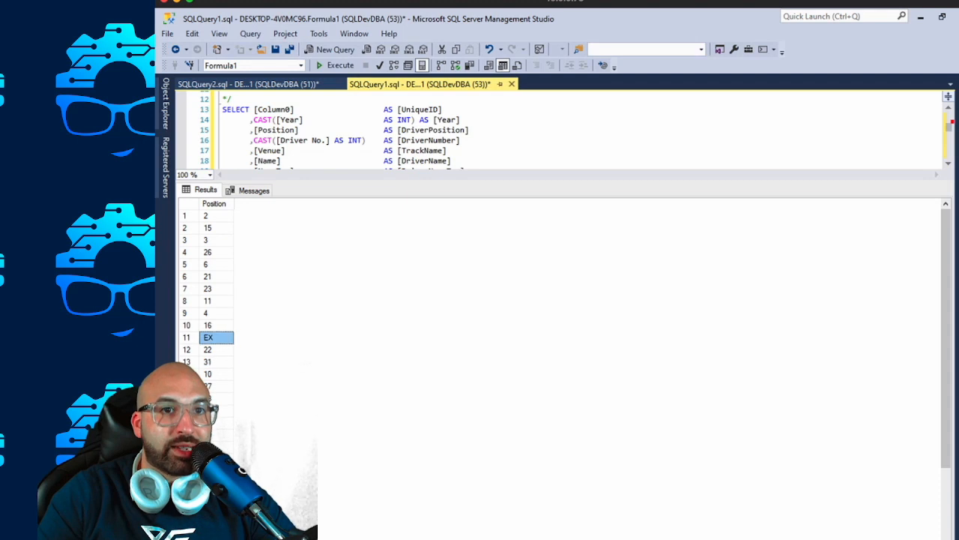
scroll(216, 337, down, 2)
scroll(210, 300, up, 1)
click(217, 483)
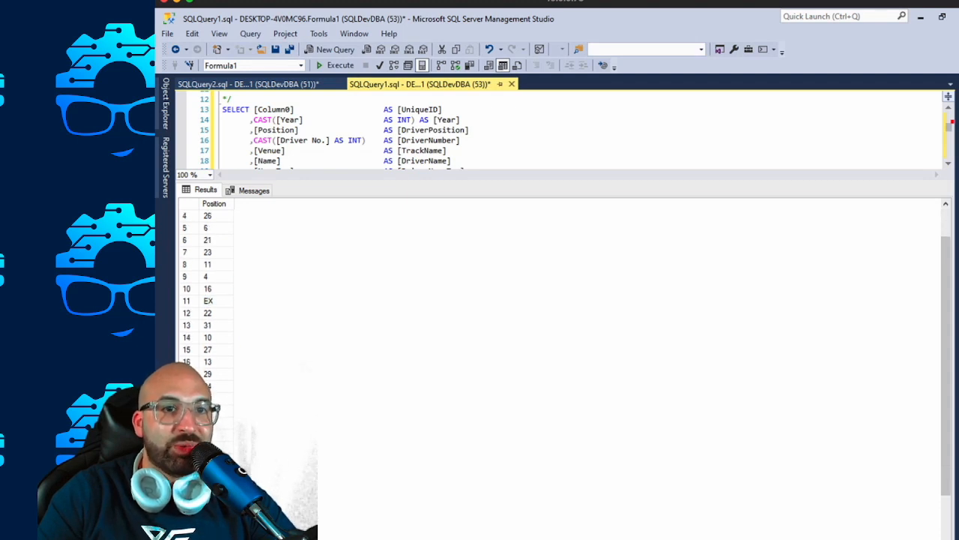
scroll(216, 484, down, 2)
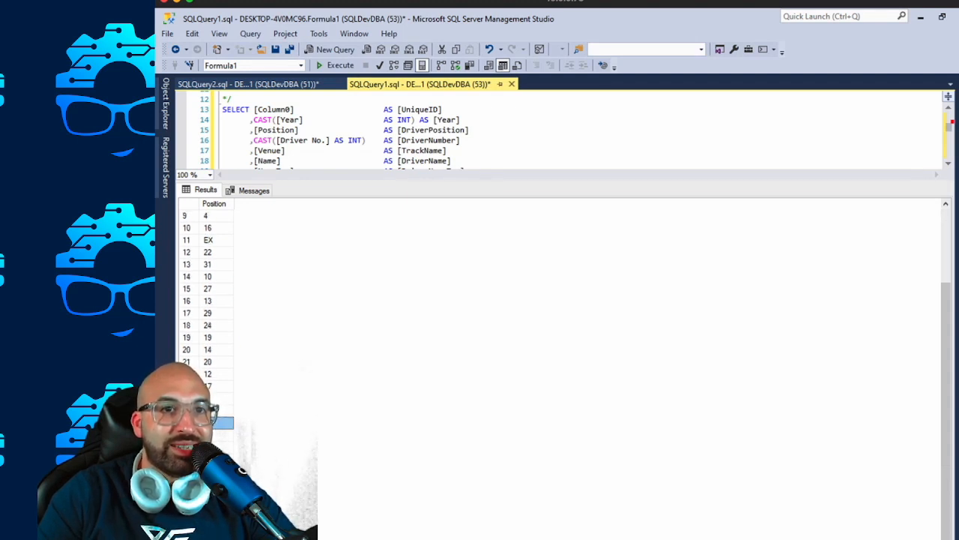
scroll(216, 300, up, 3)
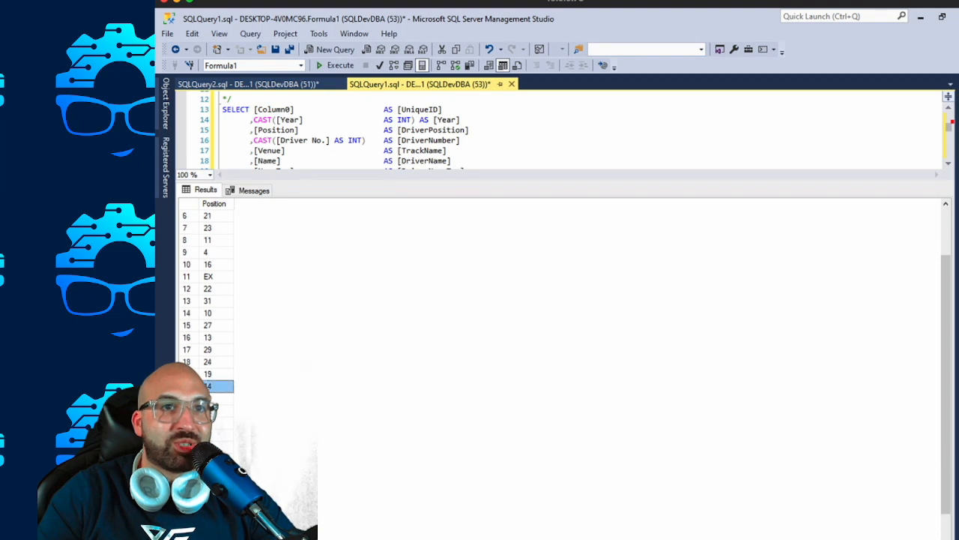
Restore the editor area's height and add TRY_CAST(Position AS INT) as a second column of the SELECT DISTINCT query.
drag(323, 181, 322, 354)
click(360, 284)
click(362, 304)
text(, )
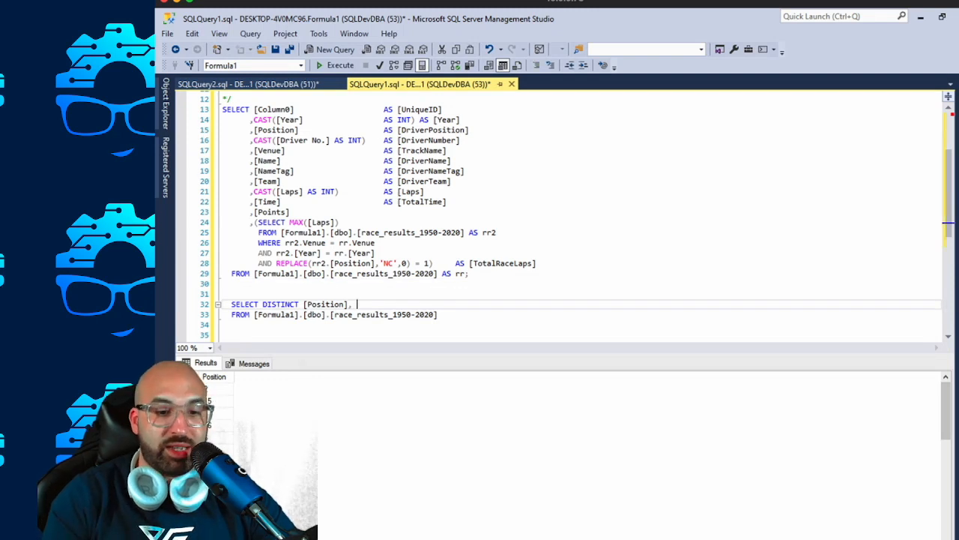
text(TRY_CAS)
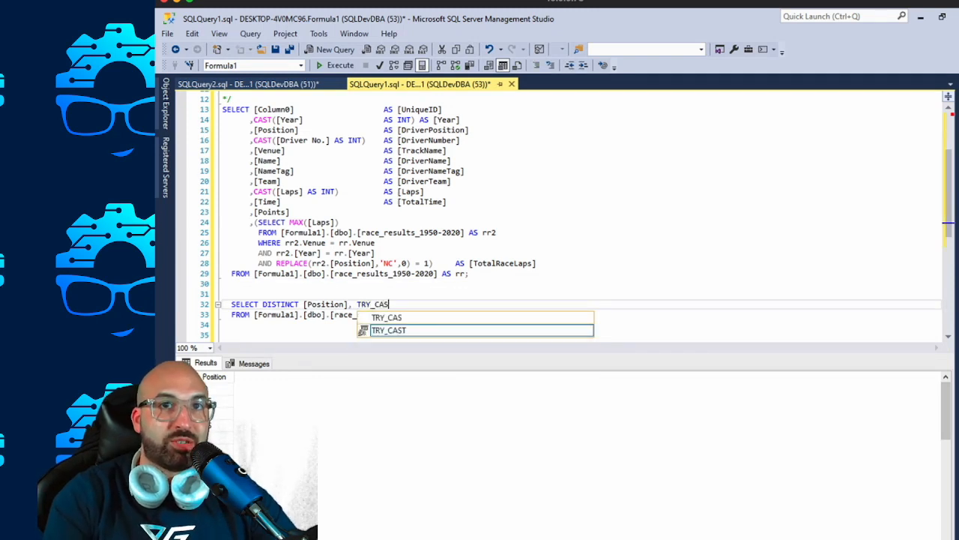
text(T(Position)
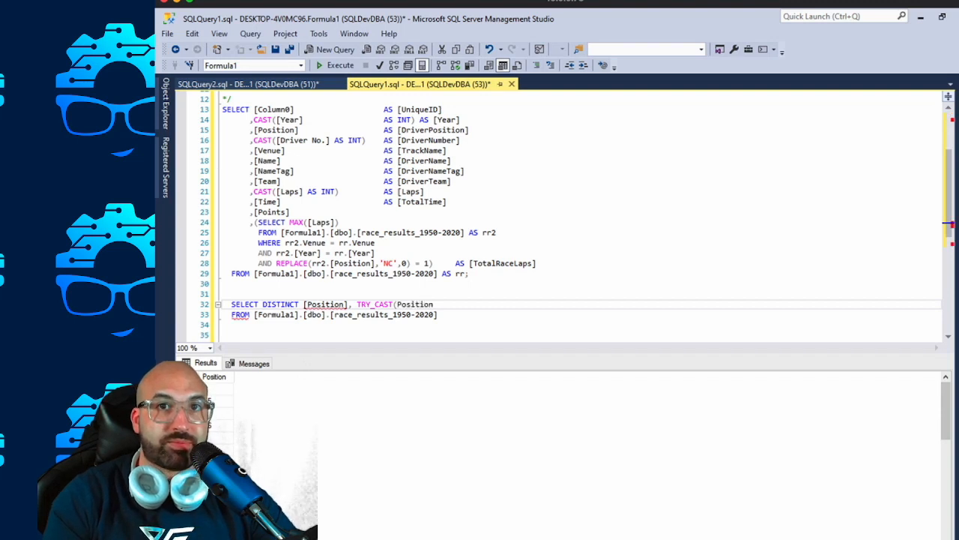
text( AS INT))
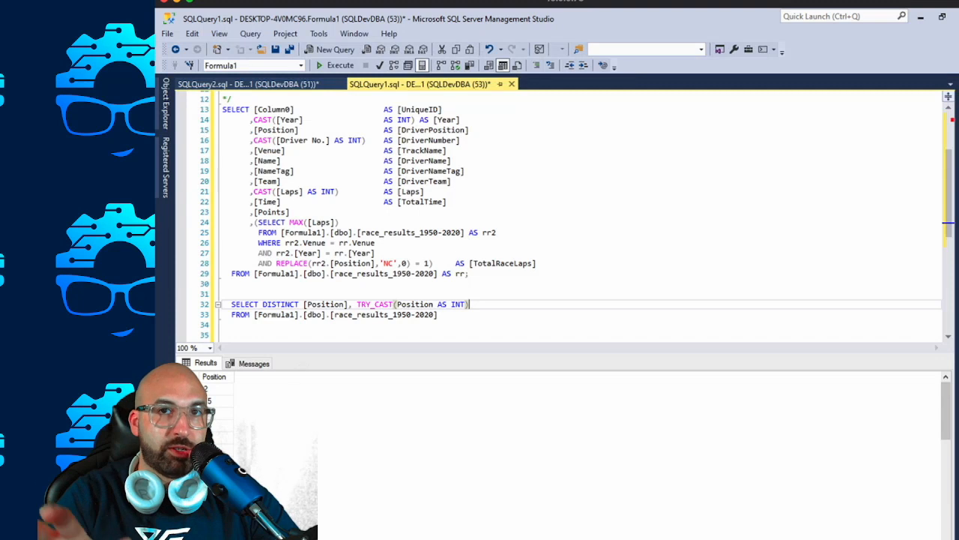
Alias the TRY_CAST column AS PostionFriendly, run only the SELECT DISTINCT query and look through its rows.
text(AS P)
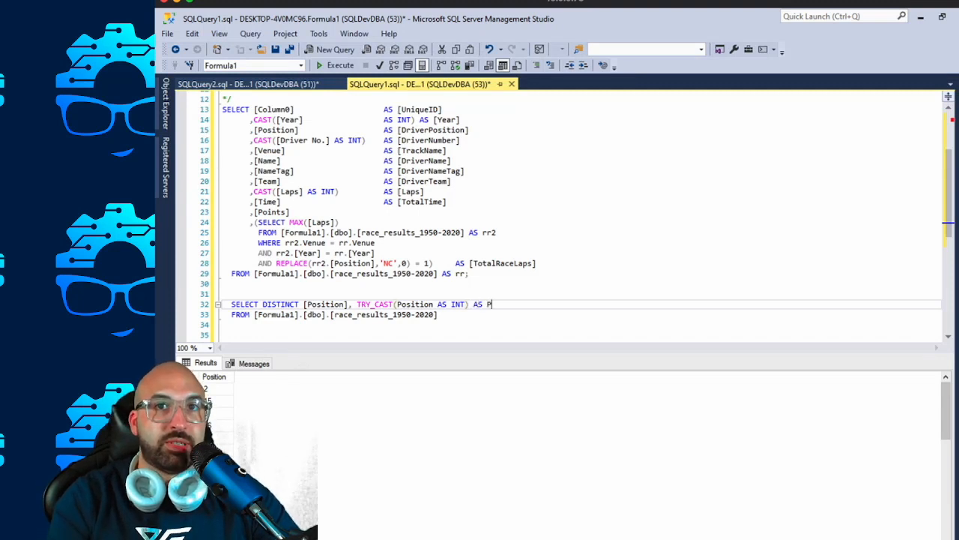
text(ostionFriendly)
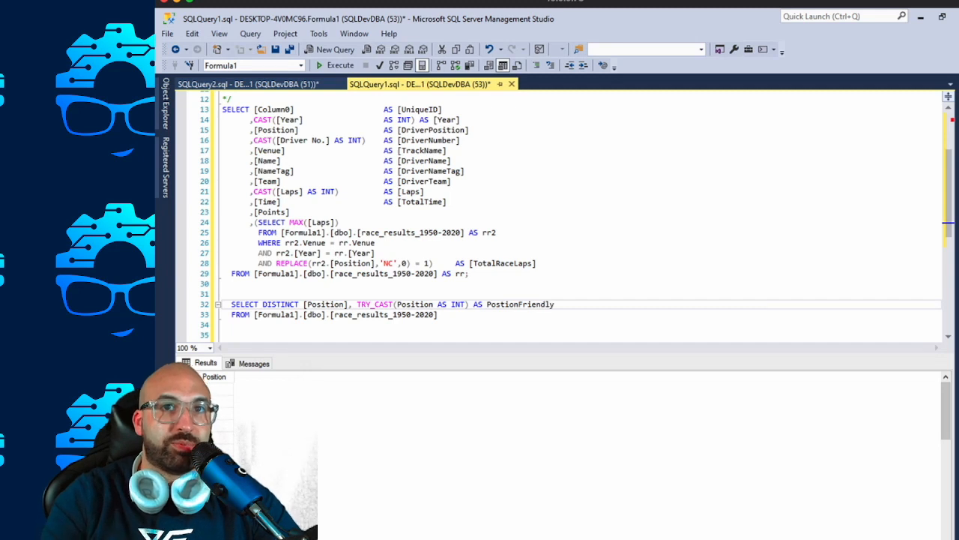
drag(448, 325, 231, 304)
key(F5)
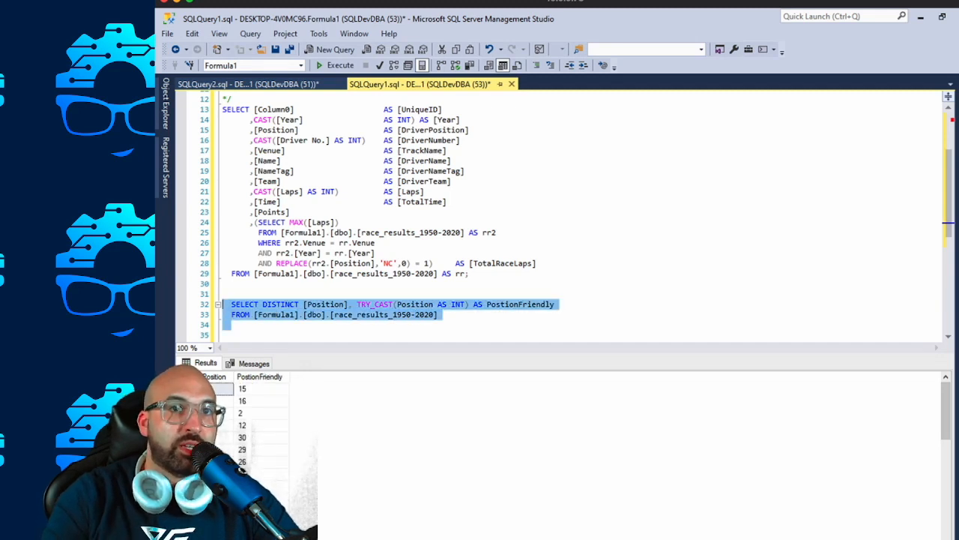
click(260, 449)
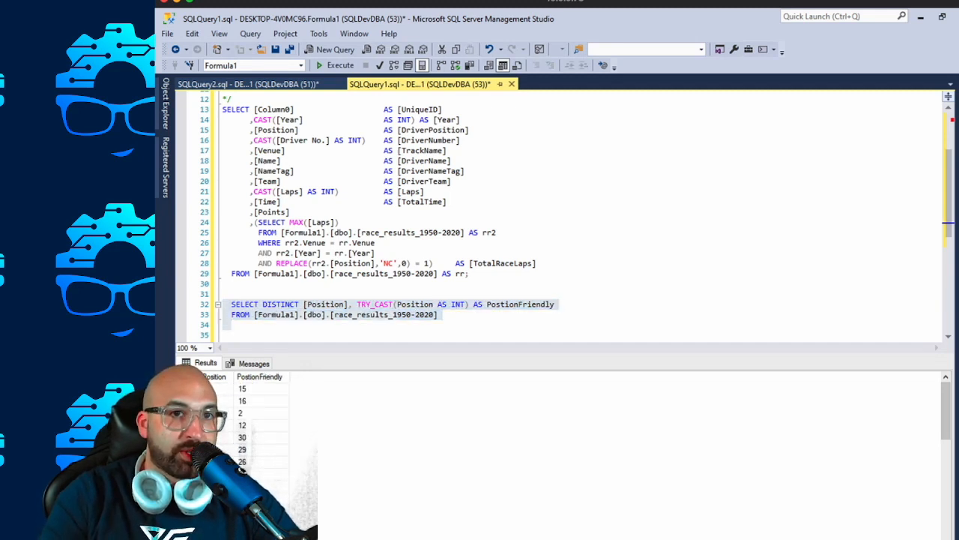
scroll(255, 435, down, 9)
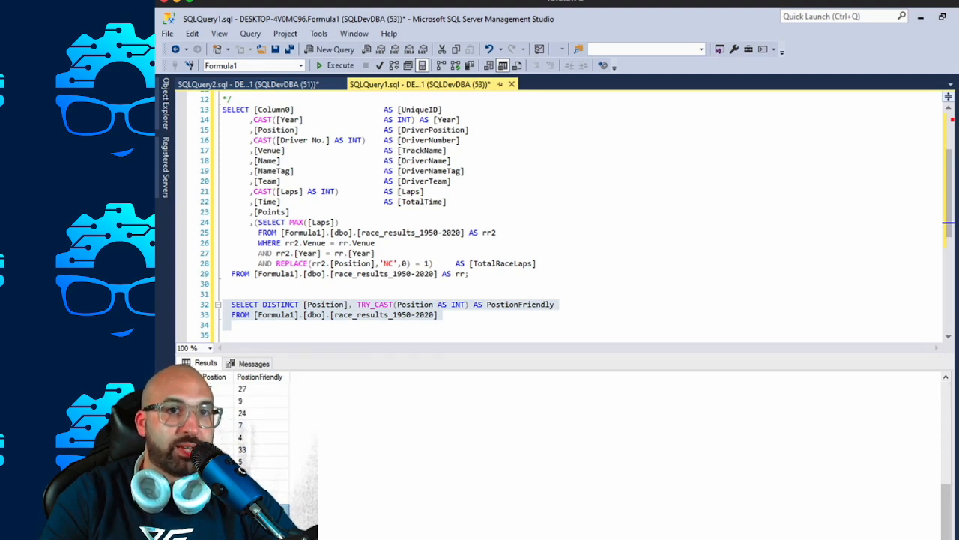
Rewrite the REPLACE condition in the TotalRaceLaps subquery as TRY_CAST(rr2.[Position] AS INT) = 1.
scroll(255, 435, up, 9)
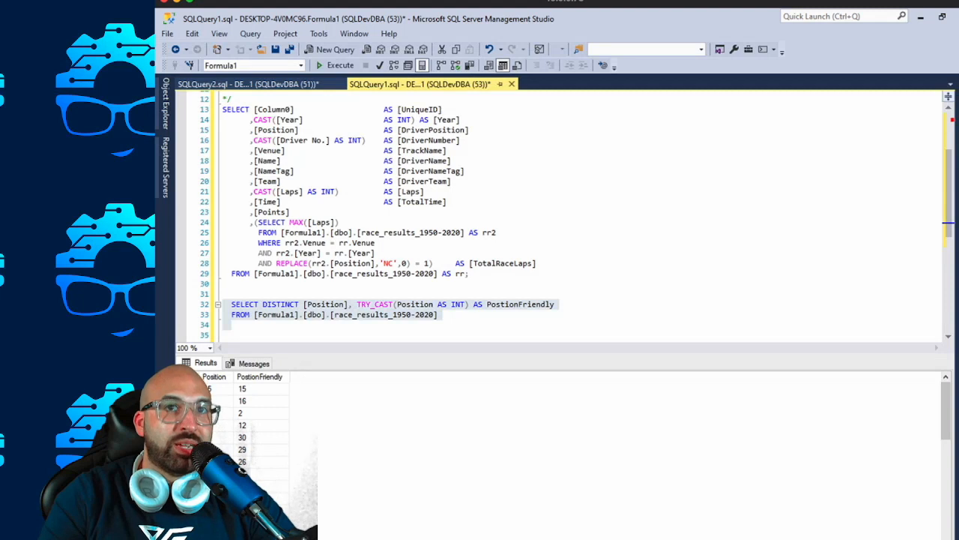
click(272, 263)
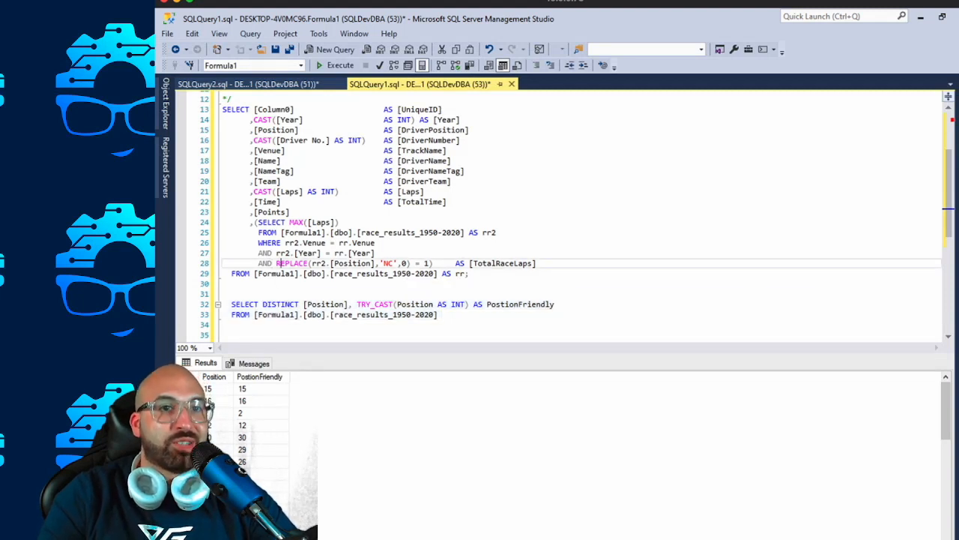
mouse_move(279, 263)
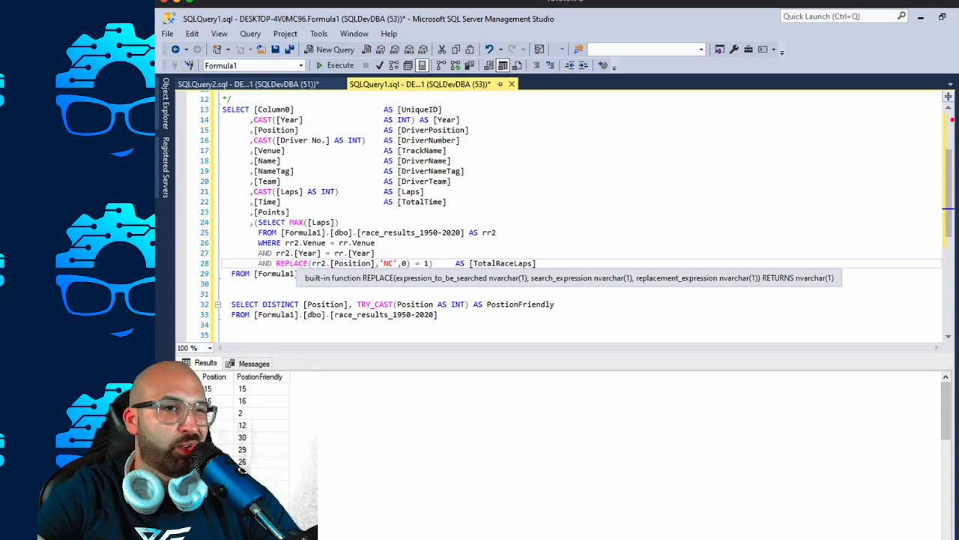
double_click(279, 263)
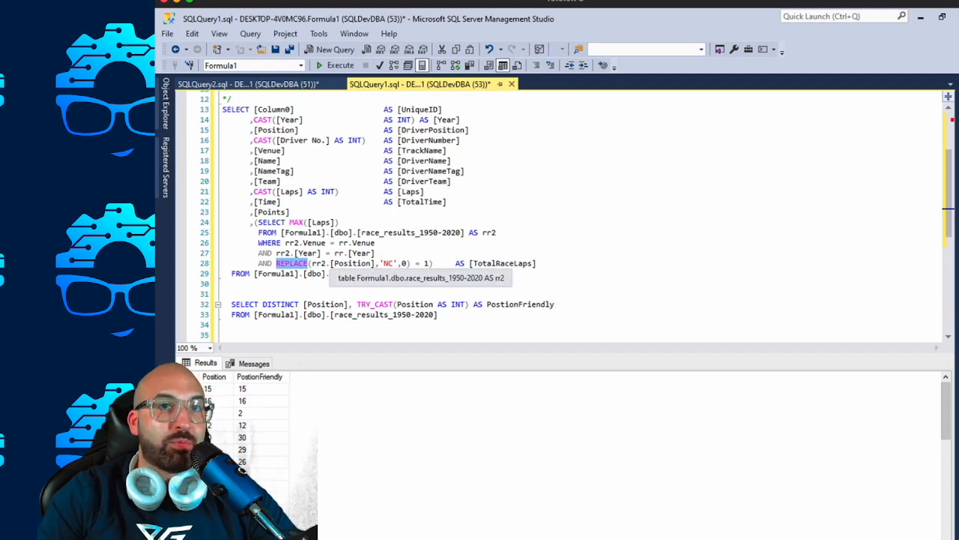
text(TRY_CAST)
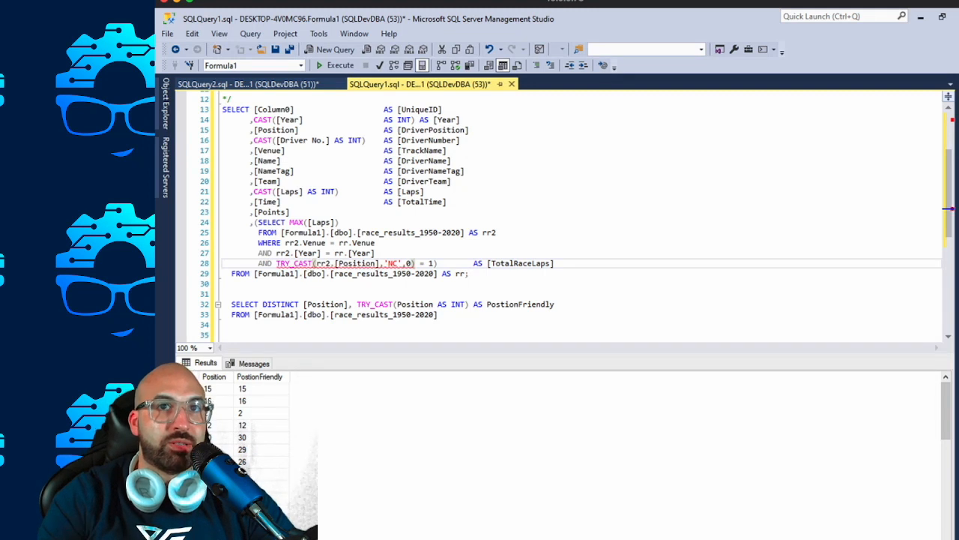
click(406, 264)
drag(412, 263, 382, 264)
text(AS INT))
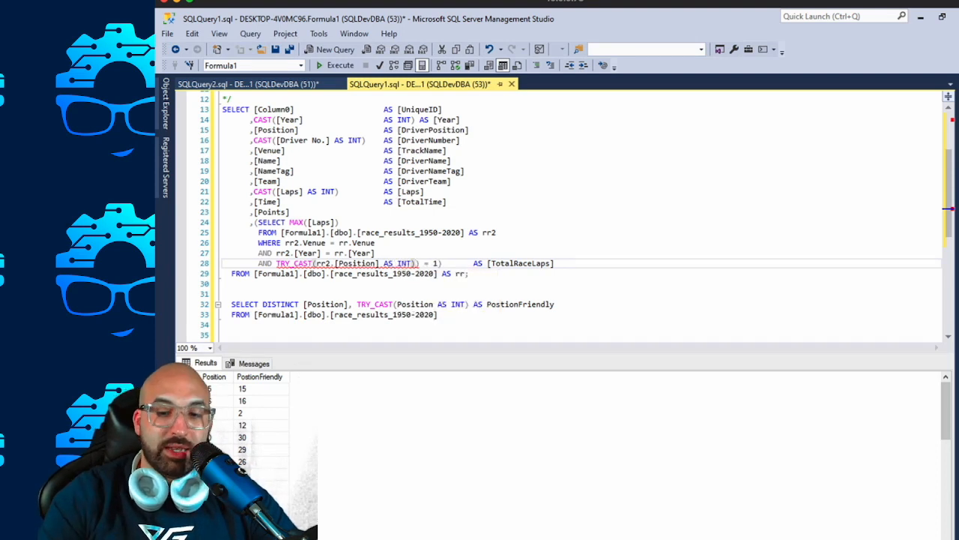
key(Delete)
click(233, 324)
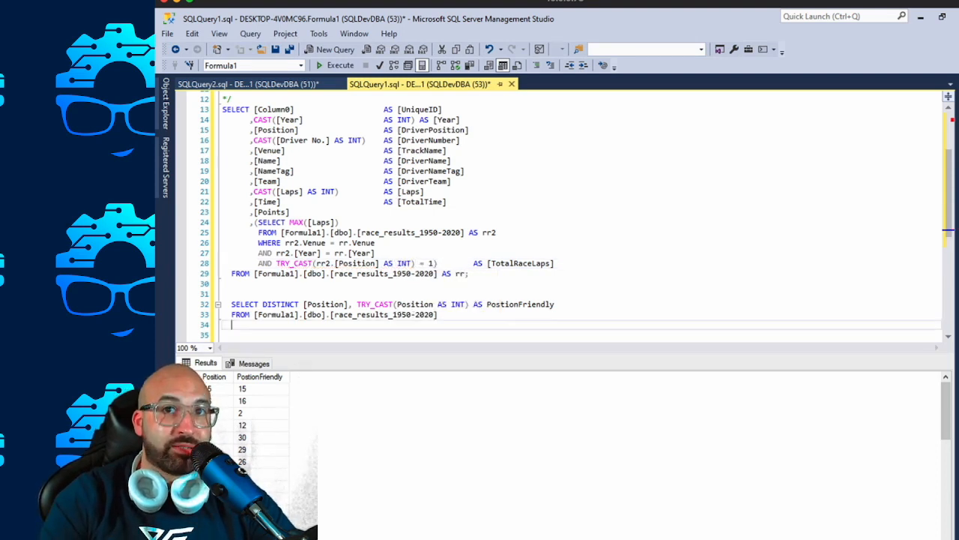
Wrap the SELECT DISTINCT query's TRY_CAST expression in COALESCE with 0 as the fallback value.
click(465, 304)
click(416, 315)
drag(556, 304, 357, 304)
click(421, 305)
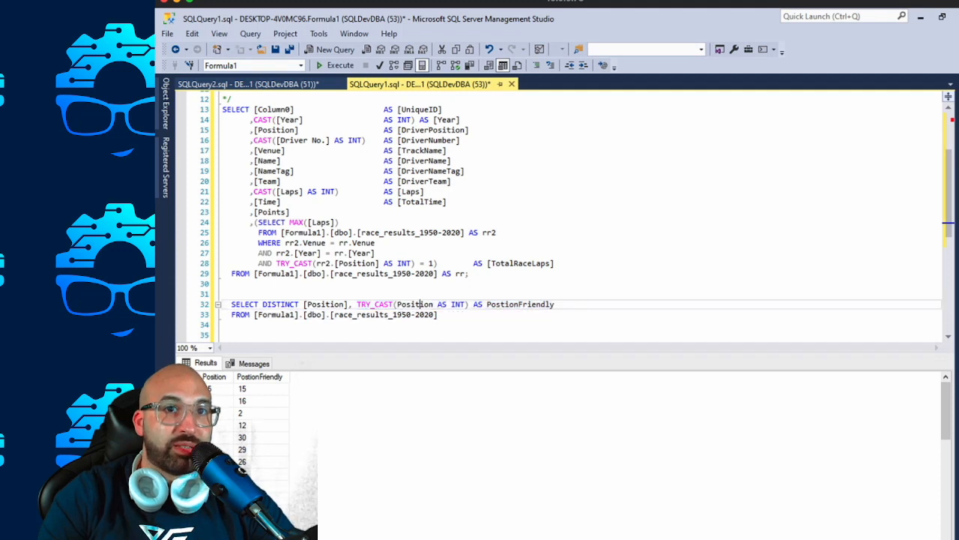
click(419, 442)
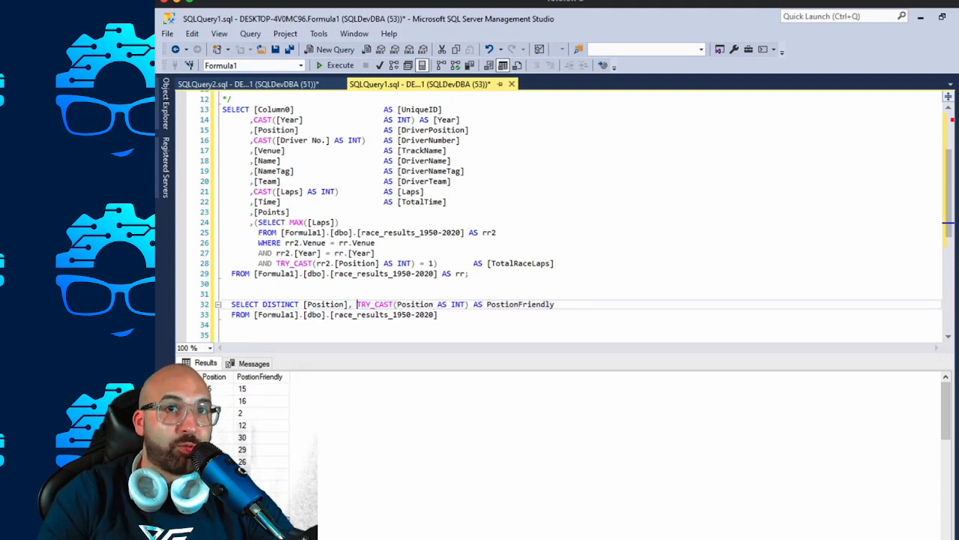
click(357, 304)
text(COALESCE)
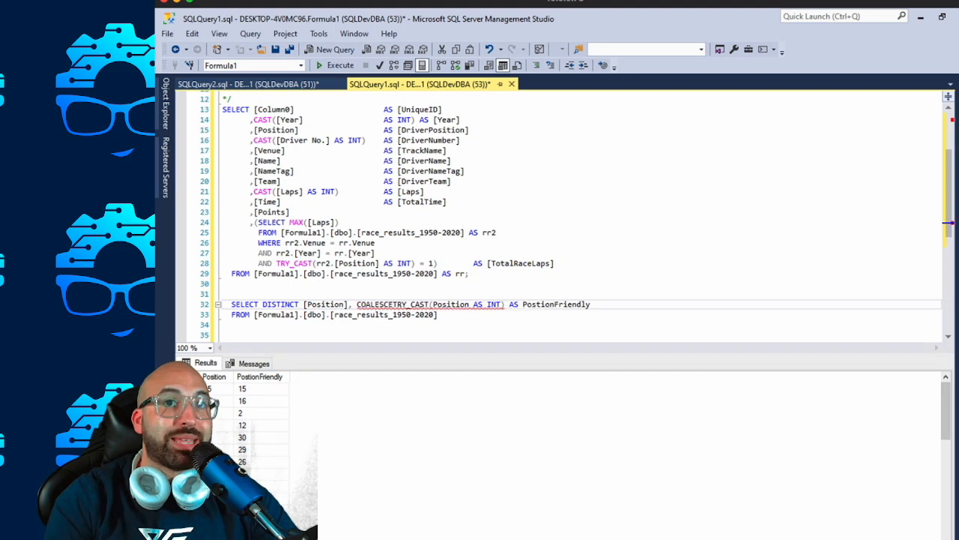
text(()
key(Left)
text(,0)
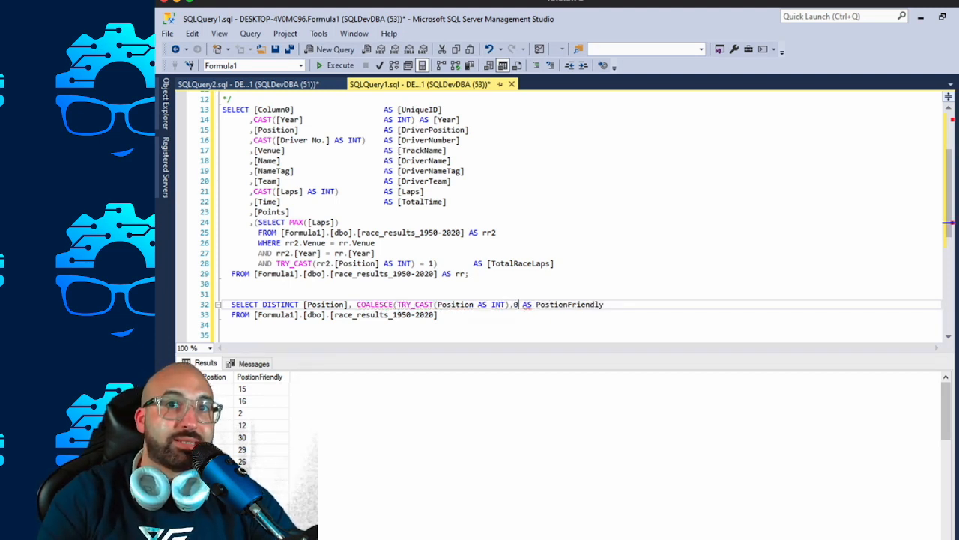
text())
Run only the SELECT DISTINCT query and look through the PostionFriendly values for the non-numeric positions.
drag(225, 325, 232, 293)
key(F5)
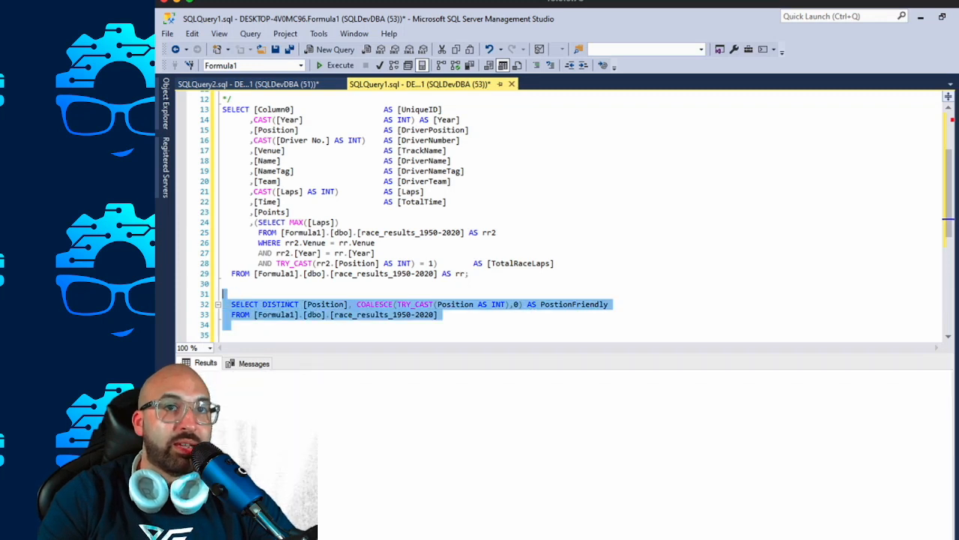
click(264, 510)
scroll(264, 510, down, 4)
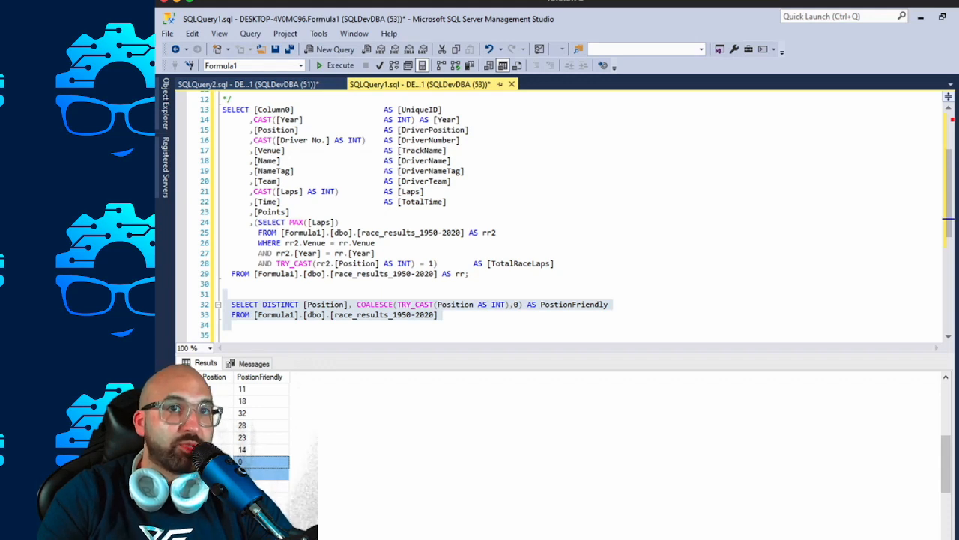
Replace the subquery's TRY_CAST condition with the copied COALESCE(TRY_CAST(Position AS INT),0) expression, keeping = 1, and run the main SELECT query.
click(325, 304)
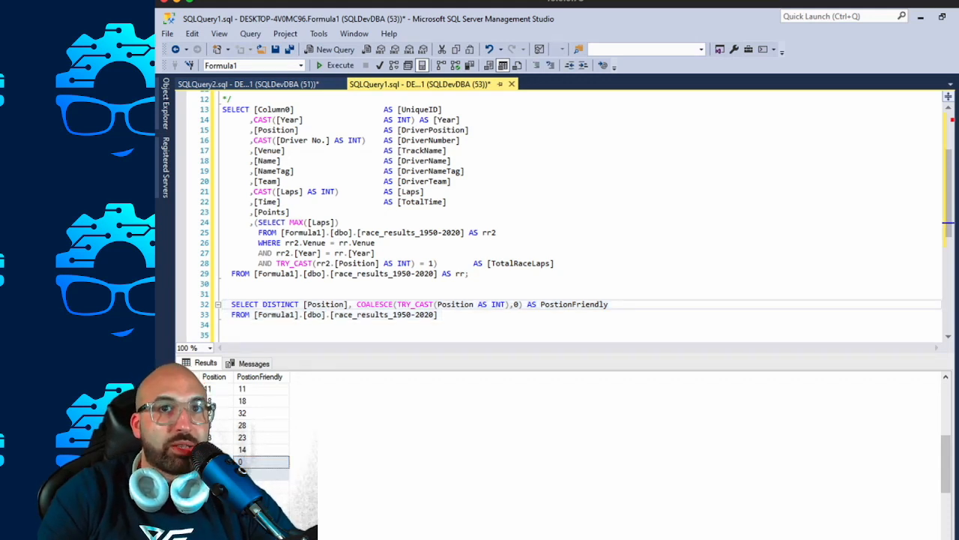
drag(522, 305, 357, 304)
key(ctrl+c)
click(355, 253)
drag(437, 263, 276, 263)
key(ctrl+v)
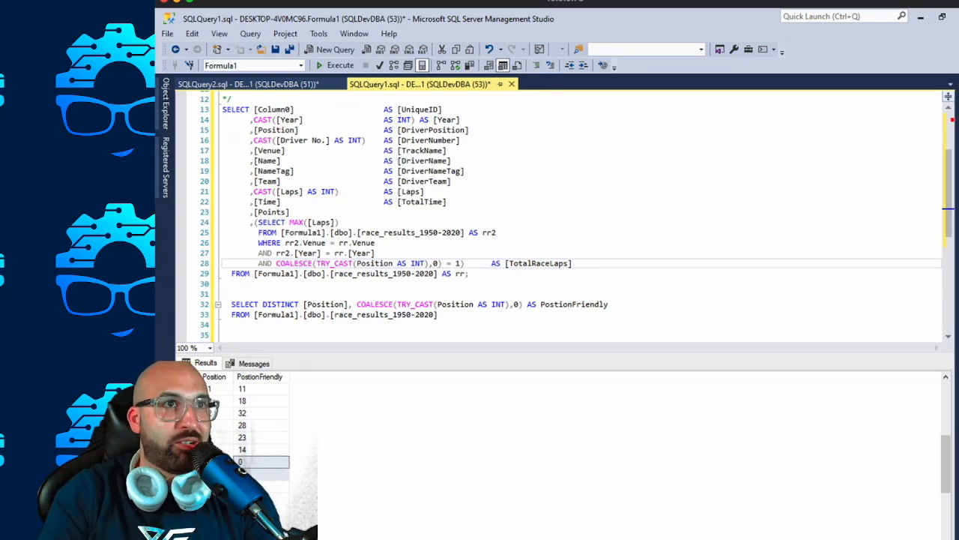
drag(225, 284, 223, 109)
key(F5)
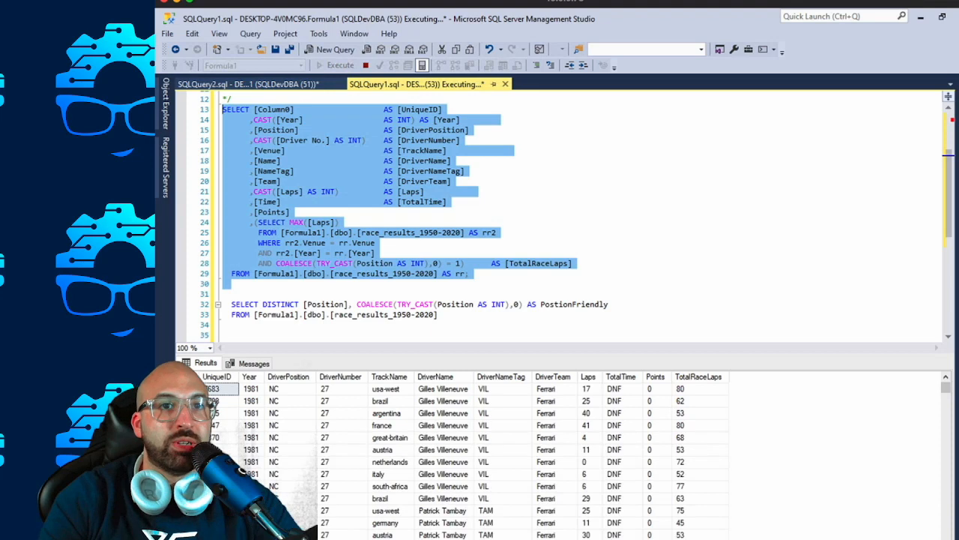
Examine the Points and TotalRaceLaps columns in an enlarged results area and restore the editor area's height.
click(342, 450)
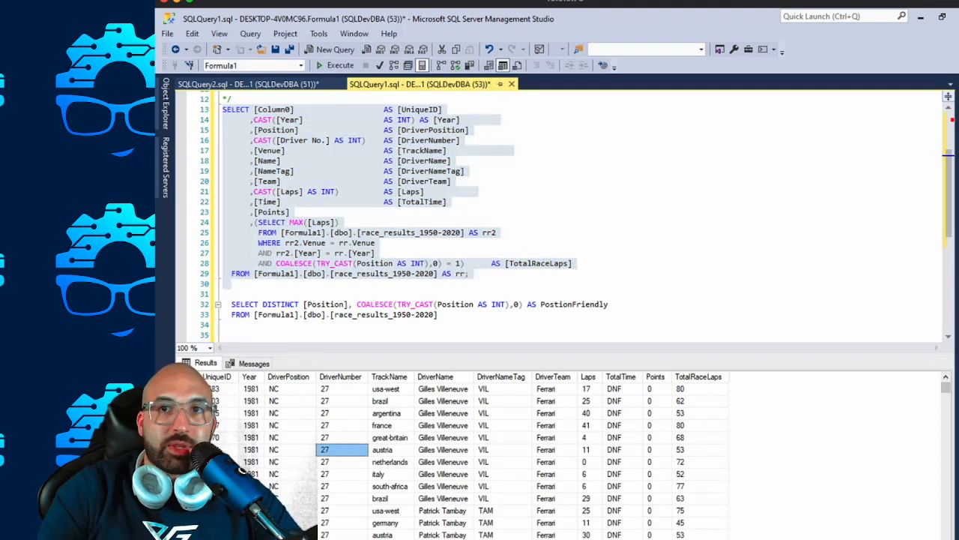
click(621, 438)
drag(658, 389, 657, 474)
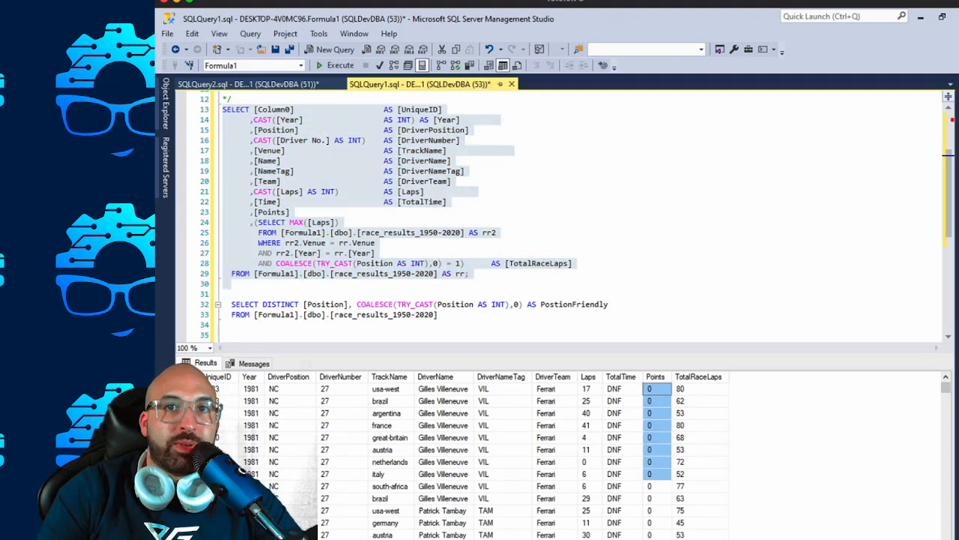
drag(651, 355, 650, 235)
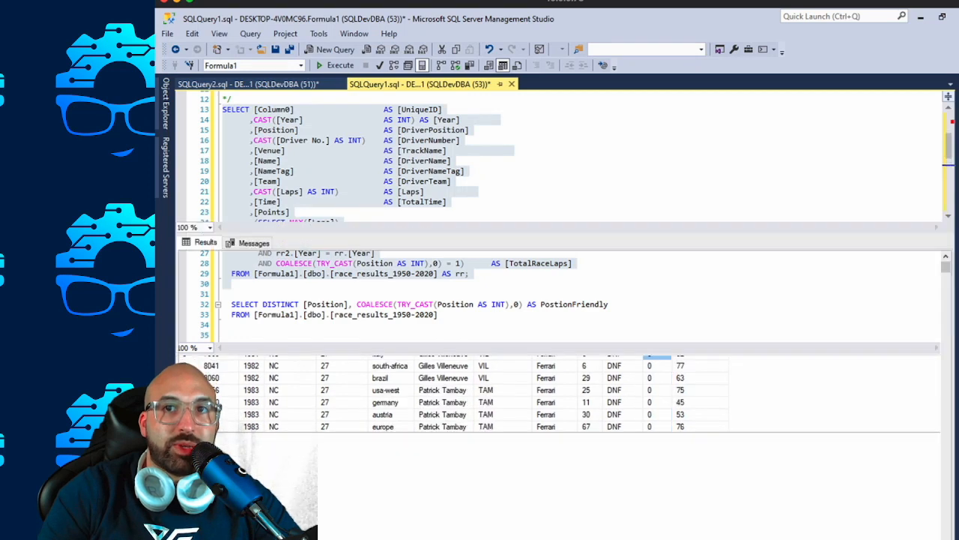
click(657, 378)
scroll(658, 378, down, 6)
scroll(450, 397, down, 4)
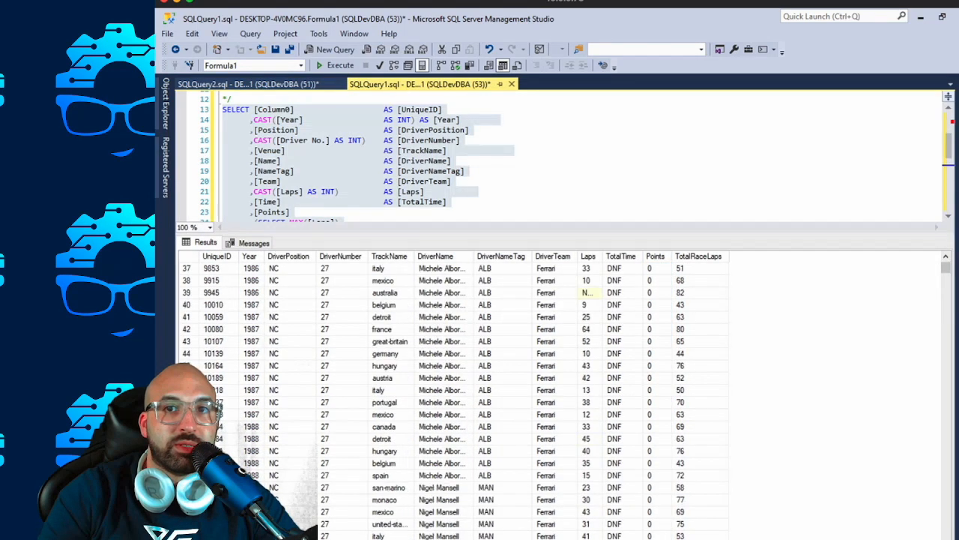
scroll(525, 397, down, 20)
scroll(525, 398, down, 4)
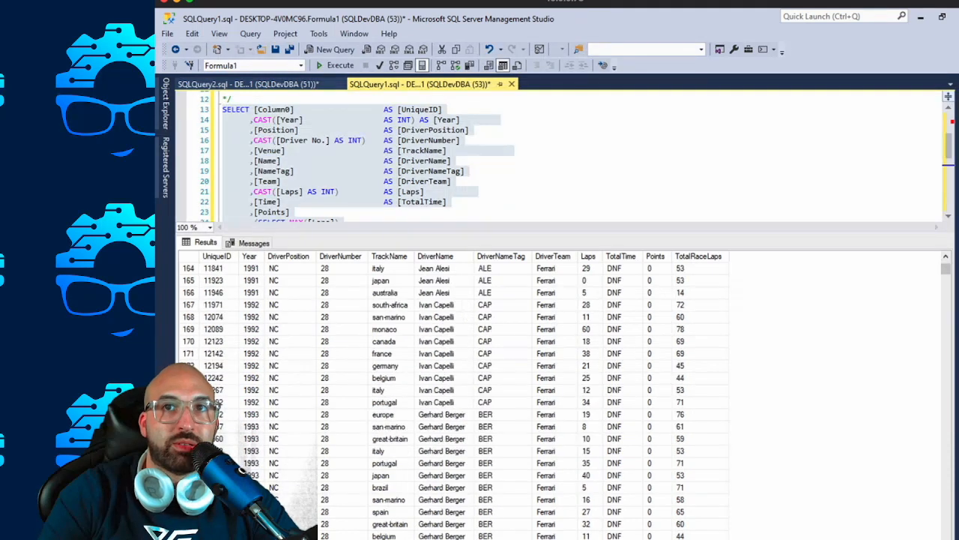
drag(656, 267, 656, 463)
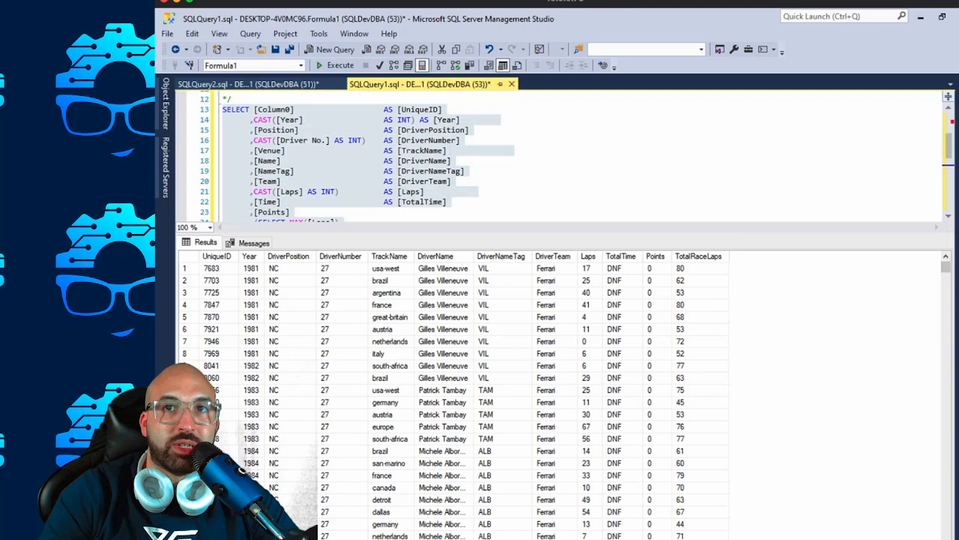
click(700, 354)
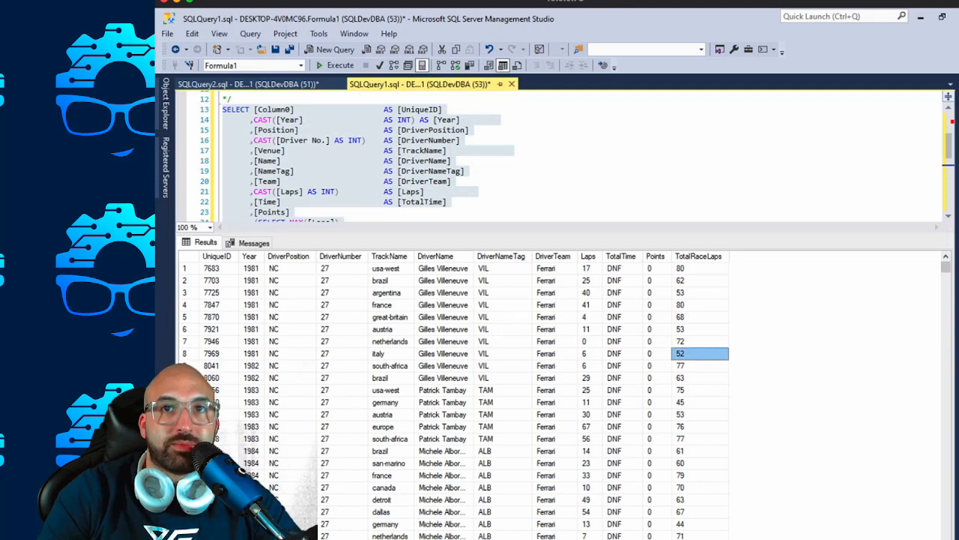
drag(554, 234, 554, 339)
click(232, 294)
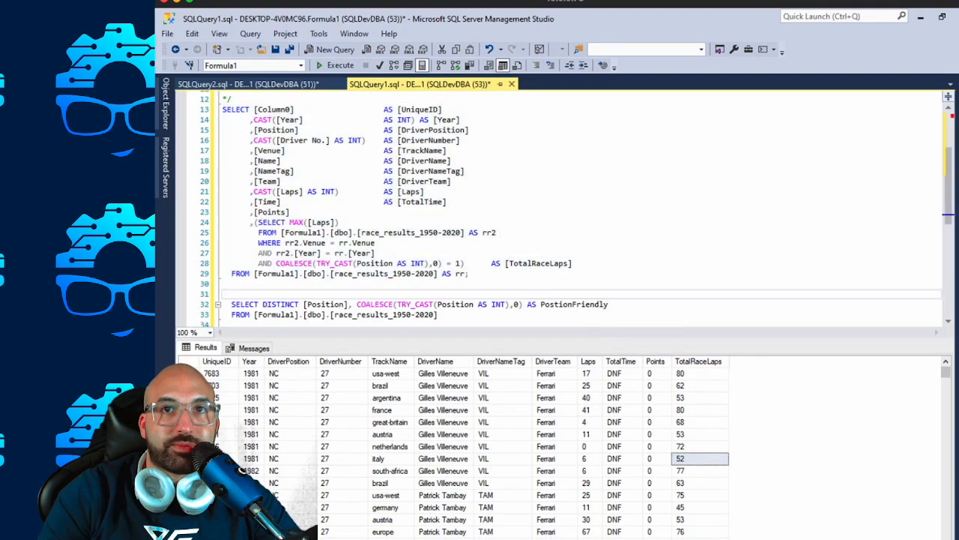
Add the condition AND rr2.Position = rr.Position on a new line at the end of the TotalRaceLaps subquery.
click(523, 263)
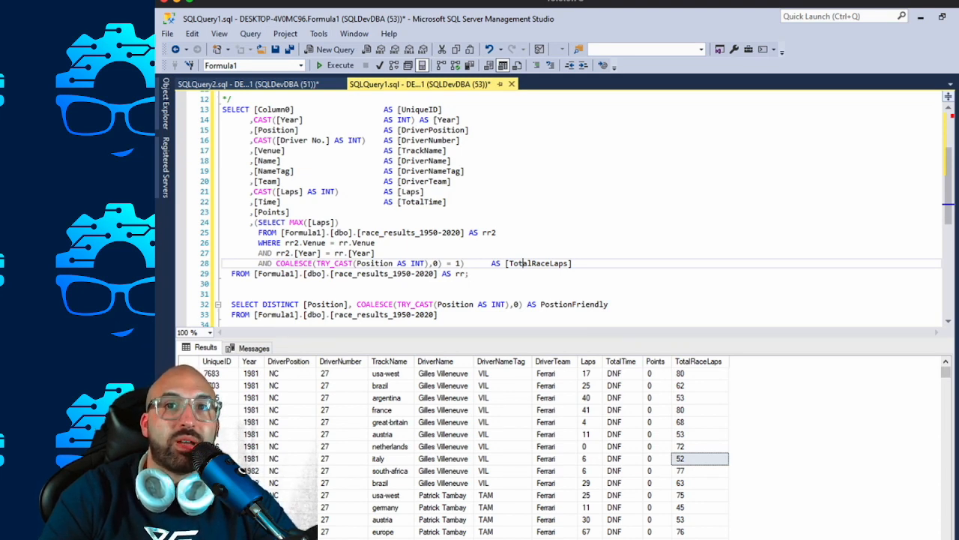
click(700, 373)
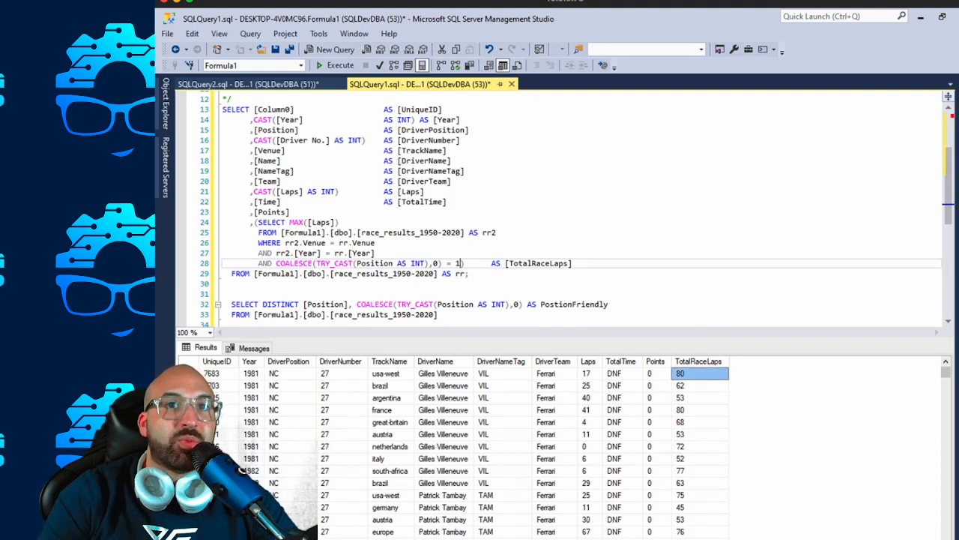
click(462, 263)
key(Return)
text(AND )
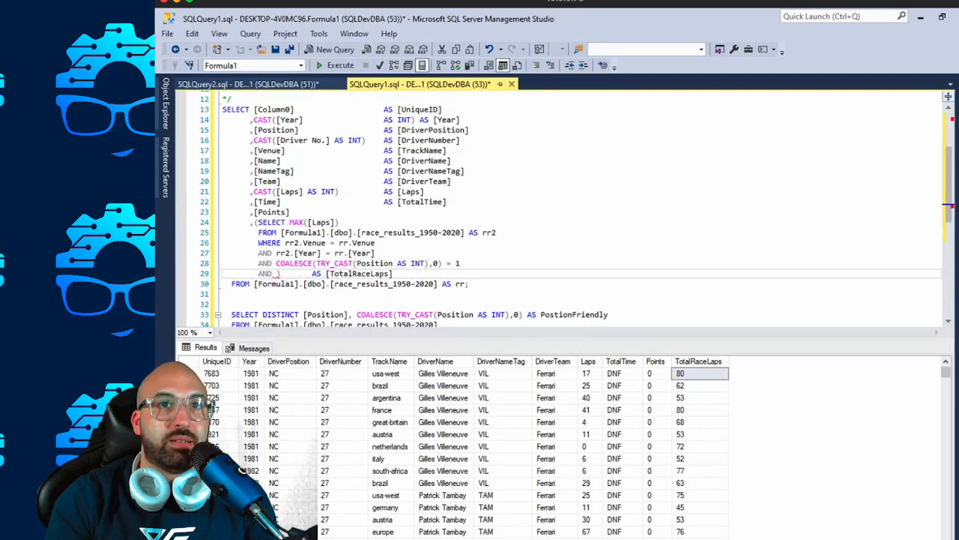
text(rr)
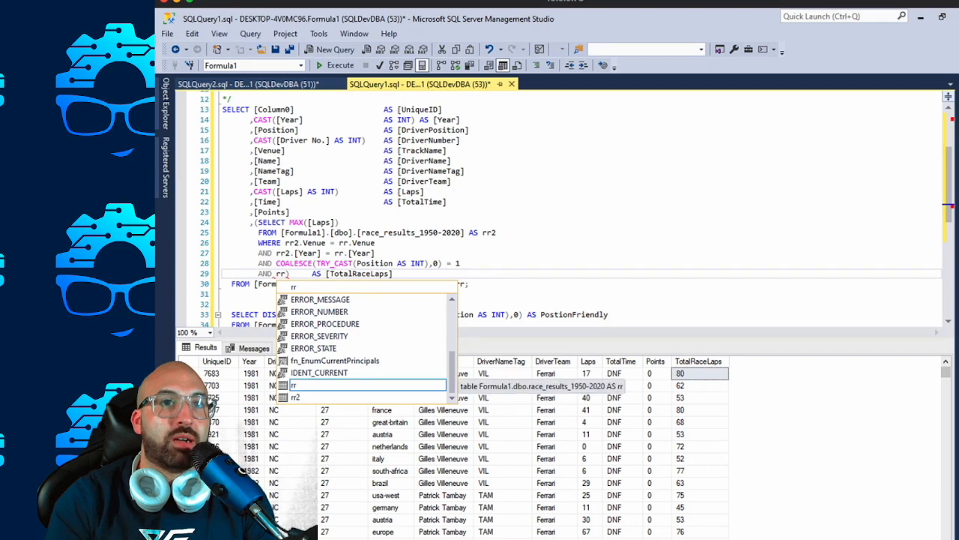
text(2.)
text(Position)
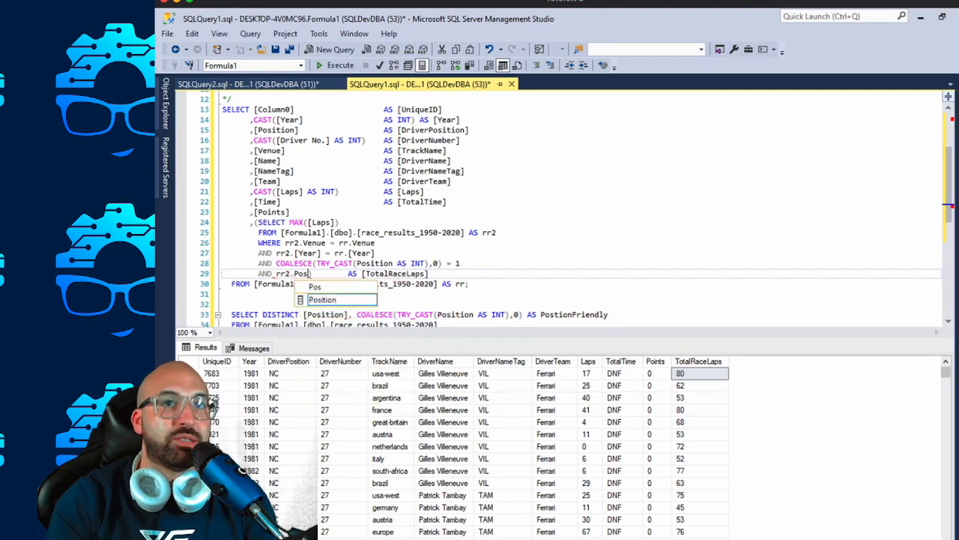
text( = )
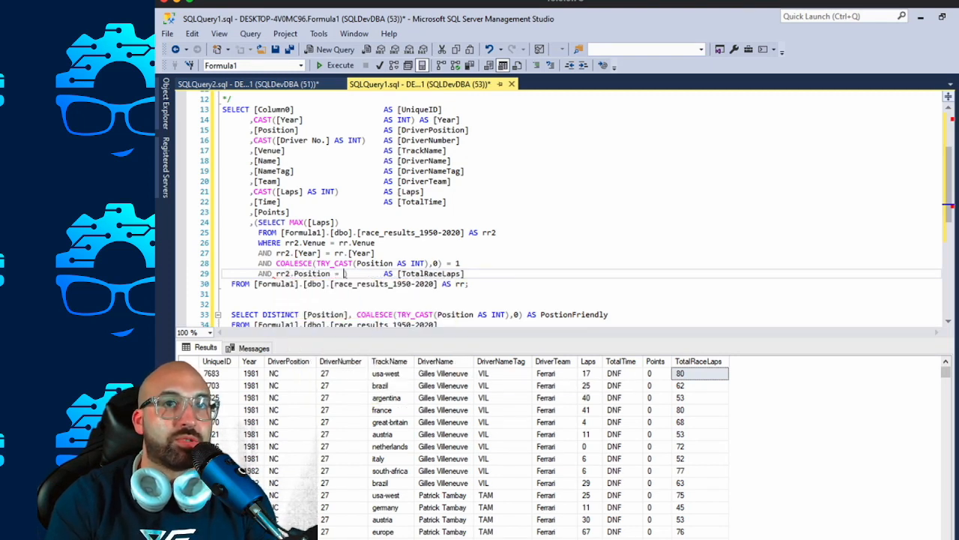
text(rr1.Posi)
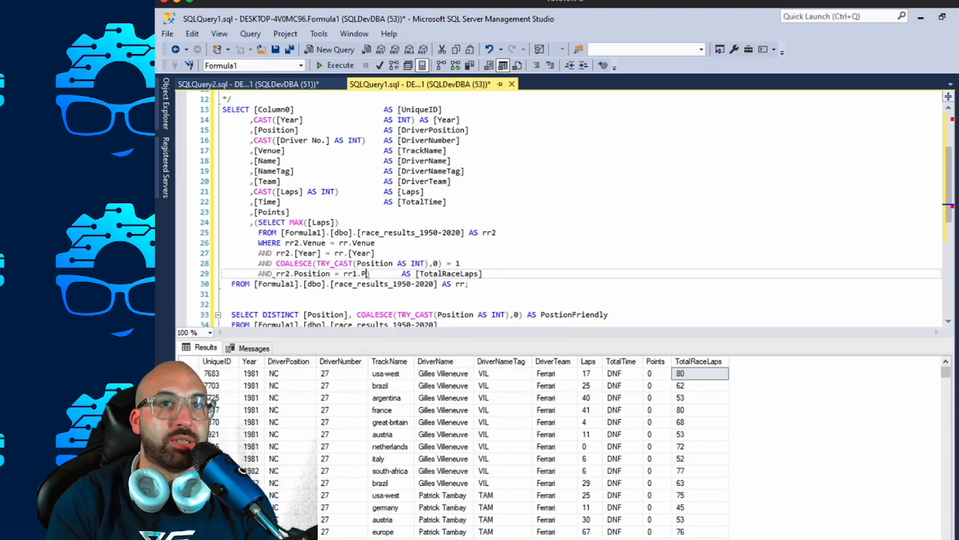
text(tion)
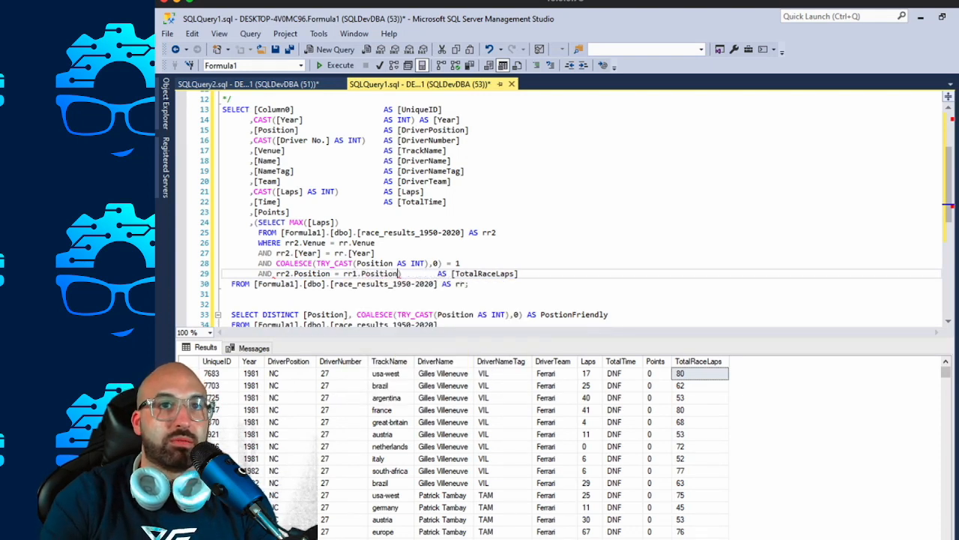
click(356, 274)
key(BackSpace)
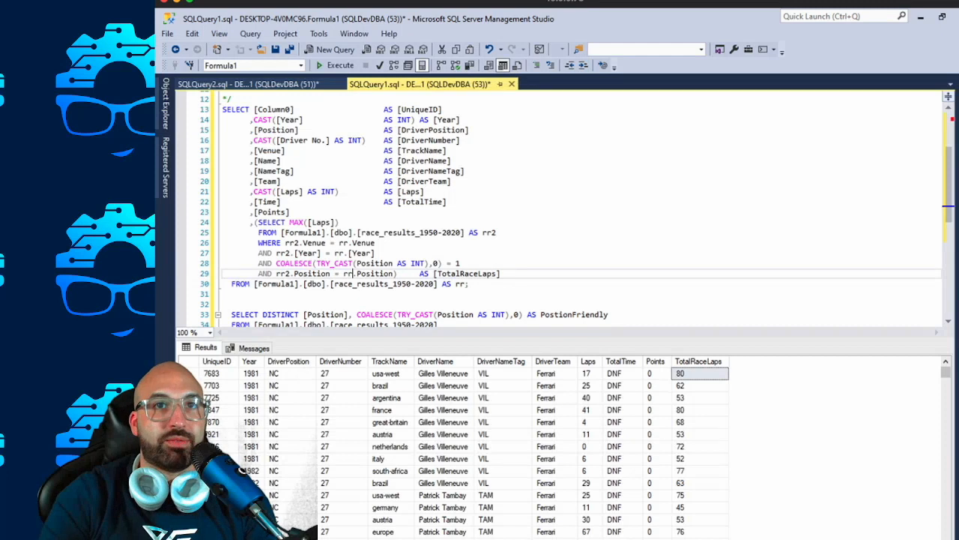
Qualify Position inside the subquery's TRY_CAST with the rr2 alias and run only the main SELECT query.
text(r)
key(Up)
text(r2.)
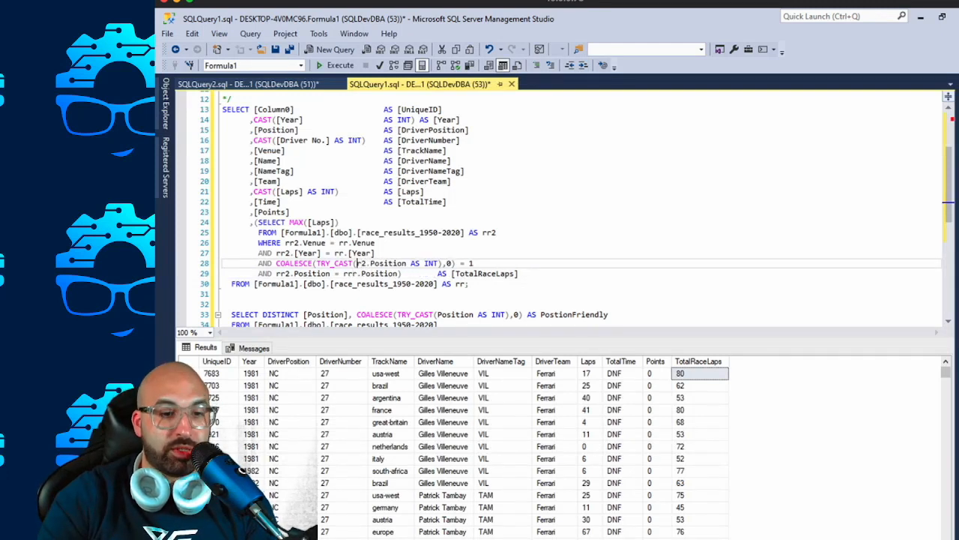
text(r)
click(375, 243)
drag(233, 98, 469, 283)
key(F5)
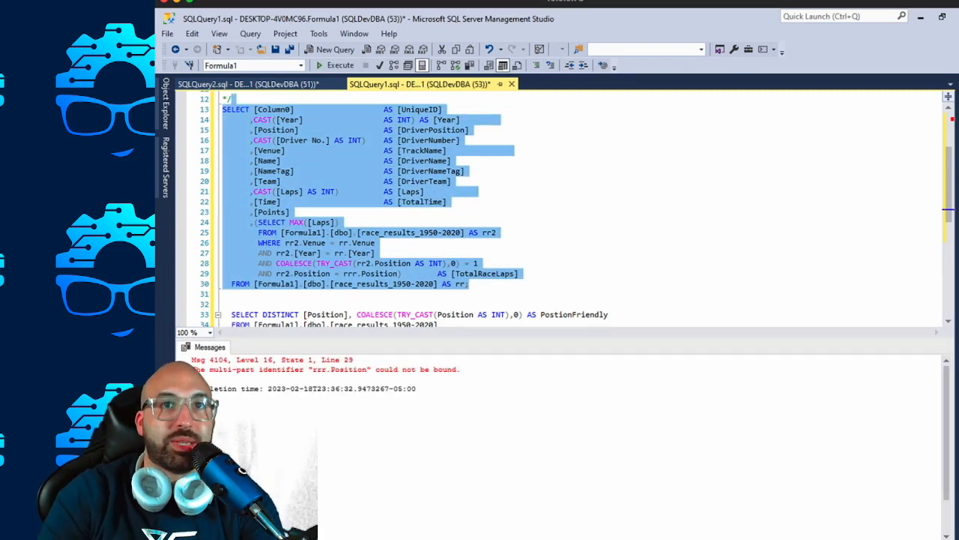
Correct the misspelled rrr alias to rr in the subquery's Position condition and rerun only the main SELECT query.
click(349, 274)
key(BackSpace)
drag(469, 283, 223, 110)
key(F5)
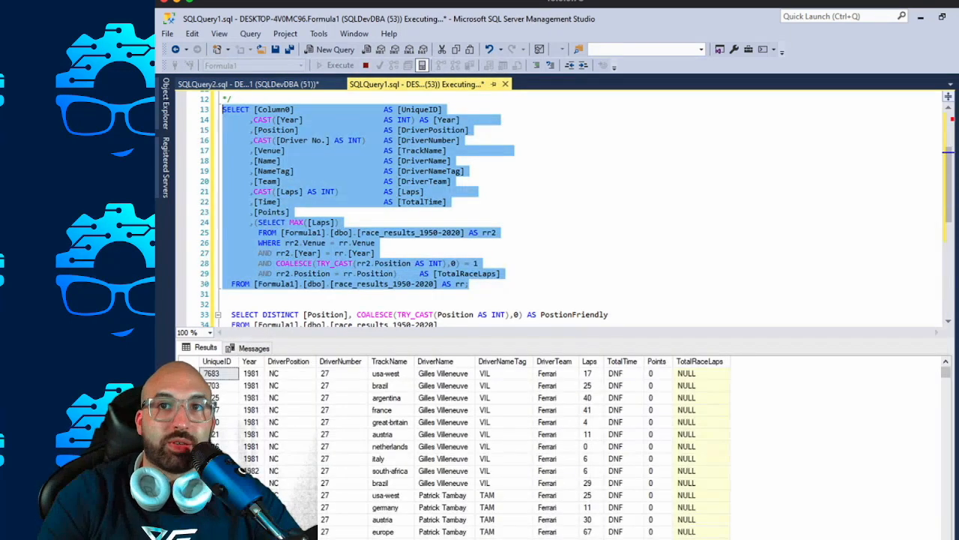
Examine the TotalRaceLaps column in an enlarged results area, restore the editor's height and review the subquery's Position conditions.
click(701, 398)
drag(637, 340, 637, 228)
click(701, 348)
scroll(701, 347, down, 20)
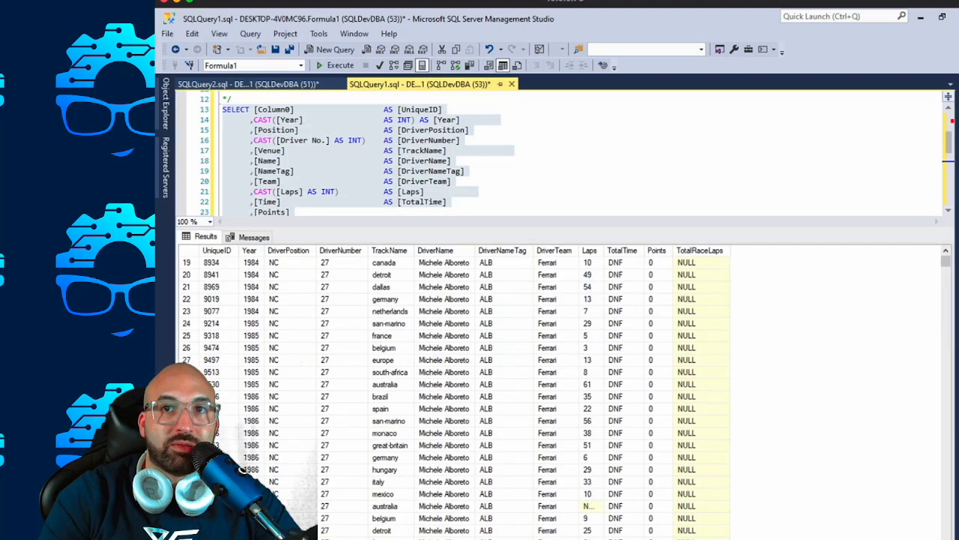
scroll(701, 348, down, 14)
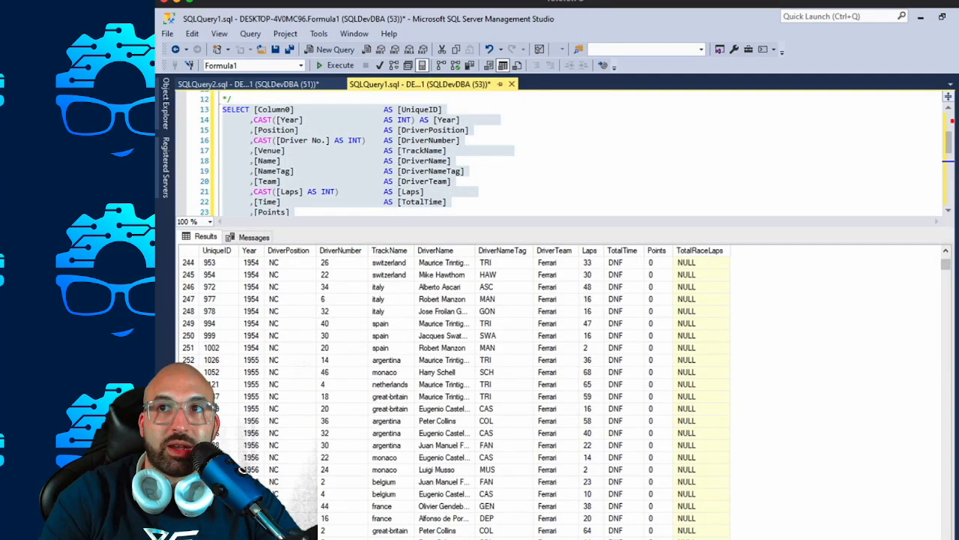
mouse_move(946, 264)
mouse_down()
mouse_move(946, 525)
mouse_move(946, 264)
mouse_up()
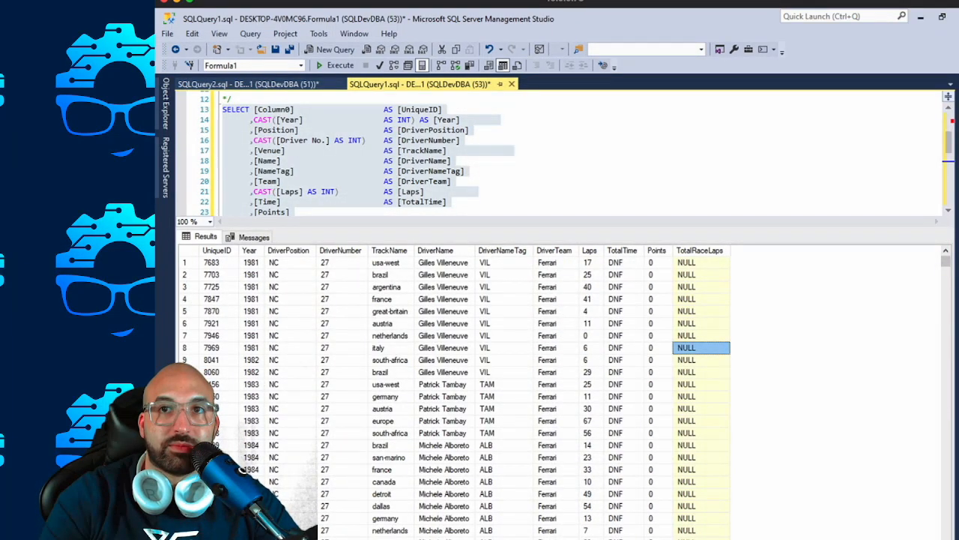
drag(561, 228, 560, 373)
click(540, 335)
click(524, 294)
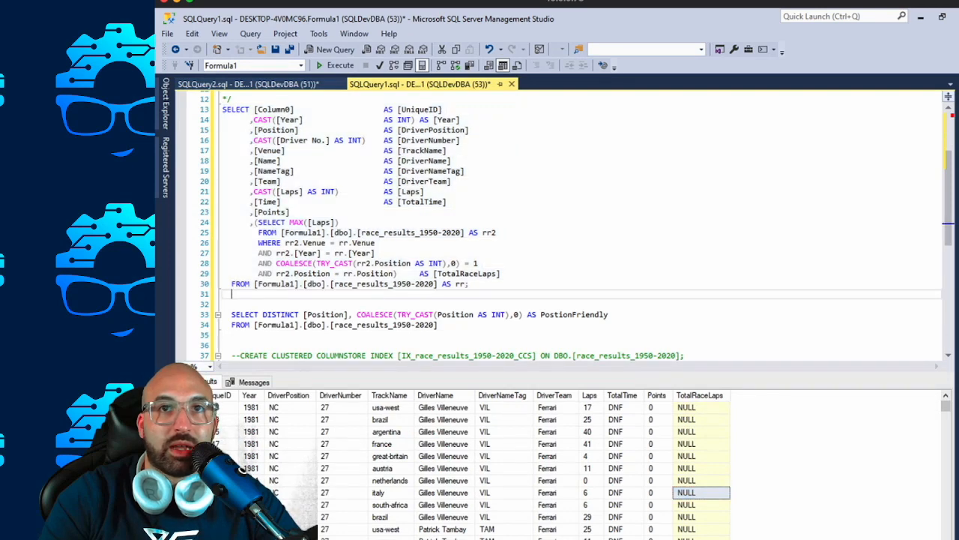
click(493, 274)
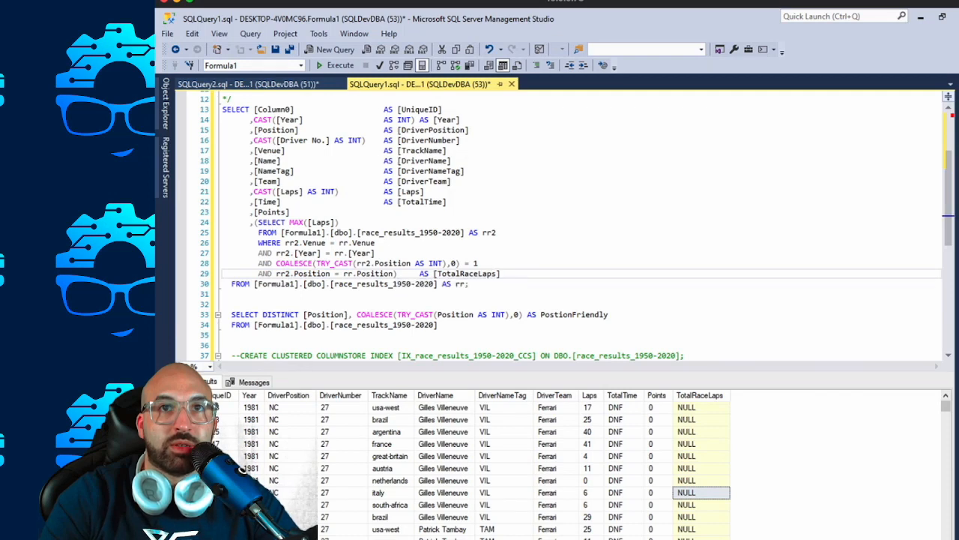
double_click(393, 264)
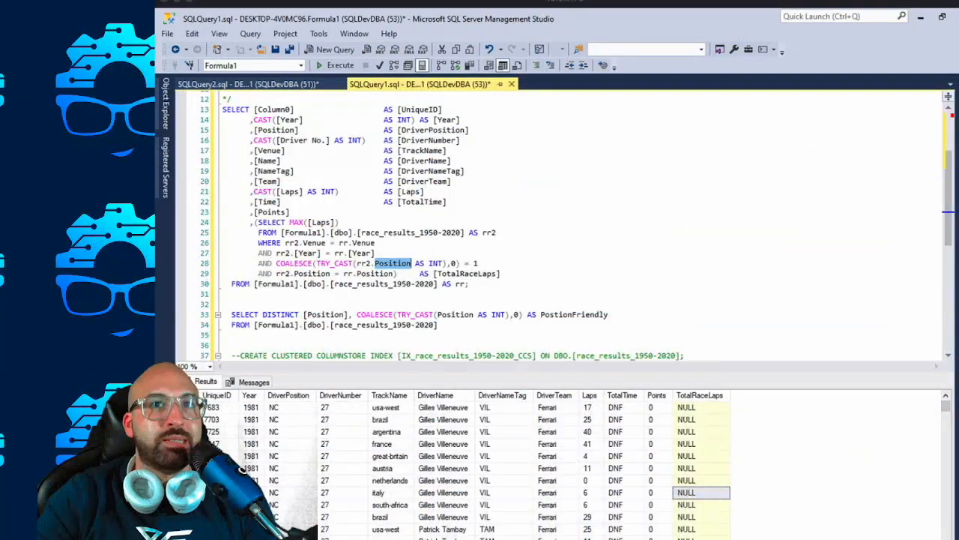
Delete the whole TotalRaceLaps subquery column after Points and run only the main SELECT query.
drag(501, 274, 290, 212)
key(Delete)
drag(469, 221, 223, 109)
key(F5)
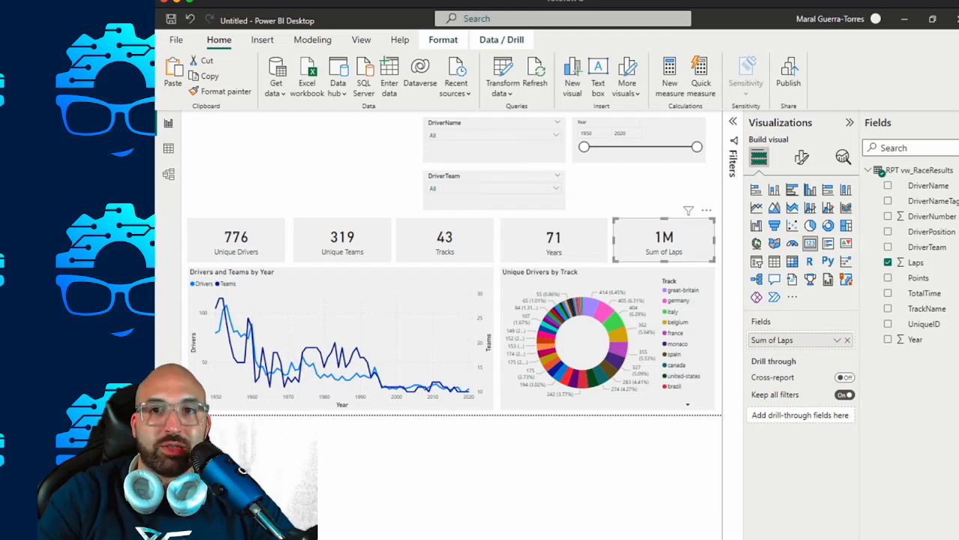
Examine the Points column values in the query results.
key(alt+Tab)
drag(656, 407, 656, 505)
scroll(525, 464, down, 10)
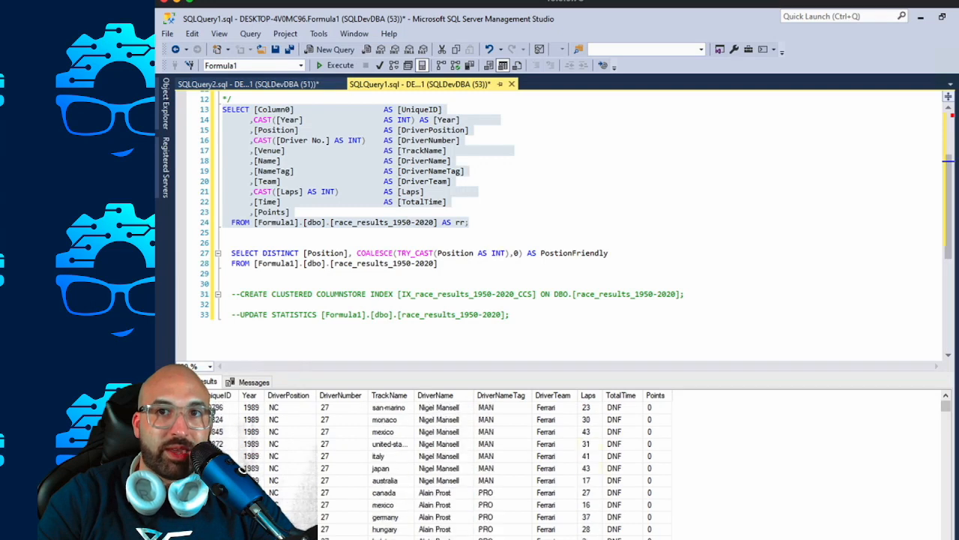
Switch to Power BI Desktop and replace the Sum of Laps field in the last card with Points.
key(super)
key(Escape)
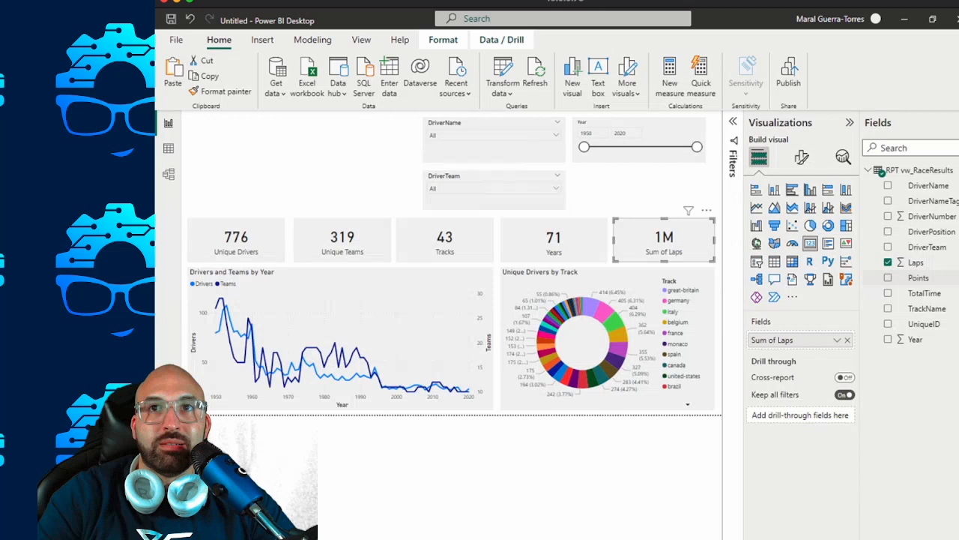
drag(918, 278, 783, 340)
Compare the aggregation options of the Points card with those of the Years card and open the Points column's properties.
click(838, 339)
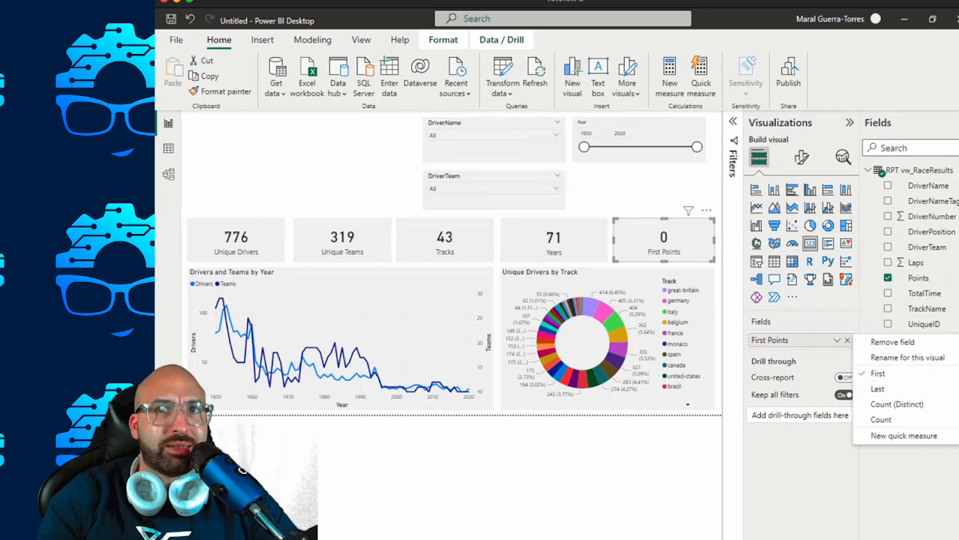
click(563, 238)
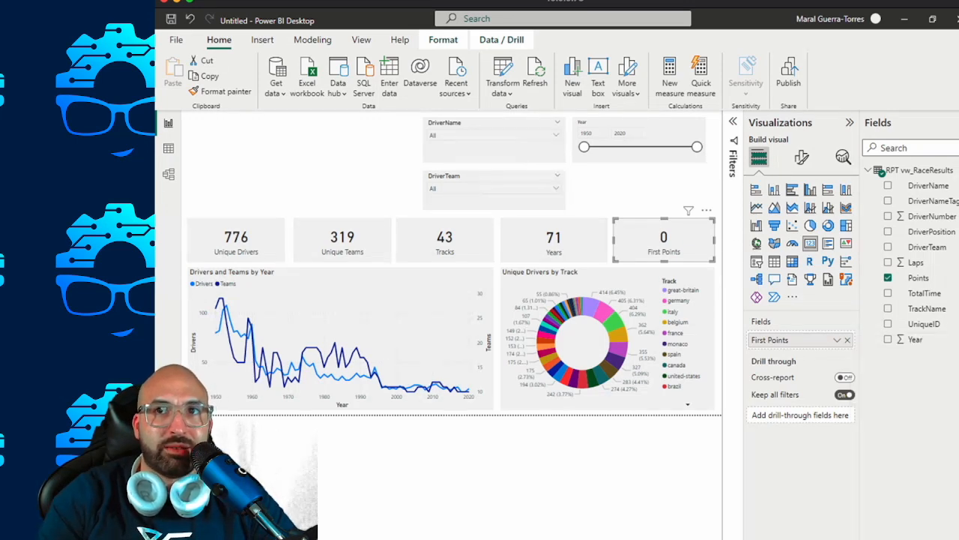
click(837, 339)
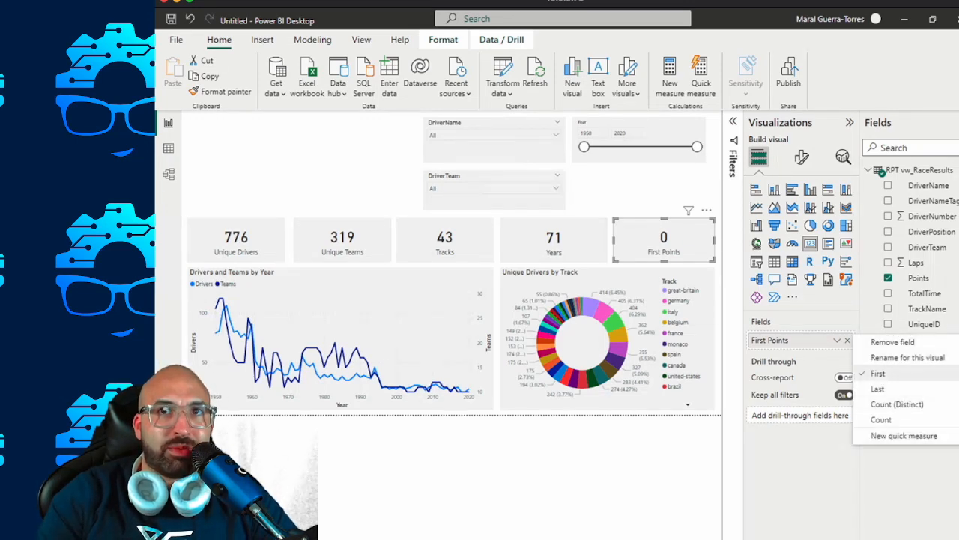
click(558, 238)
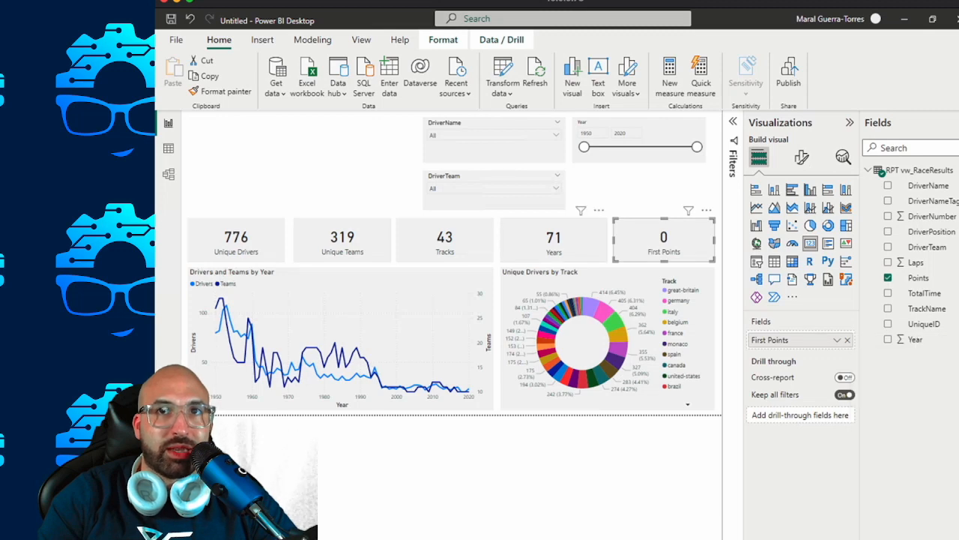
click(559, 238)
click(837, 339)
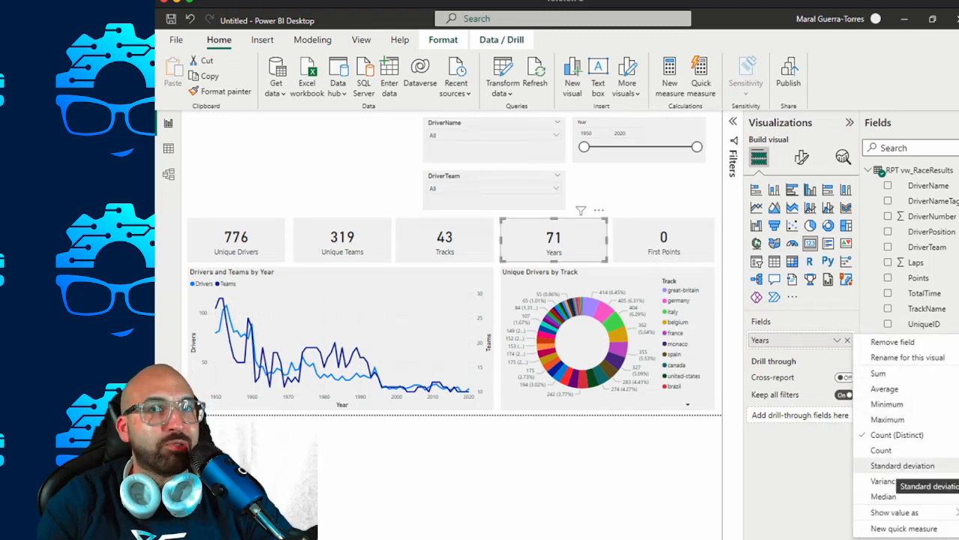
click(664, 239)
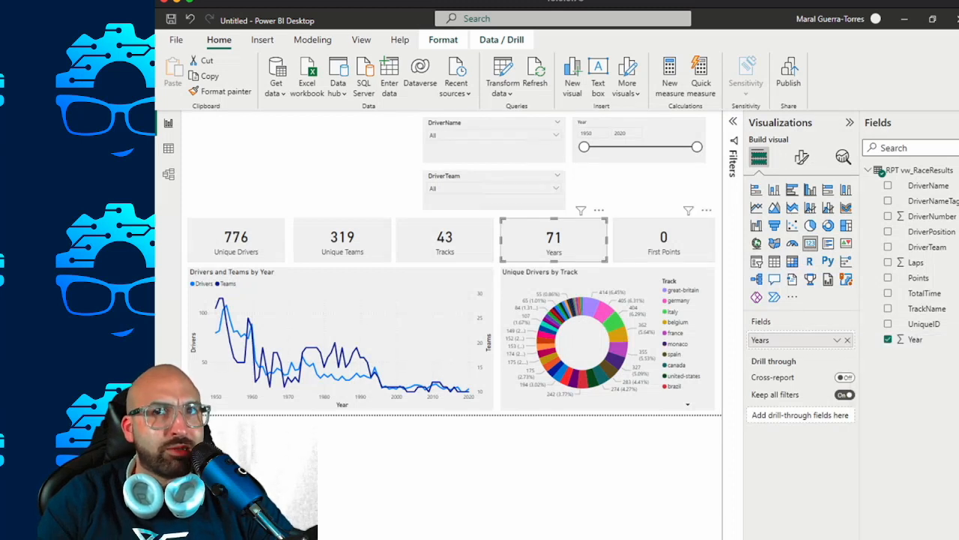
click(664, 240)
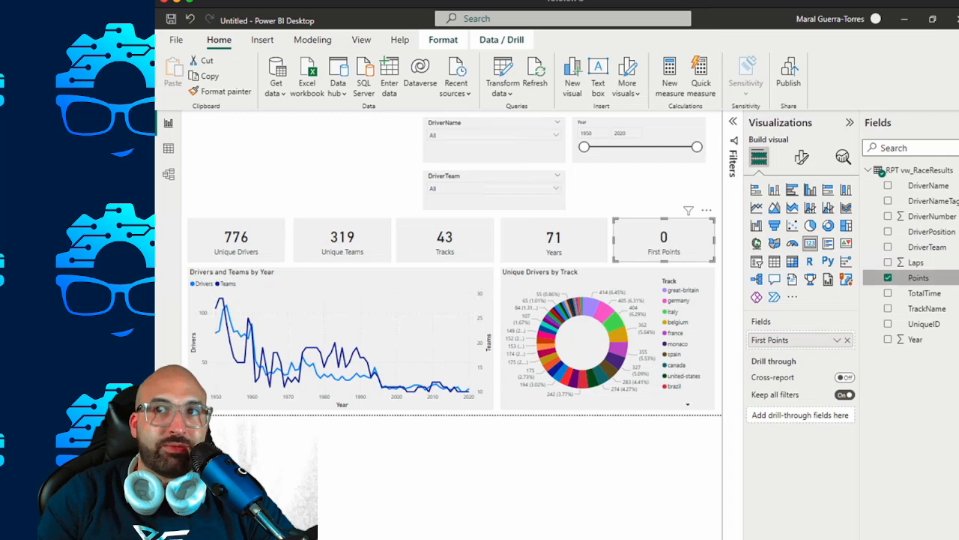
click(896, 278)
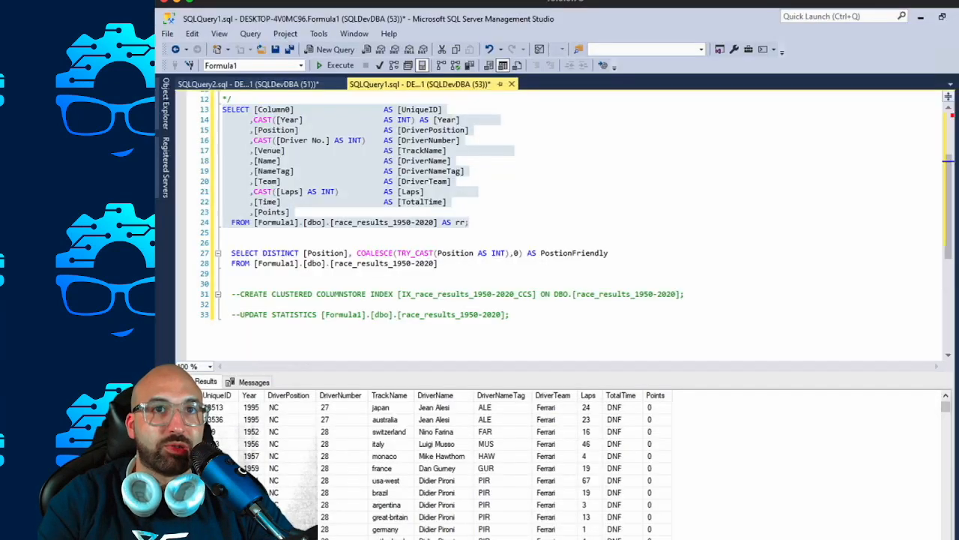
In Management Studio, cast Points as INT with a Points alias aligned to the other aliases, and run only the main SELECT query.
click(290, 212)
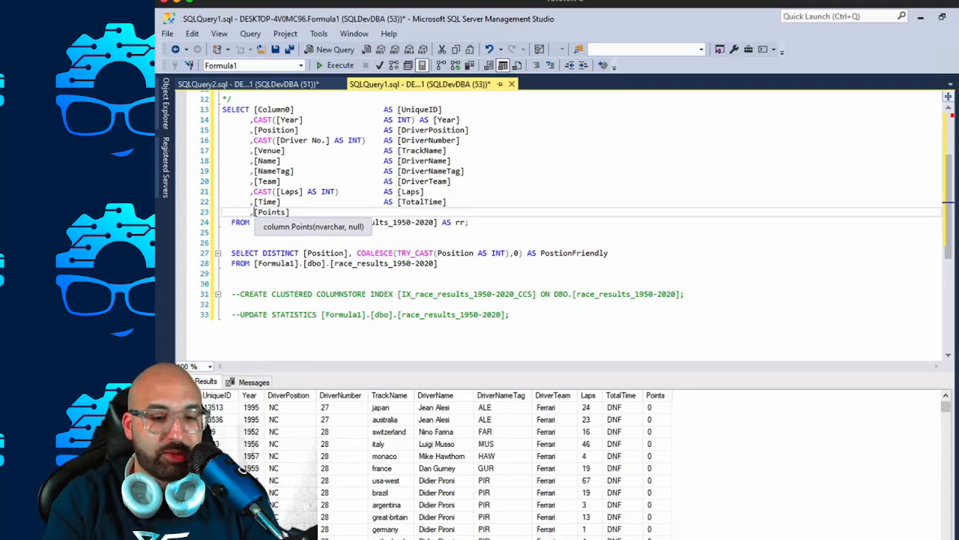
text(CAST()
key(End)
text(AS INT))
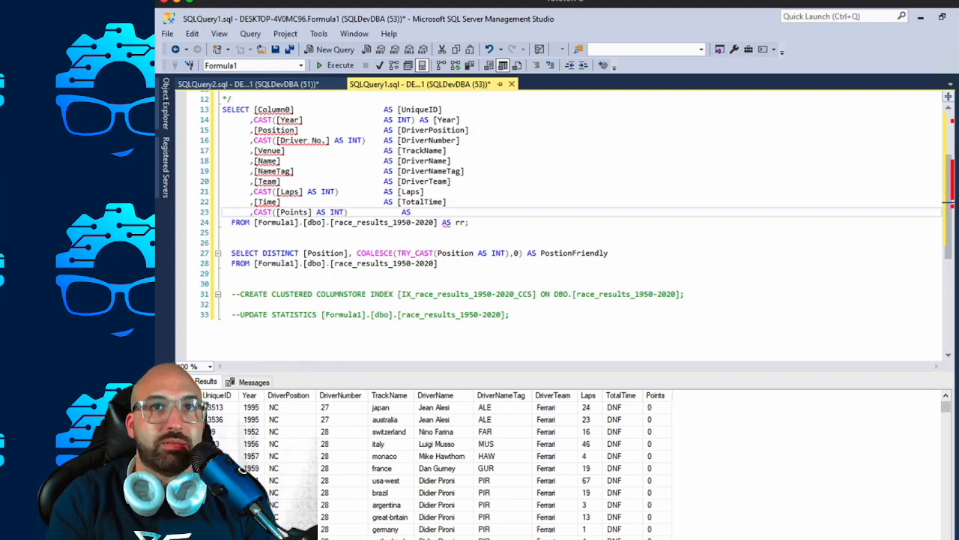
text(AS [PO)
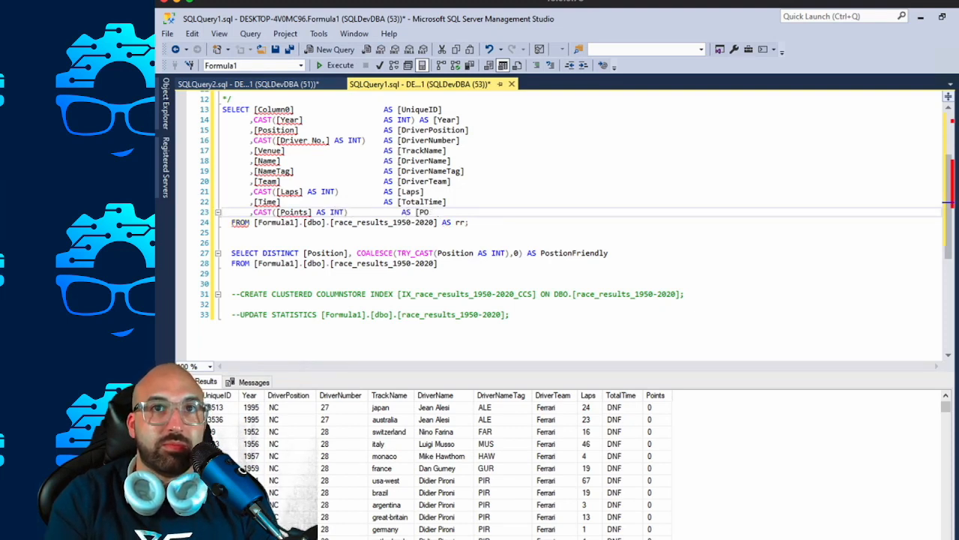
text(iu)
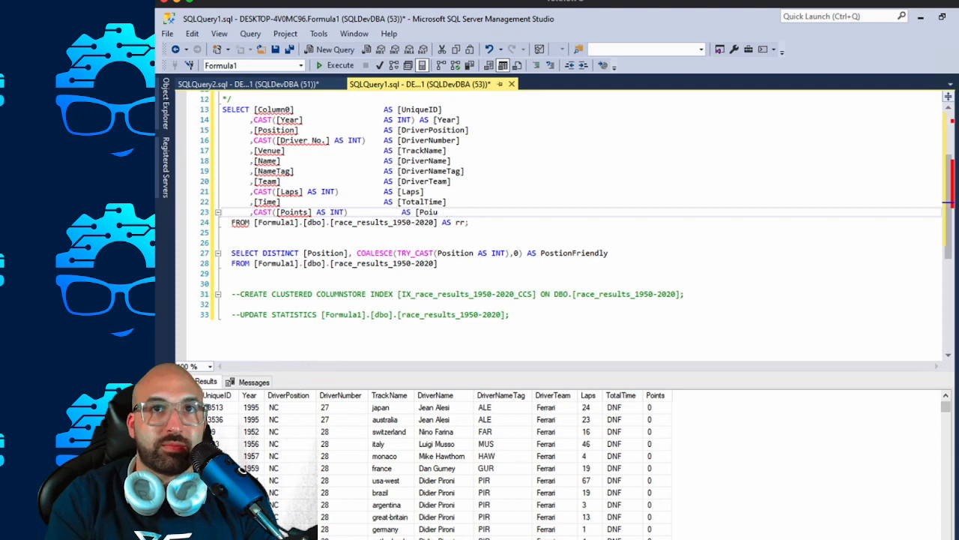
text(nnts])
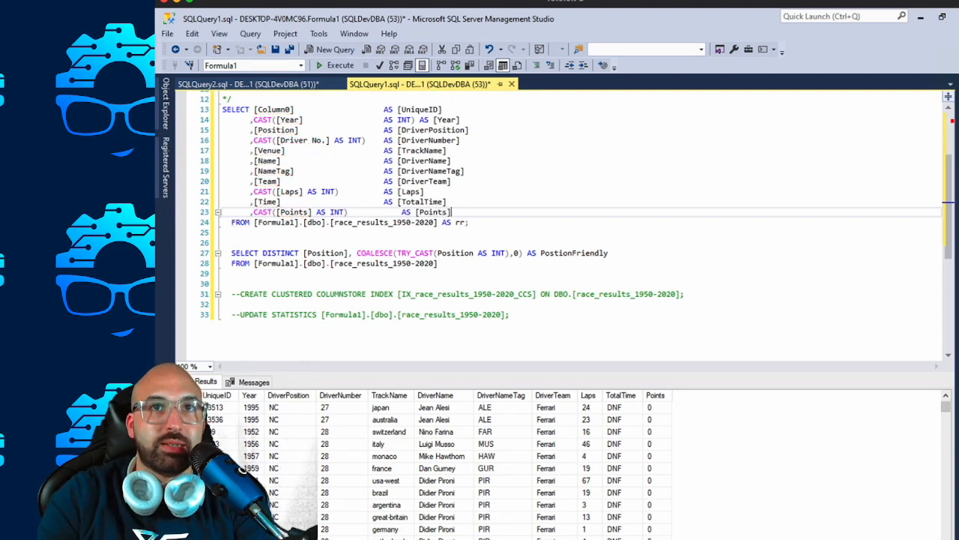
key(BackSpace)
click(447, 201)
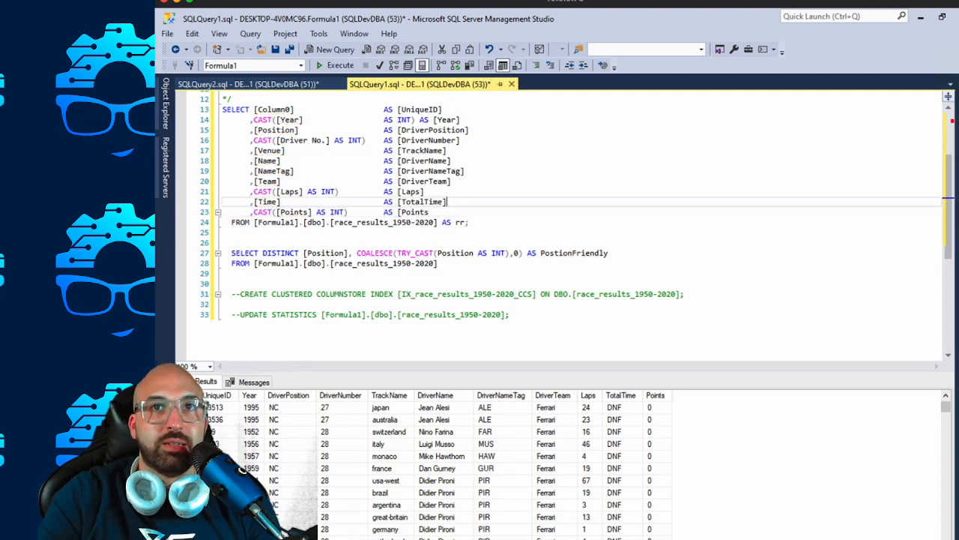
drag(471, 223, 222, 109)
key(F5)
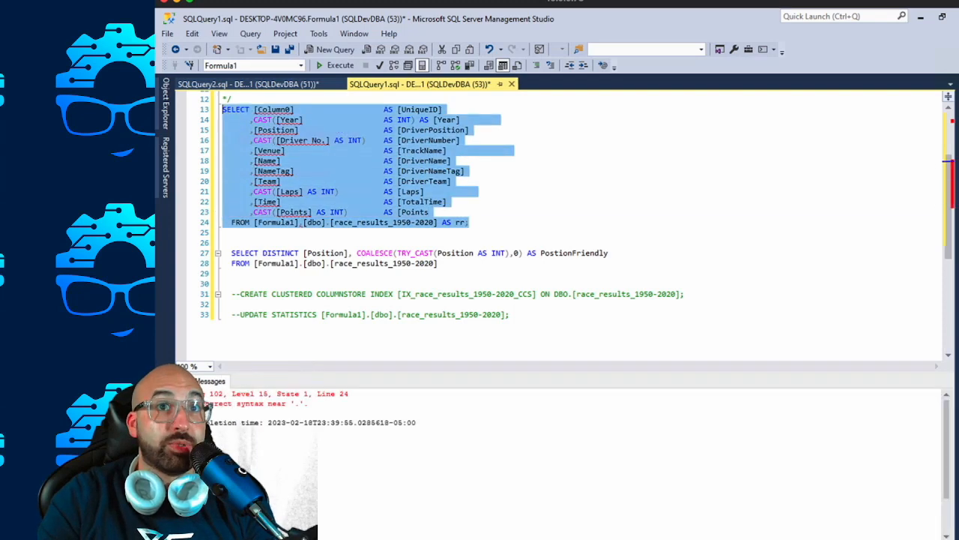
Add the missing closing bracket to the [Points] alias and rerun only the main SELECT query.
click(333, 212)
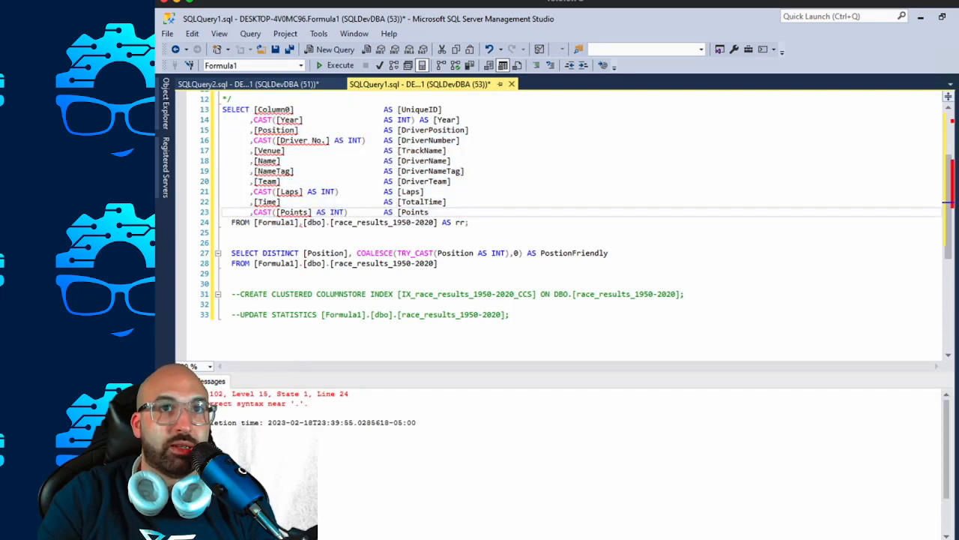
click(276, 213)
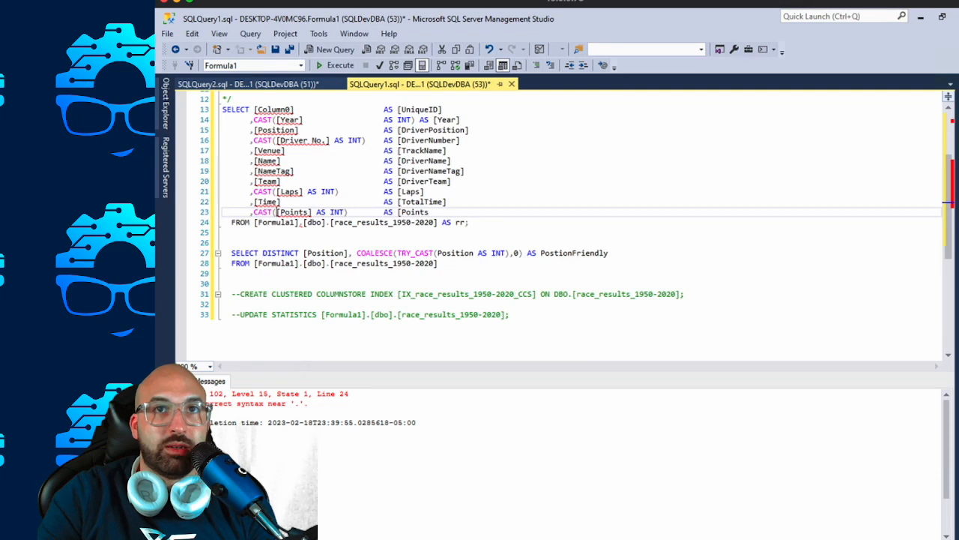
text(])
drag(469, 222, 222, 110)
key(F5)
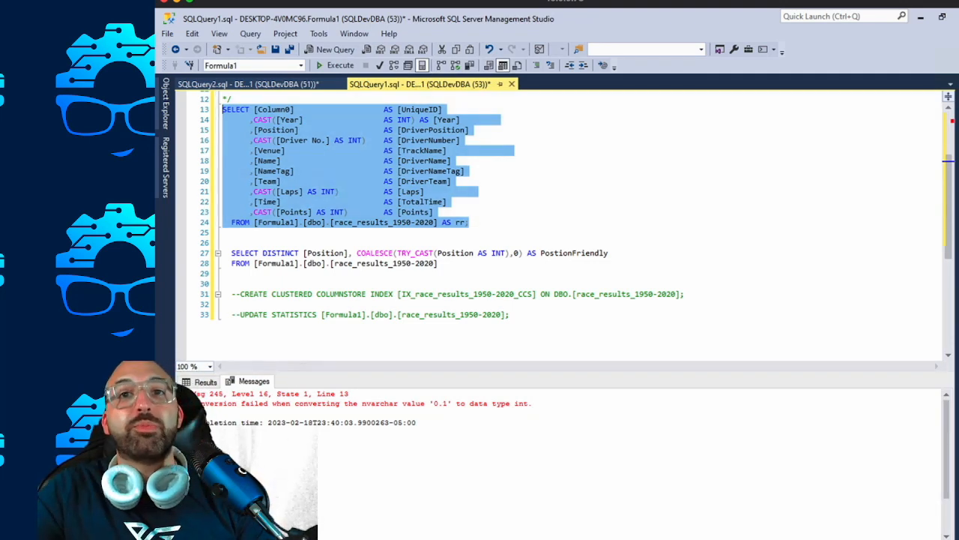
Change the data type in the Points cast to DECIMAL(18,2) and run the main SELECT query.
click(317, 212)
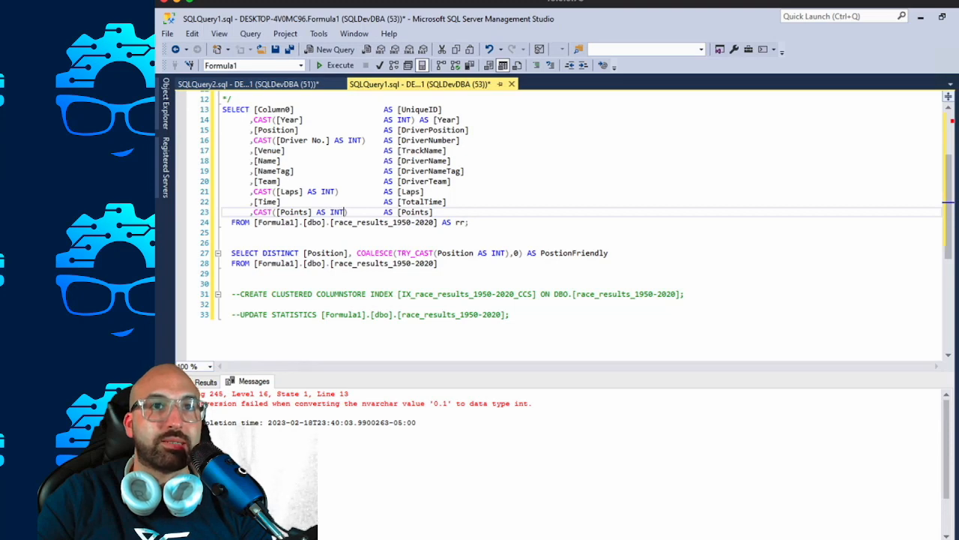
text())
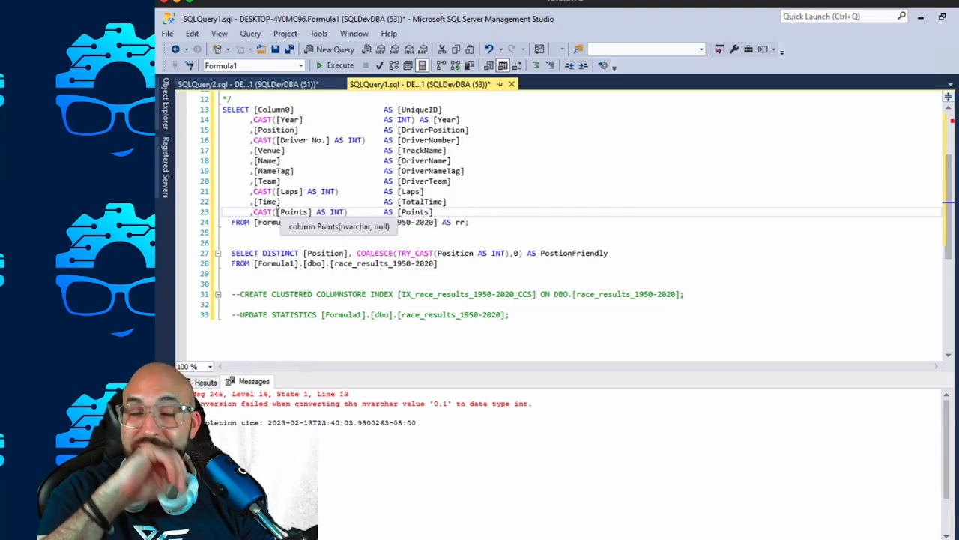
double_click(338, 212)
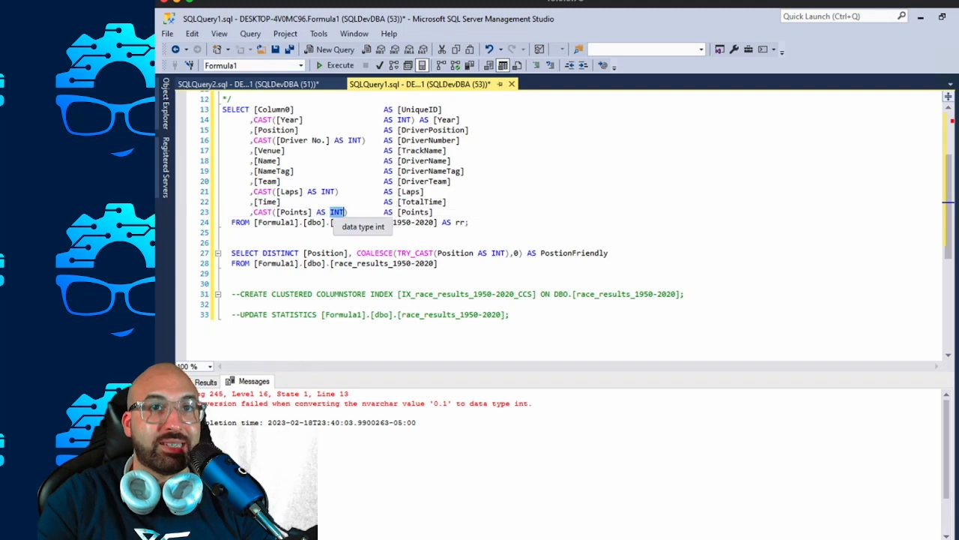
text(DECIMAL(18,2))
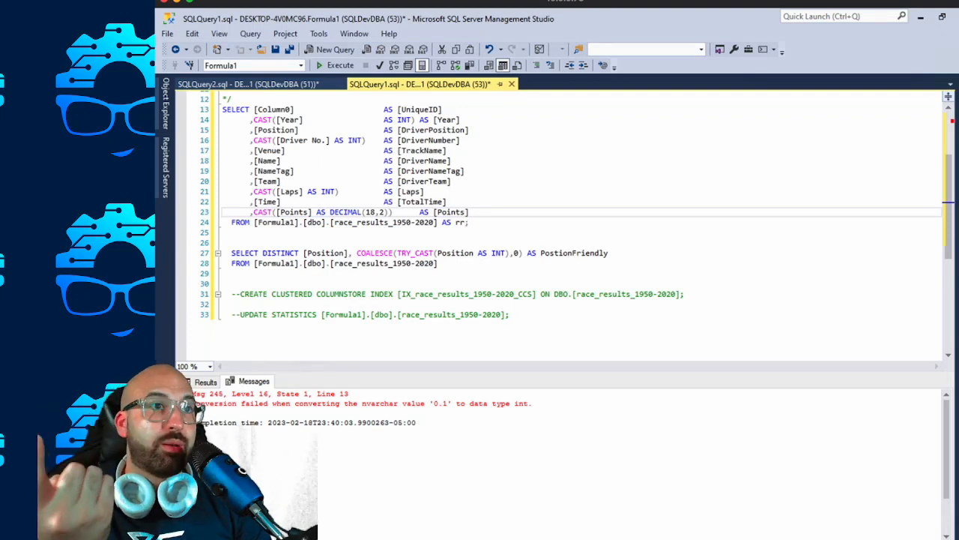
drag(470, 222, 222, 116)
key(F5)
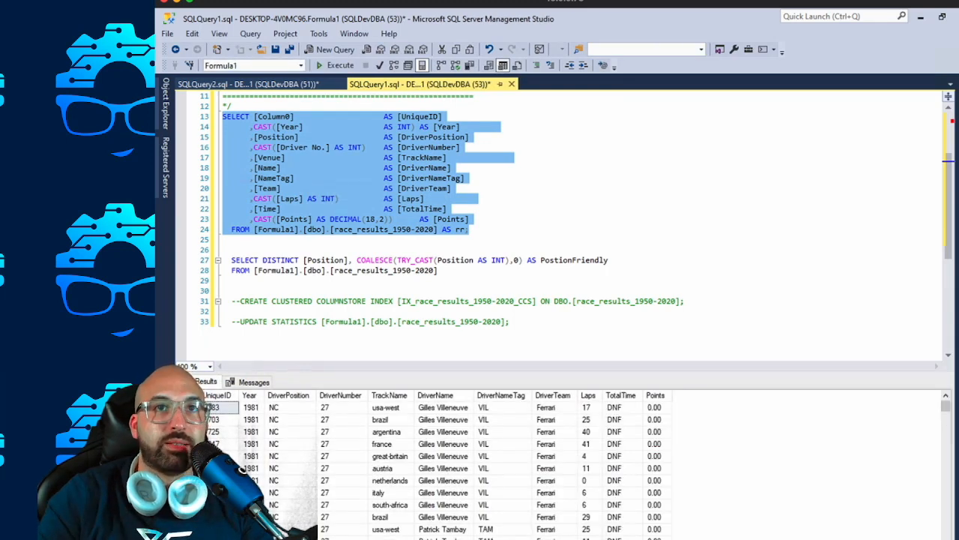
Examine the decimal values of the Points column in the query results.
click(411, 188)
drag(654, 407, 654, 517)
click(444, 209)
click(233, 240)
scroll(562, 225, down, 7)
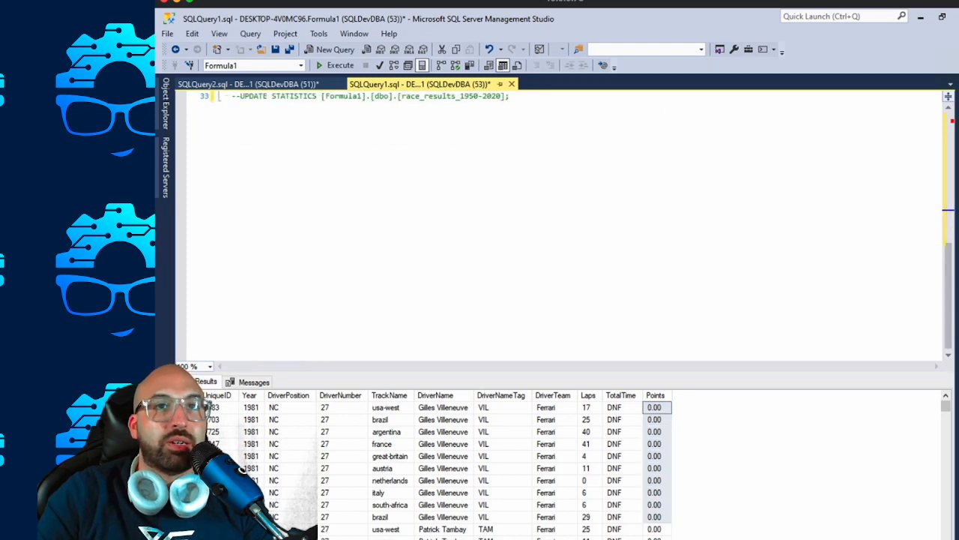
Run the script block from its beginning through the end of the main SELECT statement.
scroll(562, 224, up, 10)
drag(223, 106, 473, 332)
key(F5)
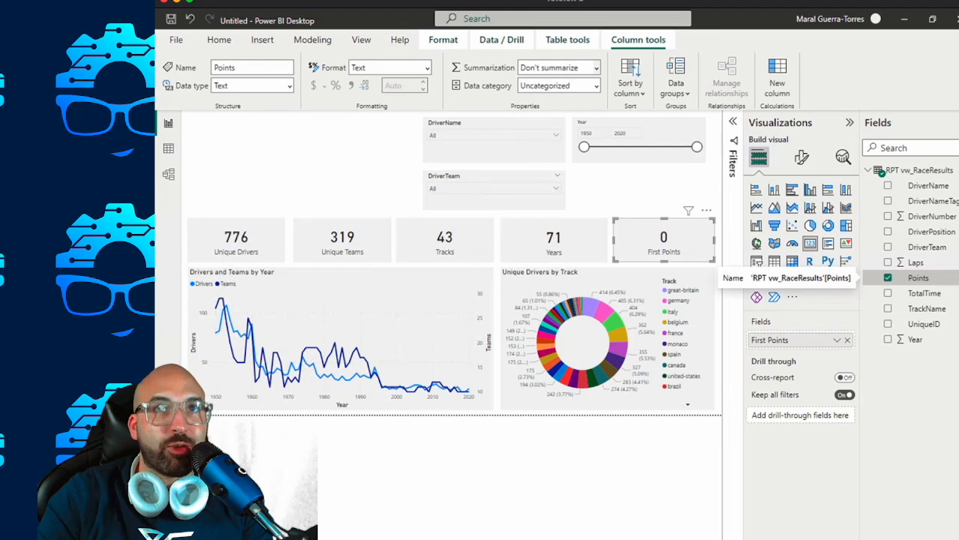
Refresh the report data and change the Points card's aggregation to Sum.
click(219, 40)
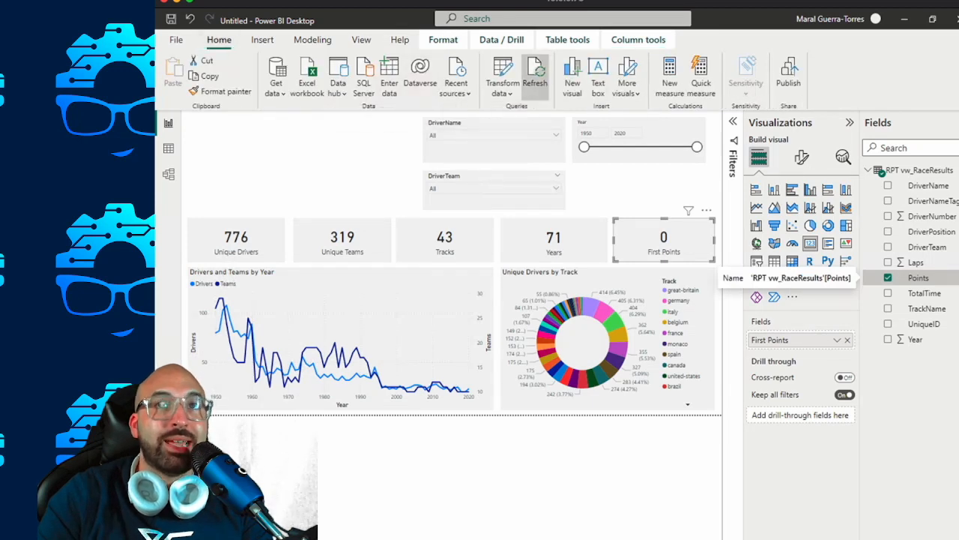
click(535, 75)
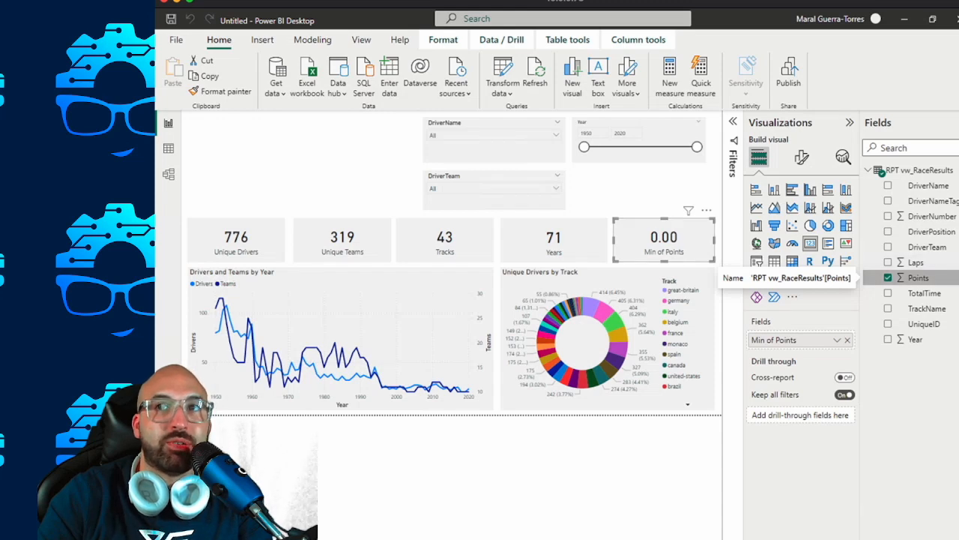
click(838, 339)
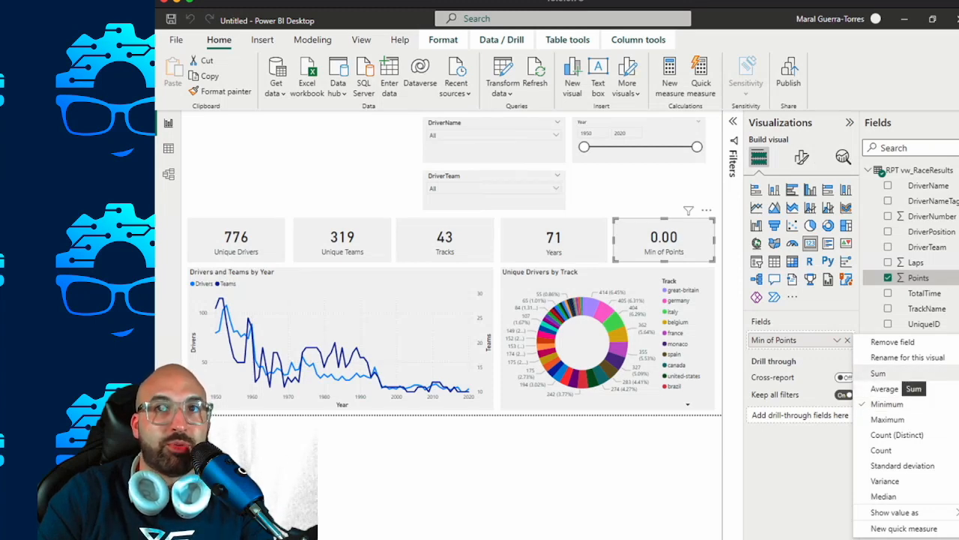
click(892, 373)
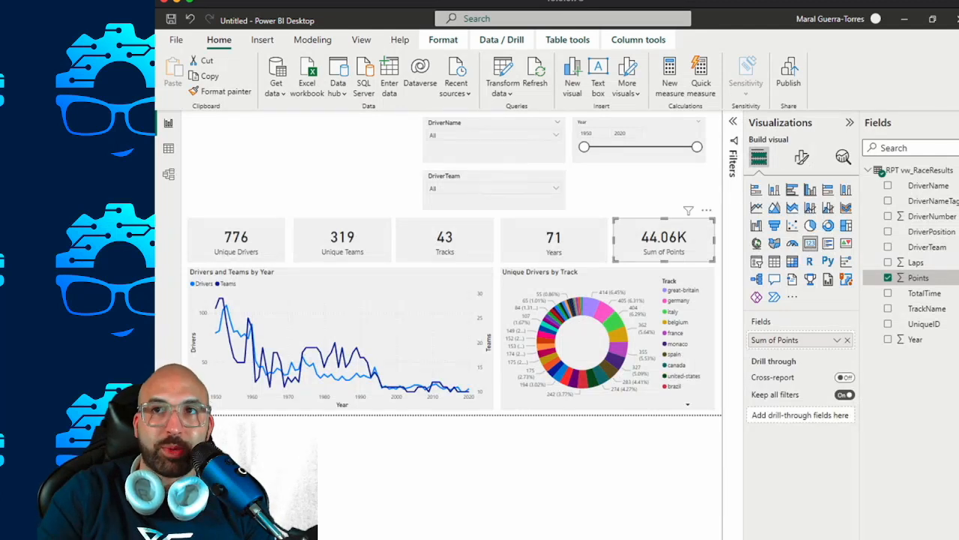
Set the number of decimal places shown for the Points column to 0.
click(263, 40)
click(219, 40)
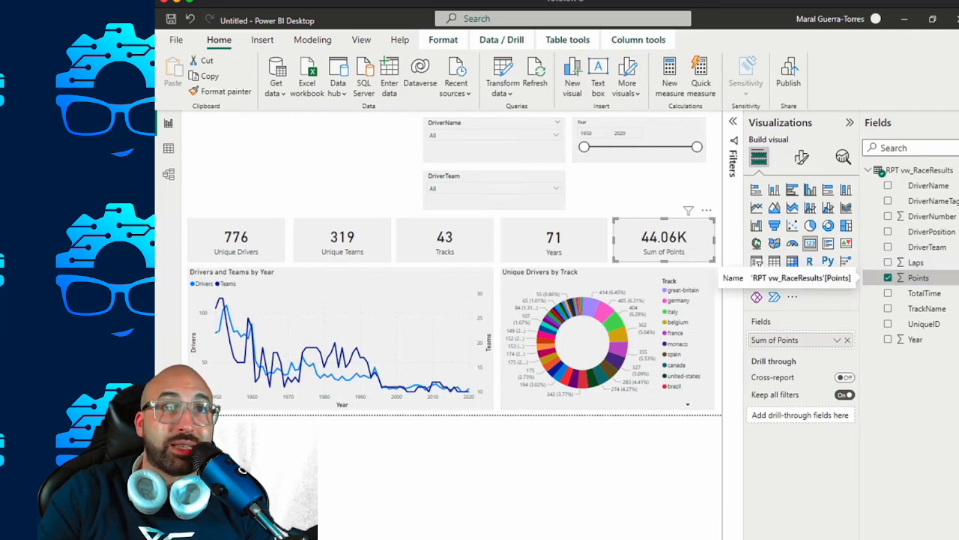
click(312, 40)
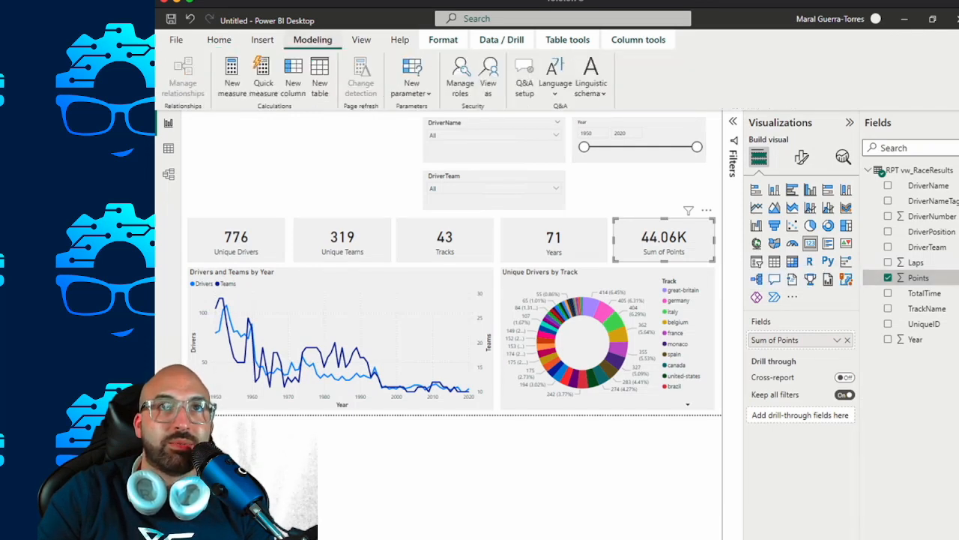
click(501, 40)
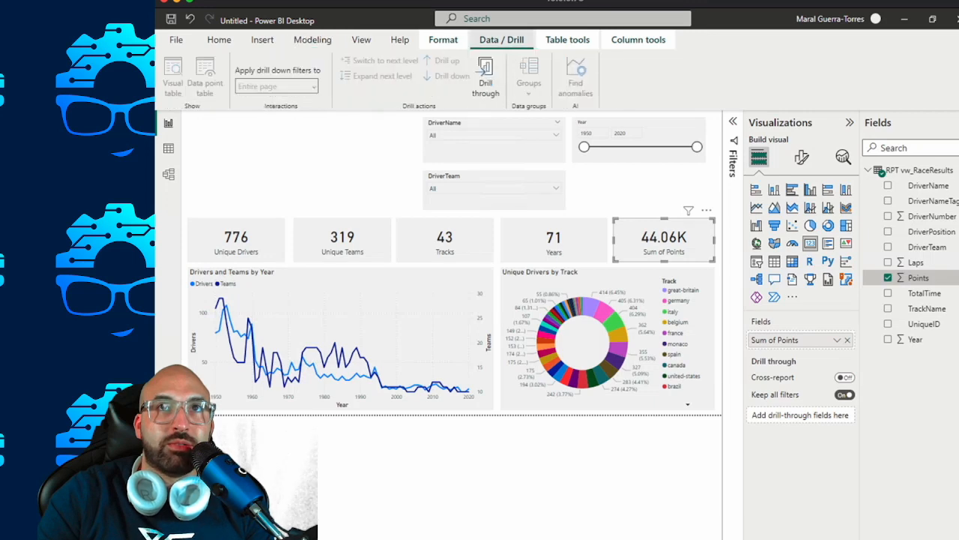
click(443, 39)
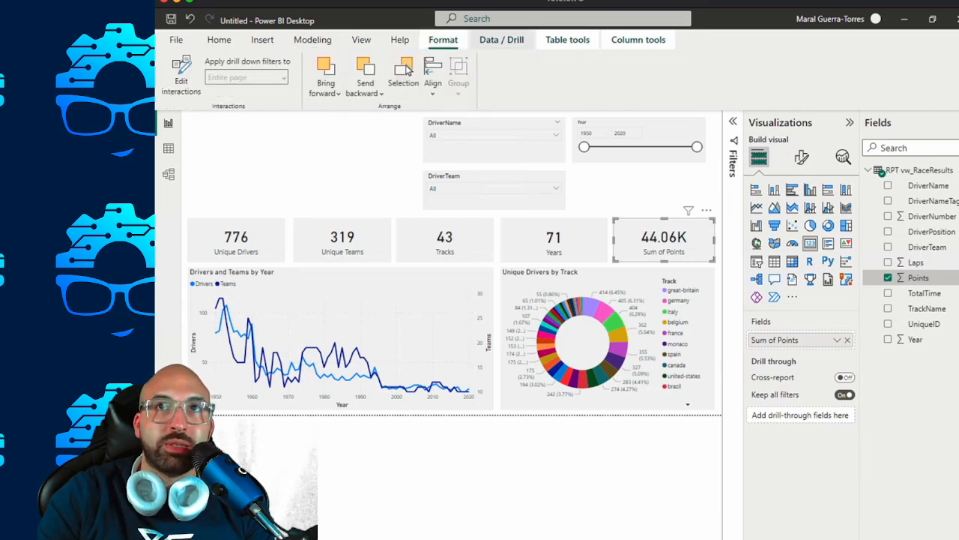
click(502, 39)
click(567, 40)
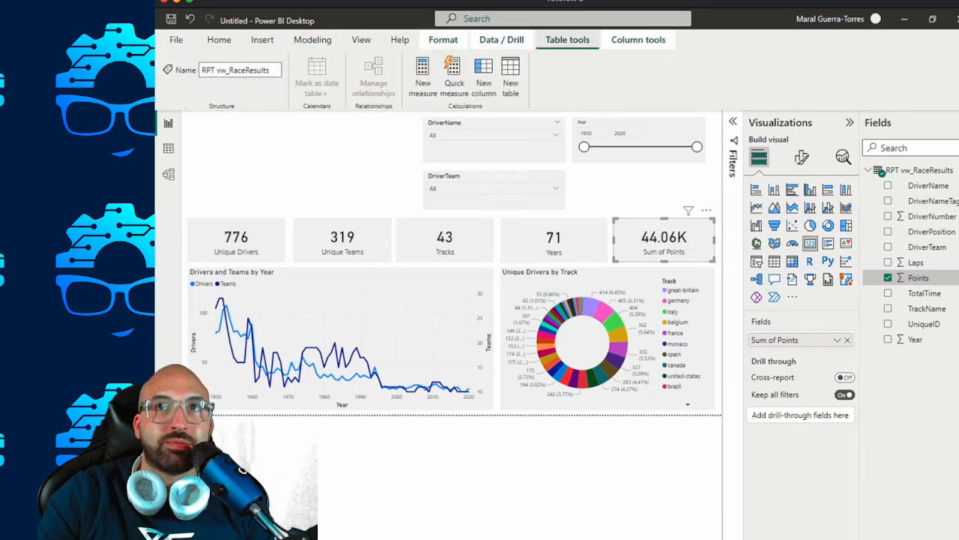
click(638, 39)
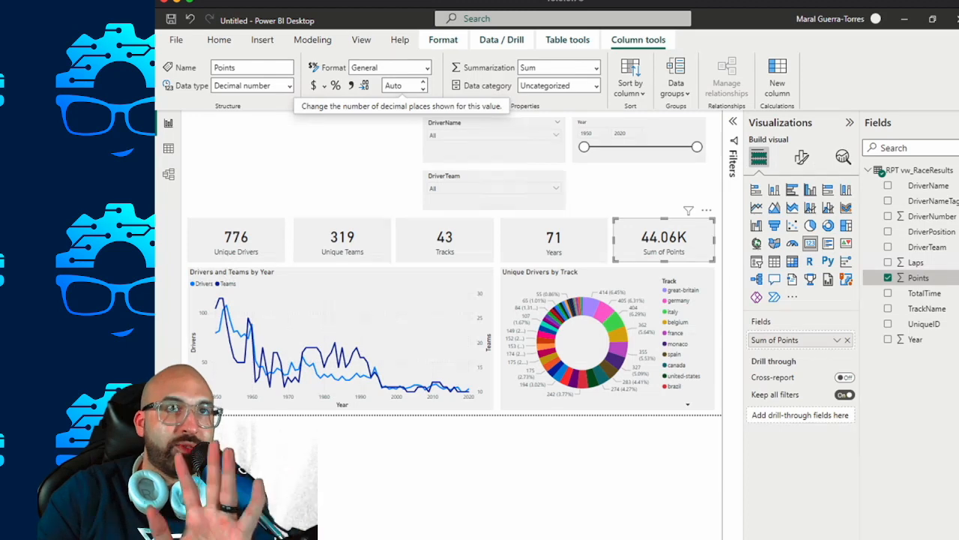
click(397, 85)
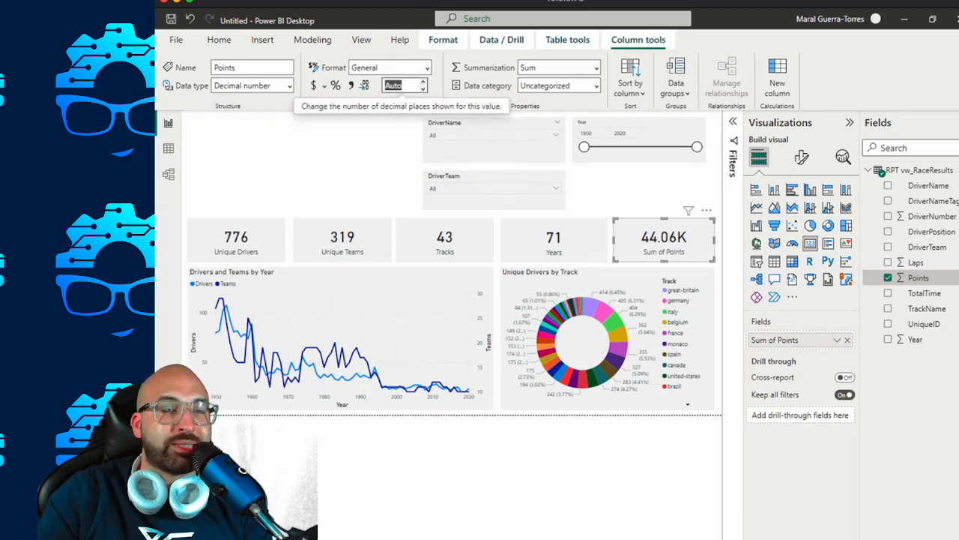
text(0)
key(Return)
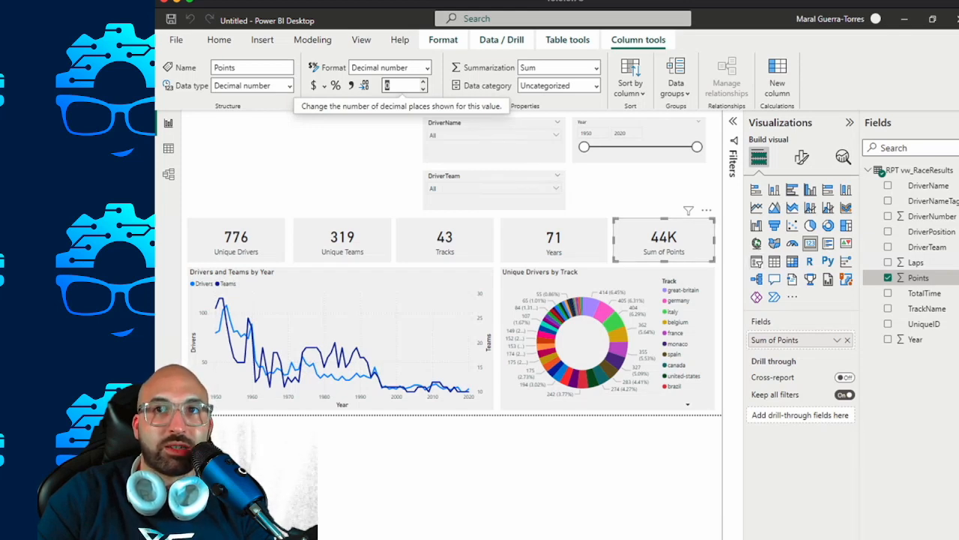
Rename the Sum of Points field on the card to "Total Points".
double_click(775, 339)
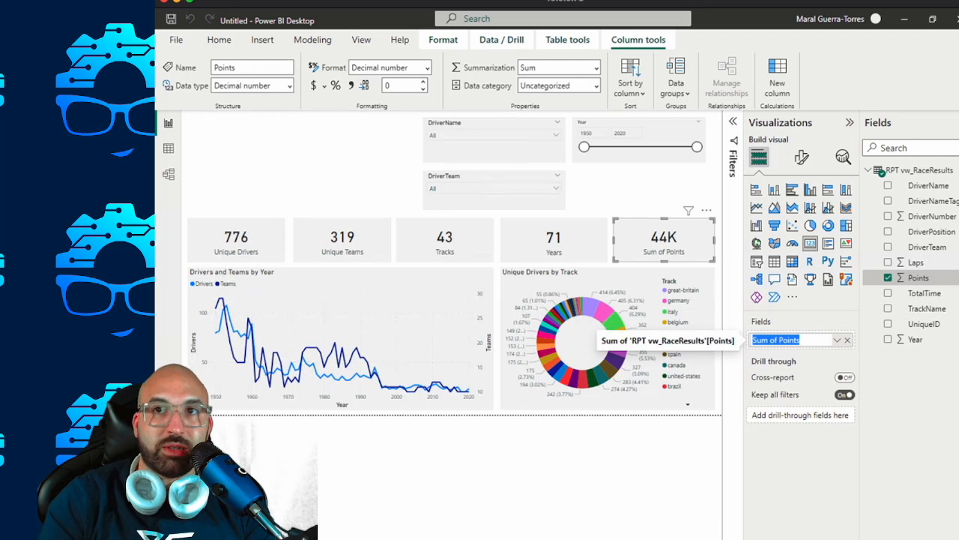
text(Total Points)
key(Return)
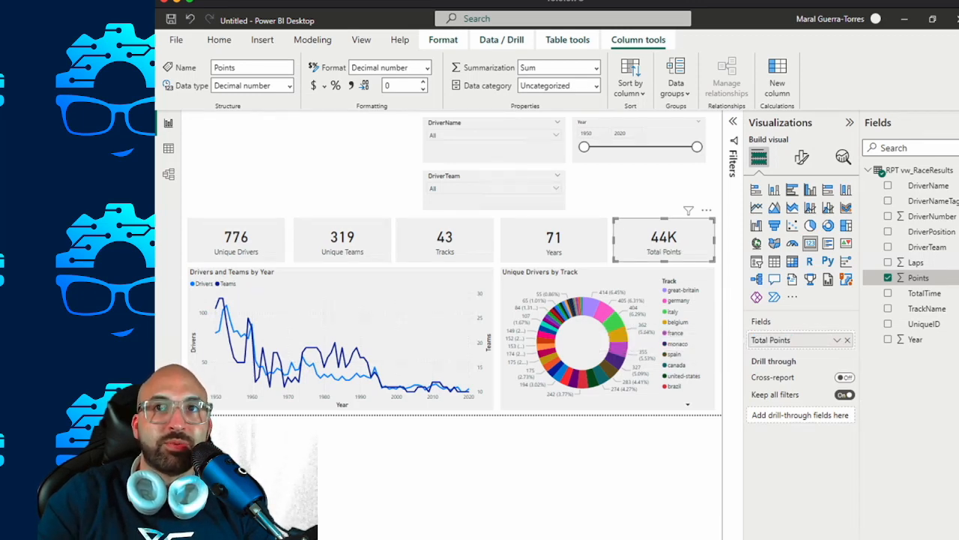
Set the display units of the Total Points card's callout value to None and return to the card's field settings.
click(802, 156)
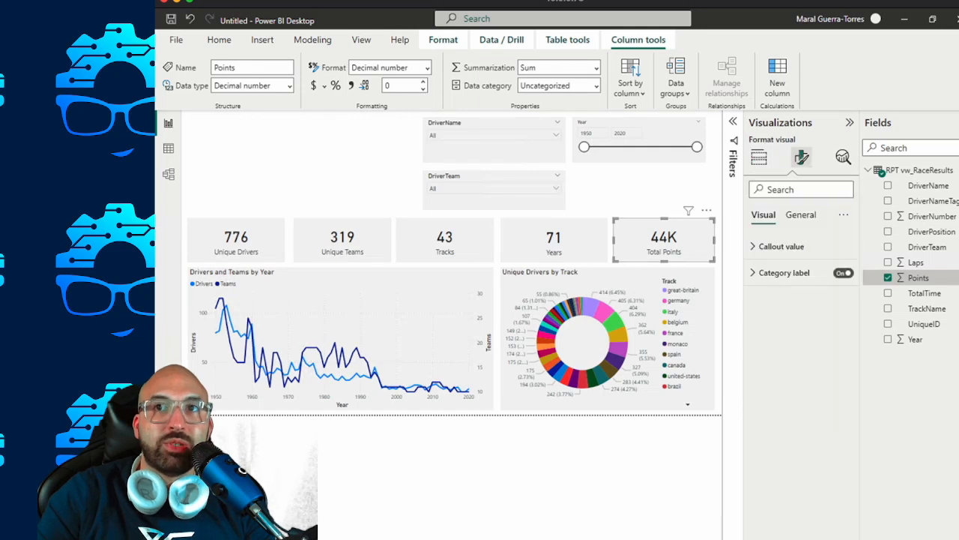
click(781, 246)
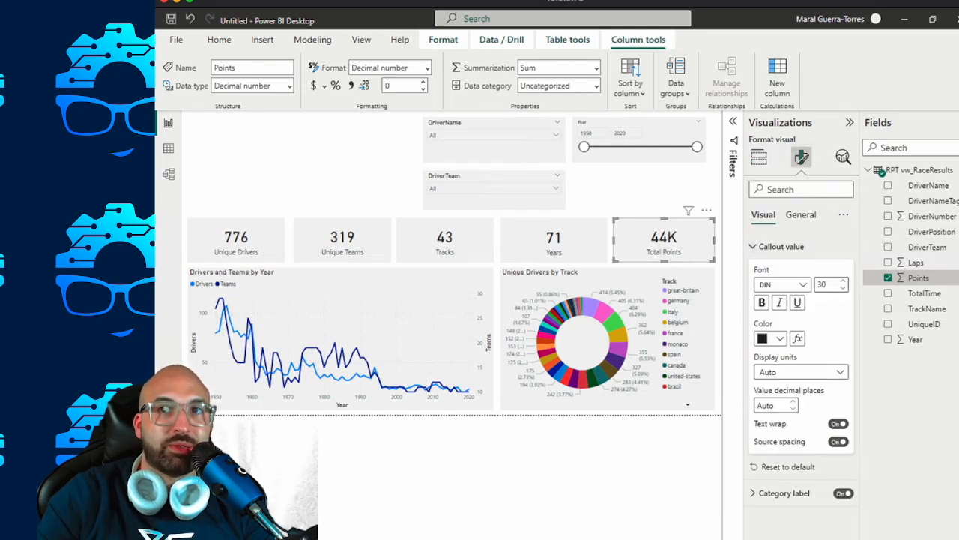
click(800, 372)
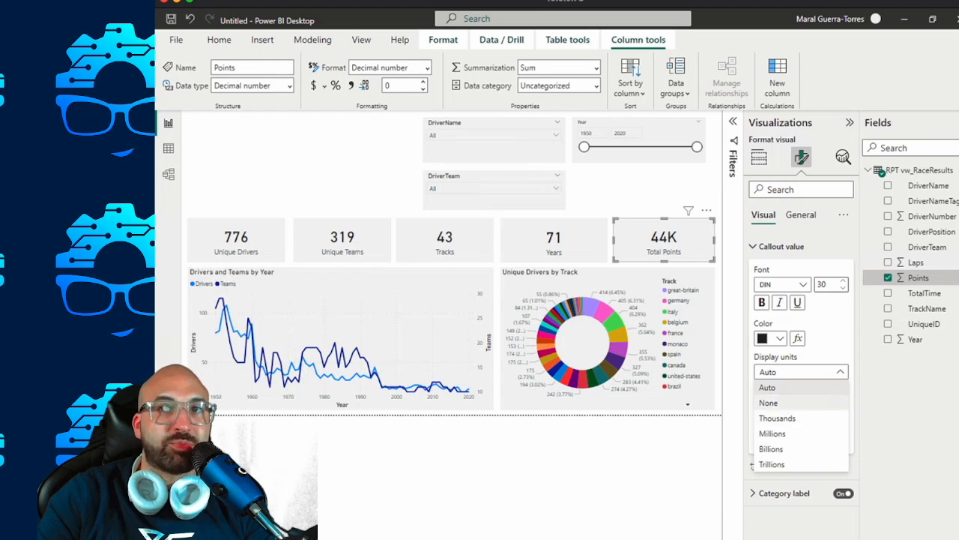
click(768, 403)
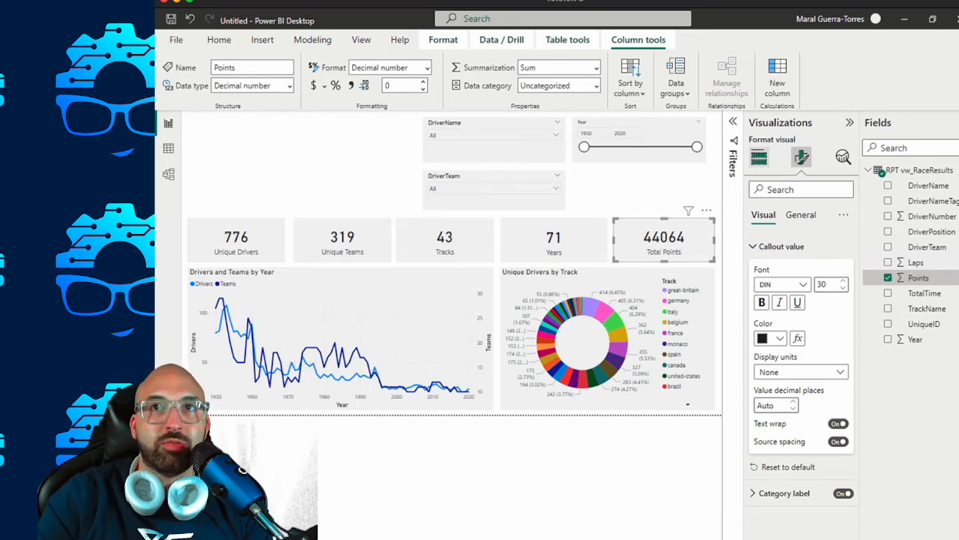
click(759, 157)
Test the Year slicer by setting its start year to 2020, and clear the filter again.
click(593, 133)
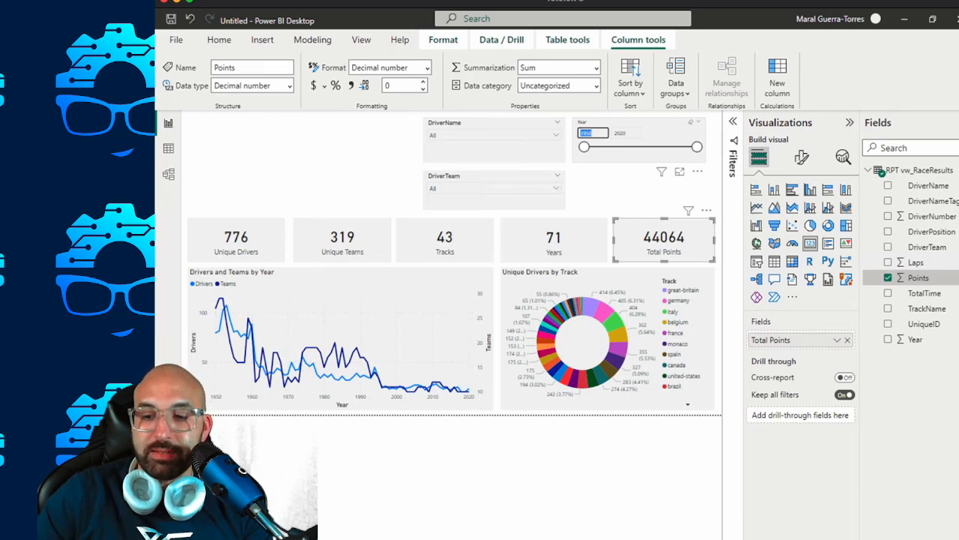
text(2)
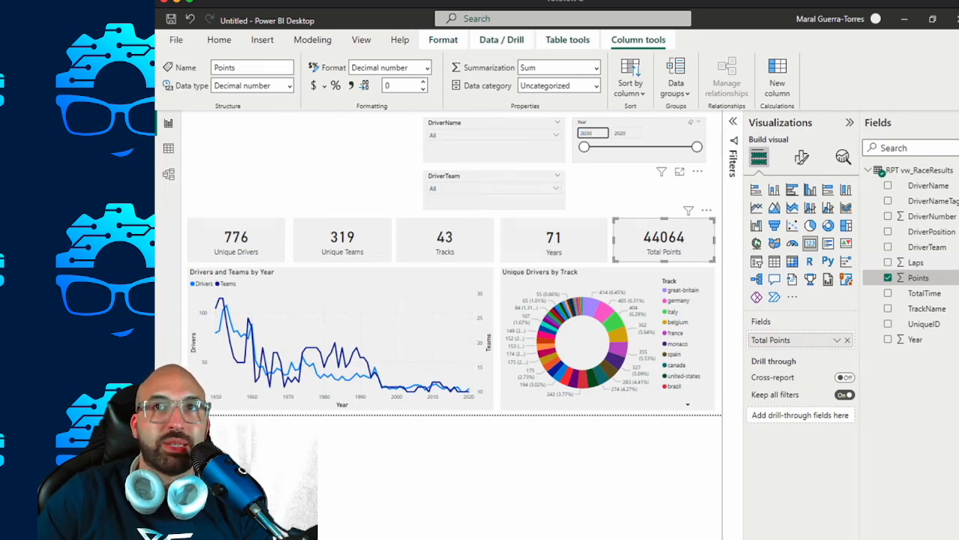
text(020)
key(Return)
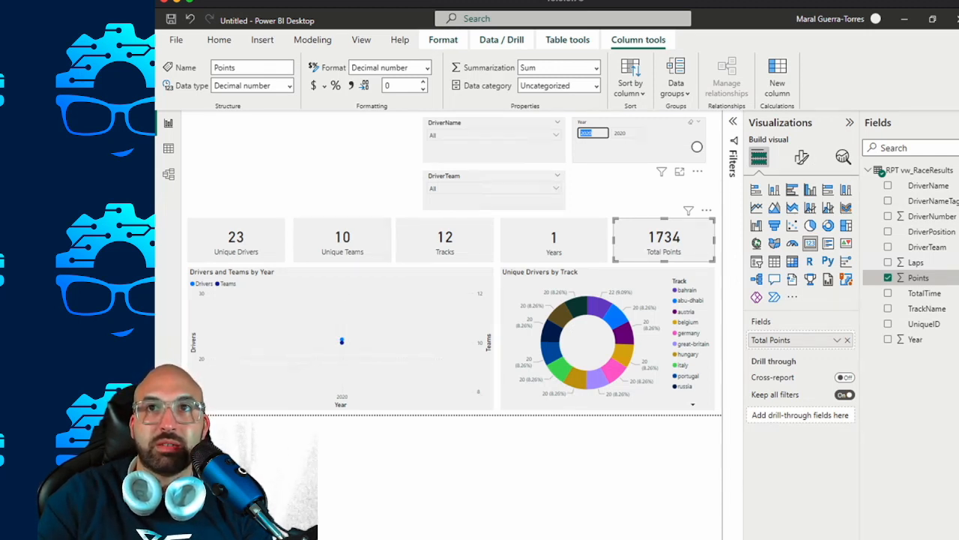
click(691, 121)
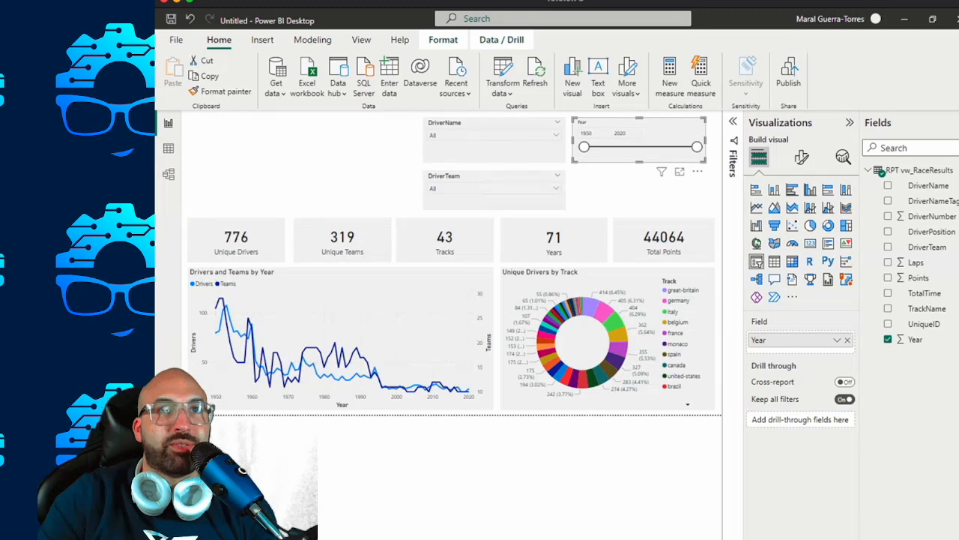
Insert a text box in the empty area above the cards, widen it up to the DriverName slicer, and enter "F1 Stats".
click(644, 196)
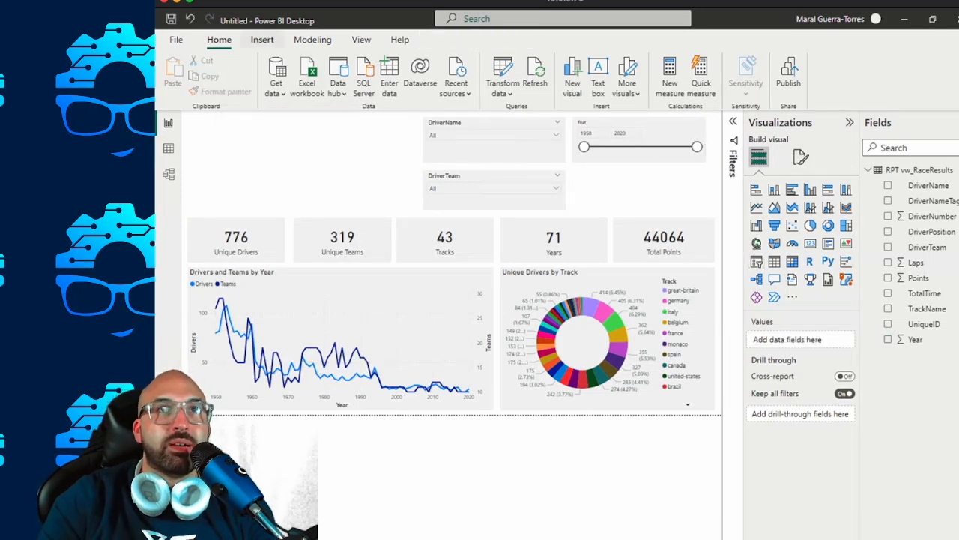
click(262, 40)
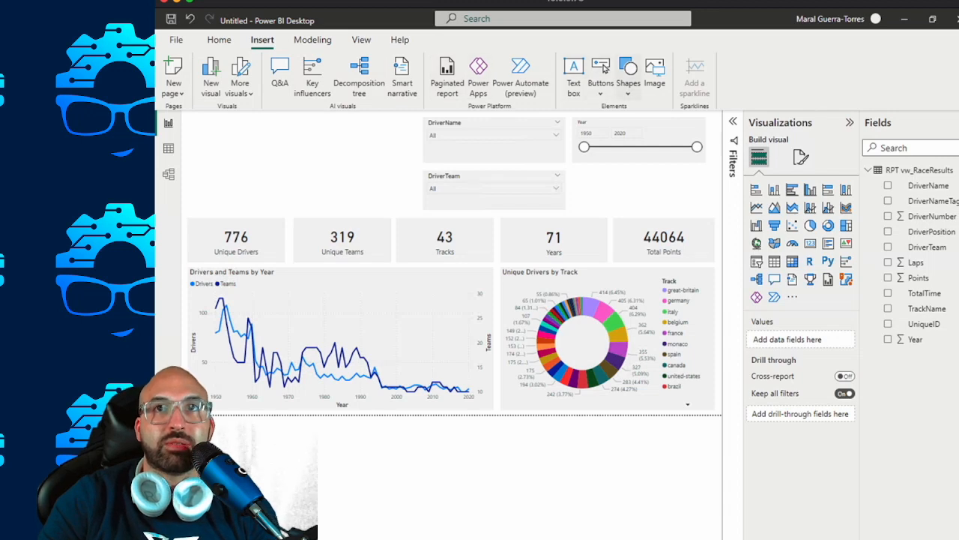
click(573, 73)
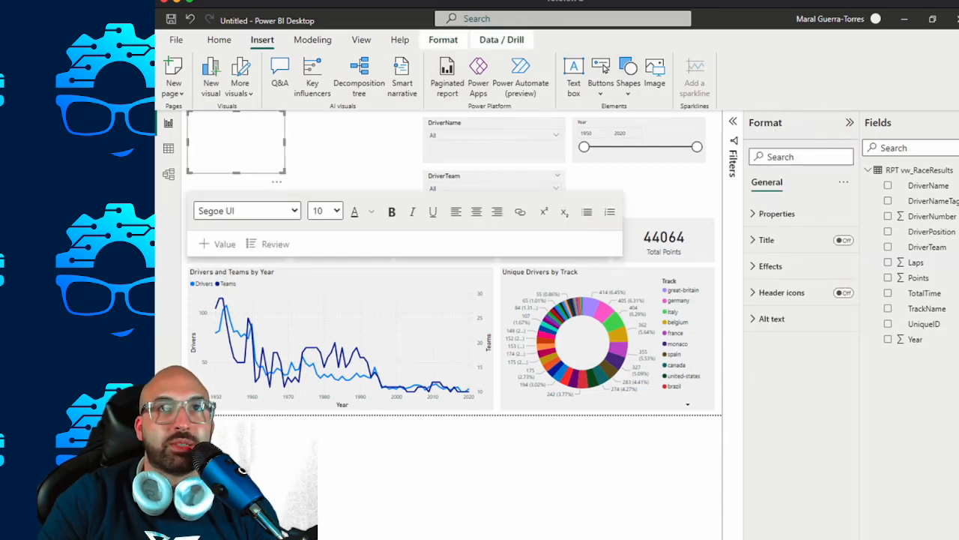
drag(285, 142, 416, 142)
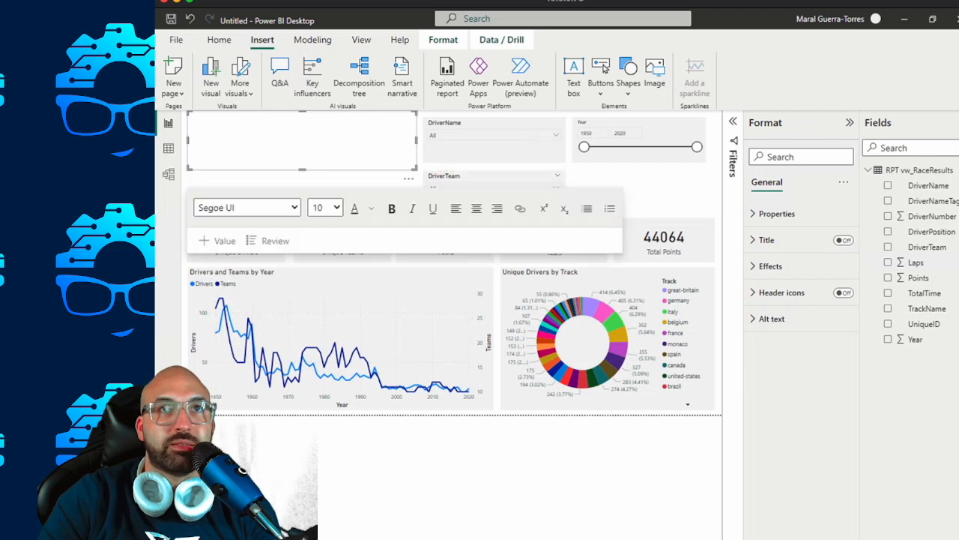
click(302, 139)
text(F1 Stats)
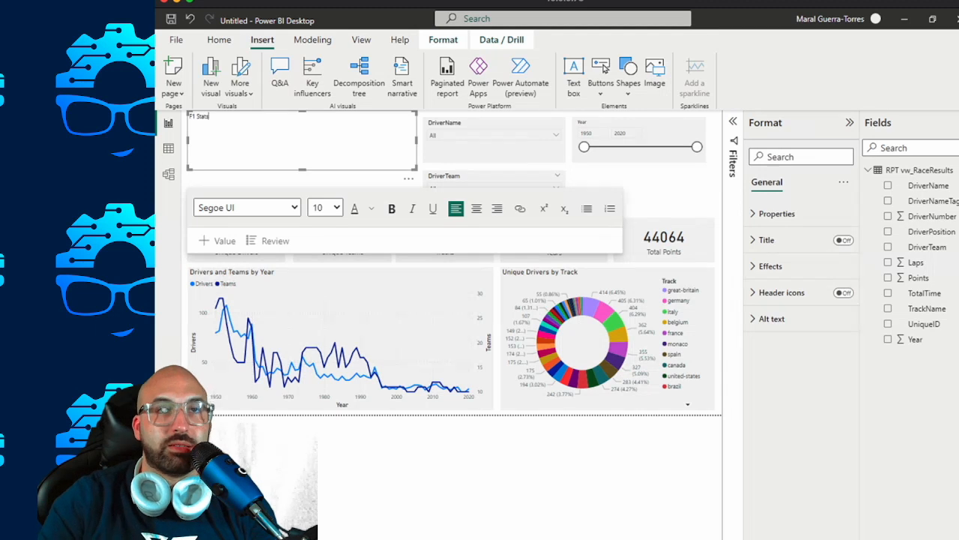
Format the whole "F1 Stats" text as size 36, bold, in the Segoe (Bold) font.
key(ctrl+a)
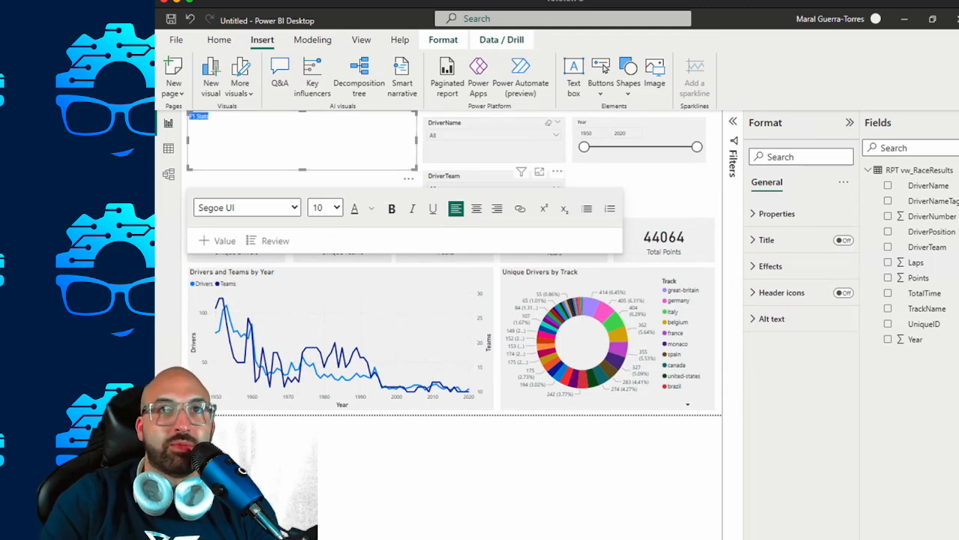
click(325, 207)
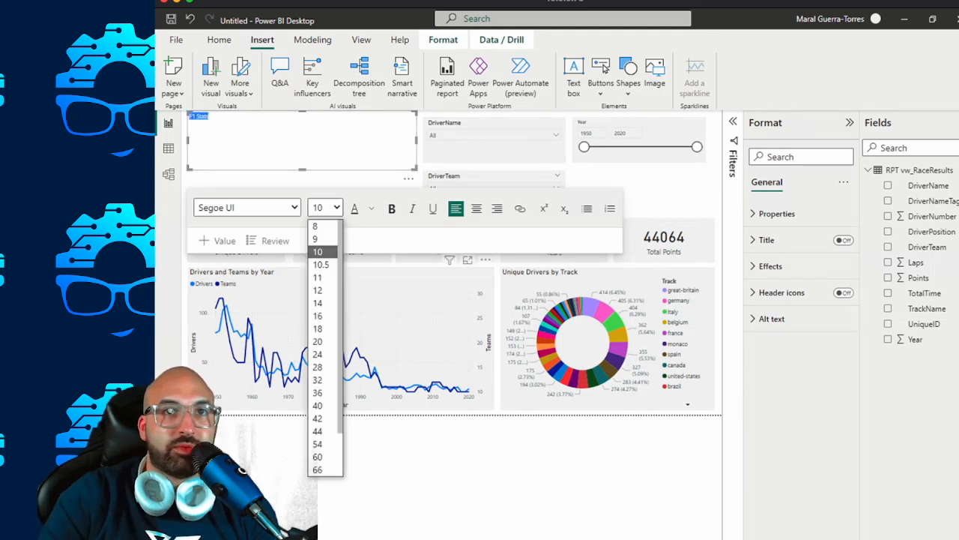
click(323, 393)
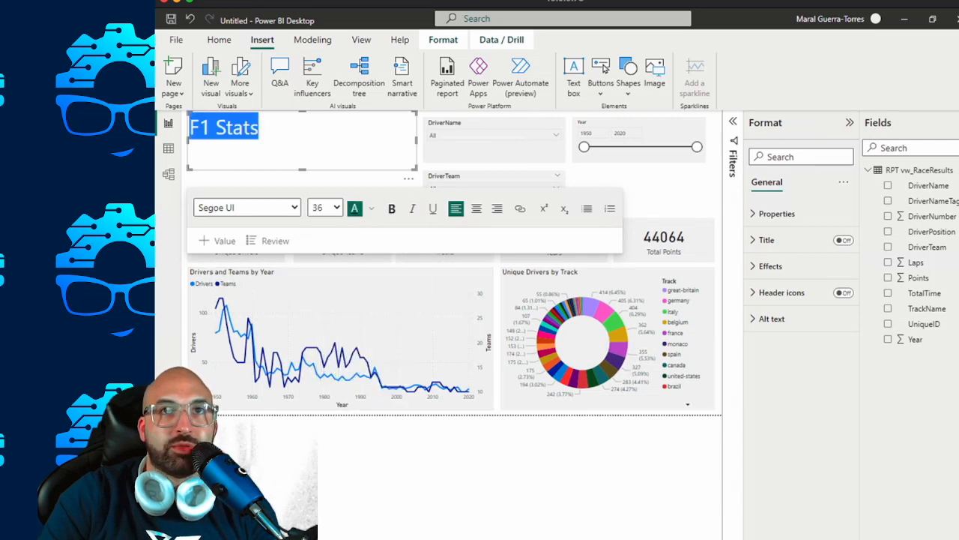
click(392, 208)
click(295, 208)
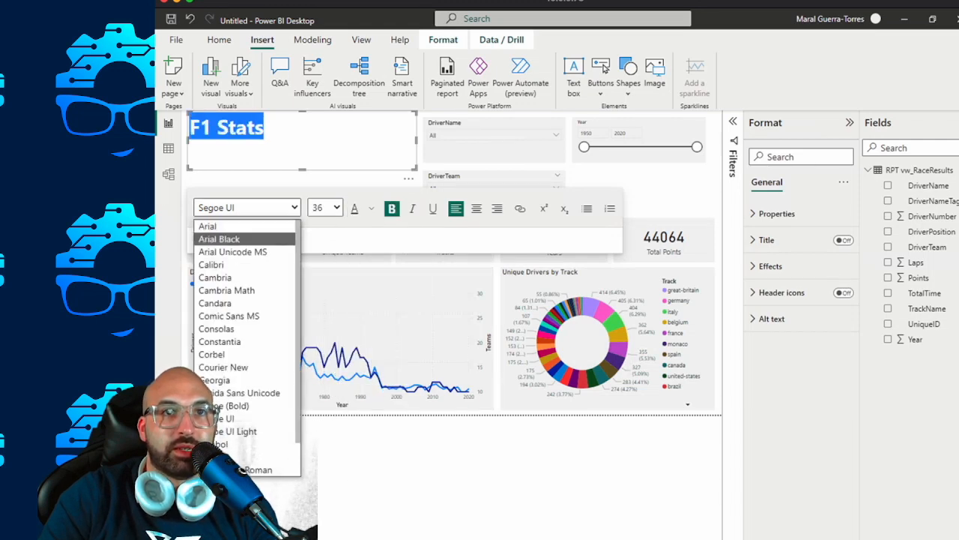
click(232, 405)
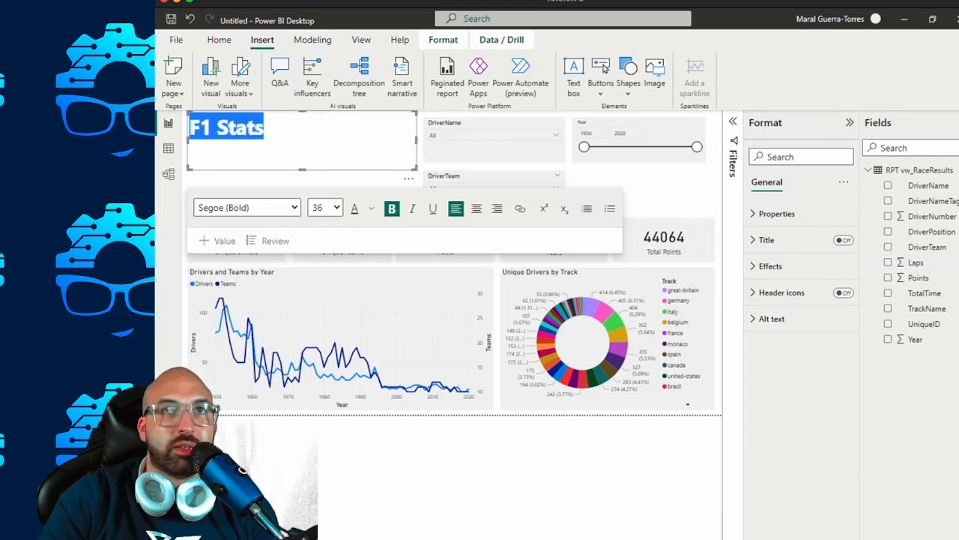
Append a "|" separator after "F1 Stats" in the title text box.
key(End)
text(\)
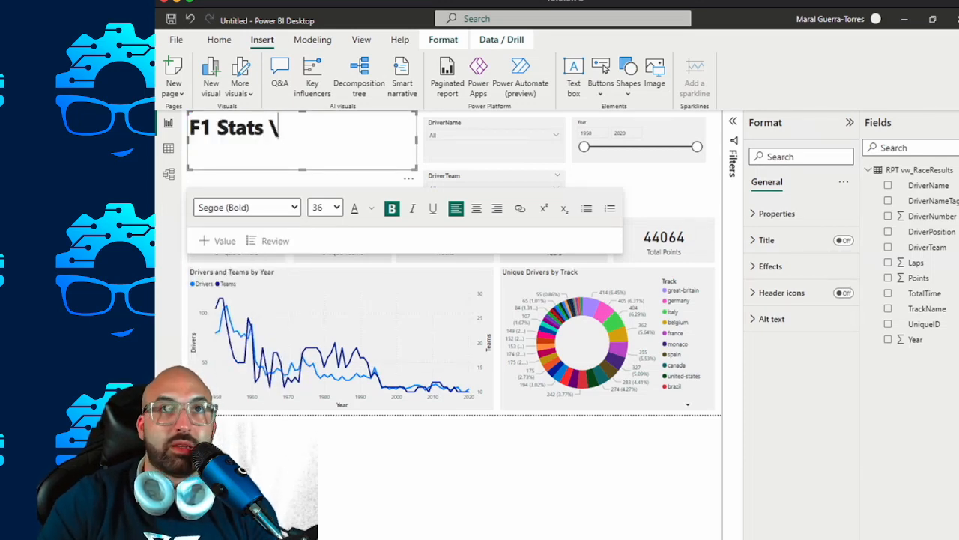
key(BackSpace)
text(|)
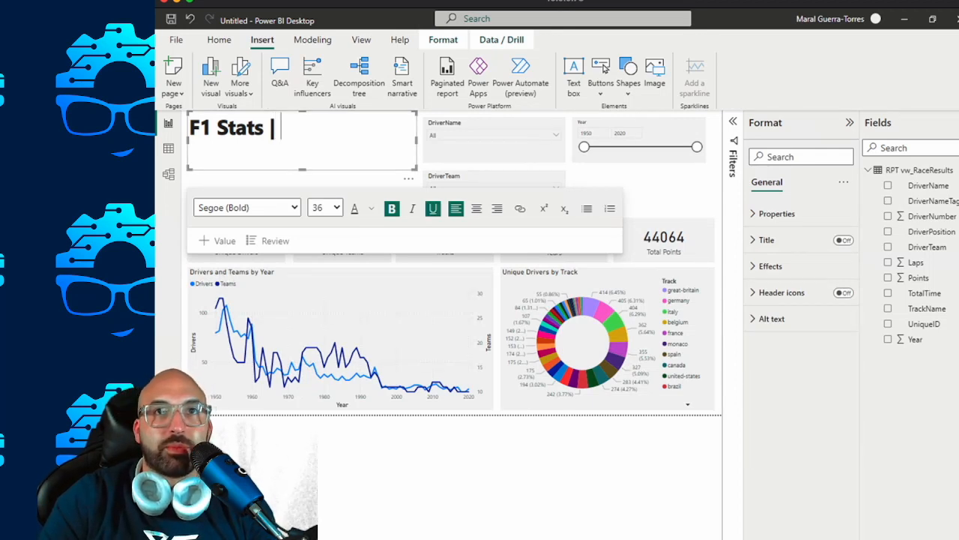
Try to switch the text following the separator to non-bold Arial.
click(239, 208)
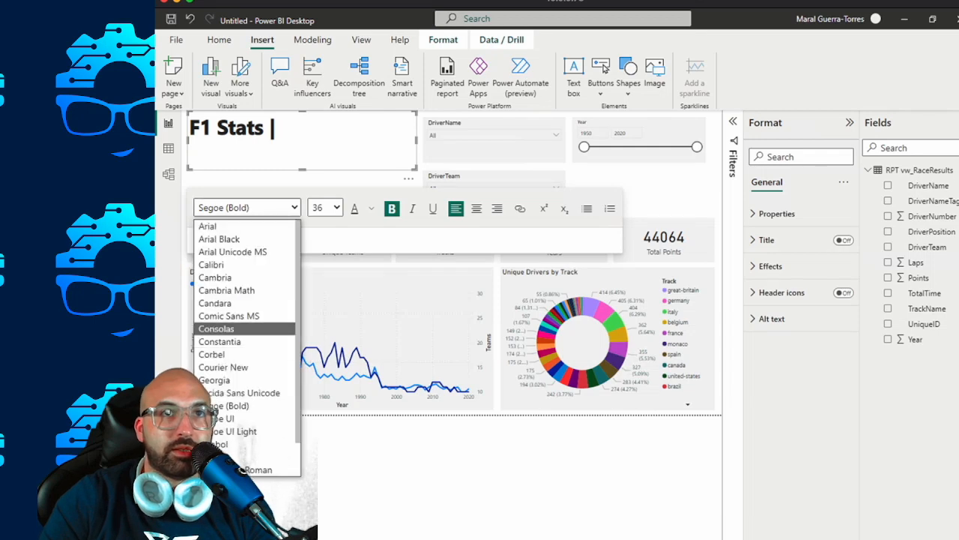
click(213, 226)
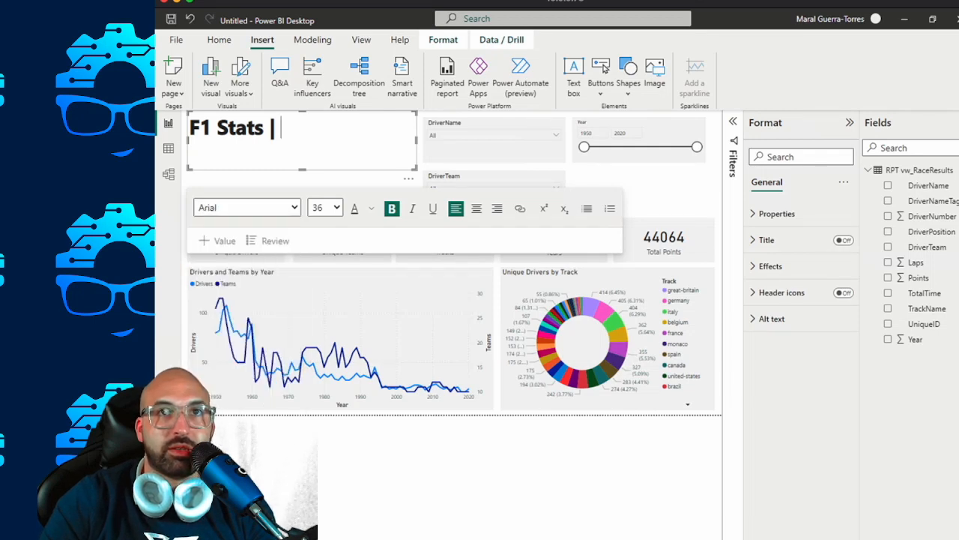
click(326, 208)
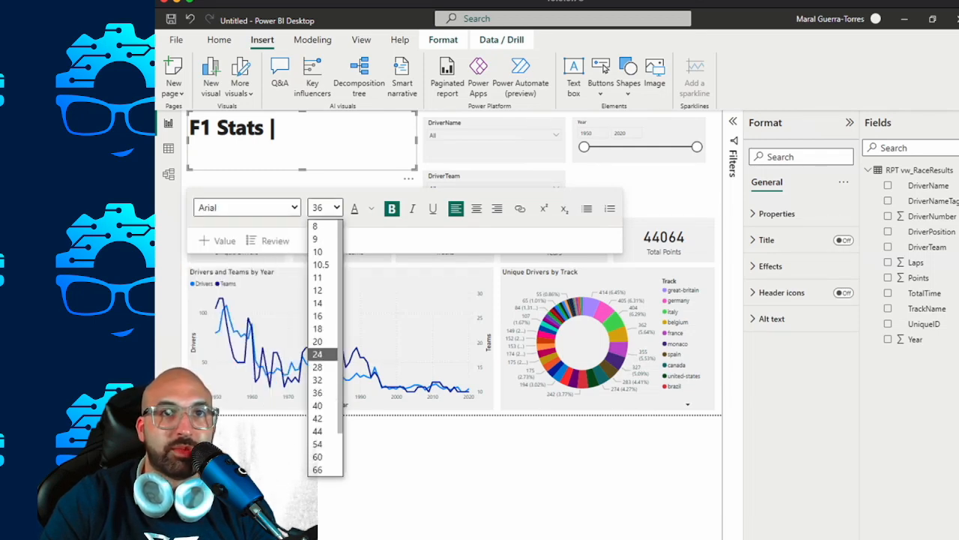
click(391, 209)
click(392, 209)
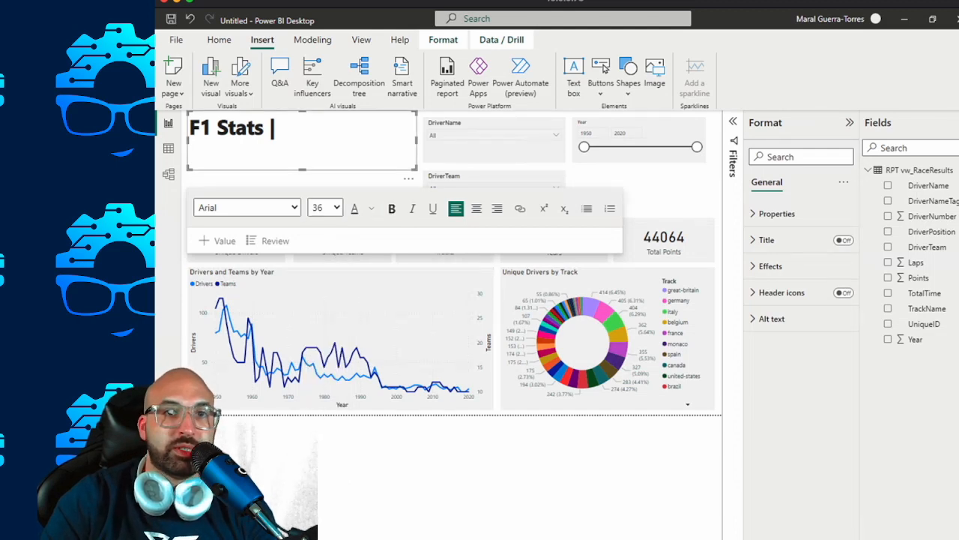
Add "Yearly Summary" after the separator in the title.
text(S)
key(BackSpace)
text(Yea)
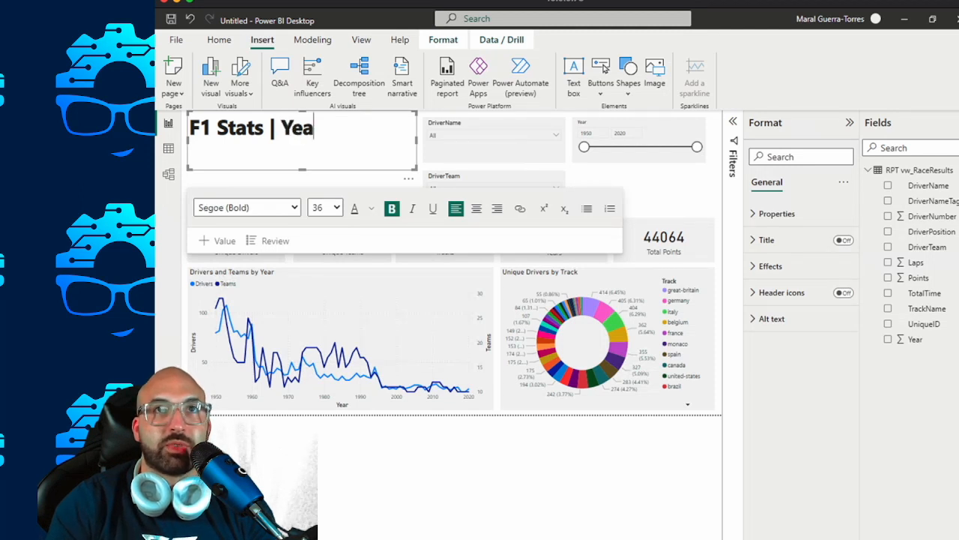
text(rly Summary)
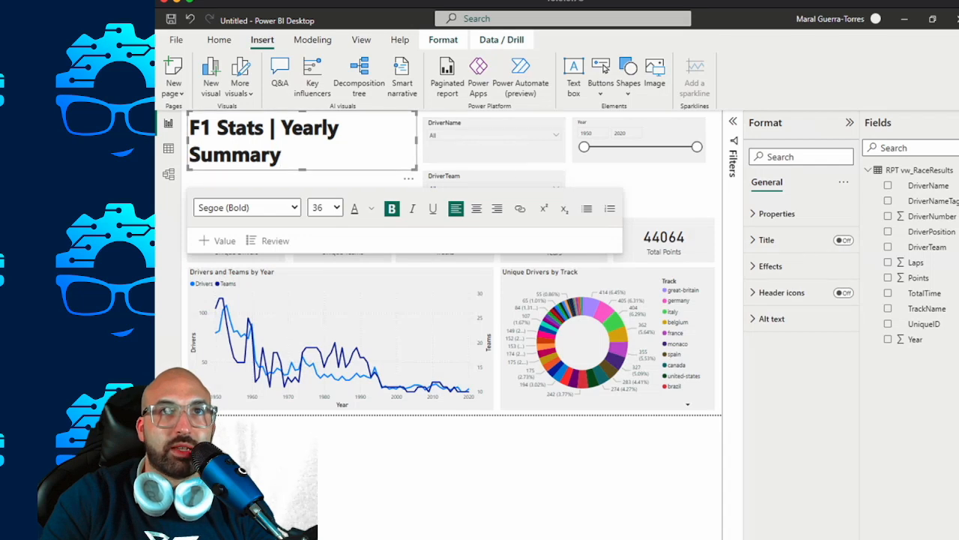
Reduce only the words "Yearly Summary" in the title to font size 28.
key(ctrl+shift+Left)
key(ctrl+shift+Left)
click(327, 208)
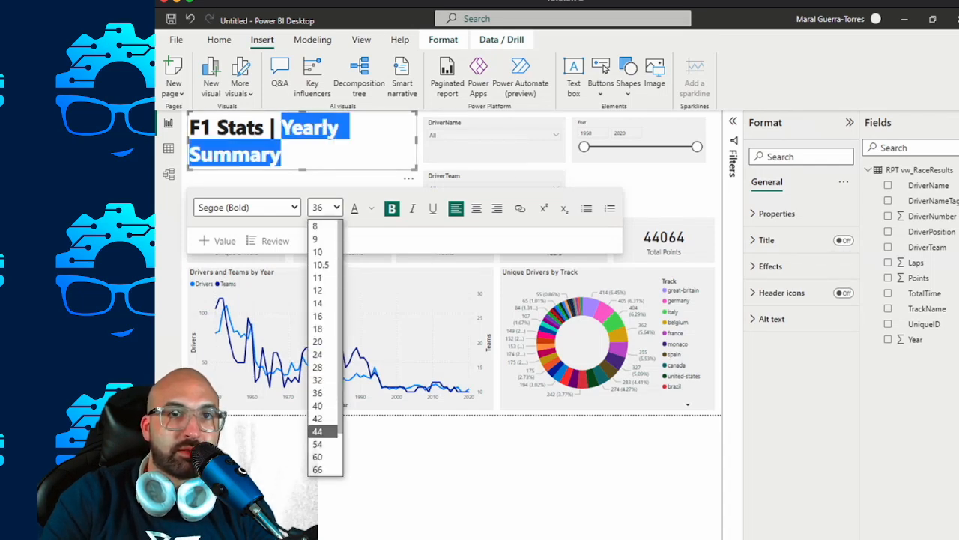
click(318, 380)
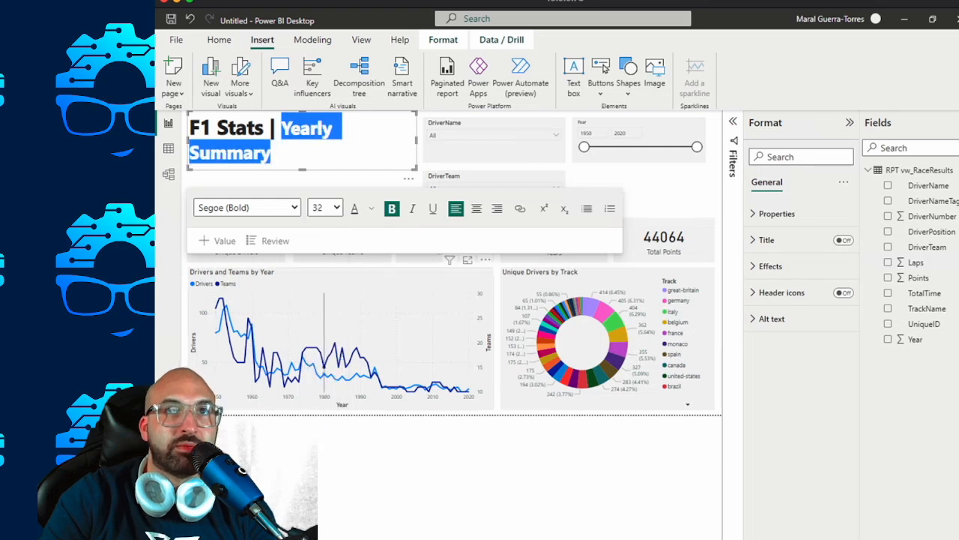
click(326, 207)
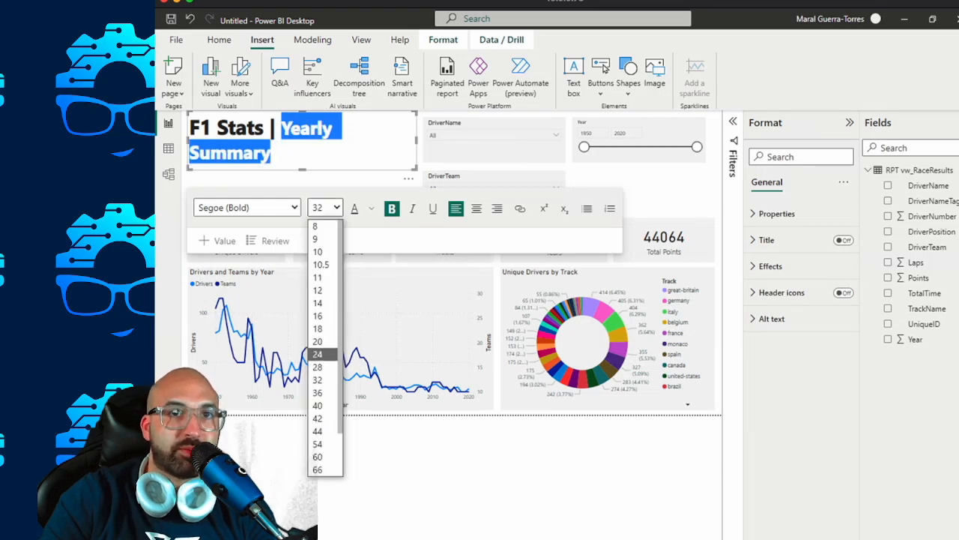
click(318, 368)
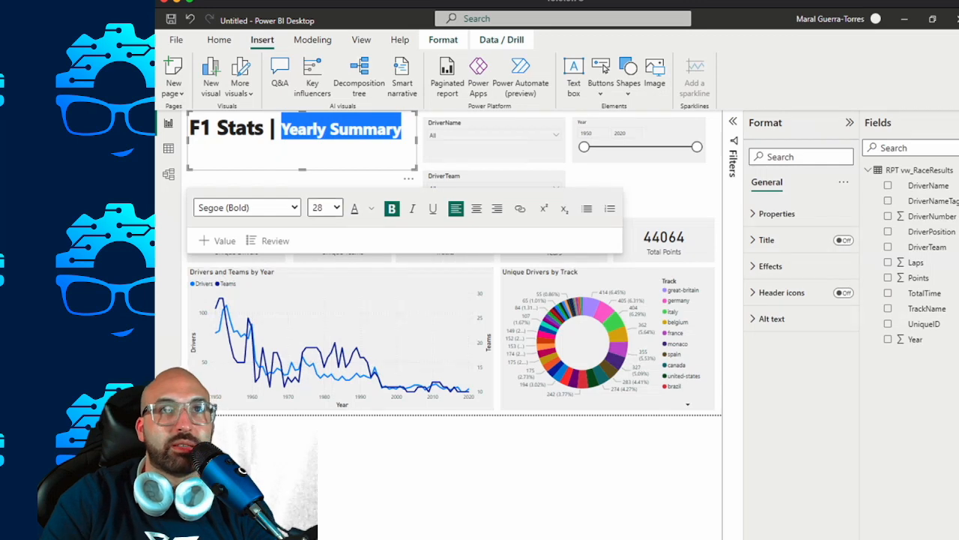
Lower the top edge of the title text box to free space above the title.
click(363, 129)
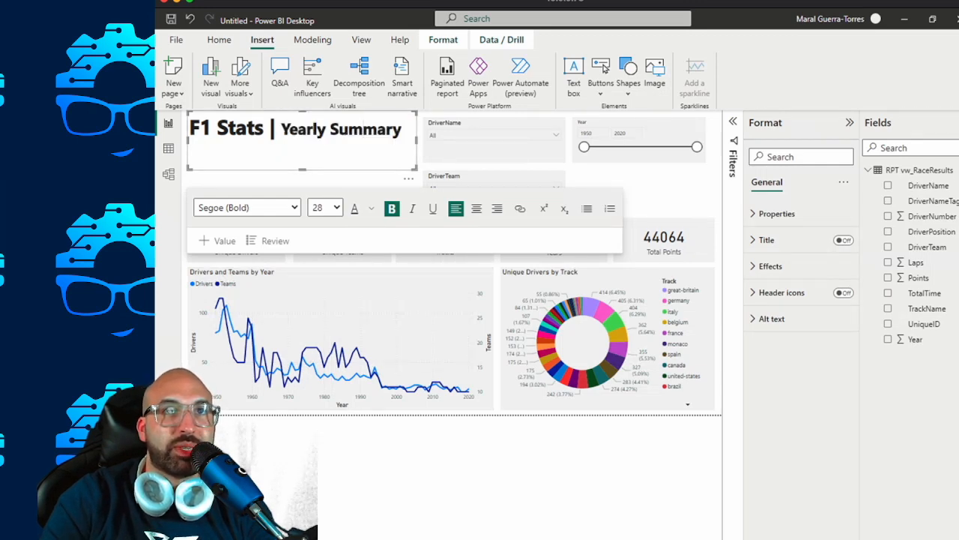
drag(302, 112, 302, 128)
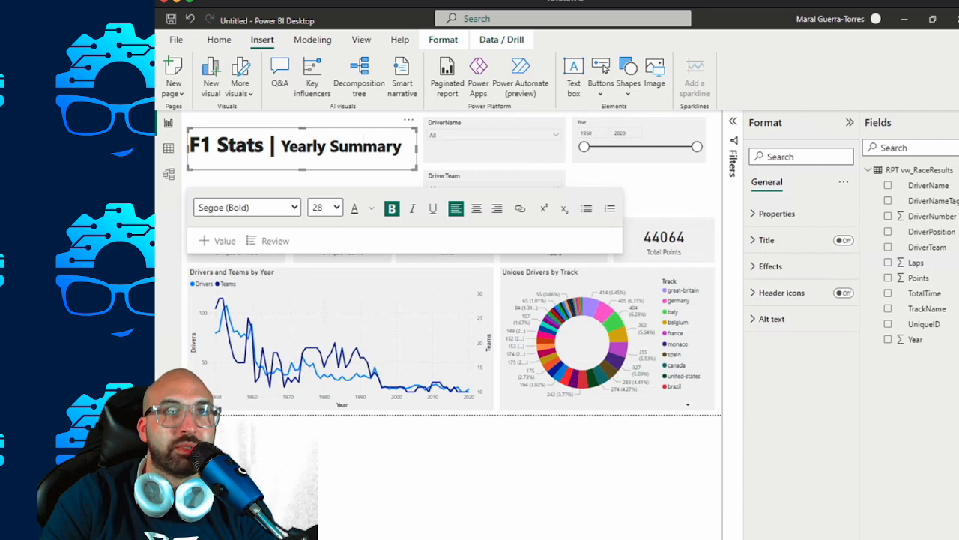
drag(302, 128, 302, 135)
Switch to the Edge browser and search the web for "formula 1 logo" in a new tab.
mouse_move(672, 539)
click(672, 516)
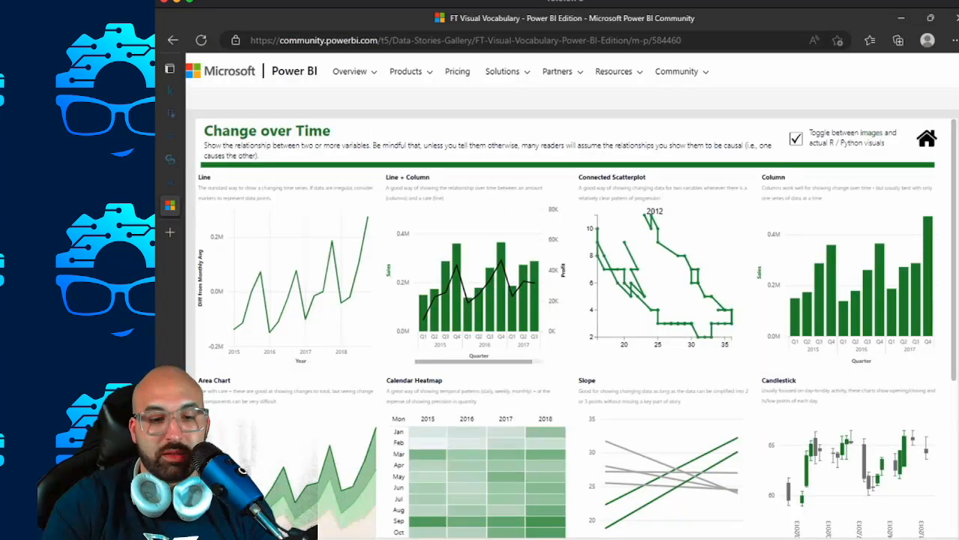
key(ctrl+t)
text(form)
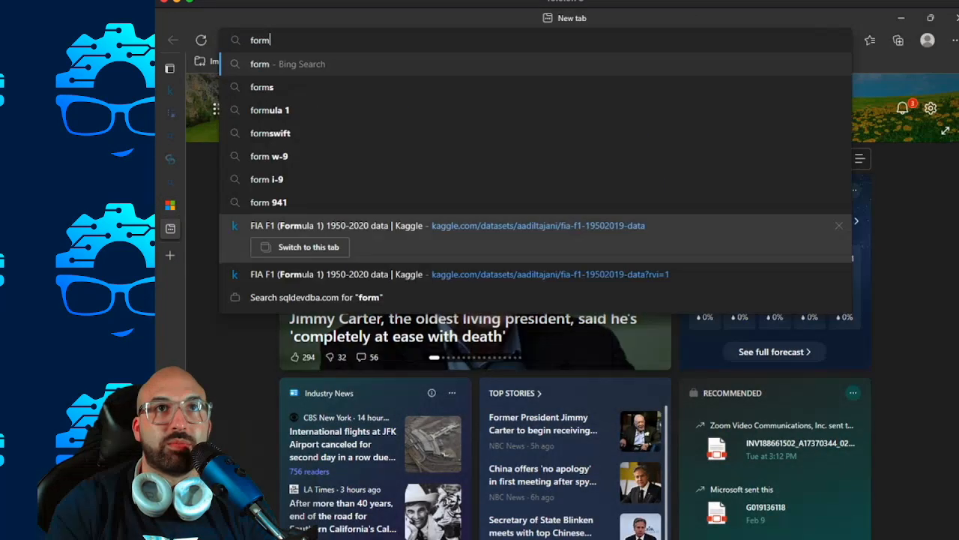
text(ula 1 lo)
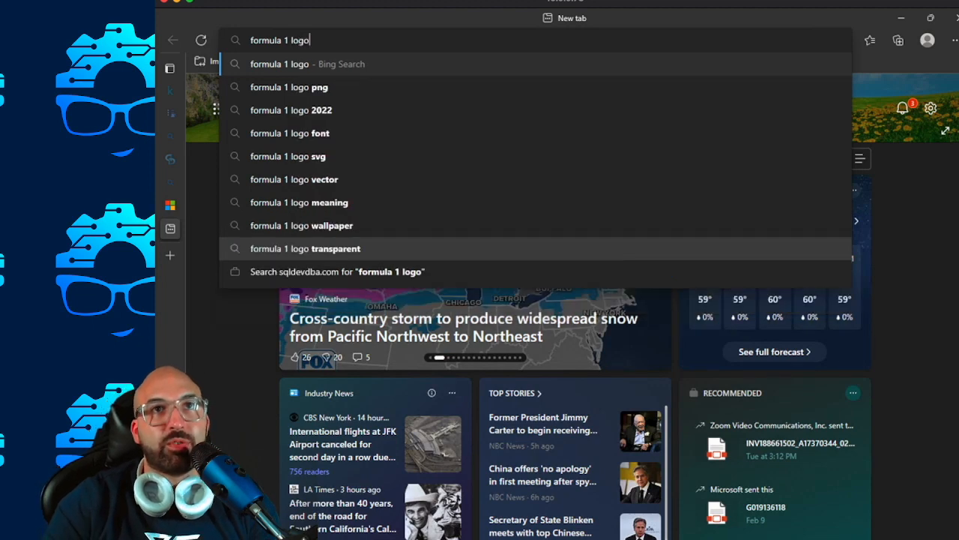
text(go)
key(Return)
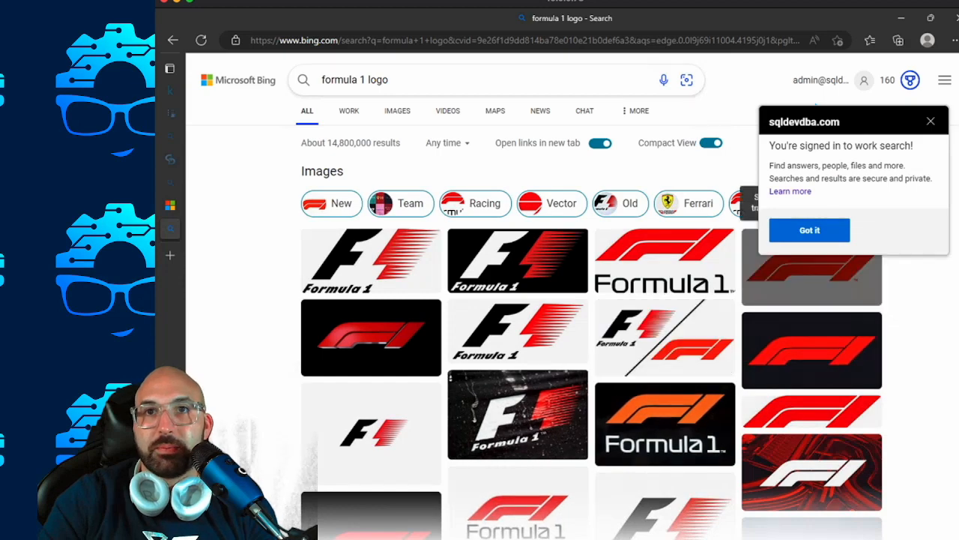
Go to the image results, close the enlarged picture, and refine the image search to "Formula 1 Logo png".
click(322, 171)
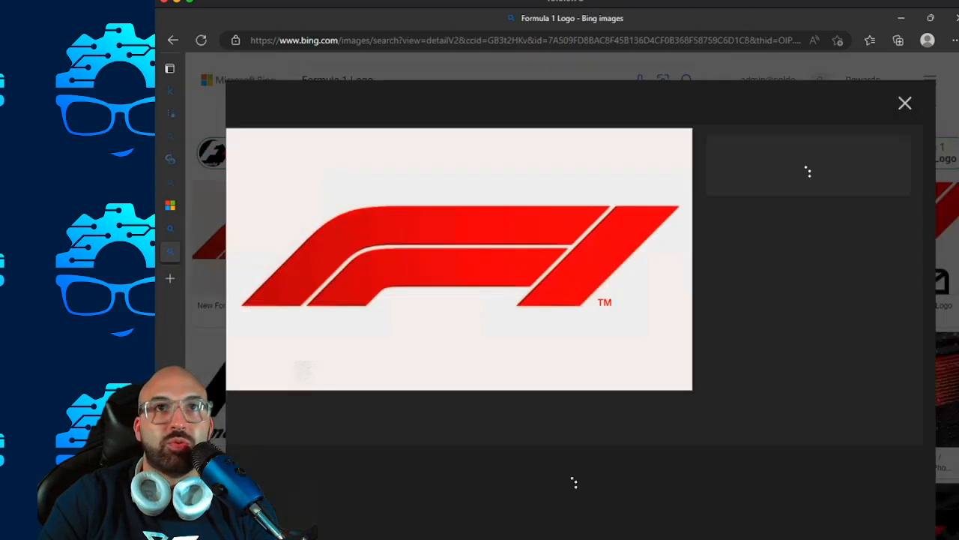
click(905, 102)
click(375, 80)
text(png)
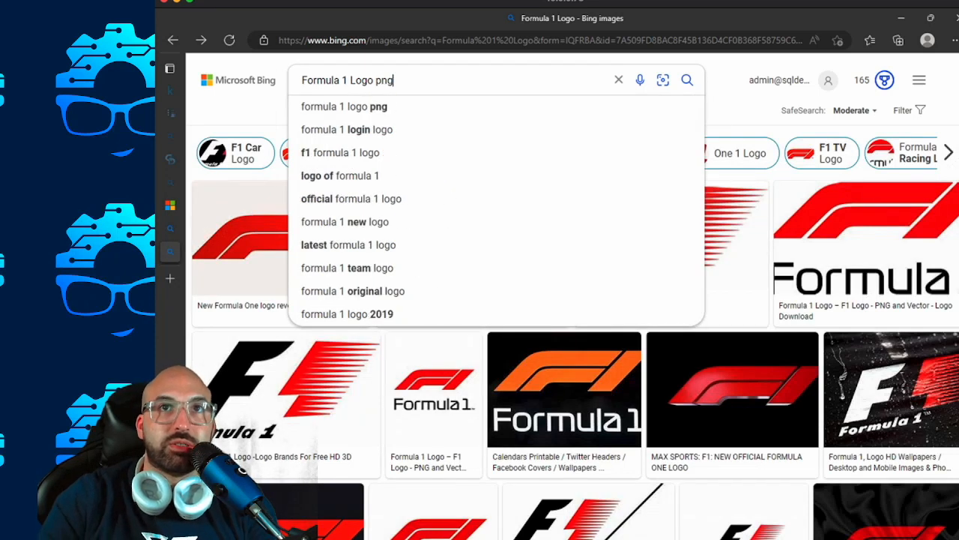
key(Return)
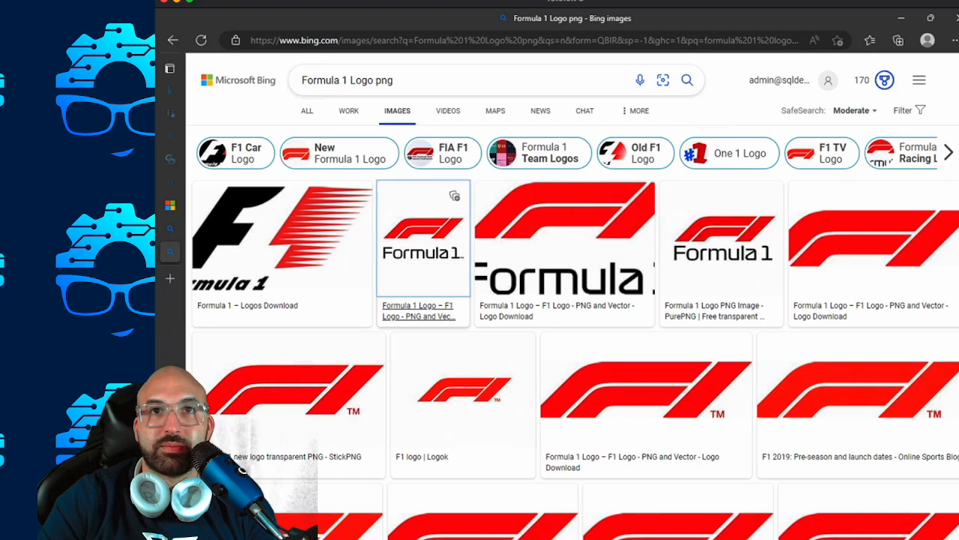
Open the second image result, the transparent Formula 1 logo, and save it as formula-1-logo-0.png in Downloads.
click(424, 240)
right_click(499, 232)
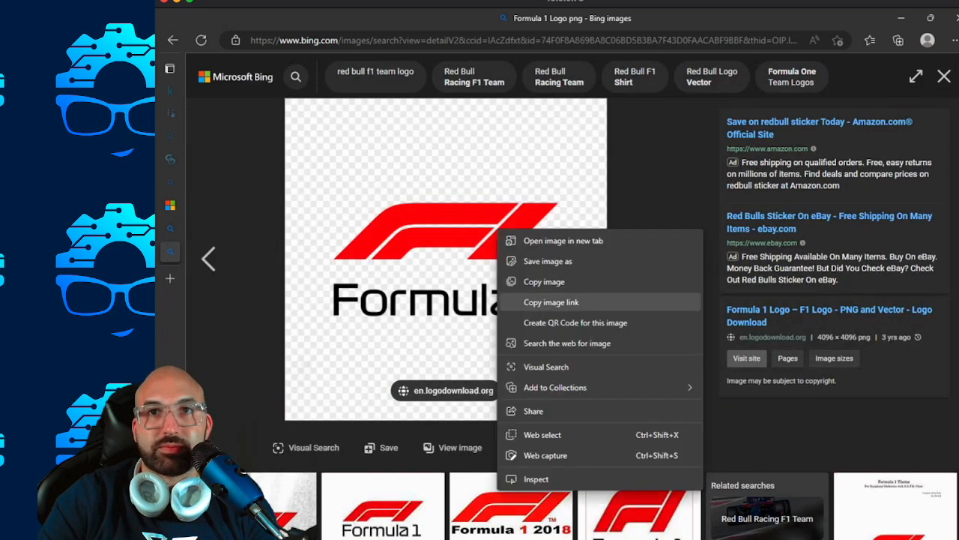
click(548, 260)
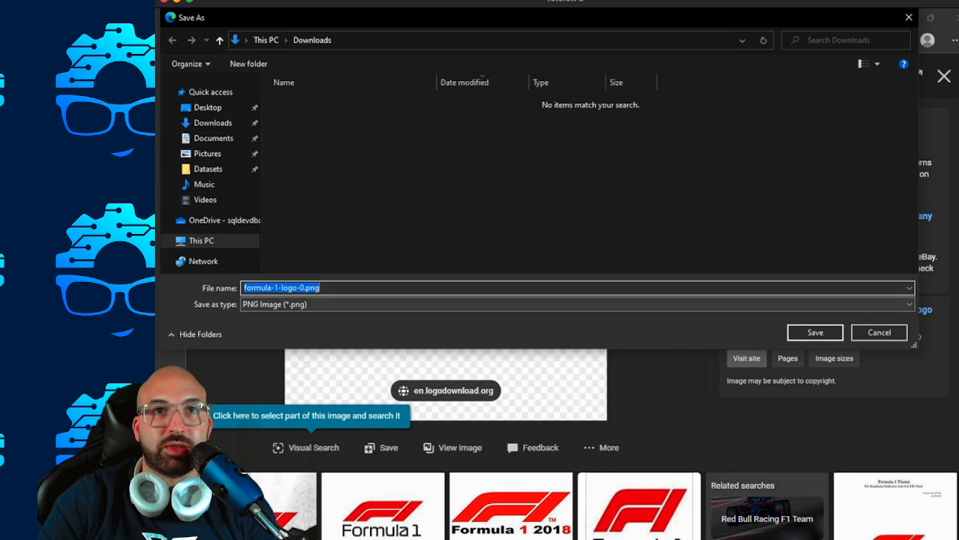
drag(305, 287, 245, 287)
key(Return)
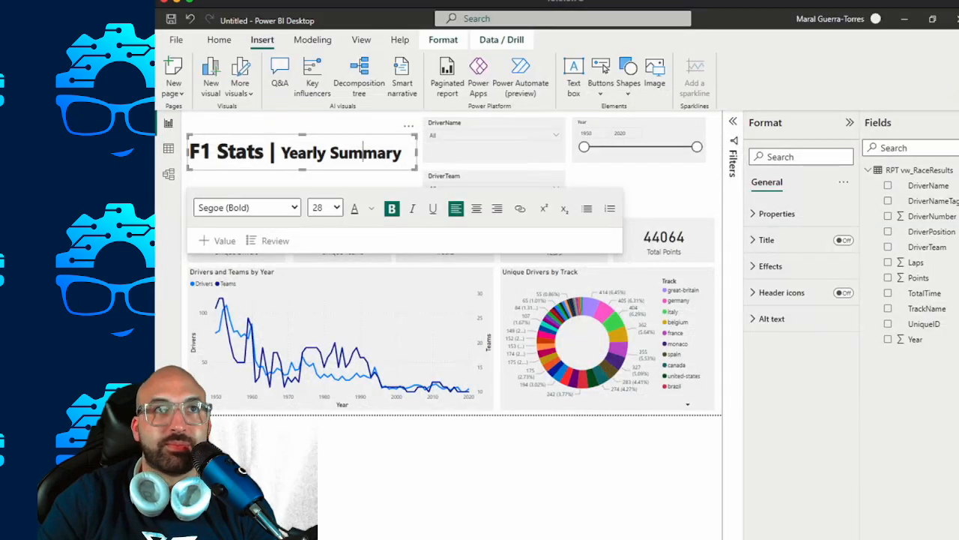
Switch back to Power BI Desktop, lower the title text box's top edge slightly further, and deselect the box.
key(super+w)
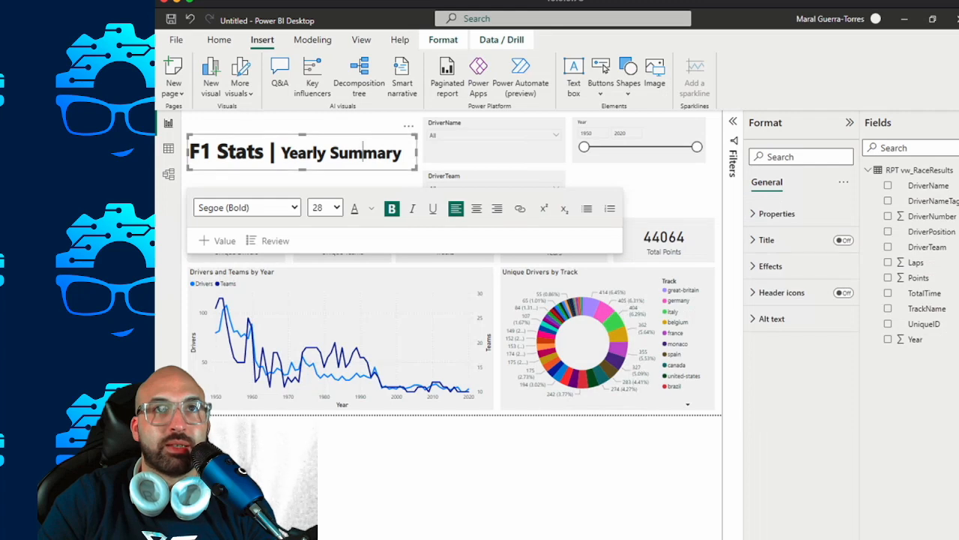
drag(302, 134, 303, 176)
click(288, 126)
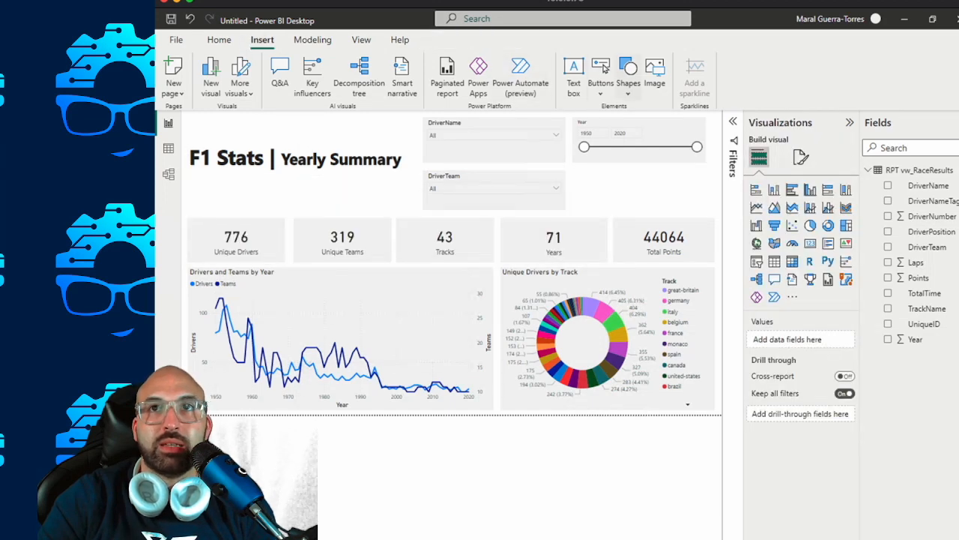
Insert the image formula-1-logo-0.png from the Downloads folder into the report page.
click(655, 73)
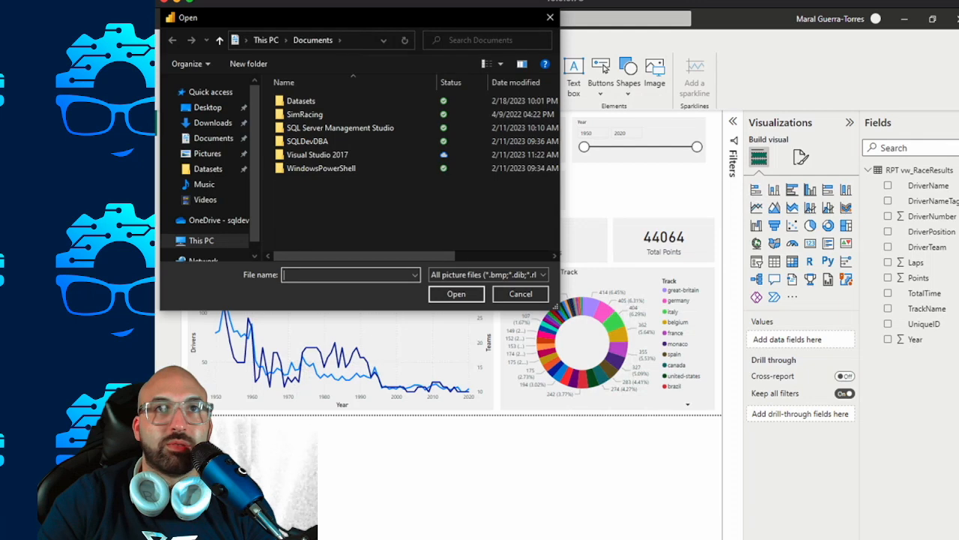
click(213, 123)
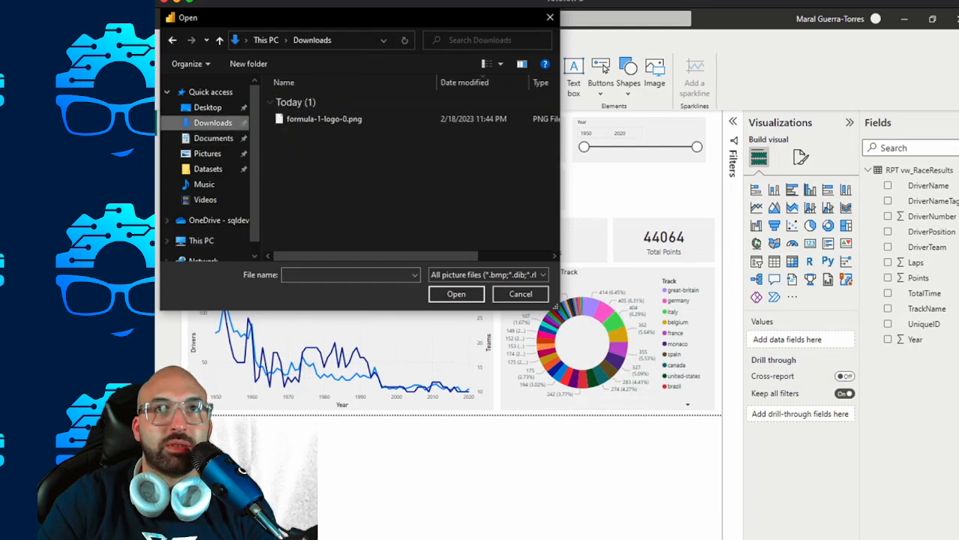
double_click(324, 119)
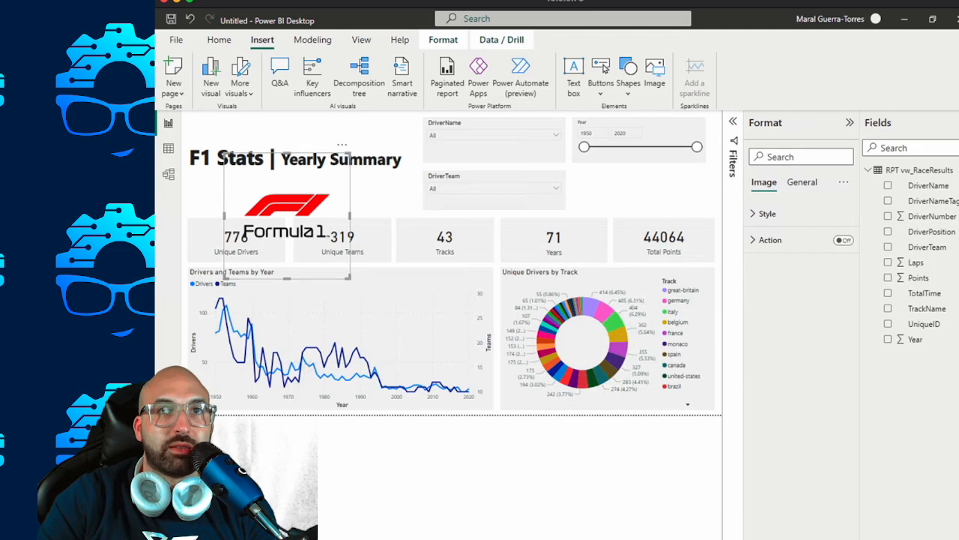
Shrink the Formula 1 logo and place it in the page's upper-left corner, just above "F1 Stats".
drag(287, 278, 287, 226)
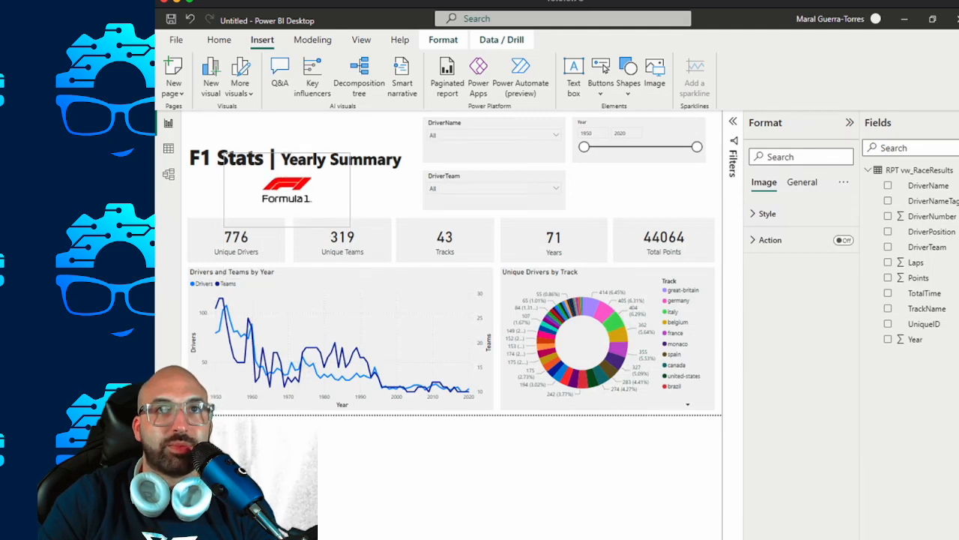
drag(287, 190, 245, 146)
drag(307, 181, 265, 155)
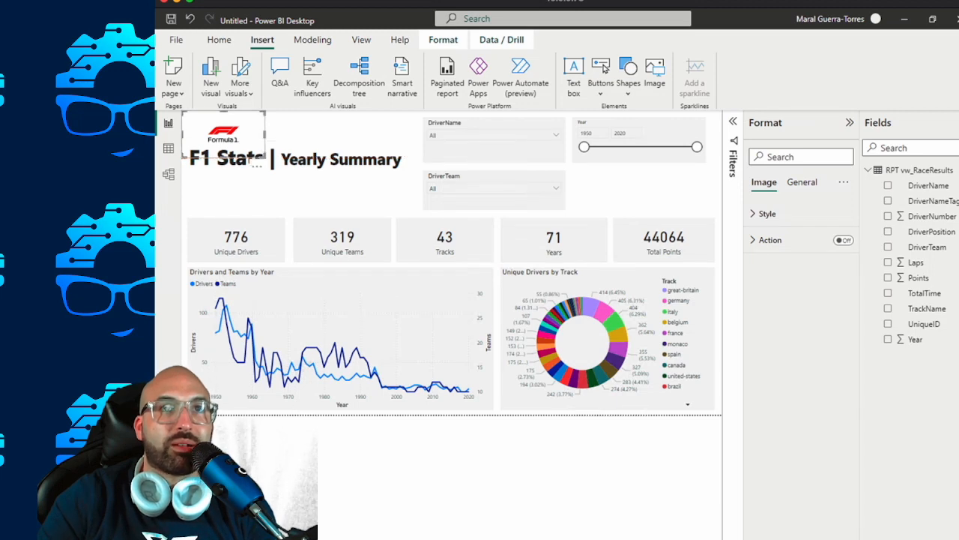
click(341, 193)
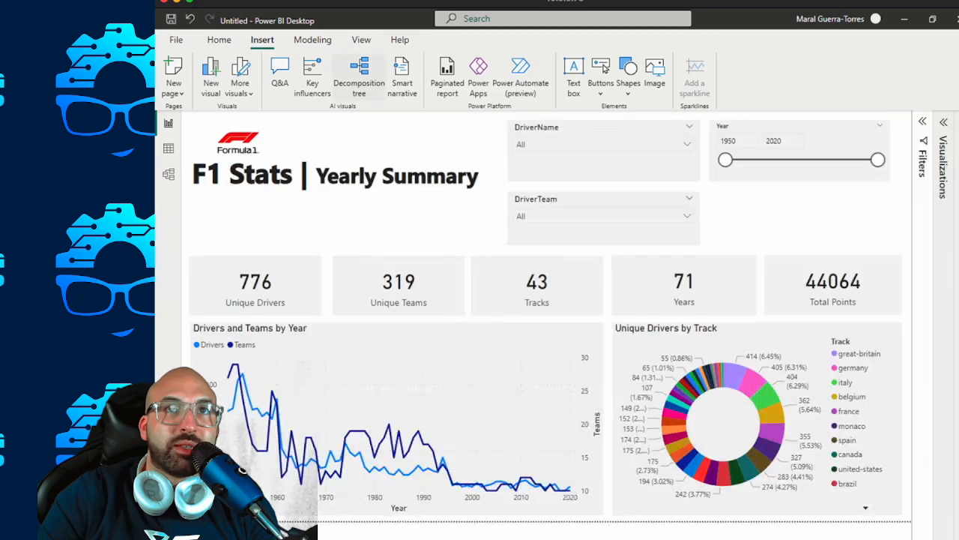
Collapse the Visualizations pane and show the Selection pane with the page's layer order.
click(362, 41)
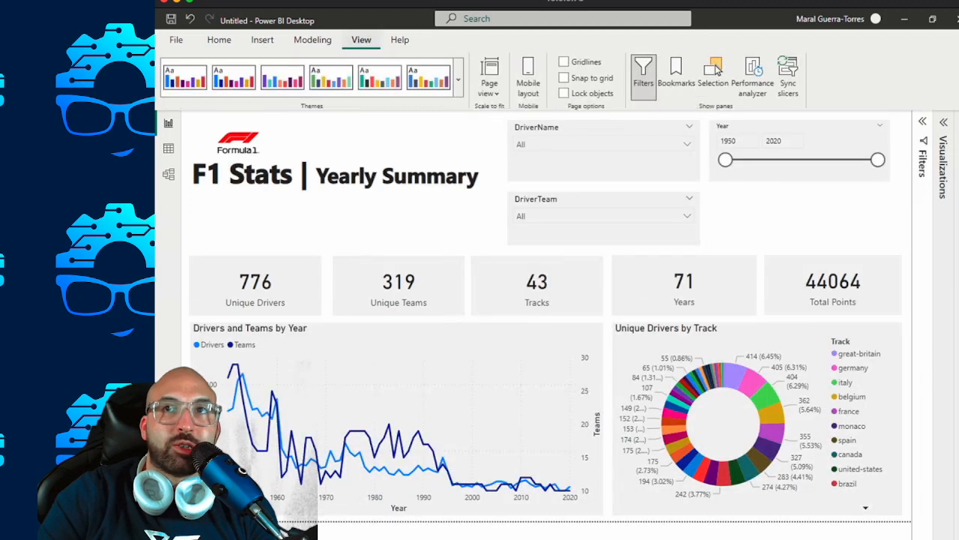
click(944, 122)
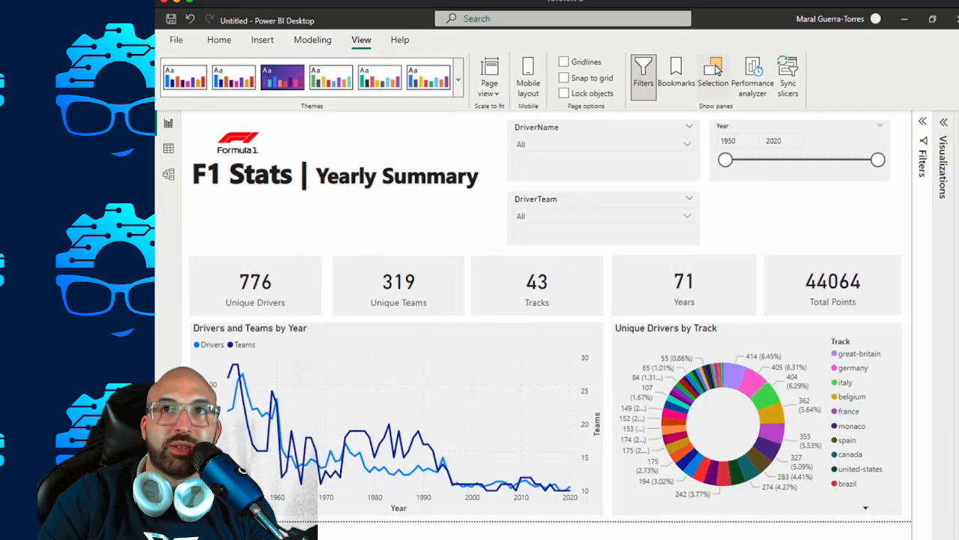
click(716, 69)
click(834, 187)
key(Escape)
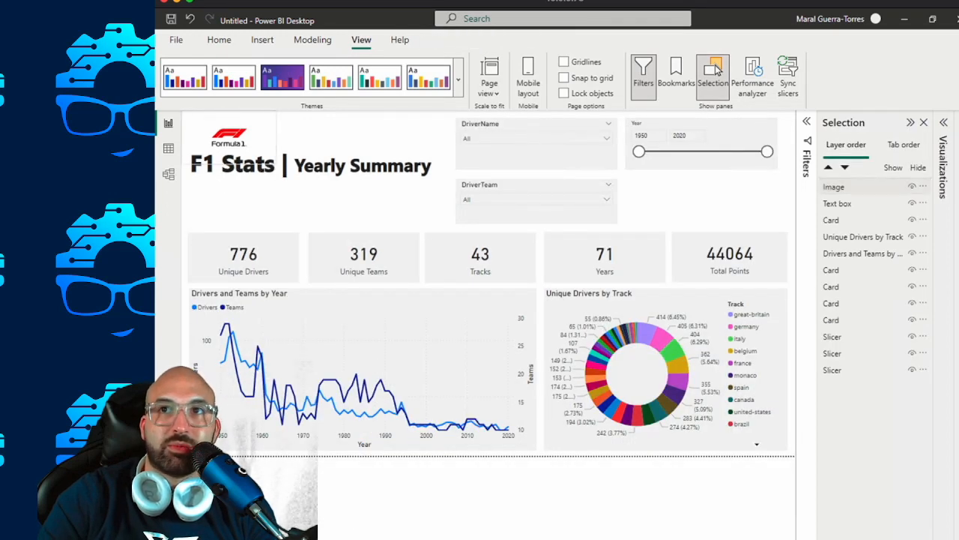
Rename the logo's Image layer to "F1 Logo" in the page's layer order.
double_click(834, 186)
text(F1 Logo)
key(Return)
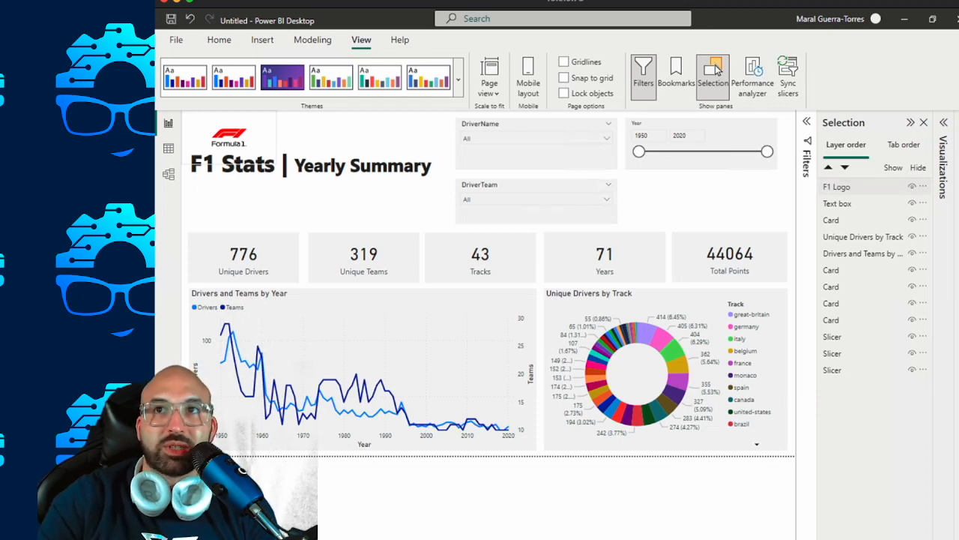
Send the F1 Logo to the end of the layer order, return it to the front, and deselect it.
drag(843, 187, 862, 370)
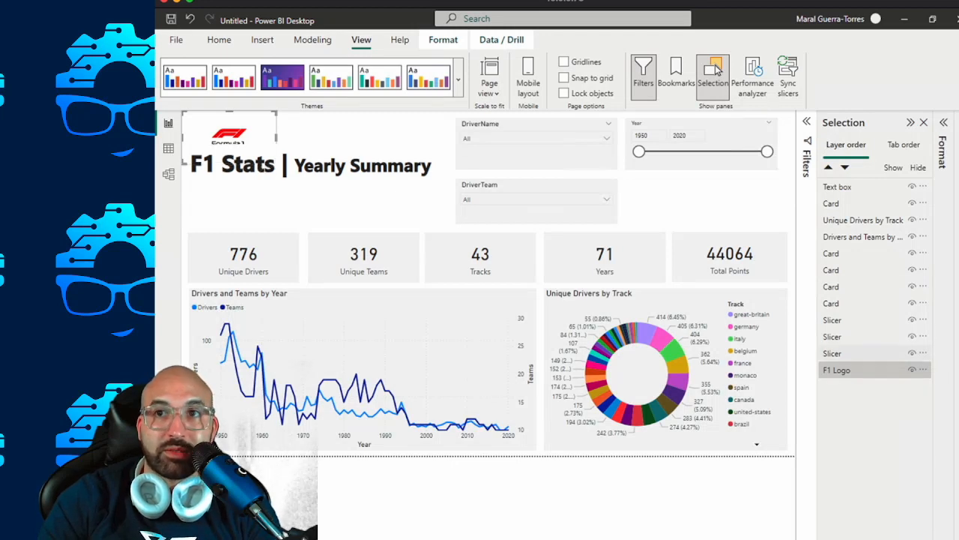
drag(862, 370, 862, 186)
click(382, 203)
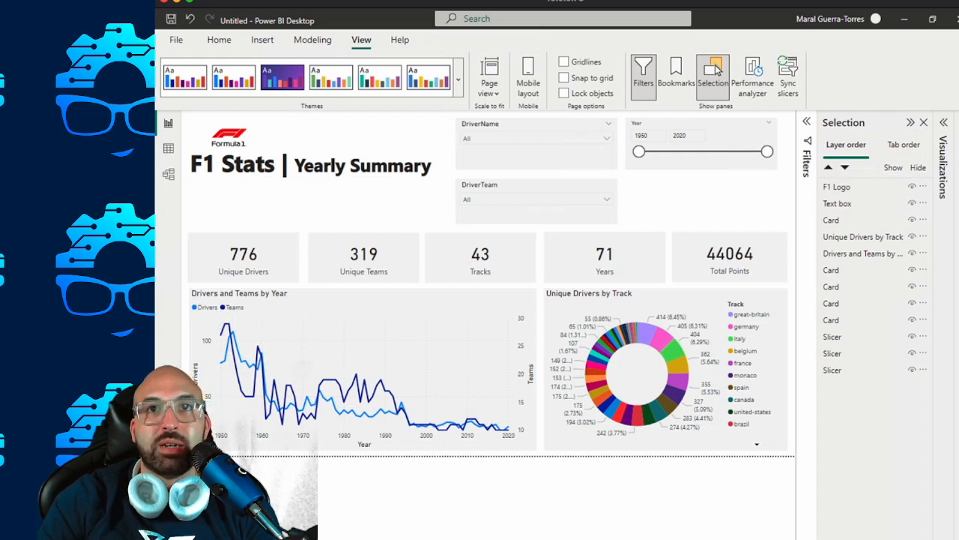
Move the DriverTeam slicer directly beneath the Year slicer and narrow it to the same width.
click(537, 213)
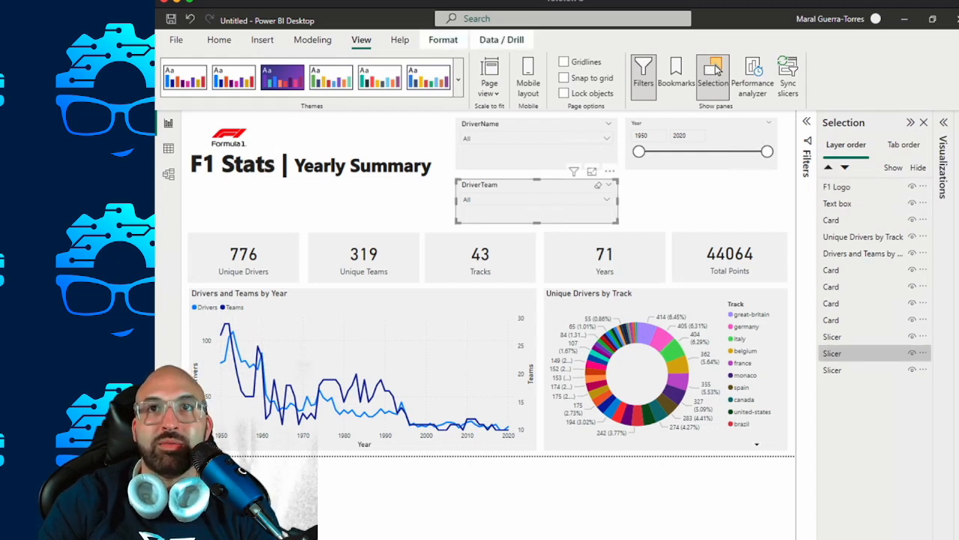
drag(536, 187, 706, 187)
drag(787, 200, 777, 201)
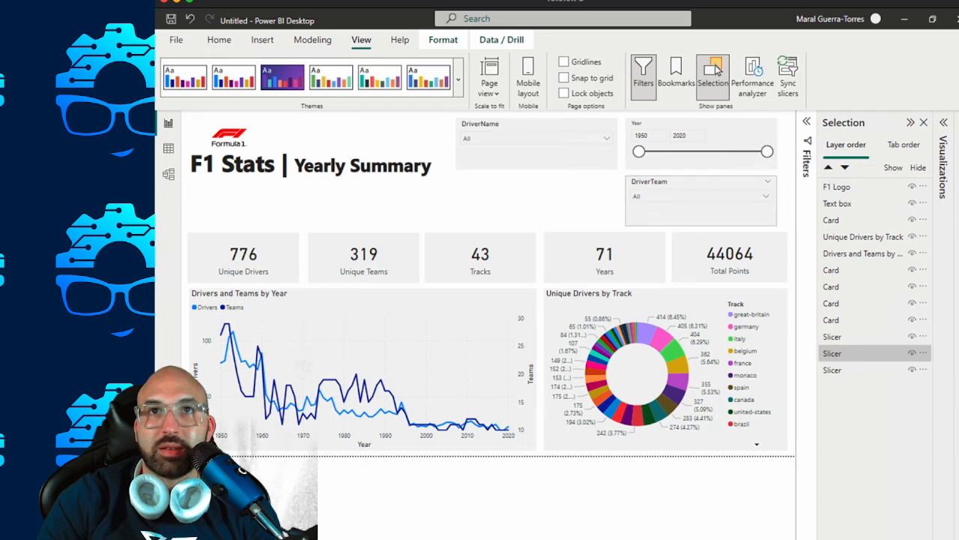
Select the DriverName slicer, show the report's fields, and expand the RPT vw_RaceResults table.
click(538, 156)
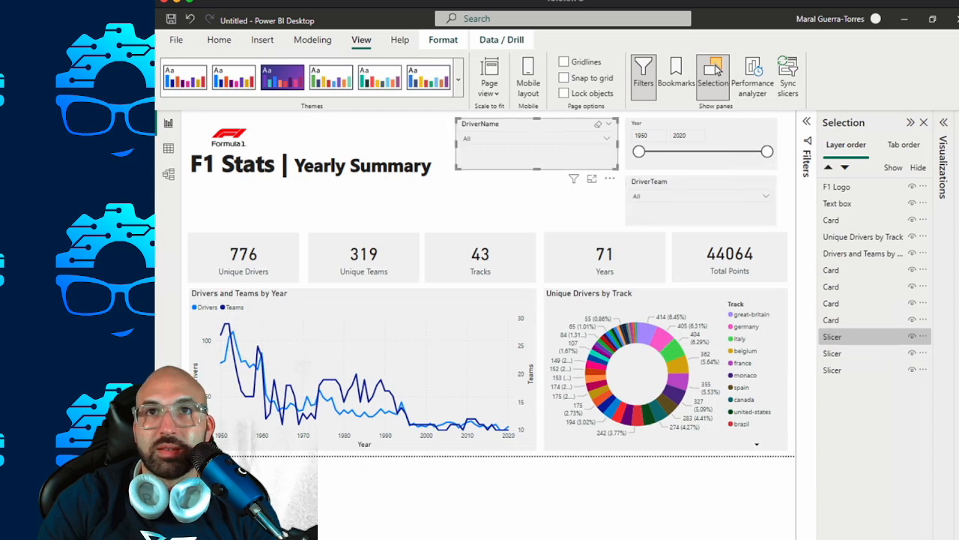
click(958, 122)
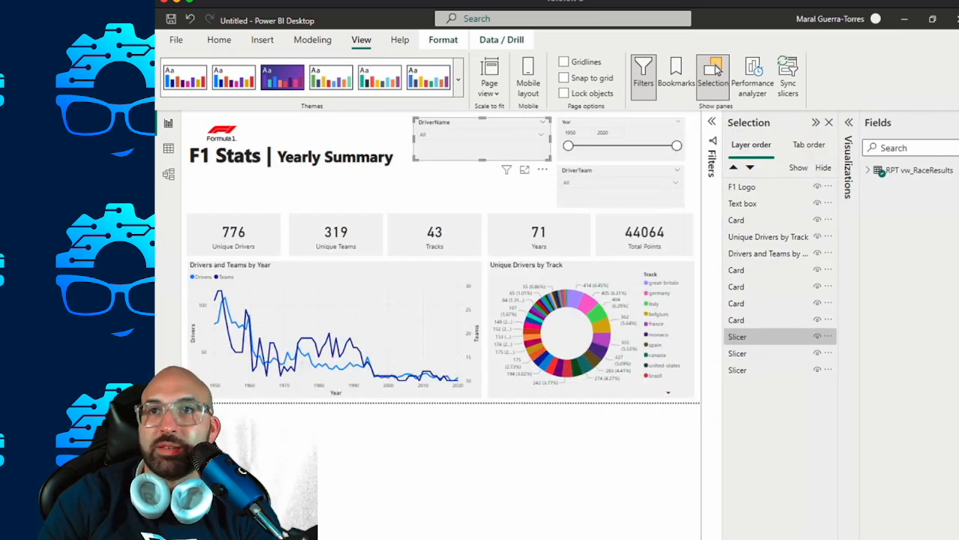
click(869, 171)
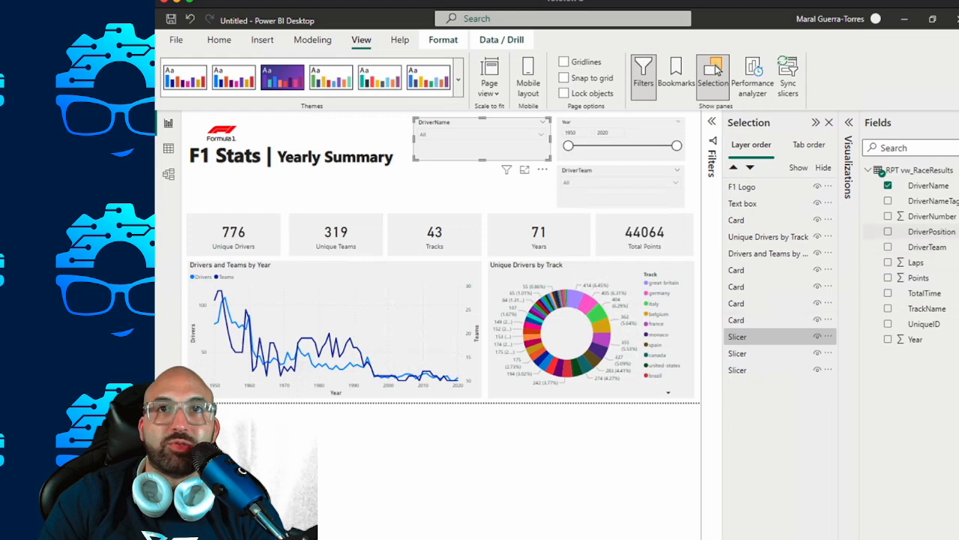
Move the DriverTeam slicer back beneath the DriverName slicer and widen it to match.
drag(619, 172, 470, 171)
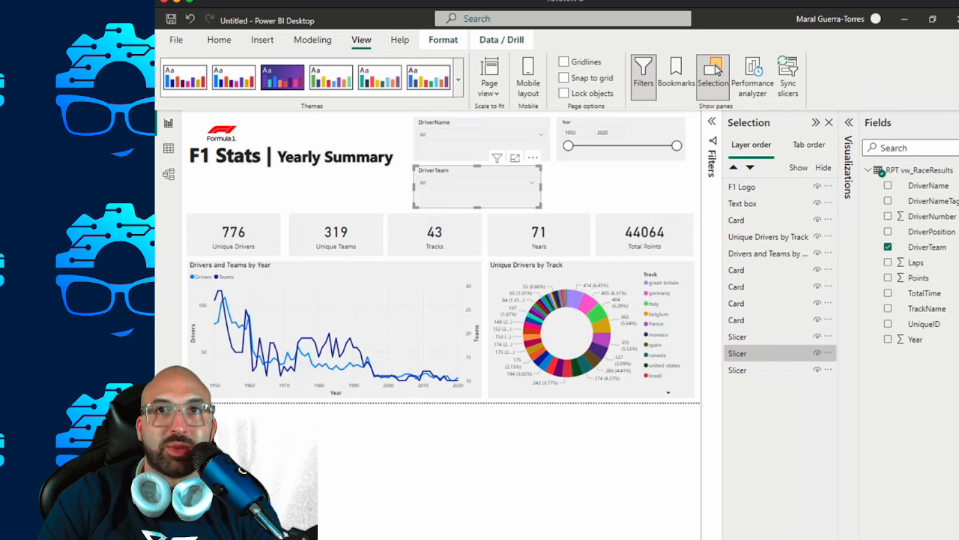
drag(540, 187, 550, 187)
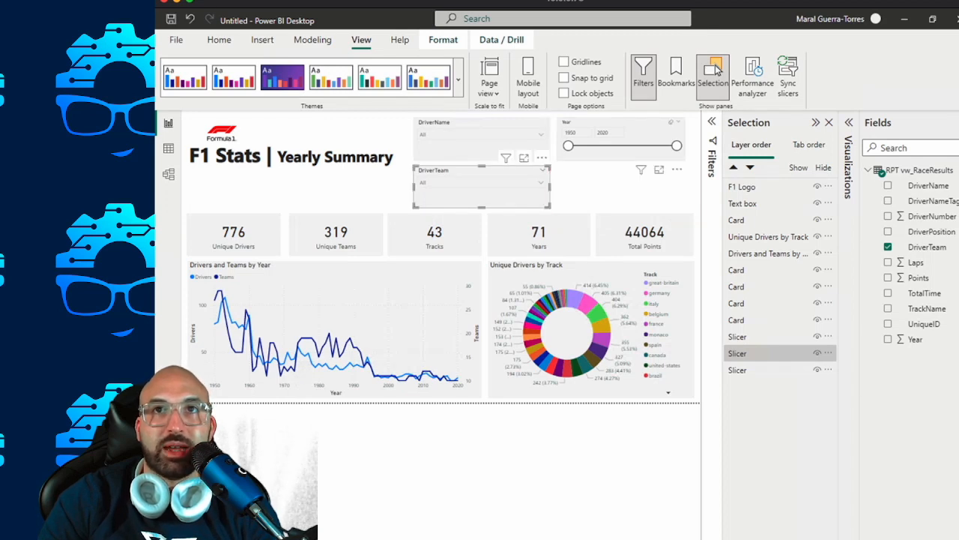
Duplicate the Year slicer and place the copy directly beneath the original, beside the DriverTeam slicer.
click(629, 155)
key(ctrl+v)
drag(630, 160, 623, 202)
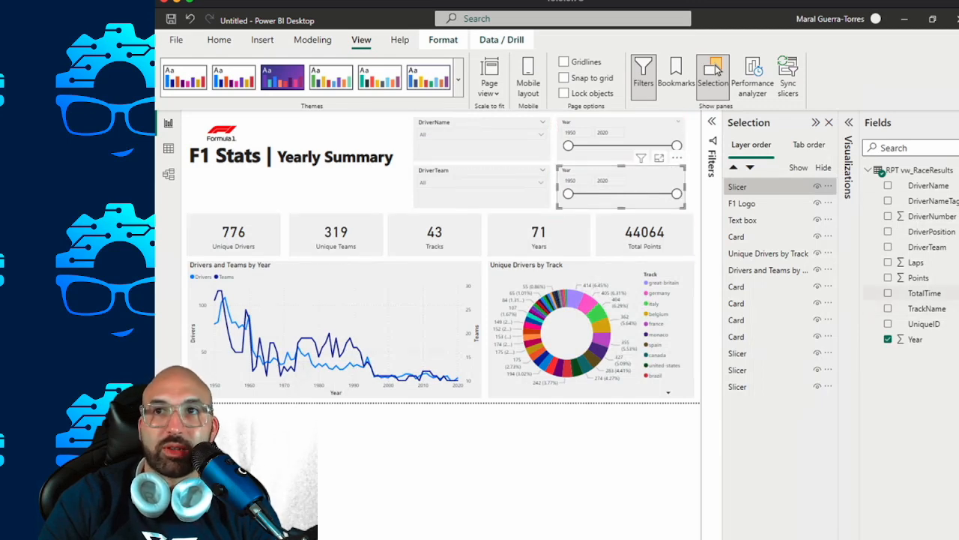
Add the DriverPosition field to the duplicated Year slicer.
drag(932, 232, 578, 177)
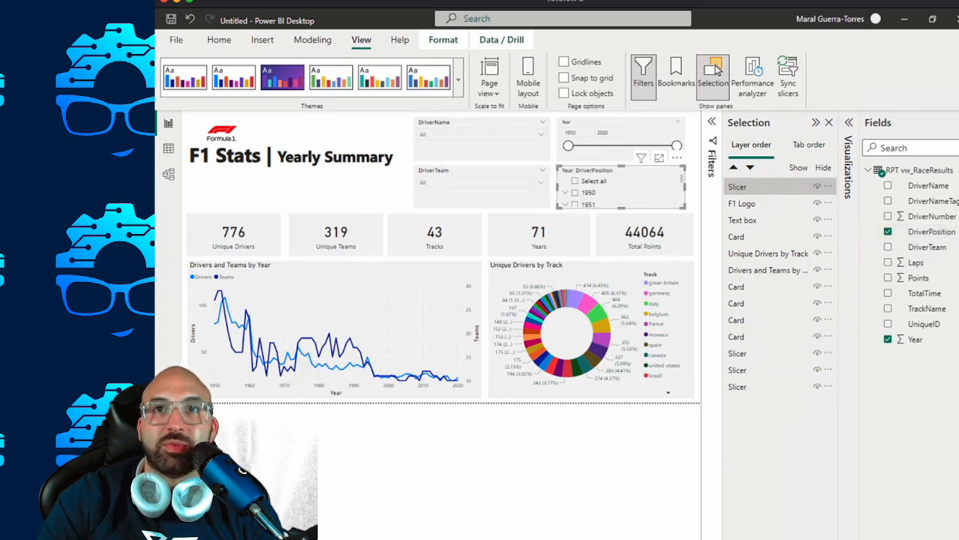
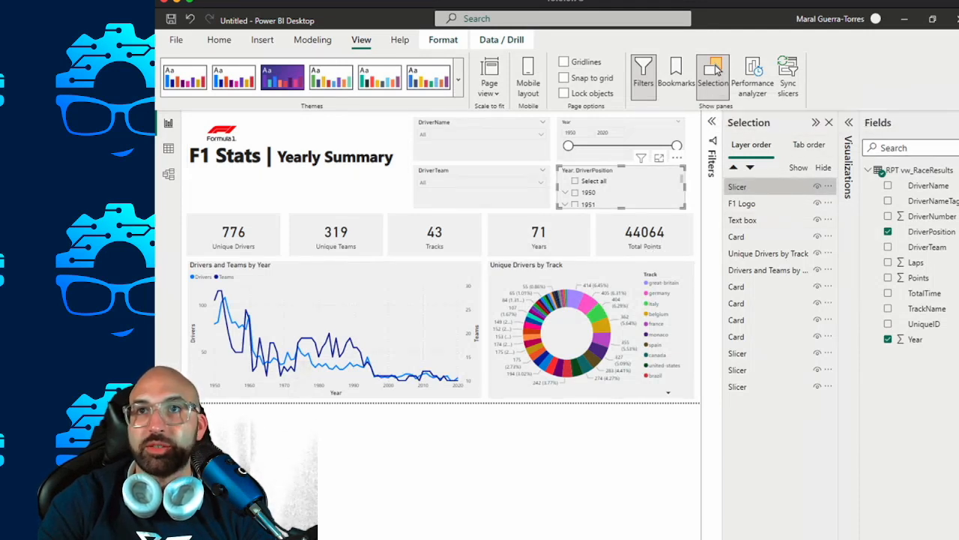
Try to copy the Year slicer's formatting onto the combined Year and DriverPosition slicer with Format Painter.
click(713, 72)
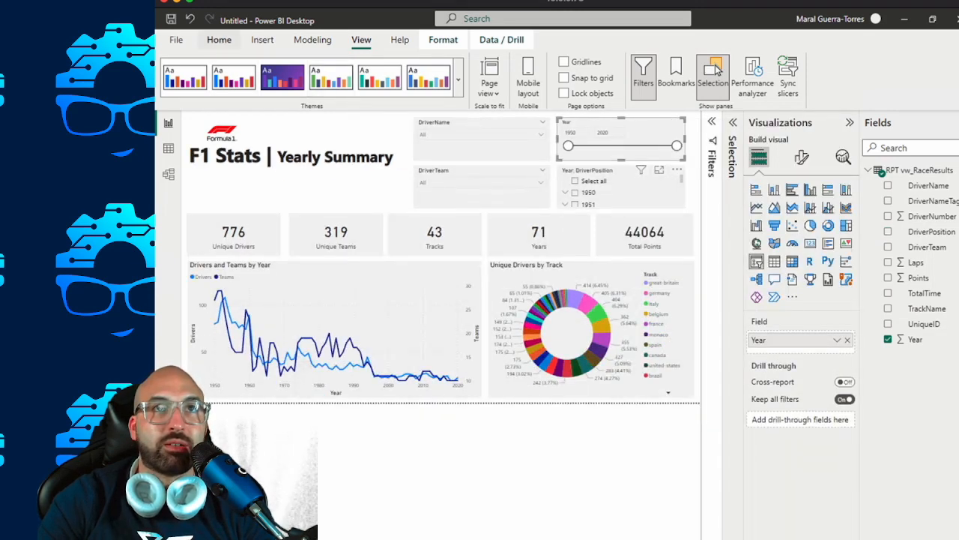
click(219, 40)
click(220, 92)
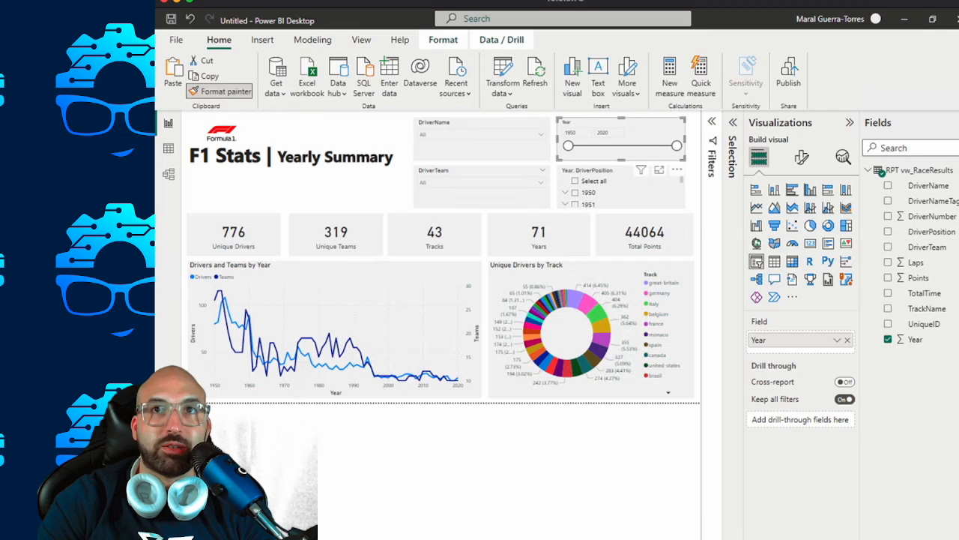
key(Escape)
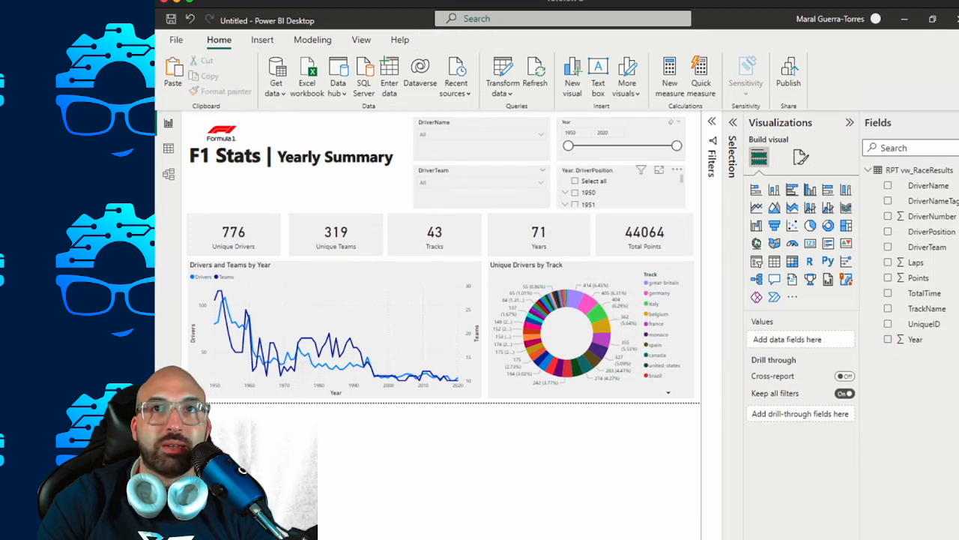
click(637, 133)
click(220, 91)
click(625, 184)
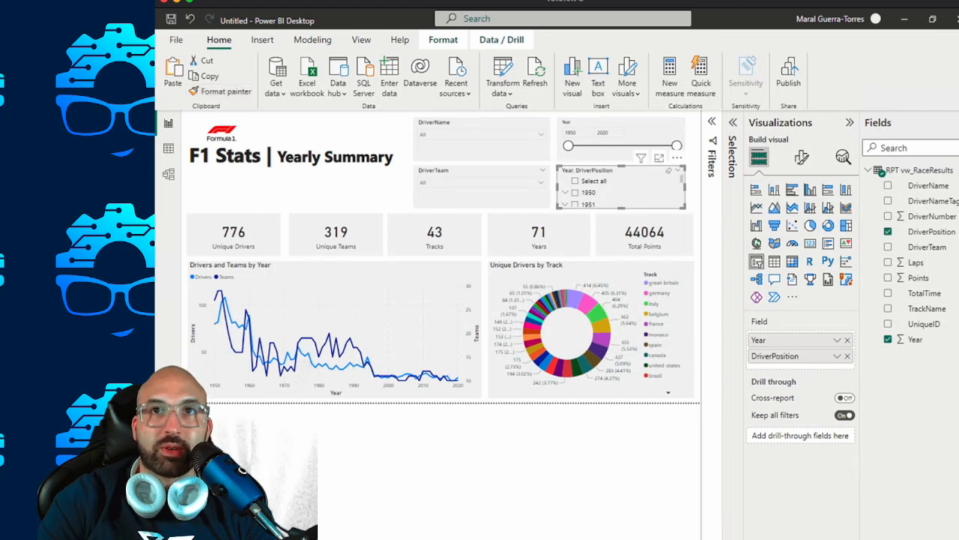
Review the style options of the duplicated slicer and remove its Year field, leaving only DriverPosition.
click(802, 157)
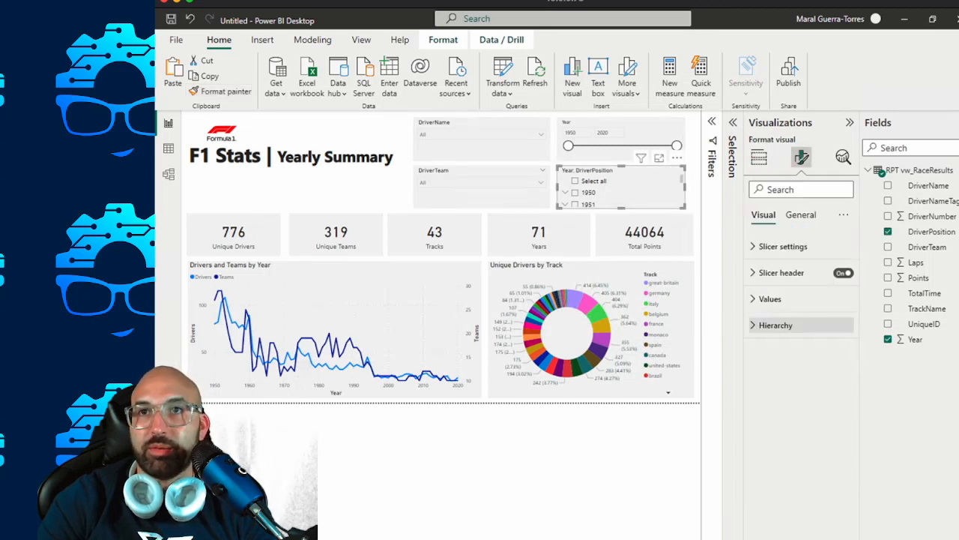
click(783, 246)
click(800, 305)
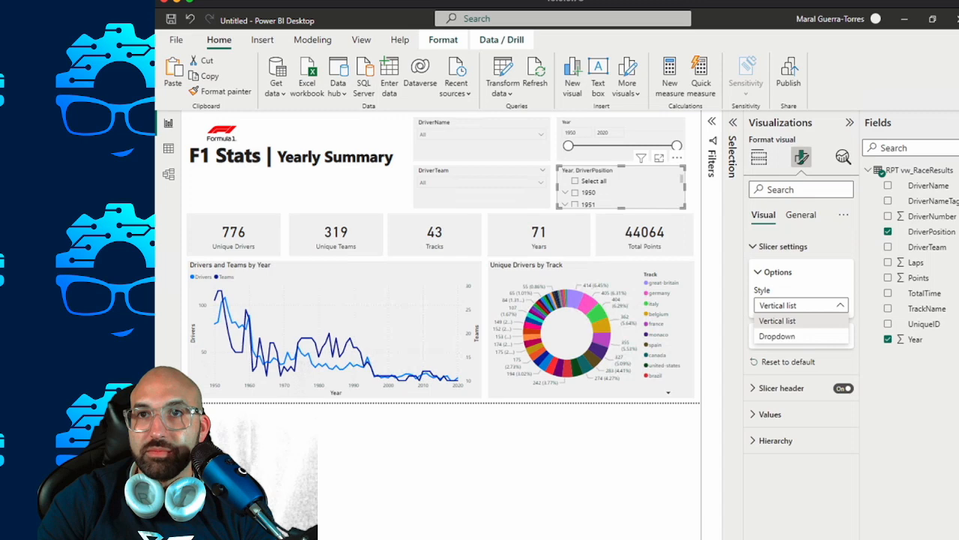
click(800, 305)
click(778, 272)
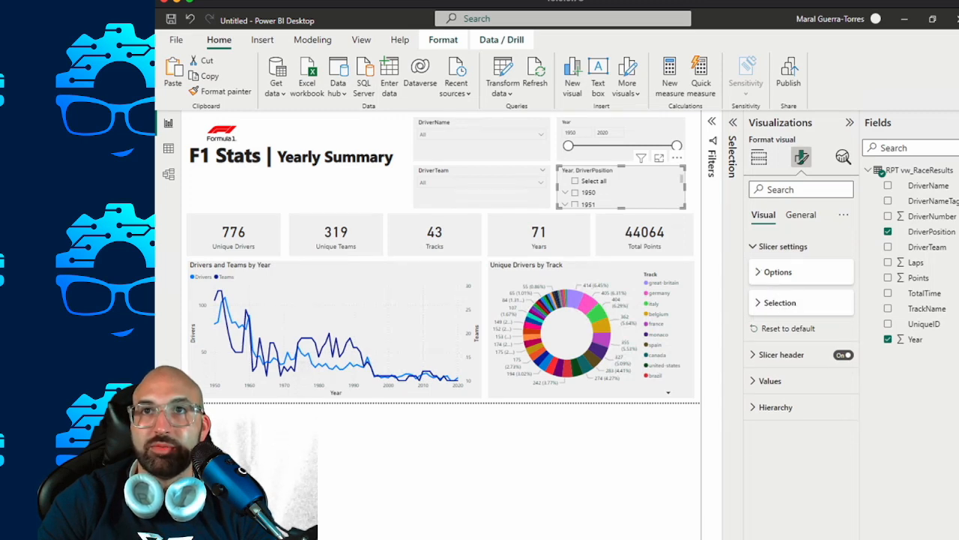
click(759, 155)
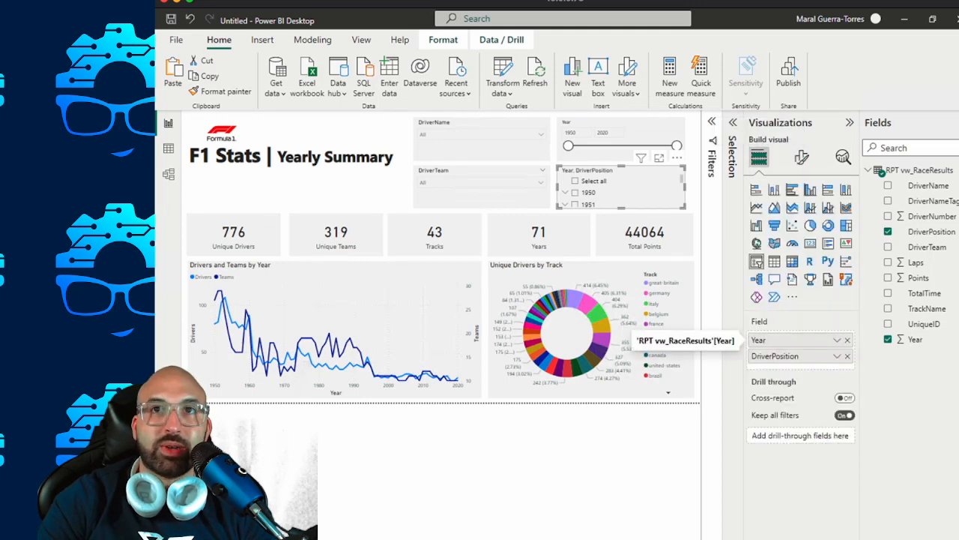
click(847, 340)
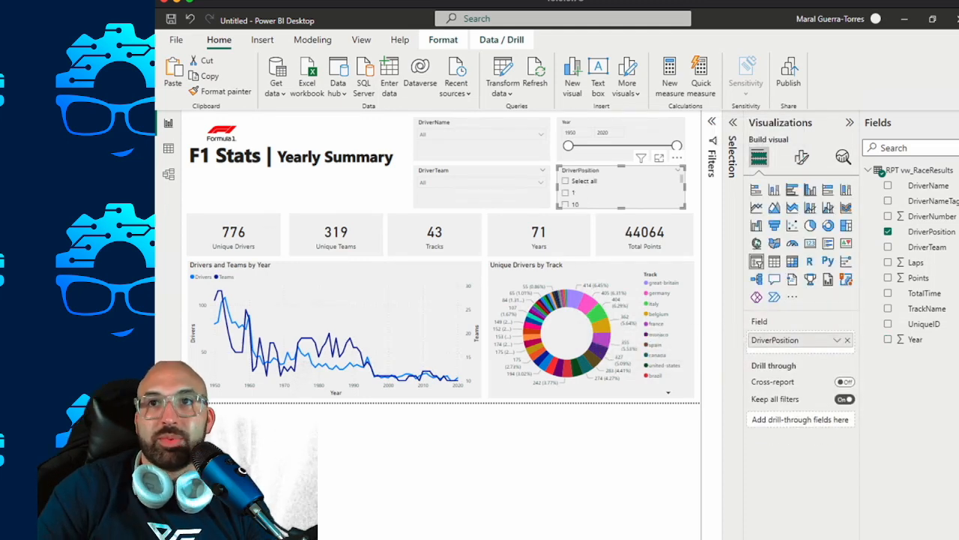
Check the DriverPosition slicer's style and selection settings, keep the Vertical list style, and select all its values.
click(802, 157)
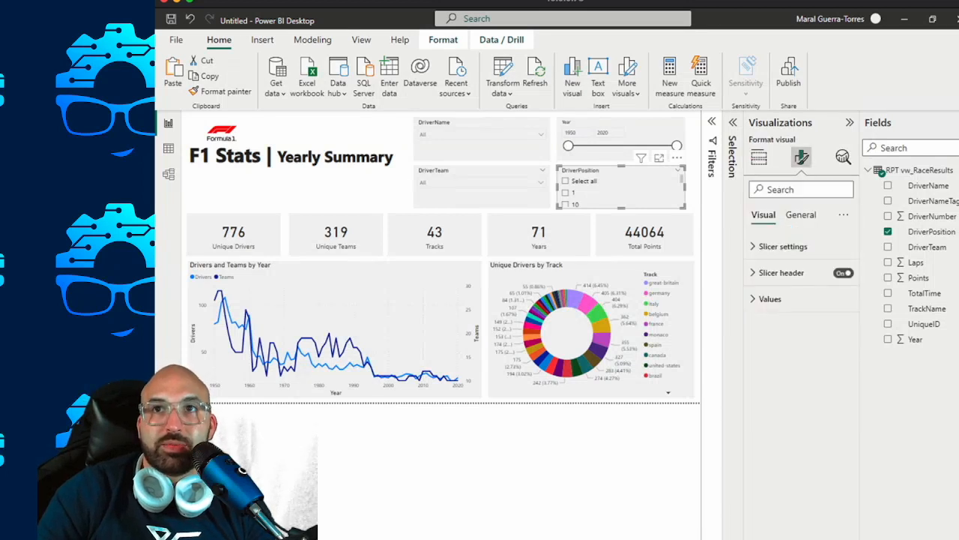
click(779, 245)
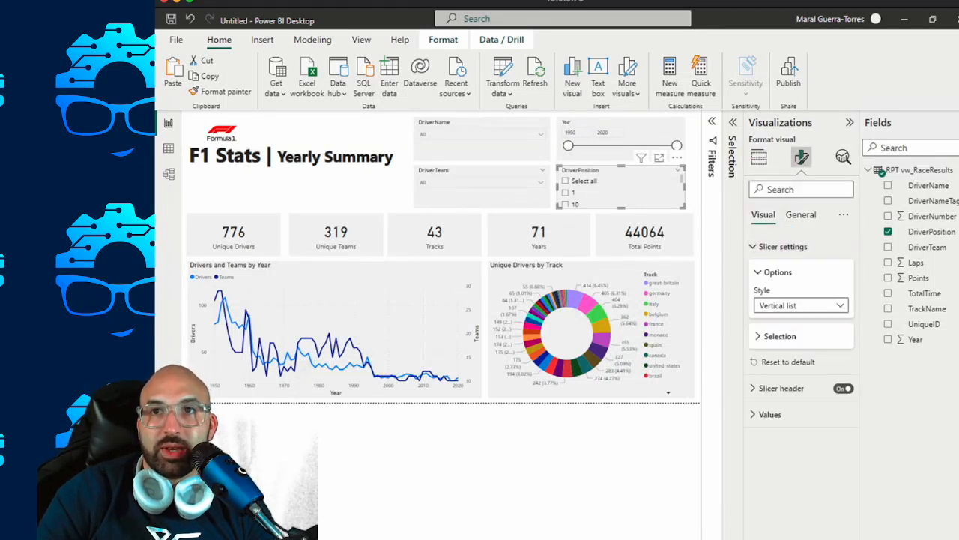
click(779, 336)
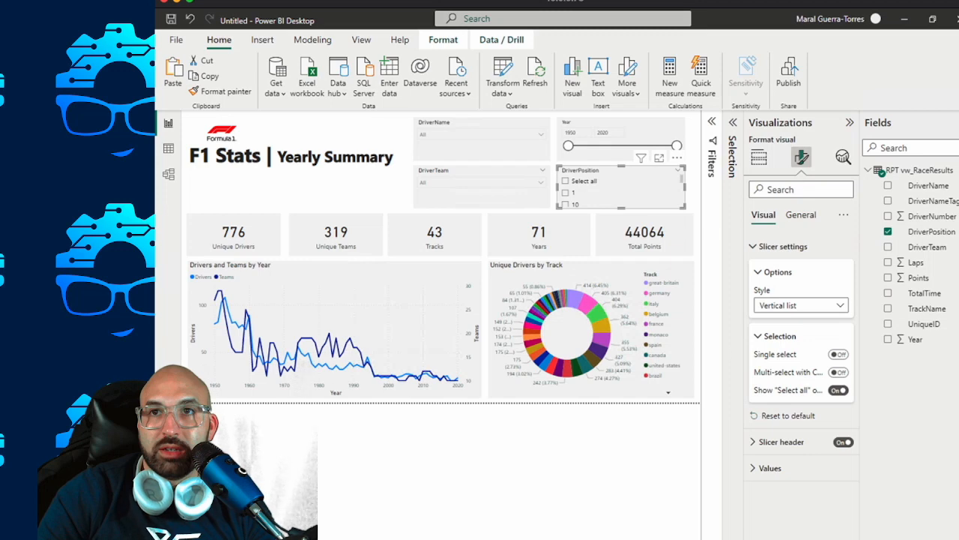
click(800, 305)
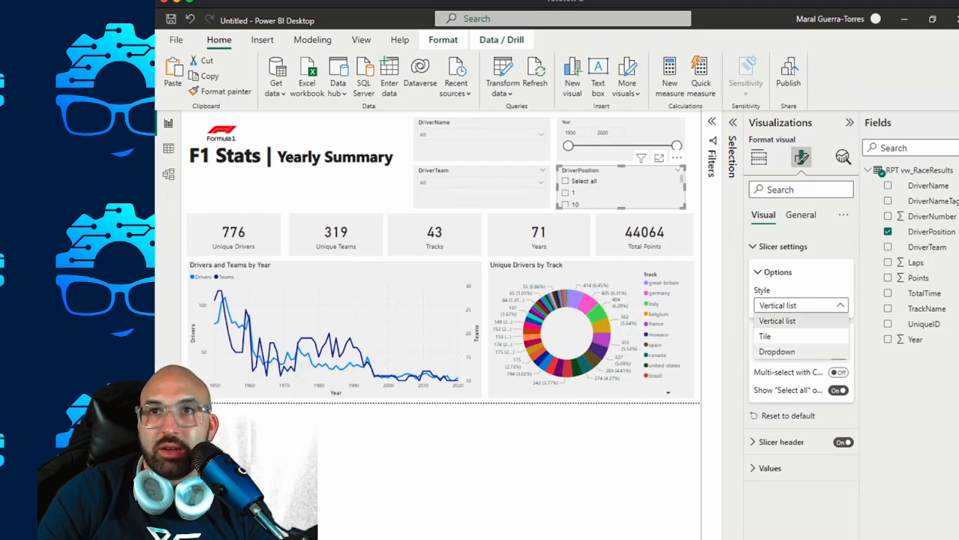
click(779, 320)
click(566, 181)
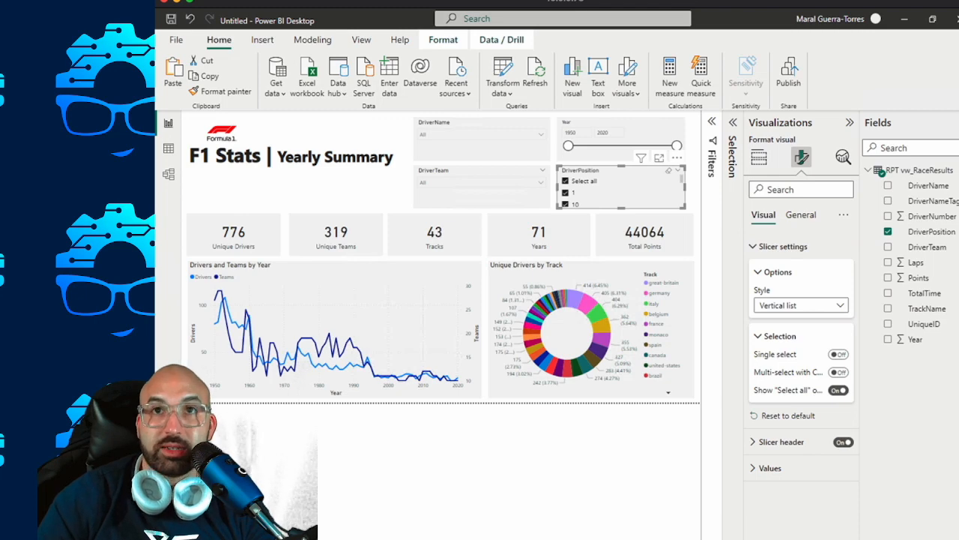
Delete the duplicated DriverPosition slicer and replace it with a new slicer on the DriverPosition field.
key(Delete)
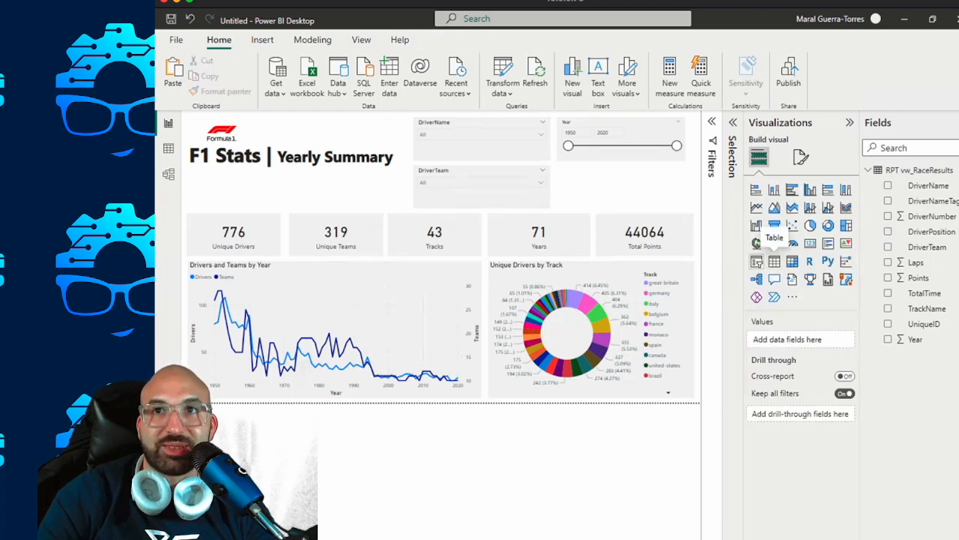
click(756, 260)
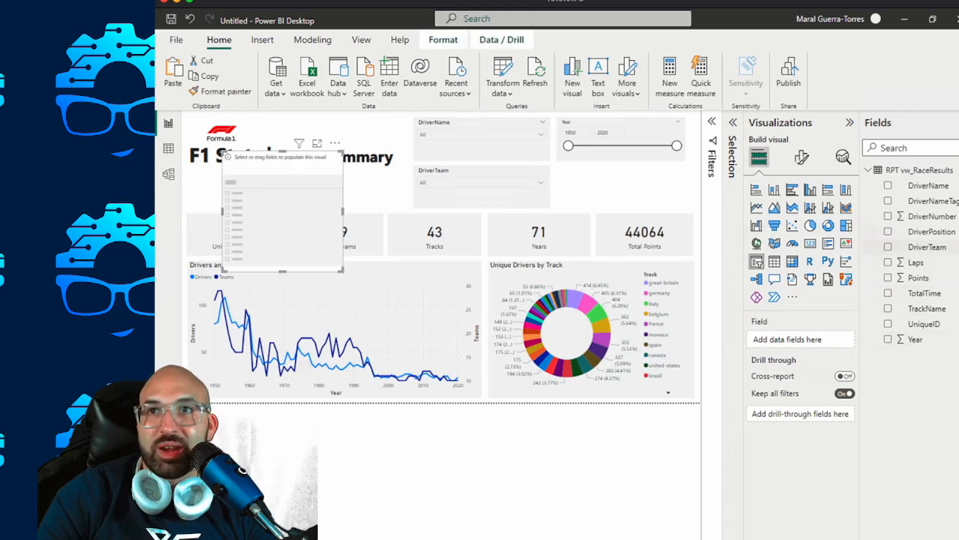
click(888, 232)
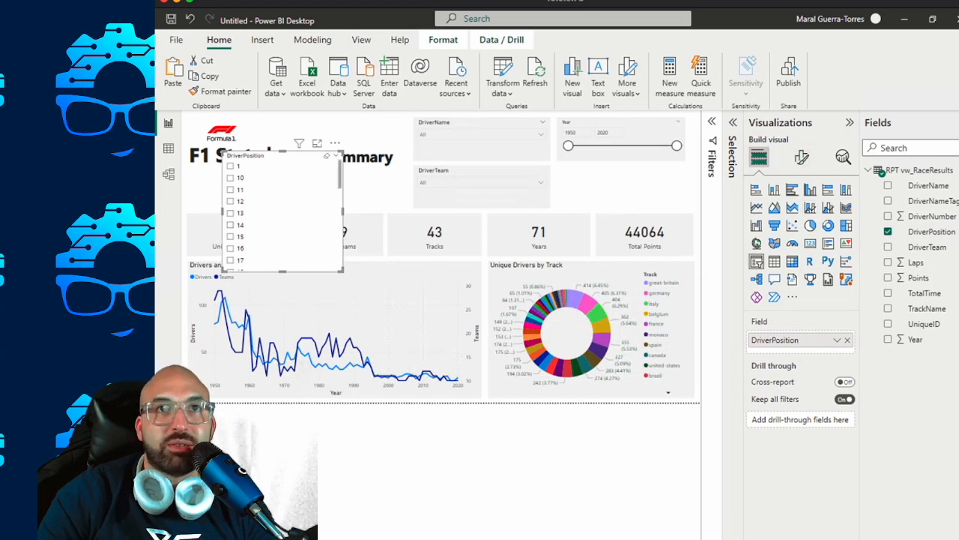
Examine the order of the values in the new DriverPosition slicer and check the column's data type.
scroll(281, 214, down, 2)
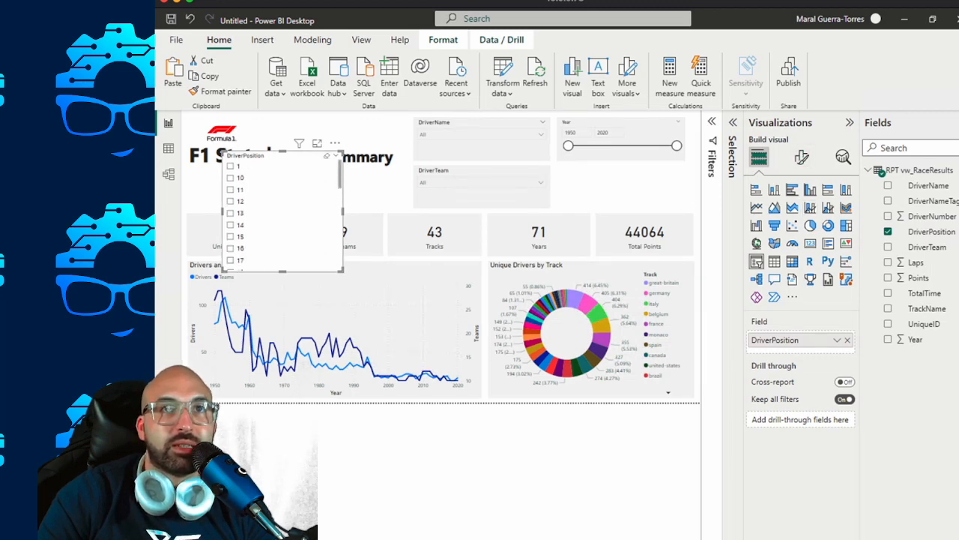
scroll(281, 213, up, 2)
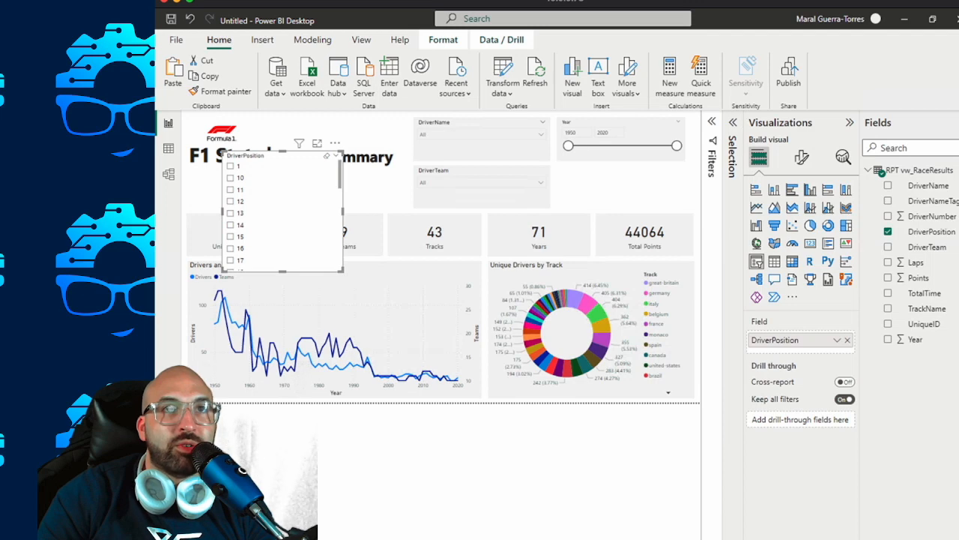
scroll(281, 214, down, 5)
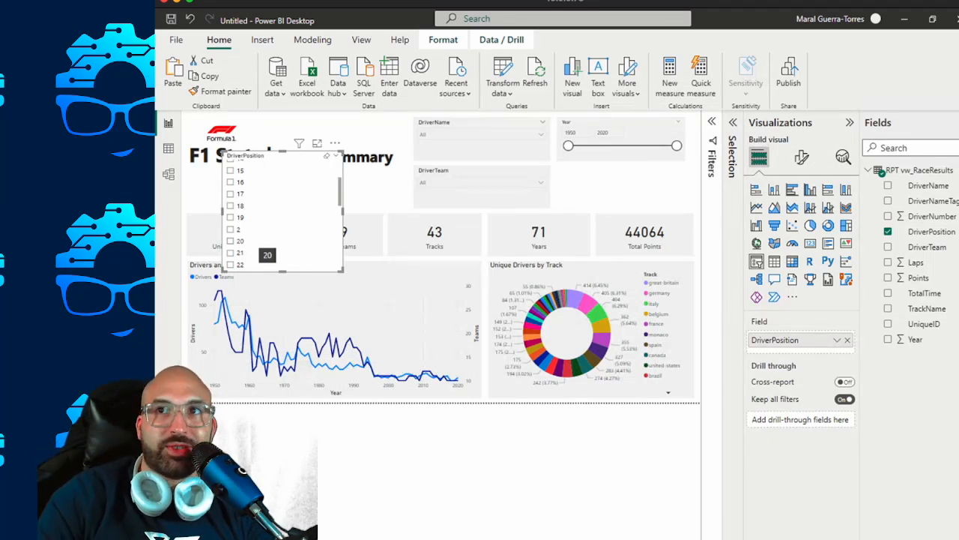
click(932, 232)
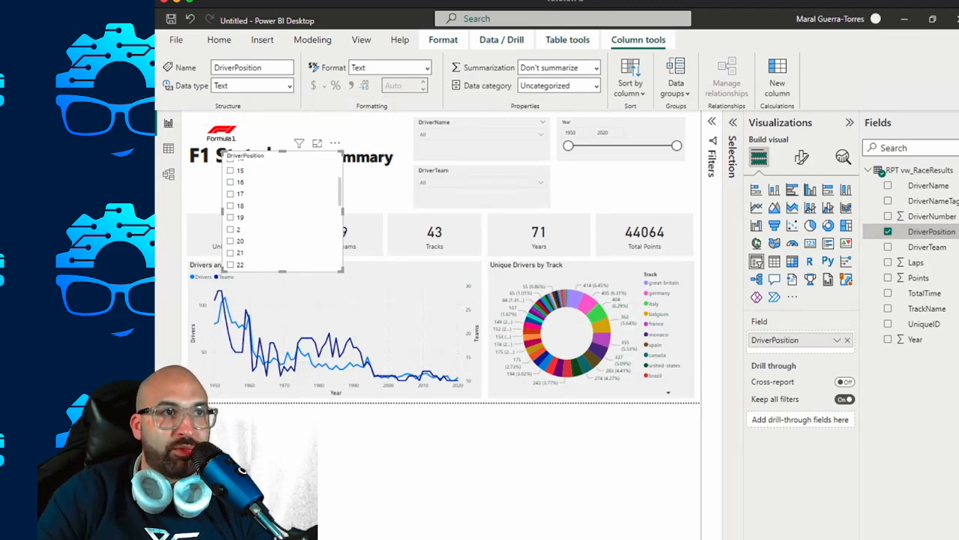
Switch to SQL Server Management Studio, cast [Position] AS INT in the vw_RaceResults view, and realign the [DriverPosition] alias.
key(alt+Tab)
click(231, 209)
click(469, 239)
text(CA)
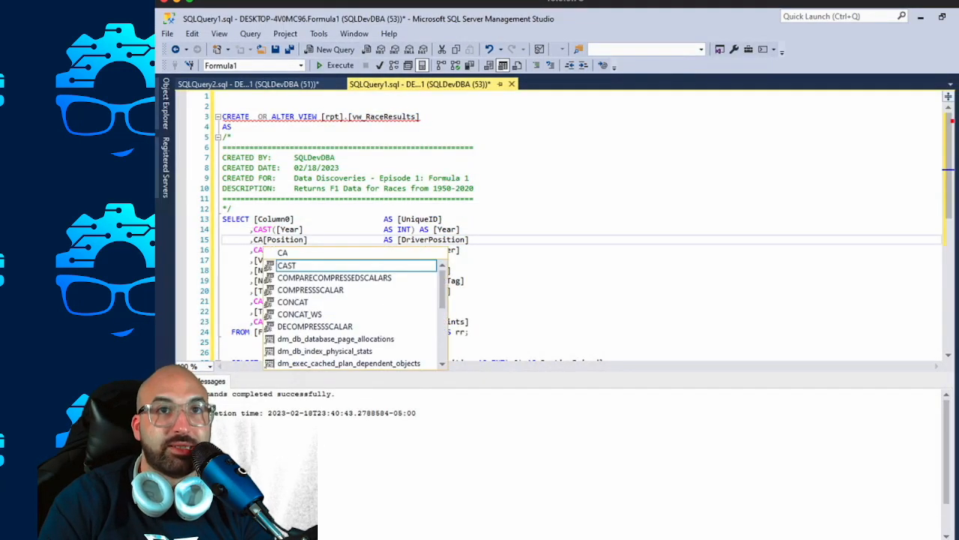
text(ST([Position] )
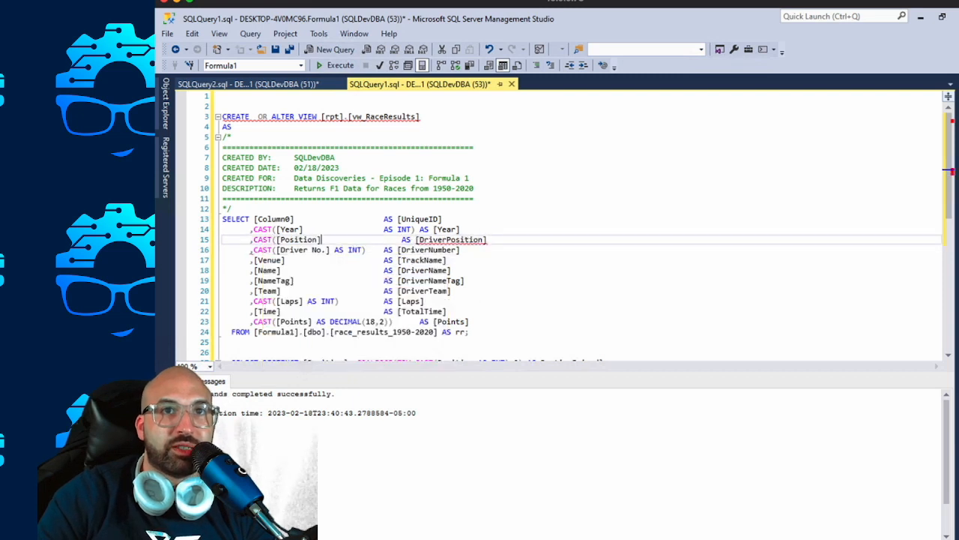
text(AS INT))
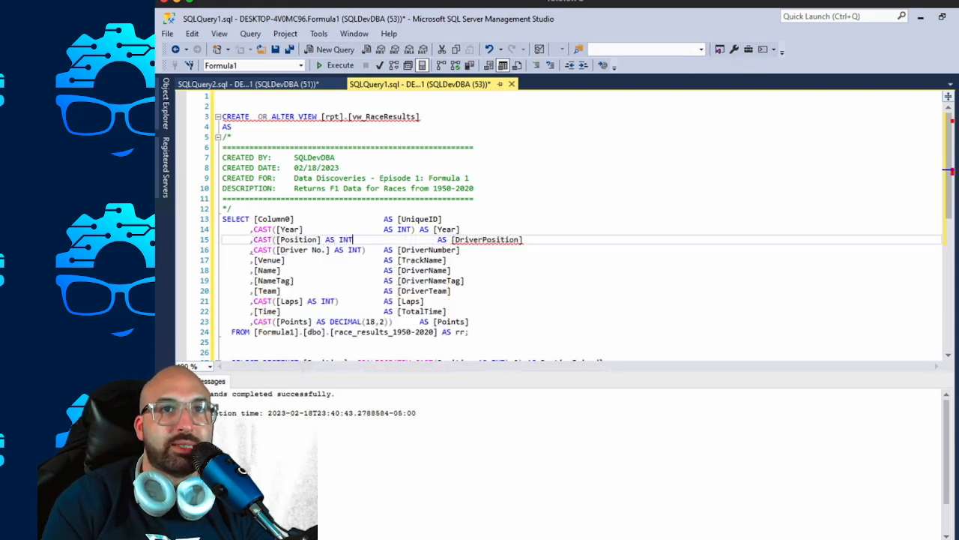
key(Delete)
key(Delete)
key(Delete)
key(Delete)
key(Delete)
key(Delete)
key(Delete)
key(Delete)
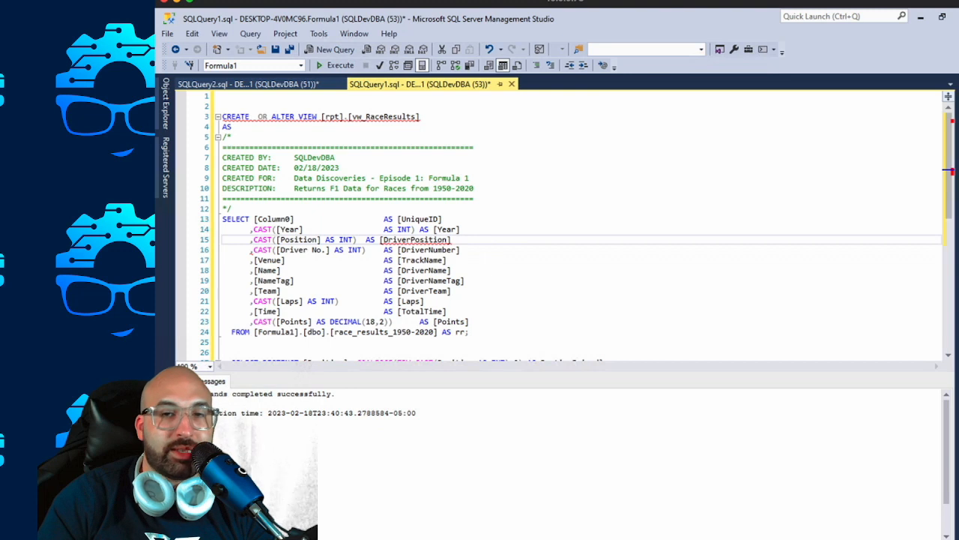
key(Tab)
Run the view's SELECT statement and examine its casts and the SELECT DISTINCT [Position] query below it.
drag(469, 331, 223, 219)
key(F5)
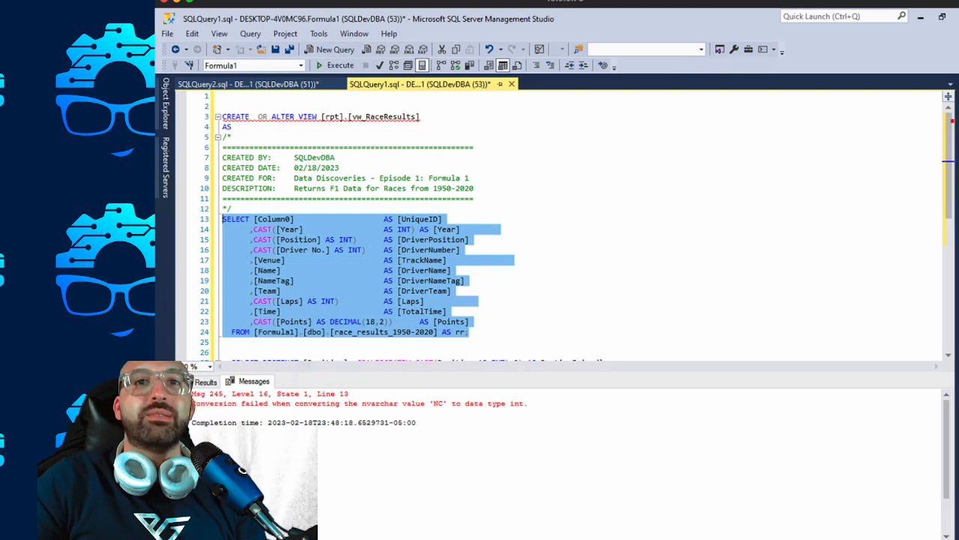
click(456, 280)
click(362, 321)
drag(393, 321, 255, 322)
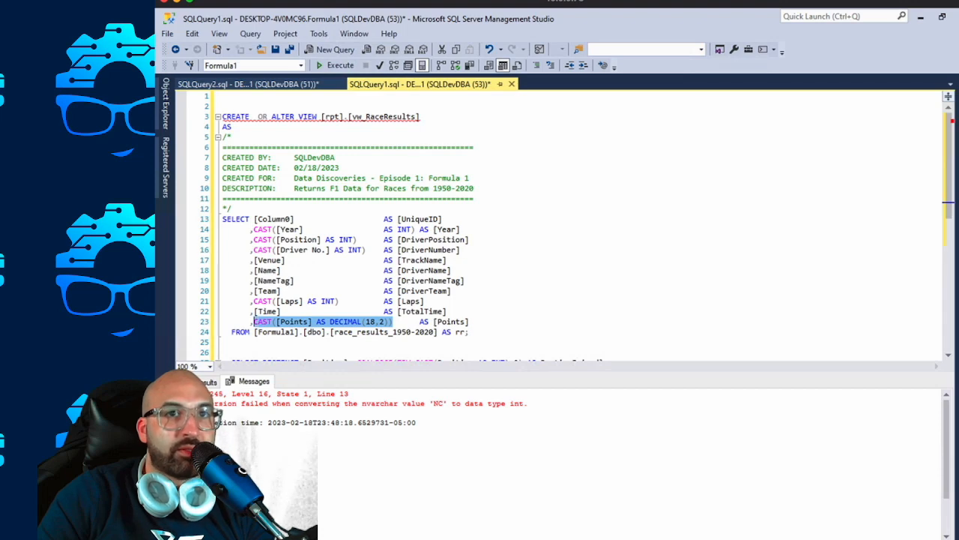
click(330, 312)
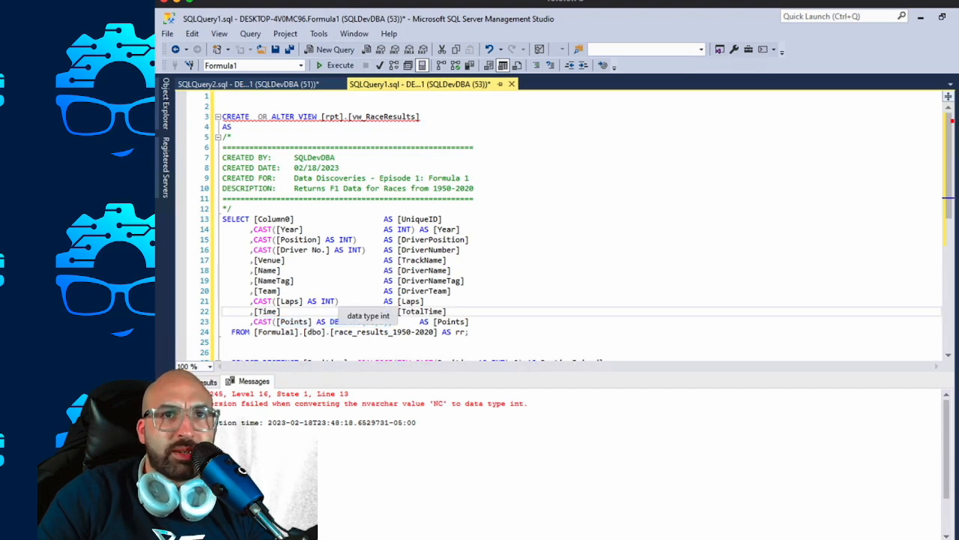
scroll(330, 312, down, 2)
scroll(570, 225, down, 1)
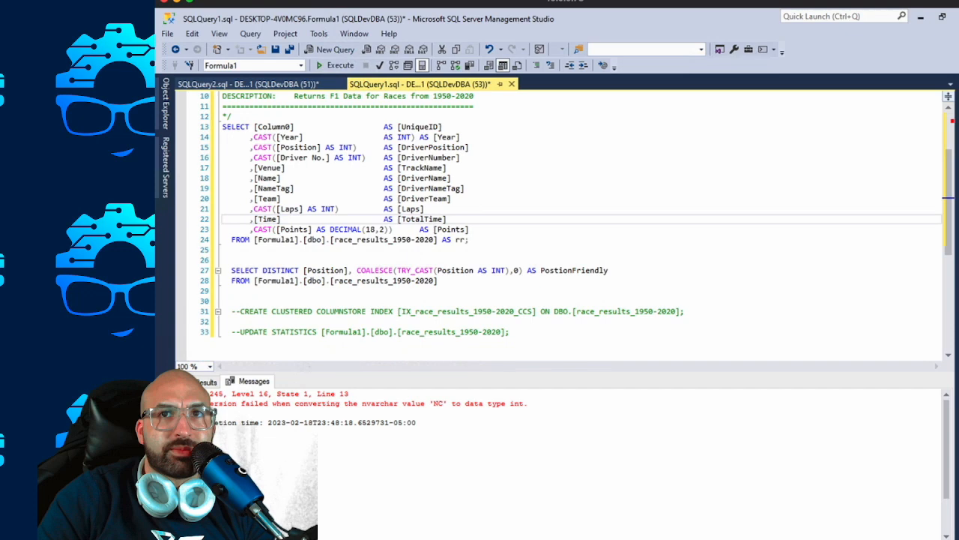
scroll(569, 224, down, 2)
scroll(570, 225, up, 2)
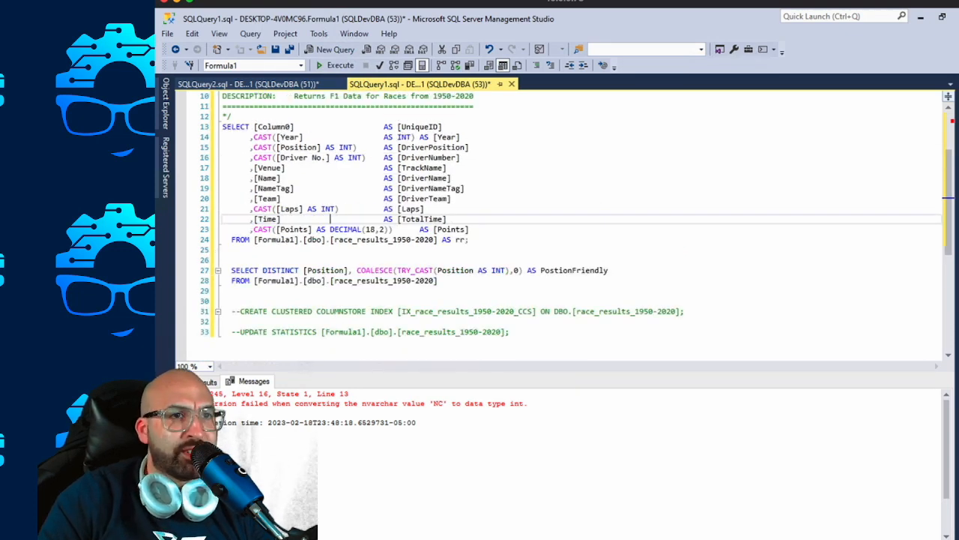
Change the [Position] conversion from CAST to TRY_CAST and realign the [DriverPosition] alias with the other columns.
click(318, 147)
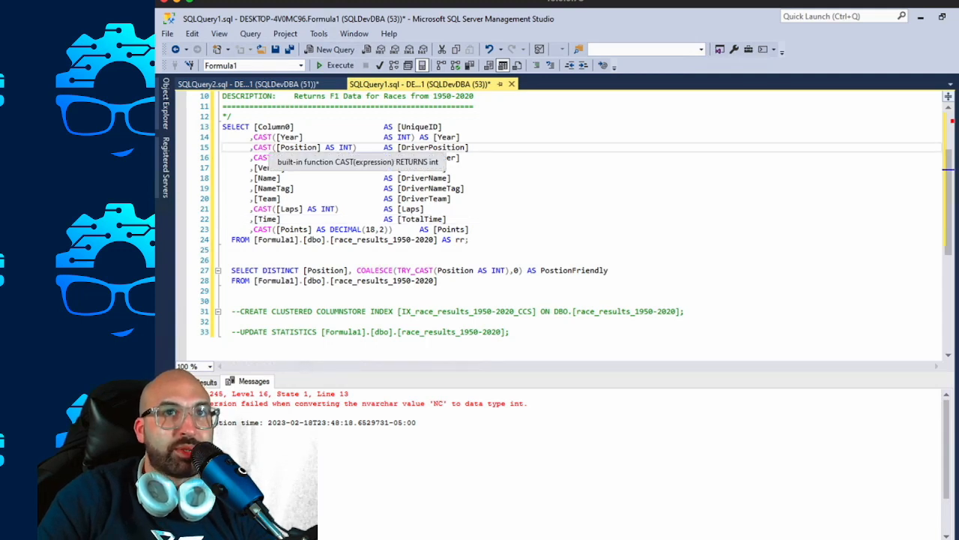
click(253, 148)
text(TRY()
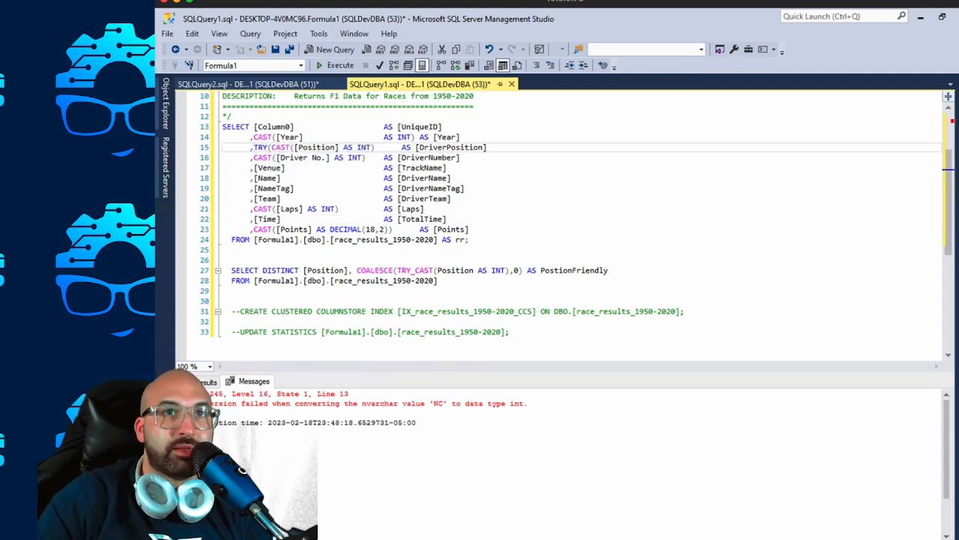
key(BackSpace)
text(_)
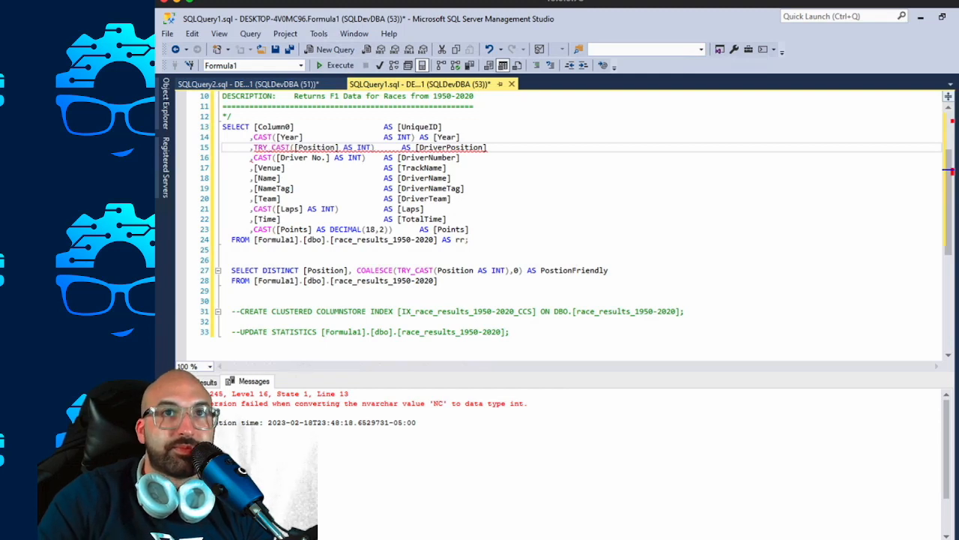
drag(402, 147, 384, 148)
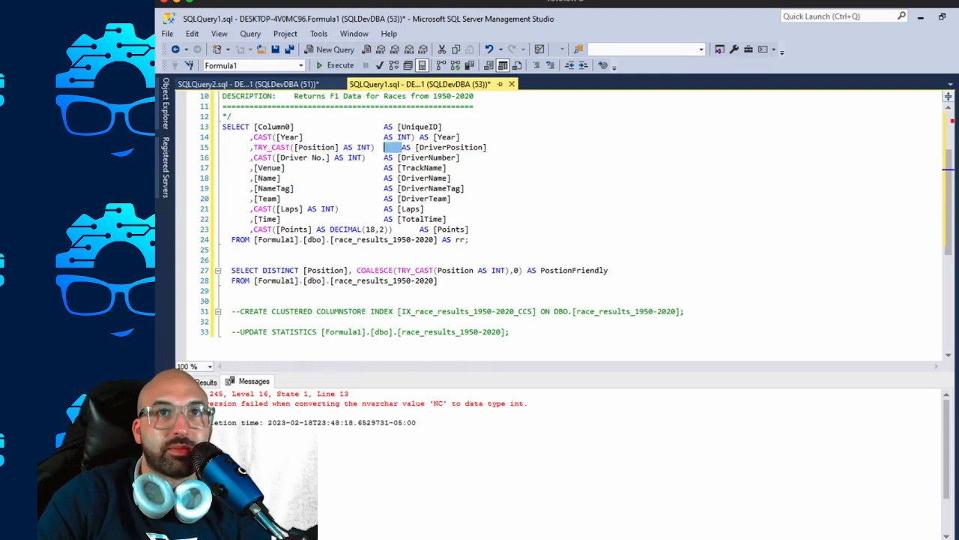
key(Delete)
click(422, 147)
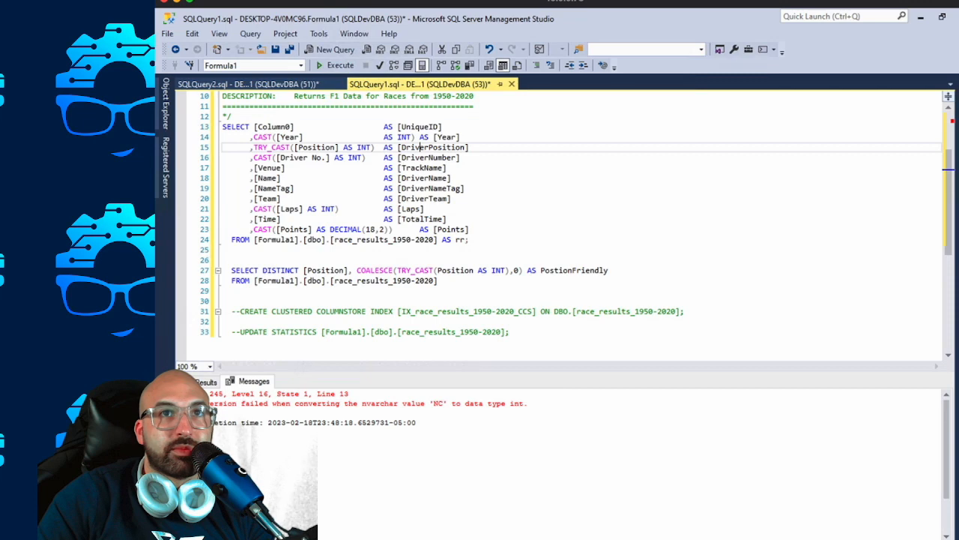
Wrap the [Position] TRY_CAST in COALESCE with 99 as the fallback value.
click(254, 148)
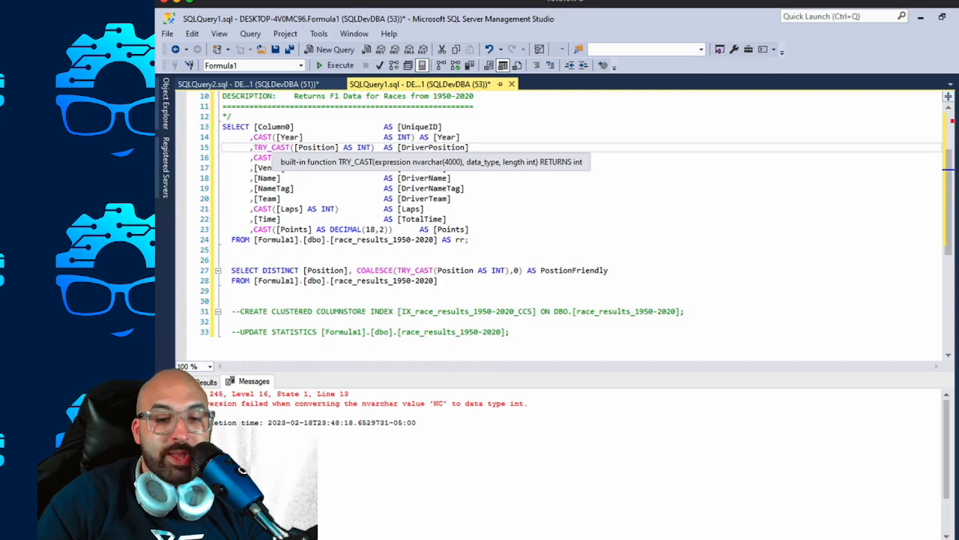
text(COALE)
key(BackSpace)
key(BackSpace)
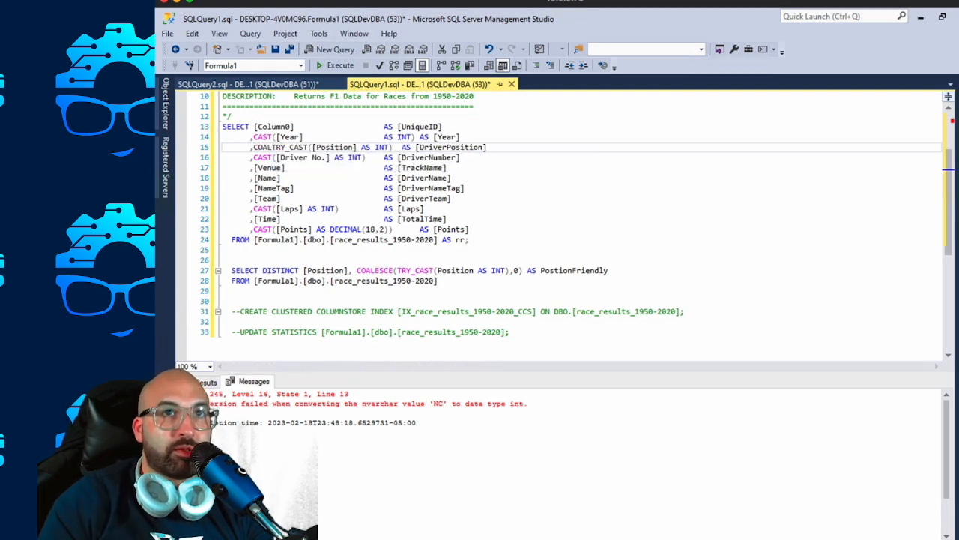
text(ESCE()
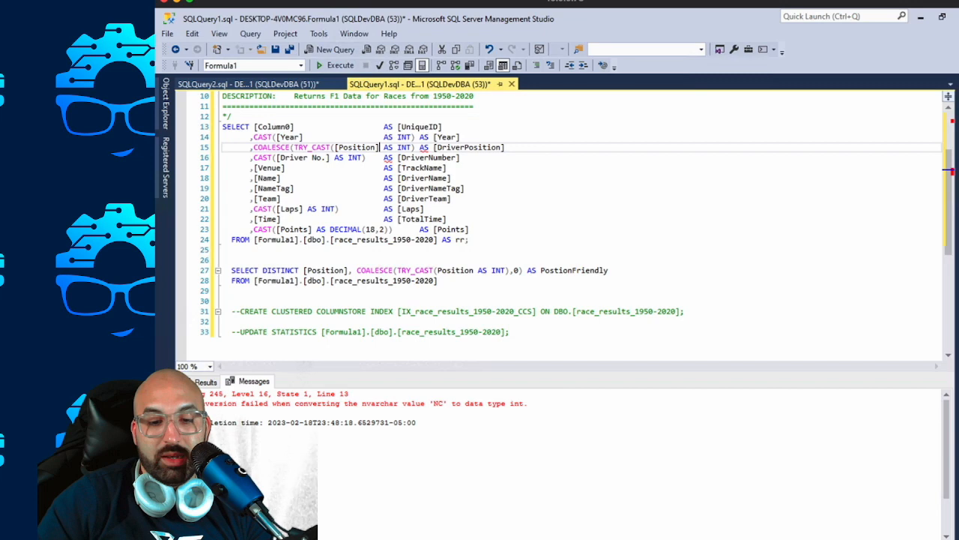
text(,)
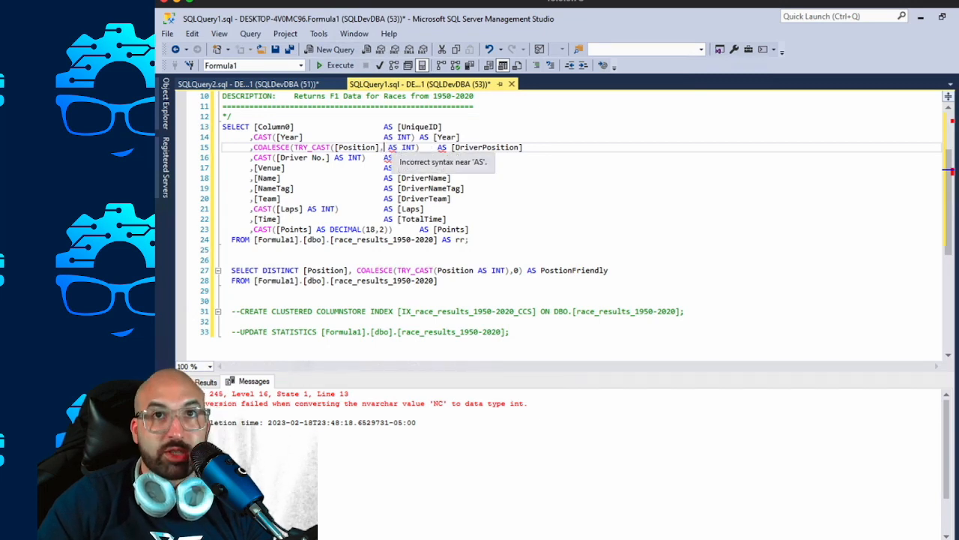
key(BackSpace)
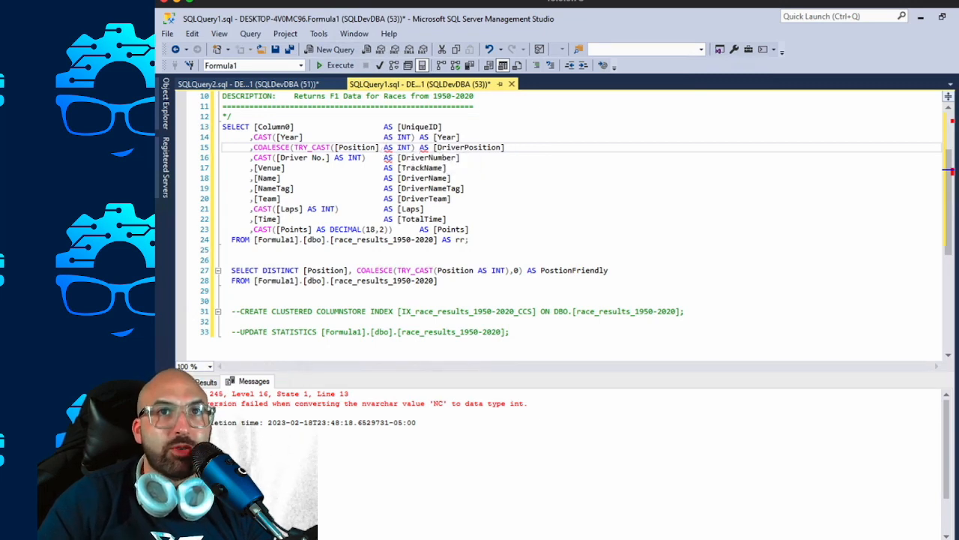
click(415, 148)
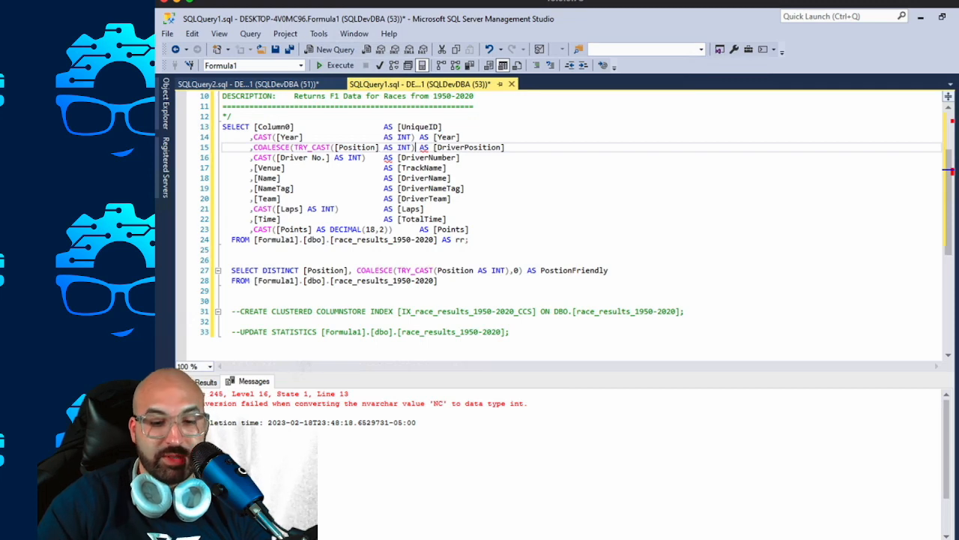
text(,99))
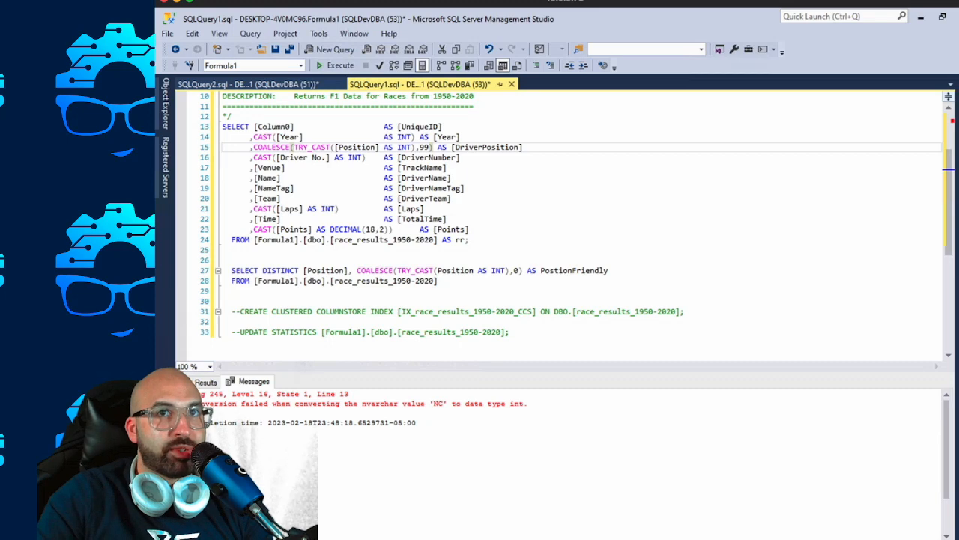
scroll(562, 217, down, 1)
scroll(562, 217, down, 1)
key(super)
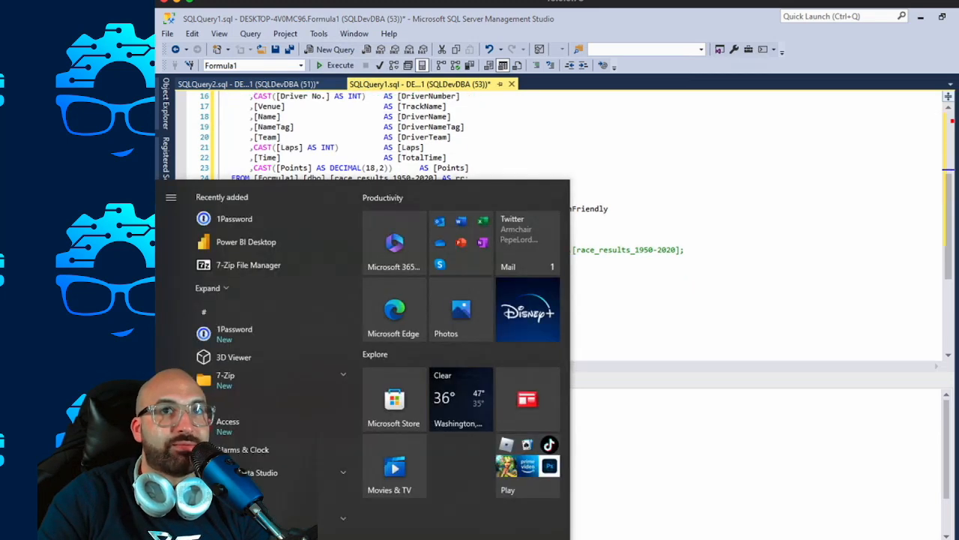
click(569, 127)
scroll(570, 126, down, 2)
scroll(570, 127, up, 7)
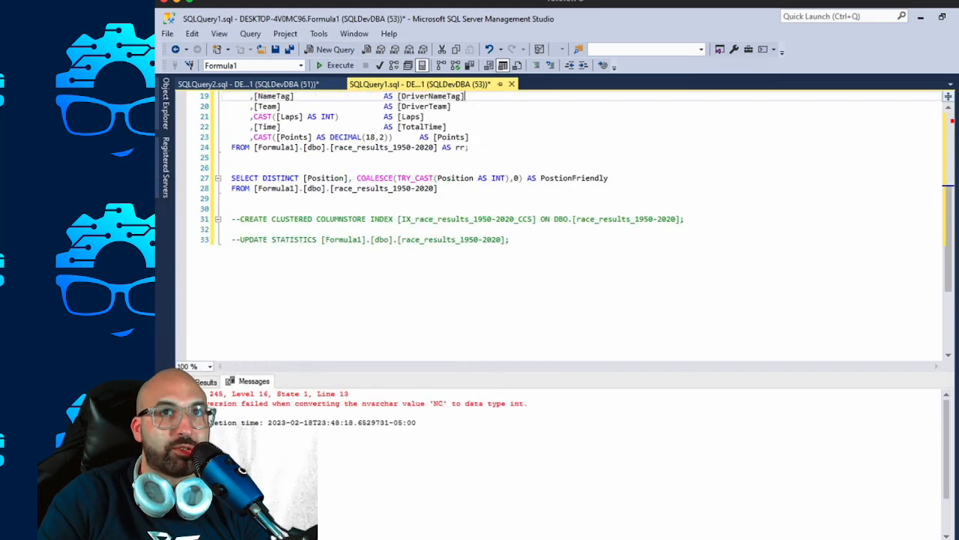
click(383, 219)
key(shift+Down)
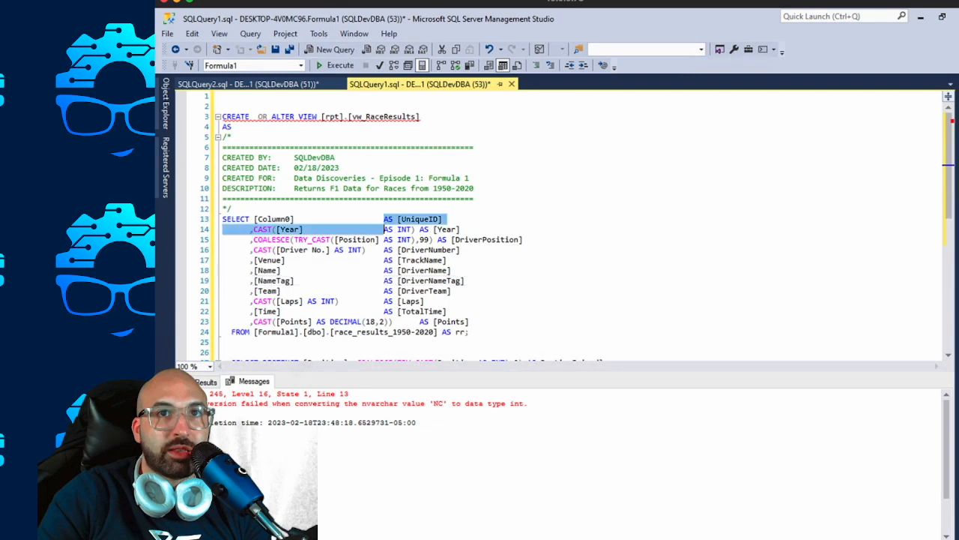
key(super)
key(Escape)
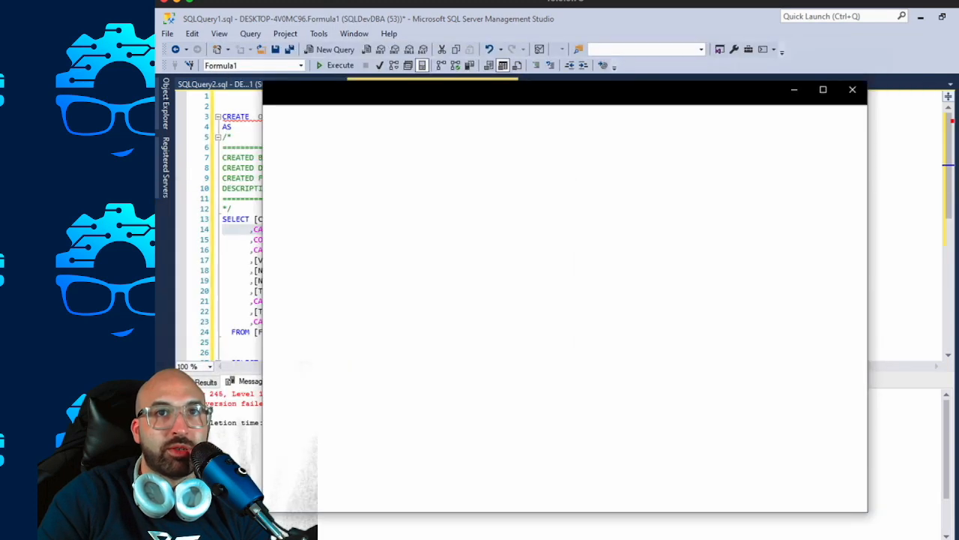
click(852, 89)
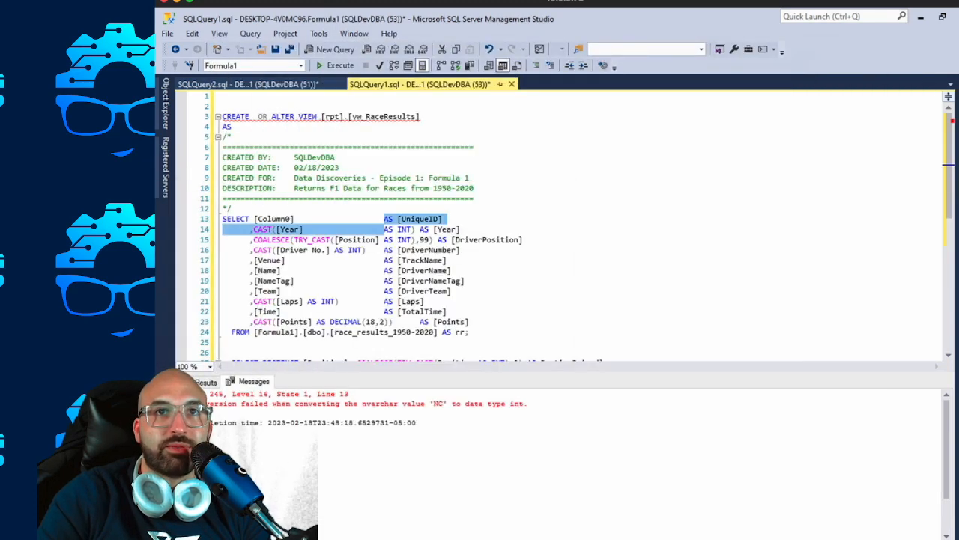
Shift the AS parts of the [Column0] and [Year] lines to line up with the [DriverPosition] alias.
click(443, 219)
key(alt+shift+Down)
key(Tab)
key(Tab)
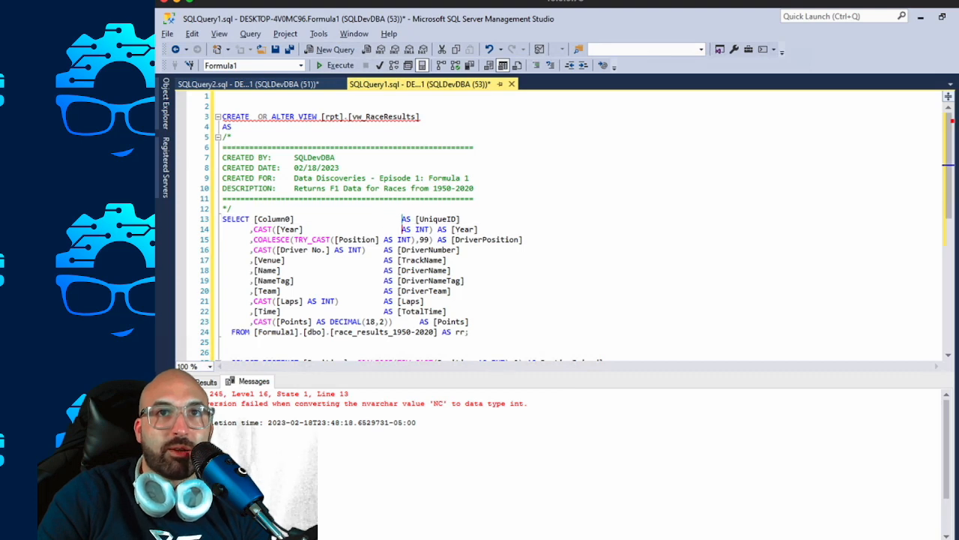
key(Tab)
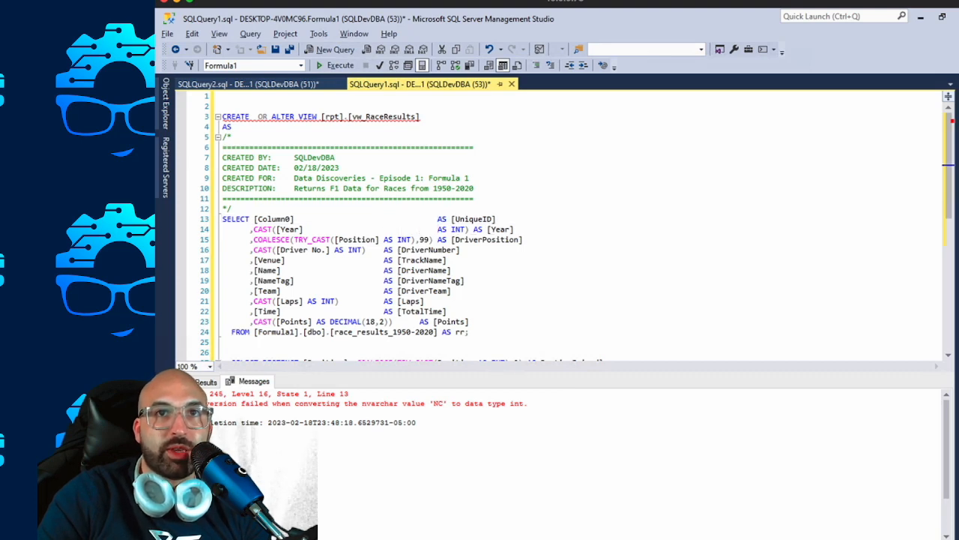
Align the remaining aliases, from [DriverNumber] through [Points], with the [DriverPosition] alias.
drag(384, 250, 466, 280)
key(super)
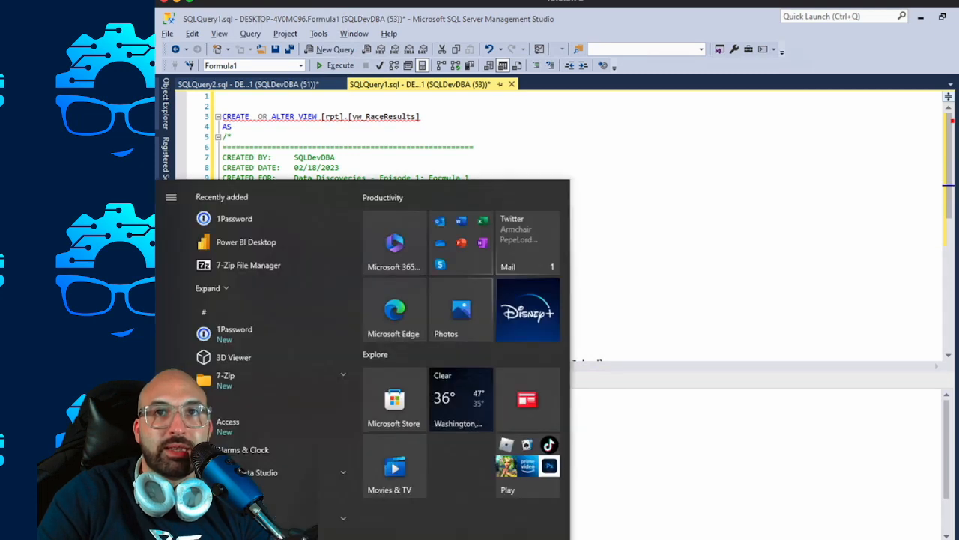
key(super)
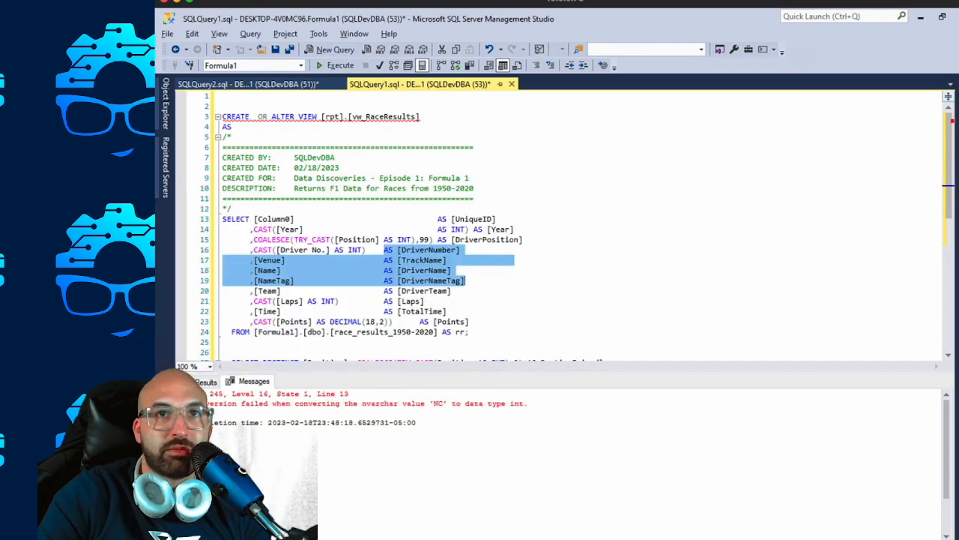
click(384, 250)
drag(384, 250, 384, 311)
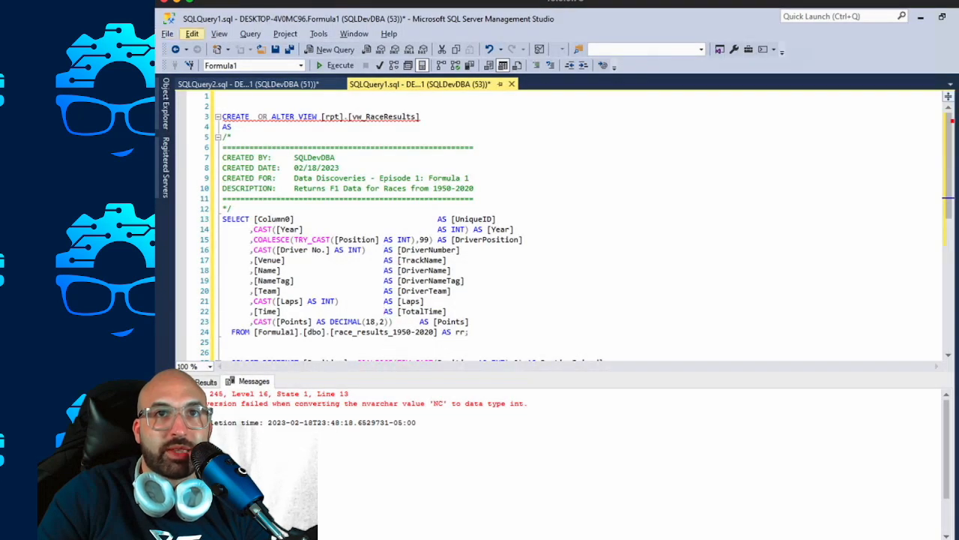
click(384, 250)
drag(385, 250, 384, 281)
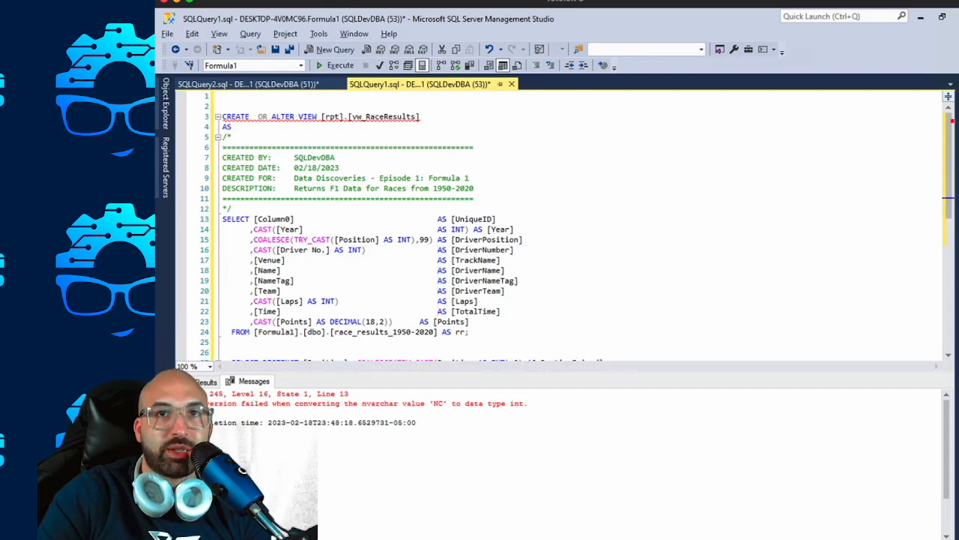
click(545, 260)
click(420, 322)
key(Tab)
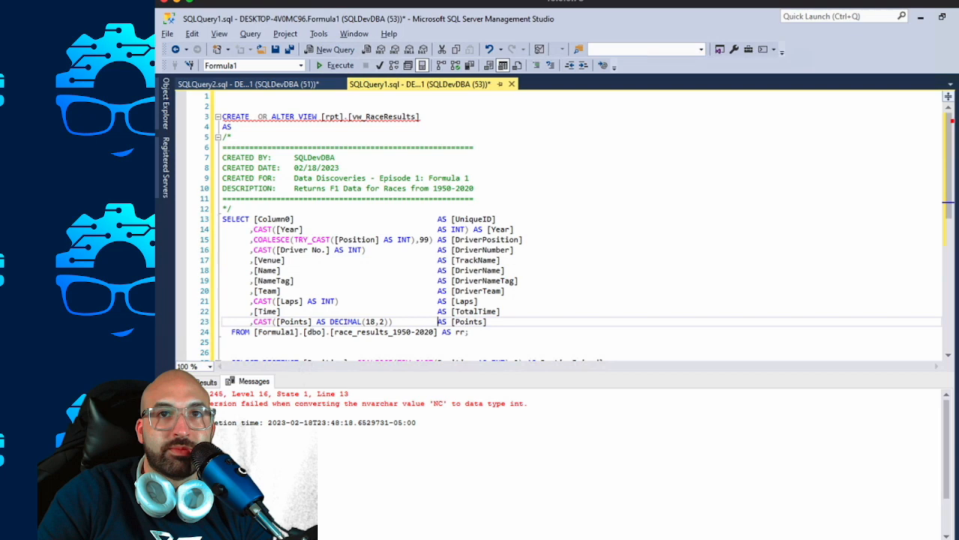
Run the view's SELECT statement and compare the DriverPosition and TotalTime values across the returned rows.
drag(468, 331, 222, 219)
key(F5)
drag(291, 407, 291, 517)
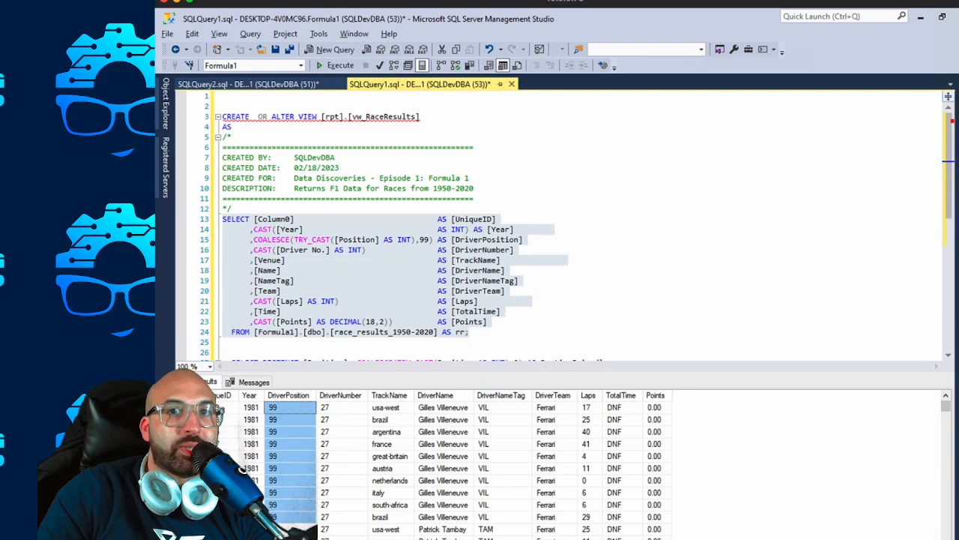
drag(622, 408, 622, 480)
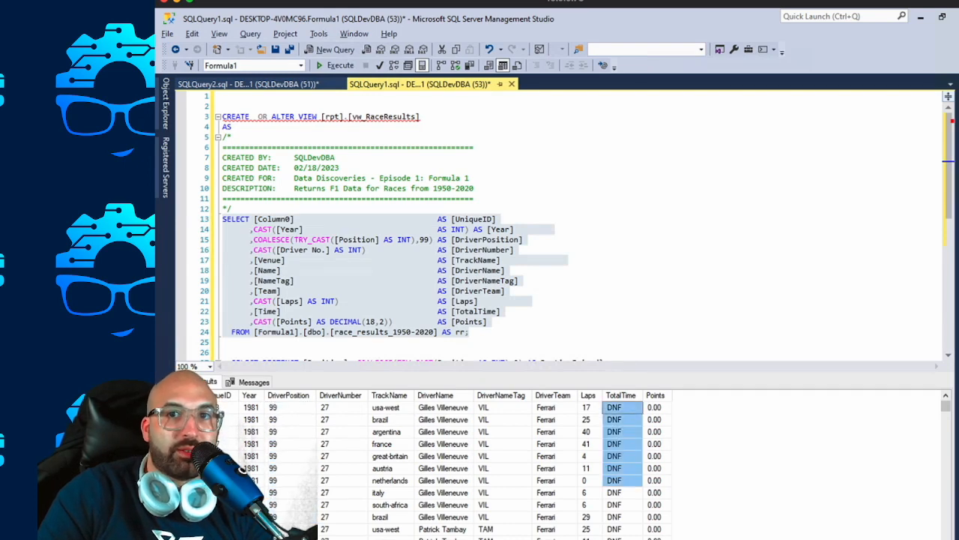
scroll(622, 480, down, 20)
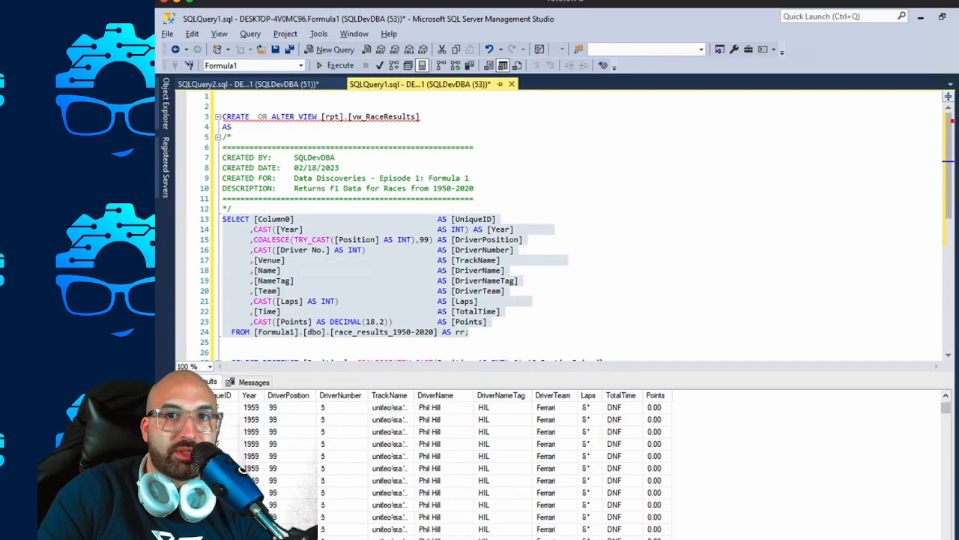
scroll(622, 480, down, 20)
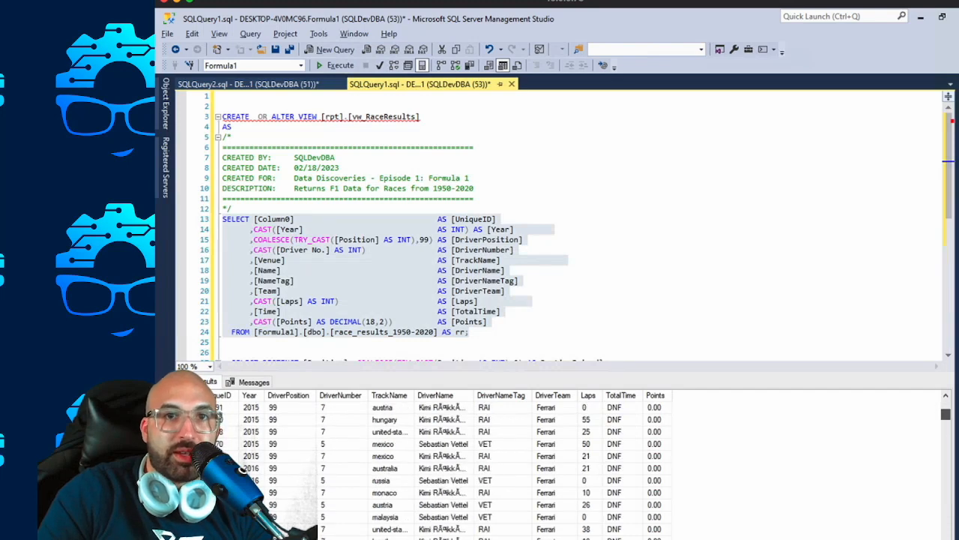
click(623, 444)
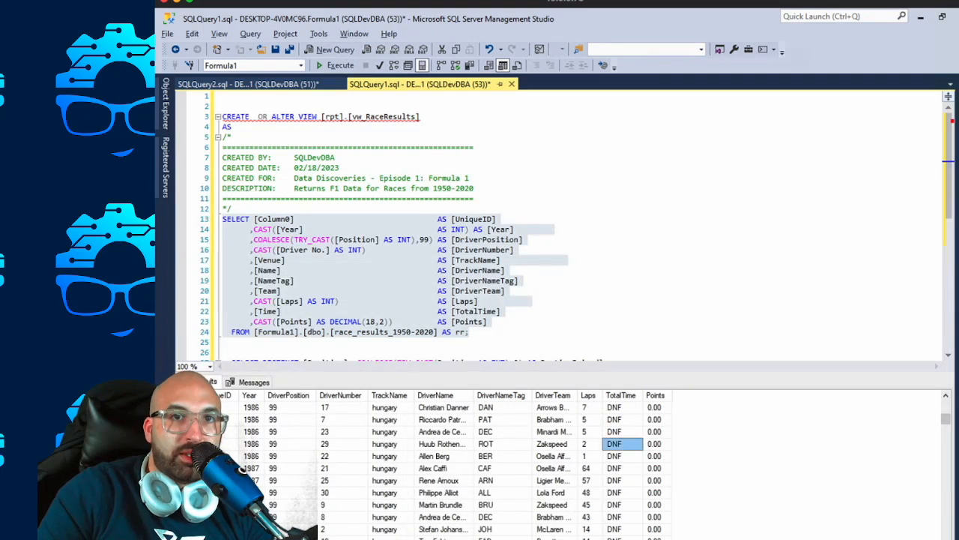
drag(946, 418, 946, 454)
Execute the CREATE OR ALTER VIEW statement for [rpt].[vw_RaceResults], switch to Power BI Desktop and refresh the report data.
click(400, 249)
drag(232, 342, 223, 116)
key(F5)
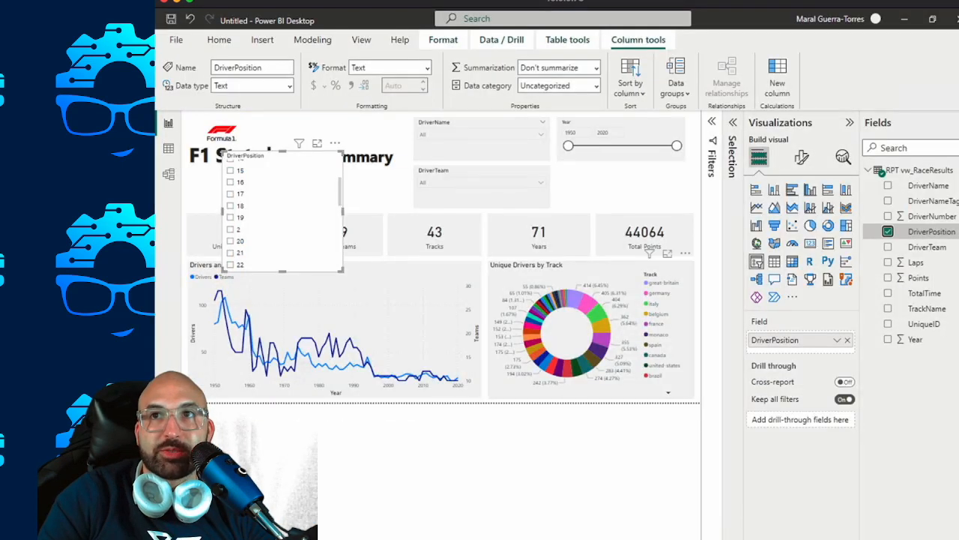
click(219, 39)
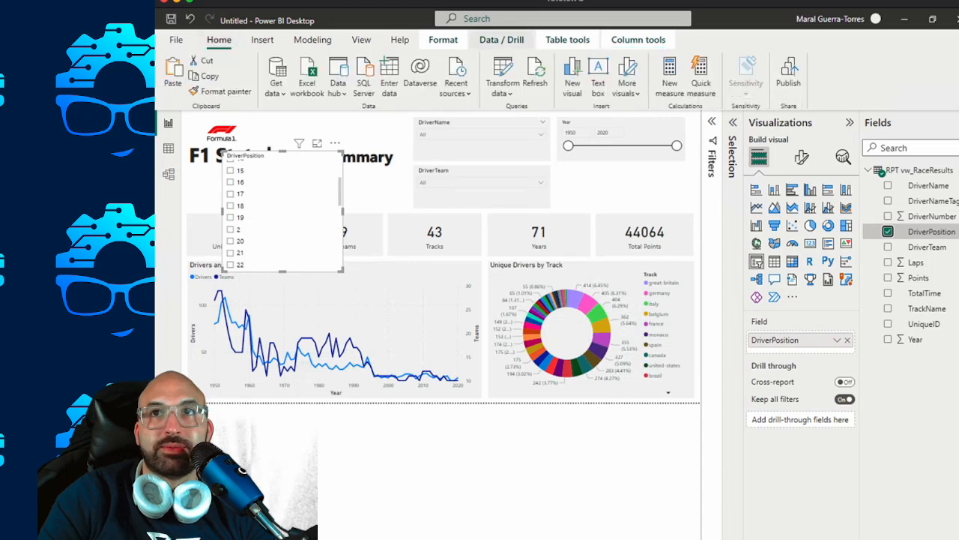
click(535, 79)
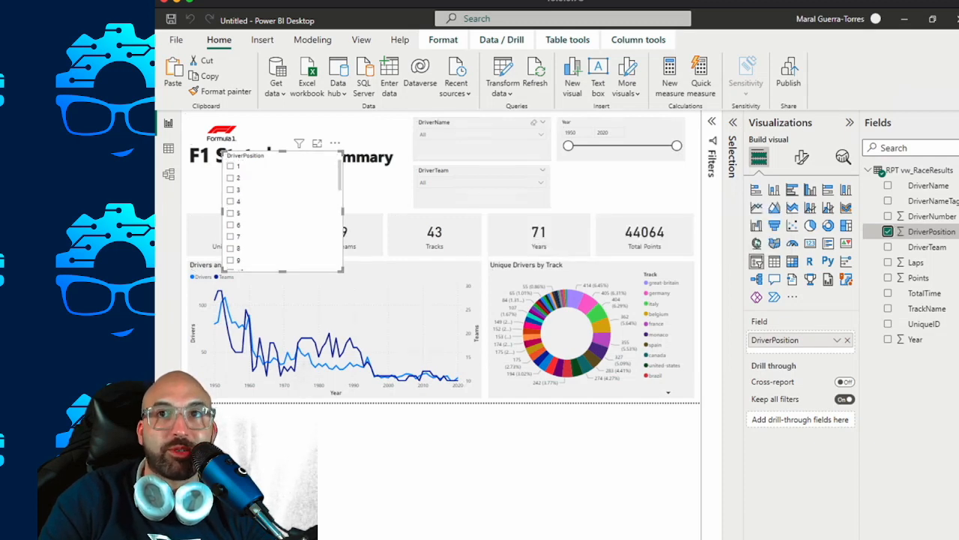
Duplicate the Year slicer, place the copy directly beneath it, and replace the copy's Year field with DriverPosition.
click(621, 137)
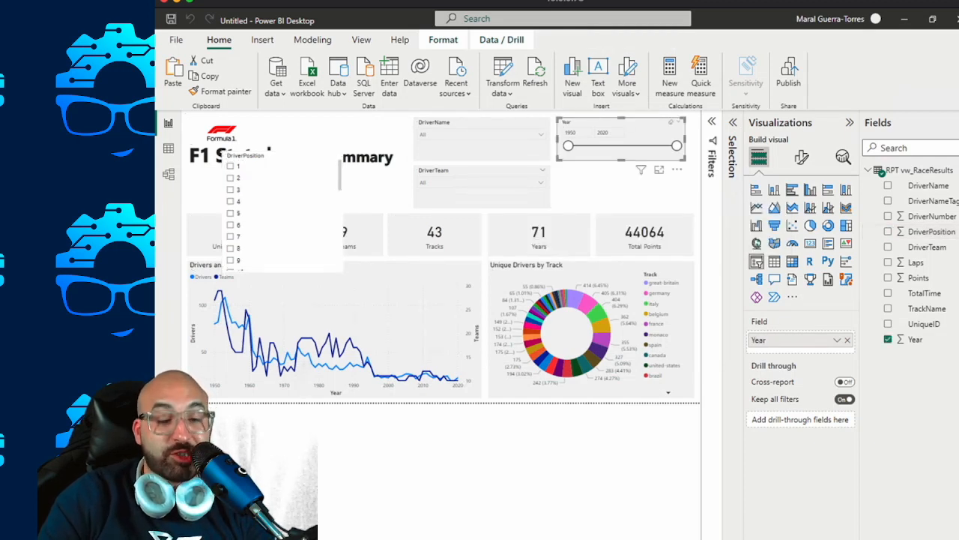
key(ctrl+c)
key(ctrl+v)
drag(627, 135, 620, 176)
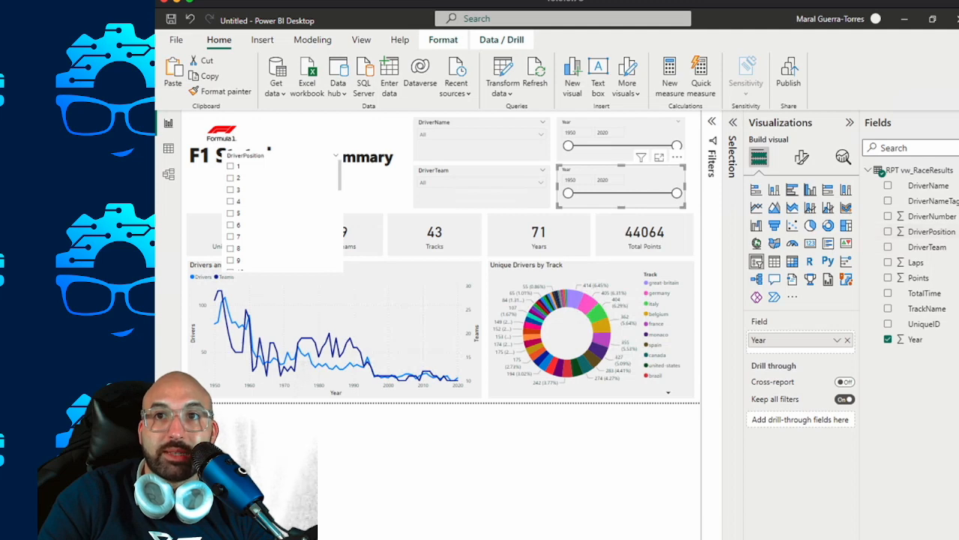
drag(932, 232, 800, 336)
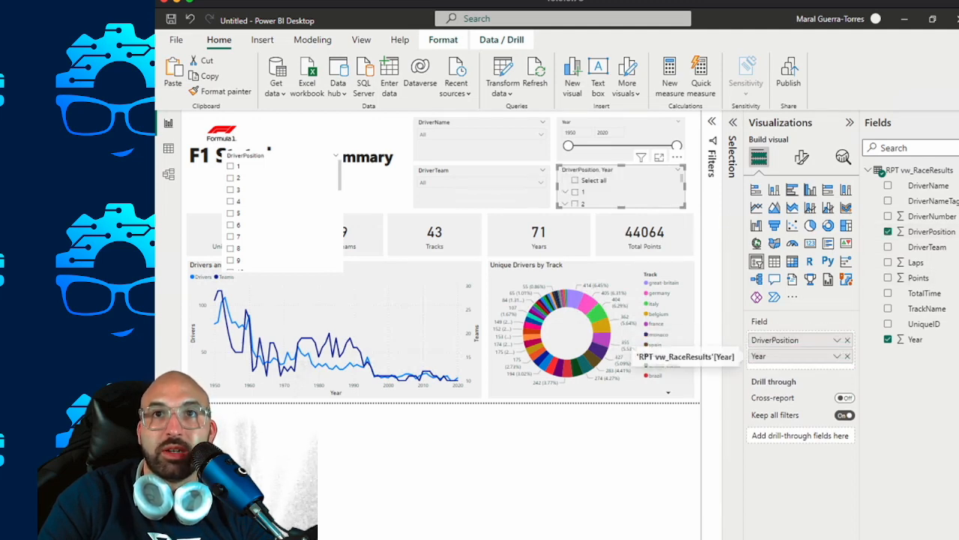
click(848, 356)
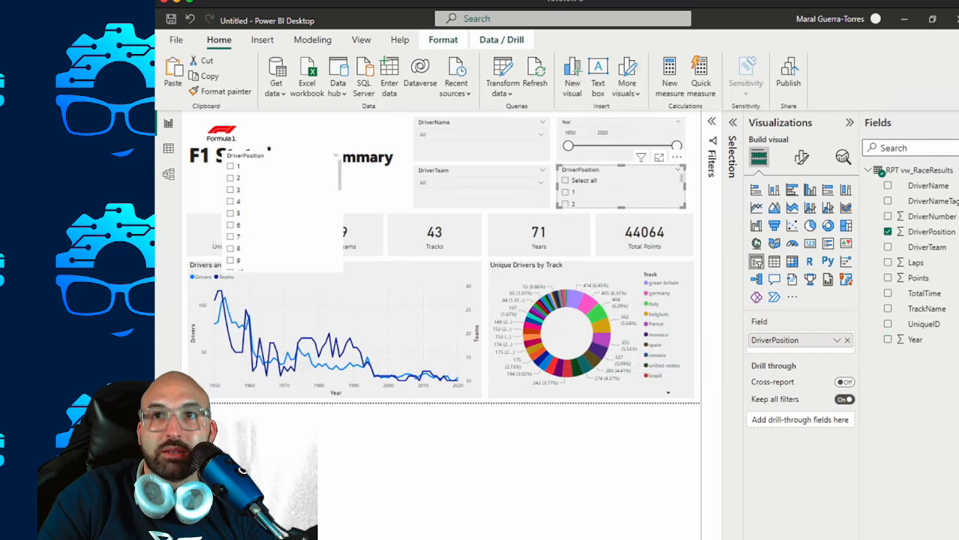
Copy the Year slicer's formatting onto the DriverPosition slicer beneath it with Format painter.
click(609, 133)
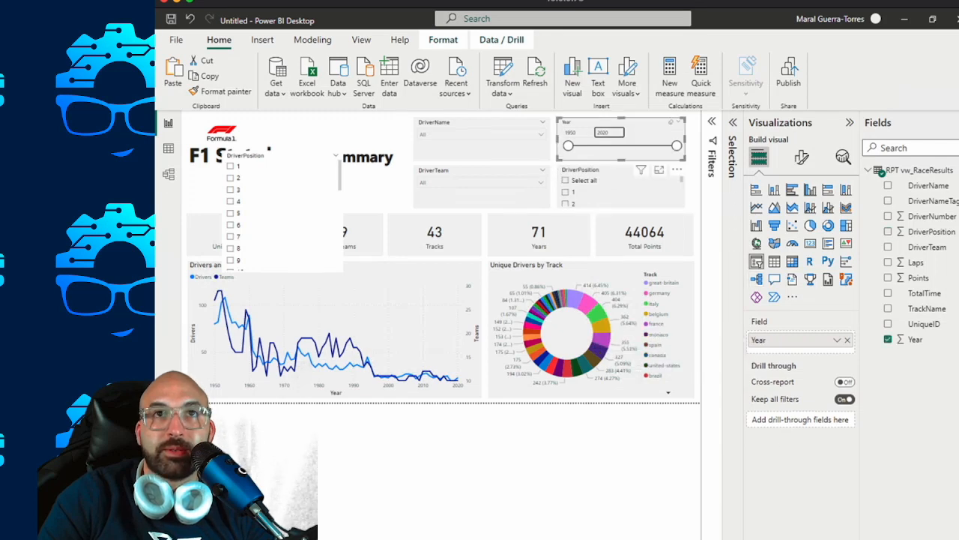
click(224, 90)
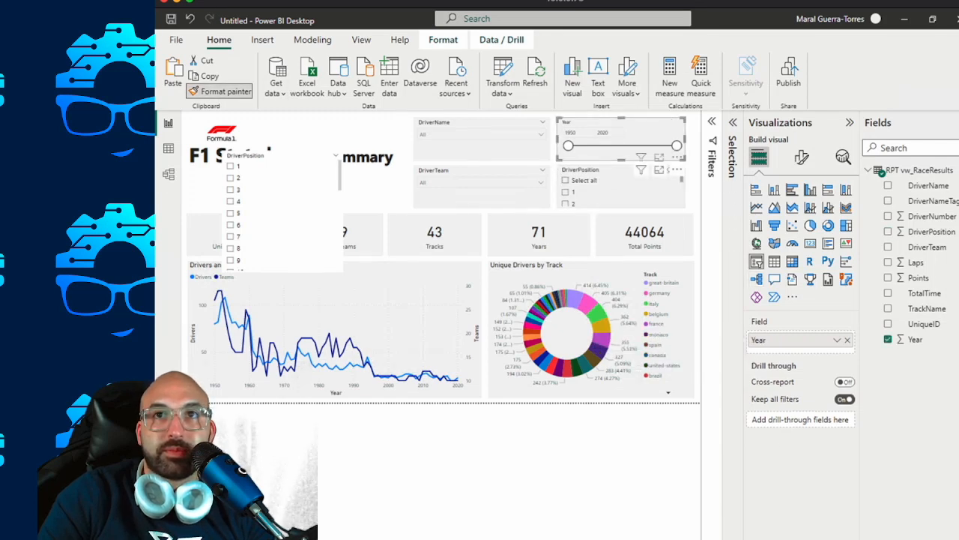
click(584, 181)
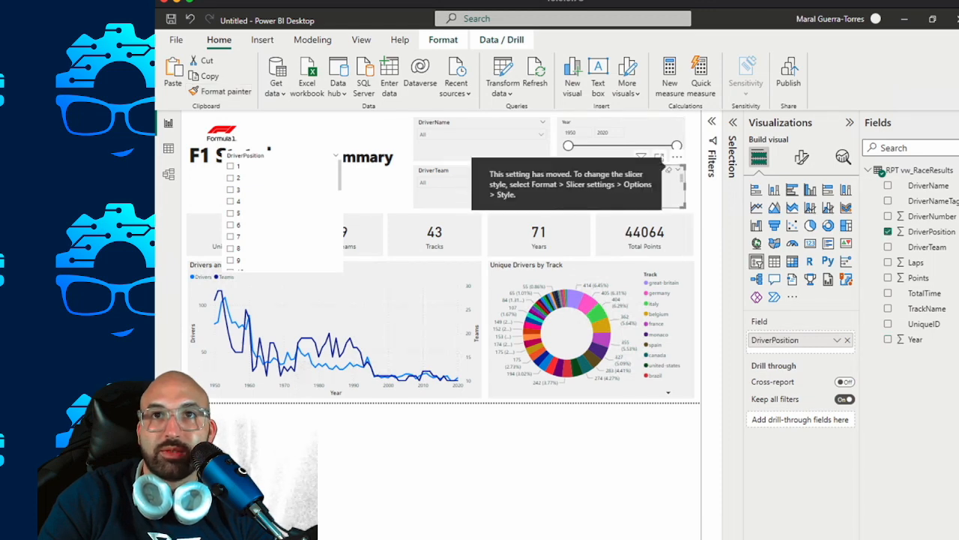
Change the style of the DriverPosition slicer beneath the Year slicer to Between.
click(802, 157)
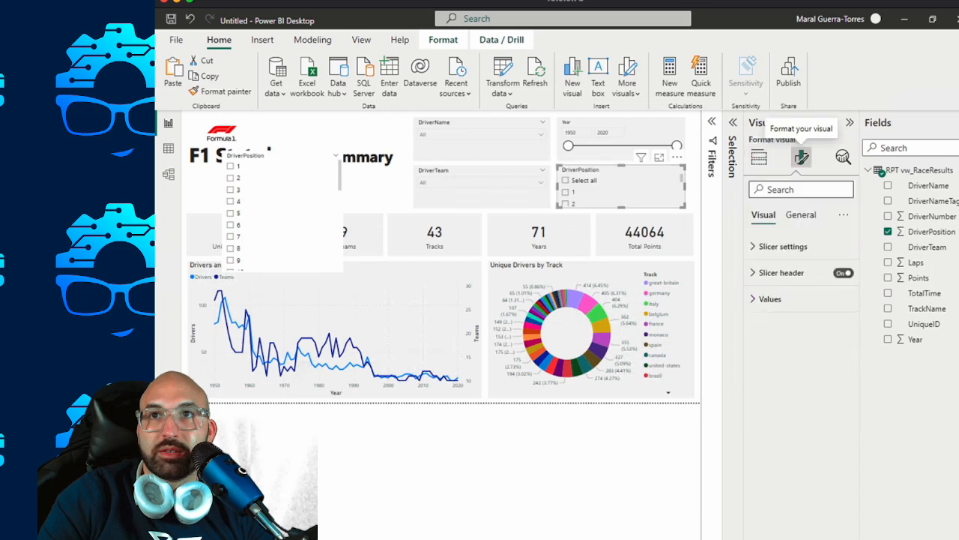
click(783, 246)
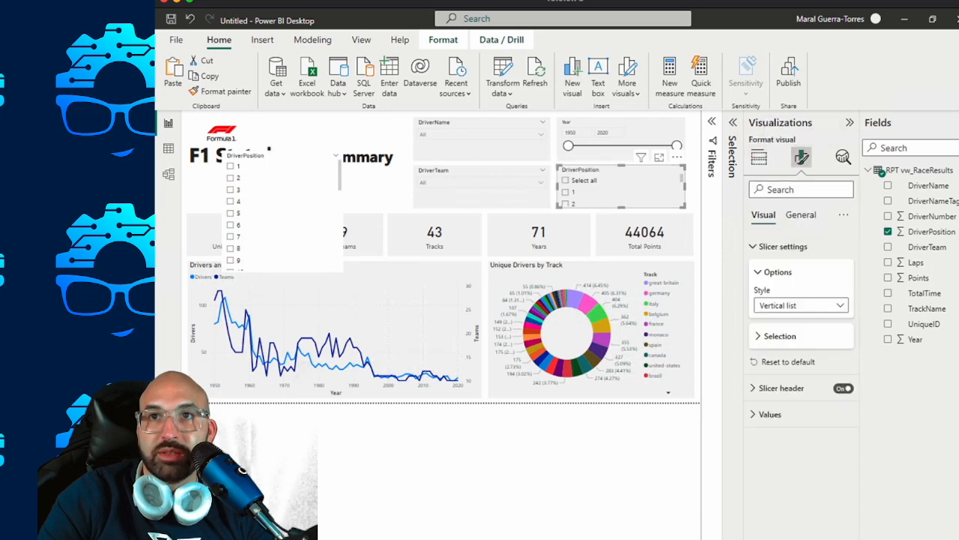
click(800, 305)
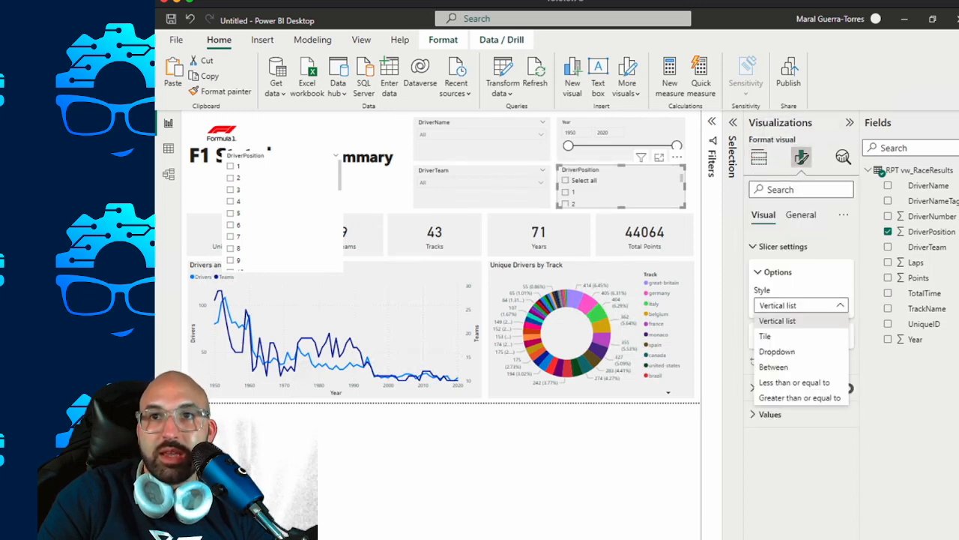
click(774, 366)
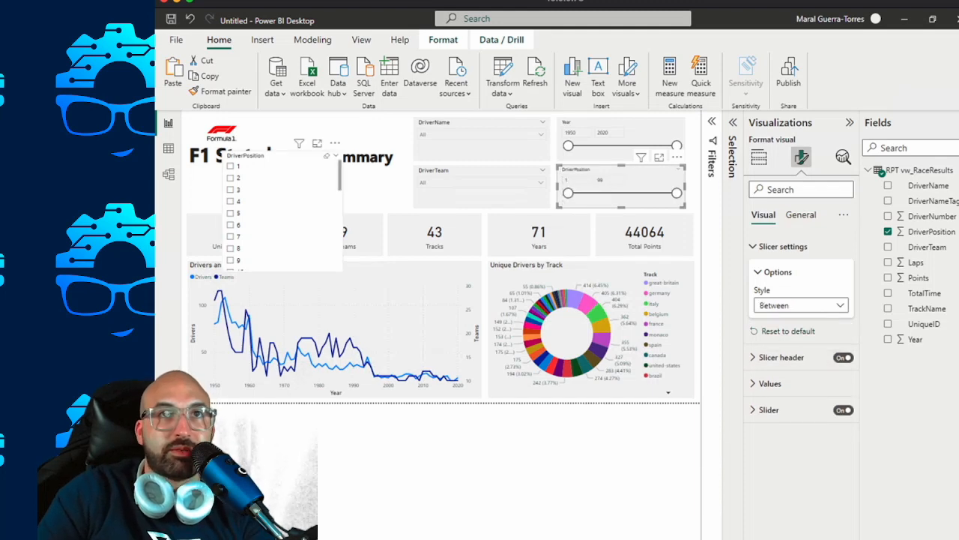
Delete the DriverPosition list slicer covering the report title and shift the Formula 1 logo slightly up and to the left.
click(292, 156)
key(Delete)
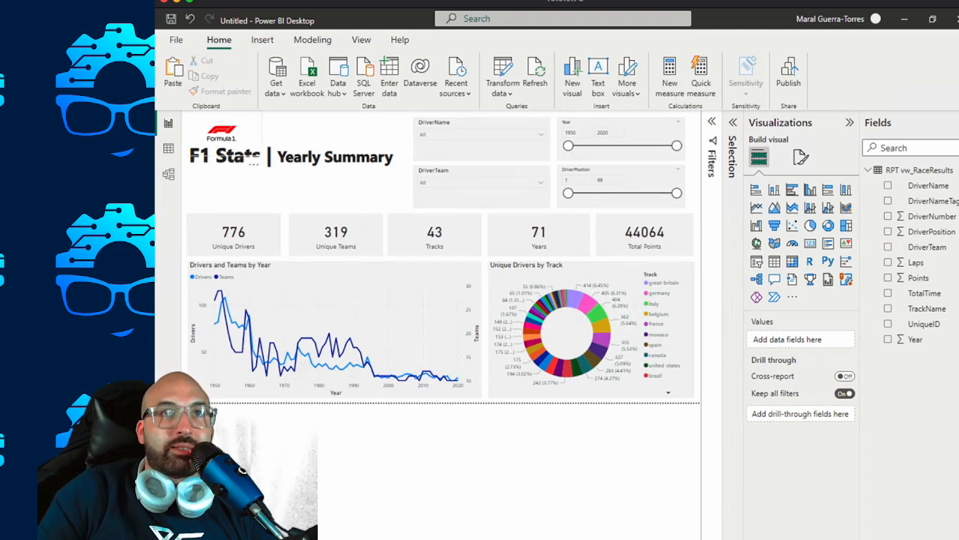
click(222, 134)
drag(261, 156, 252, 150)
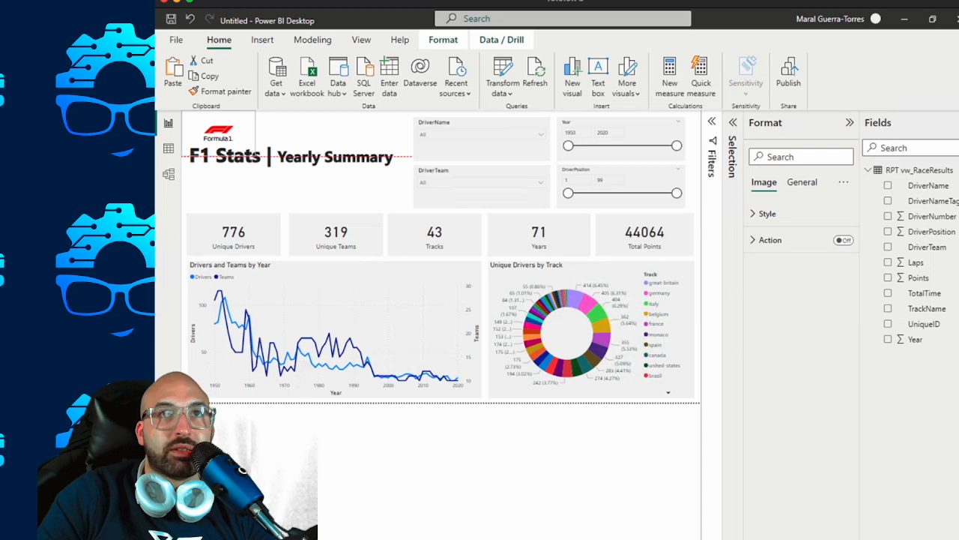
click(298, 157)
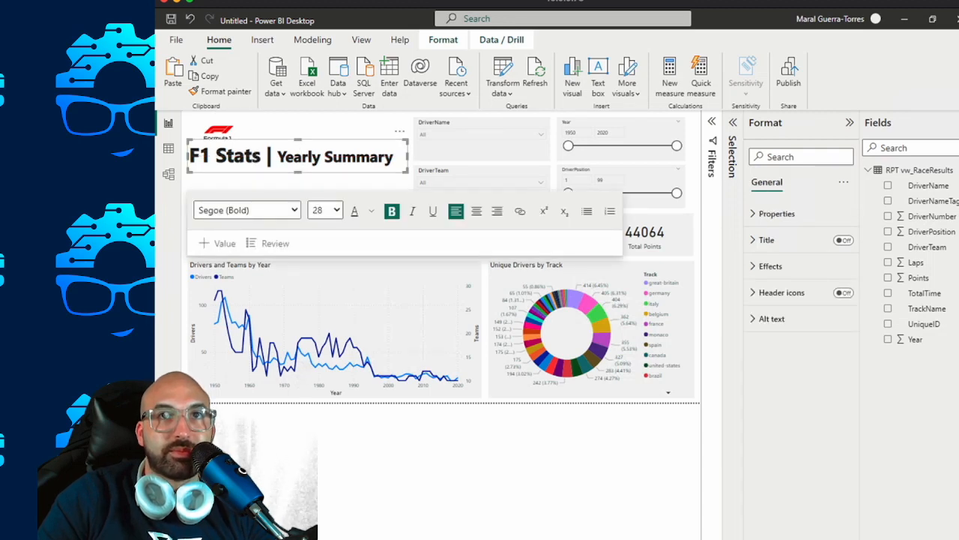
key(Escape)
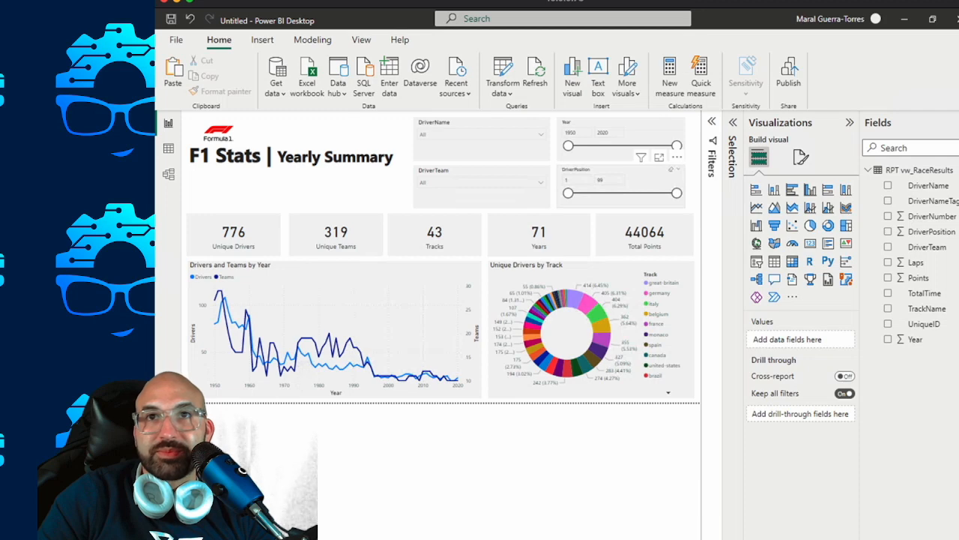
click(646, 178)
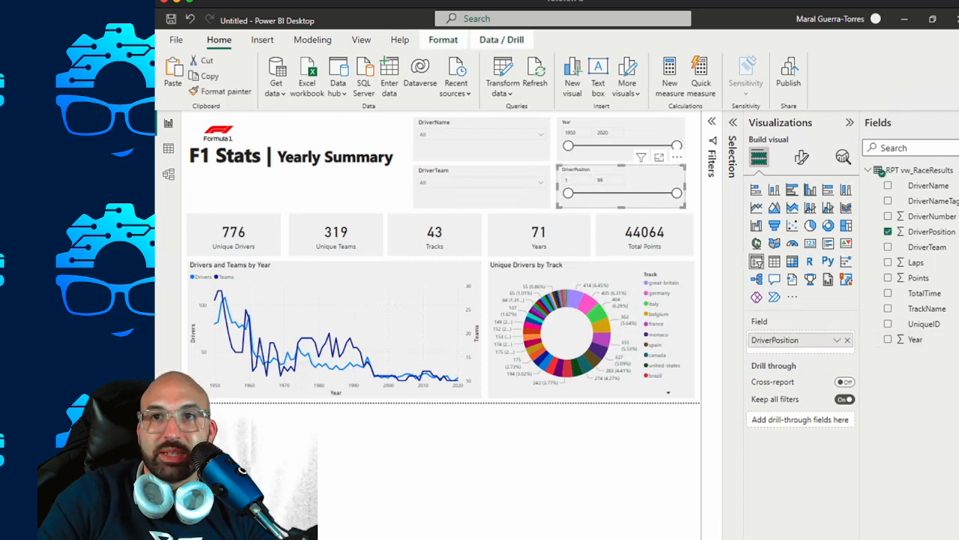
double_click(777, 341)
text(Driver Position)
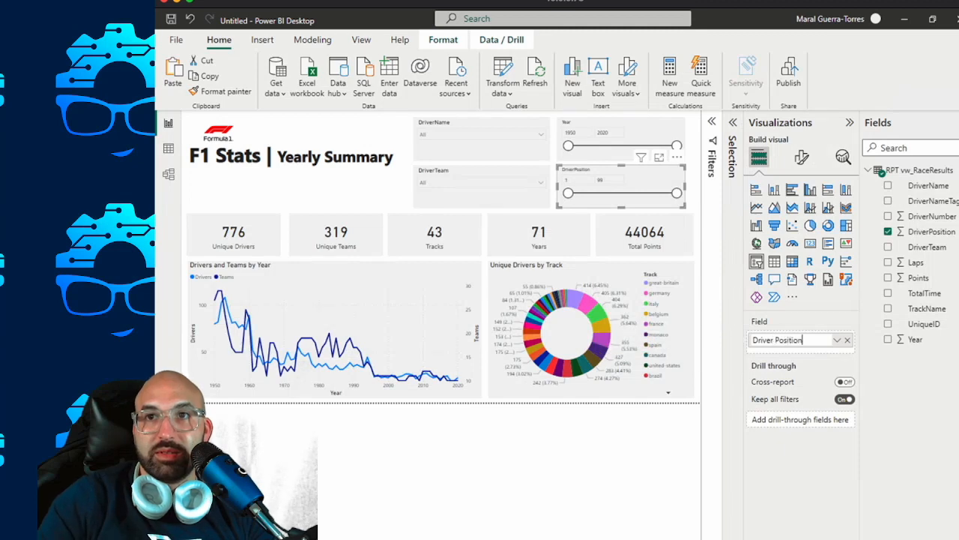
click(341, 191)
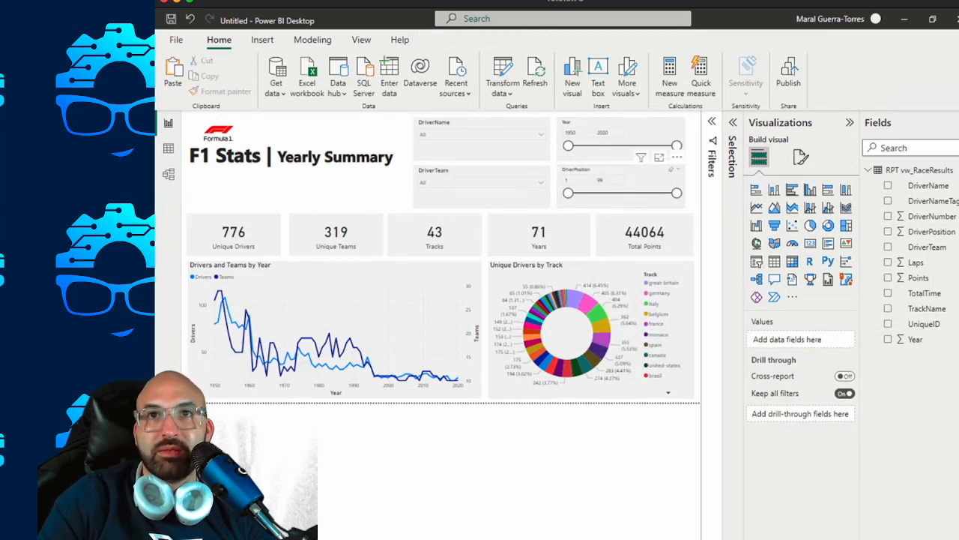
Rename the DriverPosition field in its slicer to Position for this visual.
click(640, 178)
double_click(776, 340)
text(Position)
key(Return)
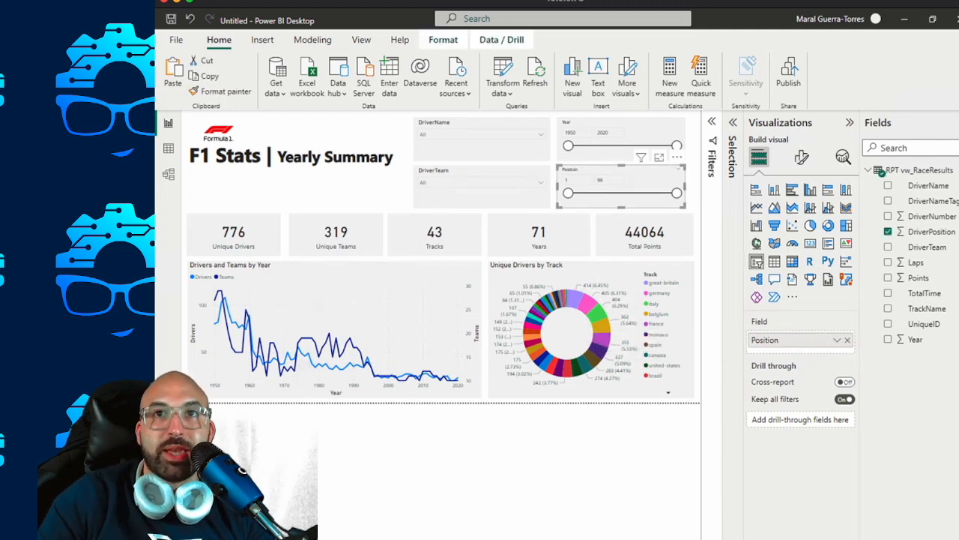
Set the upper limit of the Position slicer to 1 to filter the summary page to race winners.
double_click(601, 180)
text(1)
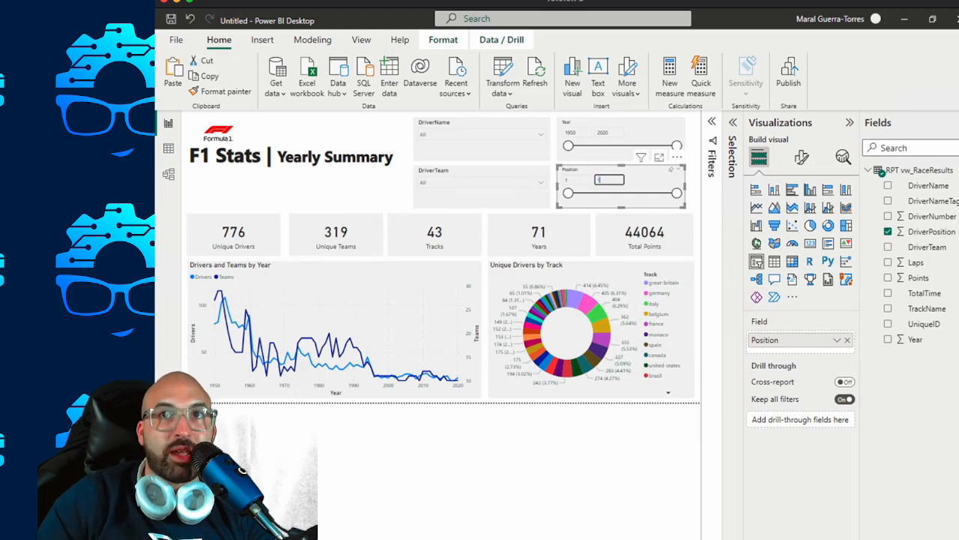
key(Return)
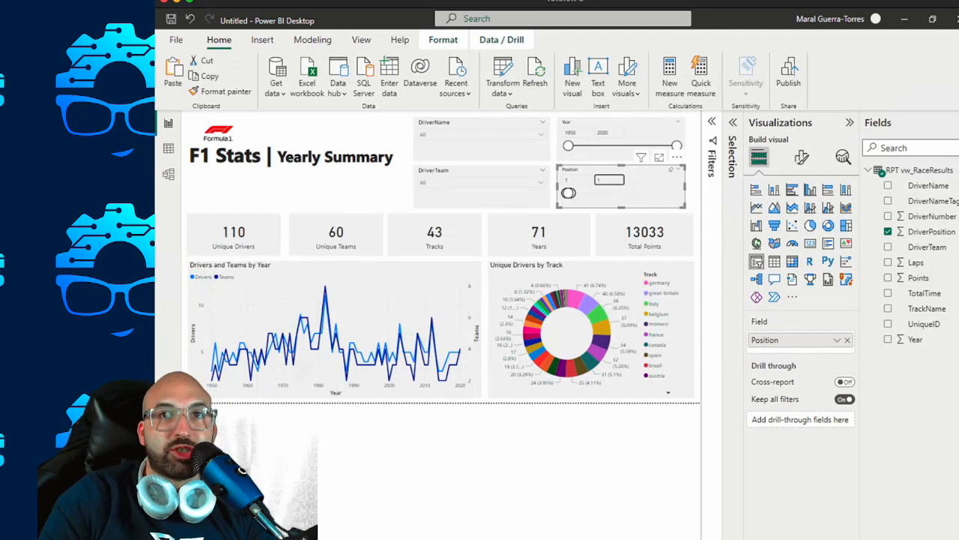
mouse_move(572, 299)
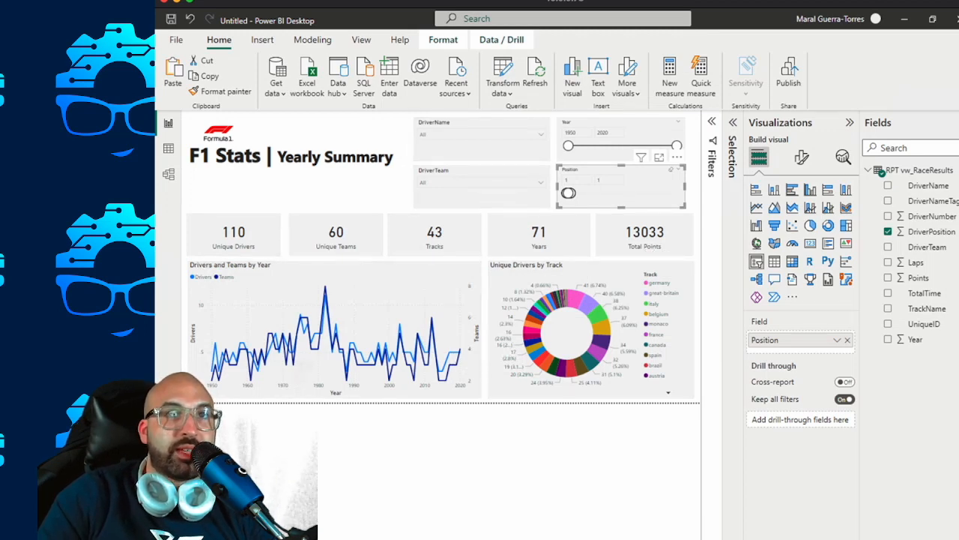
On the race results table page, shorten the table by lowering its upper edge to make room above it.
key(ctrl+Page_Up)
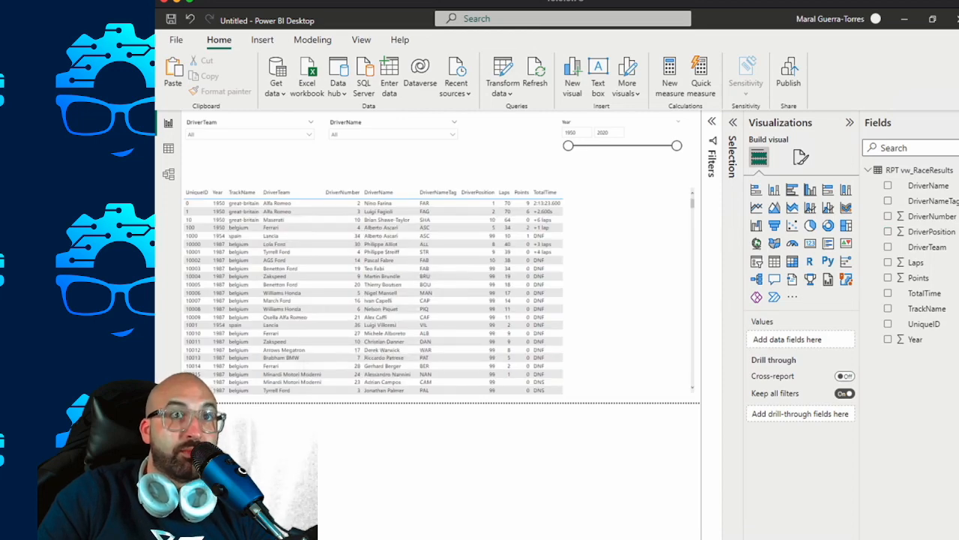
key(ctrl+Page_Down)
key(ctrl+Page_Up)
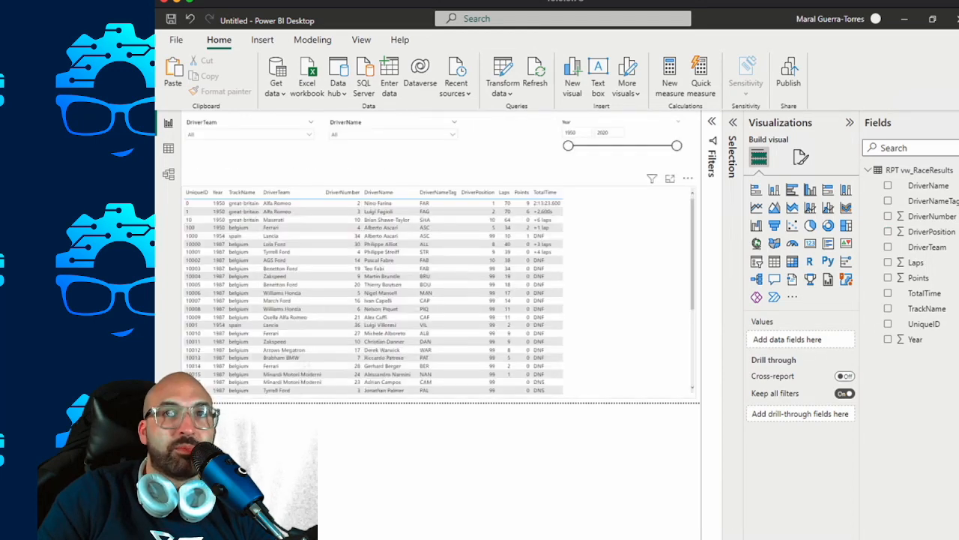
click(600, 225)
drag(439, 185, 439, 239)
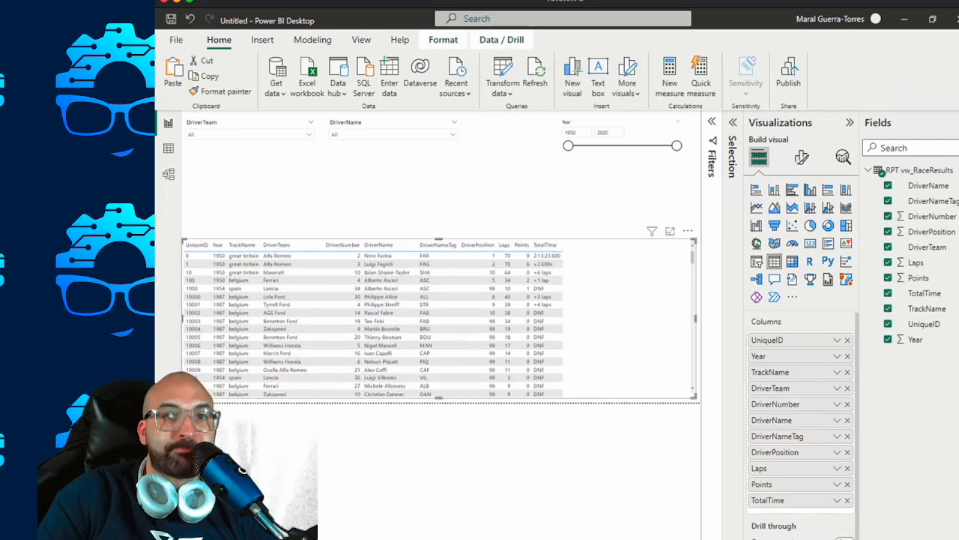
Copy the four slicers, the five summary cards, the title text box and the Formula 1 logo from the Yearly Summary page.
key(ctrl+Page_Down)
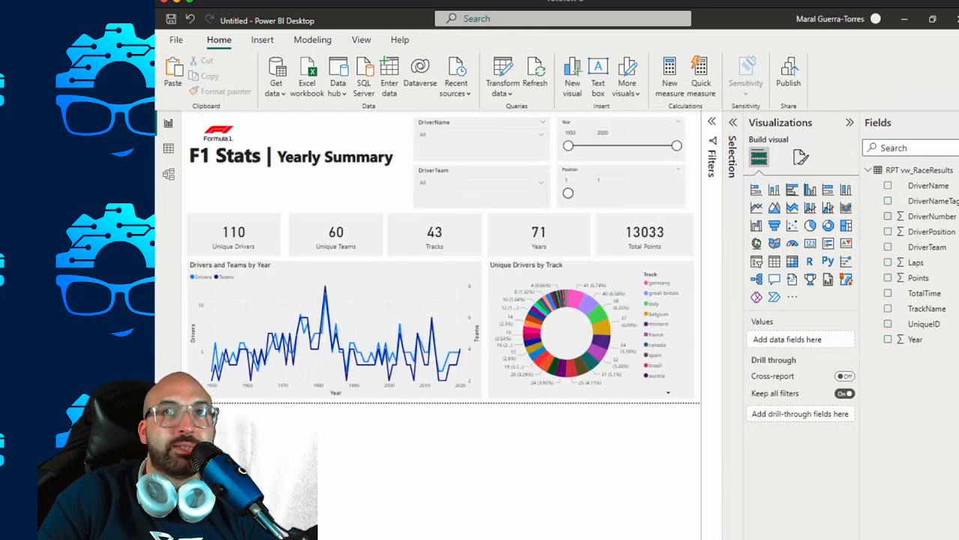
click(484, 148)
ctrl+click(483, 197)
ctrl+click(631, 192)
ctrl+click(631, 133)
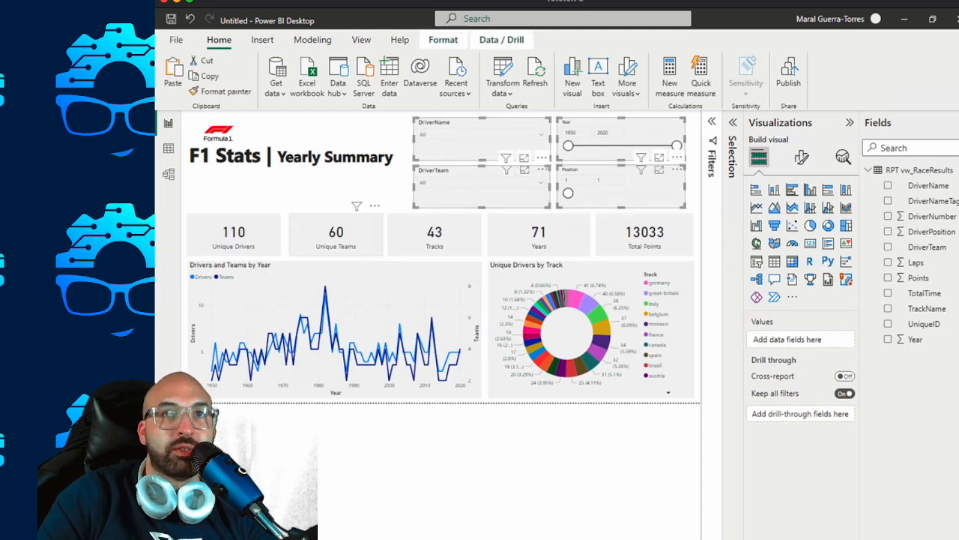
ctrl+click(234, 236)
ctrl+click(335, 235)
ctrl+click(435, 235)
ctrl+click(539, 235)
ctrl+click(644, 236)
ctrl+click(297, 156)
ctrl+click(219, 128)
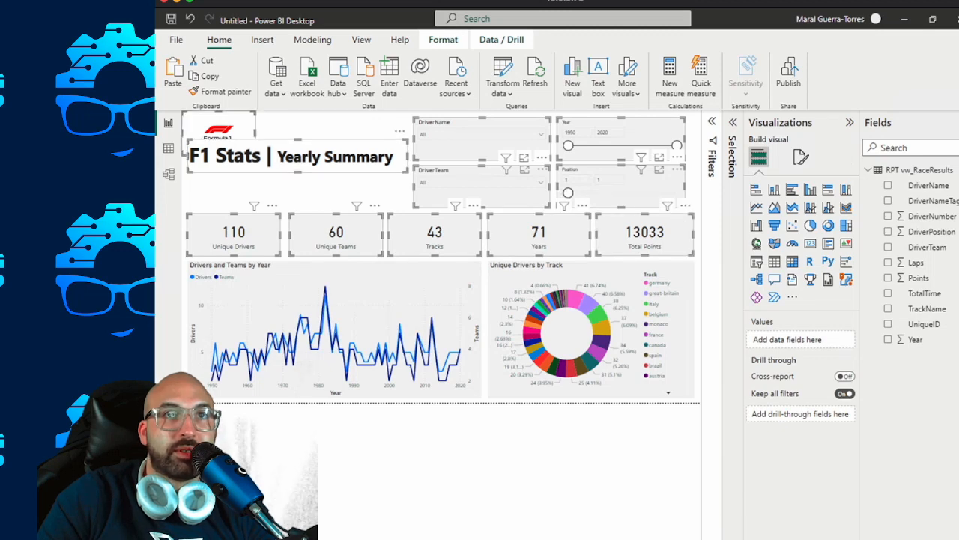
On the table page, shorten the table further from its upper edge and delete the old Year, DriverName and DriverTeam slicers.
key(ctrl+Page_Down)
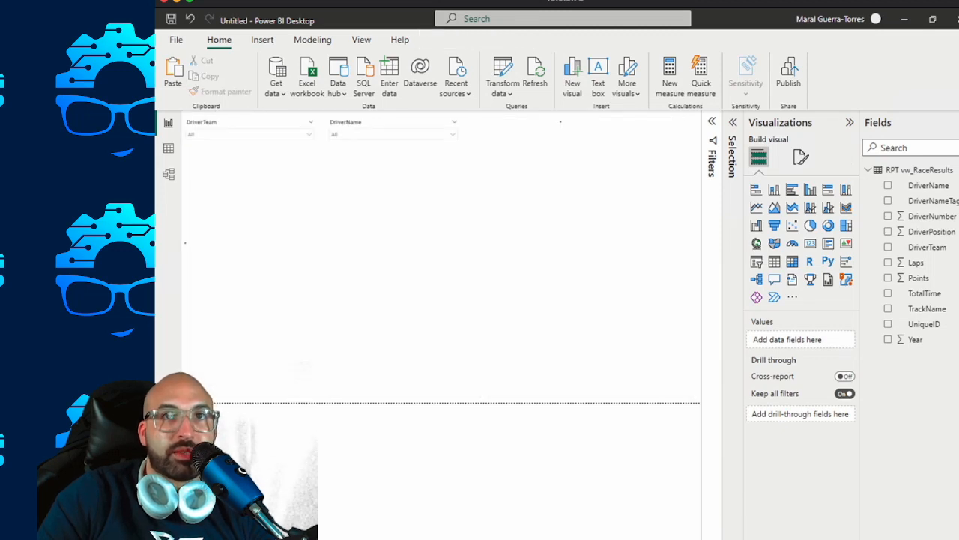
click(626, 318)
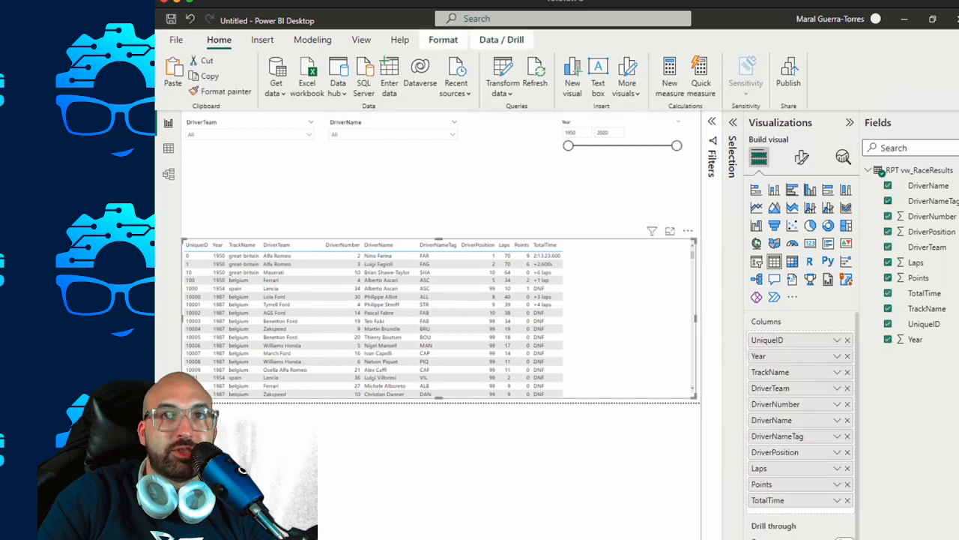
drag(439, 240, 439, 268)
click(623, 125)
click(513, 152)
click(397, 125)
key(Delete)
click(253, 124)
key(Delete)
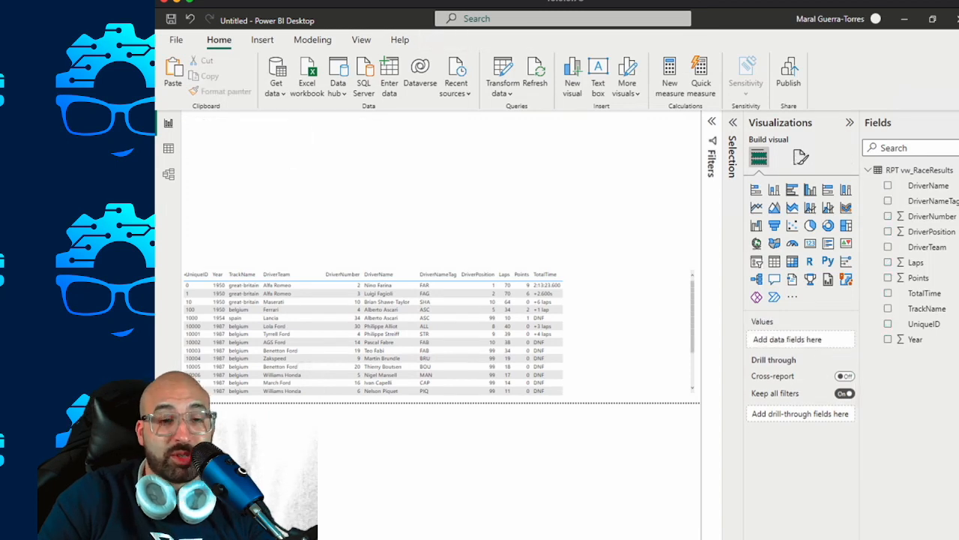
Paste the copied header, slicers and cards above the table and keep the slicers in sync with the originals.
key(ctrl+v)
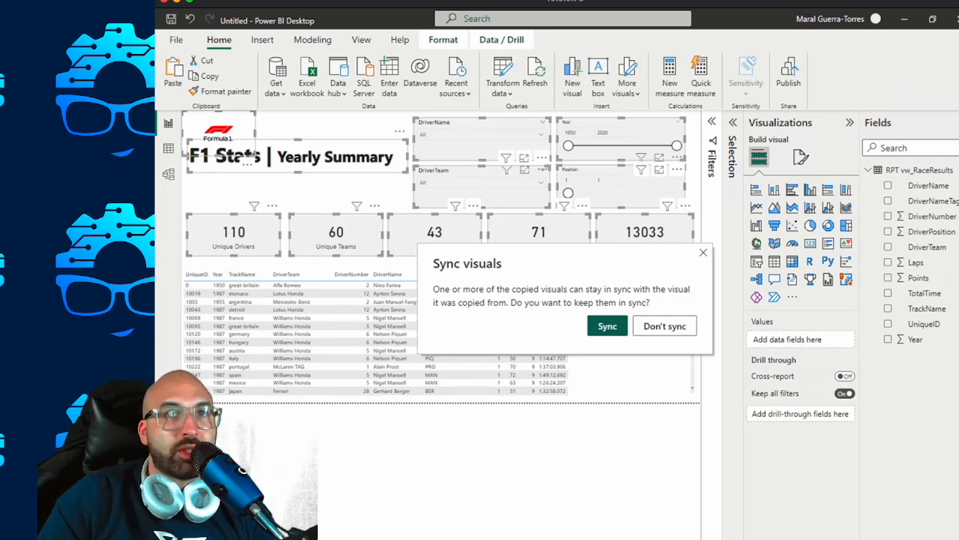
click(608, 326)
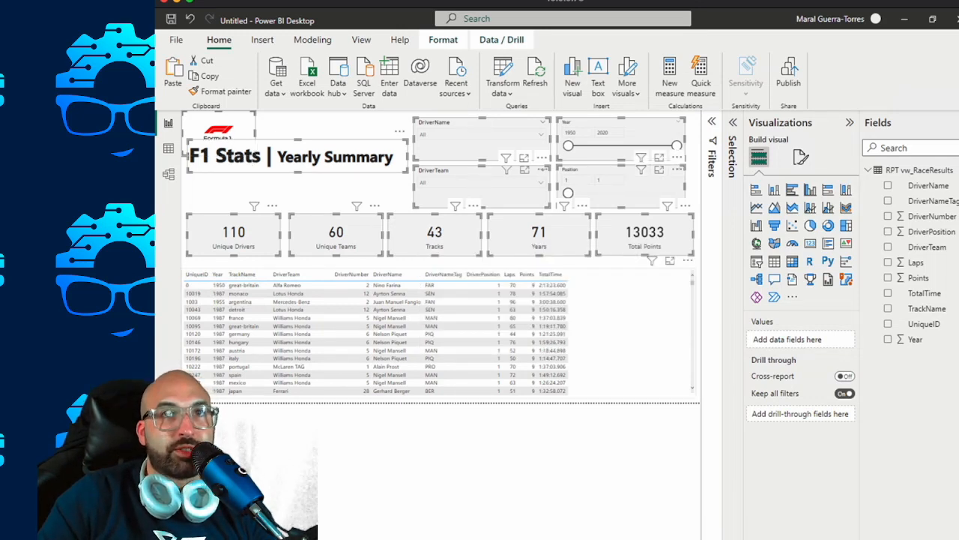
click(608, 326)
click(589, 442)
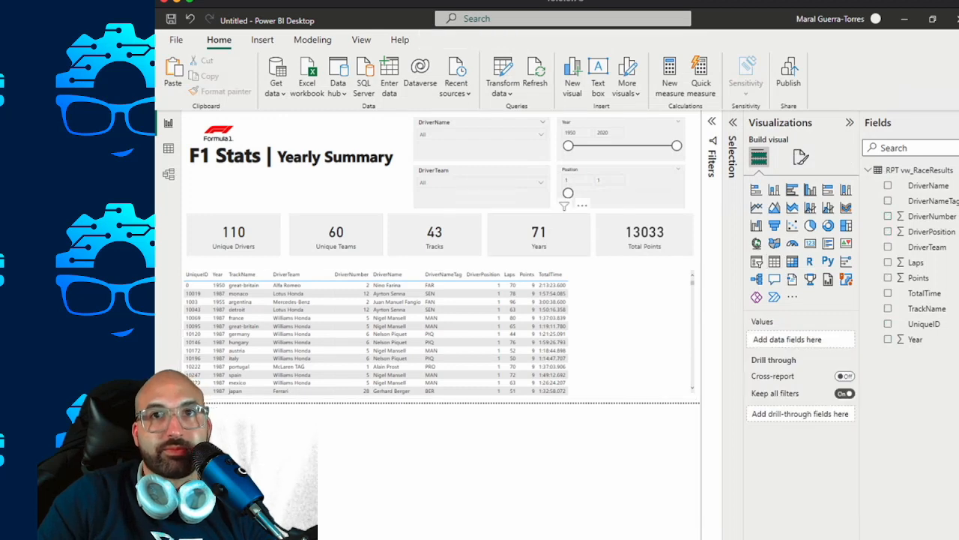
Rename the table's UniqueID column to UniqueId and its TrackName column to Track.
click(608, 314)
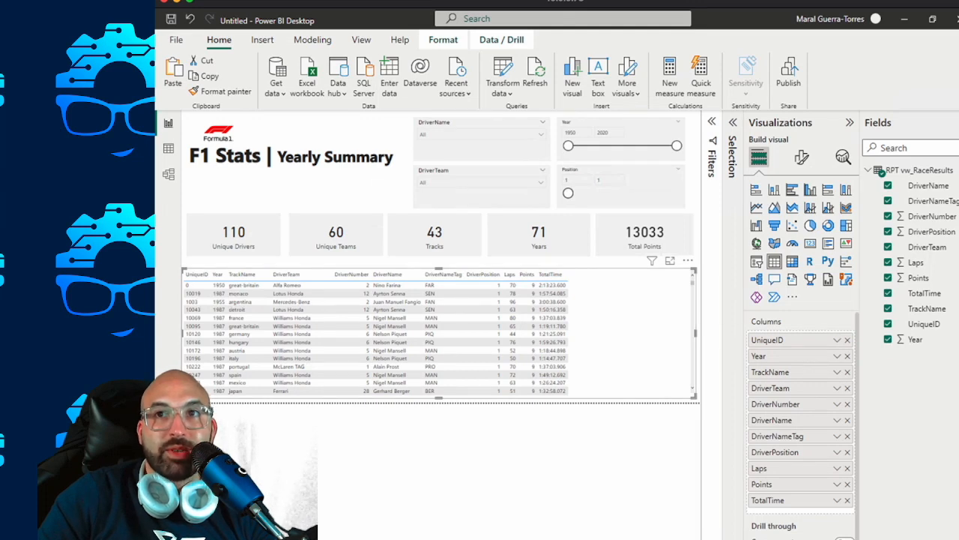
double_click(769, 340)
text(Unique)
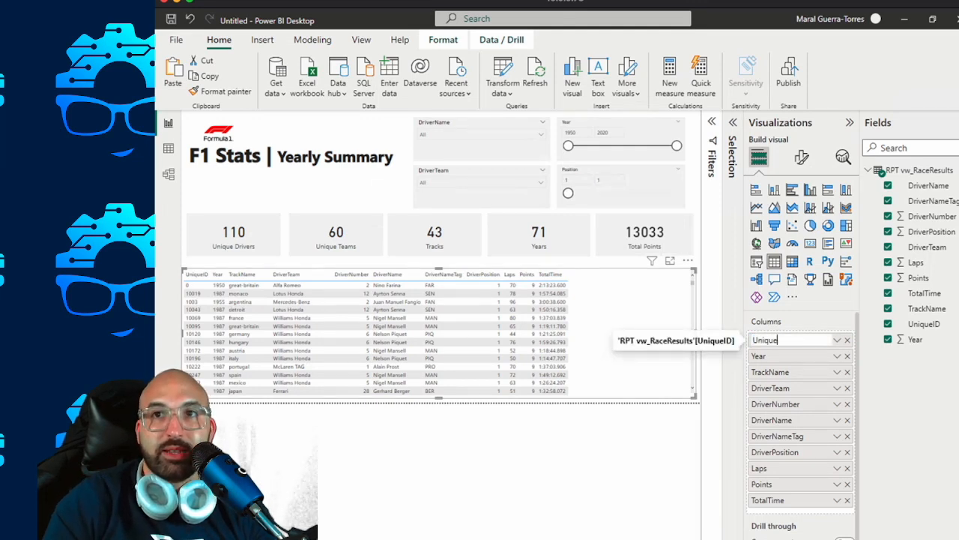
text(Id)
key(Return)
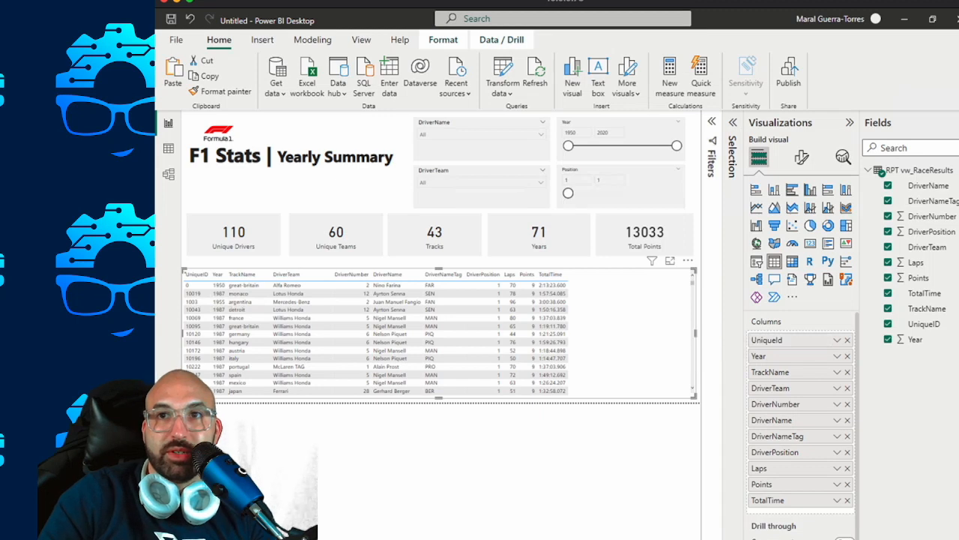
double_click(770, 372)
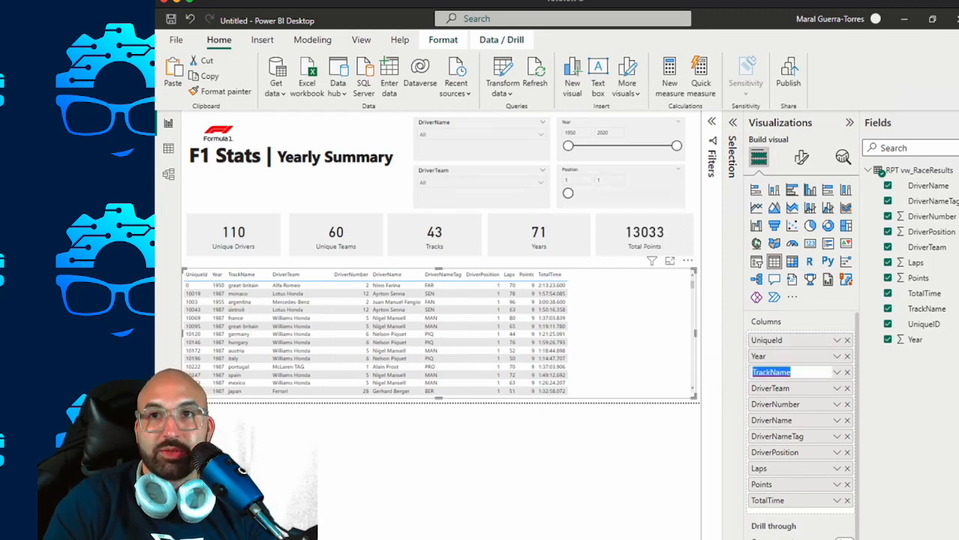
text(Track)
key(Return)
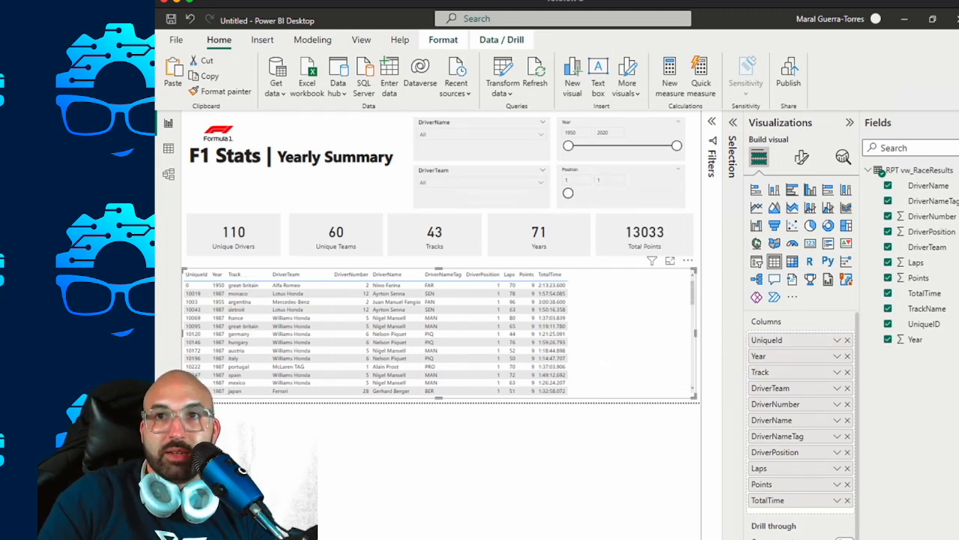
Rename the table's DriverTeam column to Team and its DriverNumber column to Driver Number.
double_click(771, 388)
text(Team)
key(Return)
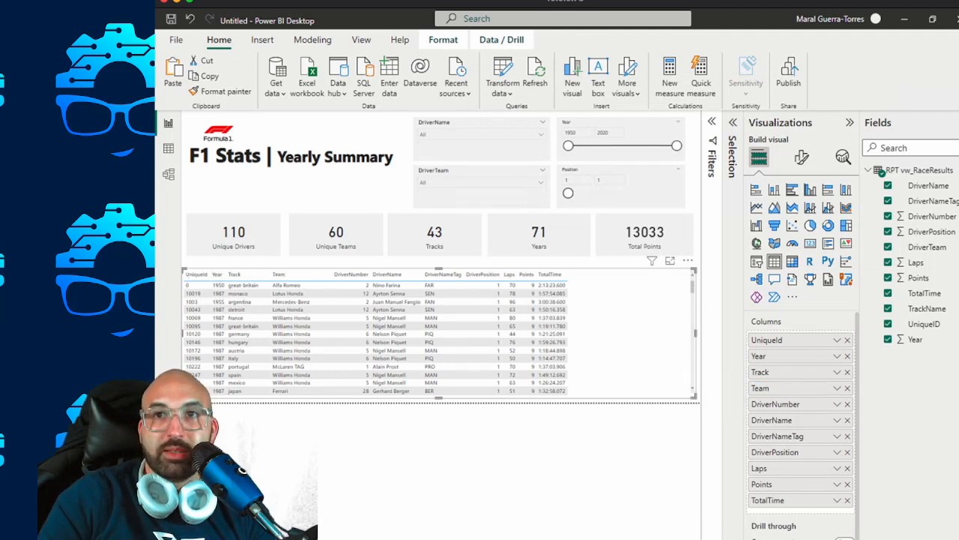
double_click(776, 404)
text(Driver Number)
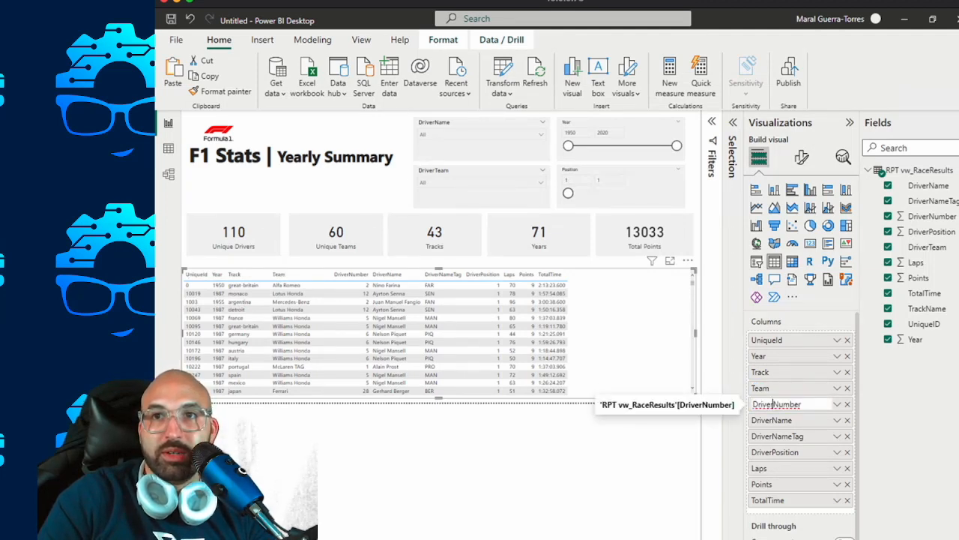
key(Return)
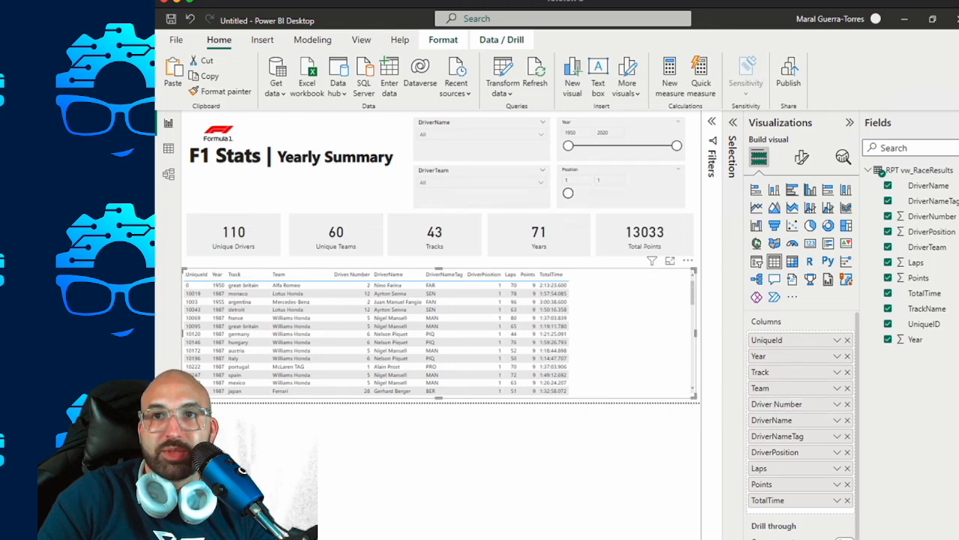
Rename the table's DriverName column to Driver Name and its DriverNameTag column to Driver Name Tag.
double_click(775, 420)
click(775, 420)
key(Return)
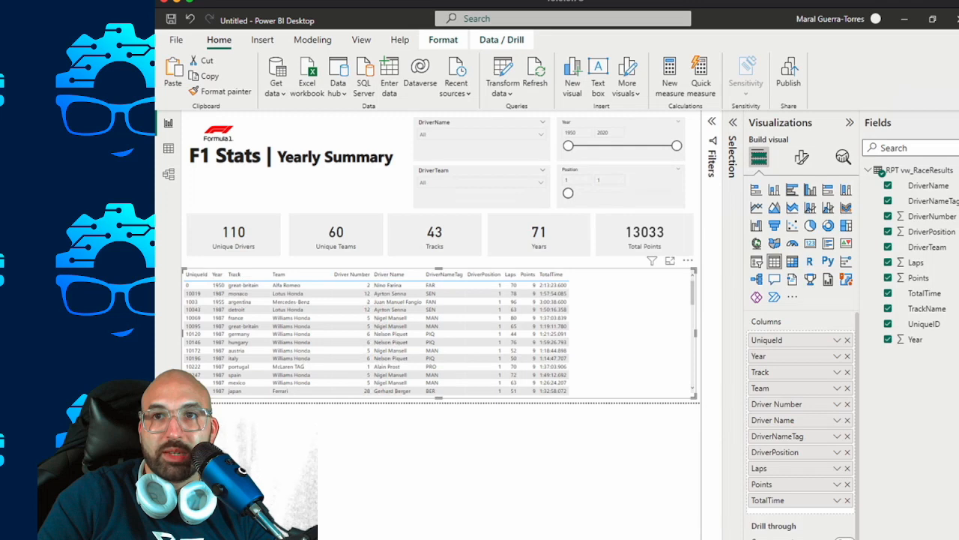
double_click(778, 436)
click(778, 436)
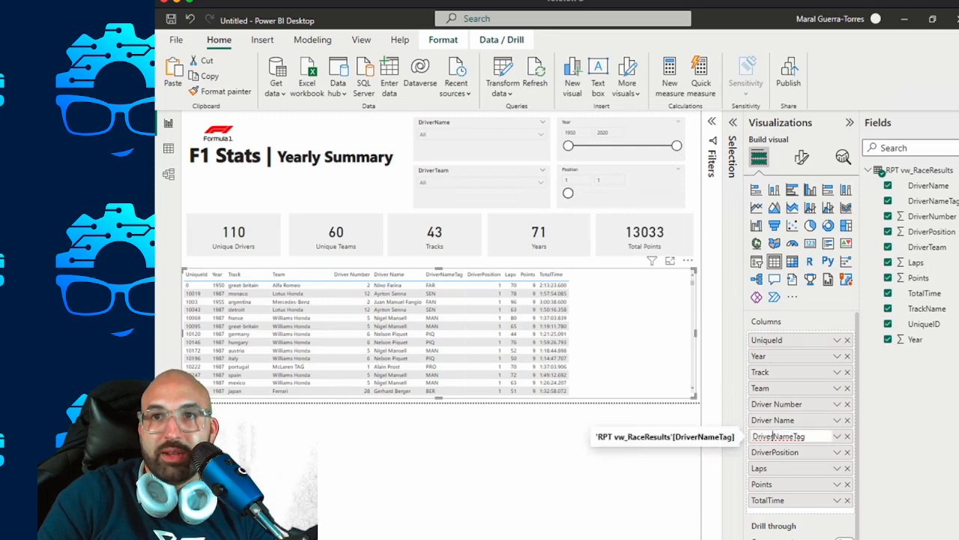
click(796, 436)
key(Return)
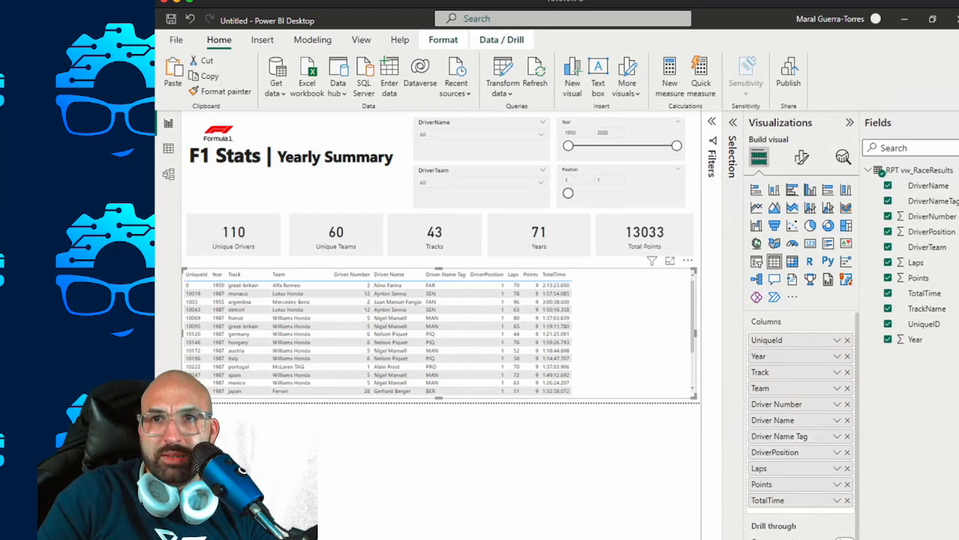
Rename the table's DriverPosition column to Driver Position and open the TotalTime column name for editing.
double_click(776, 452)
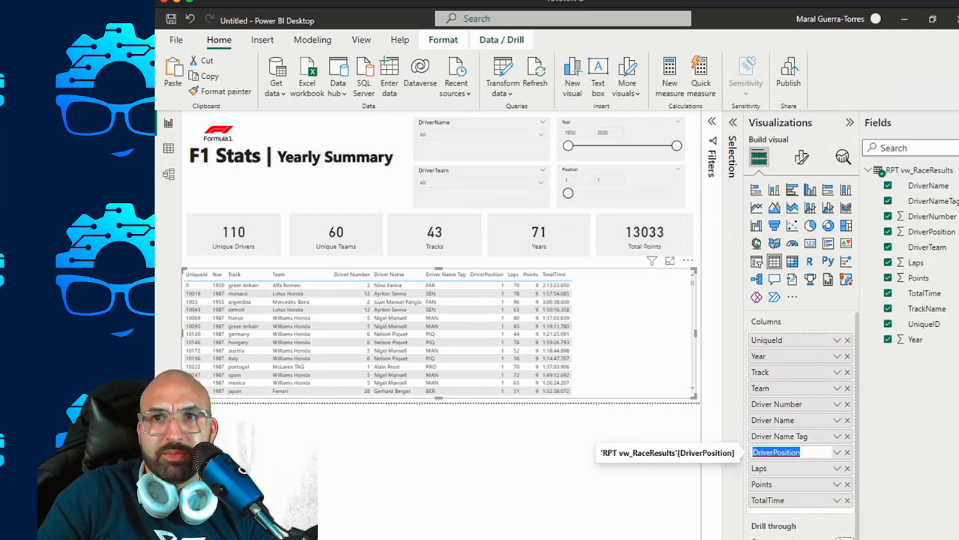
click(774, 452)
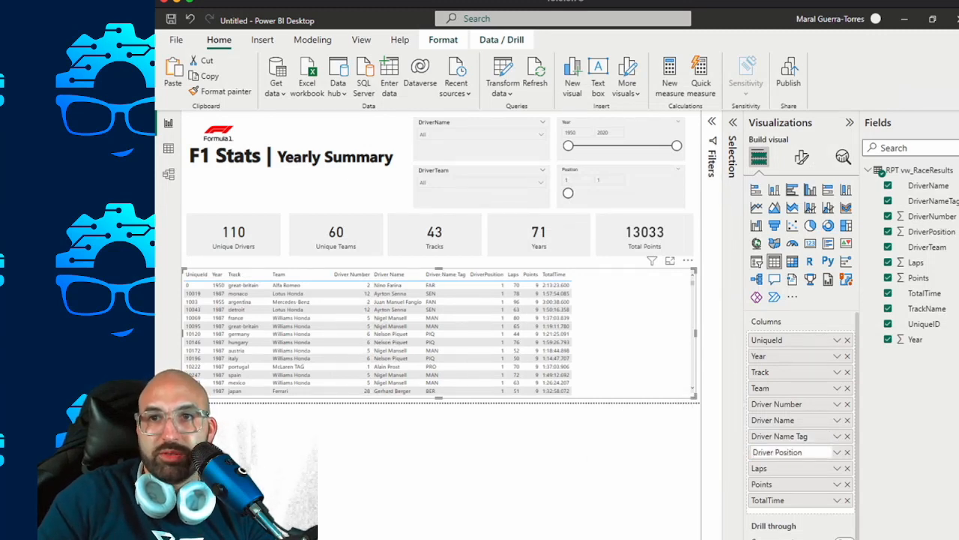
key(Return)
double_click(769, 500)
click(771, 500)
click(569, 465)
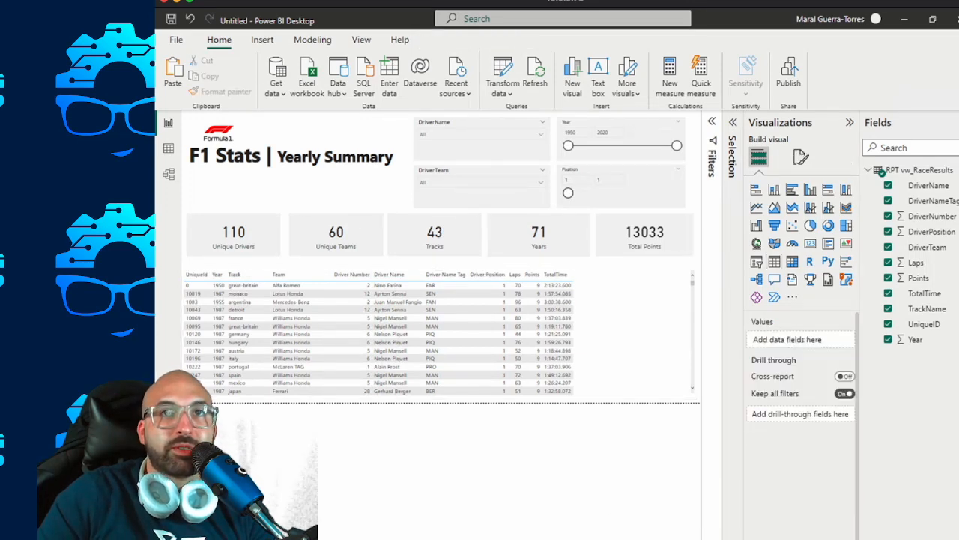
Copy the Years card's formatting onto the race results table with the Format painter.
click(615, 323)
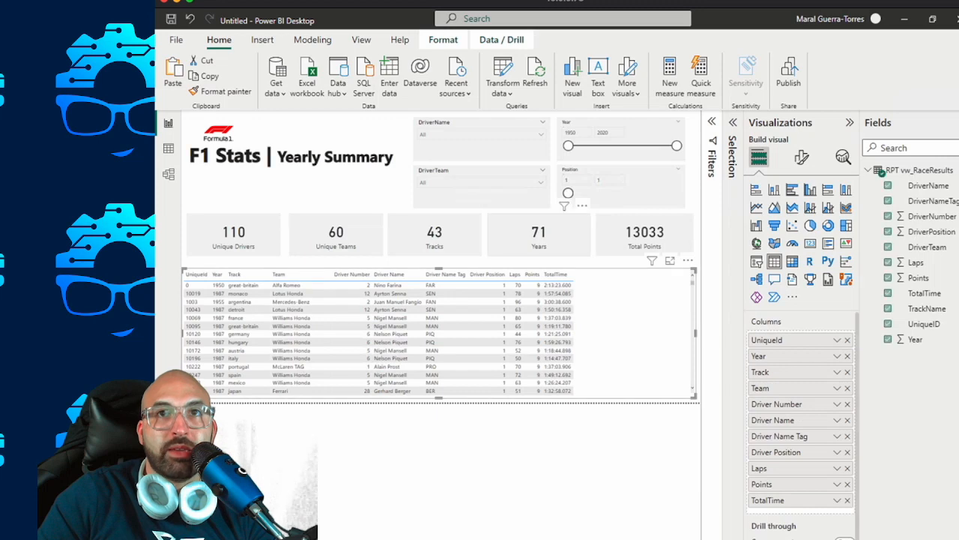
click(539, 235)
click(220, 91)
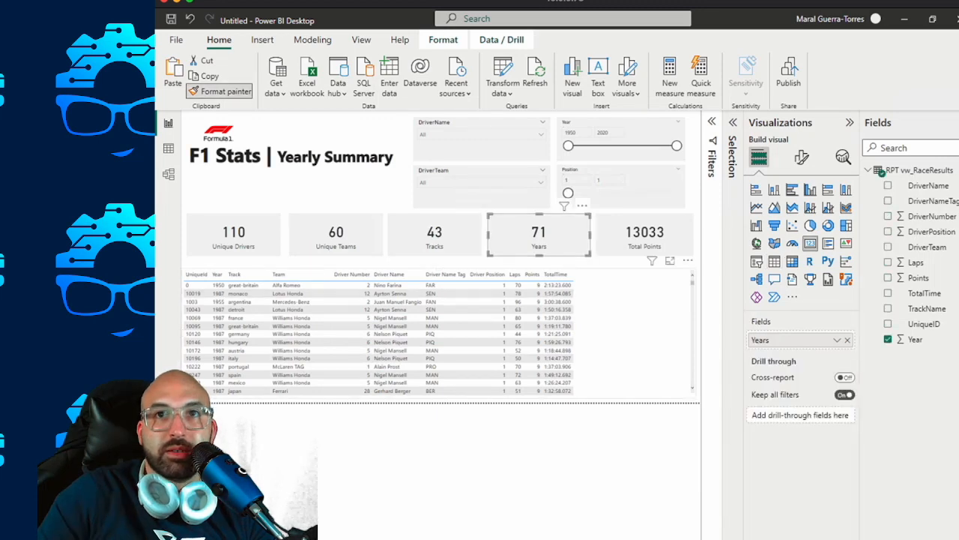
click(622, 314)
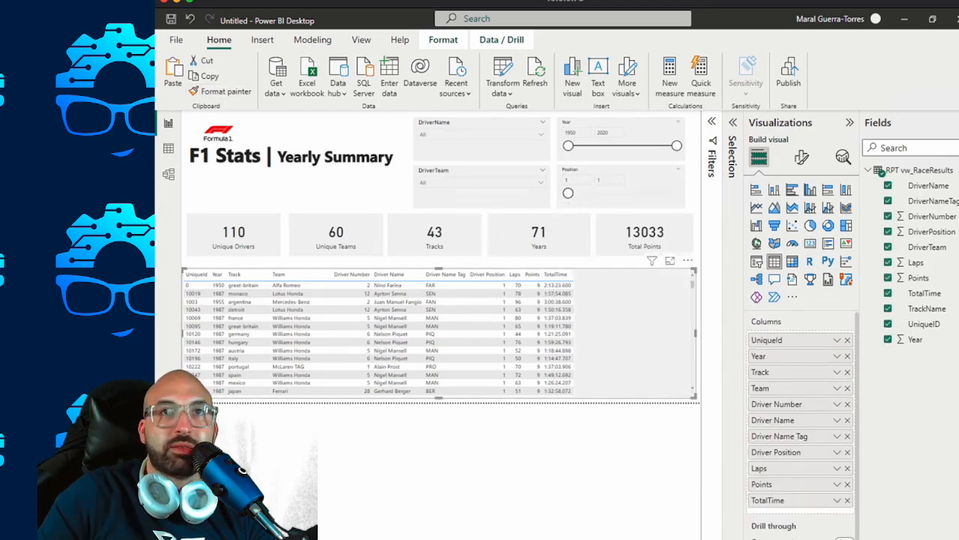
click(484, 261)
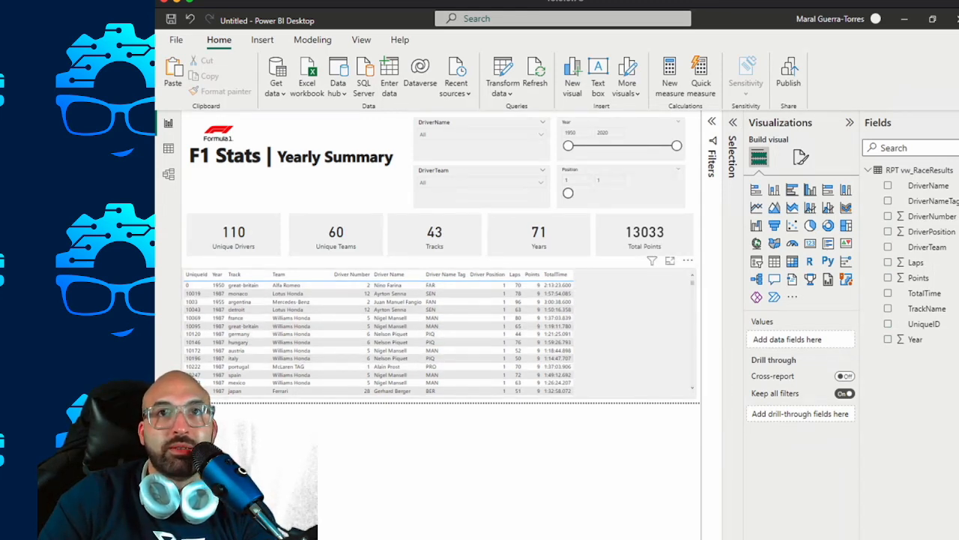
Rename the DriverTeam slicer's field to Team on the table page.
click(483, 171)
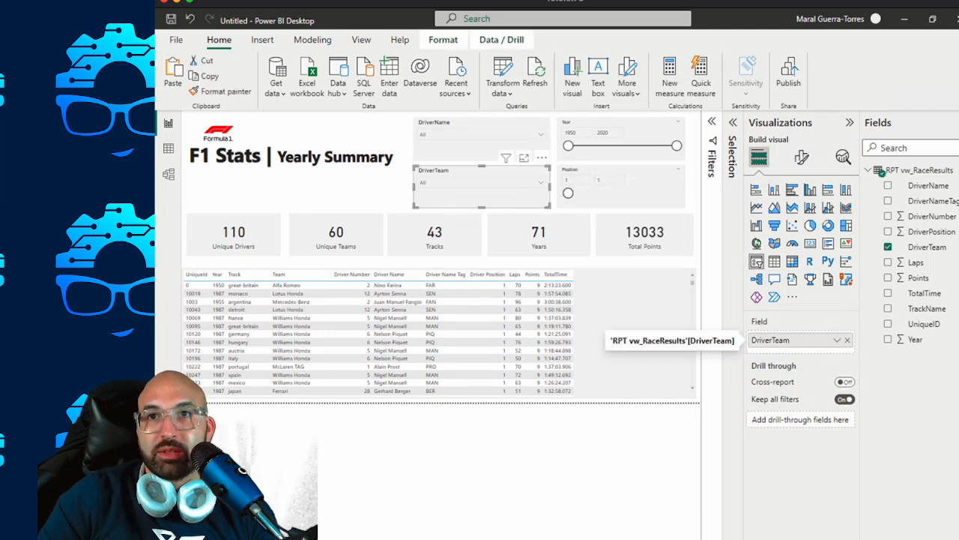
double_click(776, 340)
click(775, 341)
key(BackSpace)
key(BackSpace)
key(BackSpace)
key(BackSpace)
key(BackSpace)
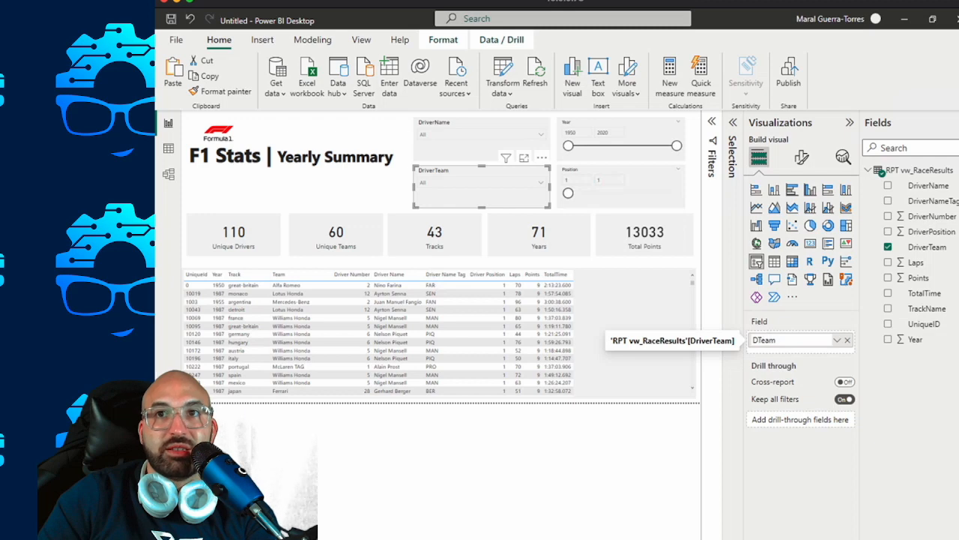
key(BackSpace)
Rename the DriverName slicer's field to Driver Name on the table page.
click(487, 150)
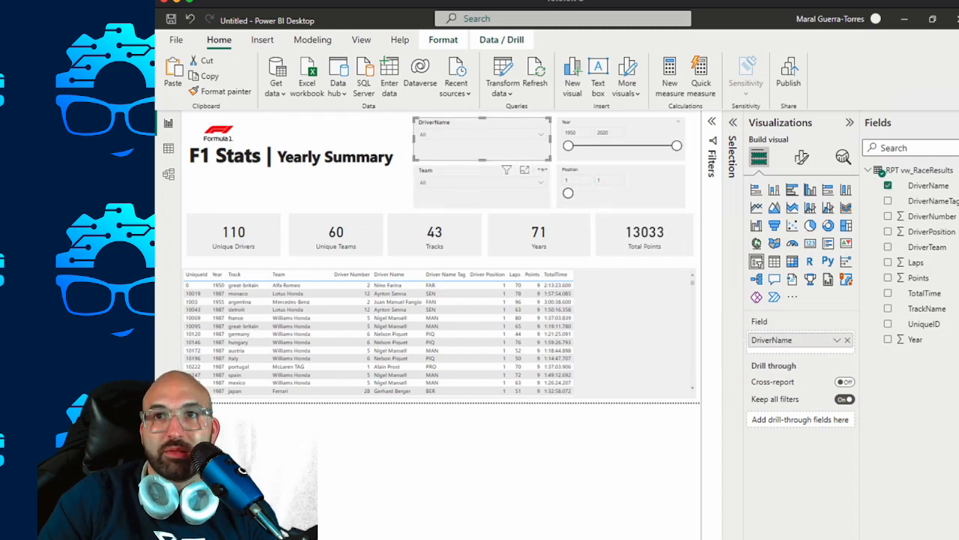
double_click(773, 340)
text(Driver)
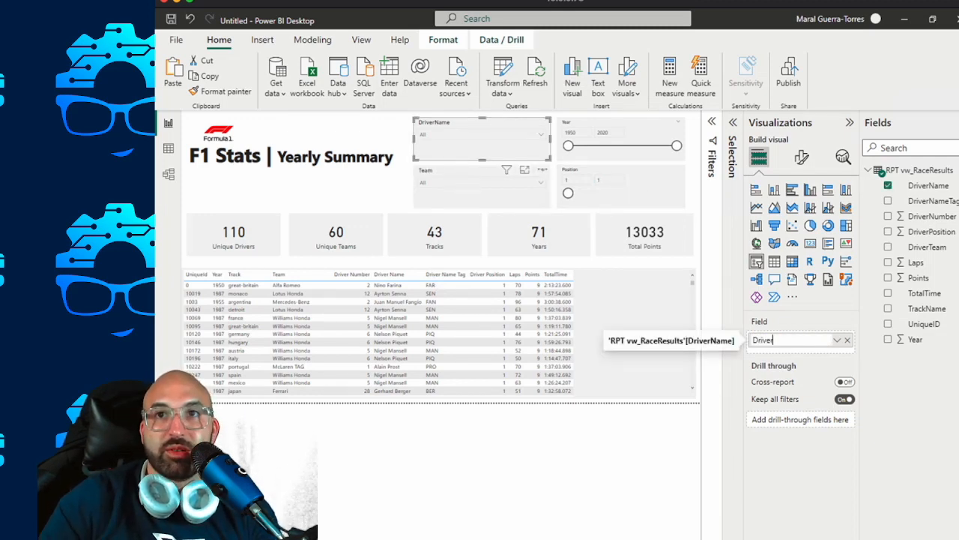
text( Name)
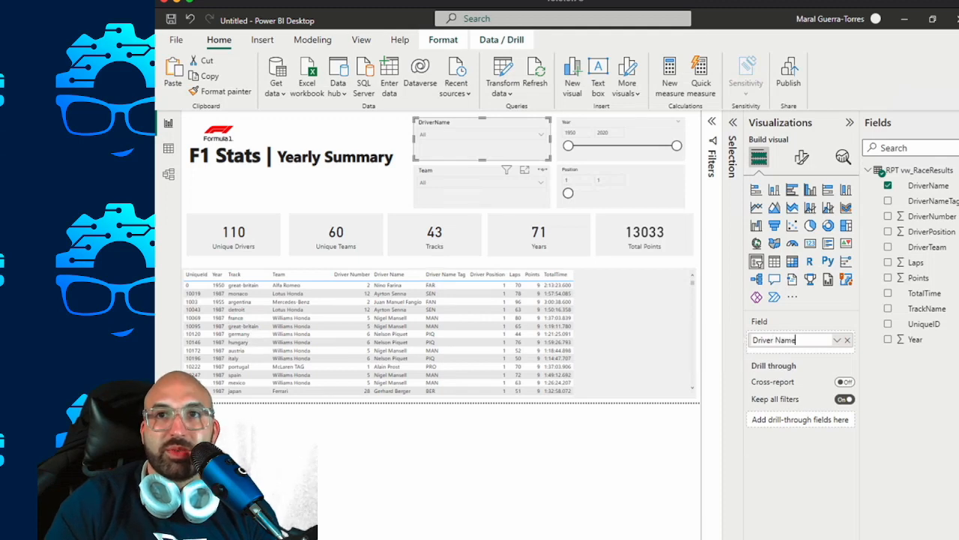
key(Return)
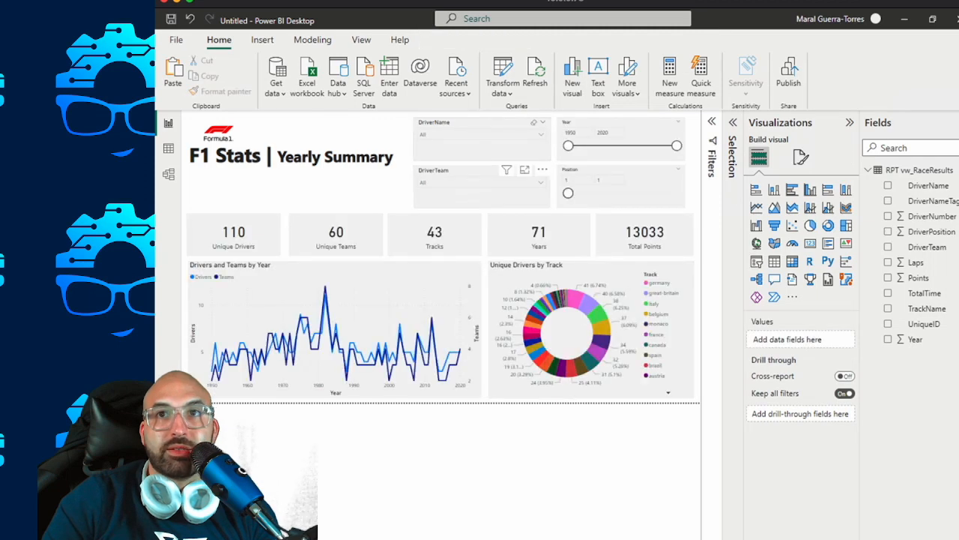
On the Yearly Summary page, rename the slicer fields DriverName and DriverTeam to Driver Name and Driver Team.
click(482, 148)
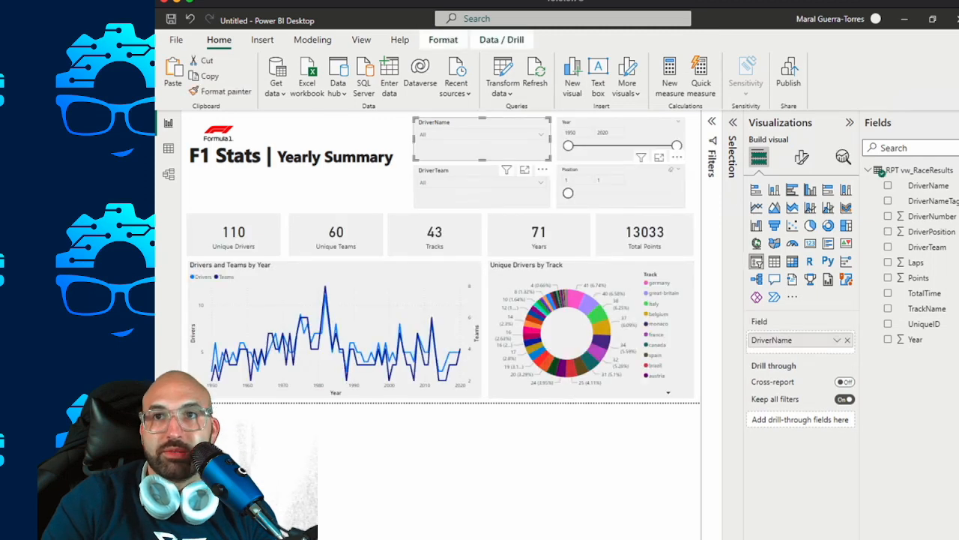
double_click(773, 340)
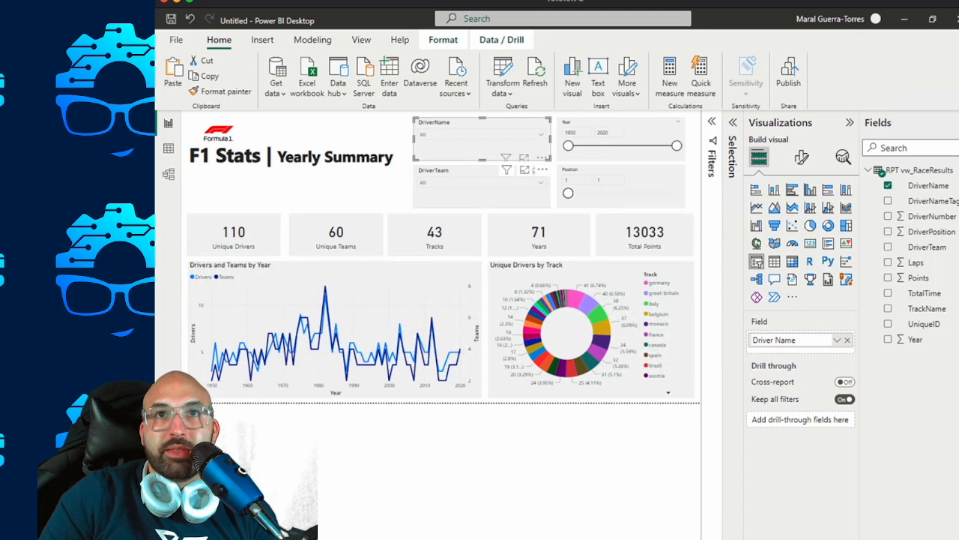
click(481, 188)
double_click(772, 339)
click(773, 340)
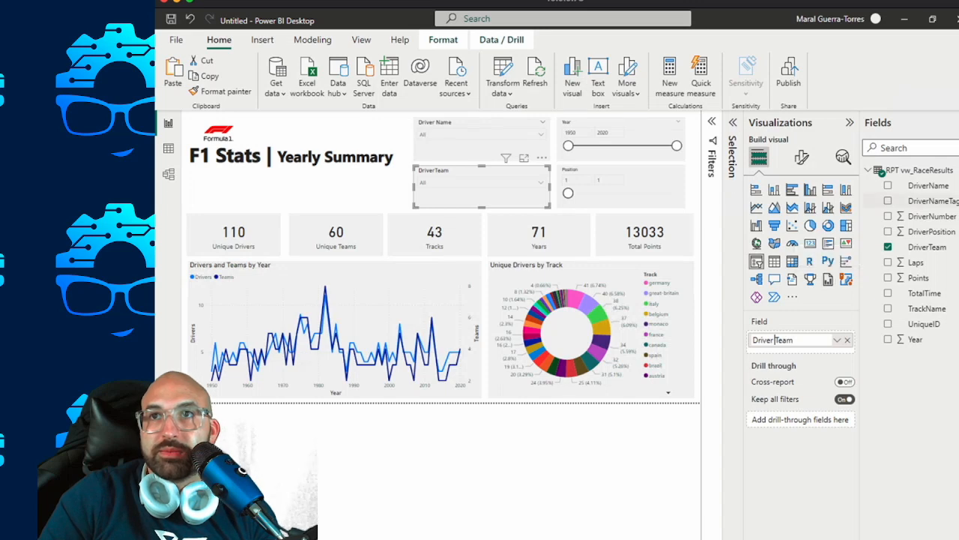
Collapse the Visualizations and Fields panes to enlarge the report canvas, and deselect the slicer.
click(850, 122)
click(958, 122)
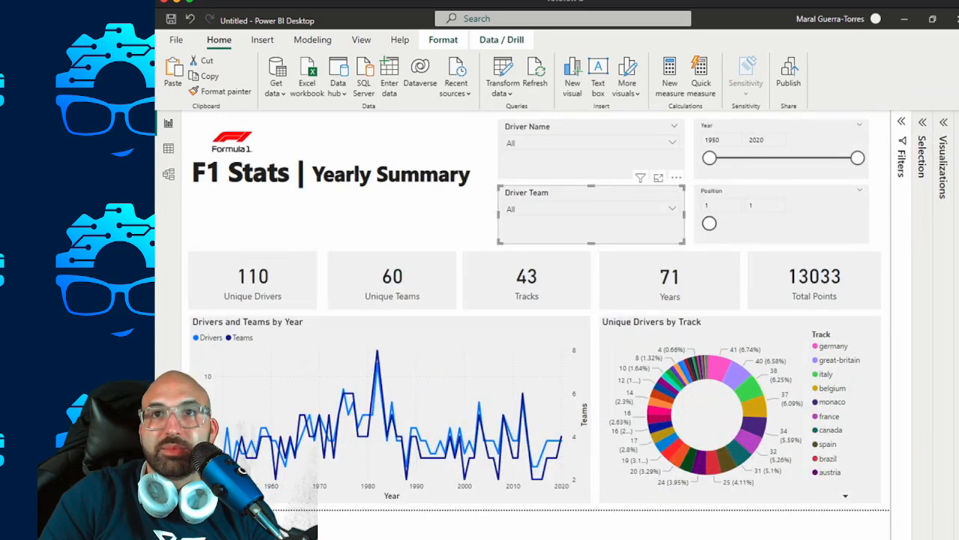
key(Escape)
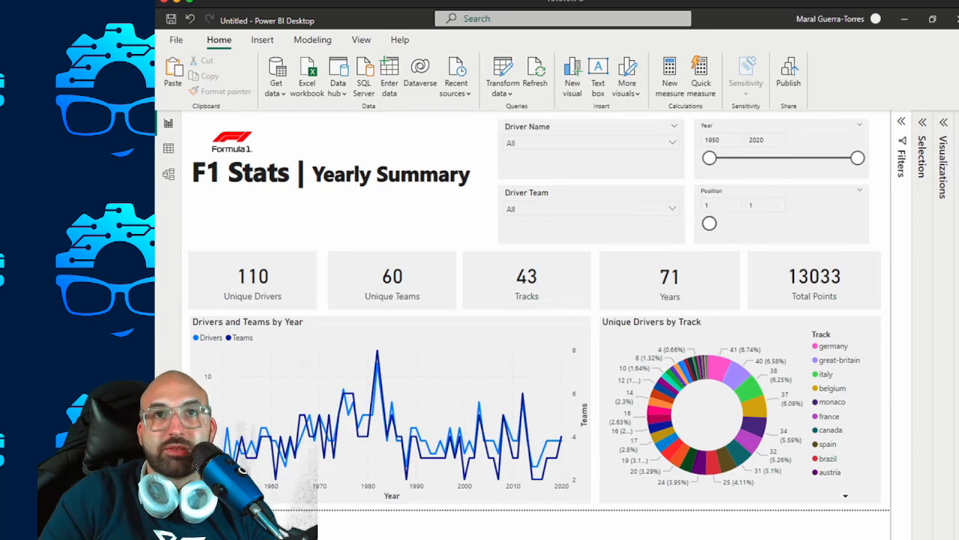
Switch to the Edge browser and search Bing for "f1 track outline png".
key(alt+Tab)
key(ctrl+l)
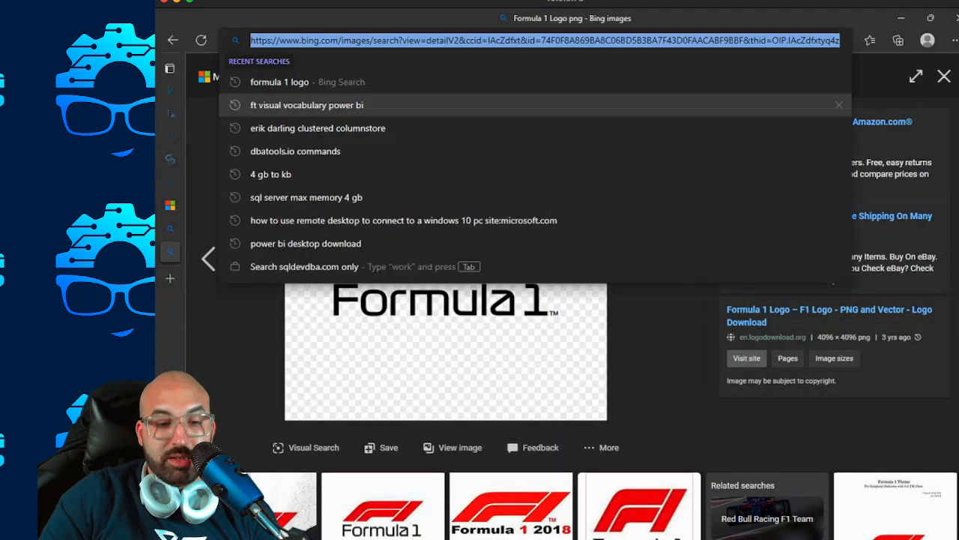
text(f1 t)
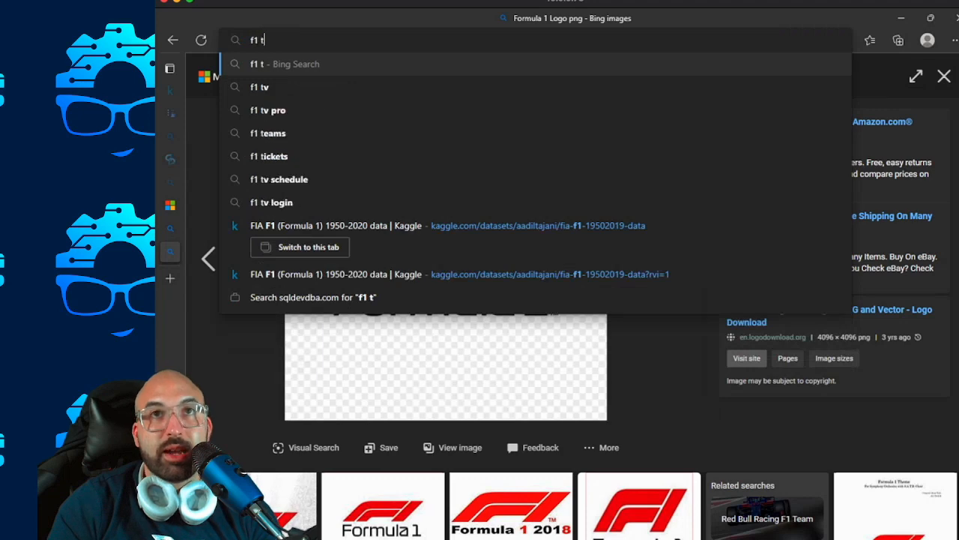
text(rack outline png)
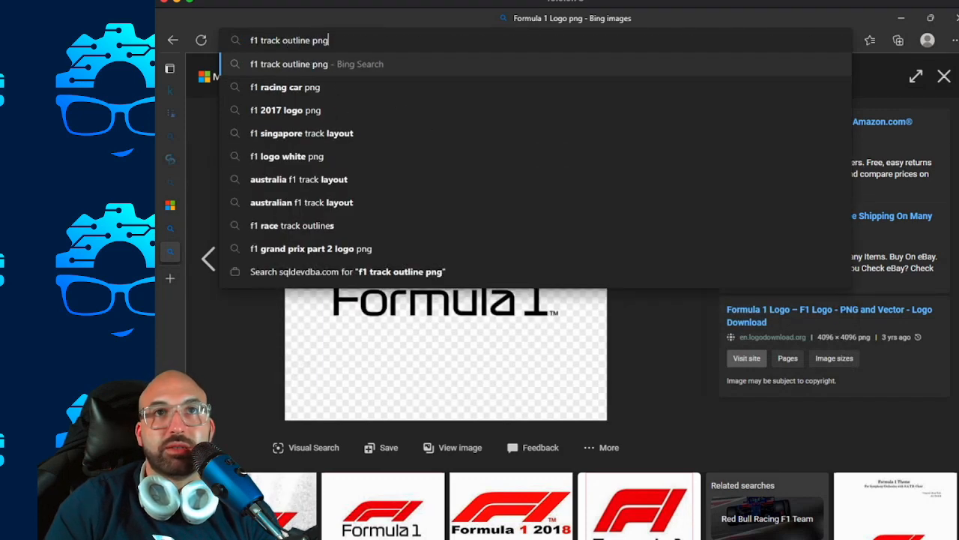
key(Return)
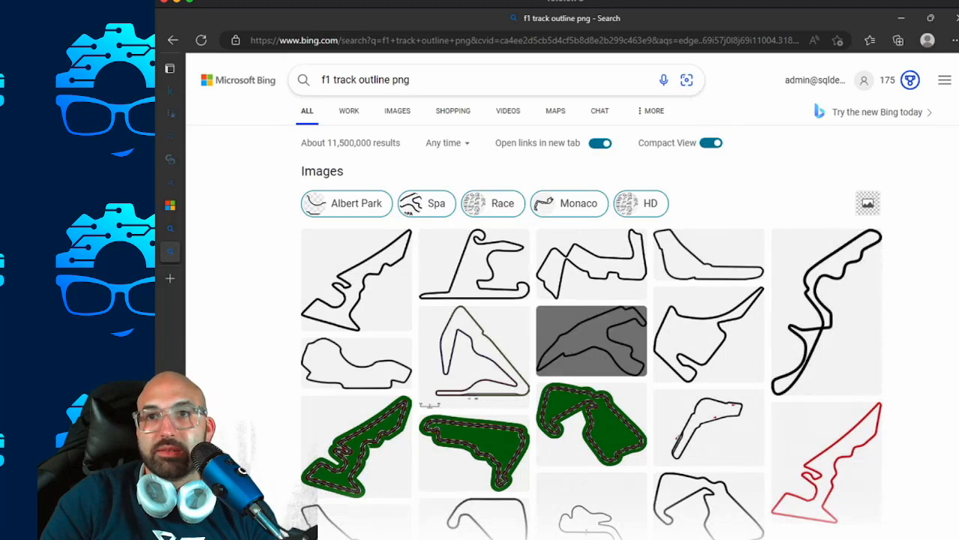
scroll(709, 428, down, 20)
scroll(824, 315, up, 20)
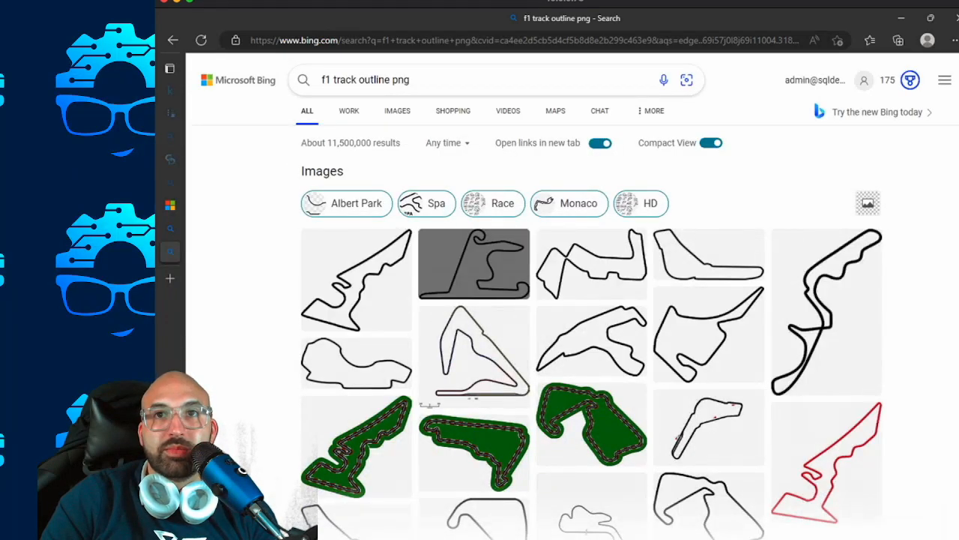
mouse_move(709, 334)
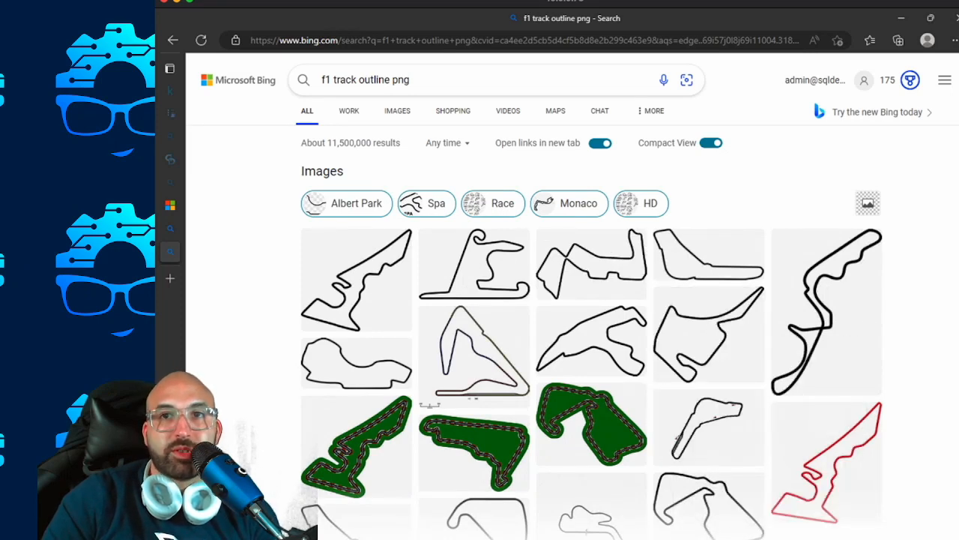
Open the Monza circuit outline image and save it to Downloads as MonzaOutline in PNG format.
click(708, 427)
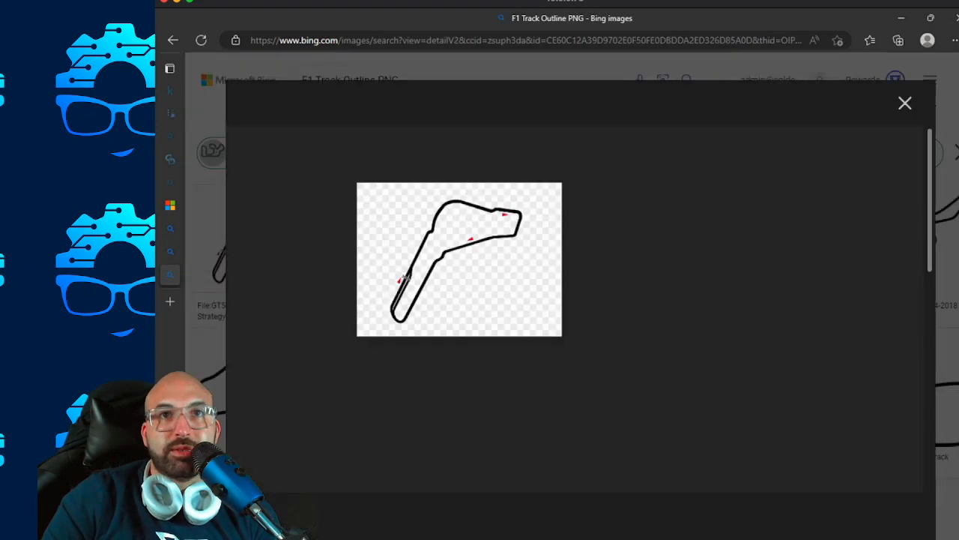
right_click(441, 258)
click(489, 289)
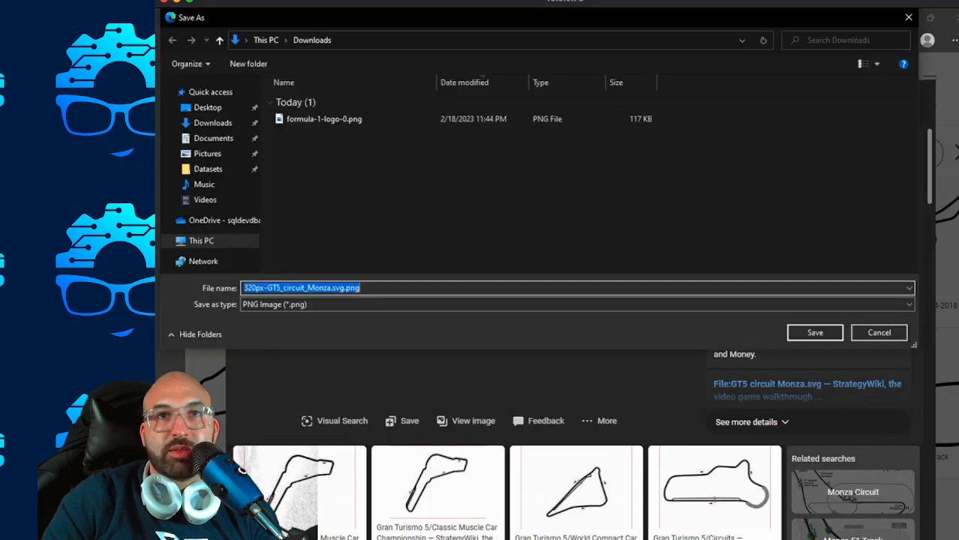
text(Mon)
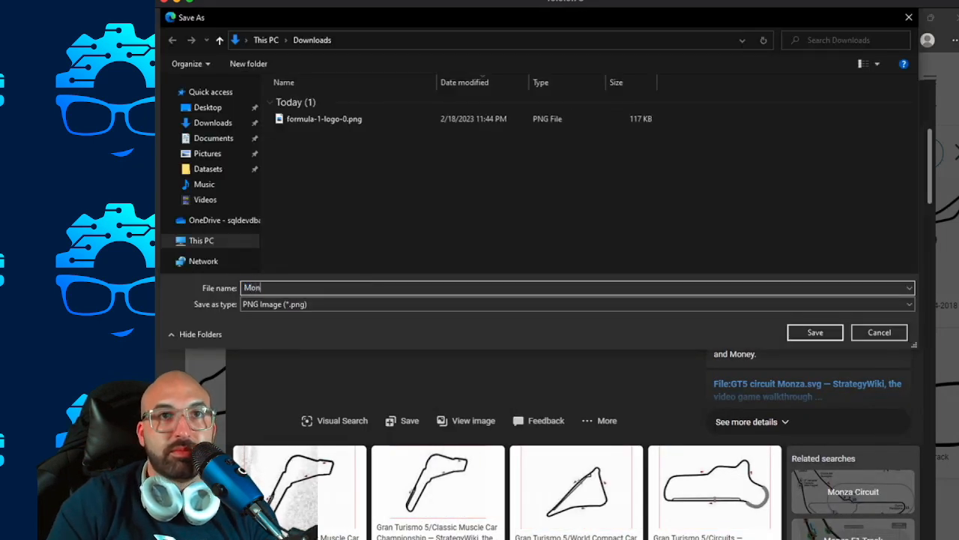
text(zaOutline)
key(Return)
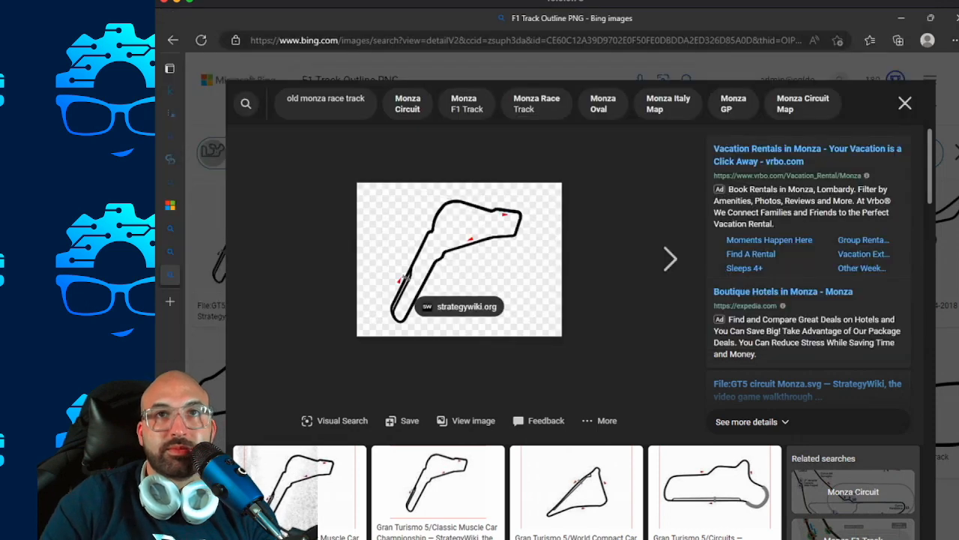
Return to the F1 track outline results and save the Spa-Francorchamps circuit image to Downloads as SpaOutline in PNG format.
click(173, 41)
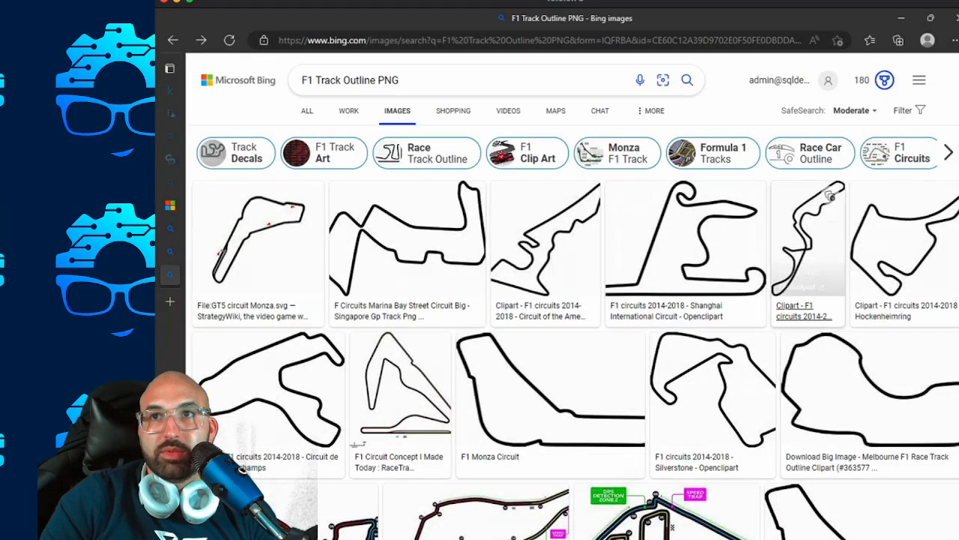
click(244, 466)
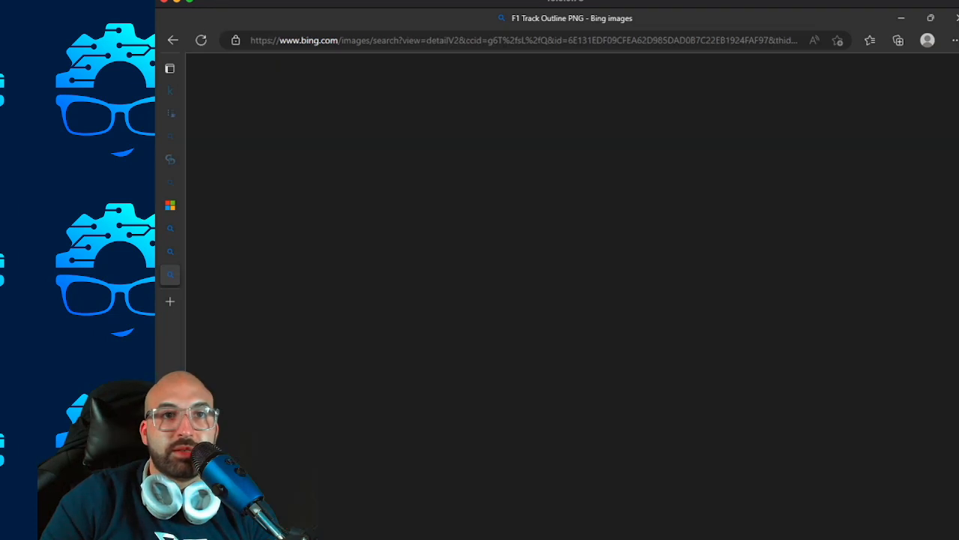
right_click(465, 281)
click(514, 309)
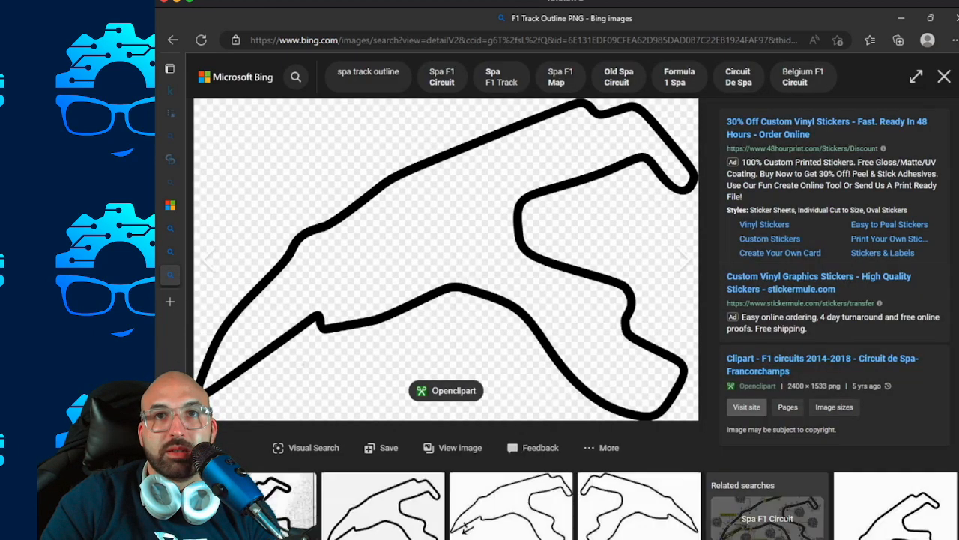
text(SpaOutline)
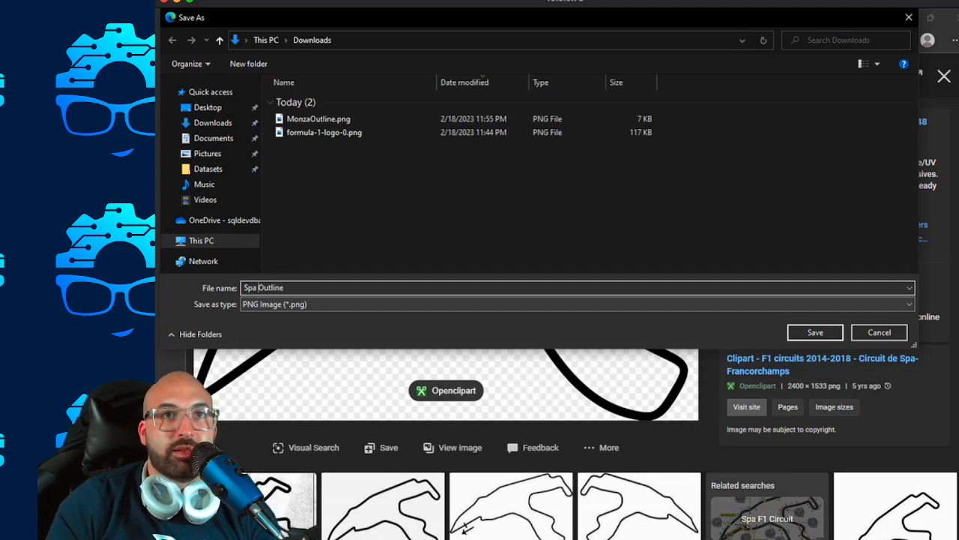
key(Return)
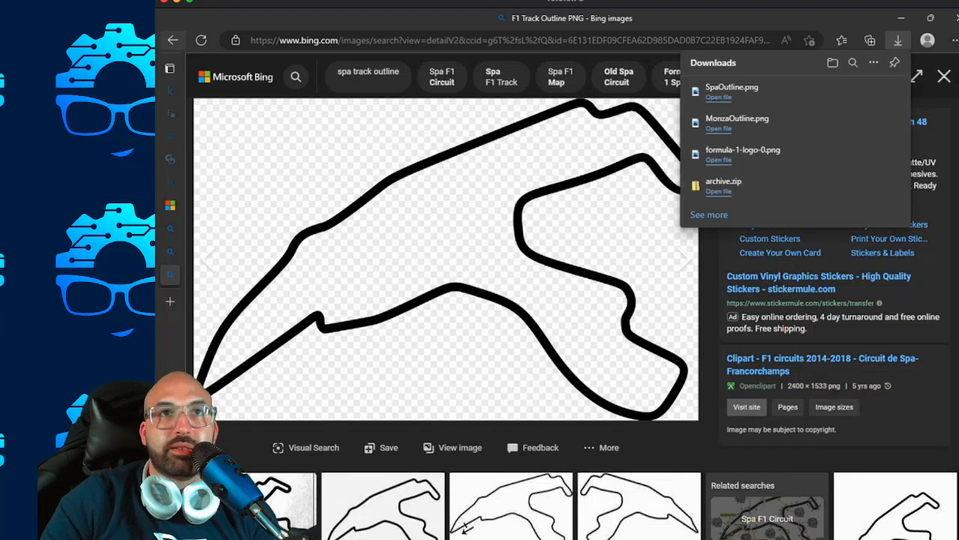
key(Escape)
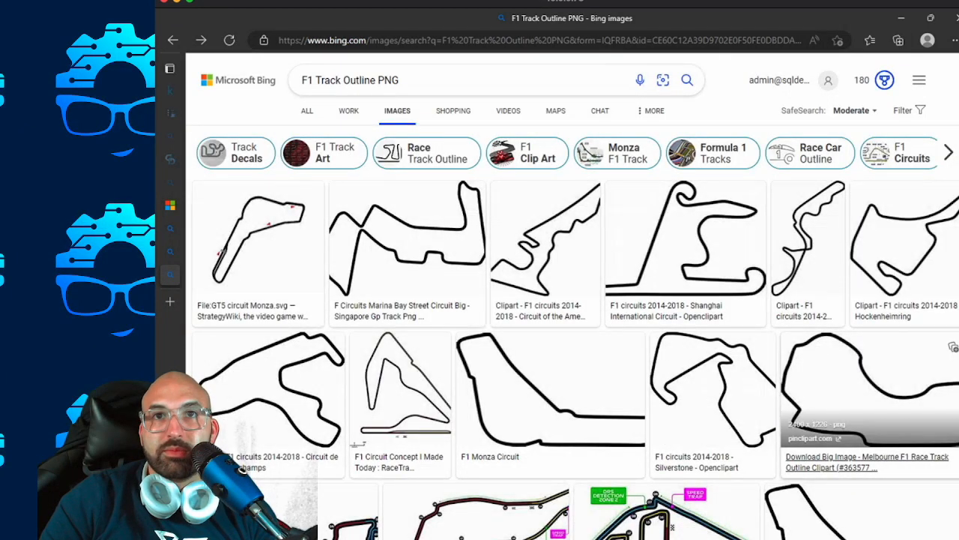
Find the Marina Bay Street Circuit outline in the image results and save it to Downloads as YasMarinaOutline in PNG format.
scroll(869, 405, down, 2)
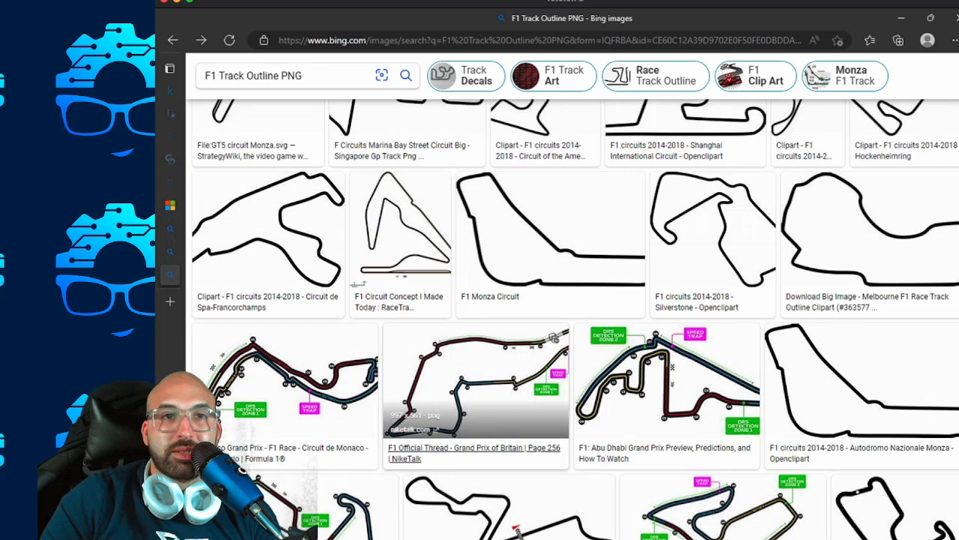
scroll(555, 339, up, 3)
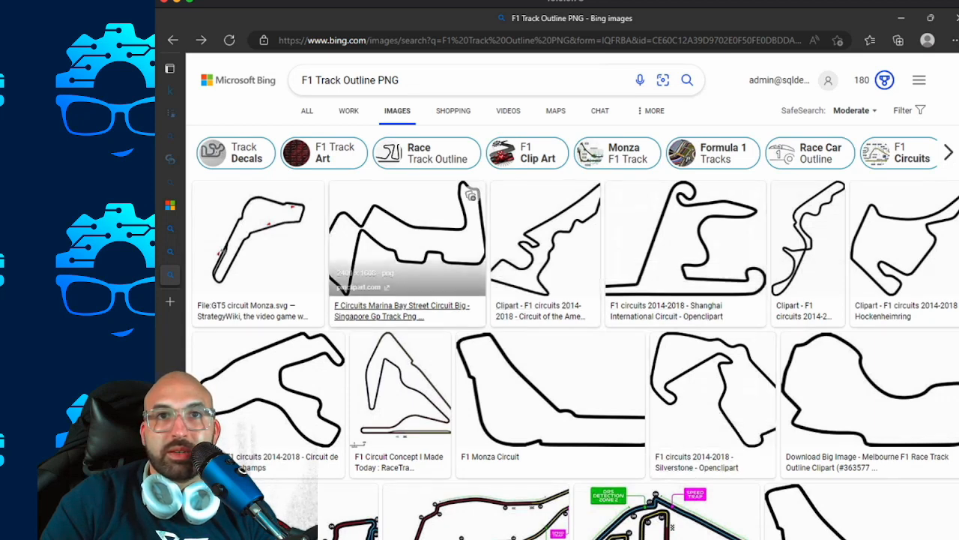
click(407, 236)
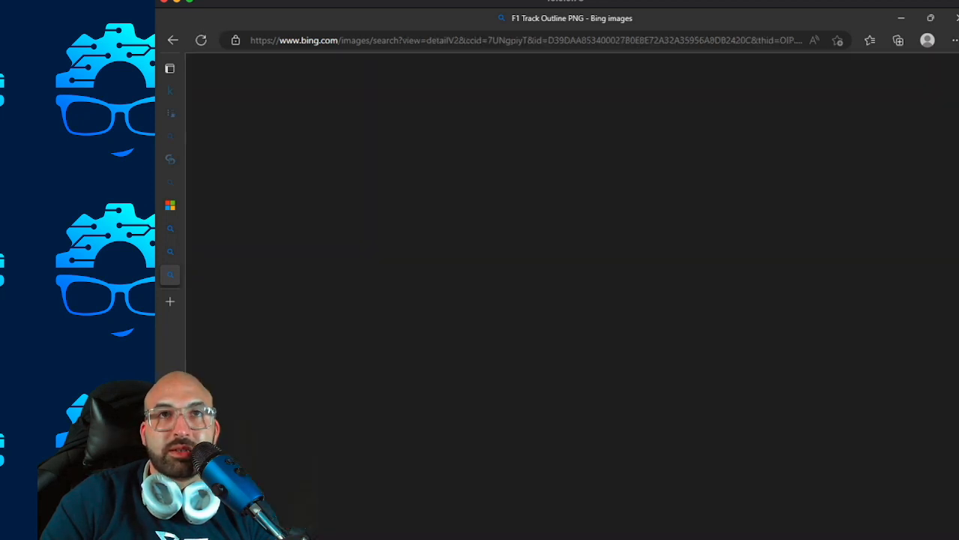
right_click(542, 212)
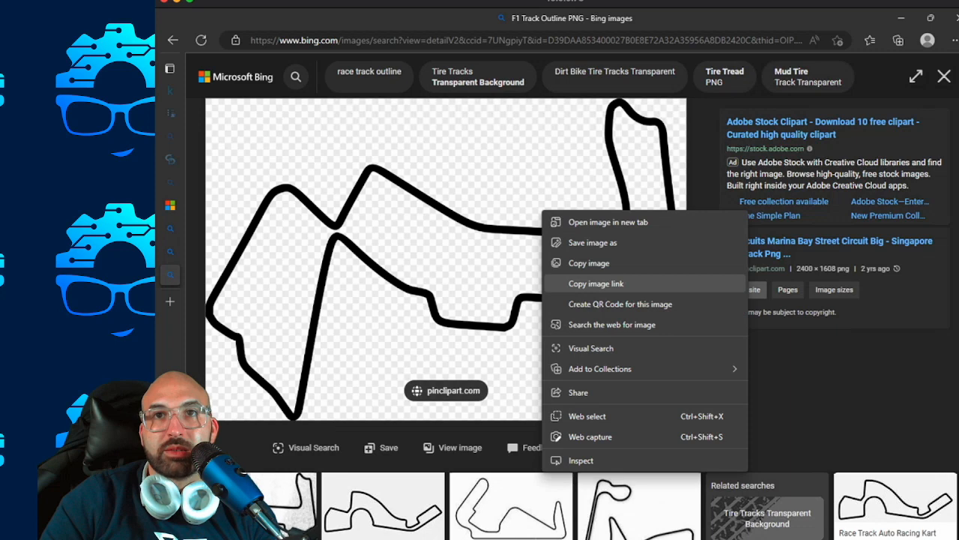
click(589, 264)
right_click(565, 253)
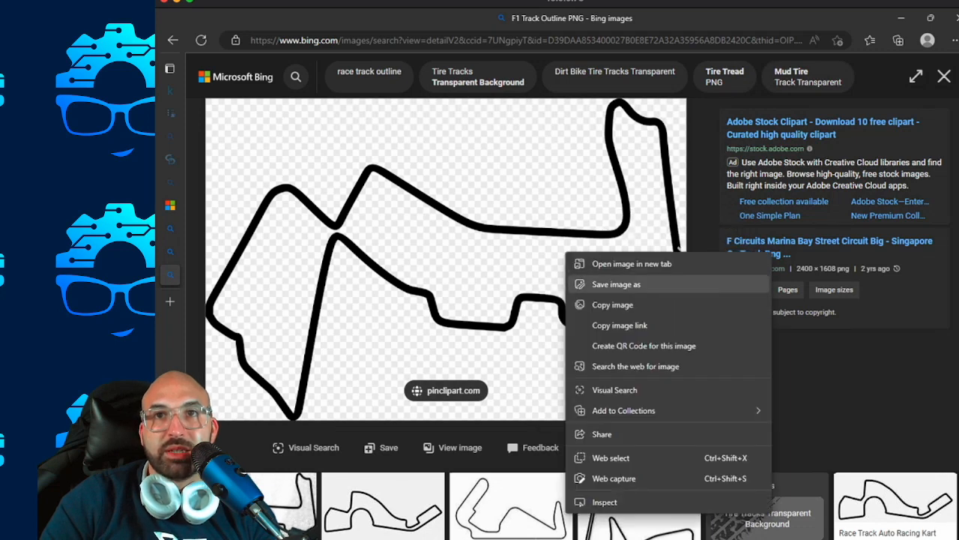
click(616, 284)
key(BackSpace)
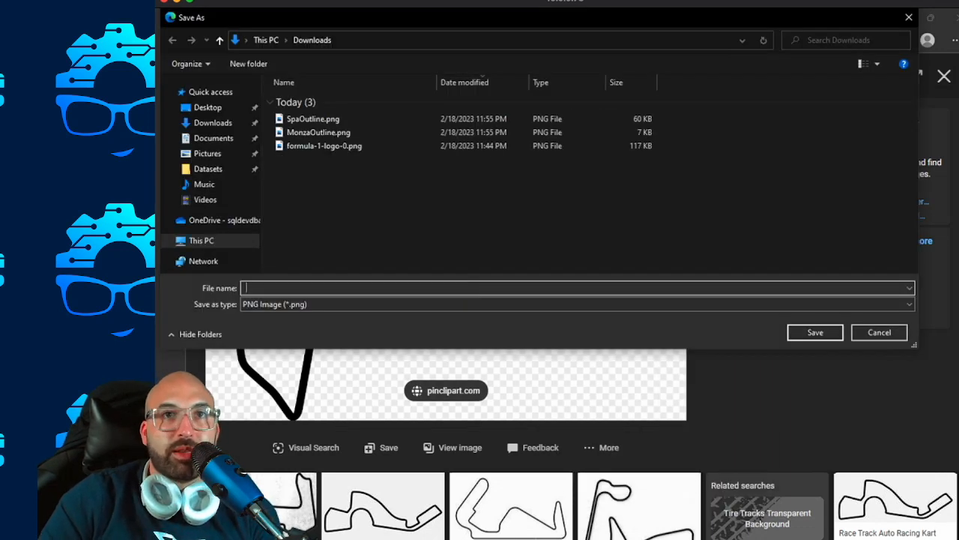
text(YasMarina)
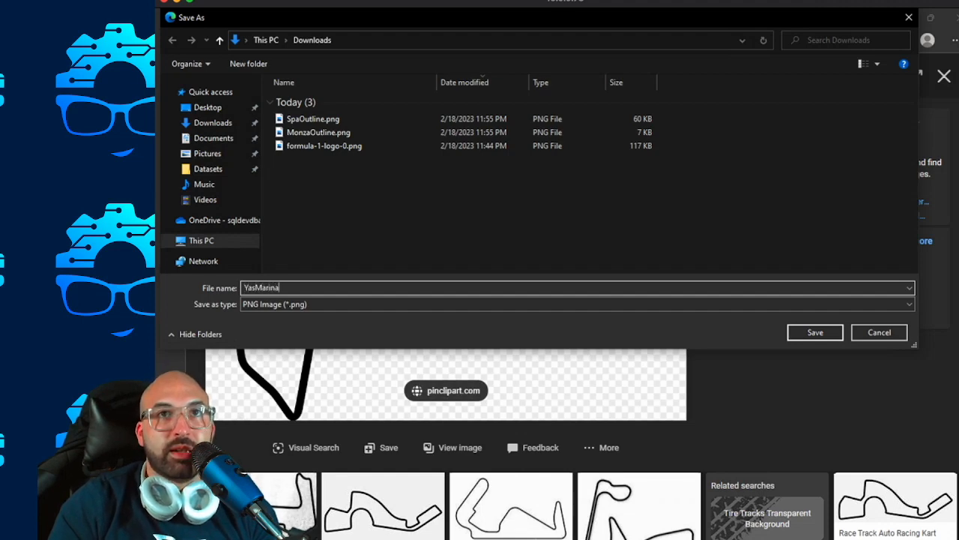
text(Outline)
key(Return)
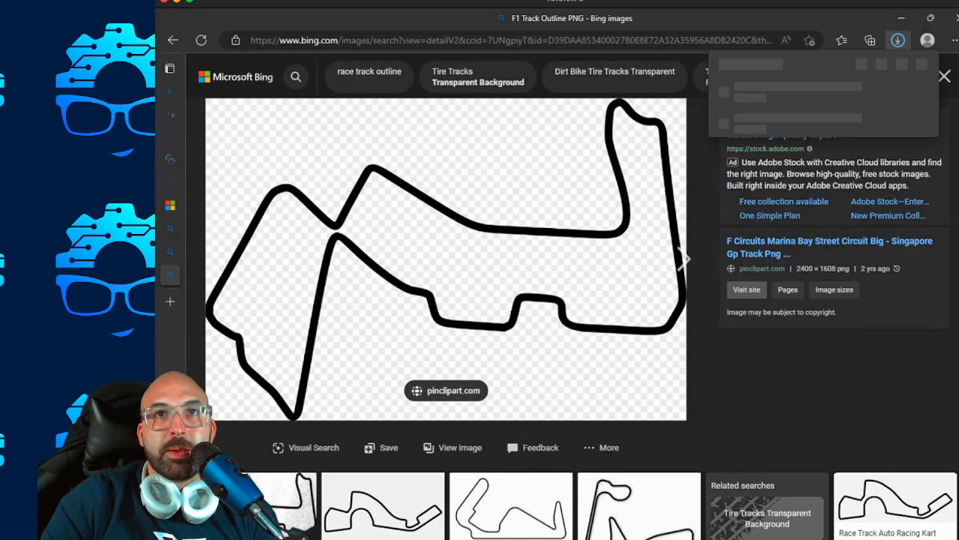
Find the black Silverstone track outline in the image results and save it to Downloads as SilverStoneOutline in JPEG format.
click(173, 40)
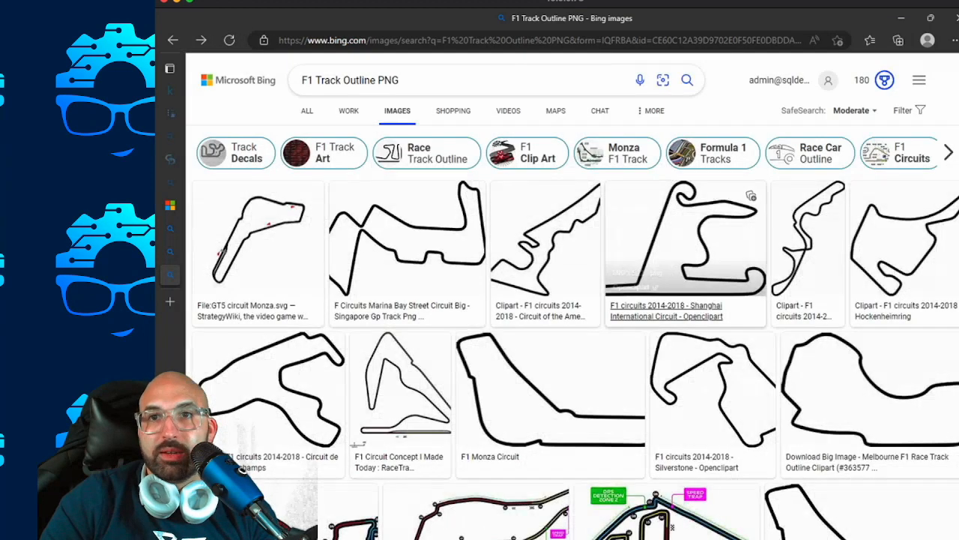
scroll(862, 378, down, 5)
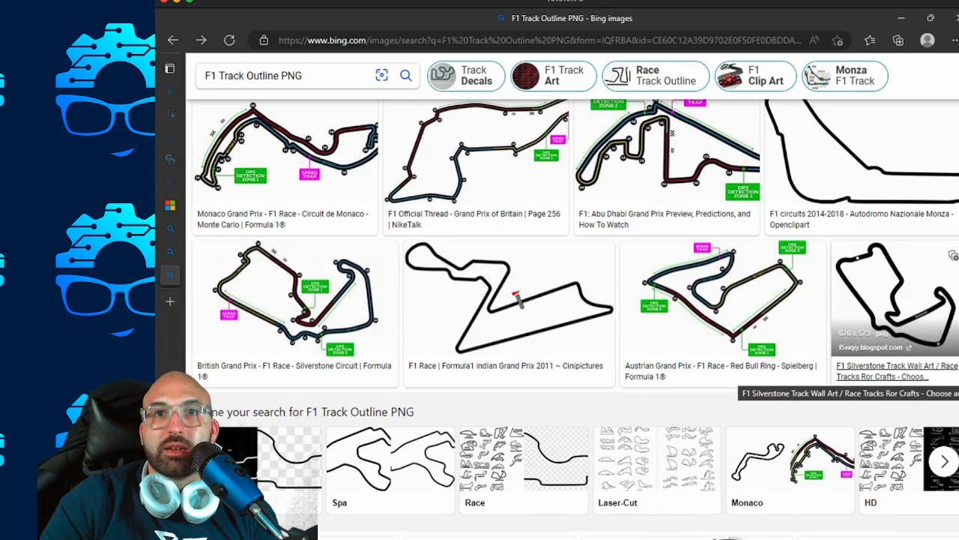
scroll(862, 378, down, 2)
scroll(750, 300, up, 1)
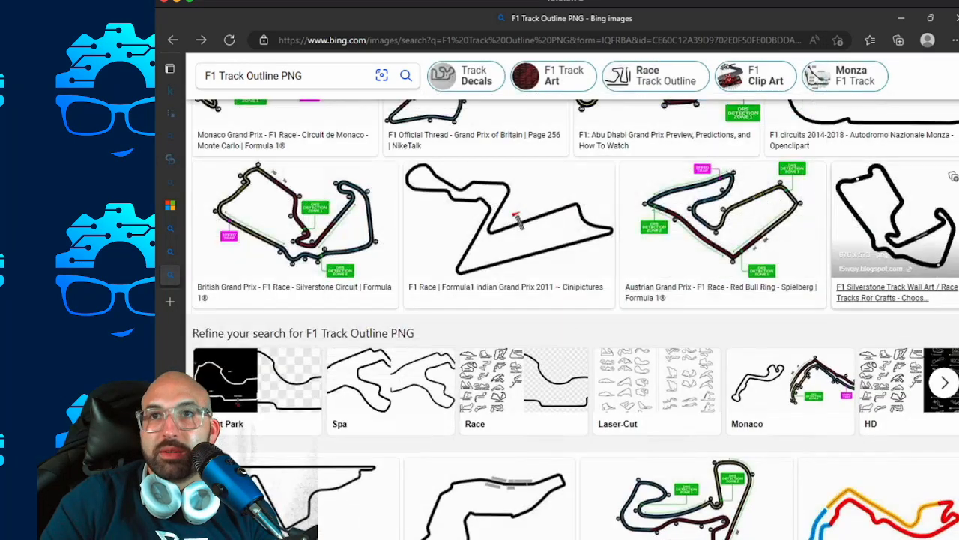
click(896, 218)
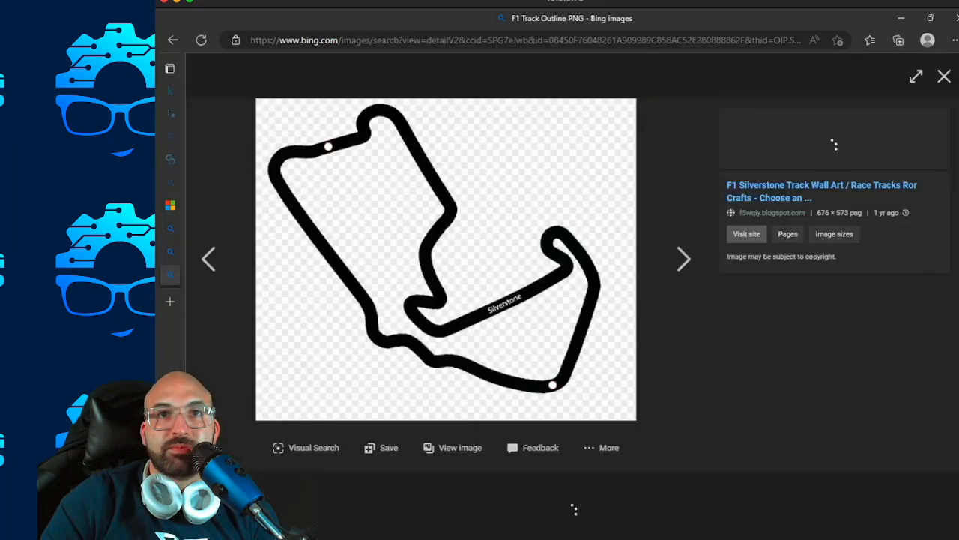
right_click(381, 258)
click(450, 293)
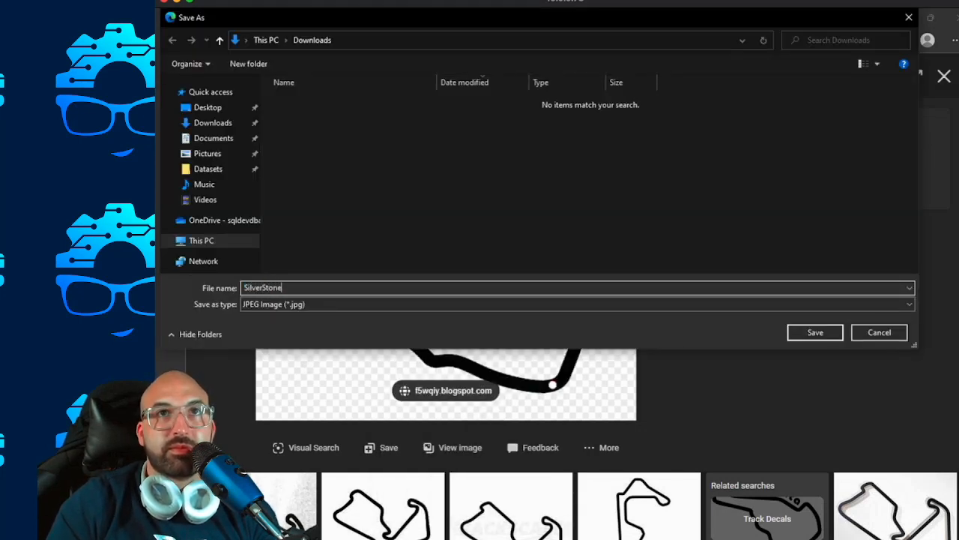
text(SilverStoneOutline)
key(Return)
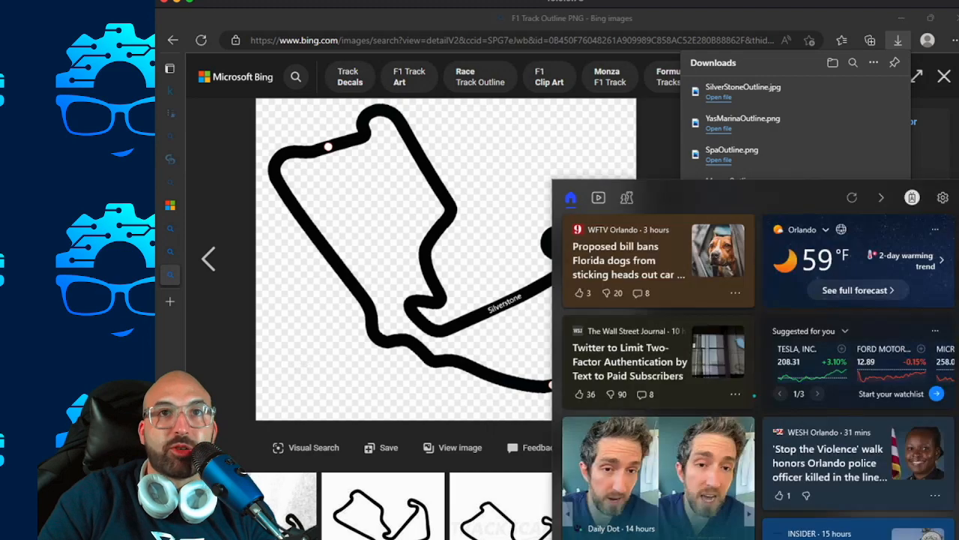
Switch to Power BI Desktop and insert the SilverStoneOutline.jpg image from Downloads on the Yearly Summary page.
key(alt+Tab)
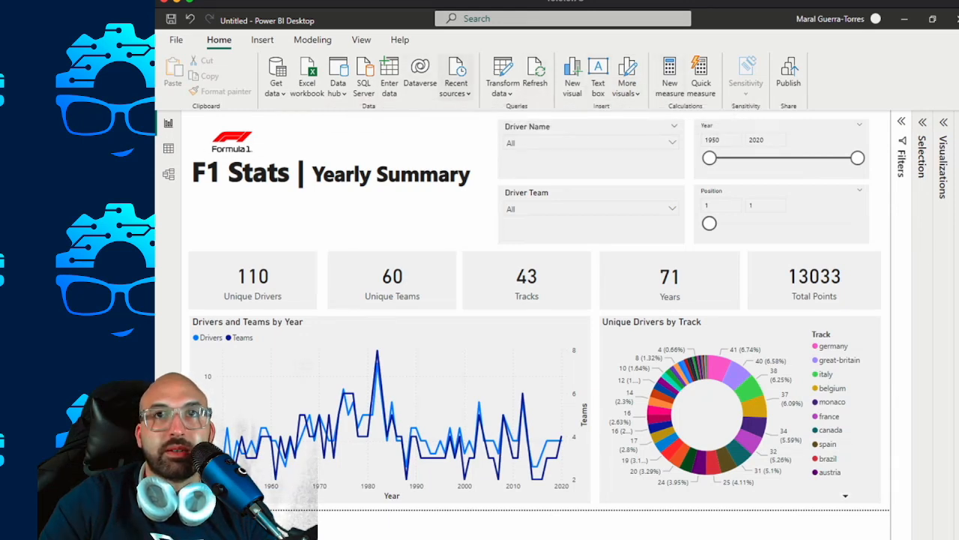
click(263, 40)
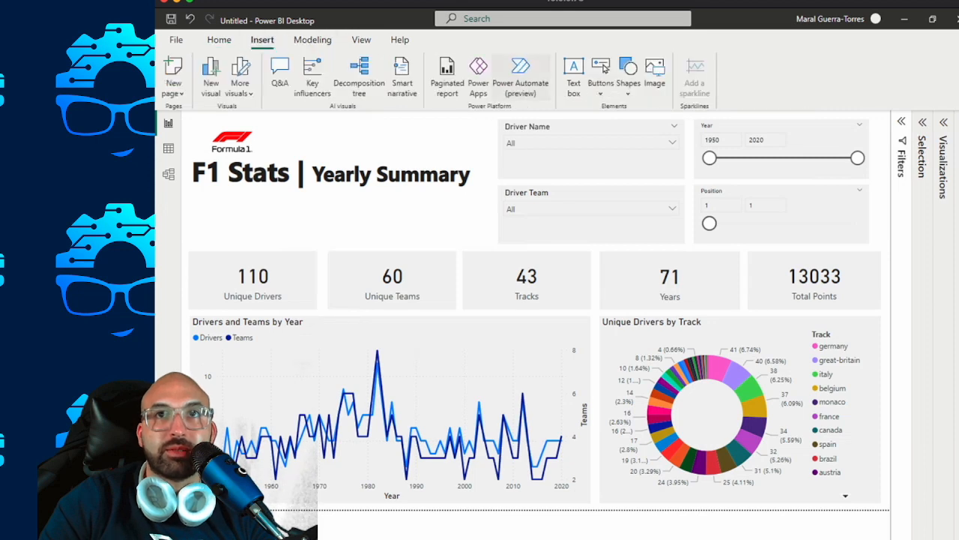
click(655, 78)
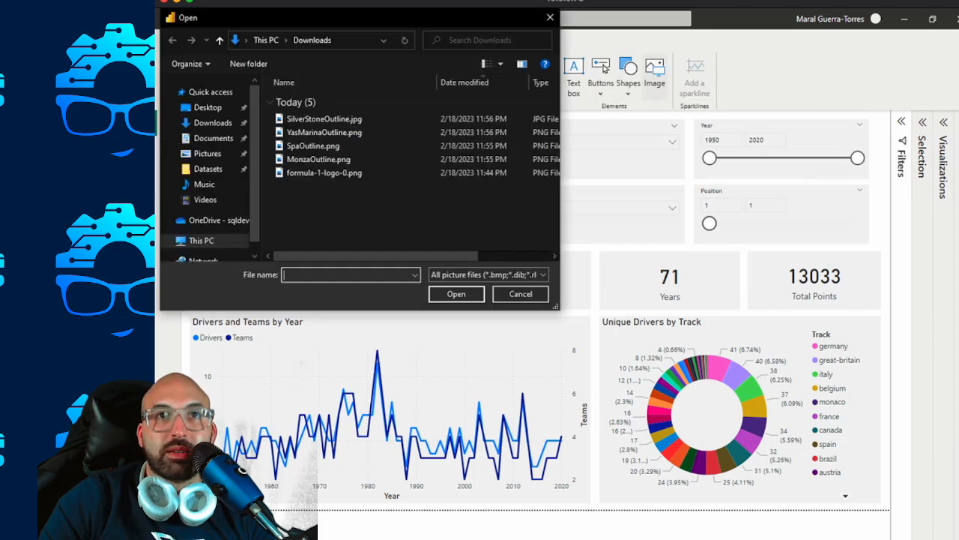
click(318, 159)
click(313, 145)
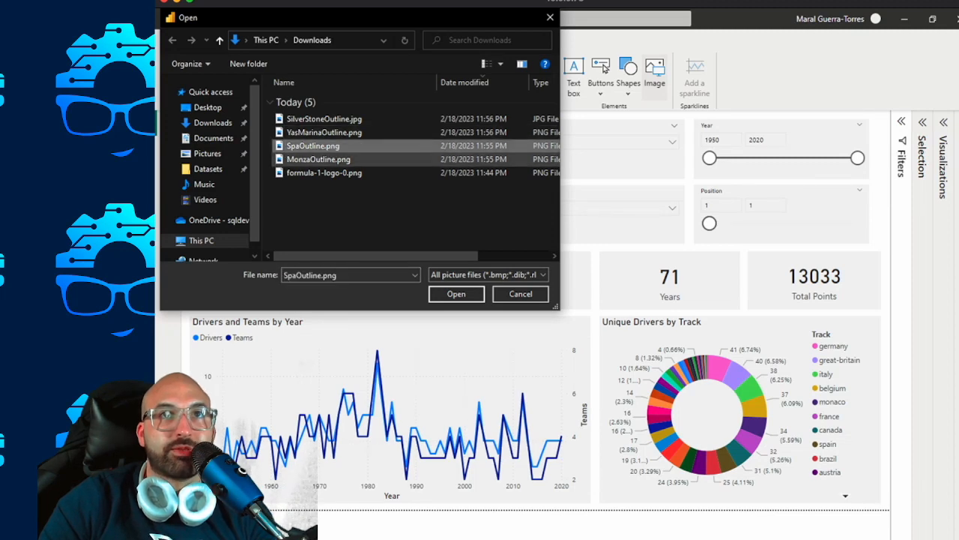
click(323, 119)
click(457, 294)
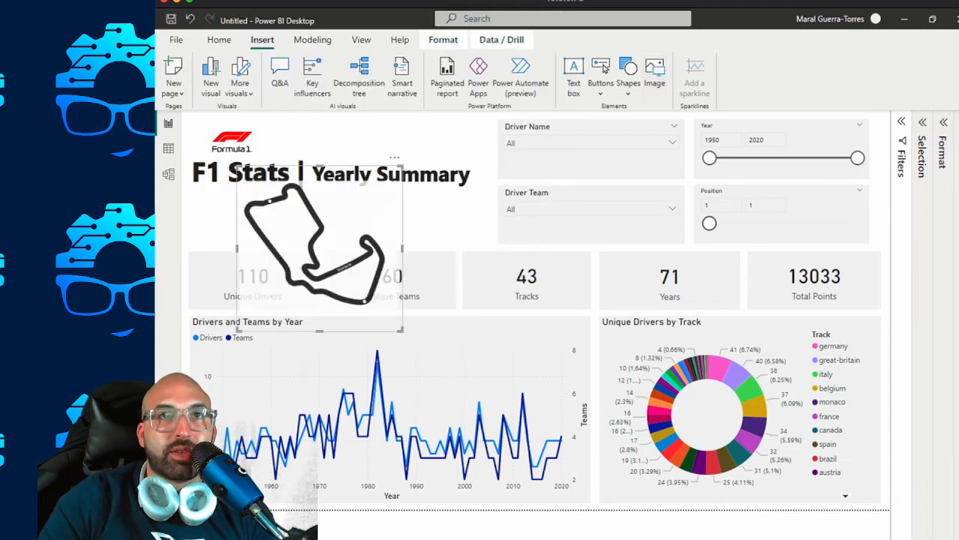
Shrink the Silverstone outline and place it under the F1 Stats title, aligned with the left edge of the Unique Drivers card.
drag(237, 165, 322, 255)
drag(362, 293, 236, 217)
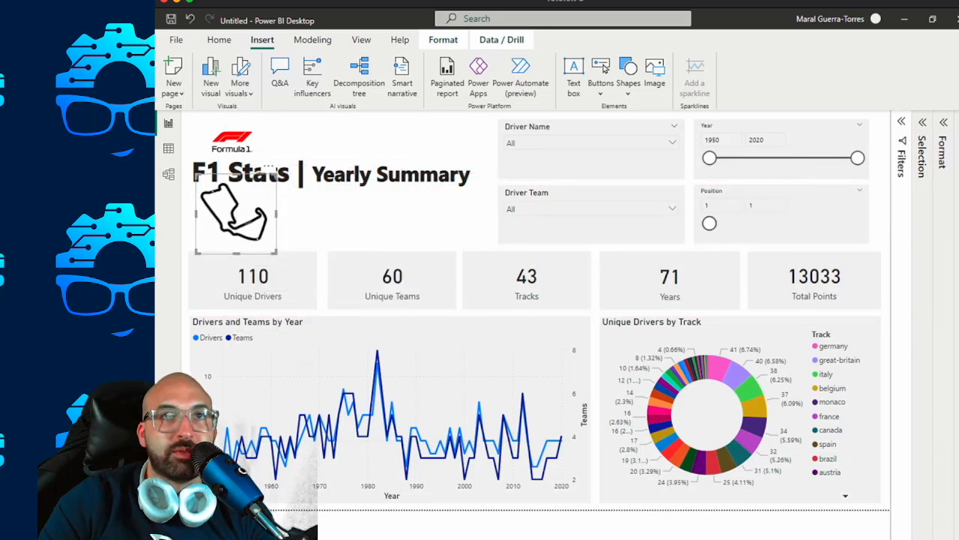
drag(198, 176, 214, 192)
drag(244, 223, 220, 217)
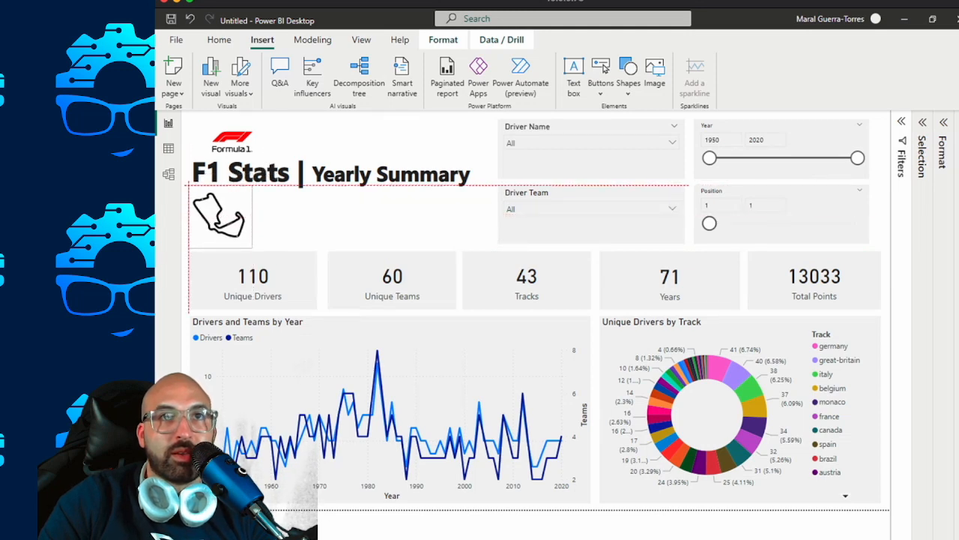
click(338, 218)
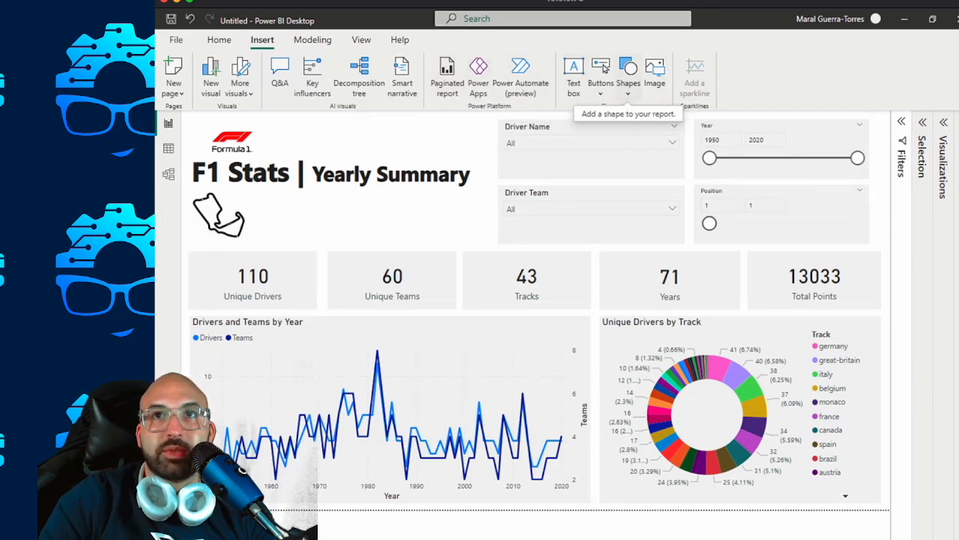
Insert YasMarinaOutline.png, shrink it and place it directly to the right of the Silverstone outline under the page title.
click(649, 89)
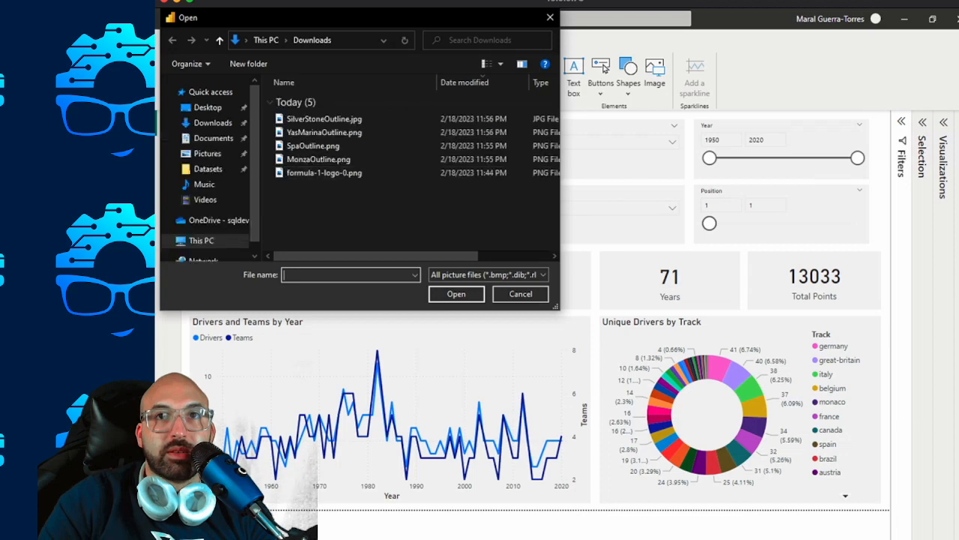
double_click(324, 132)
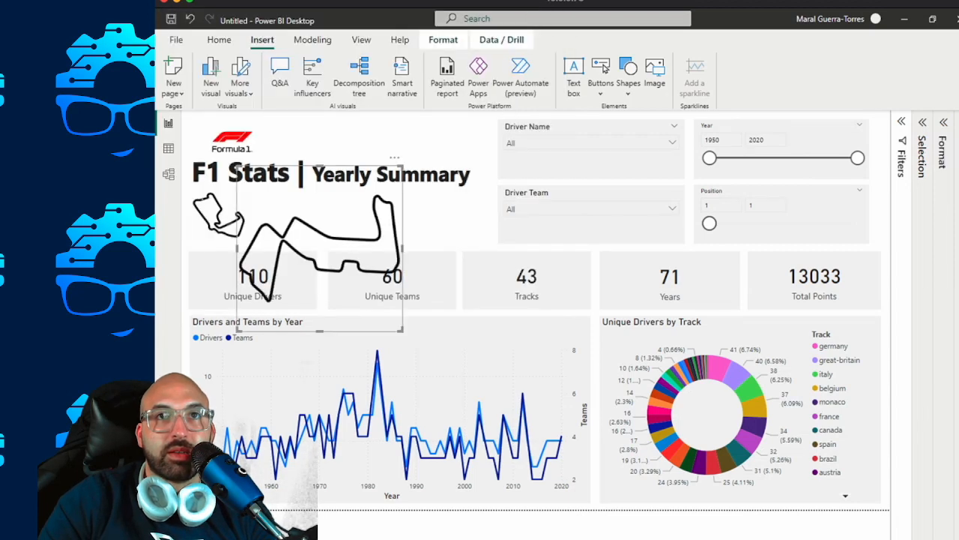
drag(236, 163, 341, 266)
drag(372, 297, 283, 221)
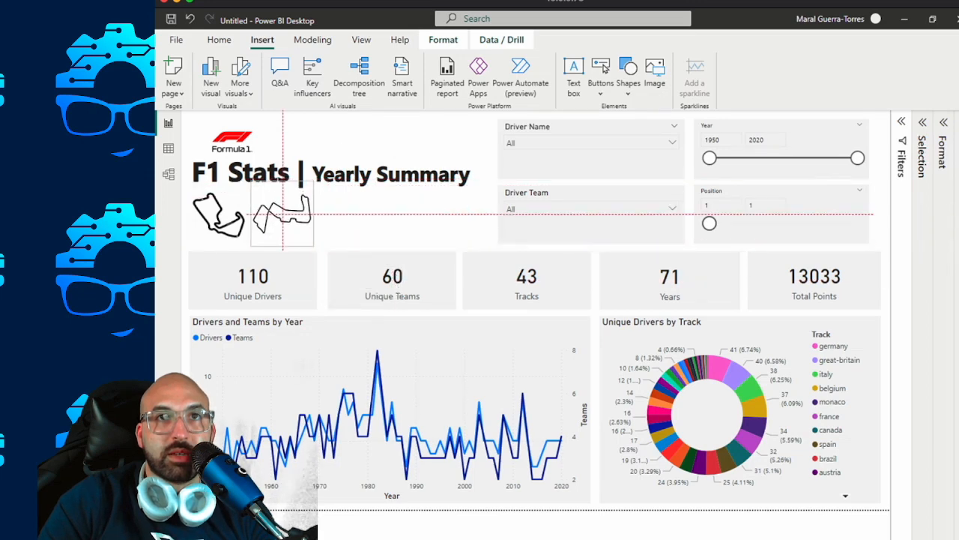
click(390, 217)
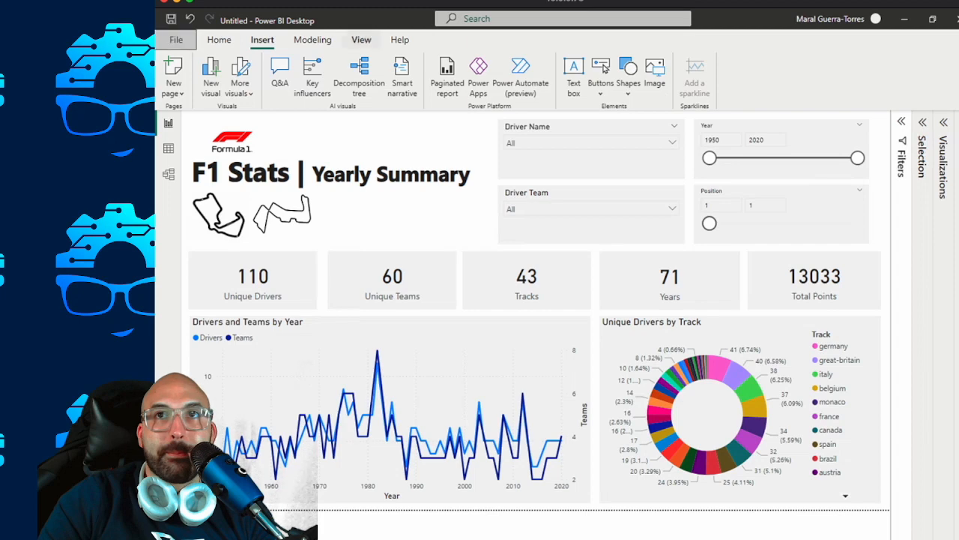
Insert the SpaOutline.png image from Downloads on the Yearly Summary page.
click(175, 39)
click(173, 26)
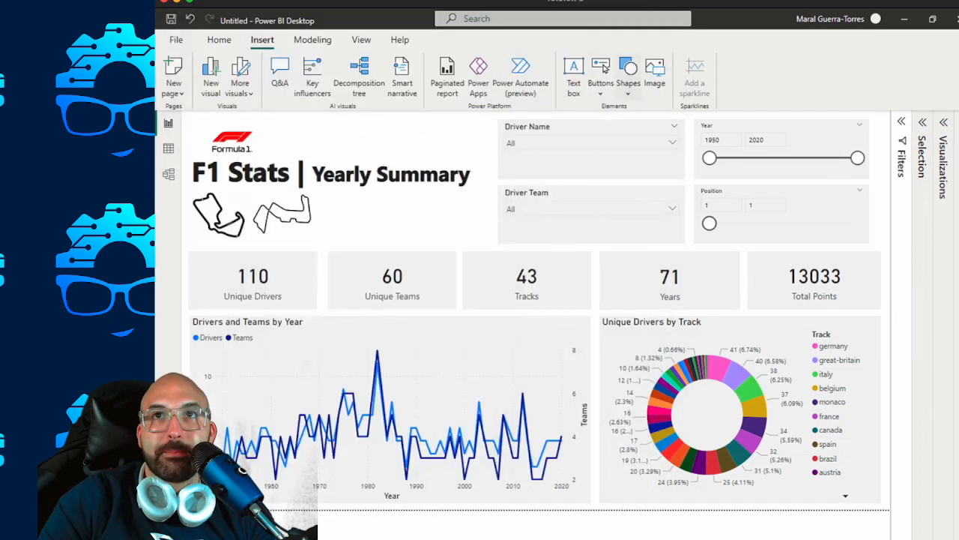
click(655, 71)
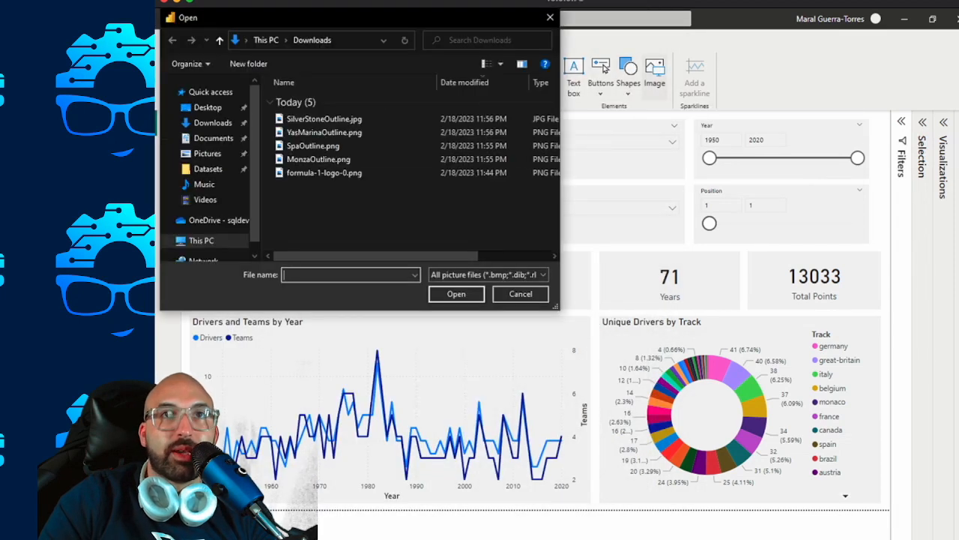
click(312, 146)
click(456, 294)
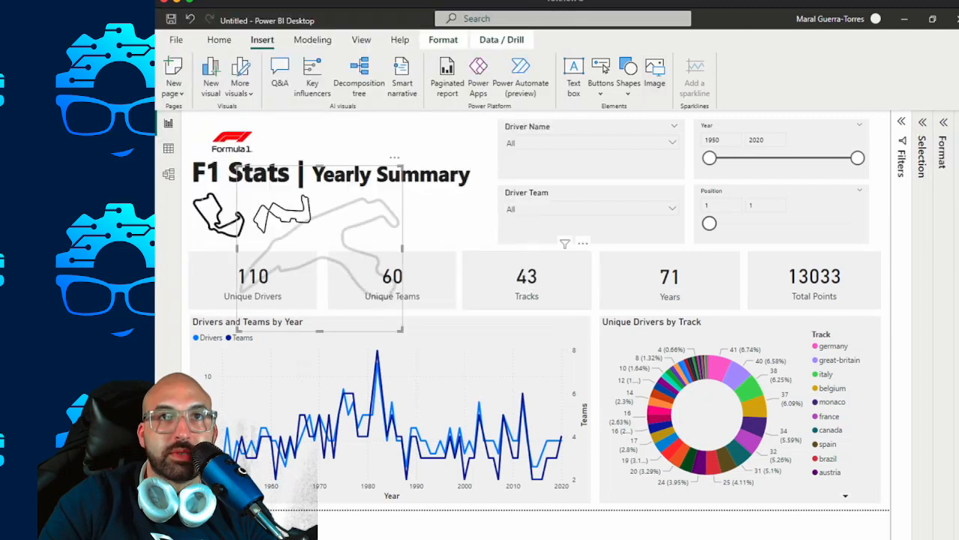
Shrink the Spa outline and place it to the right of the Yas Marina outline under the page title.
drag(237, 166, 333, 261)
drag(368, 296, 358, 229)
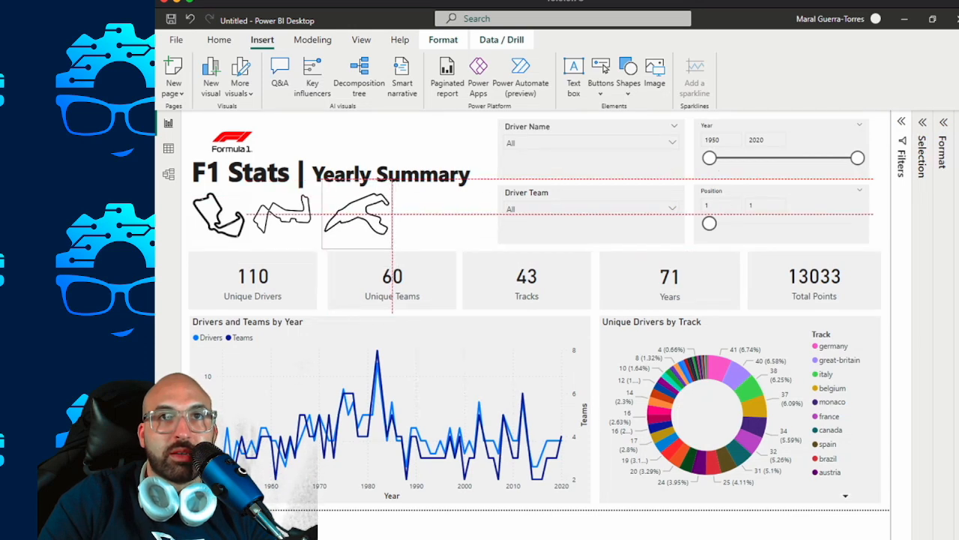
click(442, 224)
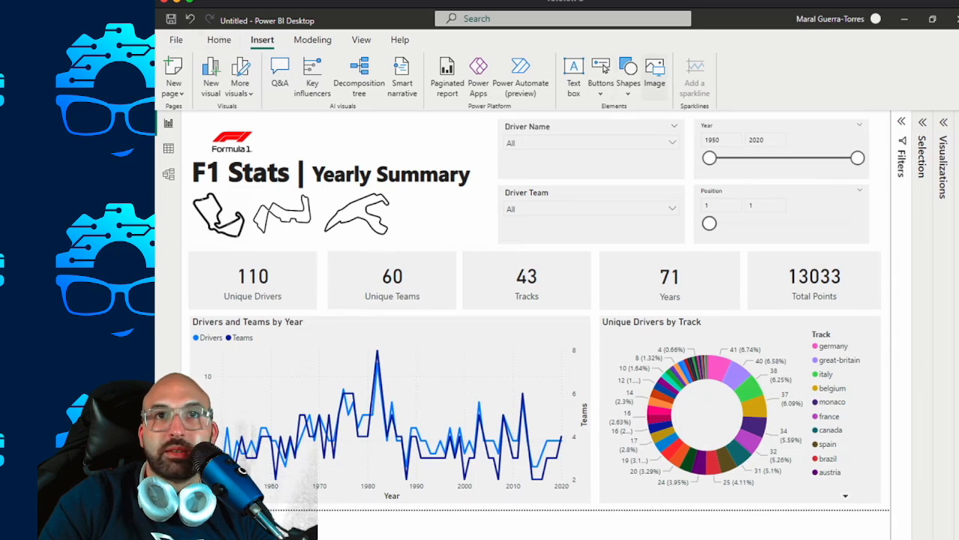
Insert MonzaOutline.png from Downloads, shrink it and place it to the right of the Spa outline.
click(654, 75)
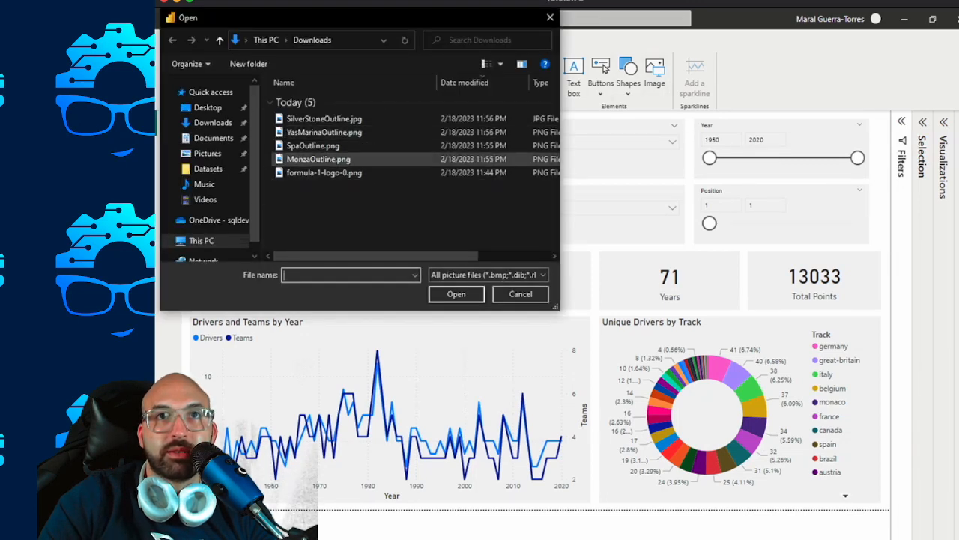
double_click(317, 159)
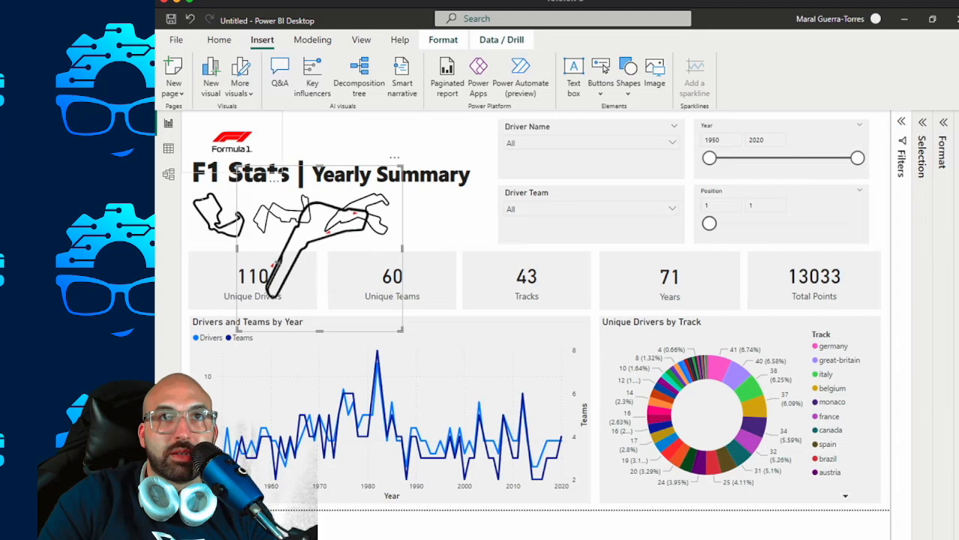
drag(238, 164, 322, 252)
drag(363, 292, 445, 214)
Shift the Spa and Yas Marina outlines slightly right to even out the spacing of the four track outlines.
drag(357, 216, 362, 216)
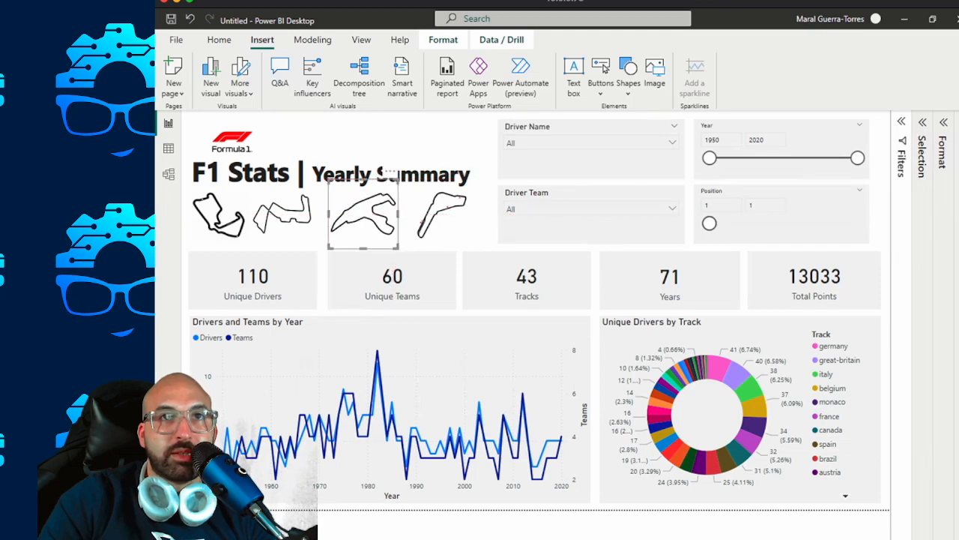
drag(282, 217, 286, 218)
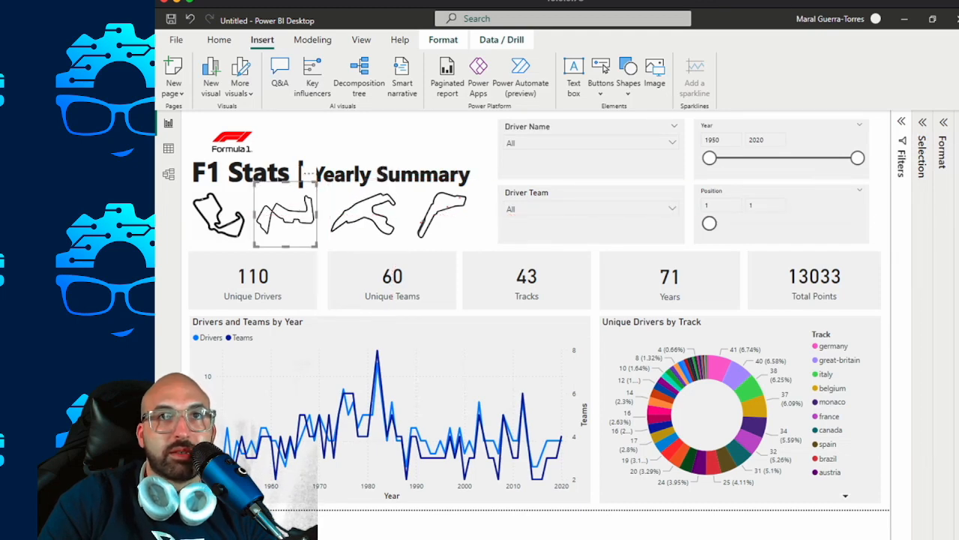
click(345, 138)
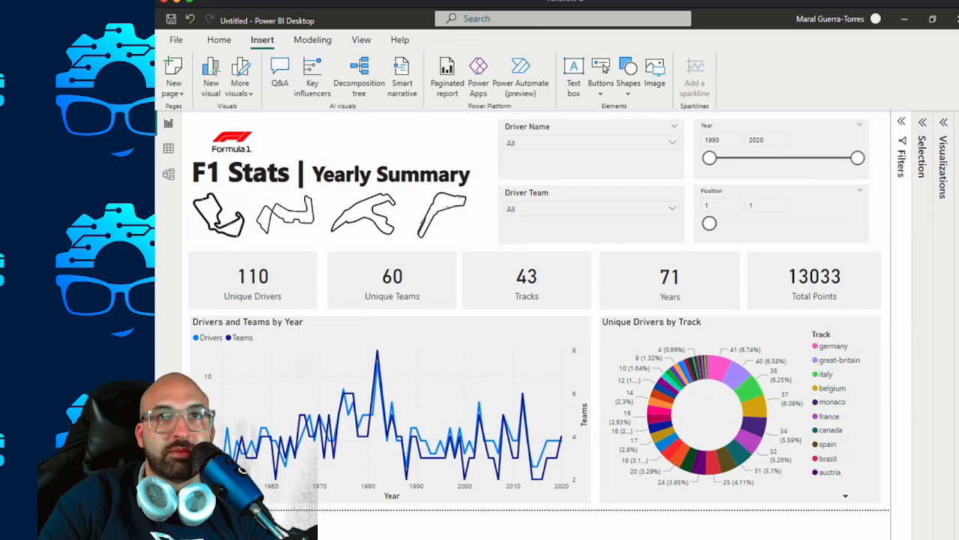
Copy all four track outline images and paste them onto the details page with the results table.
click(238, 188)
ctrl+click(293, 187)
ctrl+click(371, 187)
ctrl+click(443, 213)
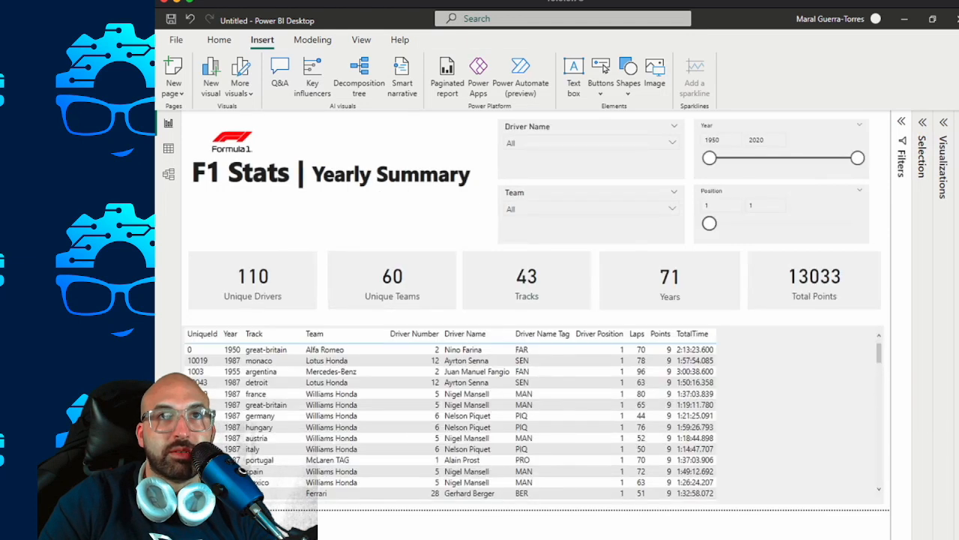
key(ctrl+v)
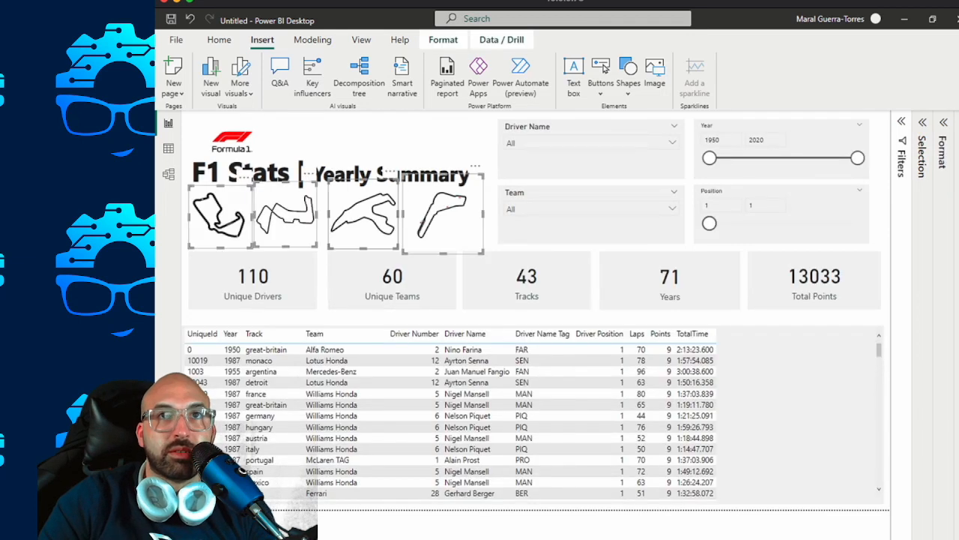
click(397, 138)
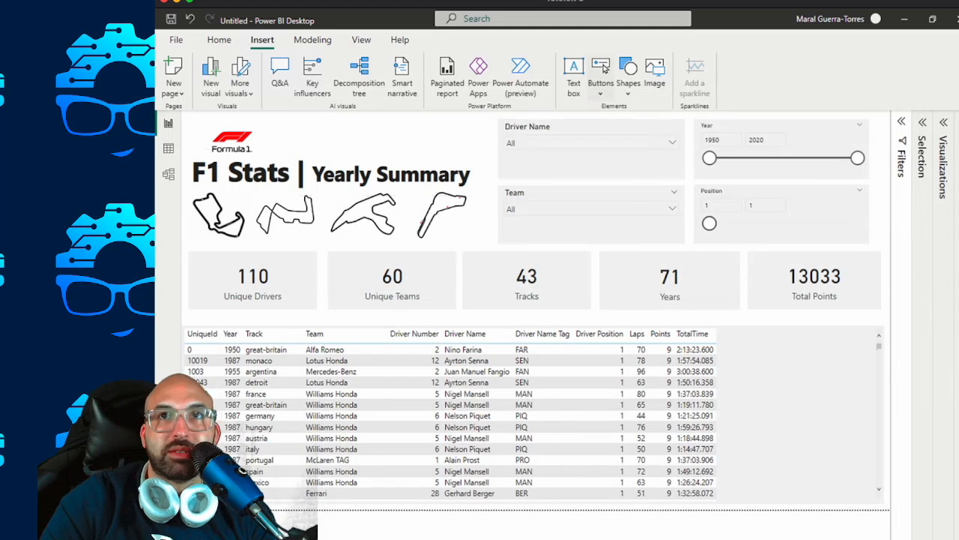
Insert a rectangle on the details page and copy the Driver Name slicer's formatting onto it with Format Painter.
click(628, 75)
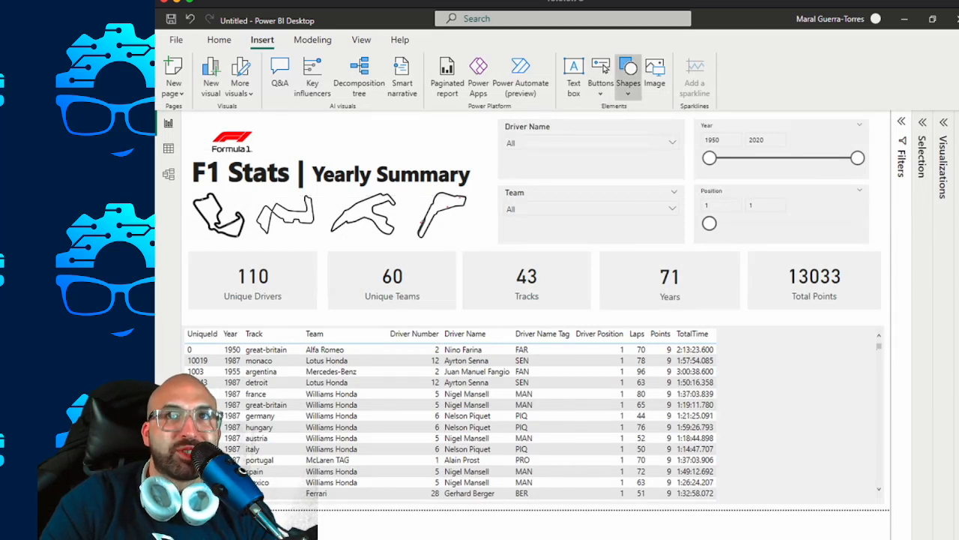
click(627, 136)
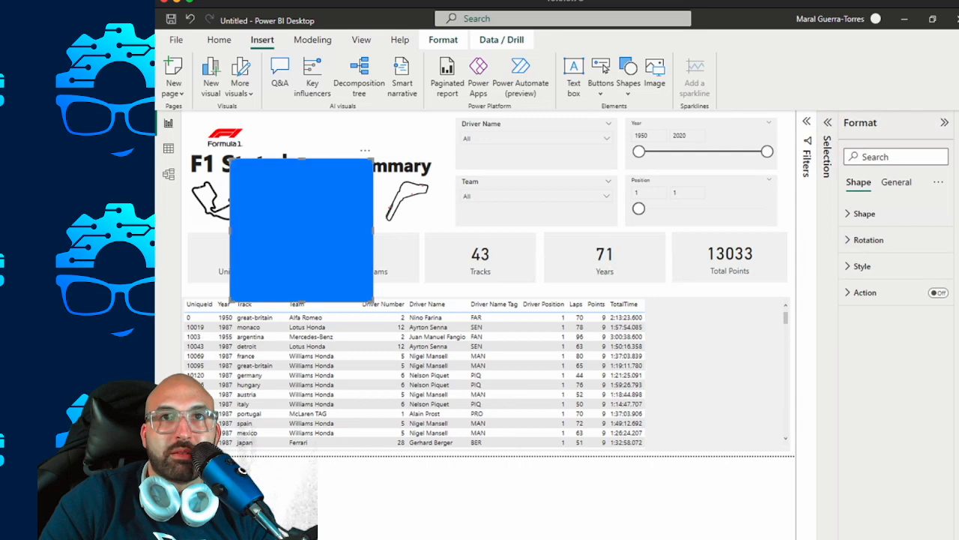
click(537, 155)
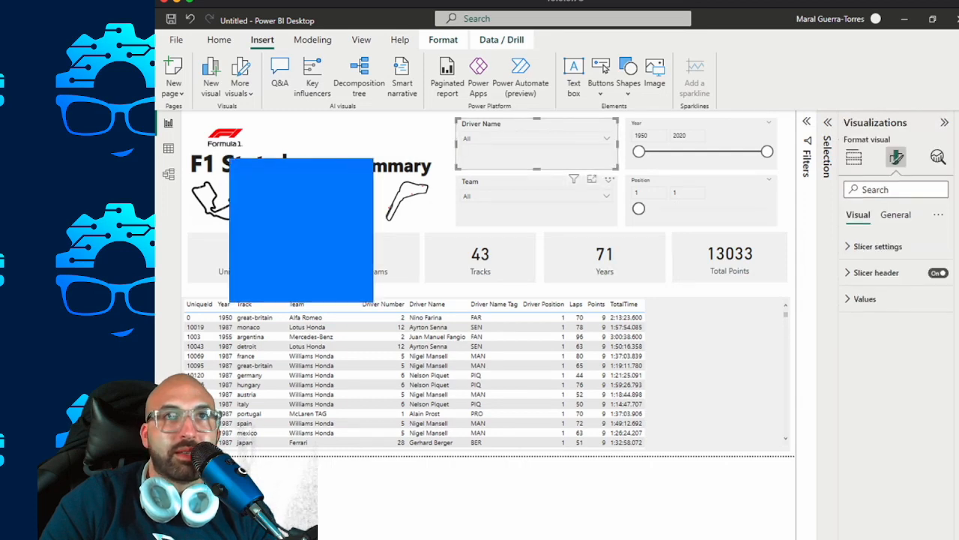
click(219, 40)
click(219, 92)
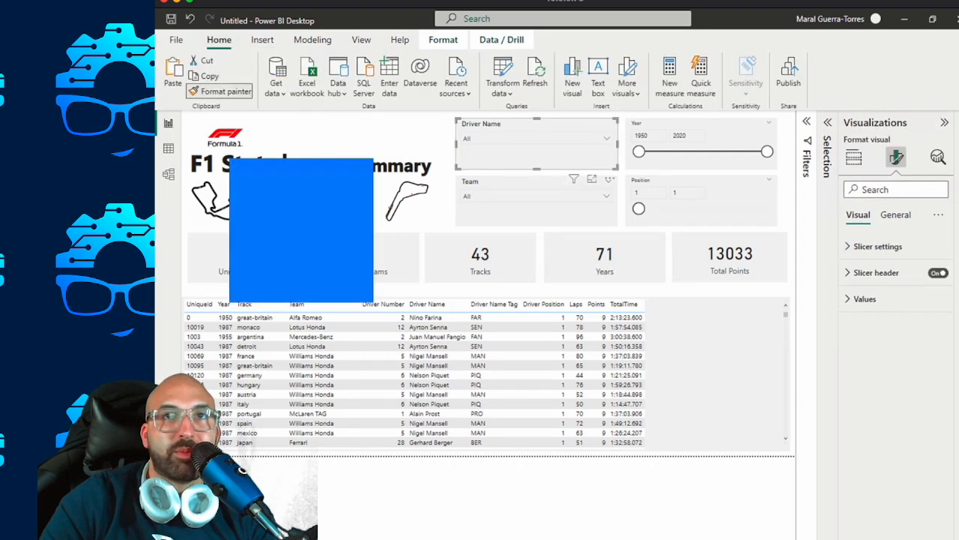
click(301, 230)
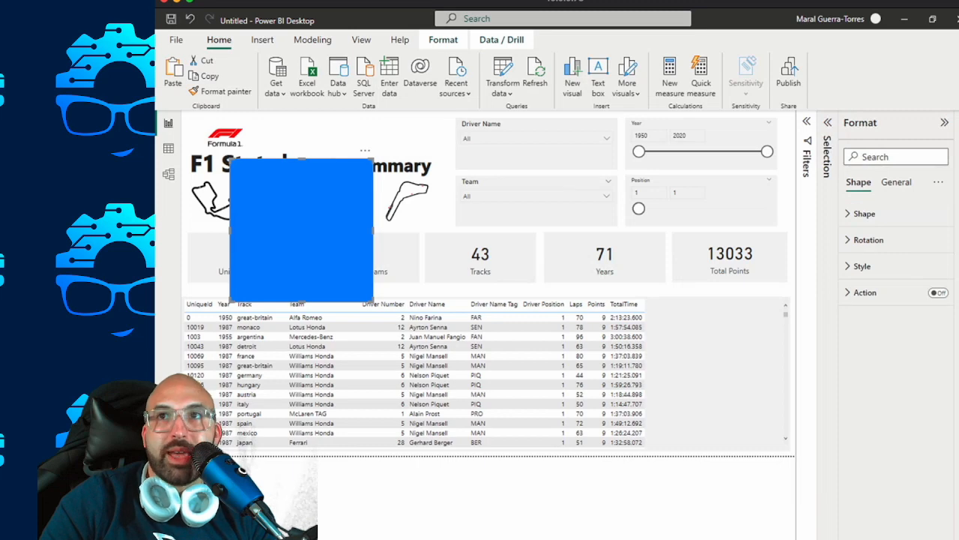
Turn off the fill of the inserted rectangle.
click(865, 214)
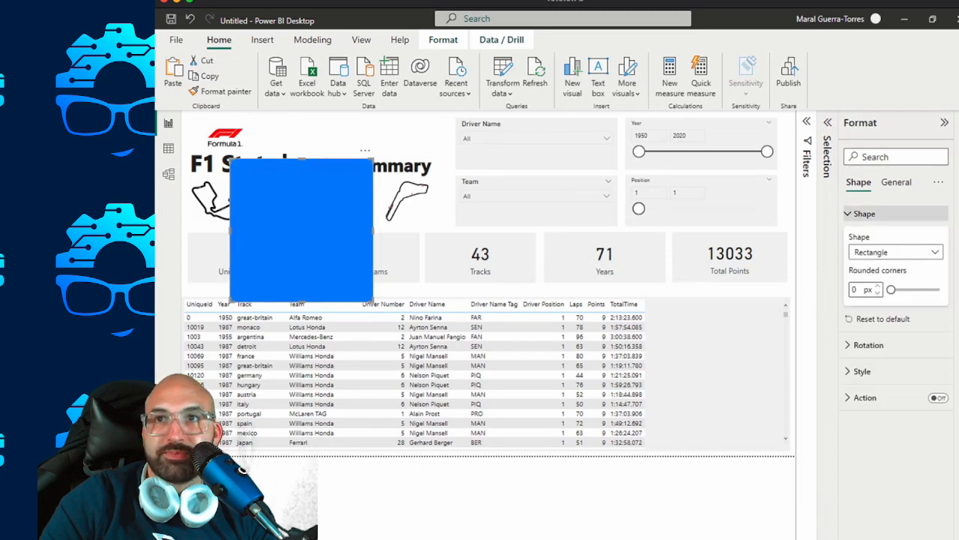
click(865, 213)
click(896, 182)
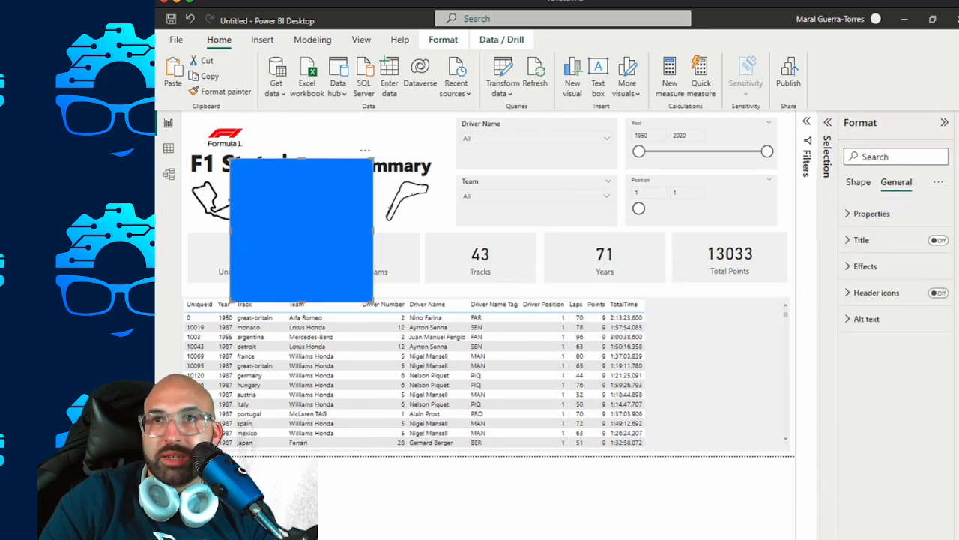
click(865, 266)
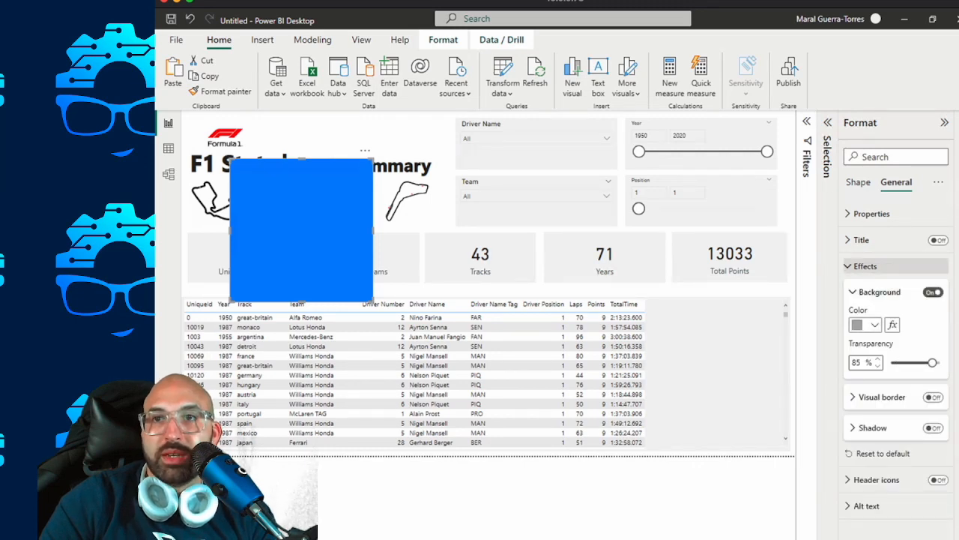
click(865, 266)
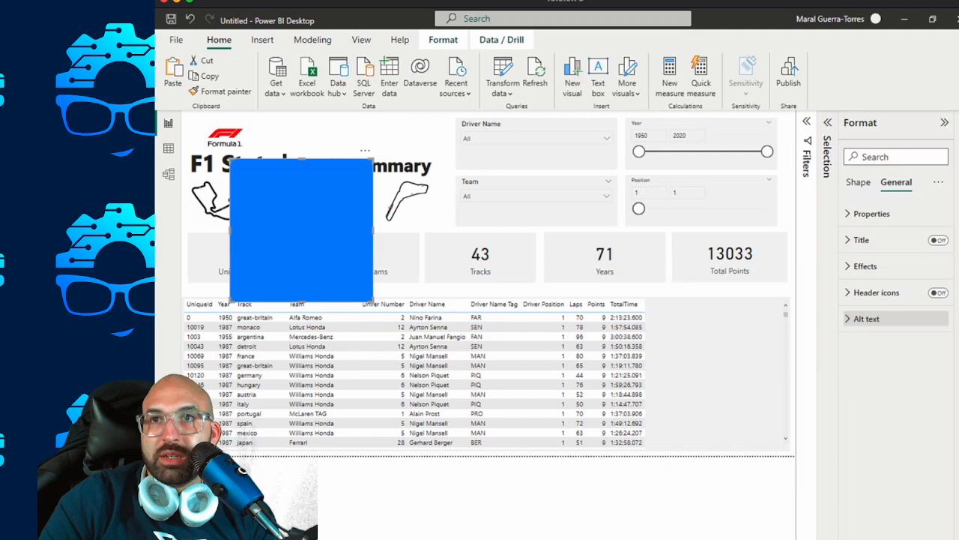
click(858, 182)
click(864, 213)
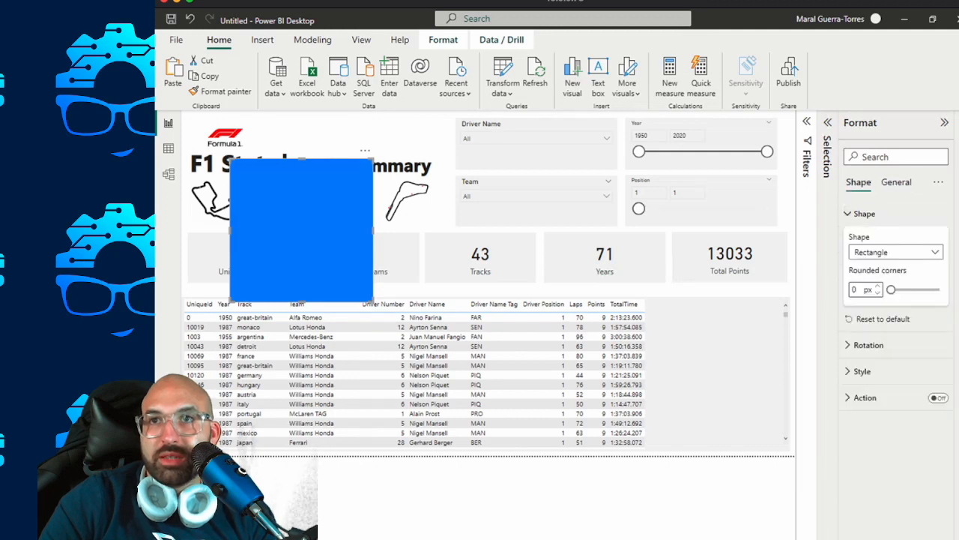
click(864, 214)
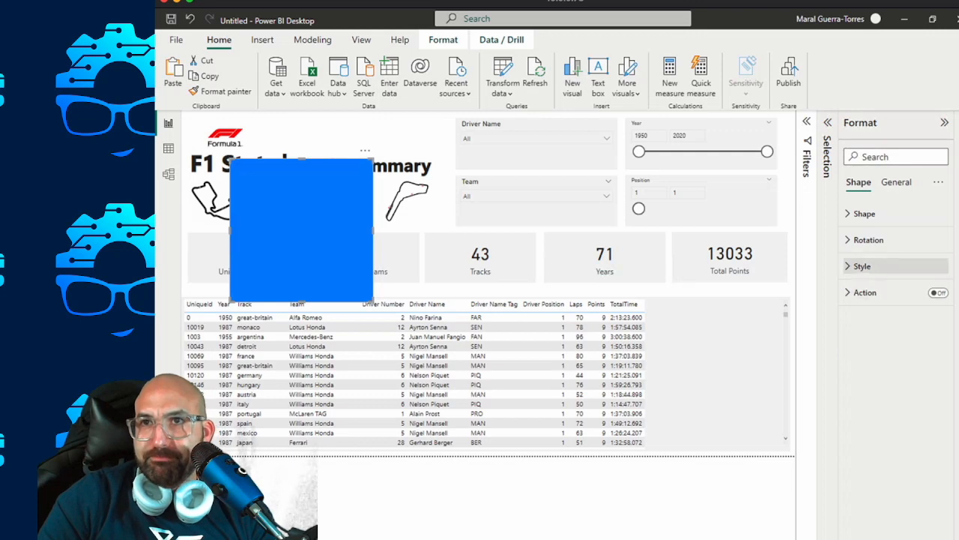
click(862, 266)
click(934, 292)
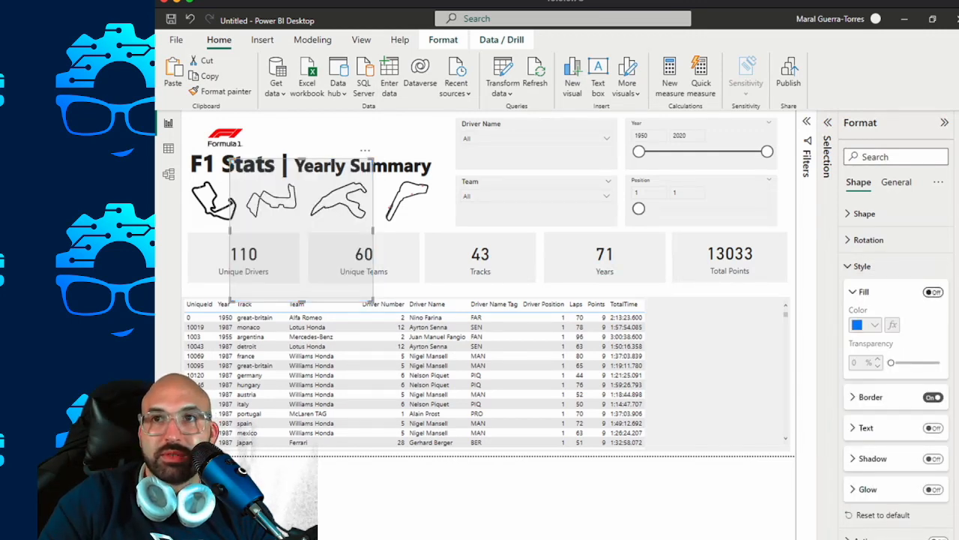
Move and resize the rectangle to frame the logo, title and track outlines, aligning its left edge with the Unique Drivers card.
drag(337, 243, 290, 196)
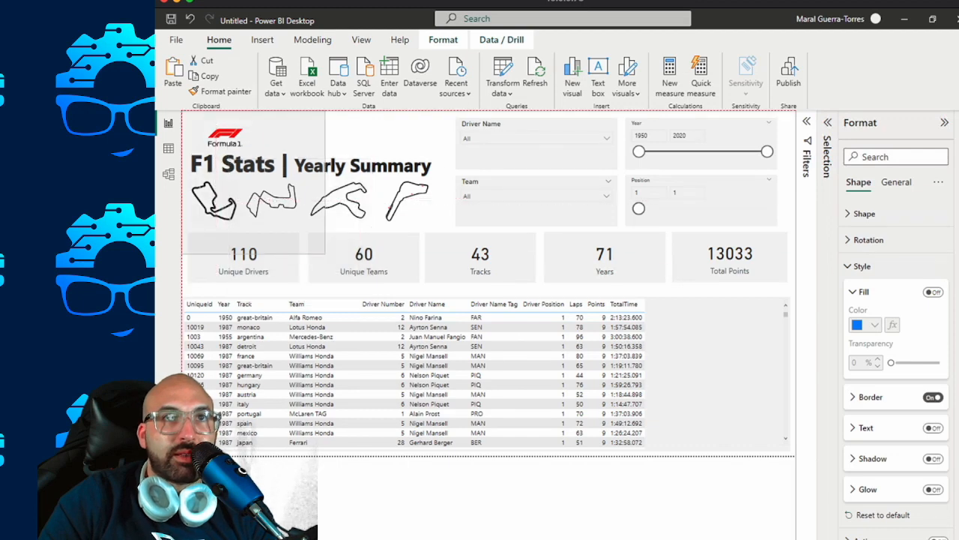
drag(290, 196, 290, 196)
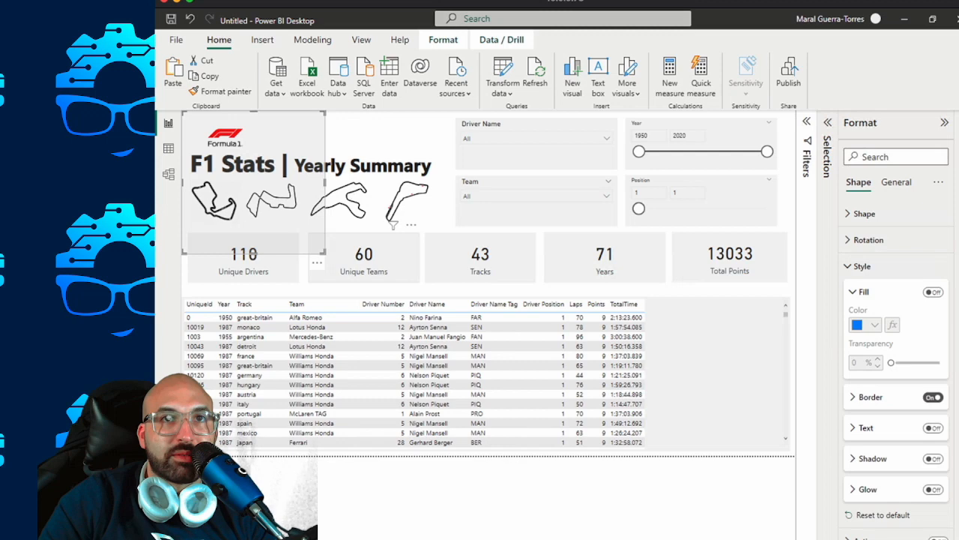
drag(325, 254, 450, 226)
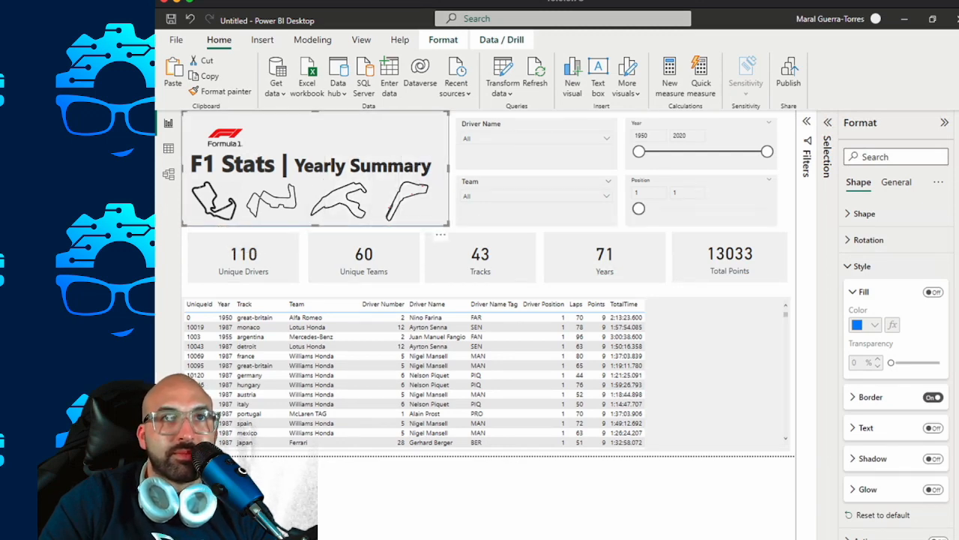
drag(183, 169, 188, 169)
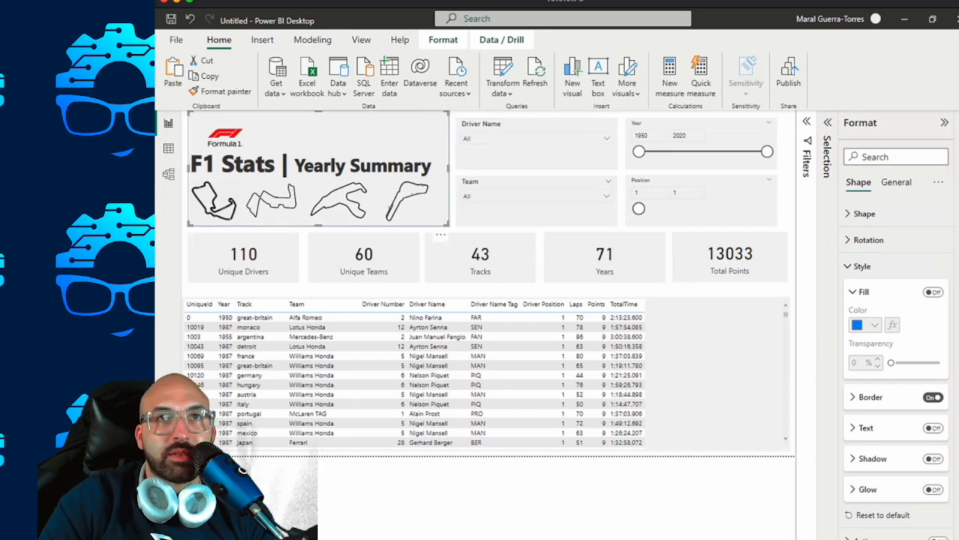
key(Escape)
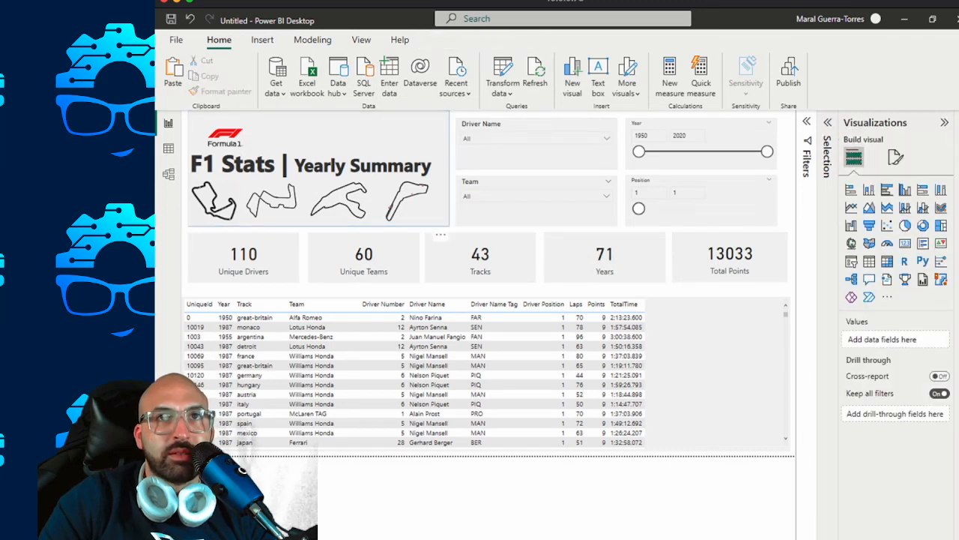
click(944, 122)
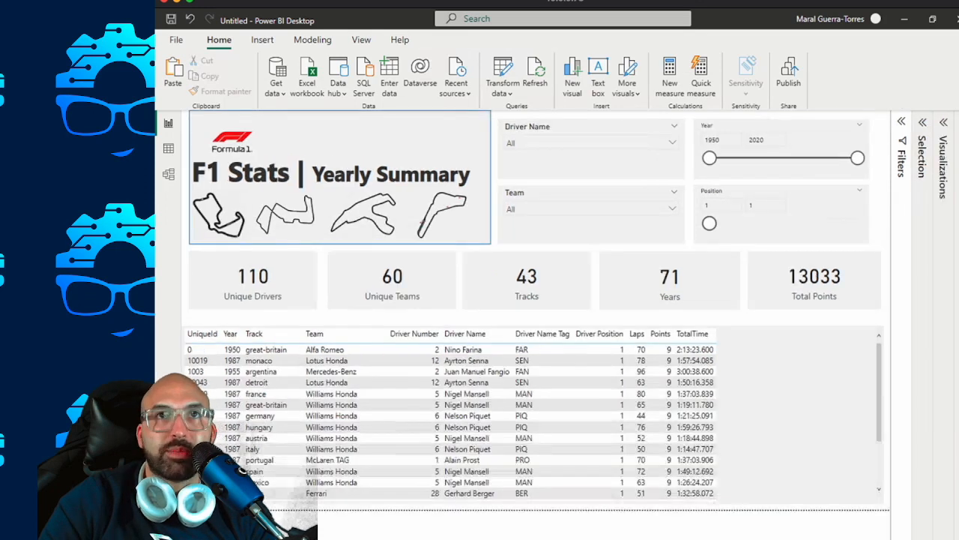
Show the page's layer order and move the Shape layer directly below the Text box layer.
click(361, 39)
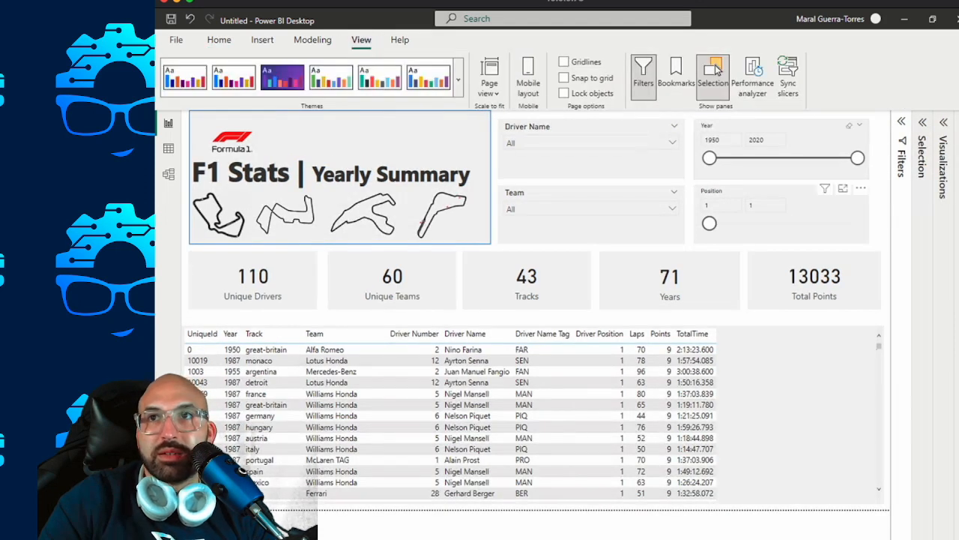
click(943, 122)
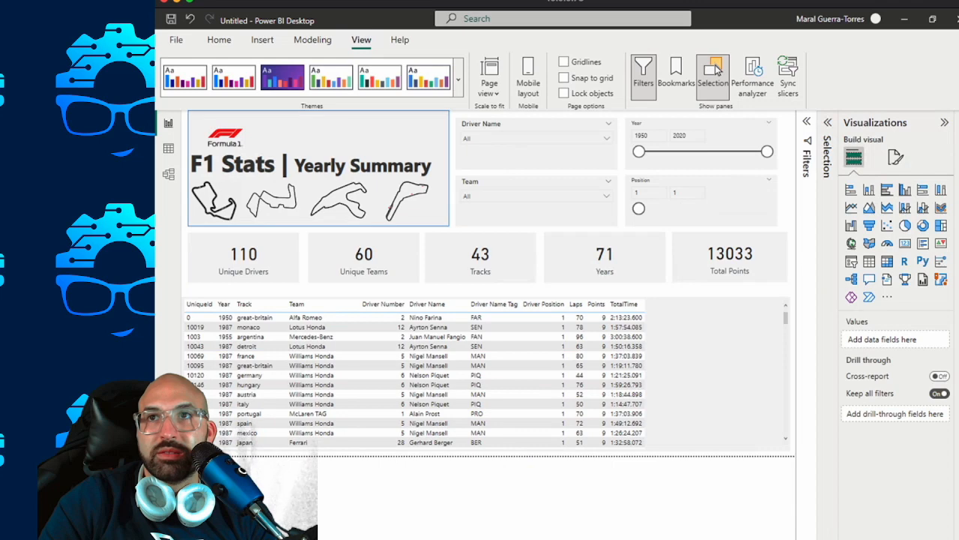
click(946, 122)
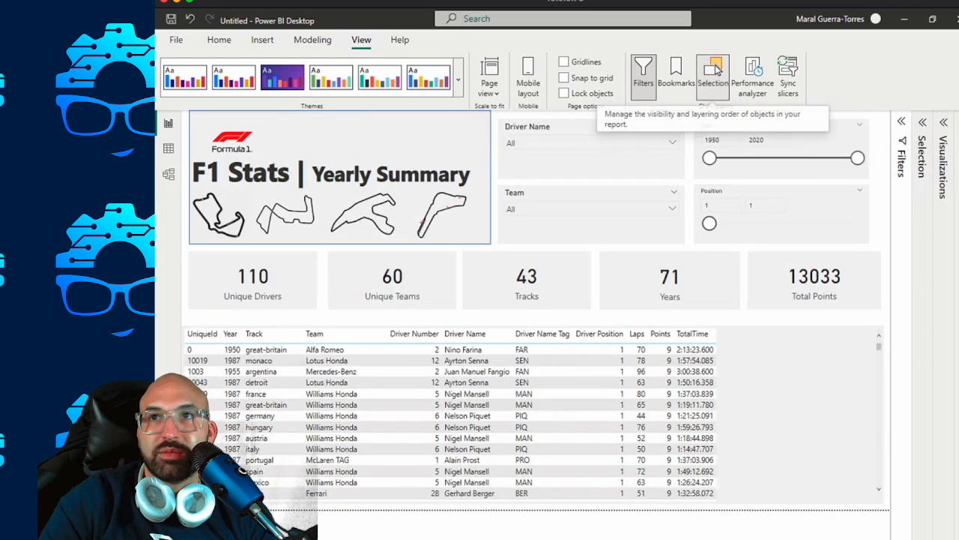
click(714, 73)
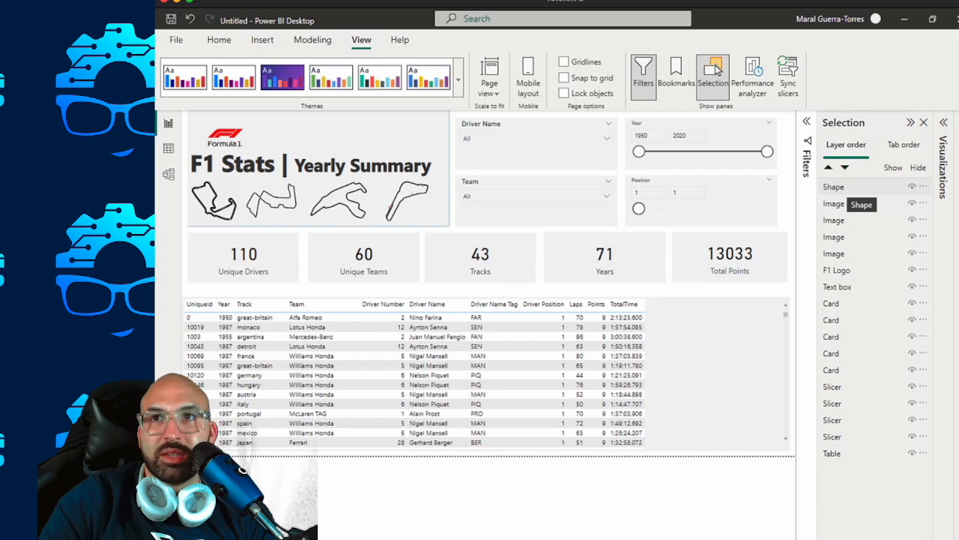
drag(834, 187, 833, 286)
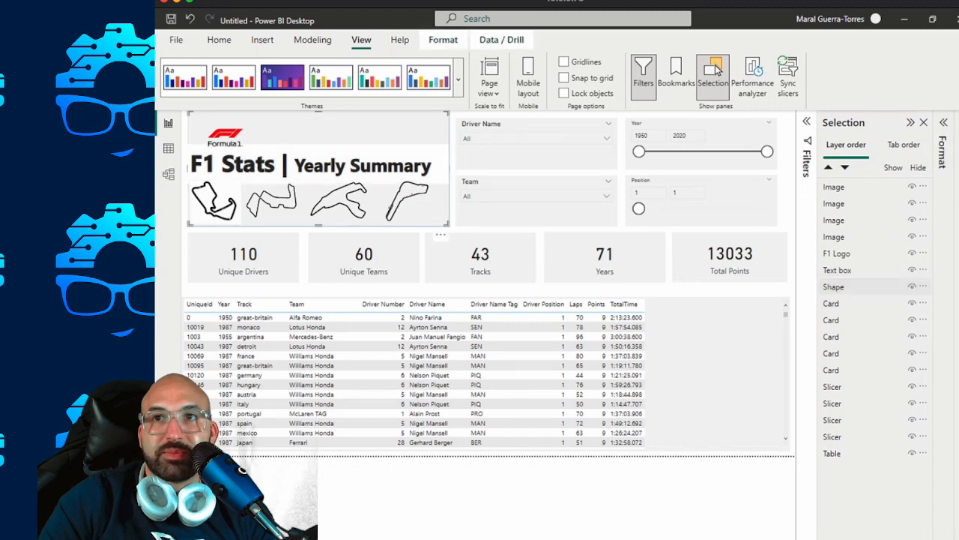
Rename the Shape layer to TitleShape.
double_click(833, 286)
text(Title)
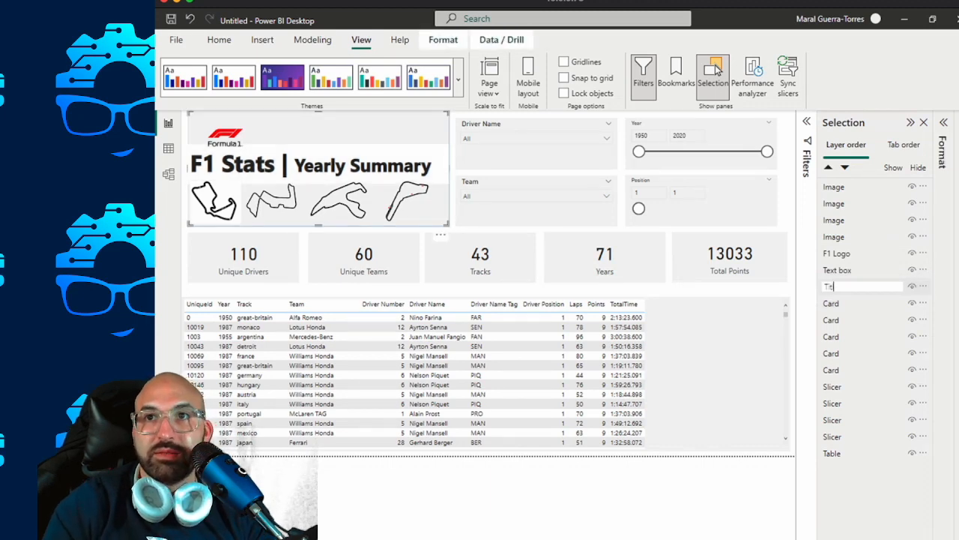
text(Shape)
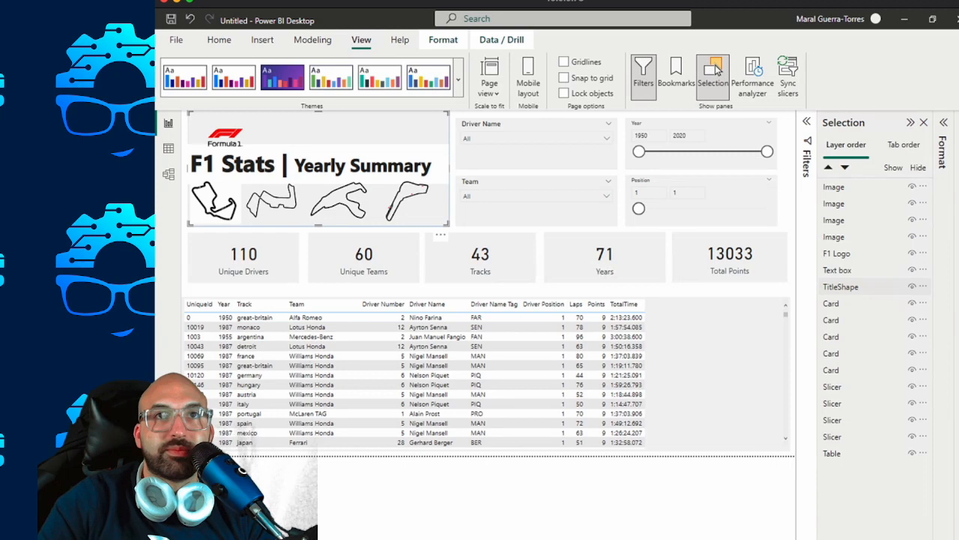
Try to copy the Year slicer's formatting onto the title text box with Format Painter.
key(Return)
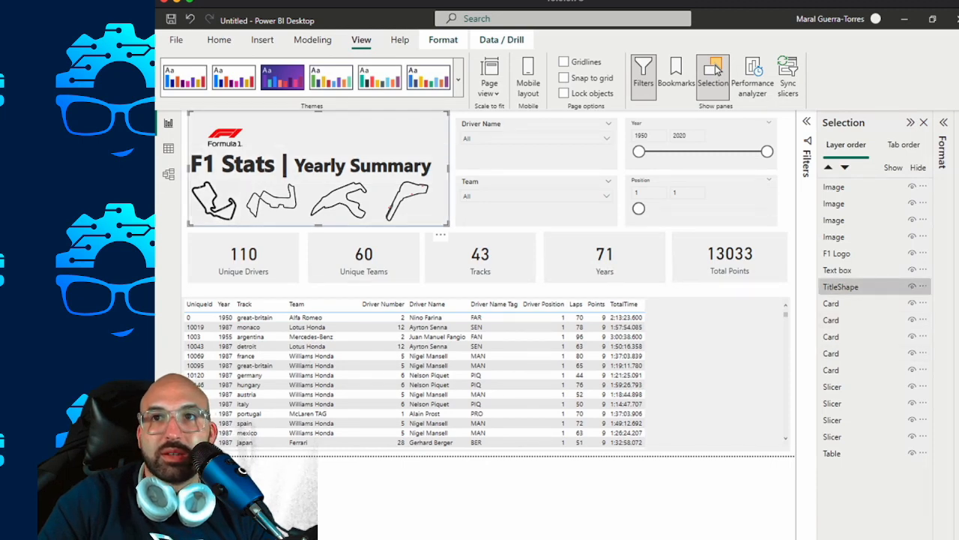
key(Escape)
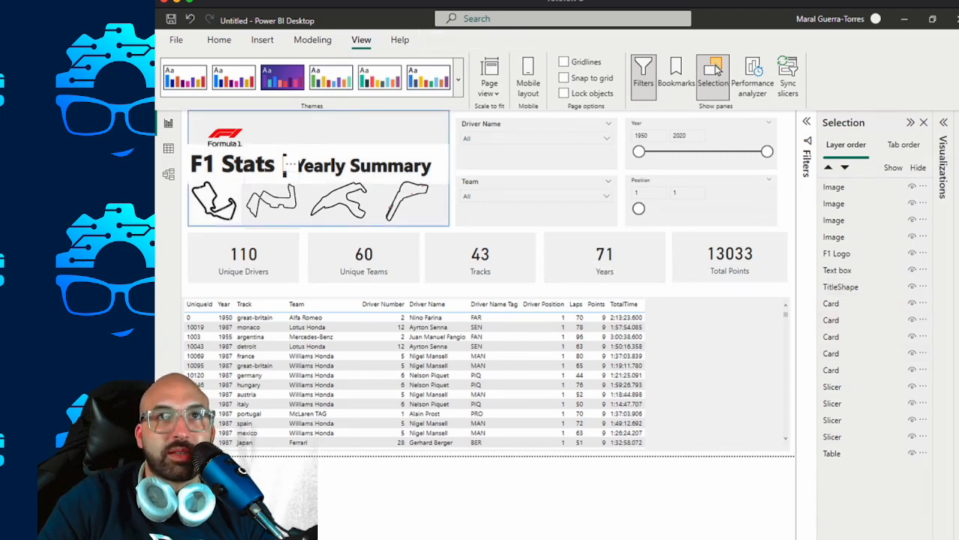
click(304, 166)
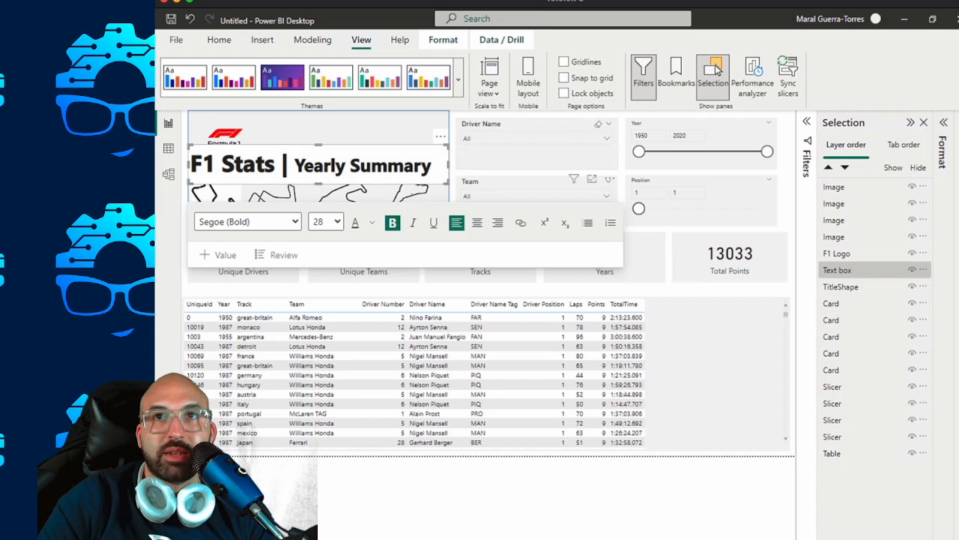
click(706, 128)
click(219, 40)
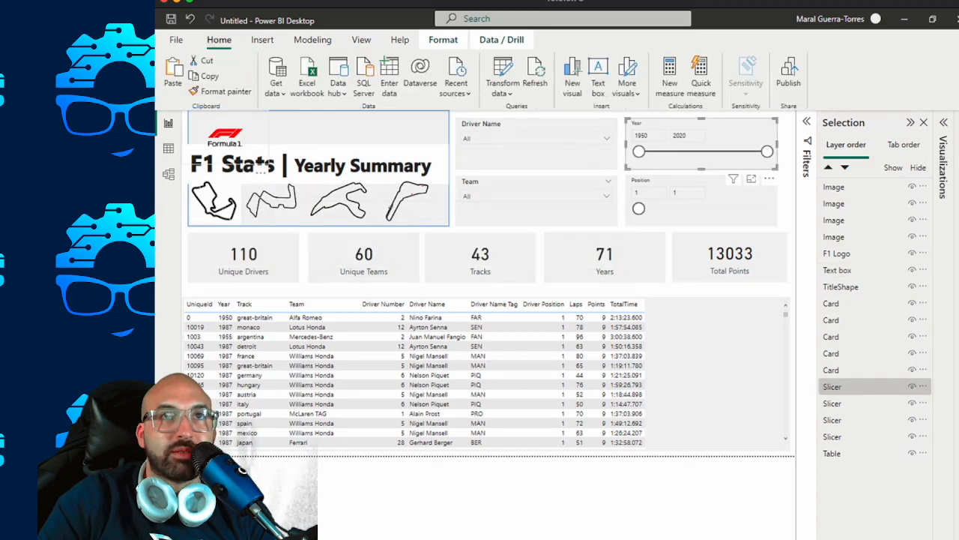
click(221, 92)
click(371, 164)
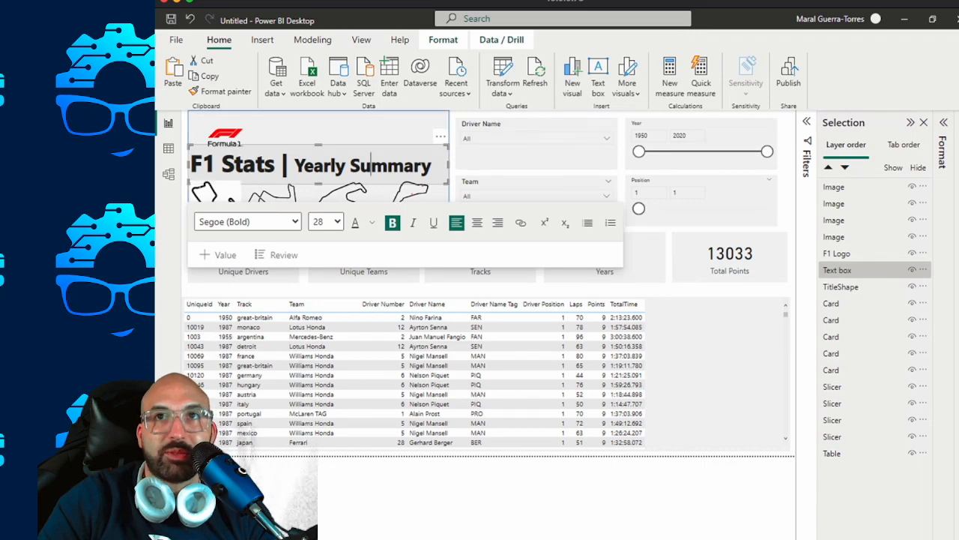
click(718, 133)
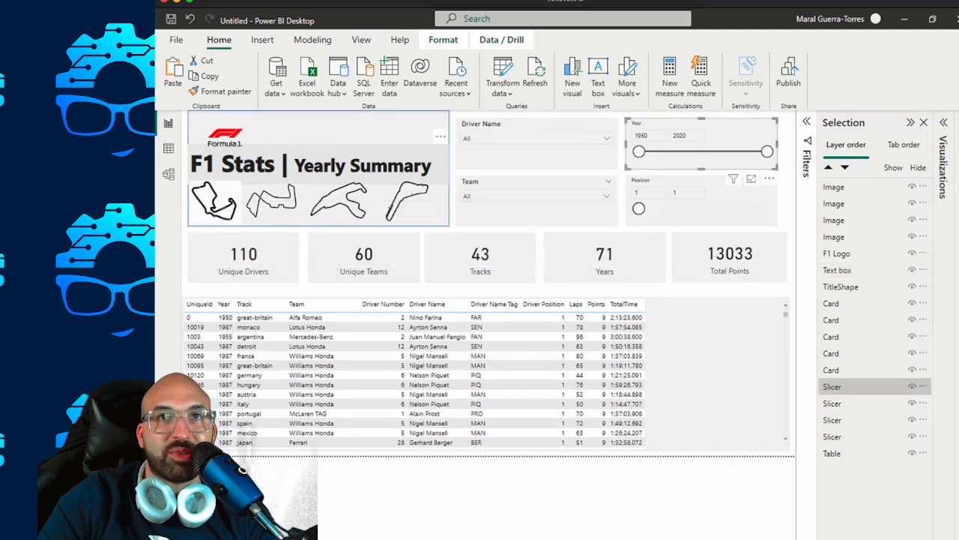
click(540, 291)
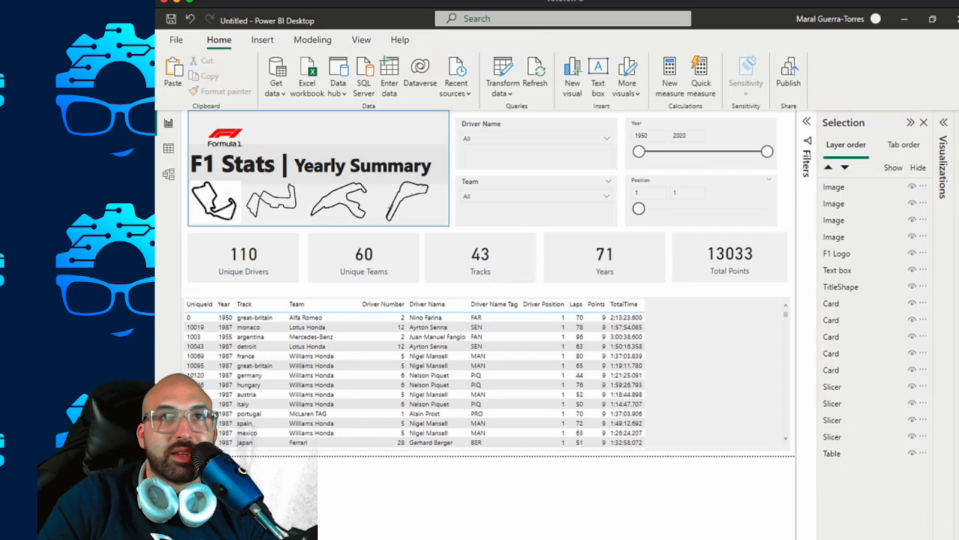
key(ctrl+z)
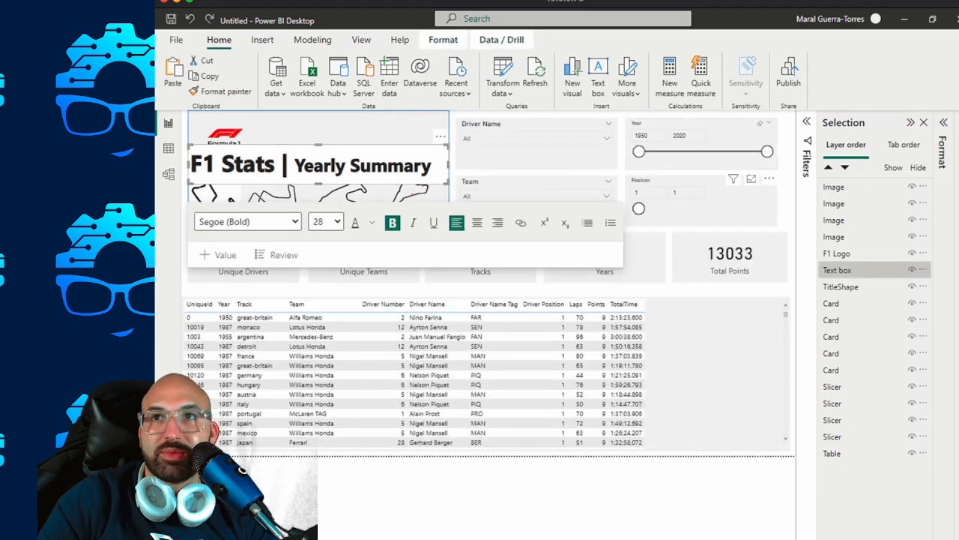
key(ctrl+z)
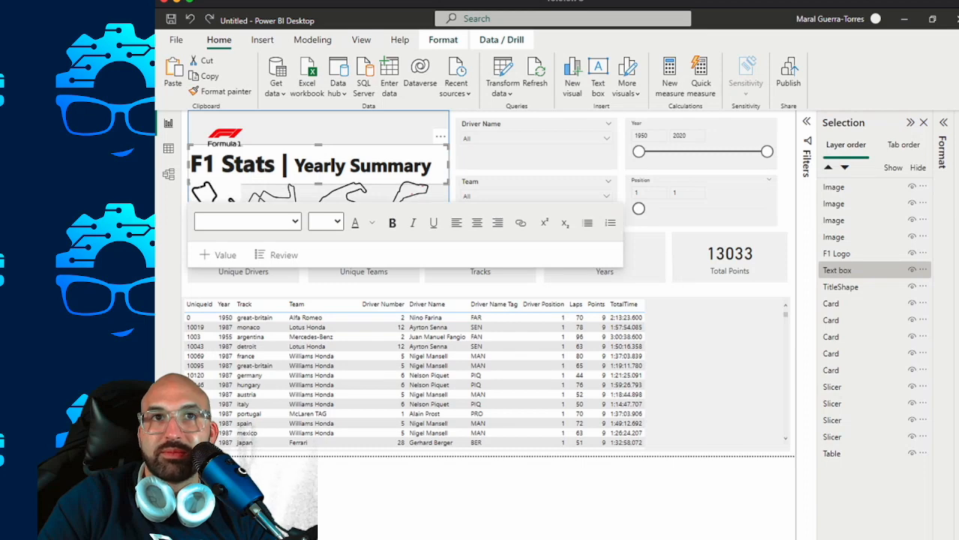
Turn off the background effect of the title text box.
click(944, 123)
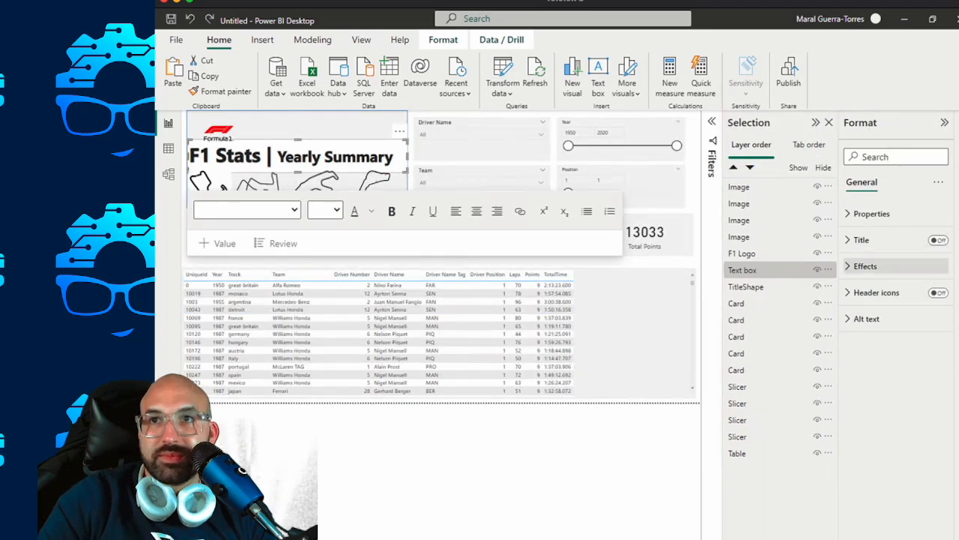
click(865, 266)
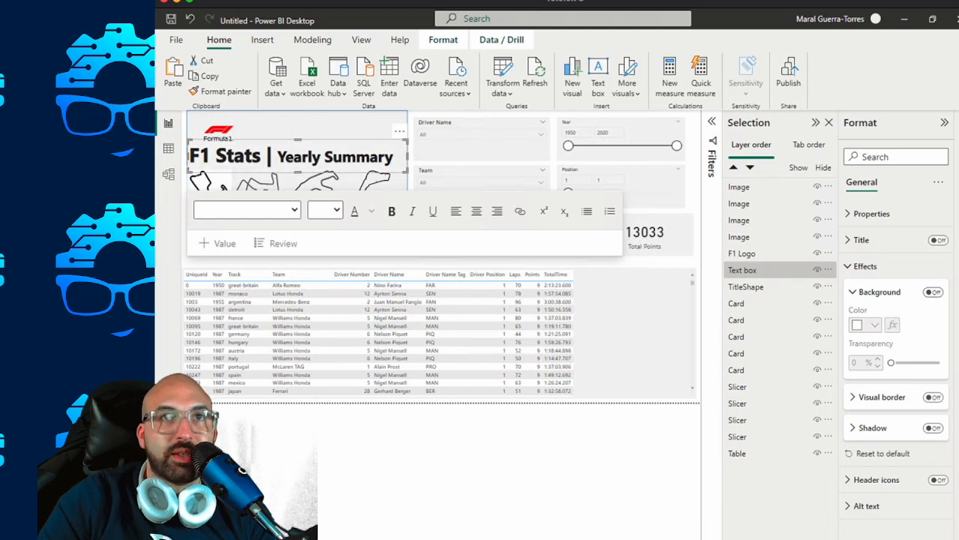
Delete the Silverstone track outline image from the row below the title on the page with the details table.
click(772, 237)
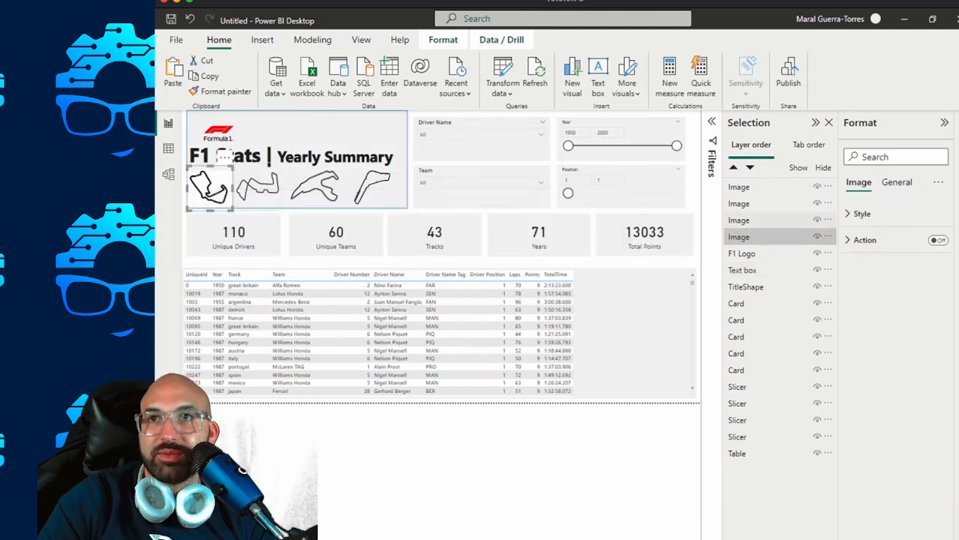
click(898, 182)
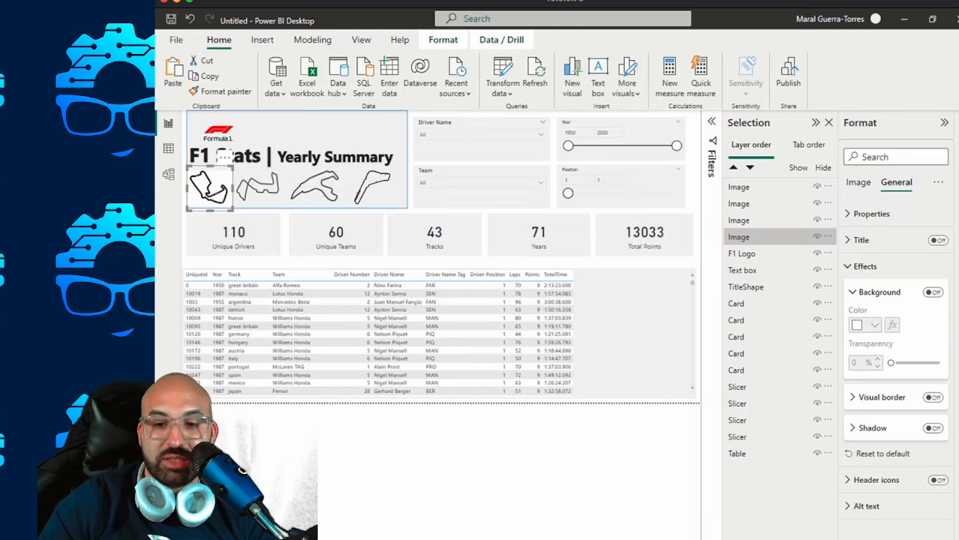
key(Delete)
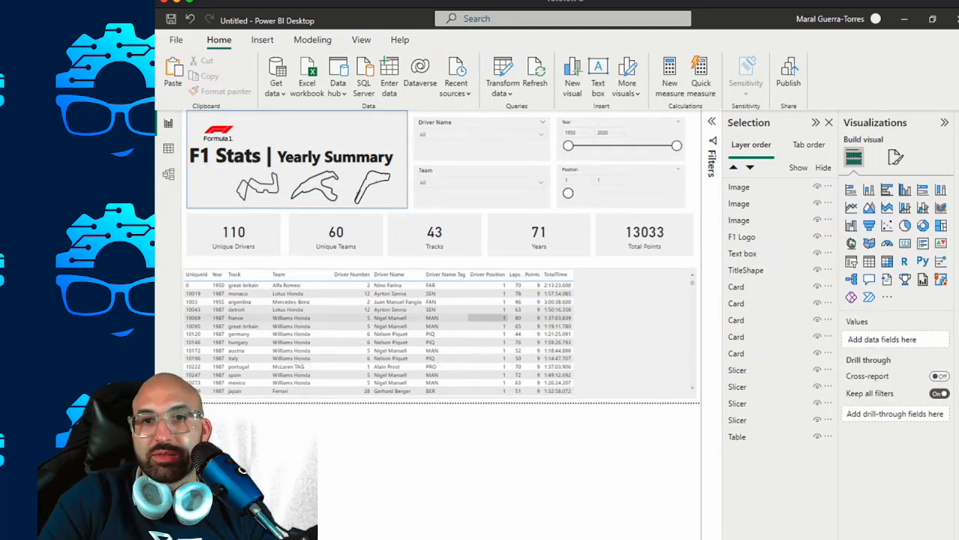
Switch to the browser and open the transparent Hockenheimring outline from the F1 Track Outline PNG image results.
key(alt+Tab)
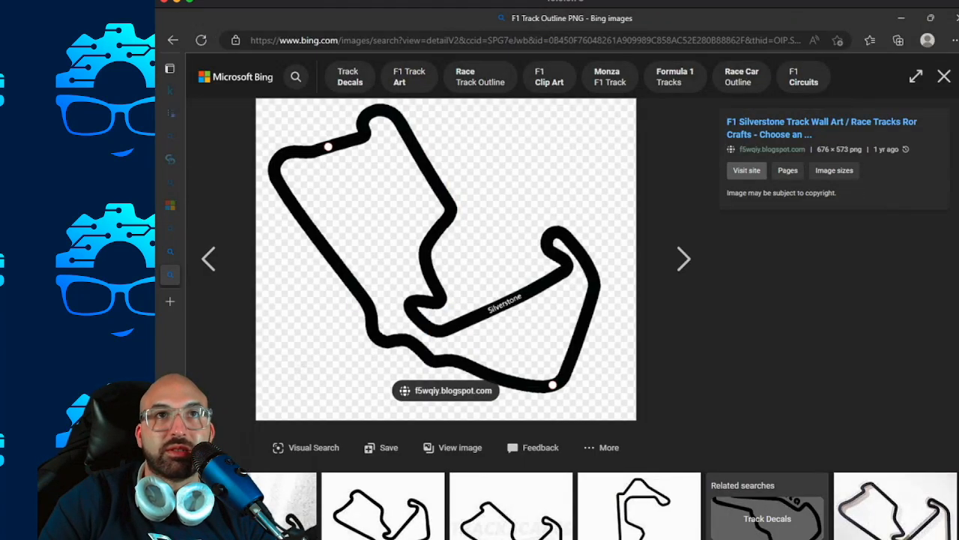
click(174, 41)
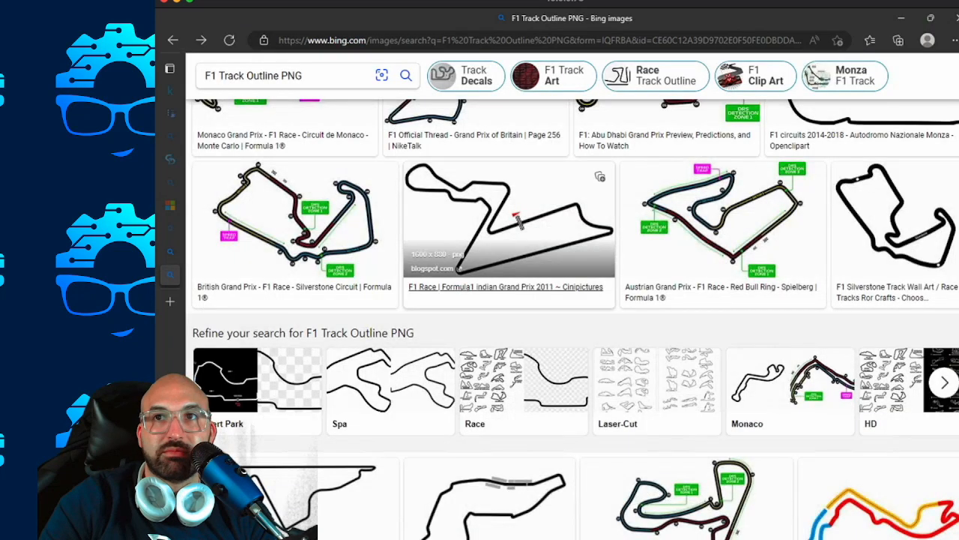
scroll(724, 315, up, 2)
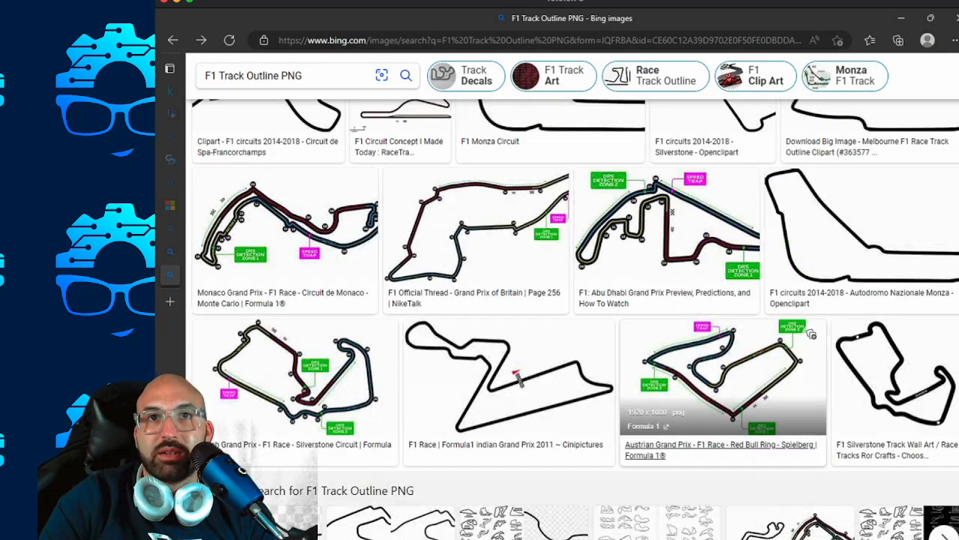
scroll(723, 374, up, 3)
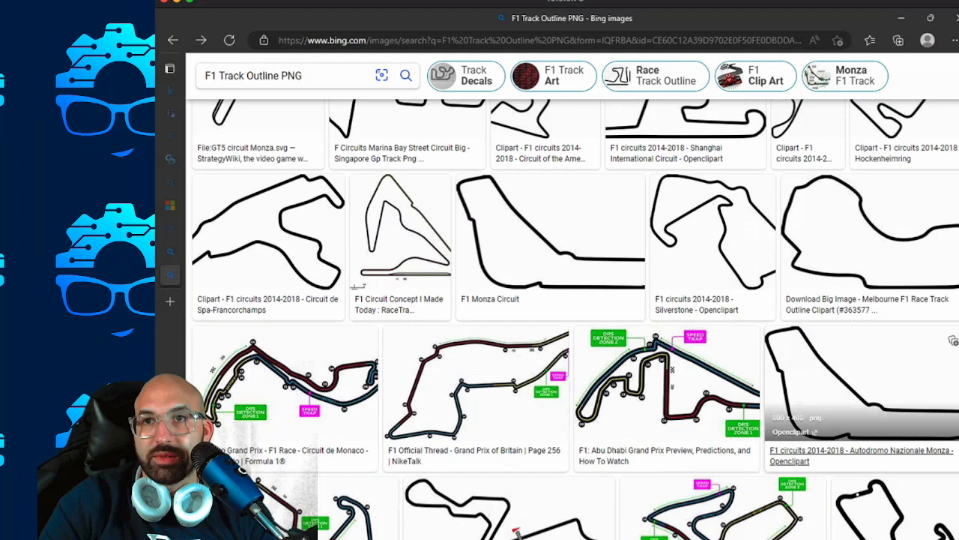
scroll(952, 197, up, 2)
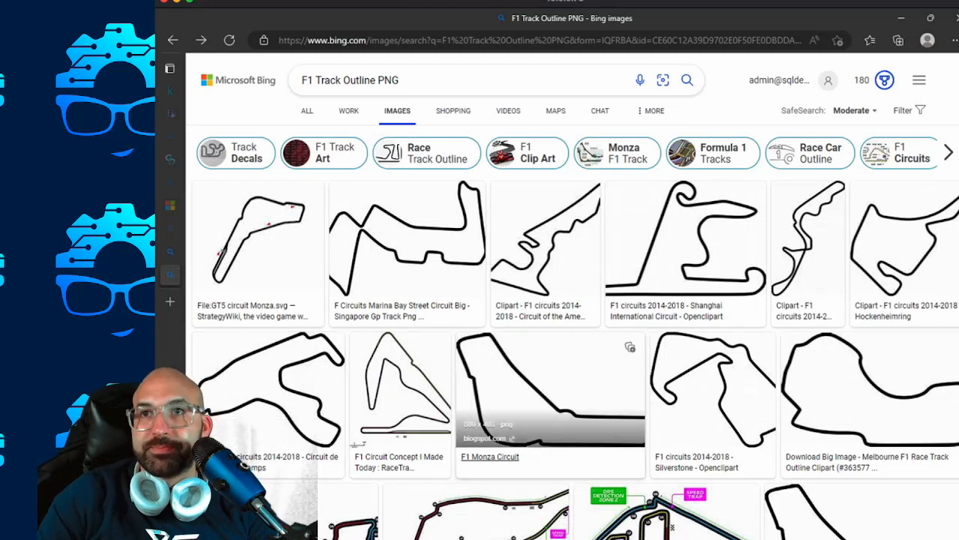
scroll(806, 390, down, 4)
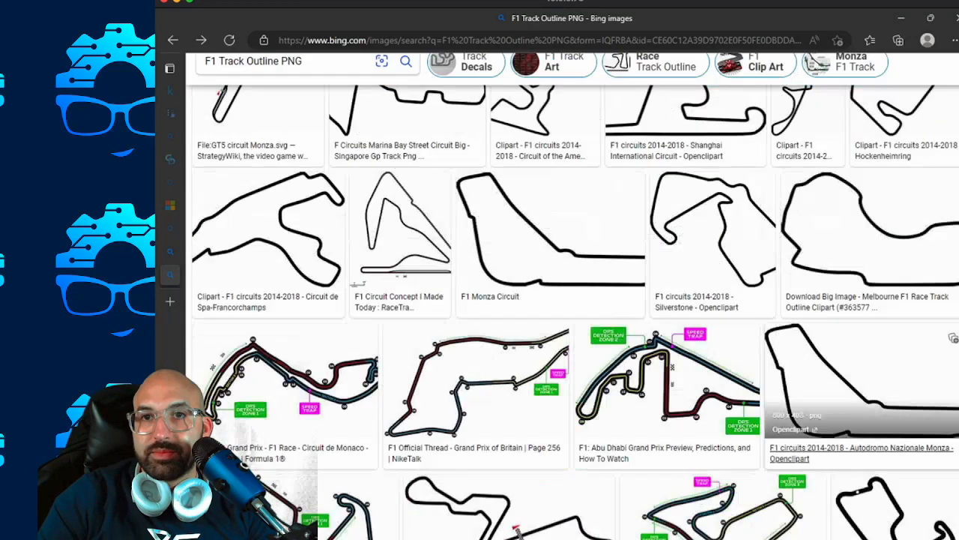
scroll(712, 390, down, 1)
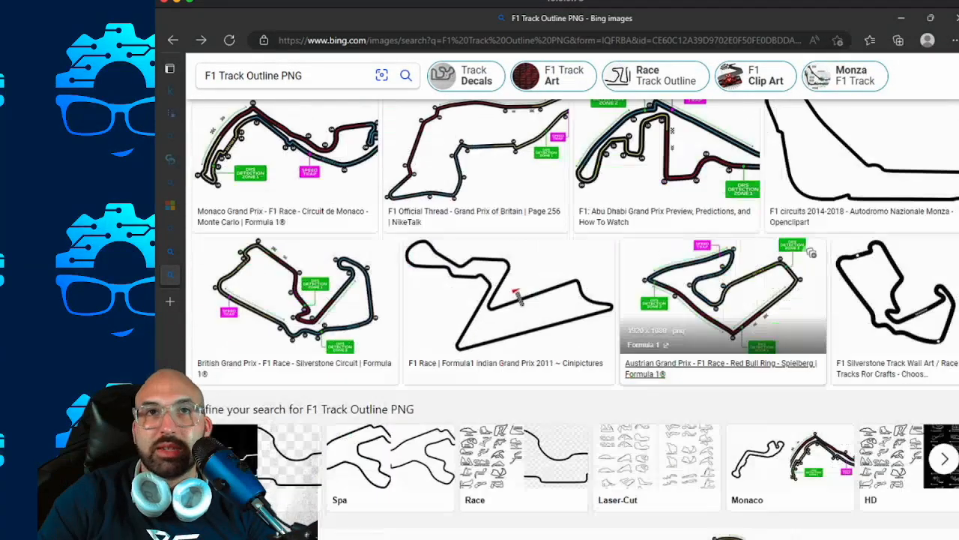
scroll(712, 390, up, 5)
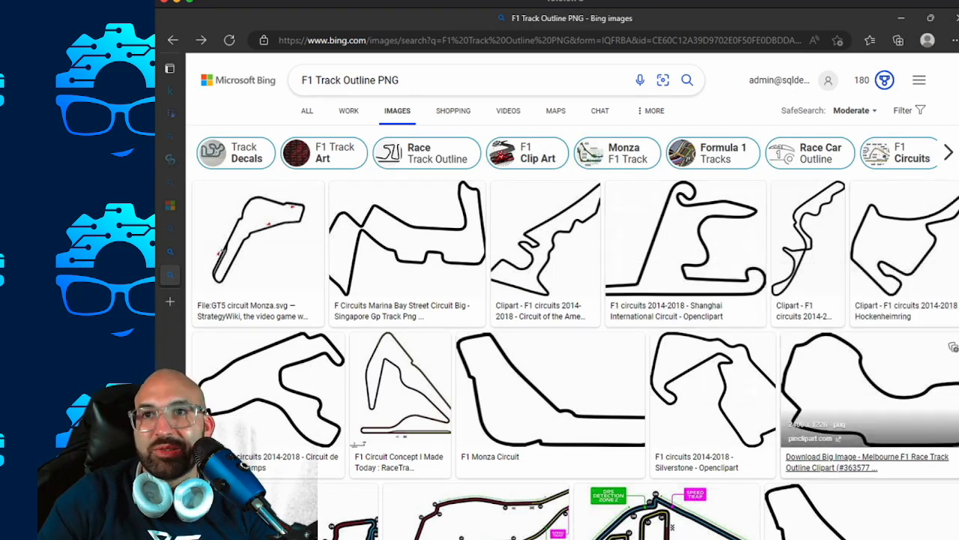
click(910, 244)
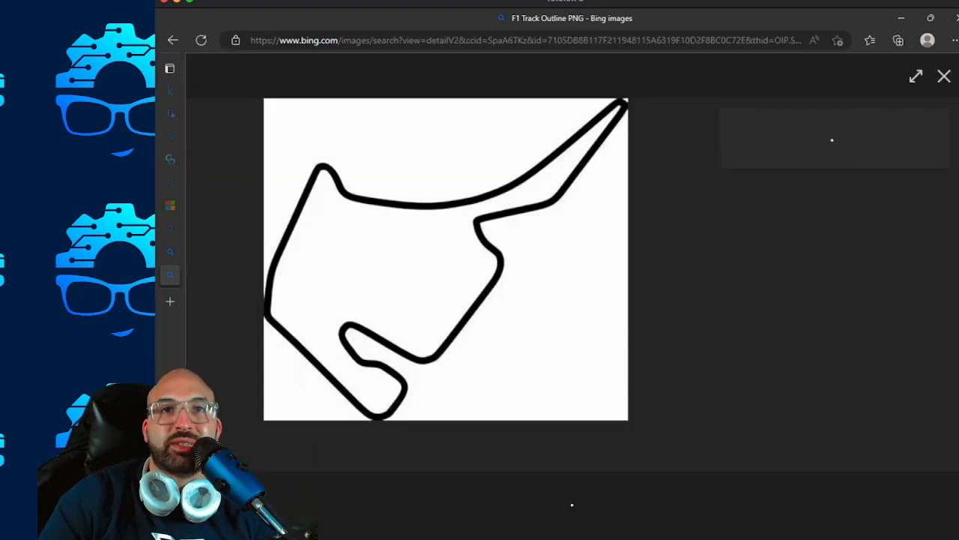
Save the Hockenheimring image to the Downloads folder as a PNG named HockenheimOutline.
right_click(505, 258)
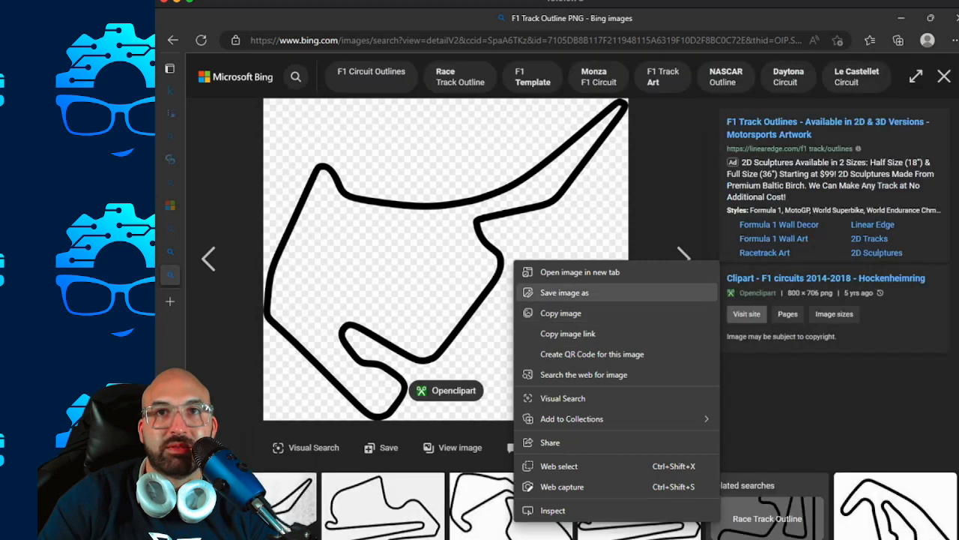
click(569, 312)
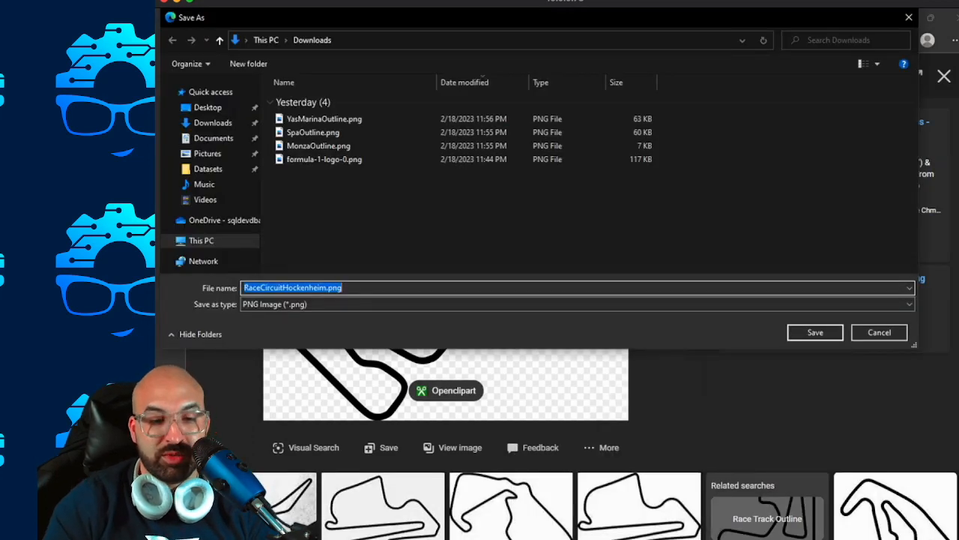
text(Hokenheim)
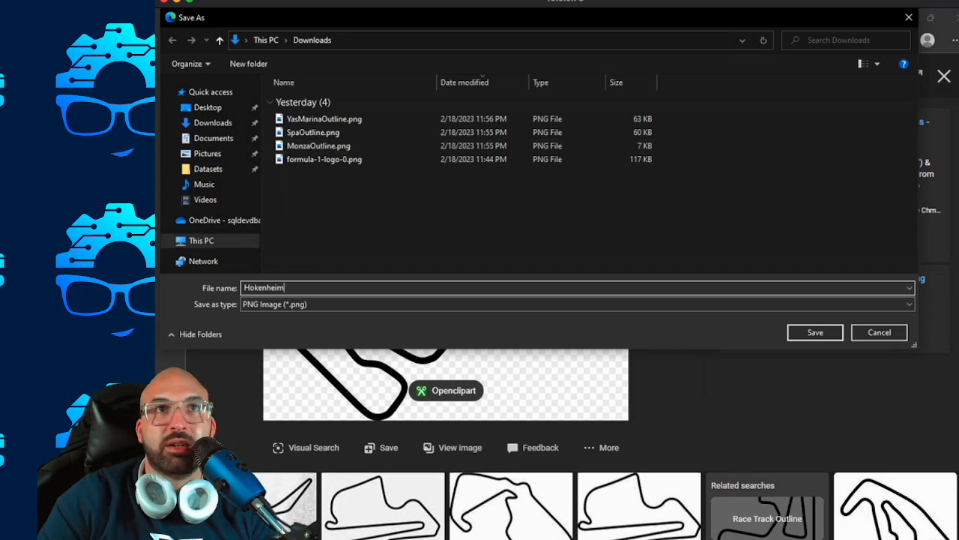
drag(323, 17, 356, 204)
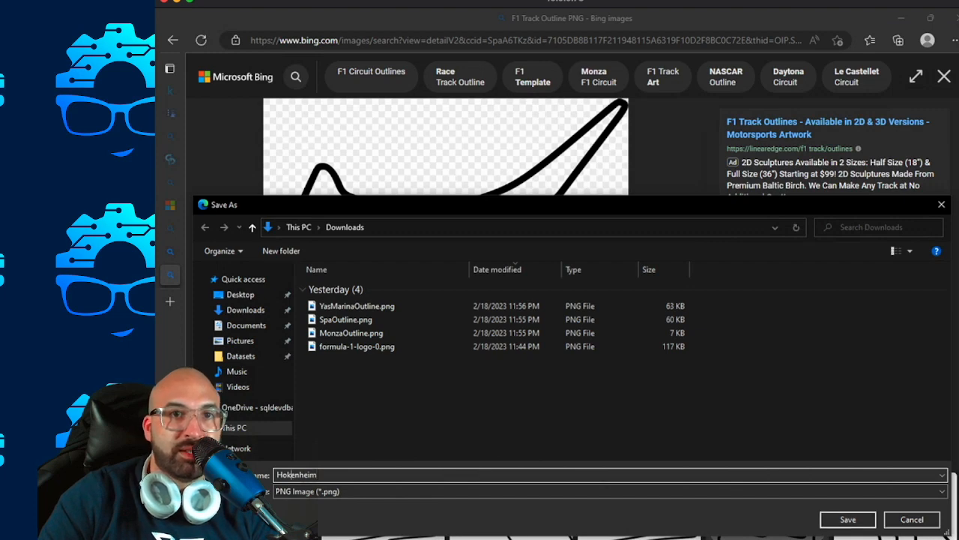
text(c)
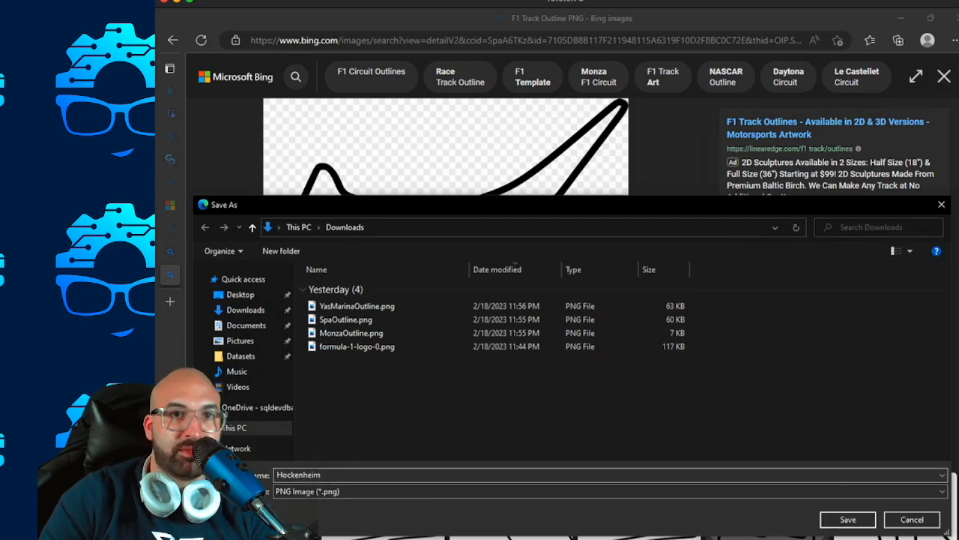
click(324, 474)
key(Right)
text(Outline)
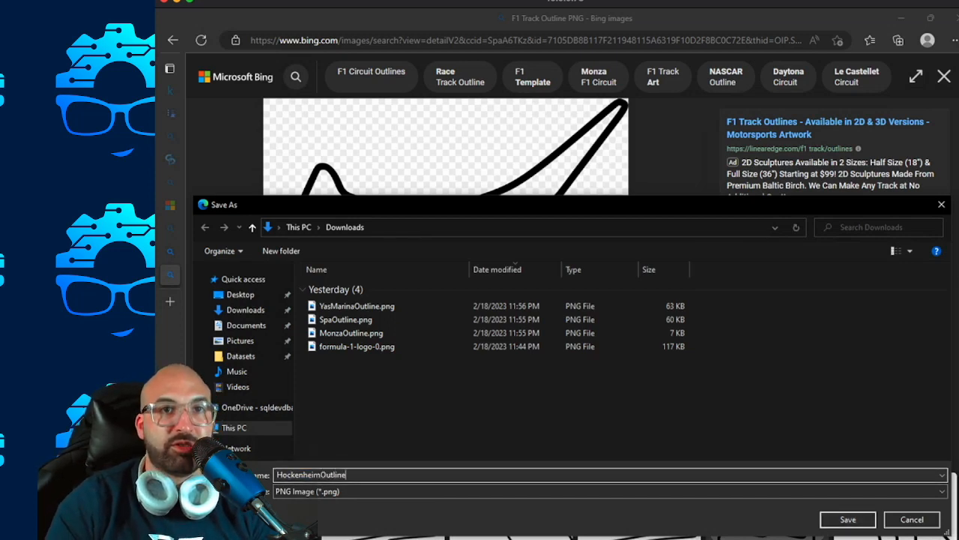
key(Return)
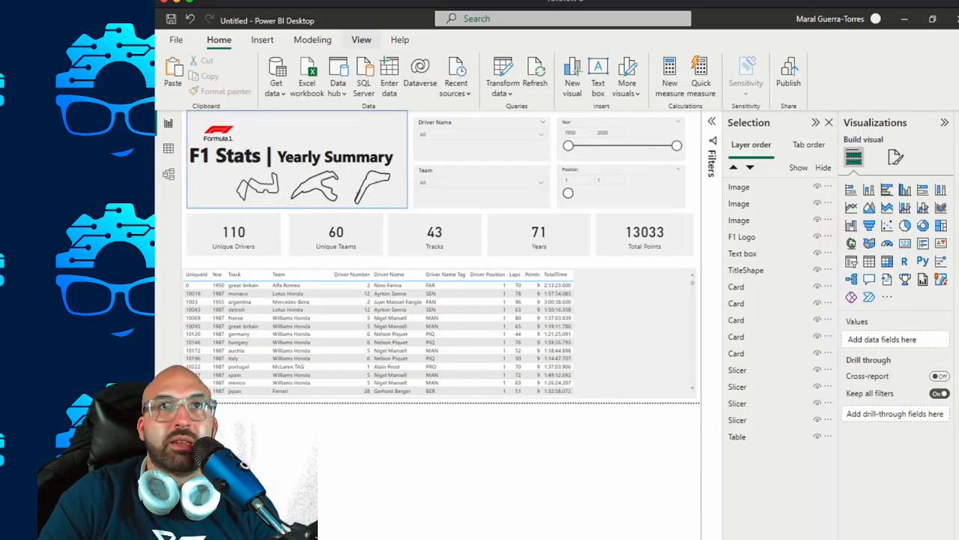
Switch back to Power BI Desktop, insert HockenheimOutline.png, and shrink it to fit before the other track outlines below the title.
click(263, 40)
click(654, 71)
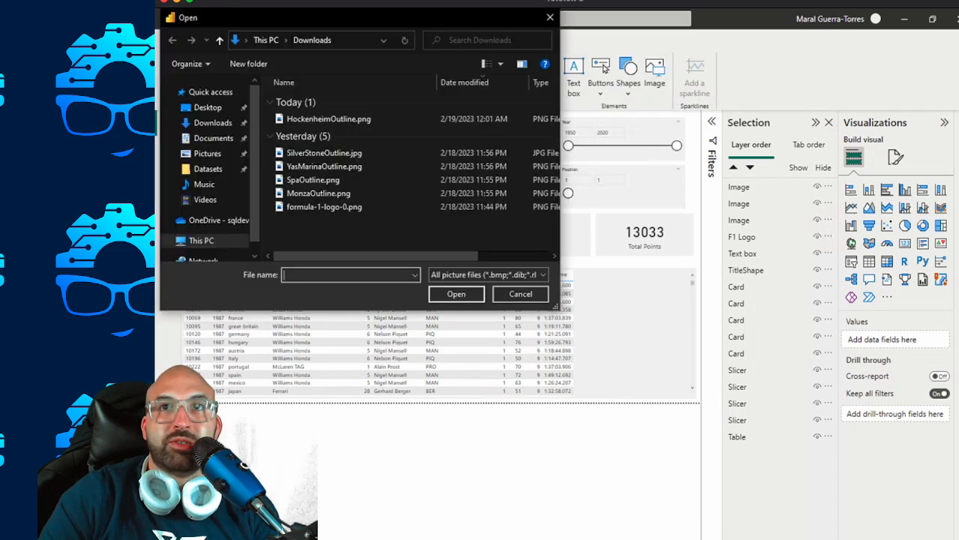
double_click(328, 119)
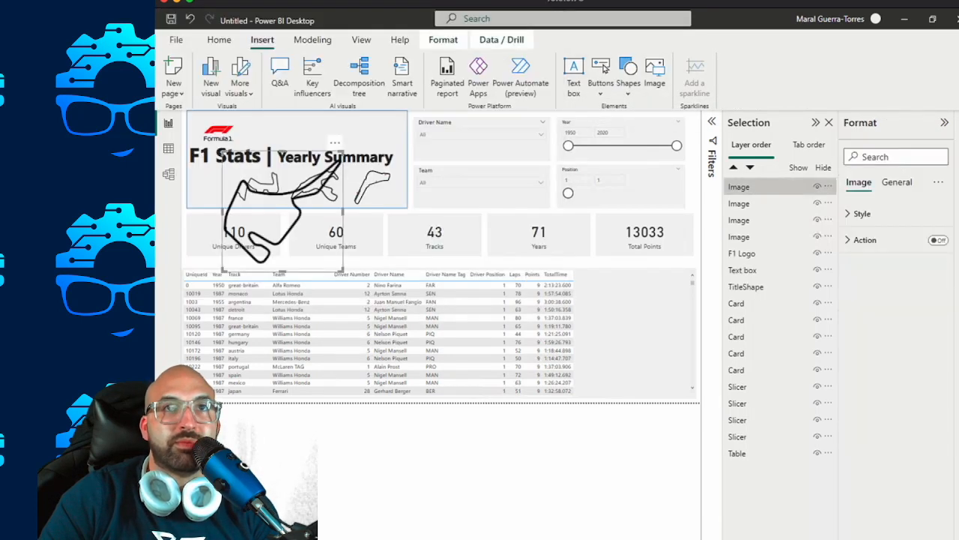
mouse_move(223, 153)
mouse_down()
mouse_move(298, 224)
mouse_move(212, 189)
mouse_move(234, 164)
mouse_up()
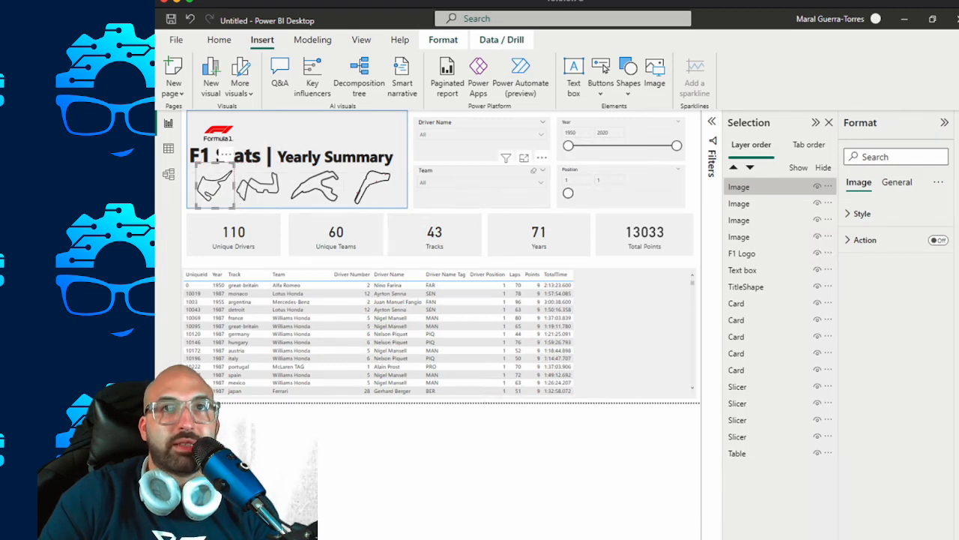
Delete the Silverstone track outline image from the summary page that holds the line and donut charts.
click(411, 188)
click(219, 185)
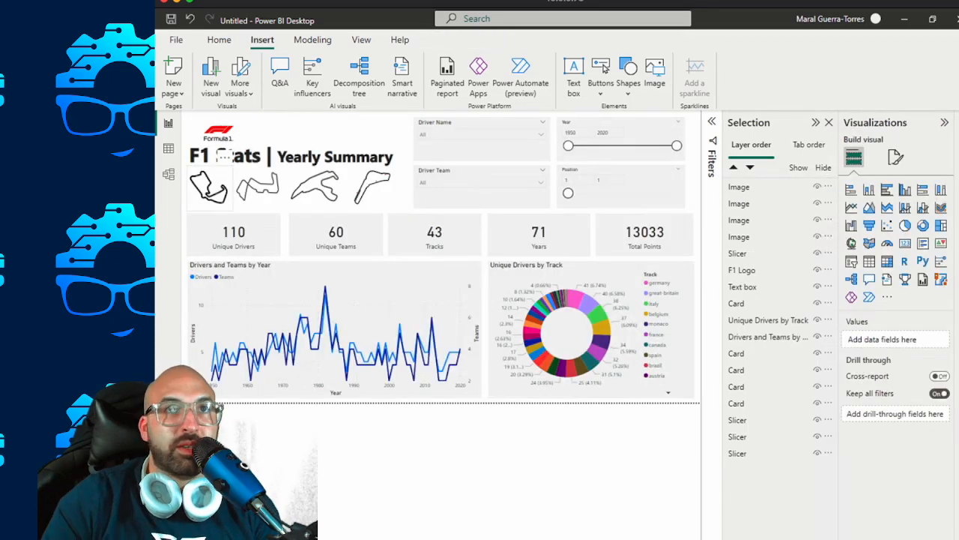
key(Delete)
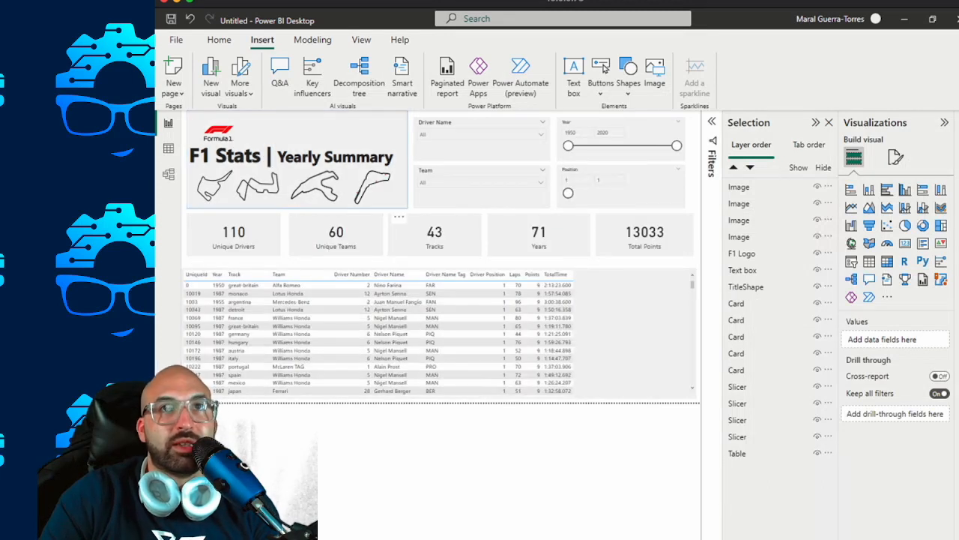
Copy the title background rectangle from the details page and paste it onto the summary page around the title.
click(323, 131)
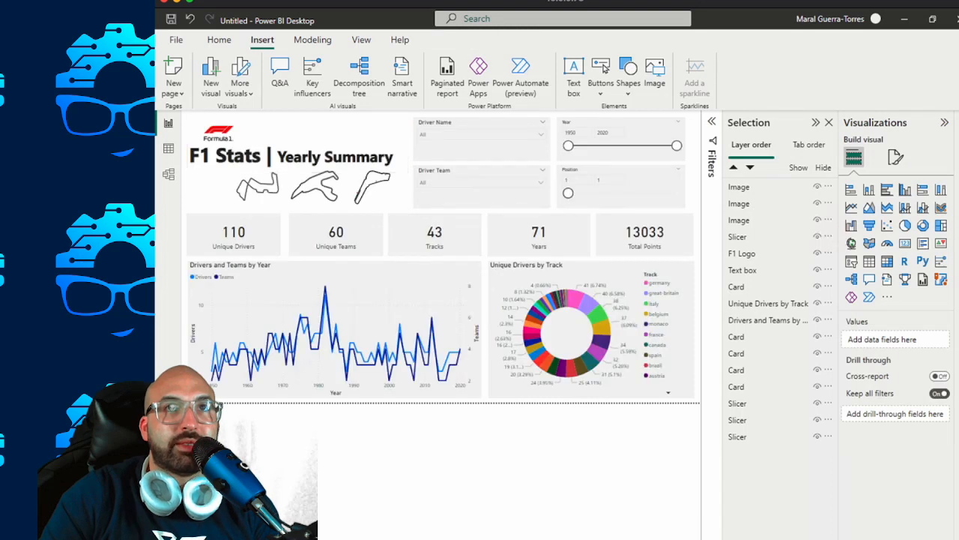
key(ctrl+v)
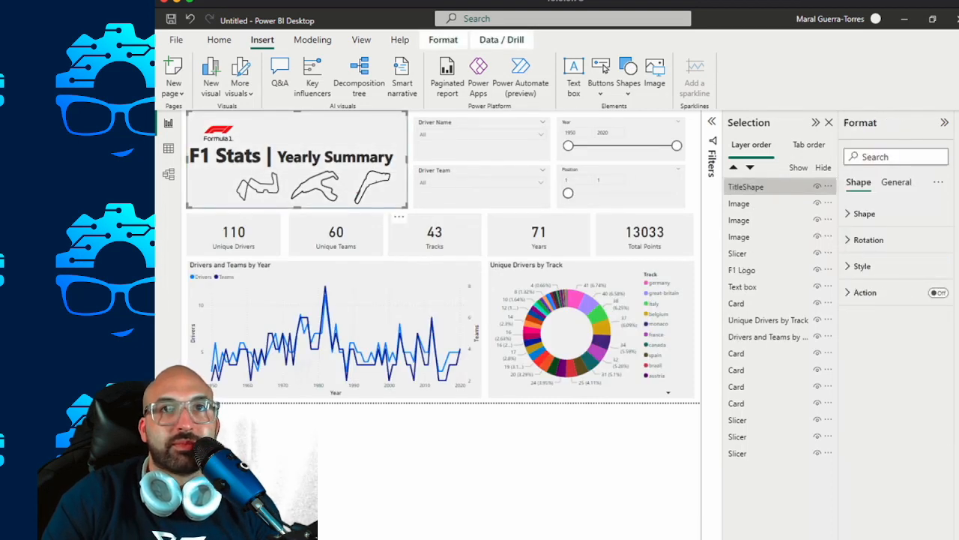
click(420, 450)
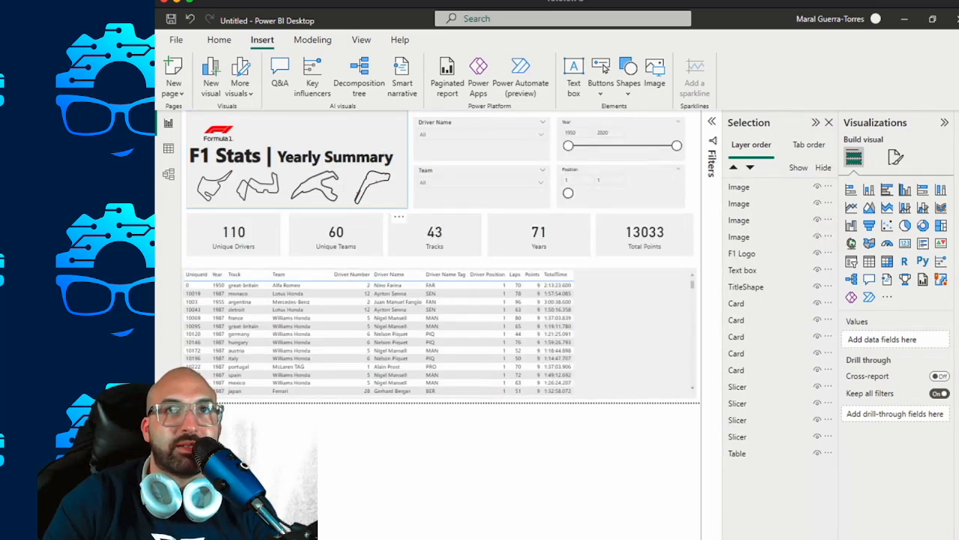
Turn off the border of the title background rectangle on the details page that holds the table.
click(330, 133)
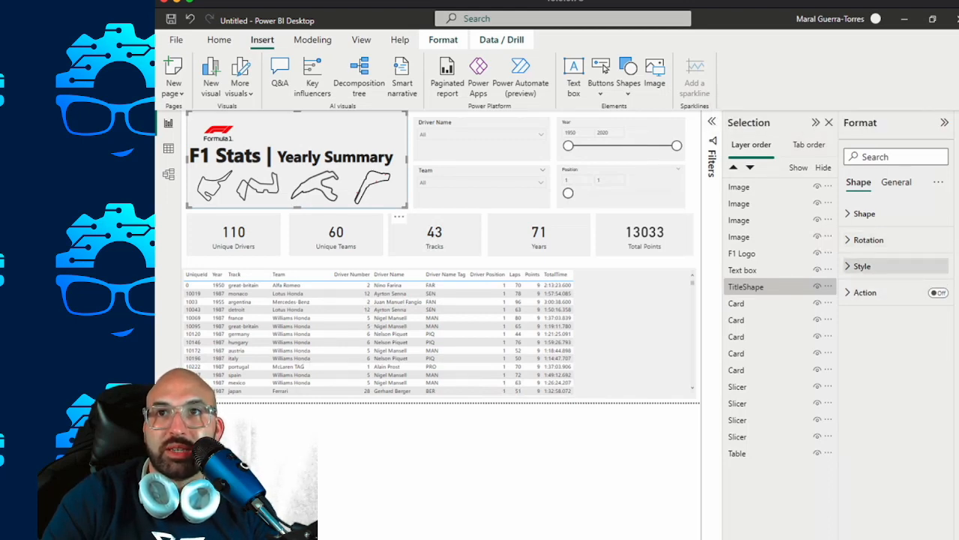
click(896, 182)
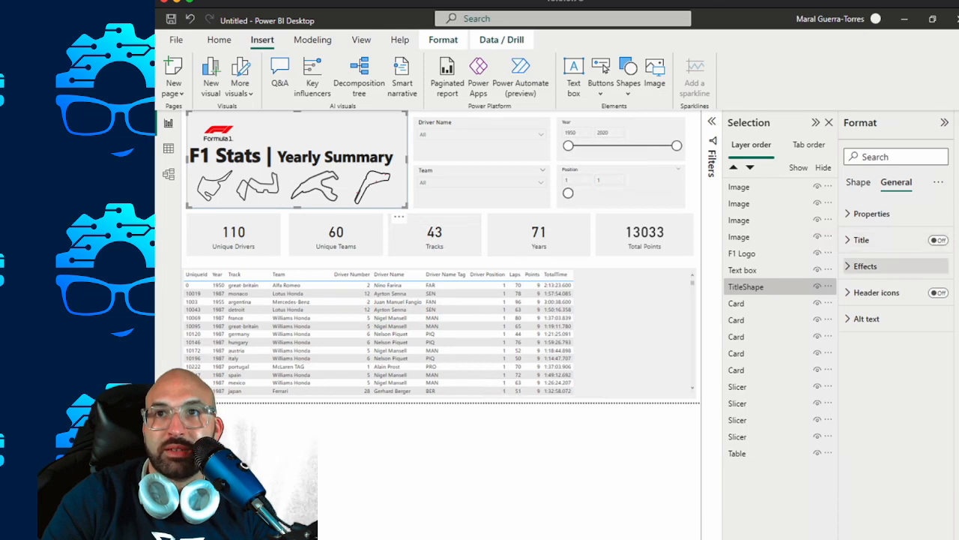
click(865, 266)
click(878, 292)
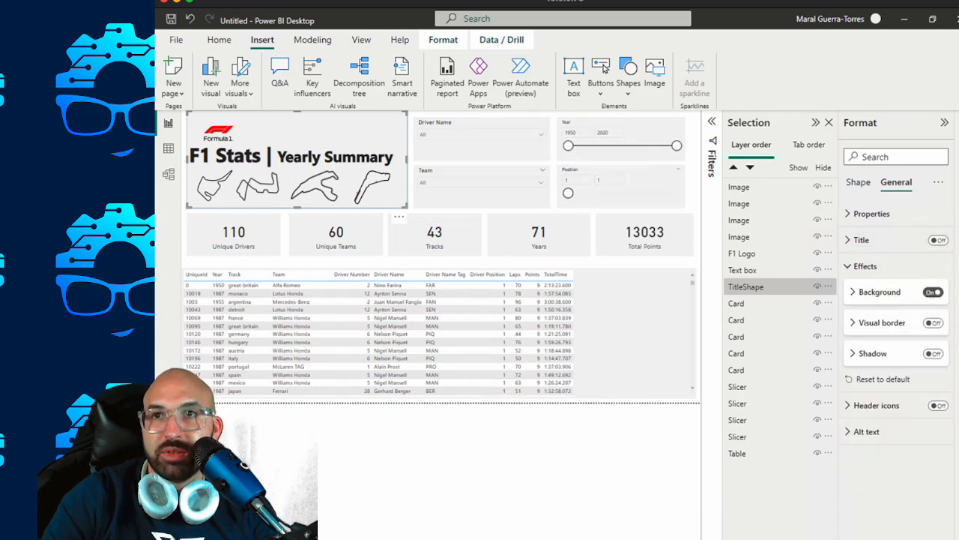
click(865, 266)
click(859, 182)
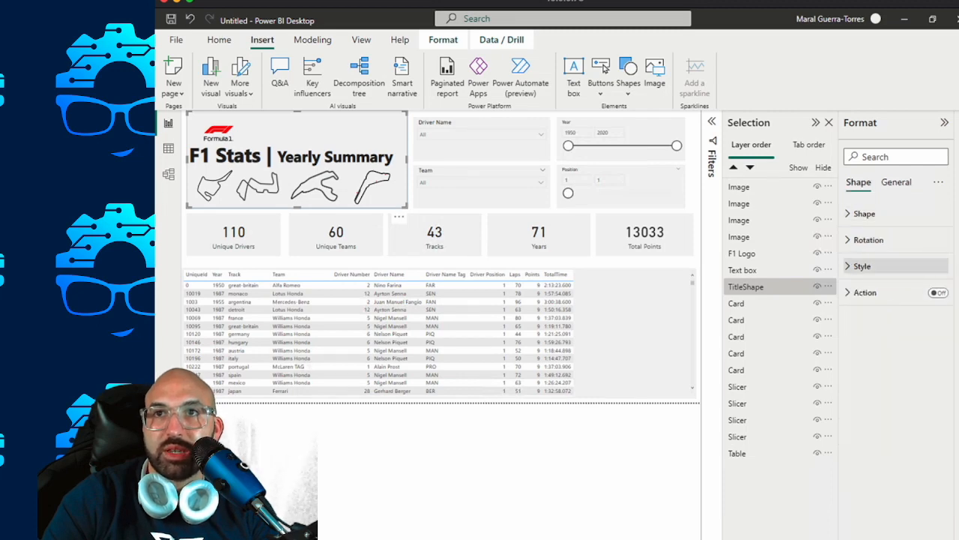
click(864, 214)
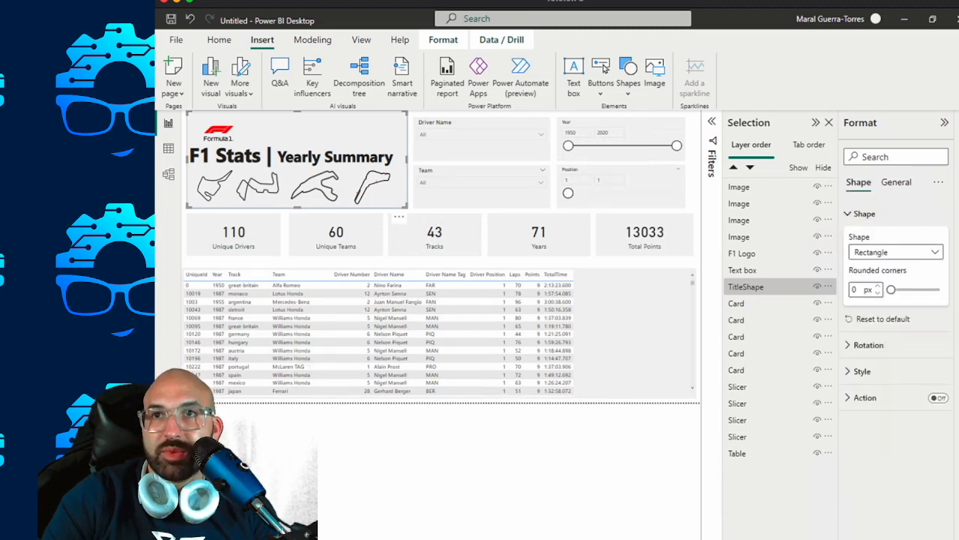
click(864, 214)
click(862, 266)
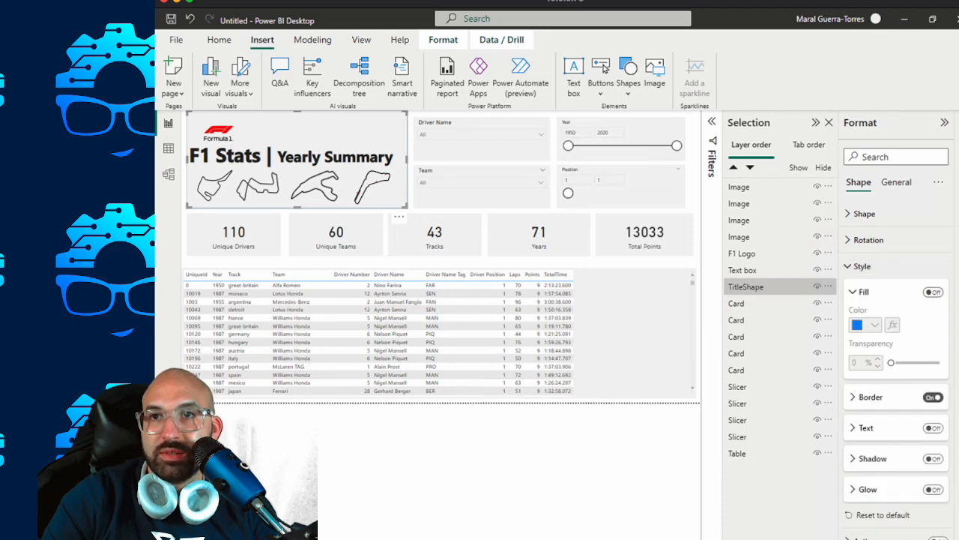
click(870, 396)
click(934, 397)
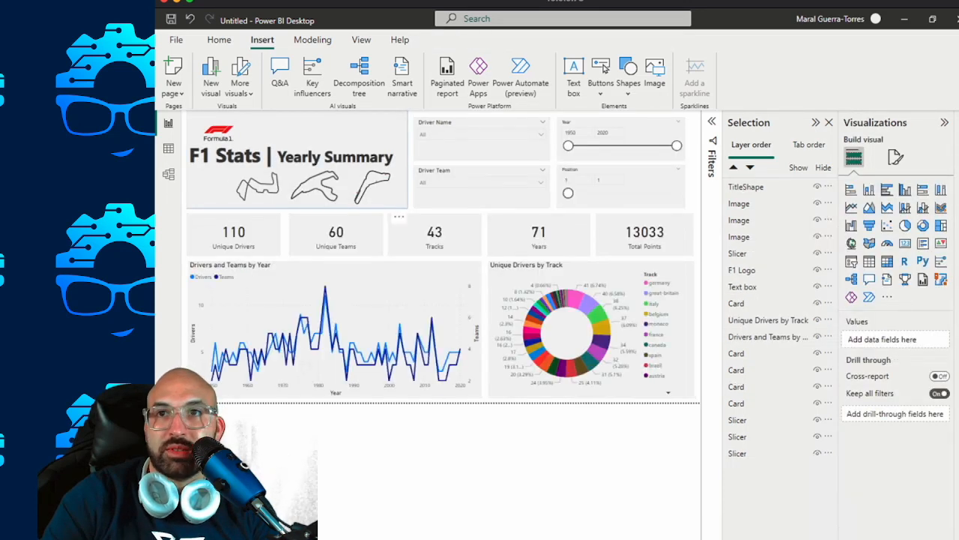
Turn off the border of the title background rectangle on the summary page with the line and donut charts.
click(865, 213)
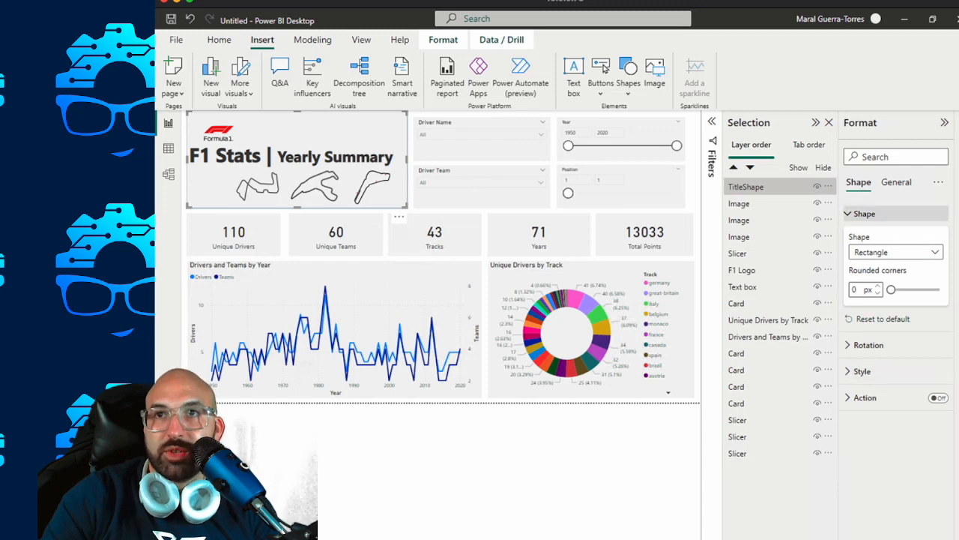
click(865, 213)
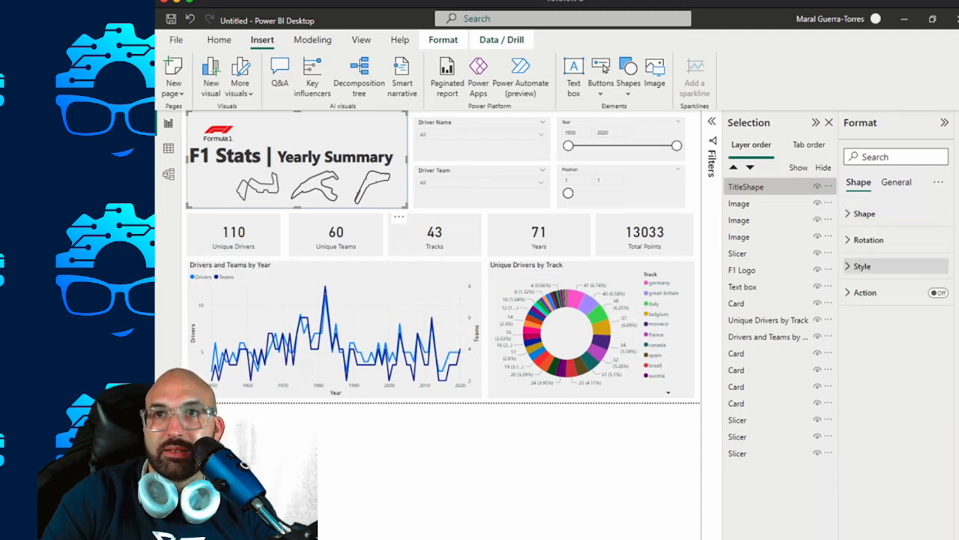
click(862, 266)
click(933, 397)
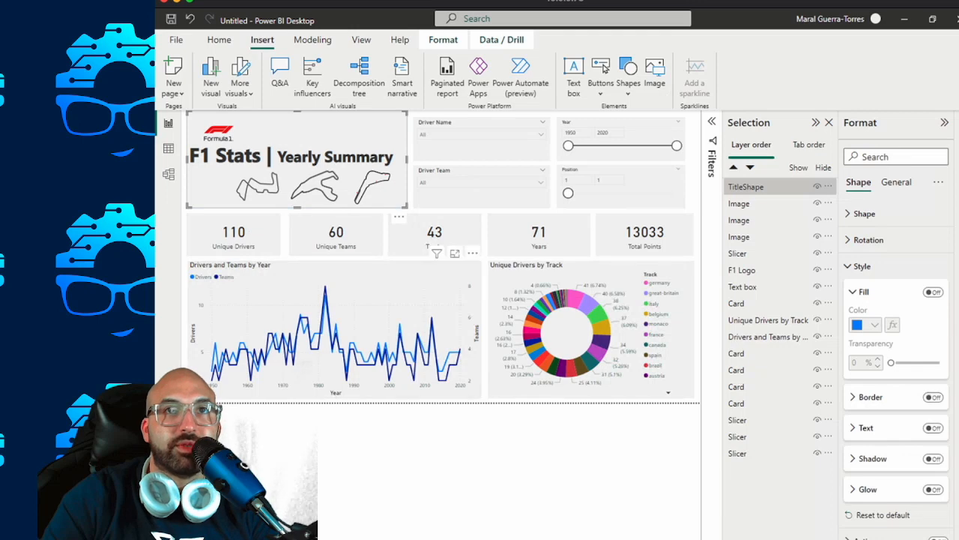
click(480, 453)
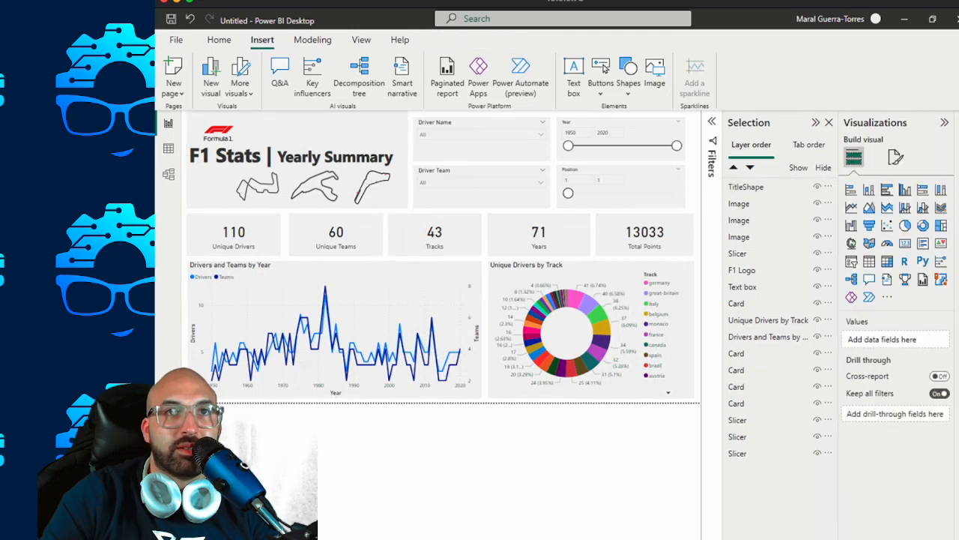
Widen the Unique Drivers card slightly toward the Unique Teams card on the summary page.
click(234, 234)
drag(281, 235, 282, 234)
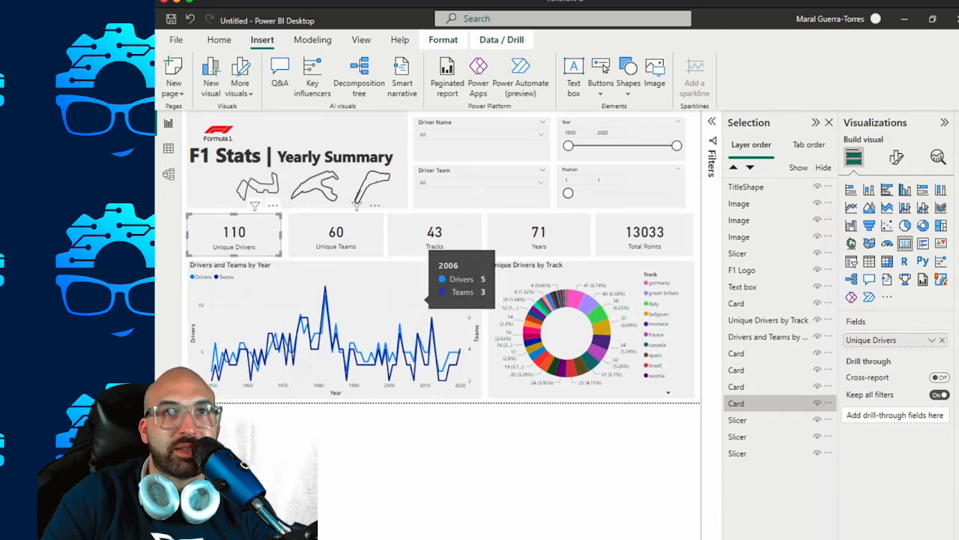
click(336, 234)
drag(290, 234, 289, 234)
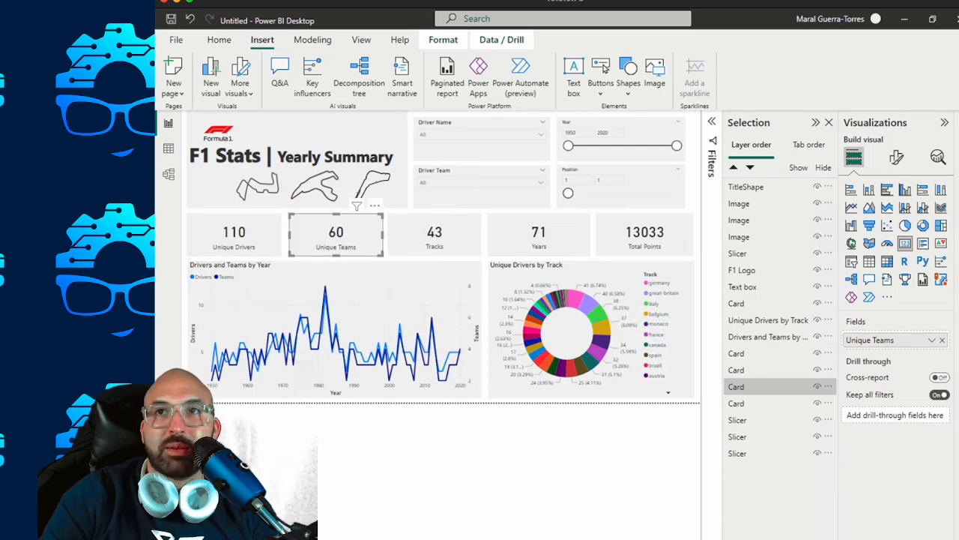
click(540, 458)
Collapse the Visualizations and Selection panes and widen the Unique Teams card slightly toward the Unique Drivers card.
click(944, 122)
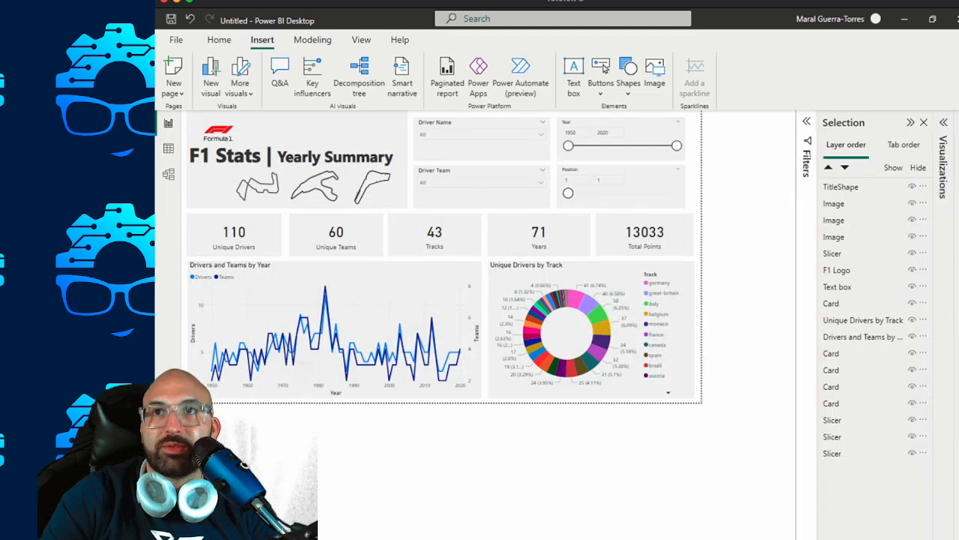
click(910, 122)
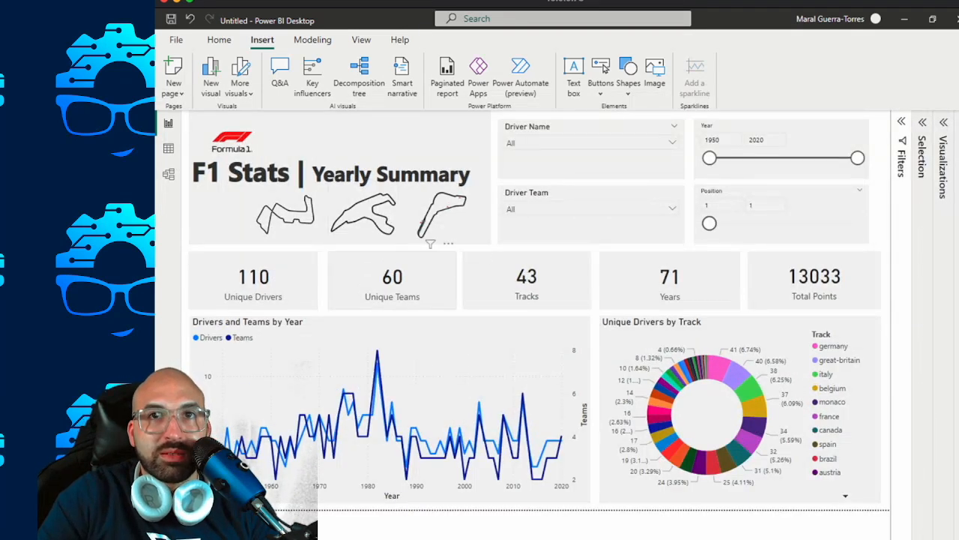
click(431, 247)
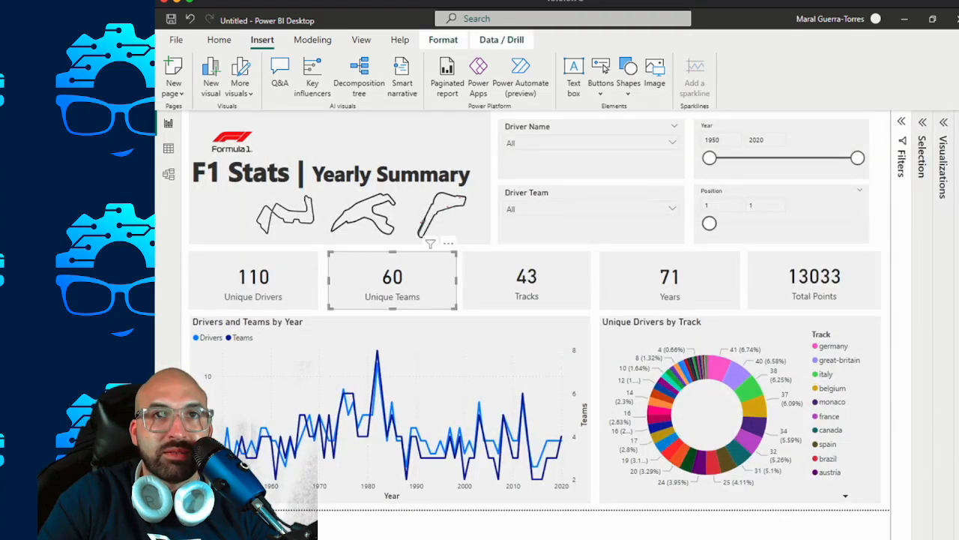
drag(328, 280, 323, 281)
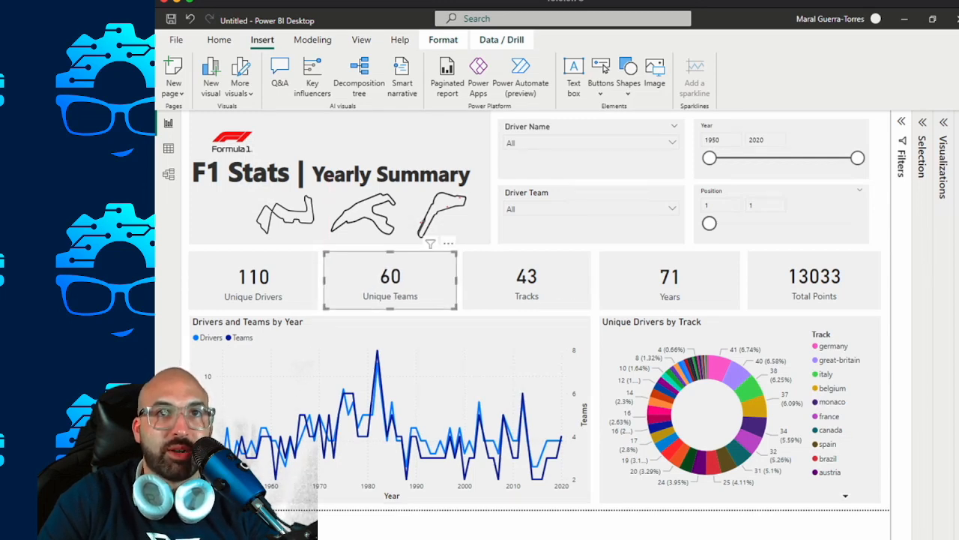
Replace the Unique Drivers and Unique Teams cards on the details page with copies of the resized summary page cards.
ctrl+click(253, 280)
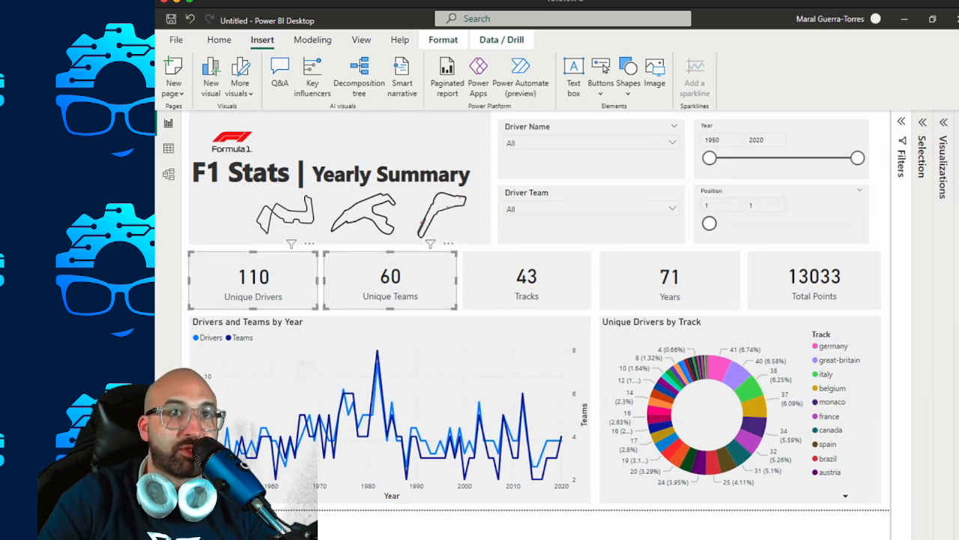
key(ctrl+Page_Down)
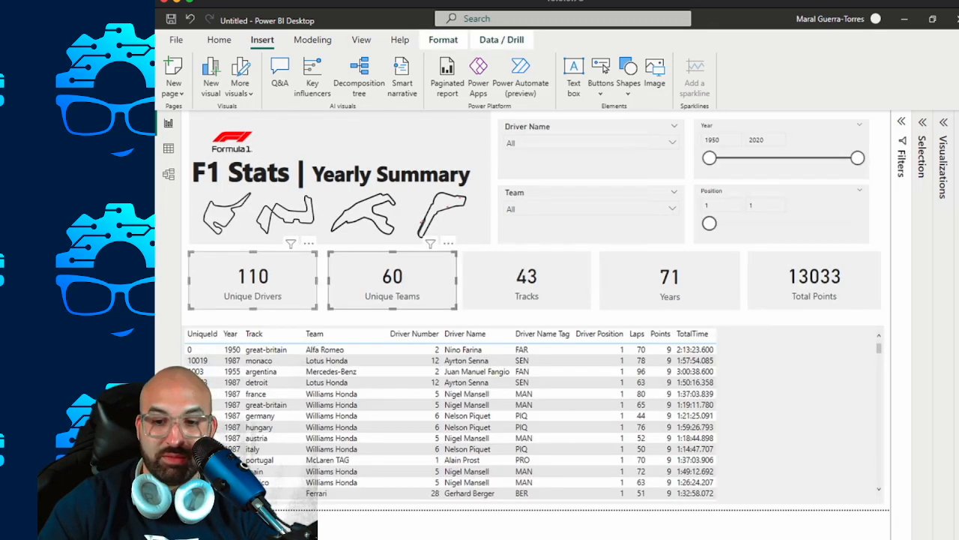
key(Delete)
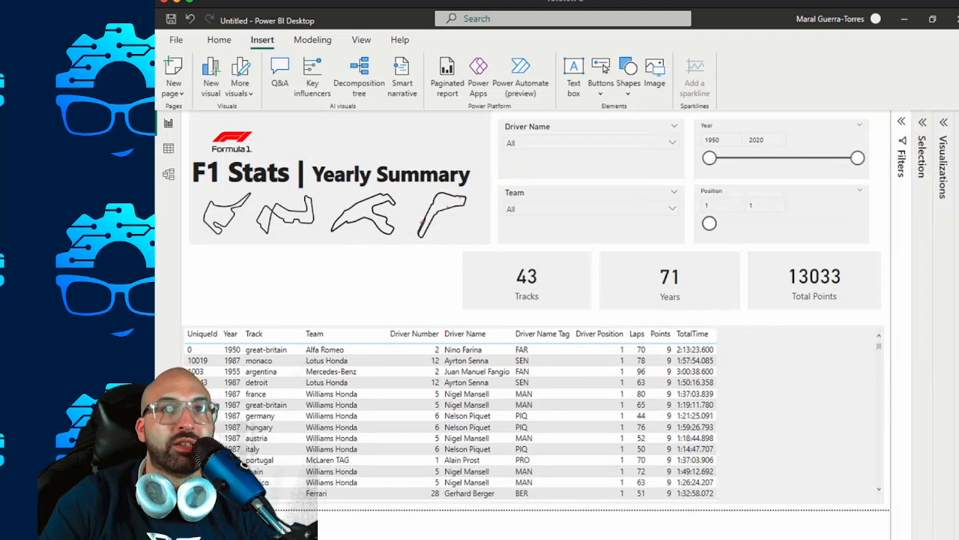
key(ctrl+z)
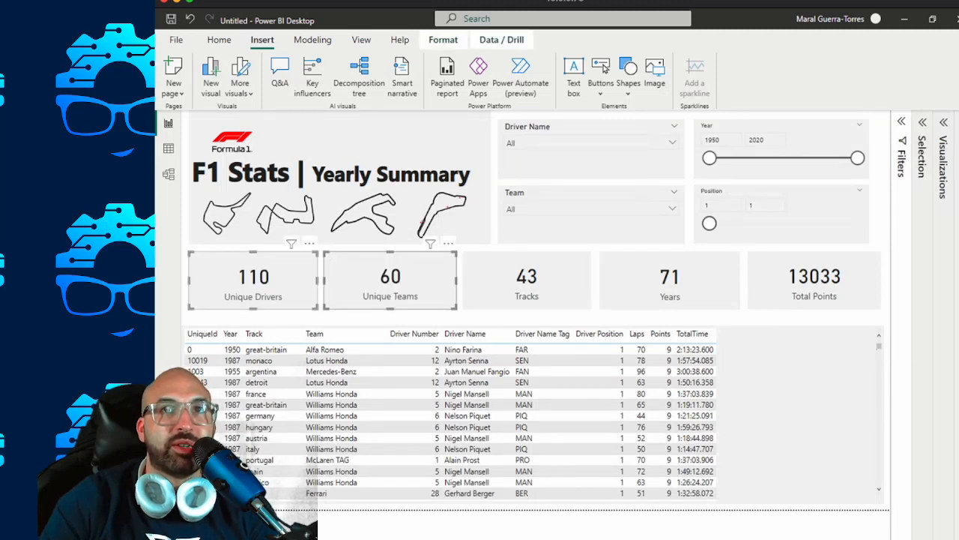
key(Escape)
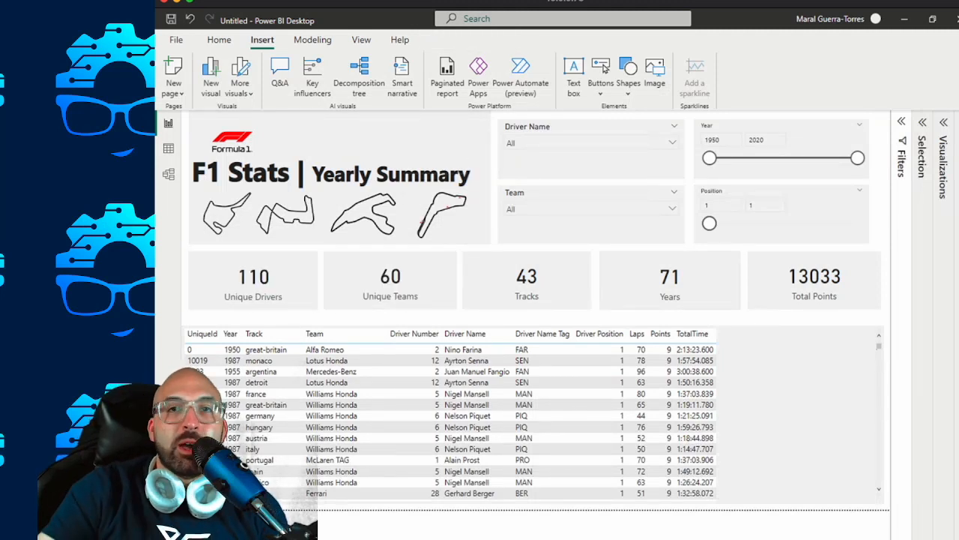
Set the upper limit of the Position slicer on the details page to 99.
click(219, 39)
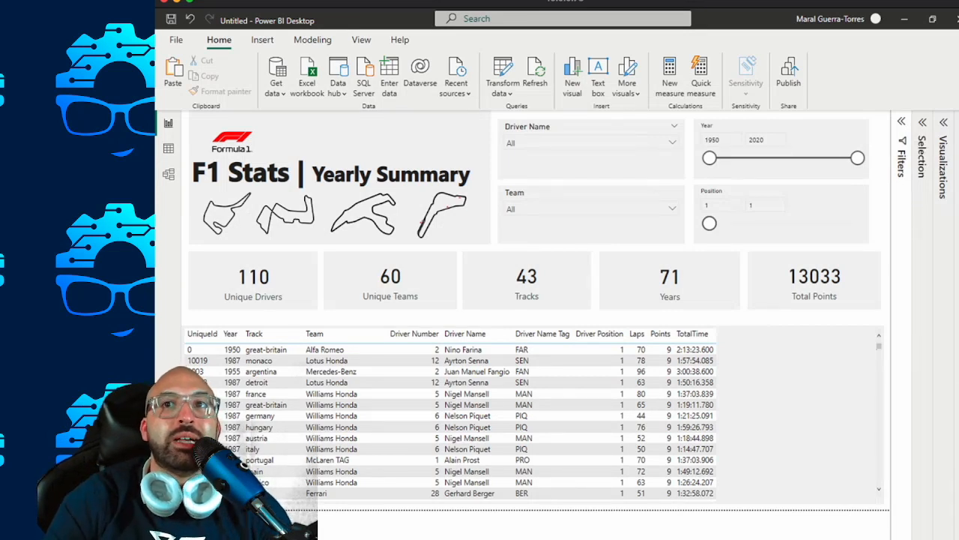
click(765, 206)
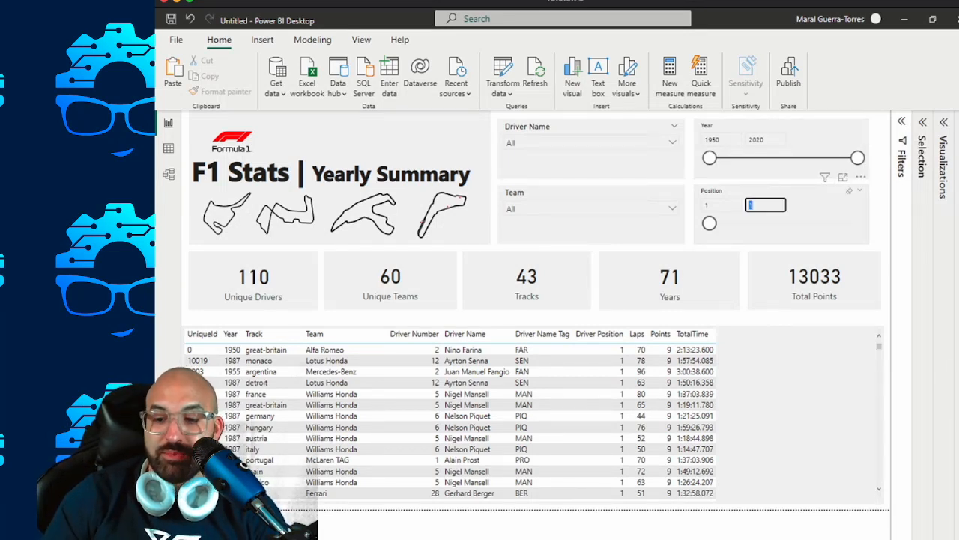
text(99)
key(Return)
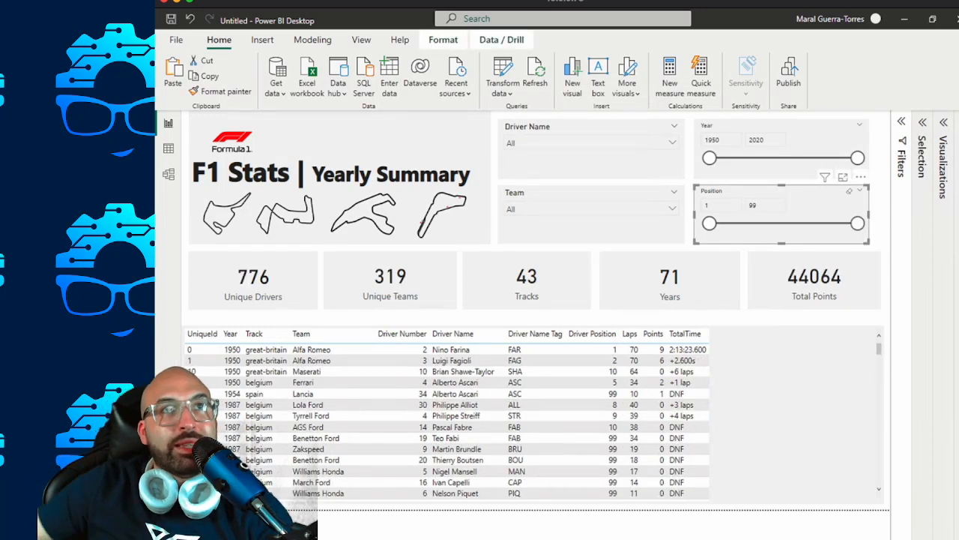
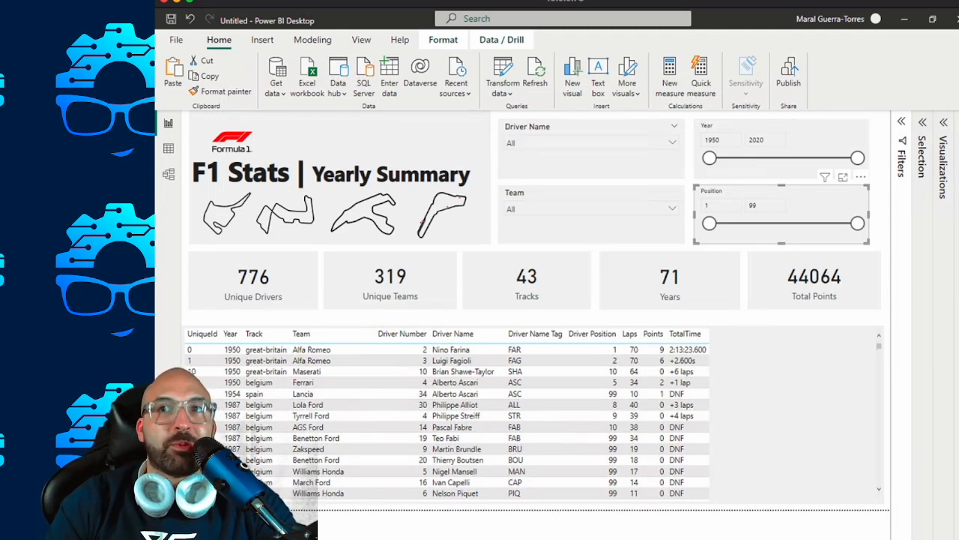
Widen the Position and Year slicers on the details page so their outer edges align with the Total Points card.
drag(869, 214, 882, 214)
click(844, 136)
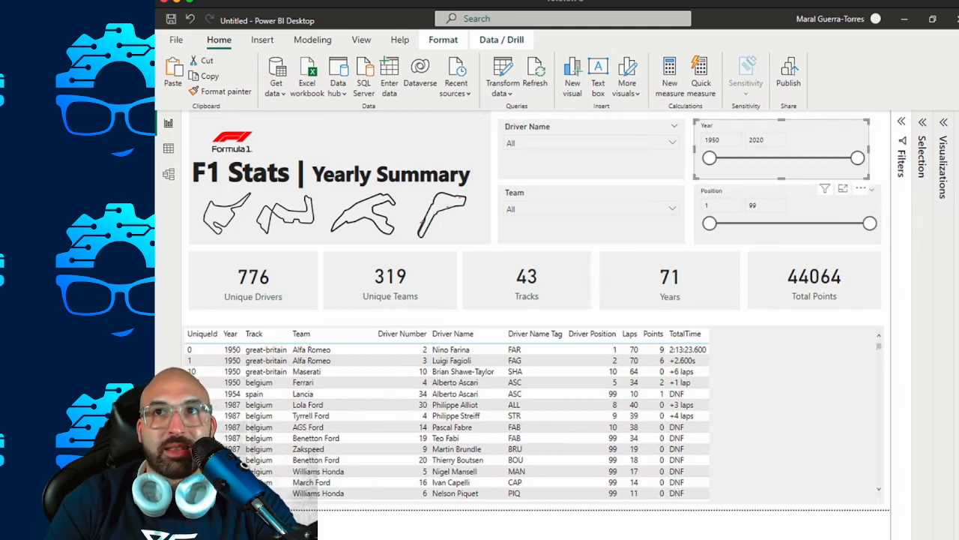
drag(870, 149, 882, 149)
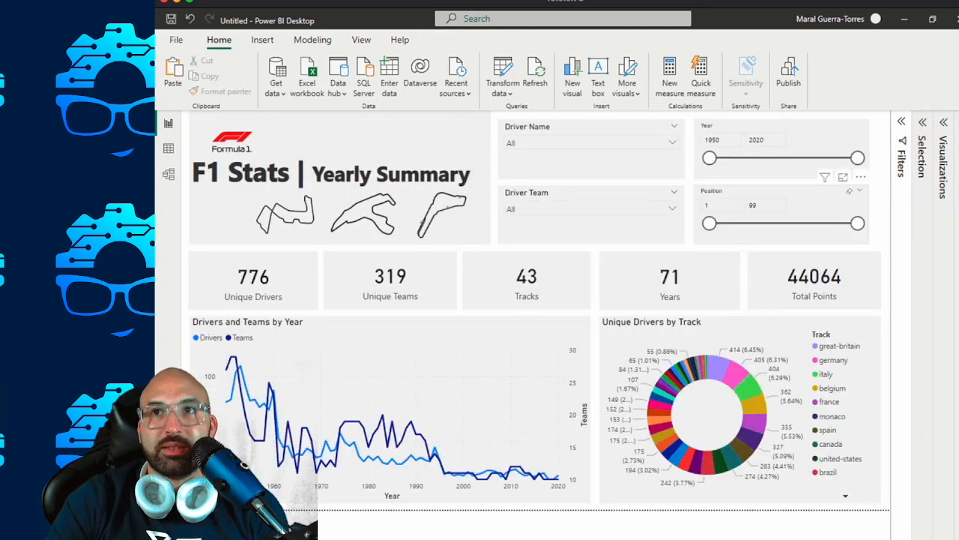
Widen the Position and Year slicers on the summary page to line up with the outer edge of the Total Points card.
click(829, 201)
drag(870, 214, 882, 214)
click(827, 136)
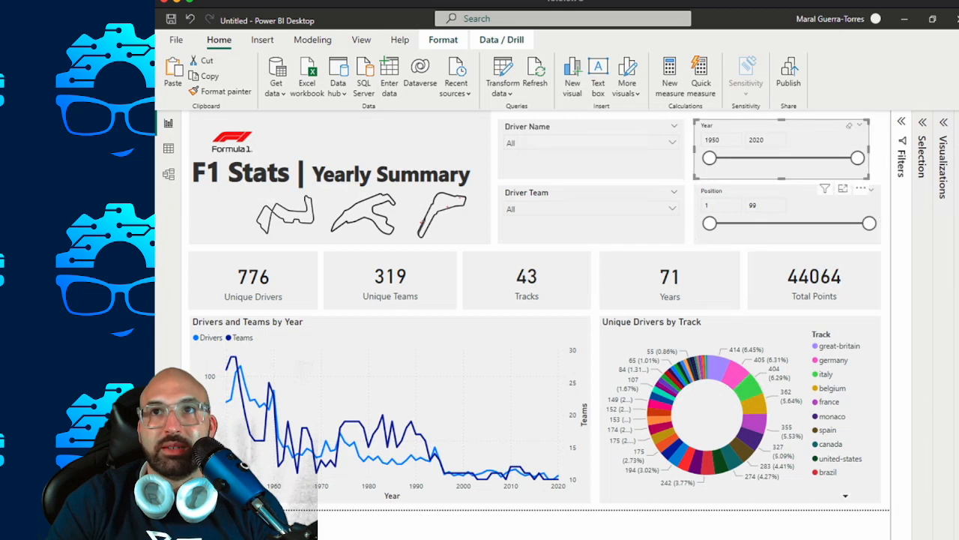
drag(870, 149, 882, 149)
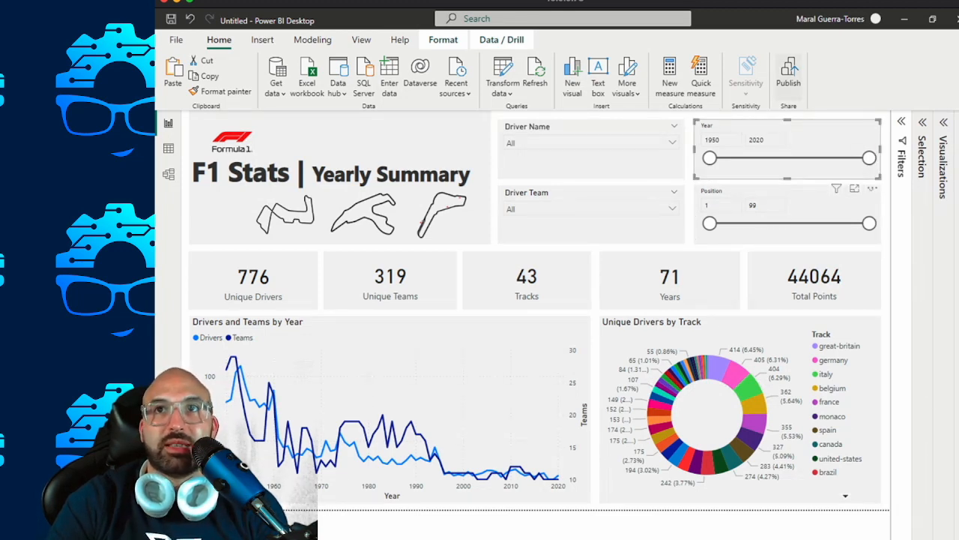
Start publishing the report and save it in Downloads as "F1 Stats - Yearly Summary".
click(788, 76)
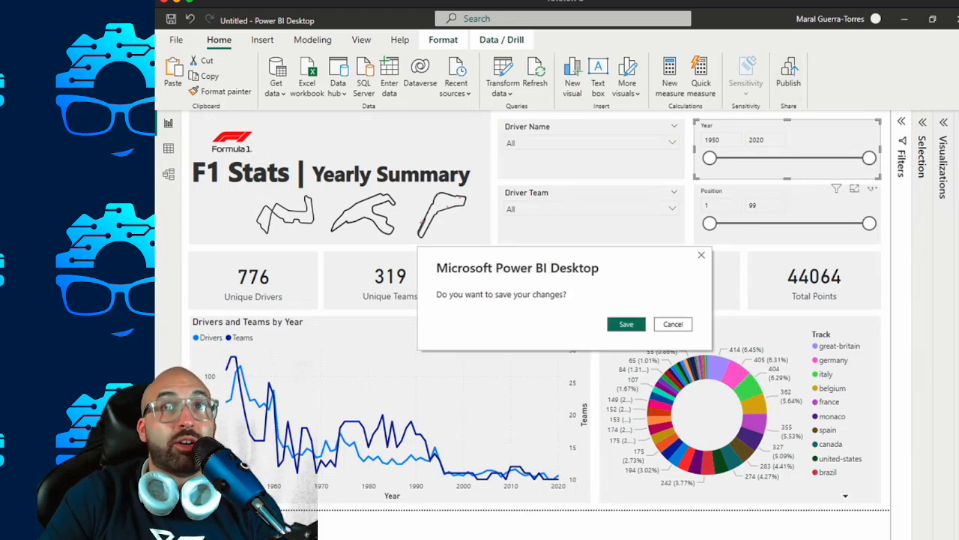
key(Return)
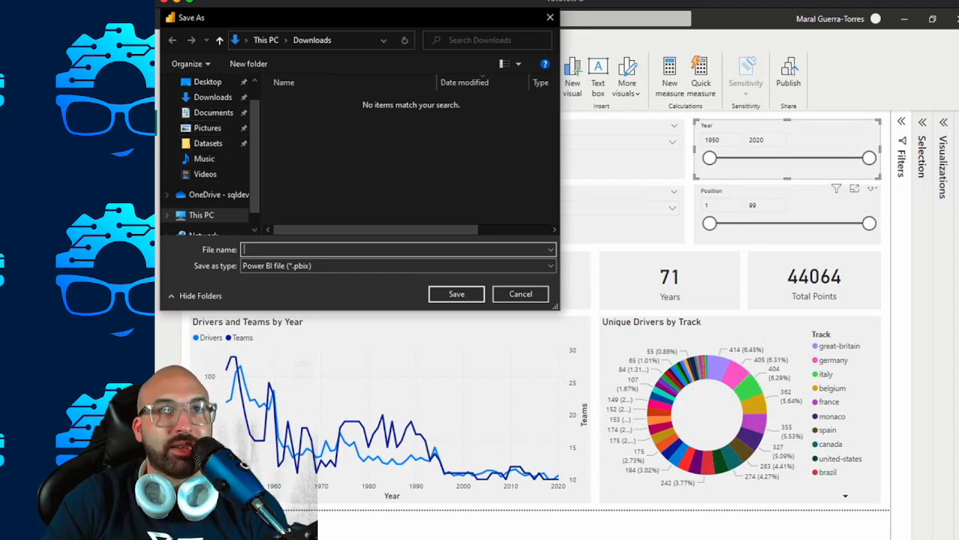
text(F1)
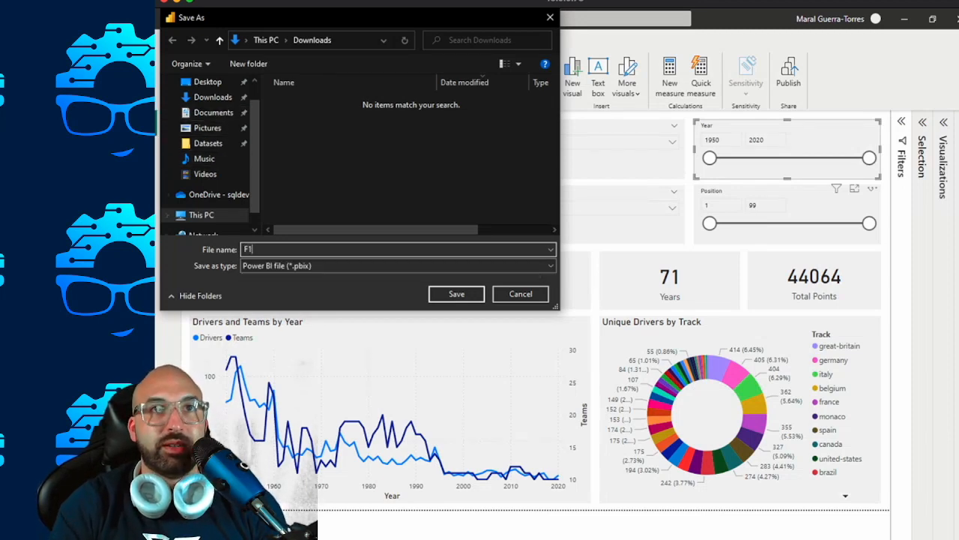
drag(360, 17, 396, 244)
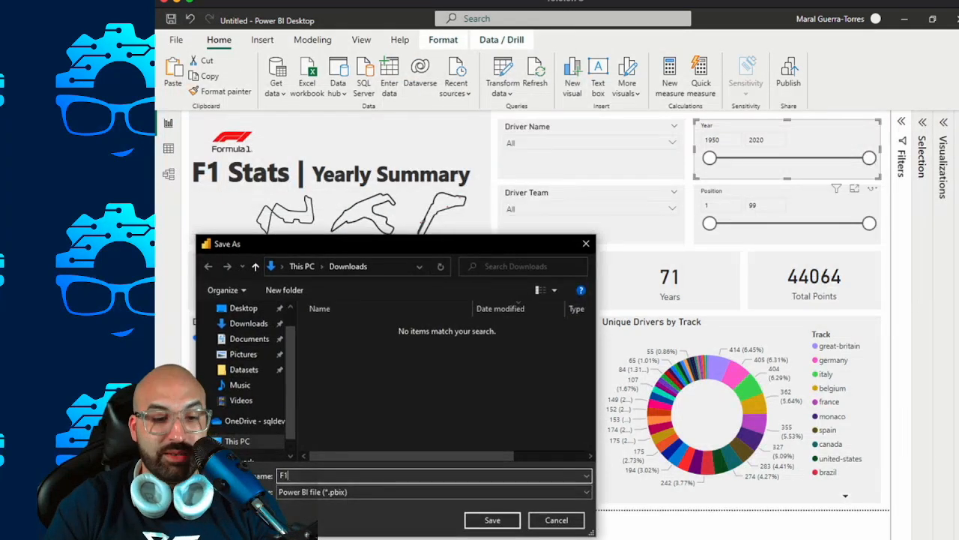
text(Stats)
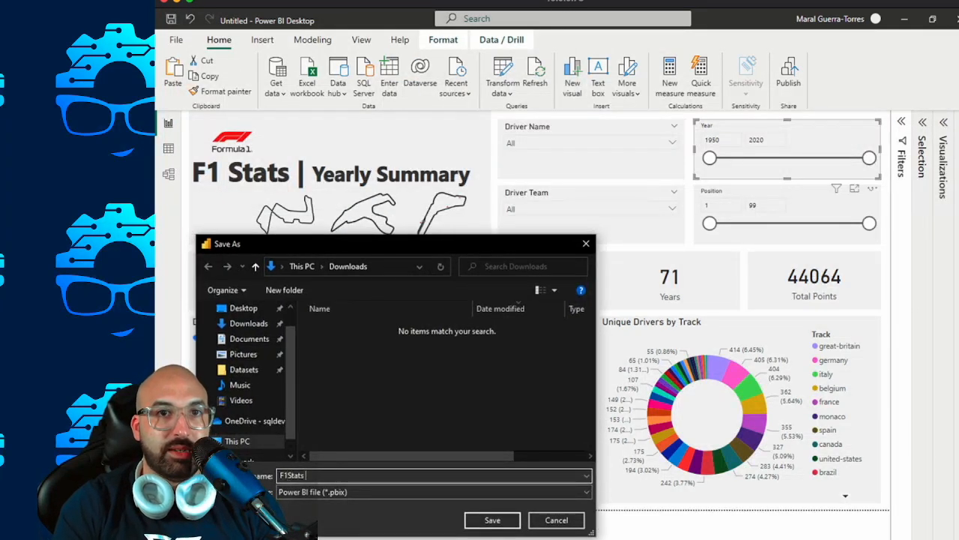
text( - Yearly Summary)
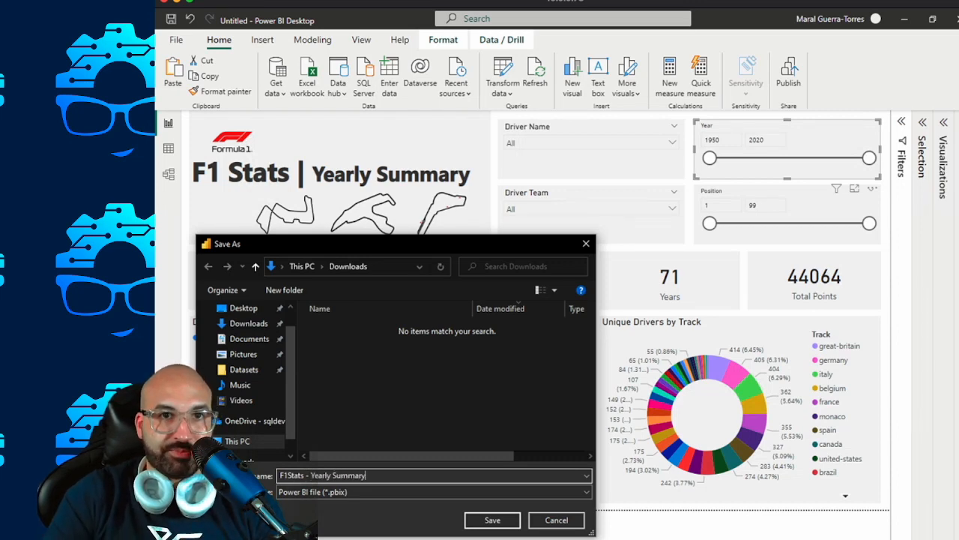
key(Return)
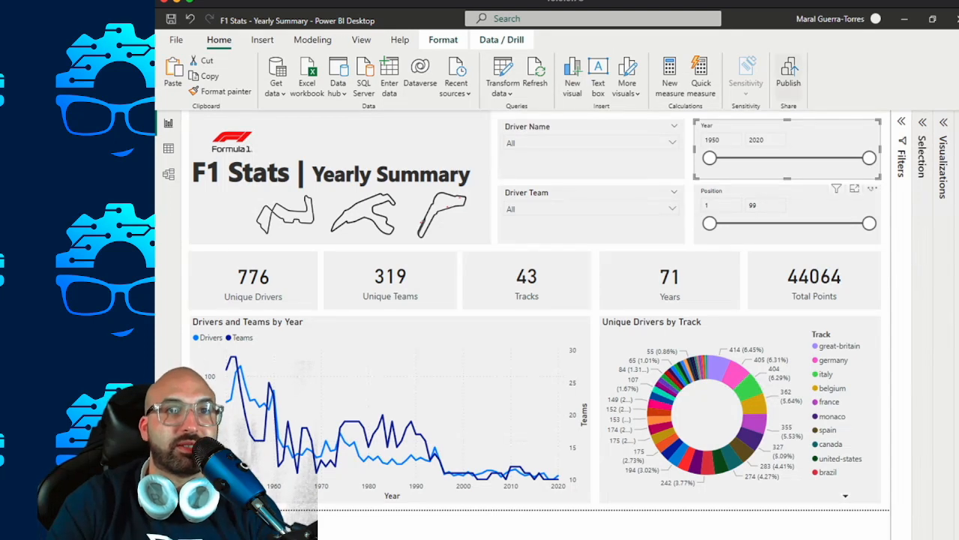
Publish the saved report to the Dataset Demos workspace.
click(789, 75)
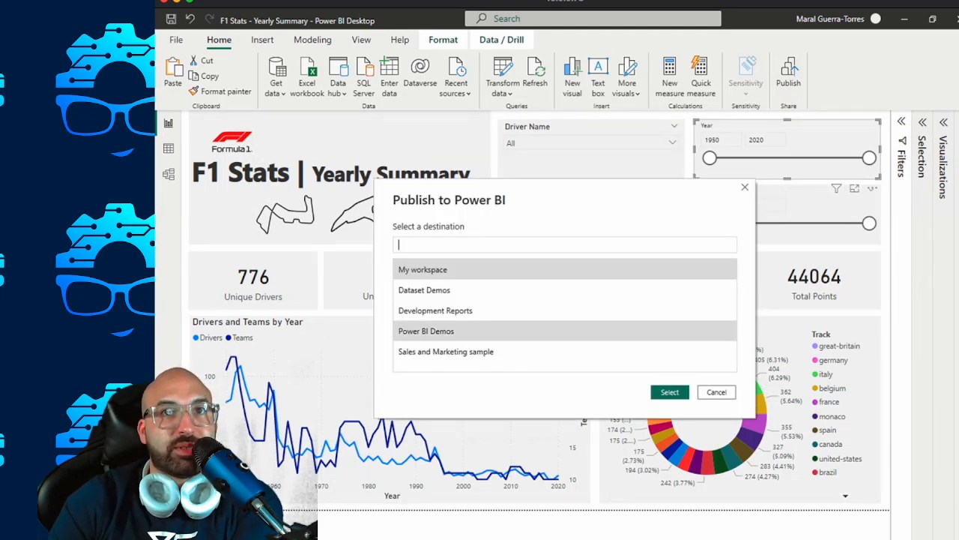
click(425, 290)
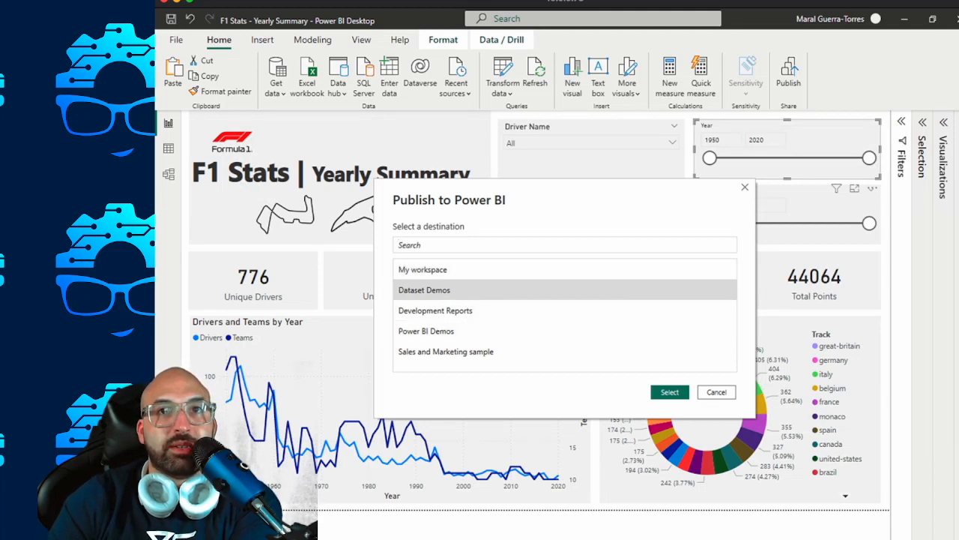
click(426, 331)
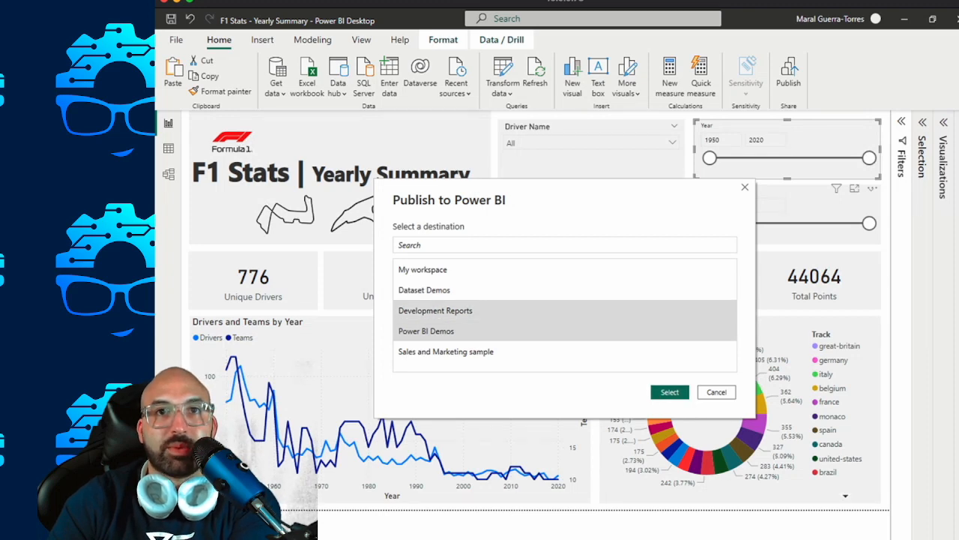
click(425, 290)
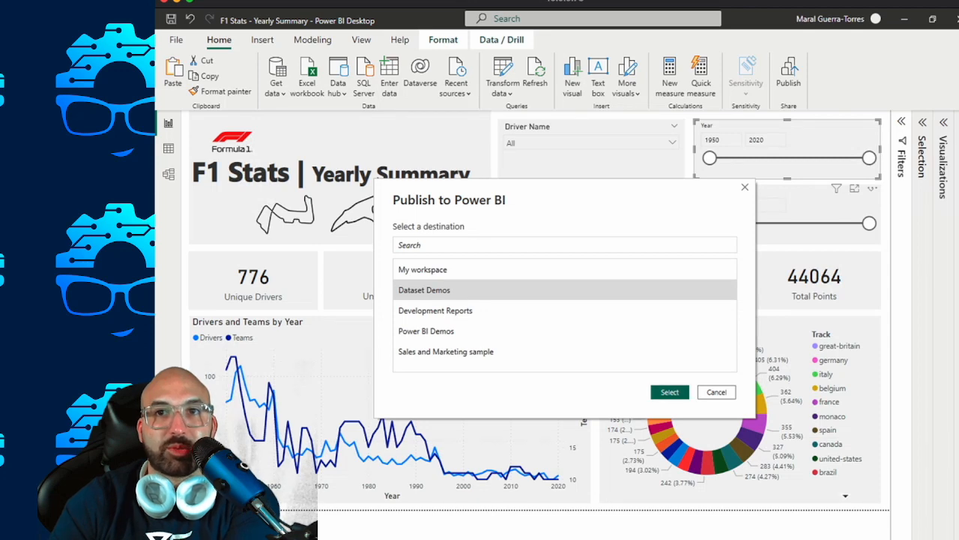
click(669, 392)
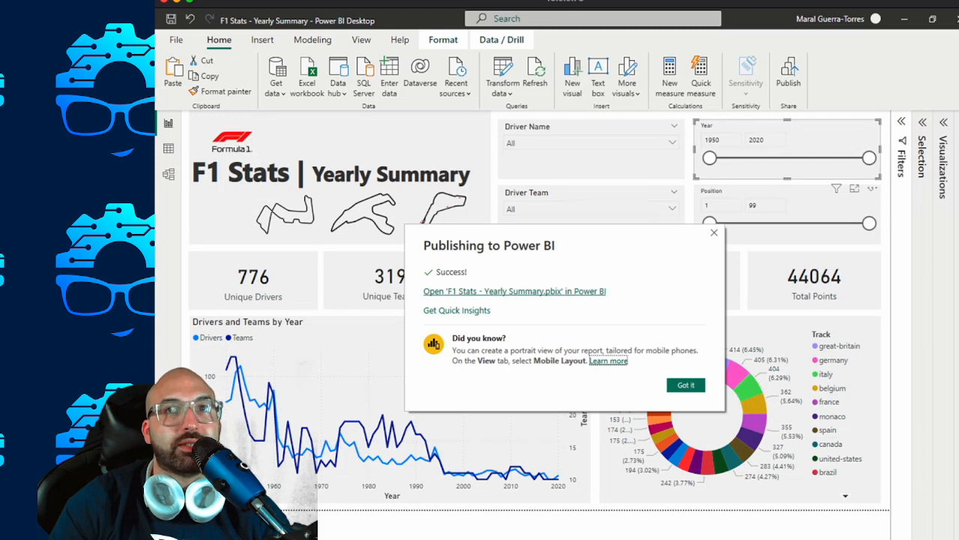
Open the published report in the Power BI service and collapse the navigation and pages panes.
click(514, 291)
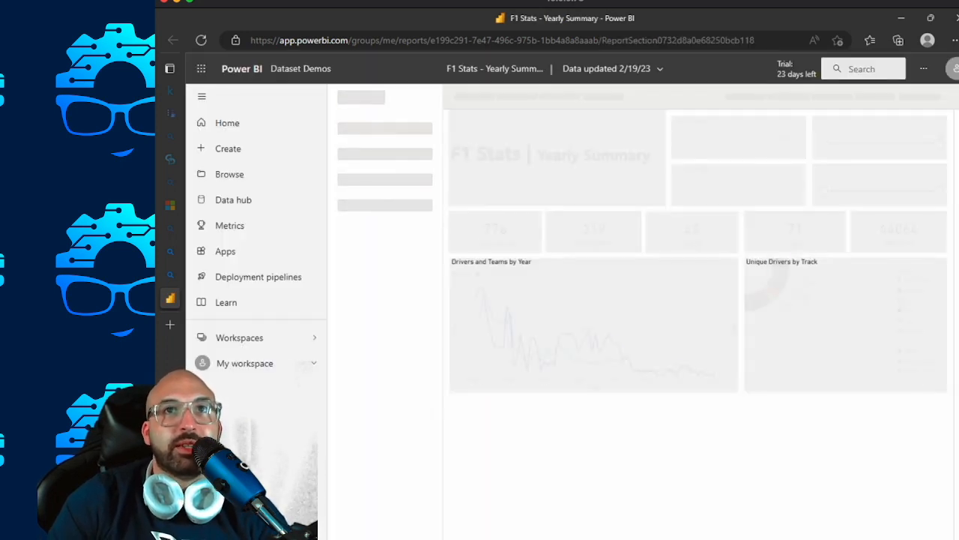
click(201, 96)
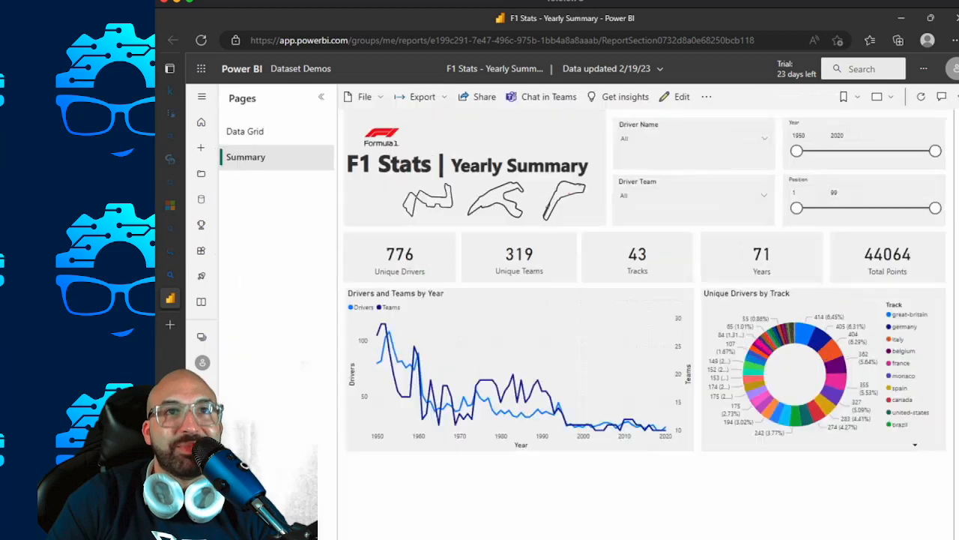
click(554, 209)
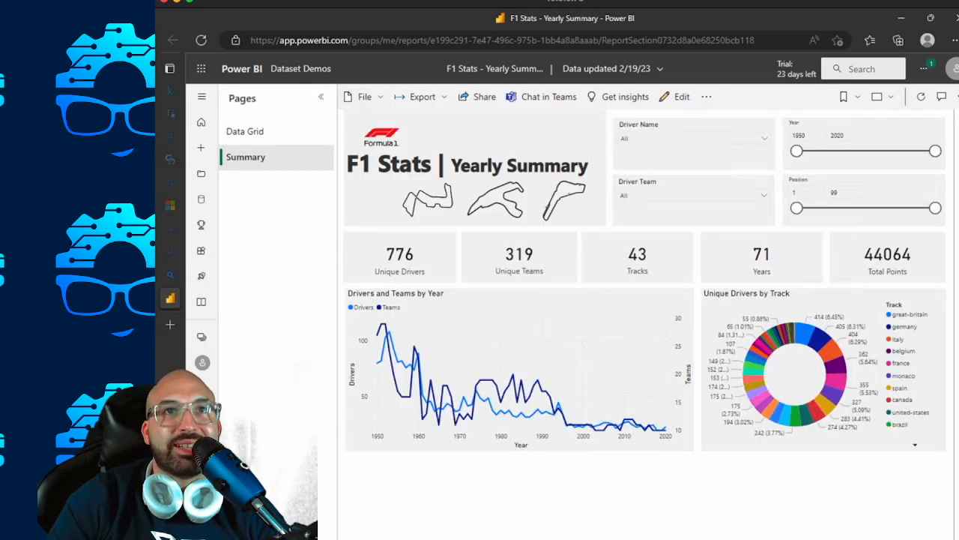
click(321, 97)
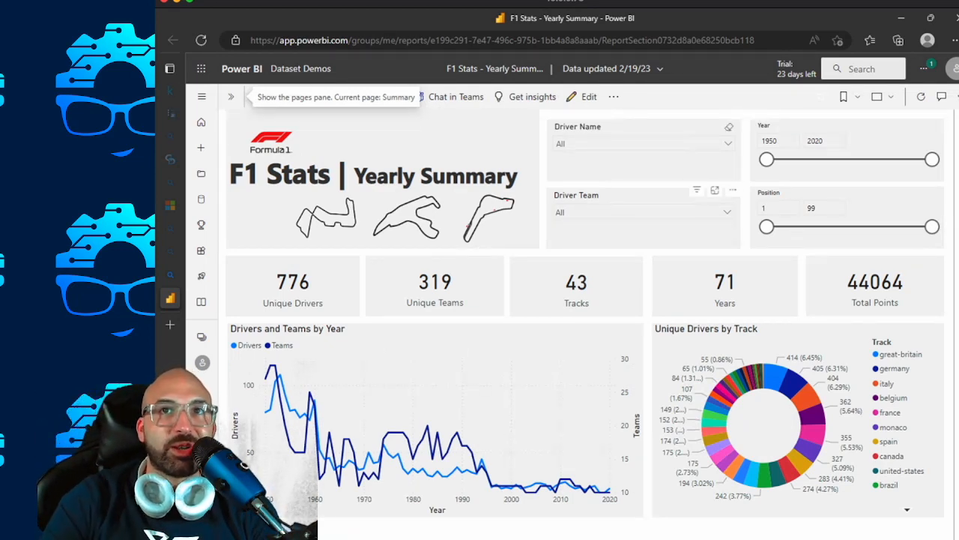
Filter the published summary page to driver Ayrton Senna with the Driver Name slicer.
click(727, 143)
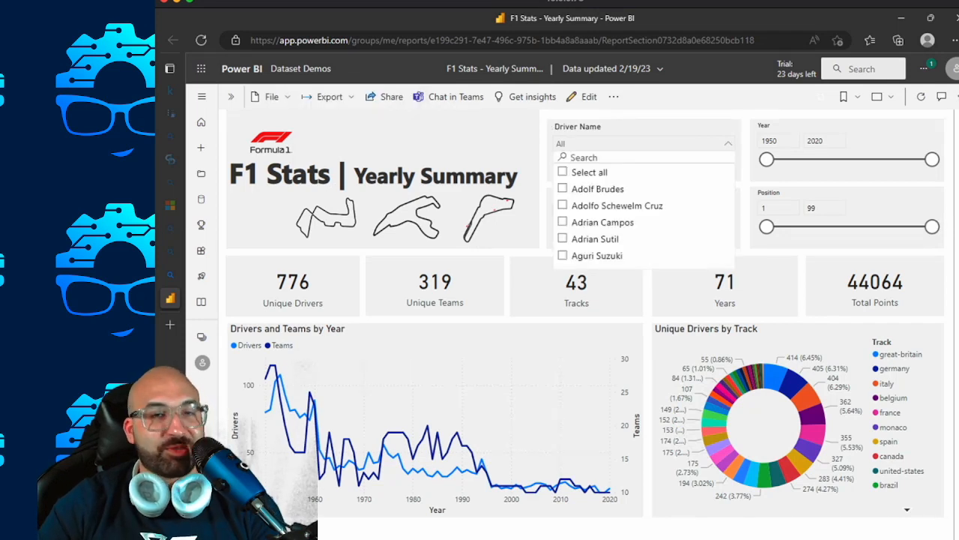
text(Ayrton)
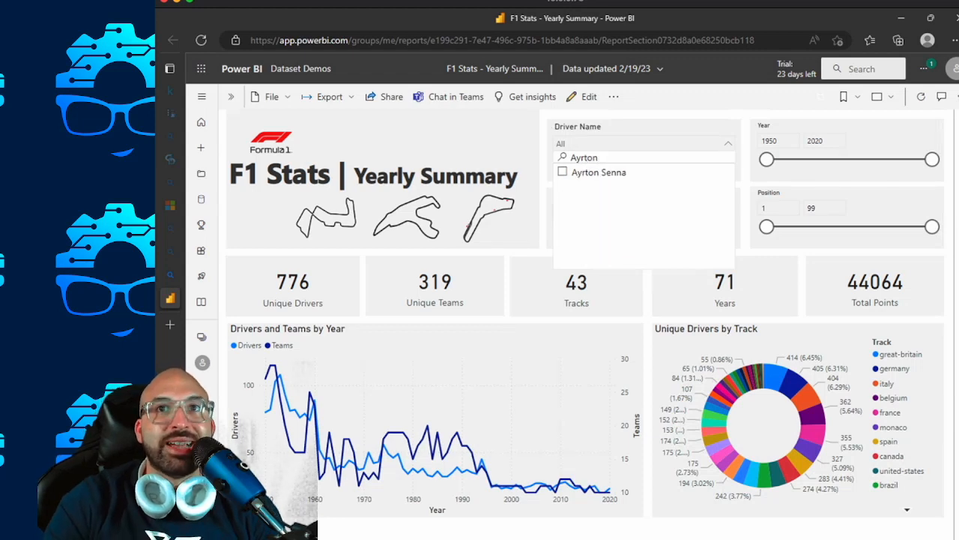
click(657, 173)
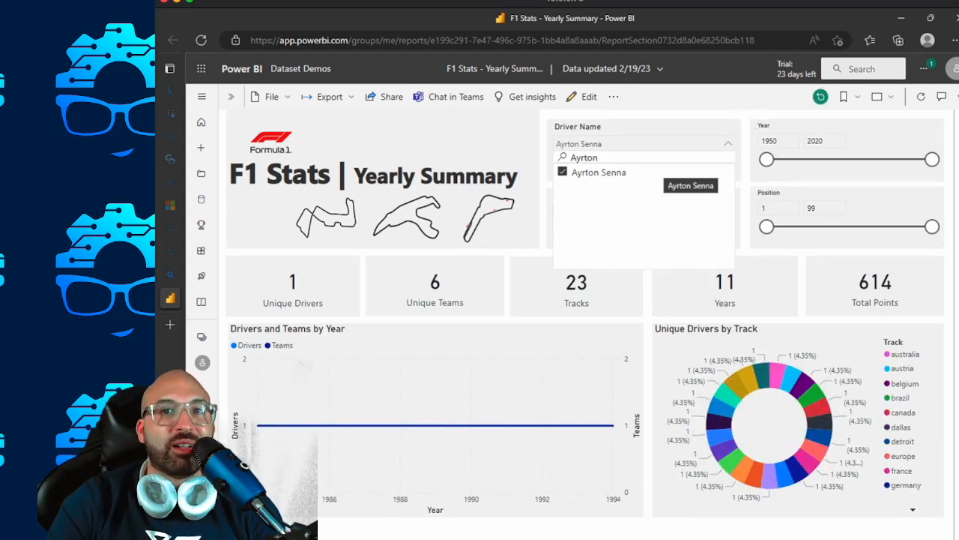
mouse_move(257, 425)
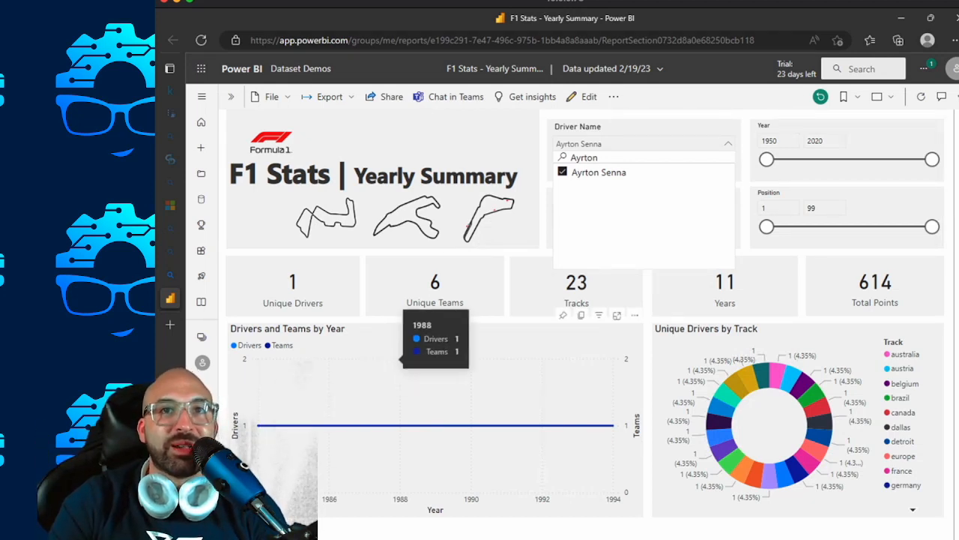
click(517, 225)
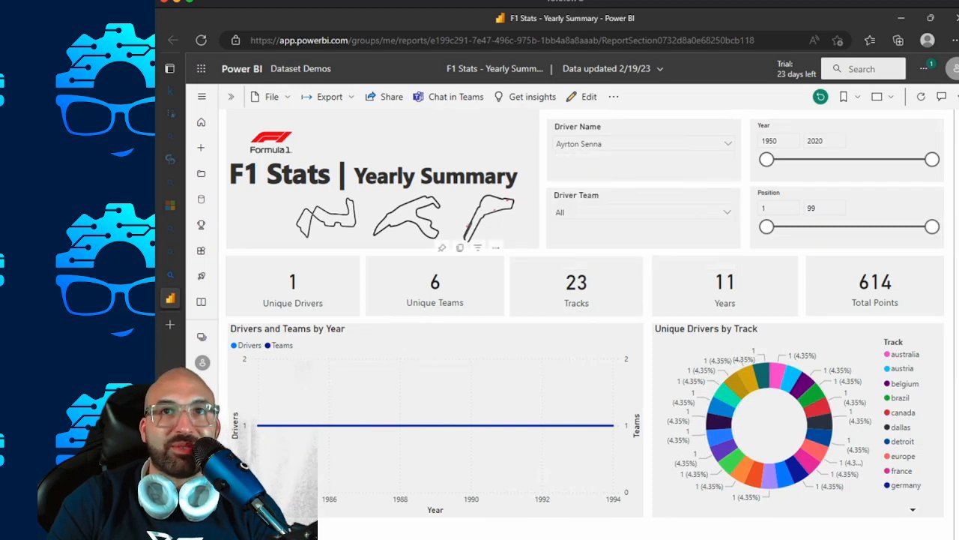
Search the Driver Team slicer of the published report for Renault, without selecting a team.
click(727, 212)
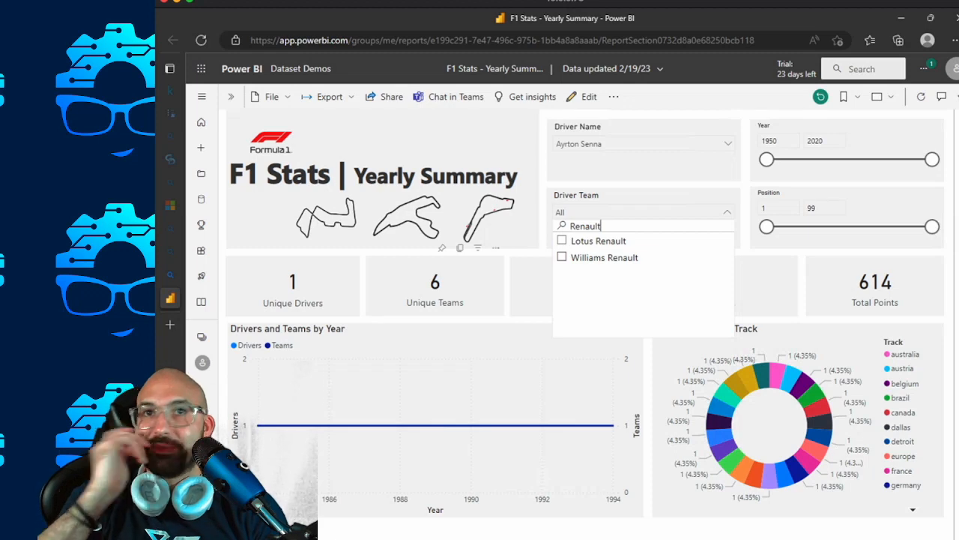
click(457, 277)
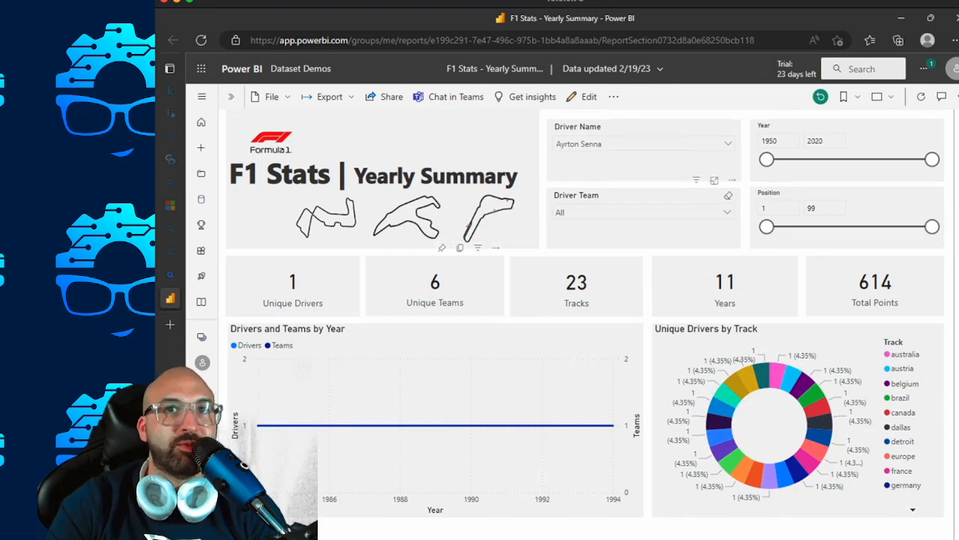
click(727, 212)
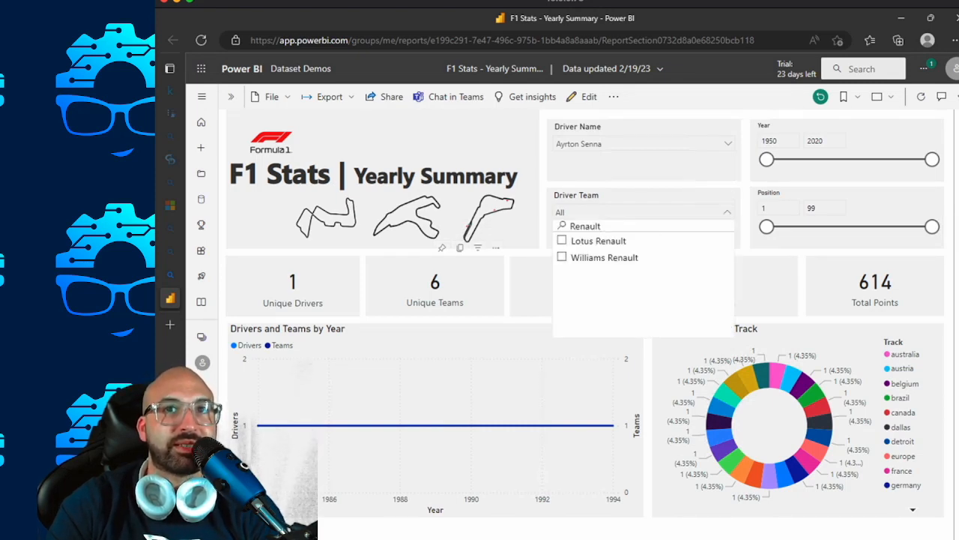
click(727, 213)
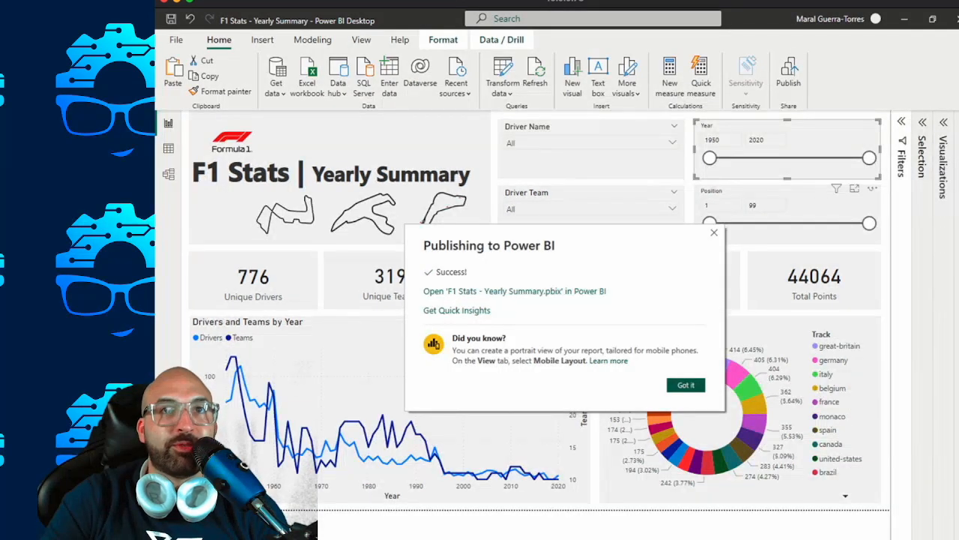
Switch to Power BI Desktop, dismiss the publishing message and filter the summary page's Driver Name slicer to Ayrton Senna.
key(Escape)
click(391, 281)
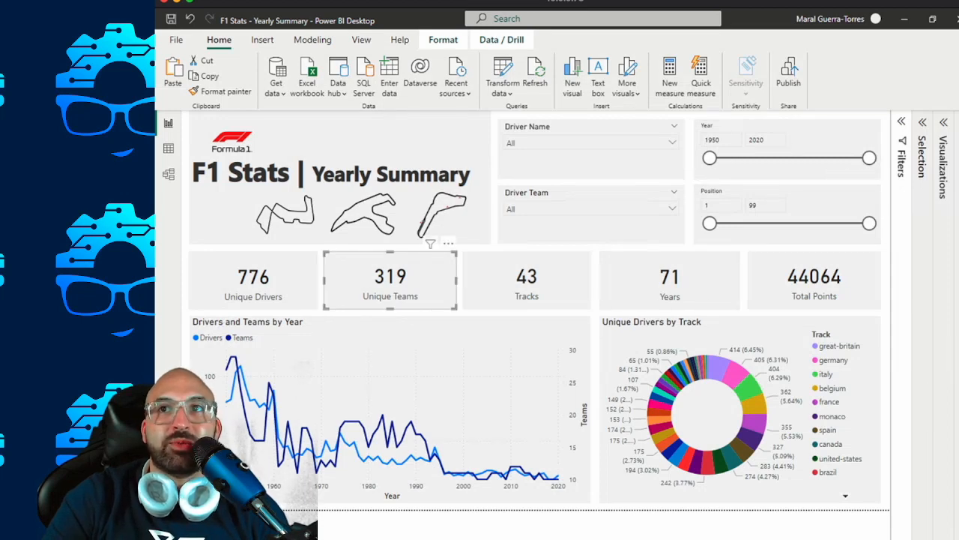
click(672, 143)
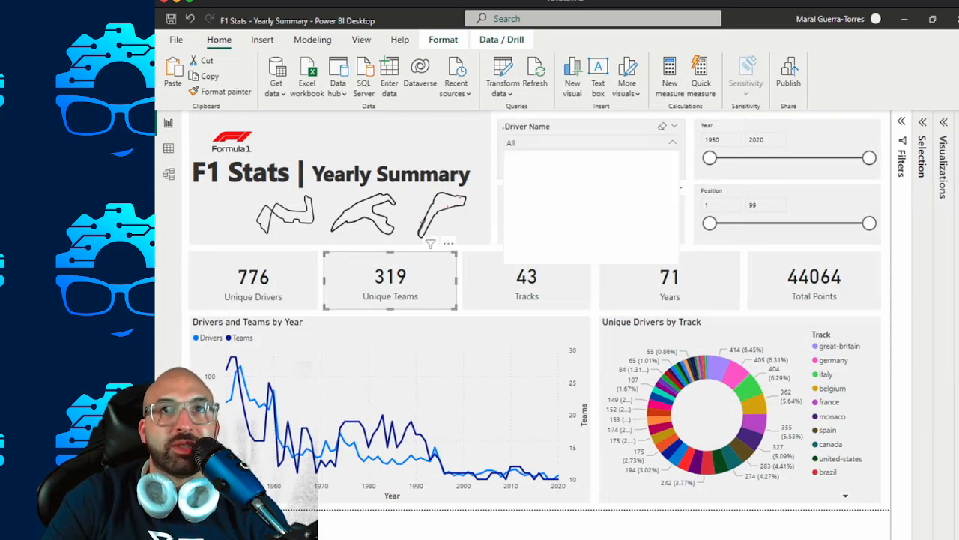
text(Arty)
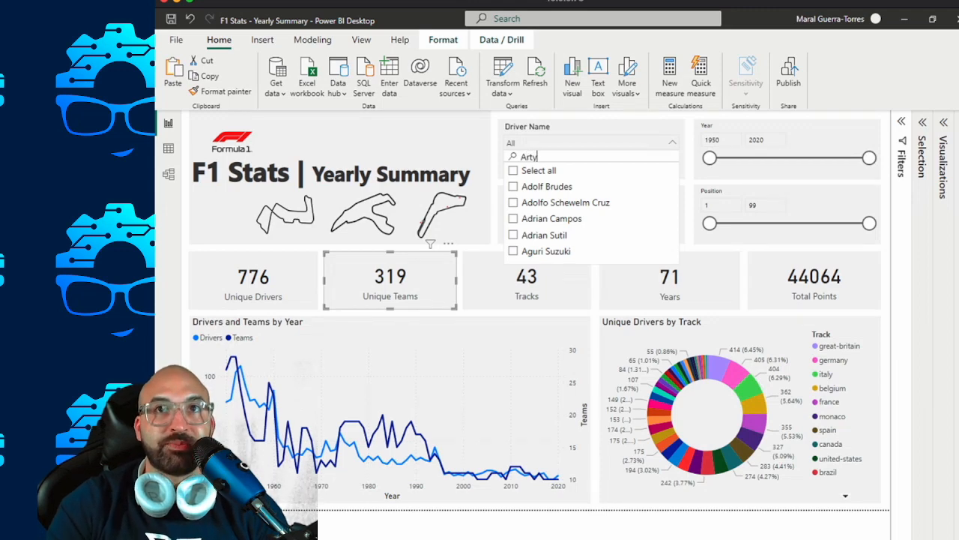
key(BackSpace)
key(BackSpace)
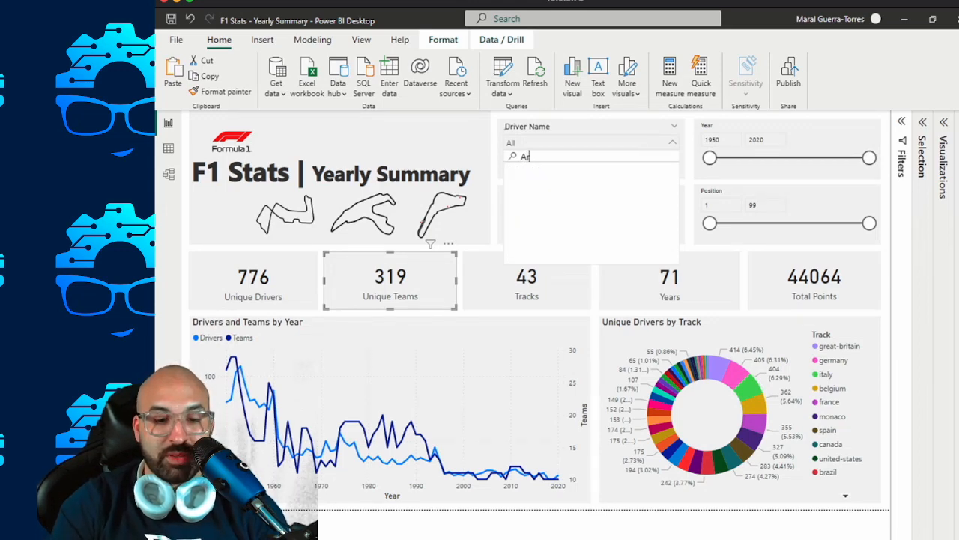
key(BackSpace)
text(yrton se)
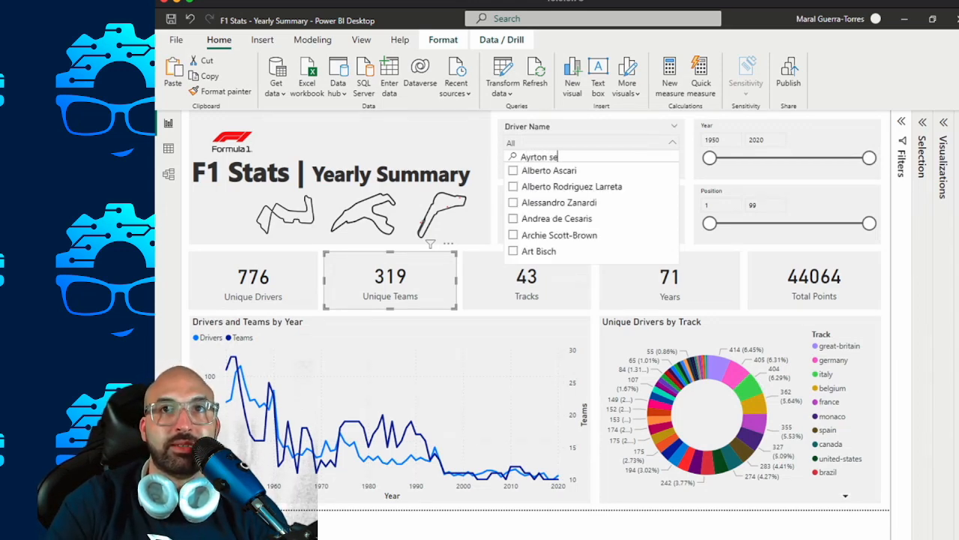
click(548, 170)
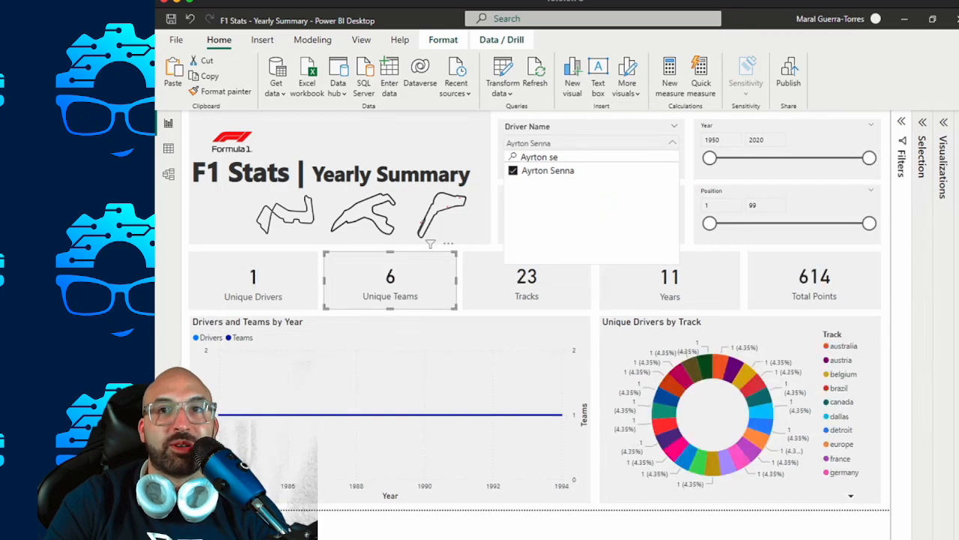
Close the Driver Name slicer list and check the Driver Team slicer's choices without selecting a team.
click(672, 143)
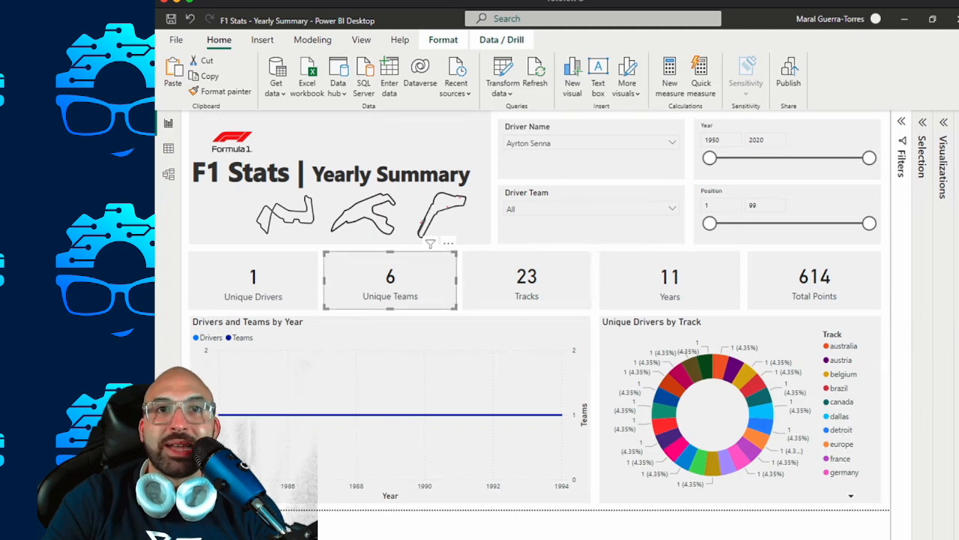
click(672, 209)
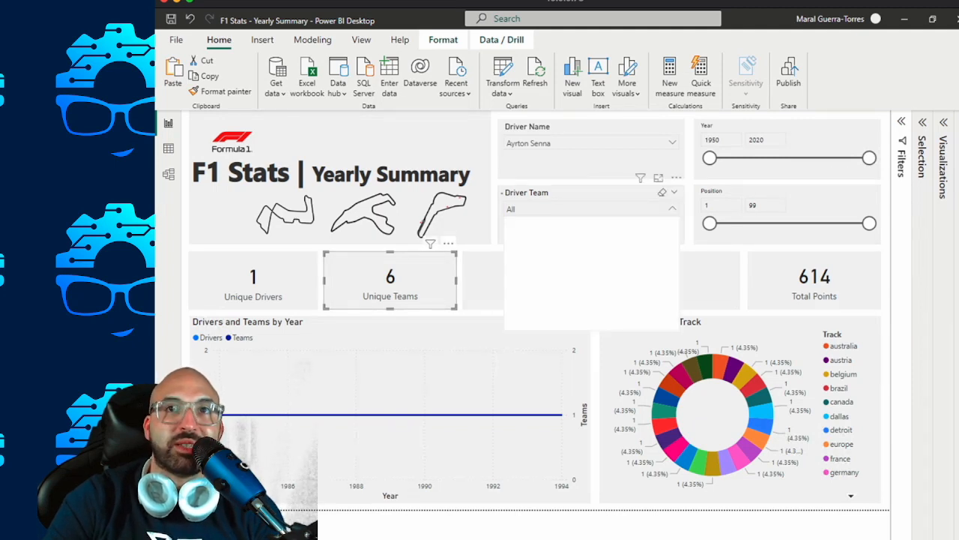
click(672, 208)
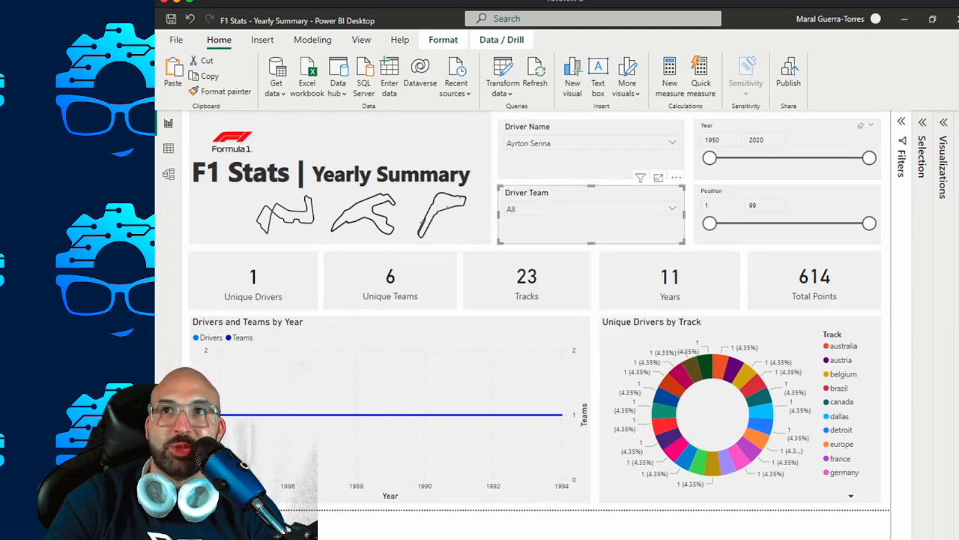
Inspect the Unique Teams card's field aggregation and its source column in the RPT vw_RaceResults table.
click(958, 122)
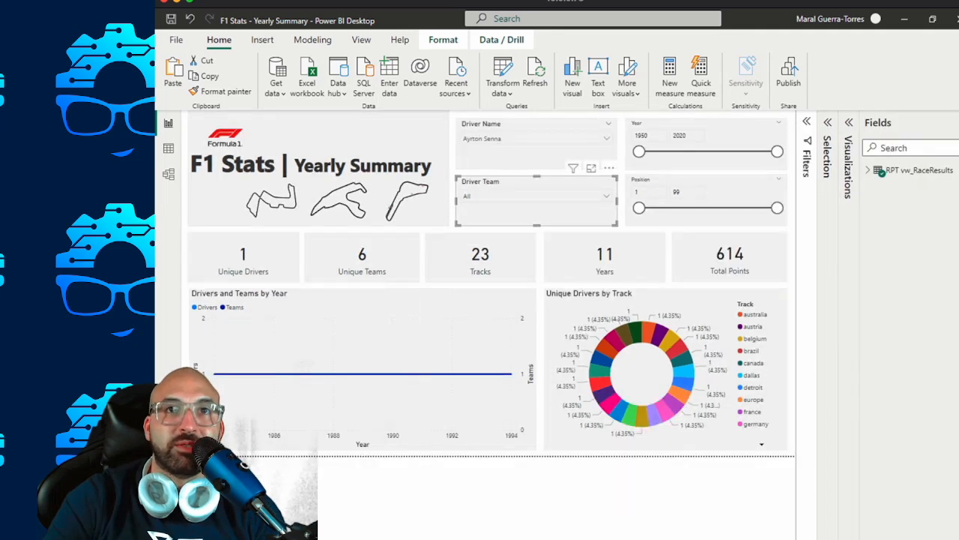
click(362, 258)
click(849, 122)
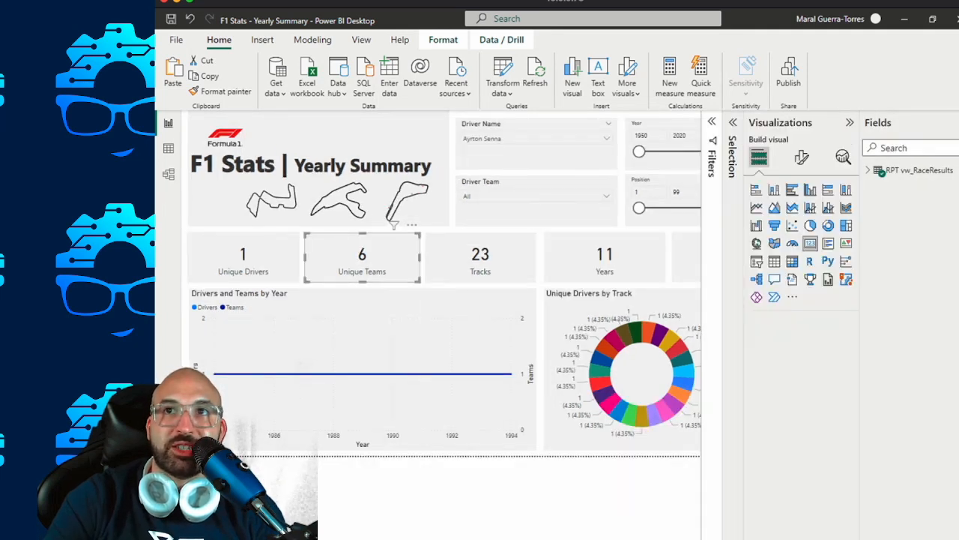
click(958, 122)
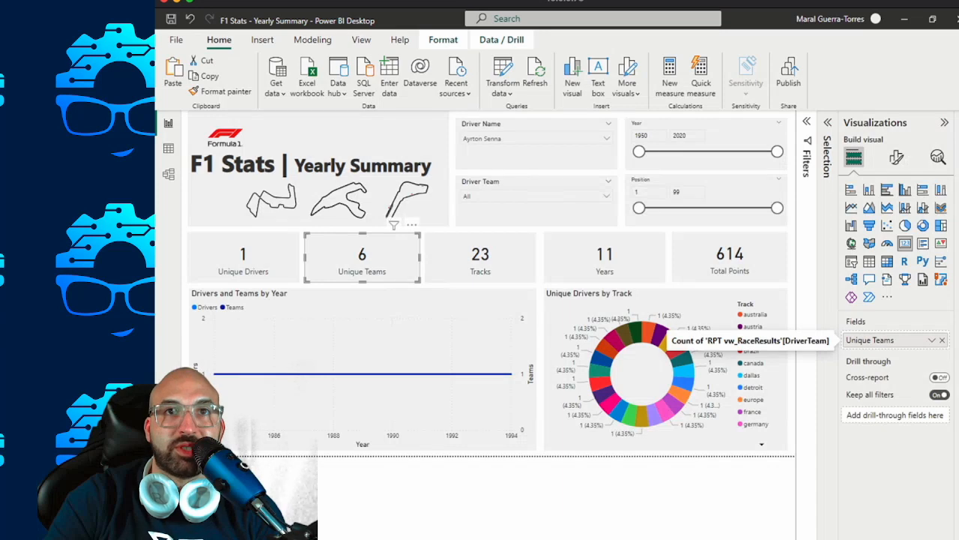
click(933, 340)
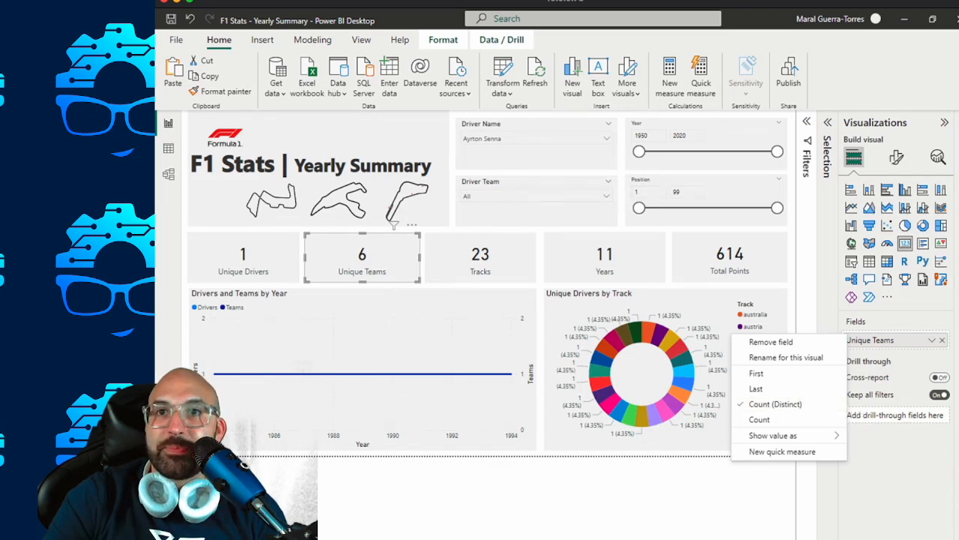
click(958, 123)
click(869, 171)
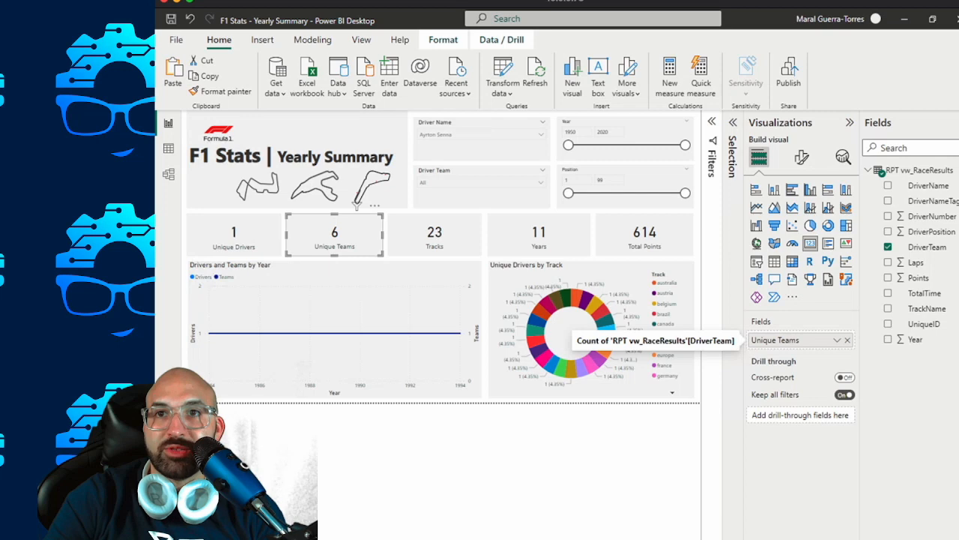
click(837, 339)
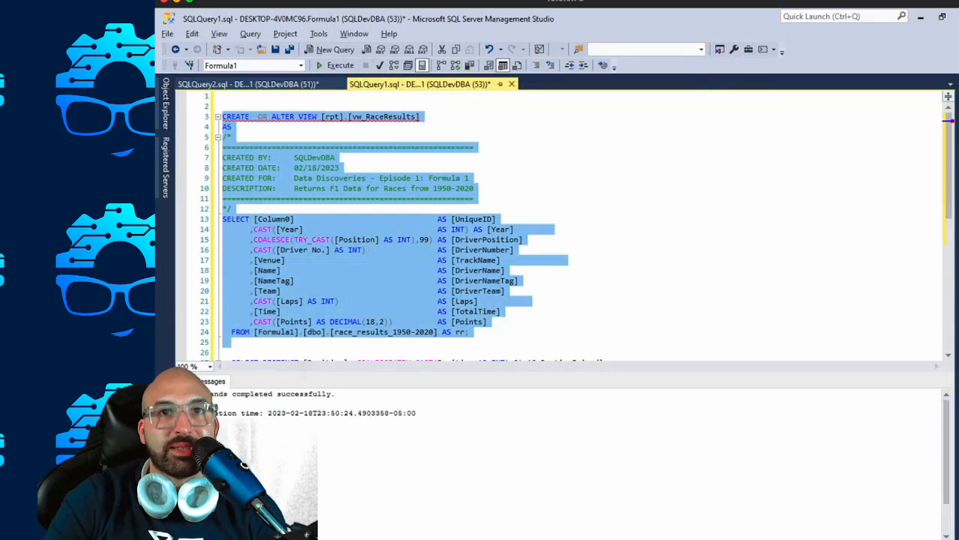
Switch to SQL Server Management Studio and query the top 1000 rows of the Formula1 view RPT.vw_RaceResults.
click(470, 332)
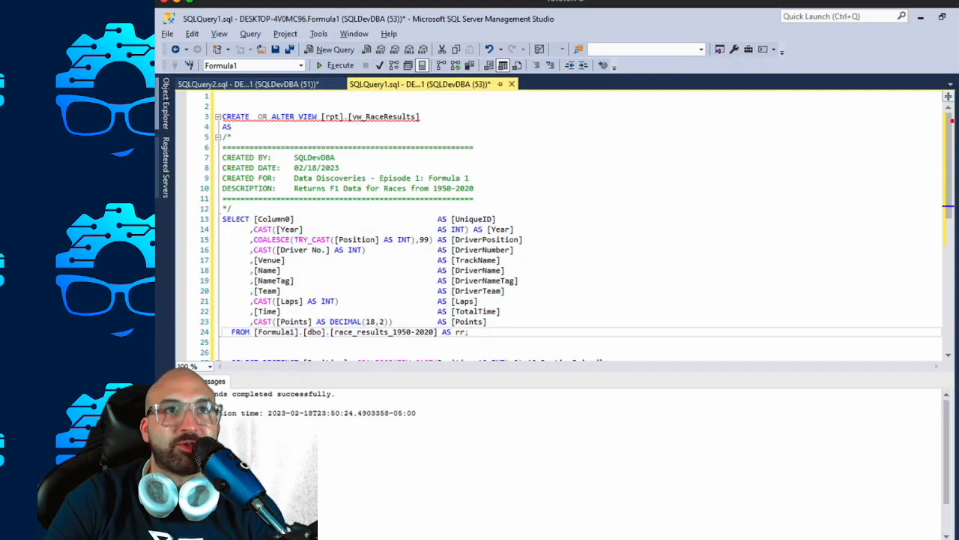
click(166, 104)
right_click(283, 277)
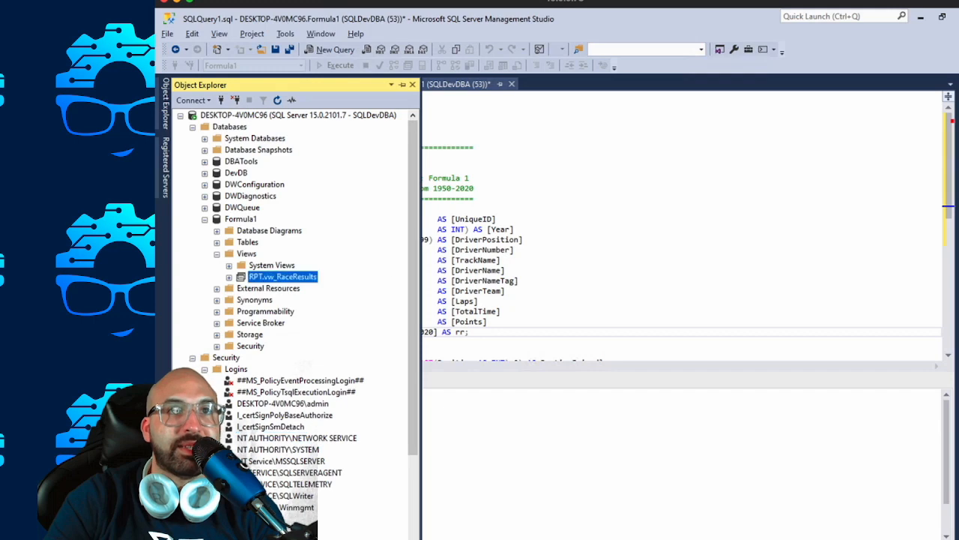
click(310, 311)
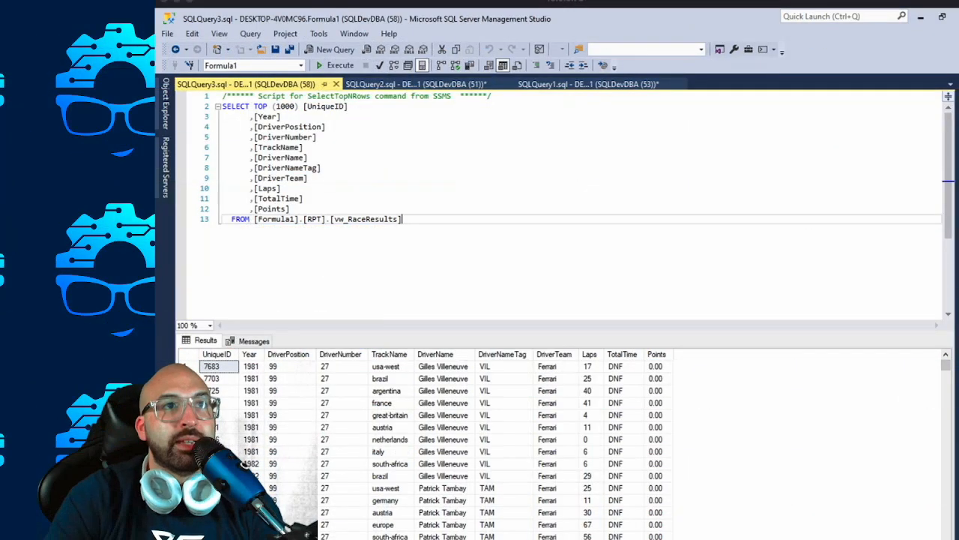
Add the condition WHERE DriverName = 'Ayrton Senna' to the query and execute it.
key(Return)
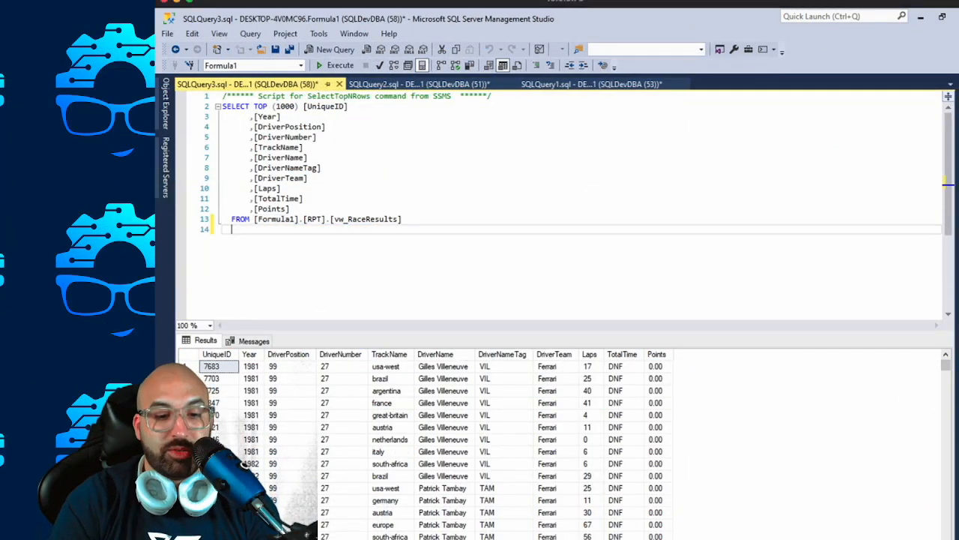
text(WHERE)
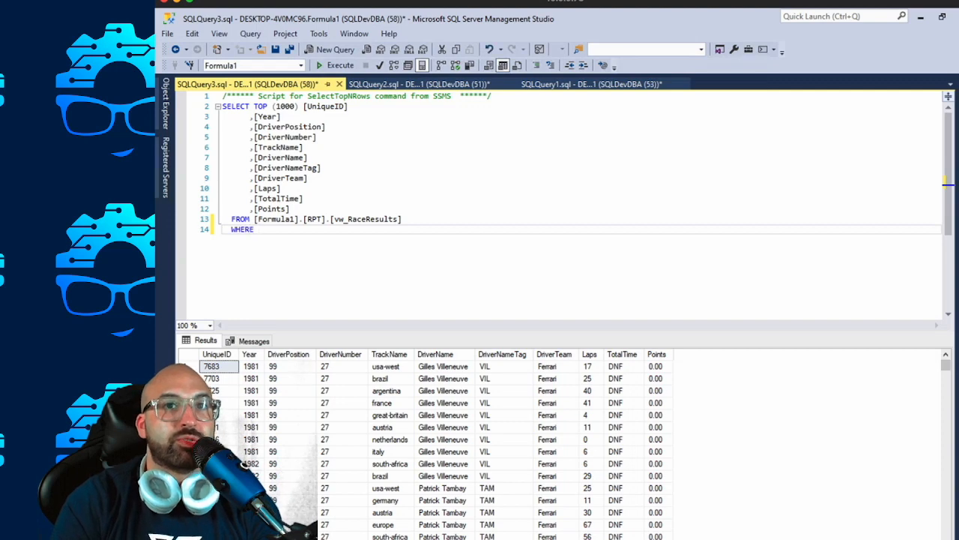
text( Drtiver)
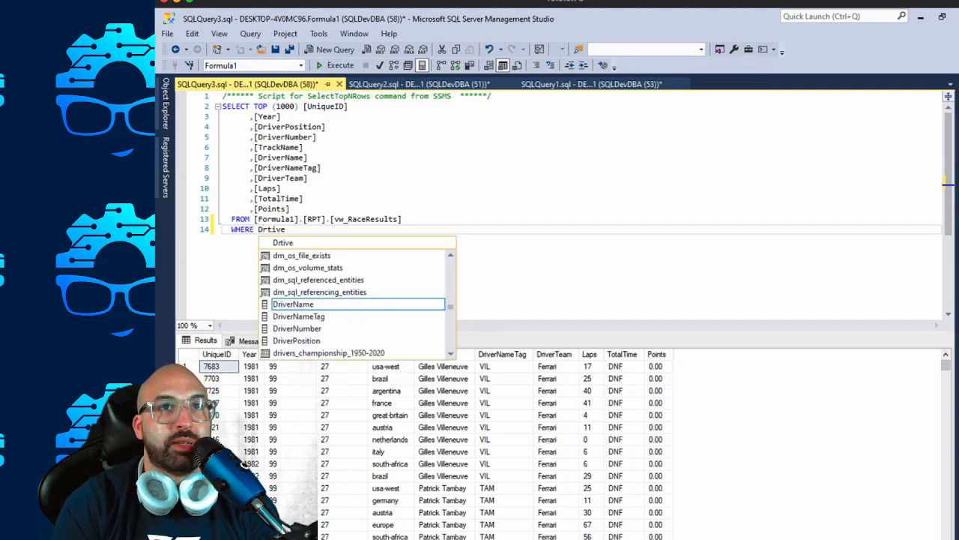
key(BackSpace)
key(BackSpace)
text(irver)
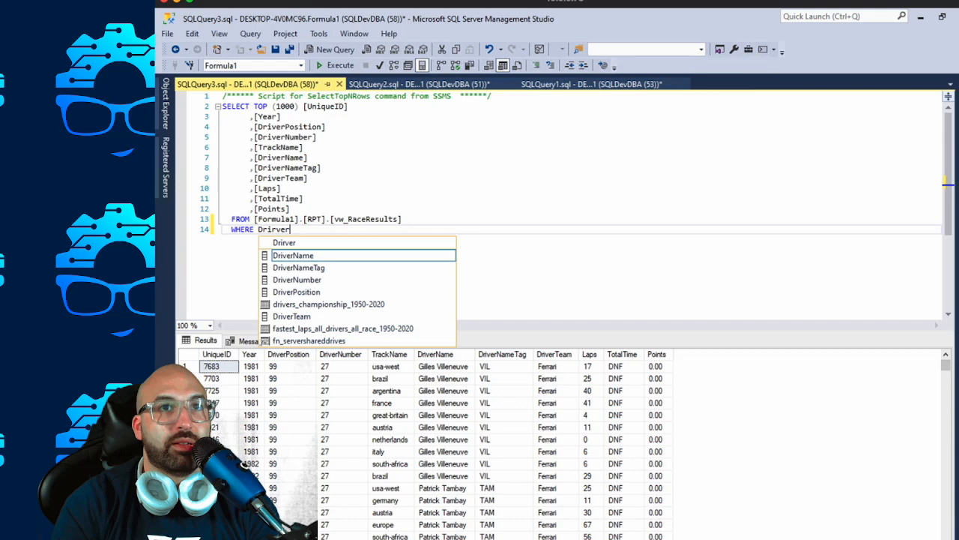
key(BackSpace)
key(BackSpace)
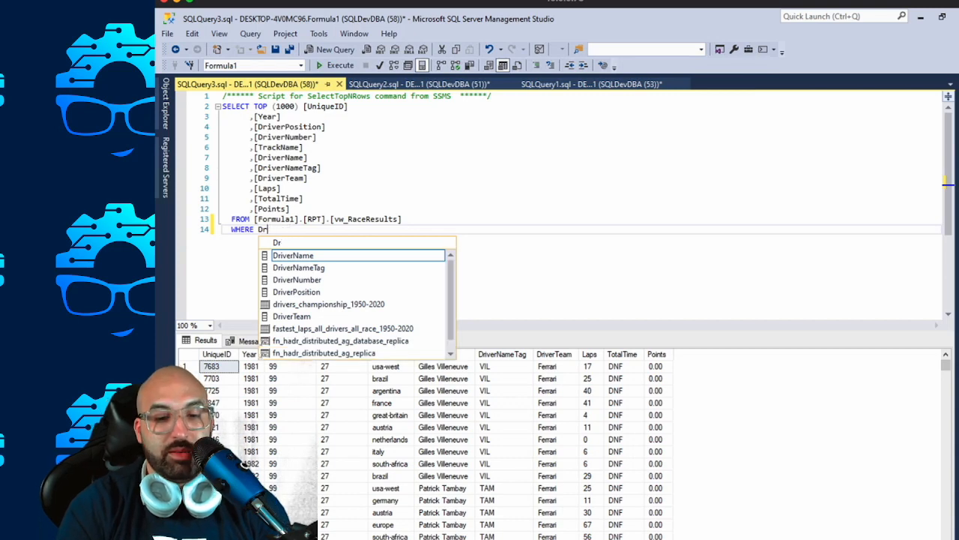
text(verName)
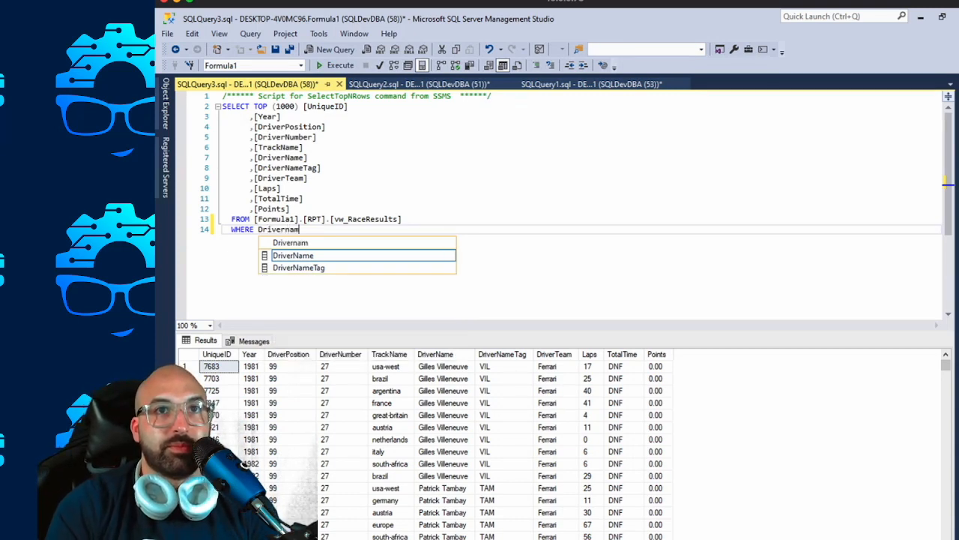
key(Tab)
text(= 'A)
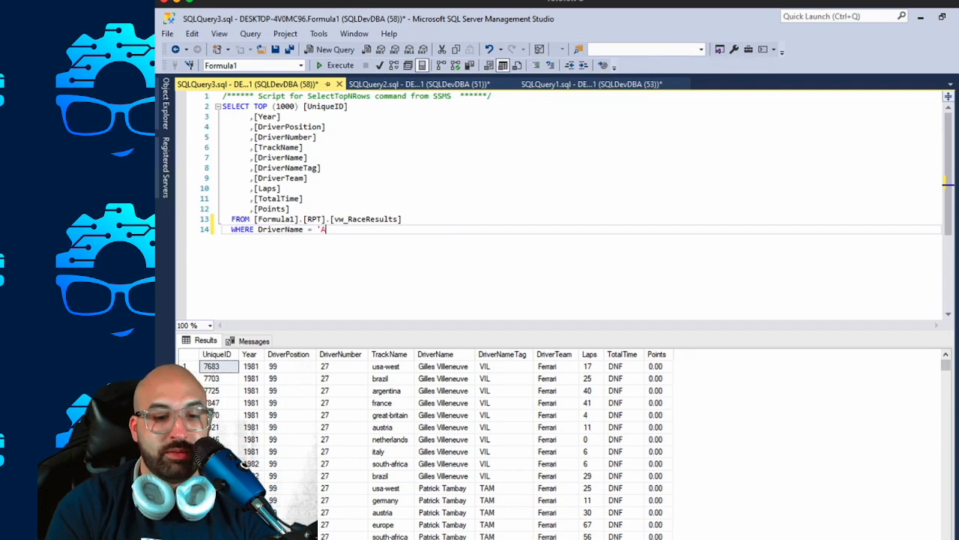
text(yrton Senna')
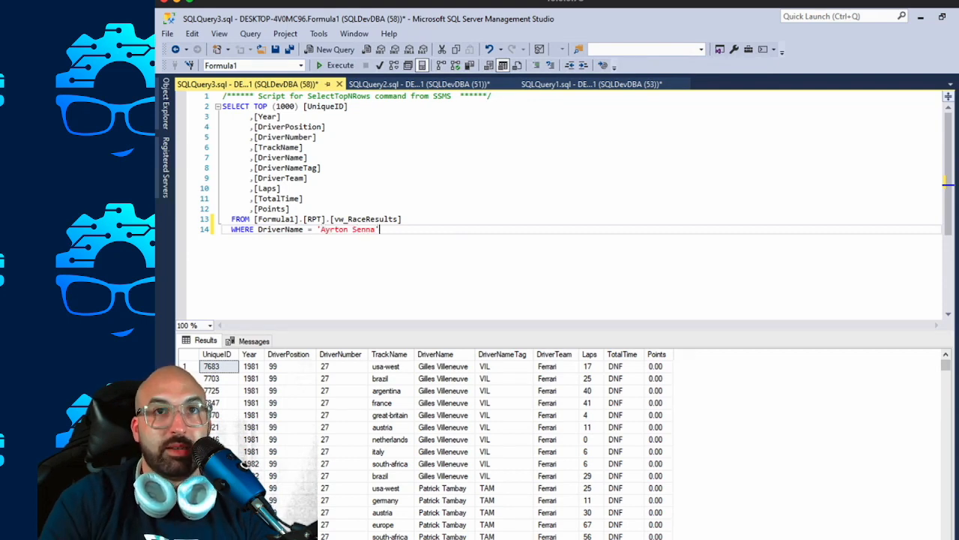
key(F5)
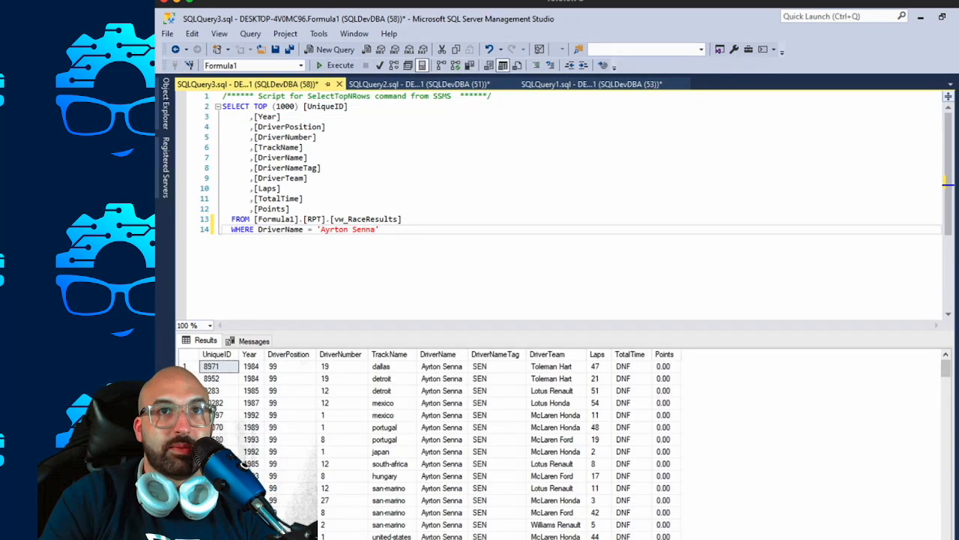
Start a second SELECT statement below the first, reusing a copy of its FROM and WHERE clauses.
key(shift+Up)
key(shift+Home)
key(shift+Home)
key(ctrl+c)
key(Right)
key(Return)
key(Return)
key(Return)
text(SELECT)
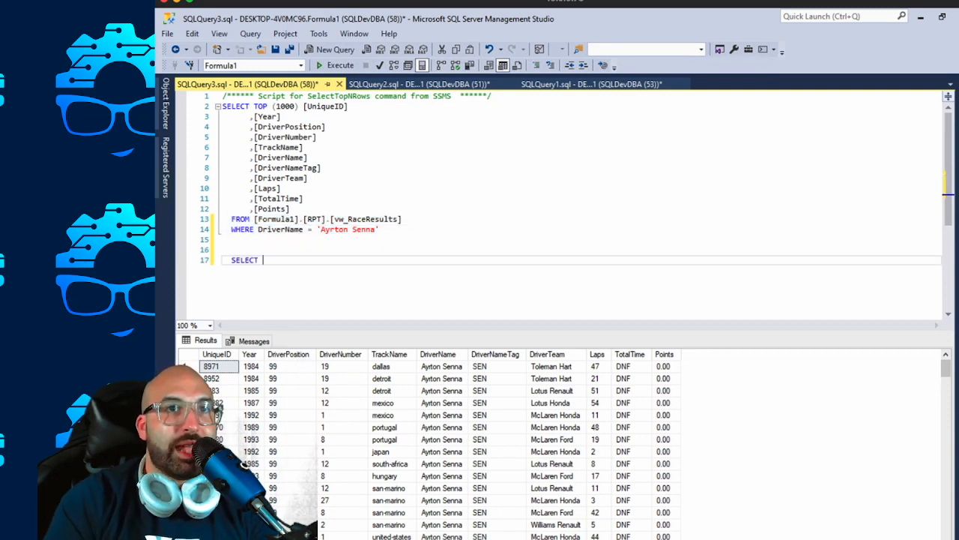
key(Return)
key(ctrl+v)
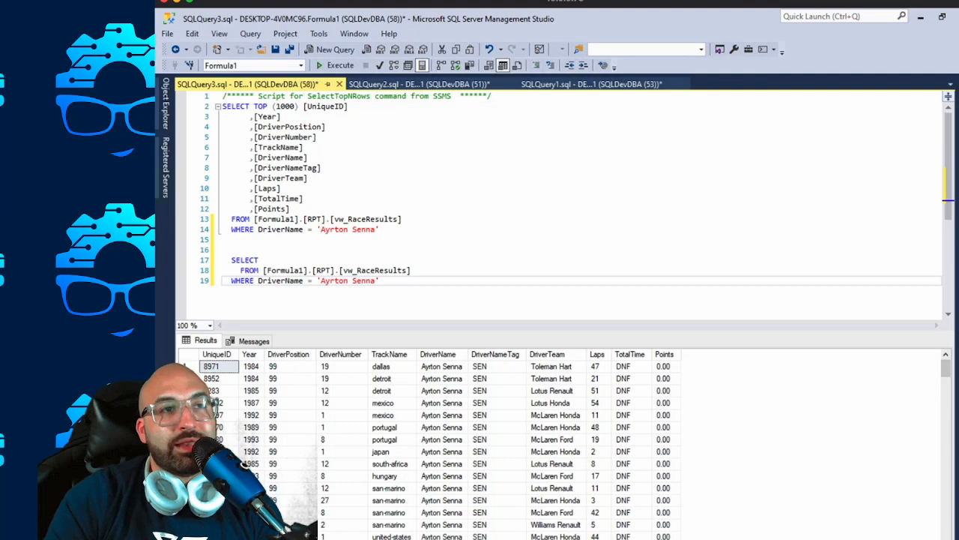
Make the second query select DISTINCT DriverName and highlight the whole statement.
click(264, 260)
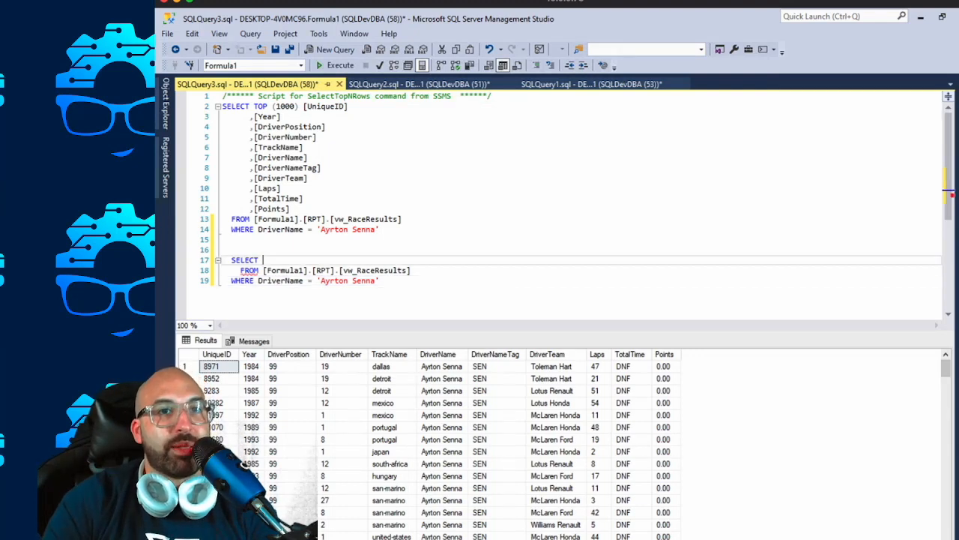
text(DISTINC)
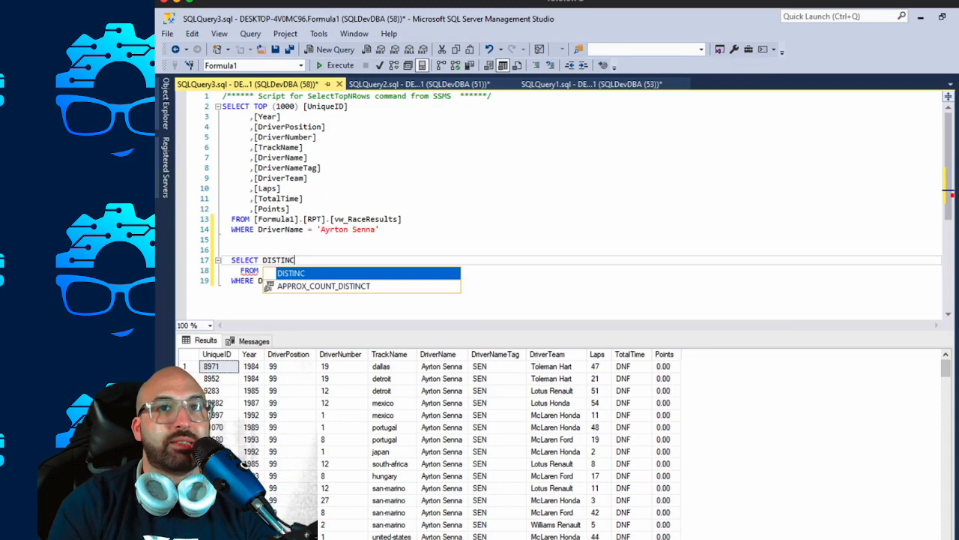
text(T DriverNa)
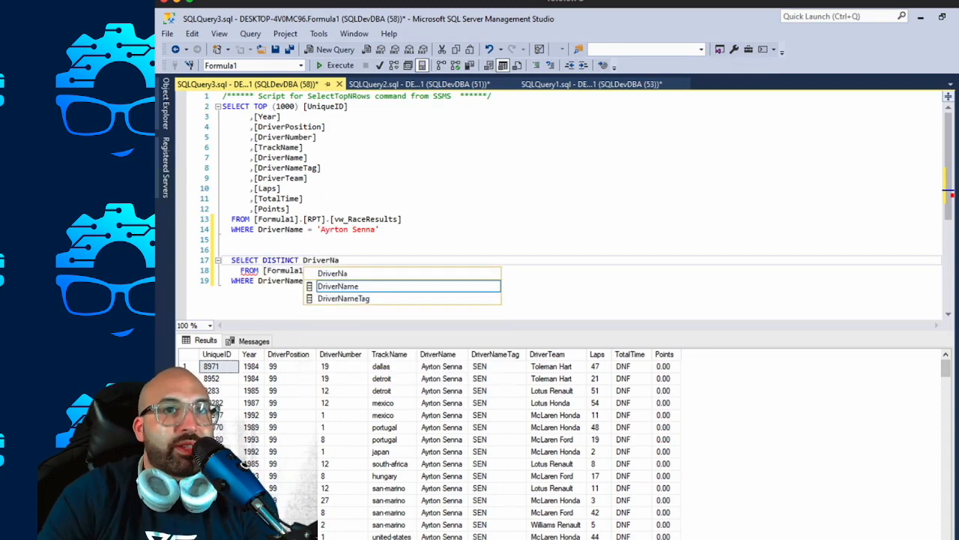
key(Tab)
click(380, 280)
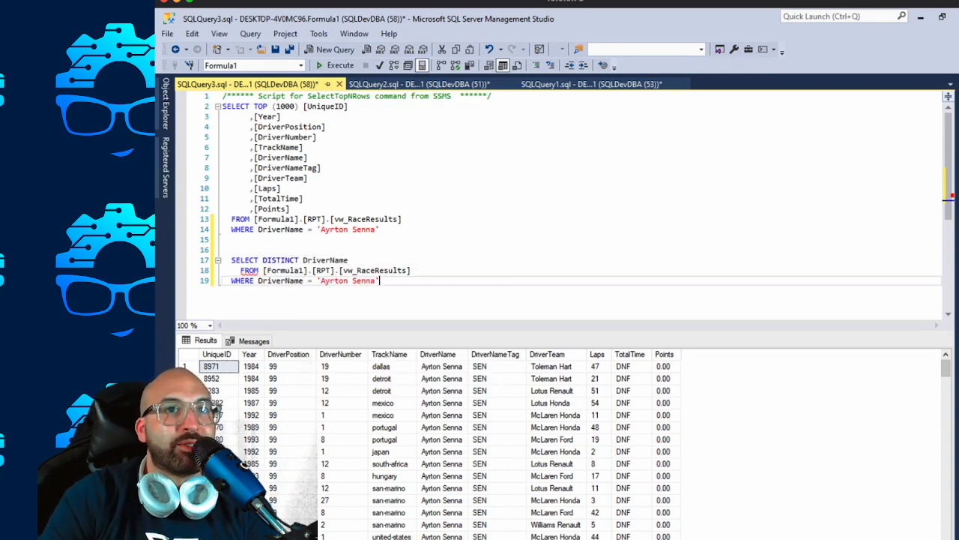
key(shift+Up)
key(shift+Up)
key(shift+Home)
Replace the second query's selected column with DriverTeam and execute only that statement.
key(End)
key(ctrl+shift+Left)
text(D)
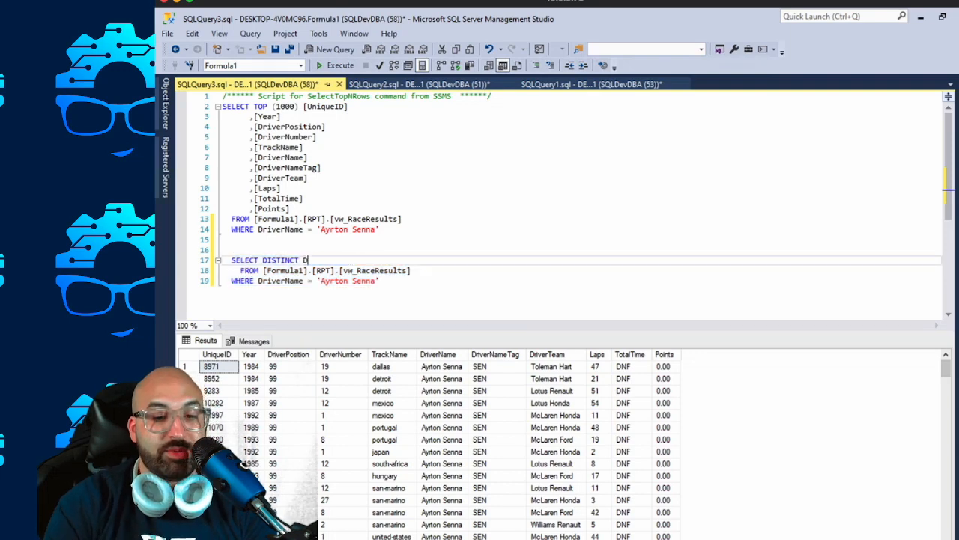
text(river)
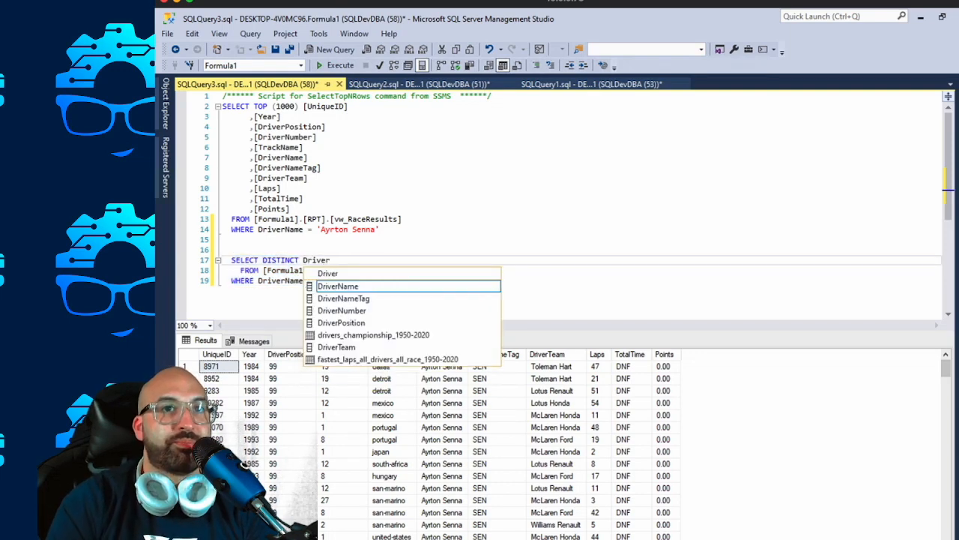
text(Team)
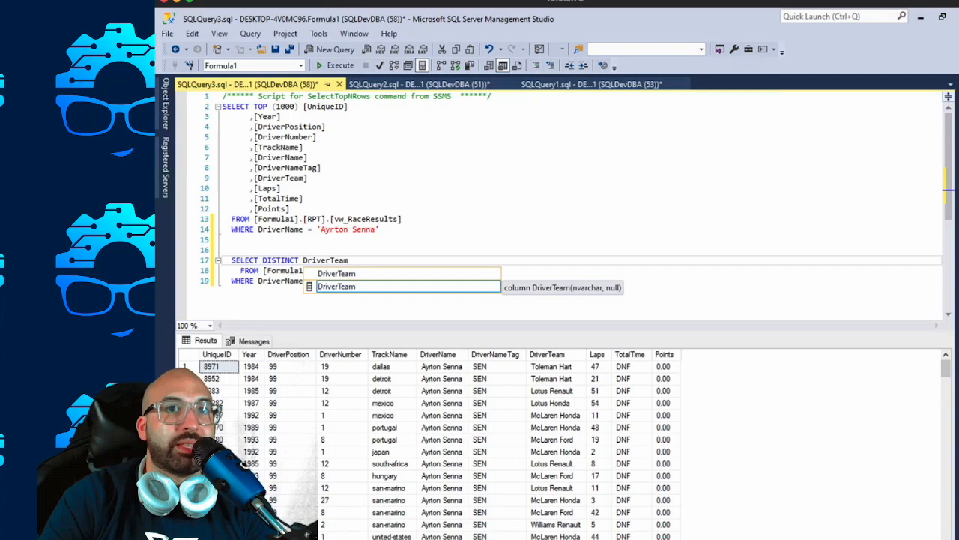
key(Escape)
drag(380, 281, 223, 260)
key(F5)
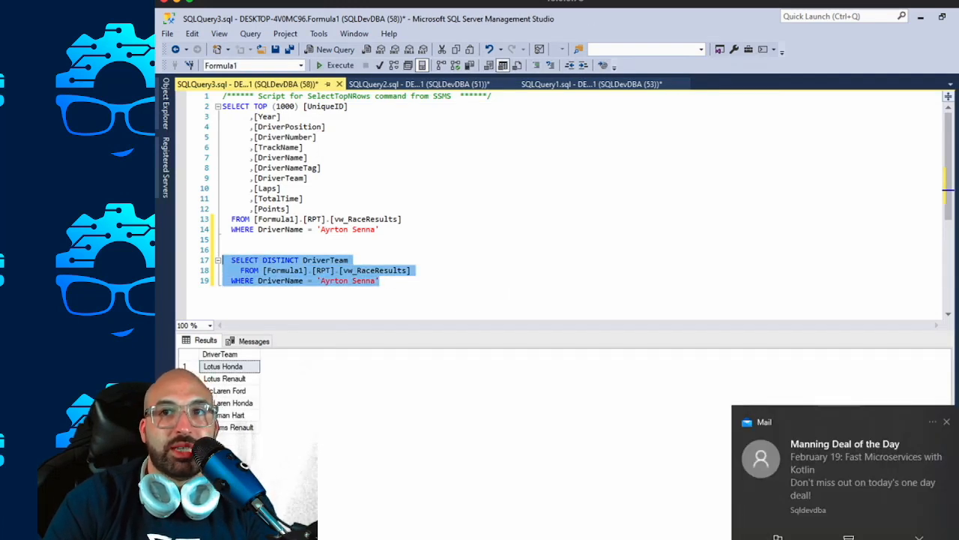
Dismiss the mail notification and review the individual team names in the DriverTeam results.
click(947, 422)
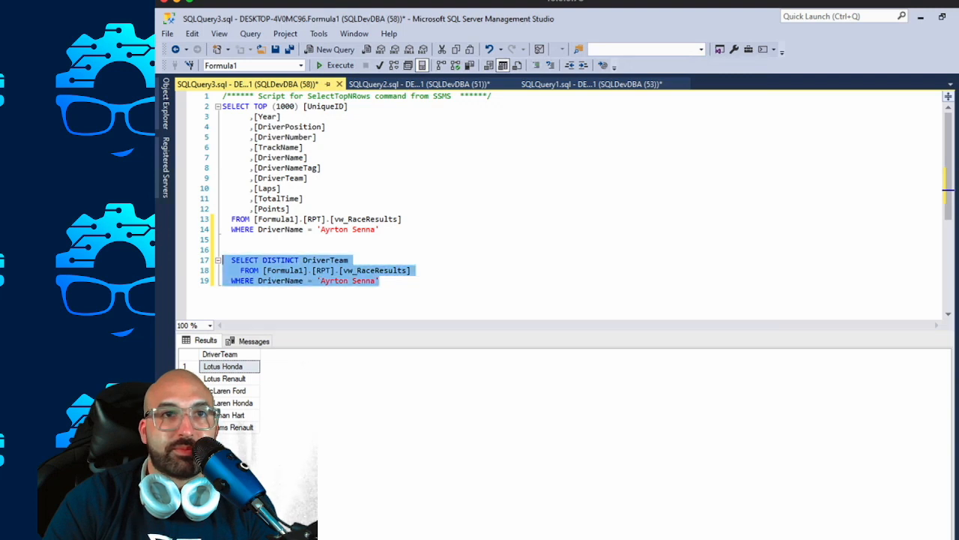
drag(236, 427, 237, 367)
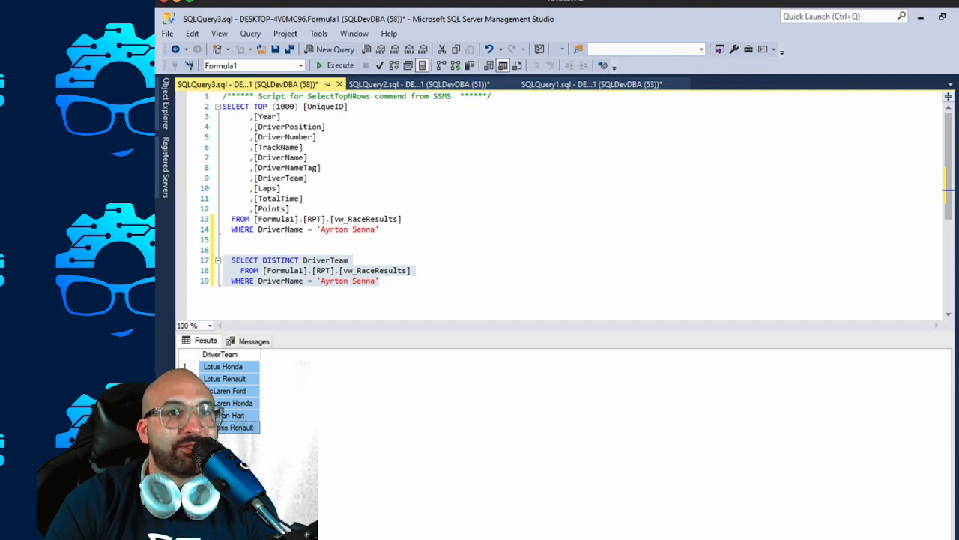
click(236, 390)
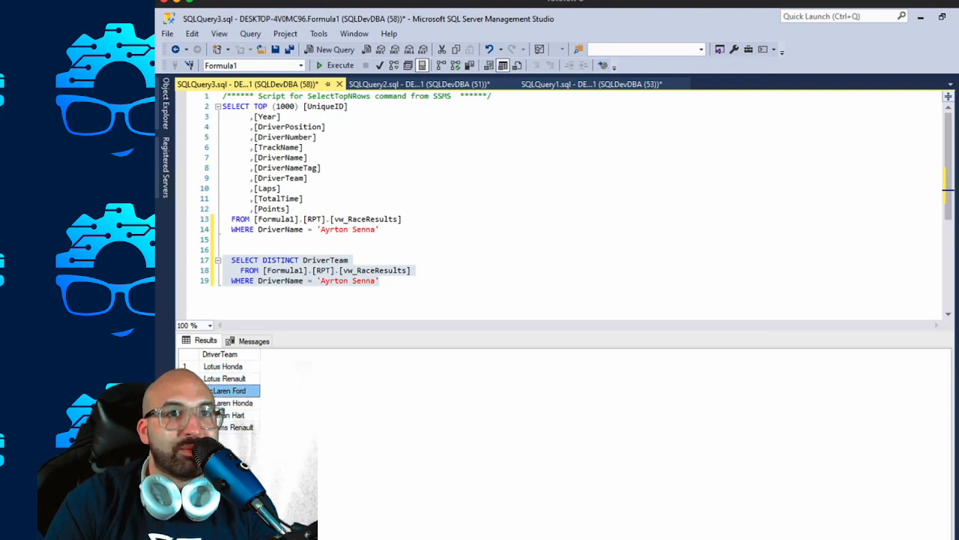
click(234, 378)
click(236, 404)
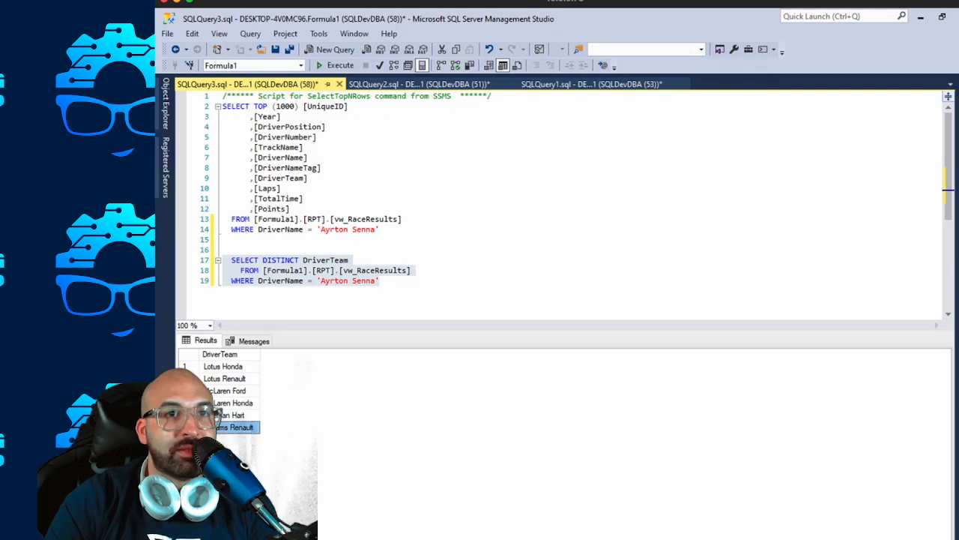
Select all rows of the DriverTeam results, and check the McLaren Honda and Lotus Honda entries.
key(ctrl+a)
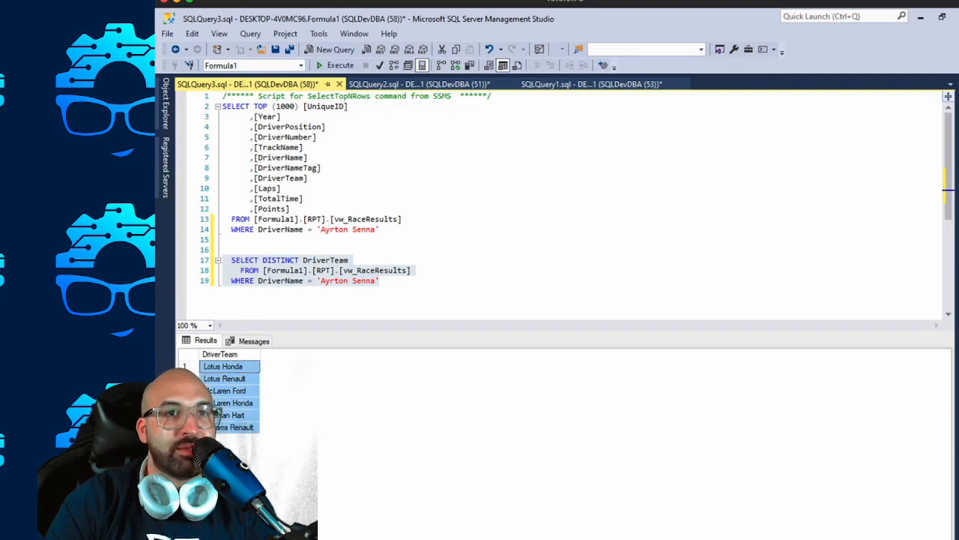
click(235, 403)
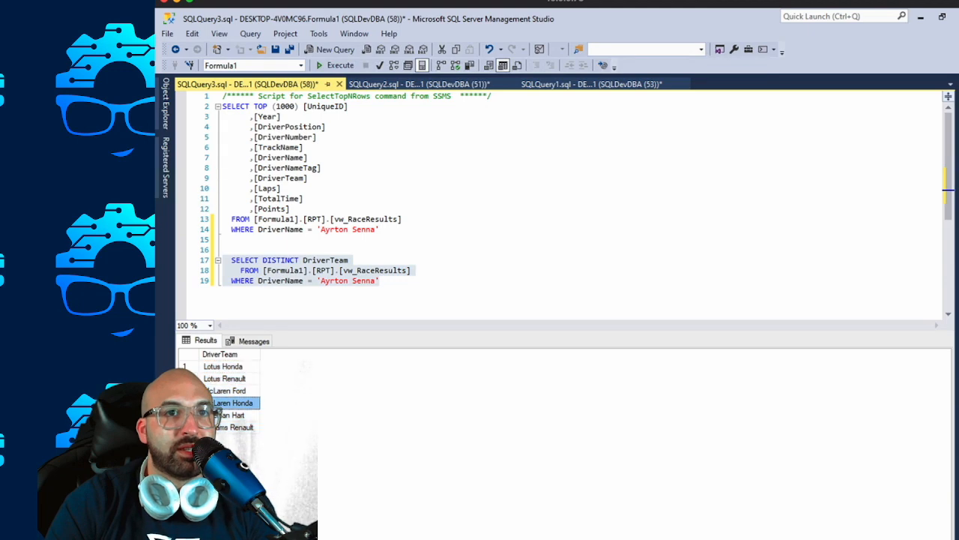
click(229, 366)
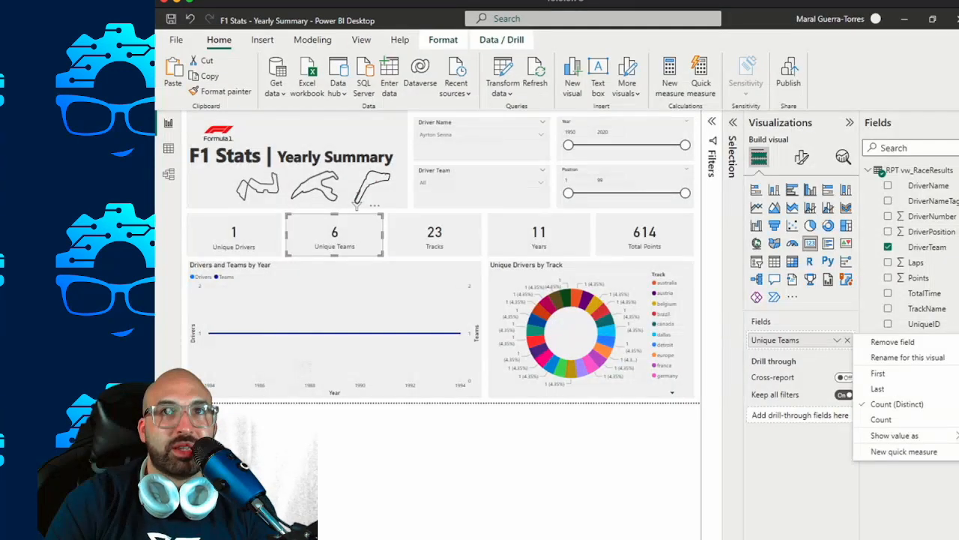
In Power BI Desktop, search the Driver Team slicer for "Renault" and clear the search to list the driver's teams.
click(541, 182)
text(Renault)
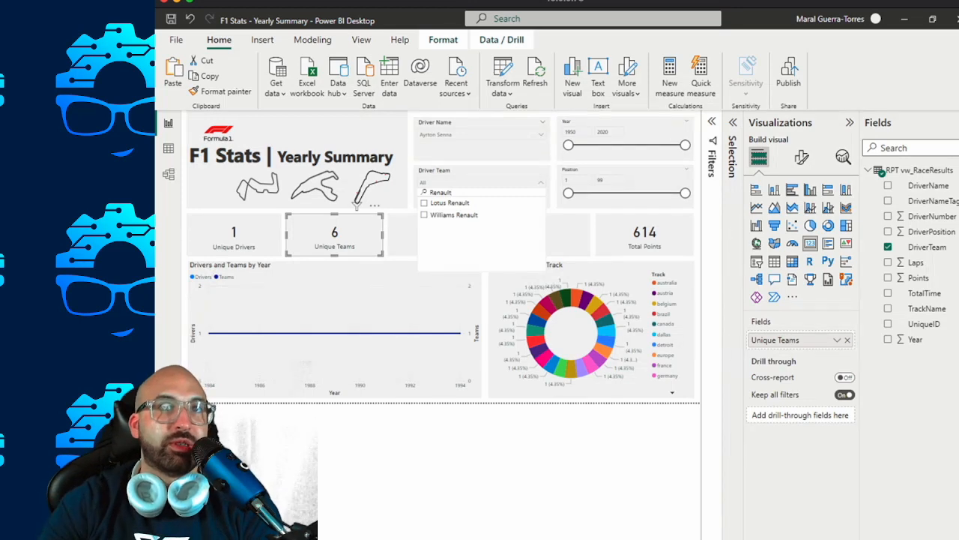
key(shift+Left)
key(shift+Left)
key(shift+Left)
key(shift+Left)
key(shift+Left)
key(shift+Left)
key(shift+Left)
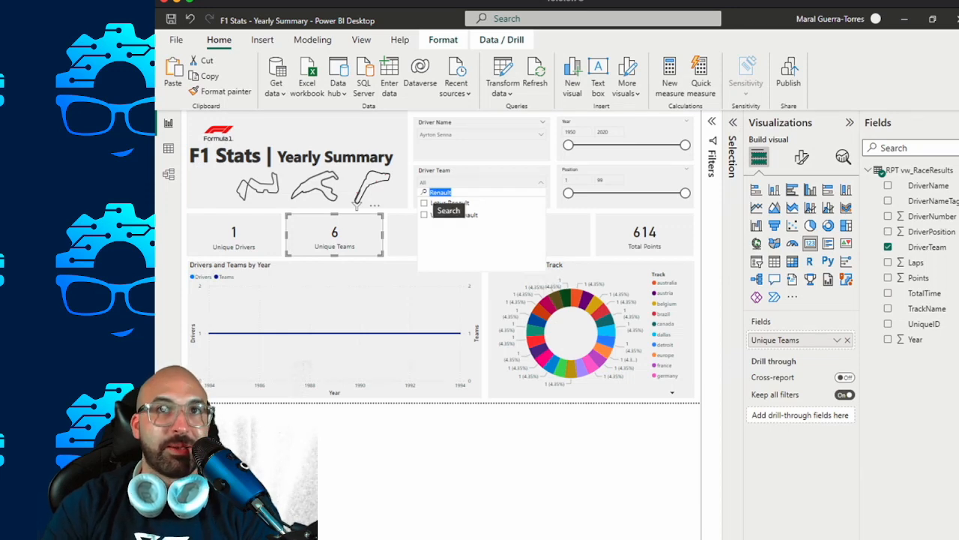
key(BackSpace)
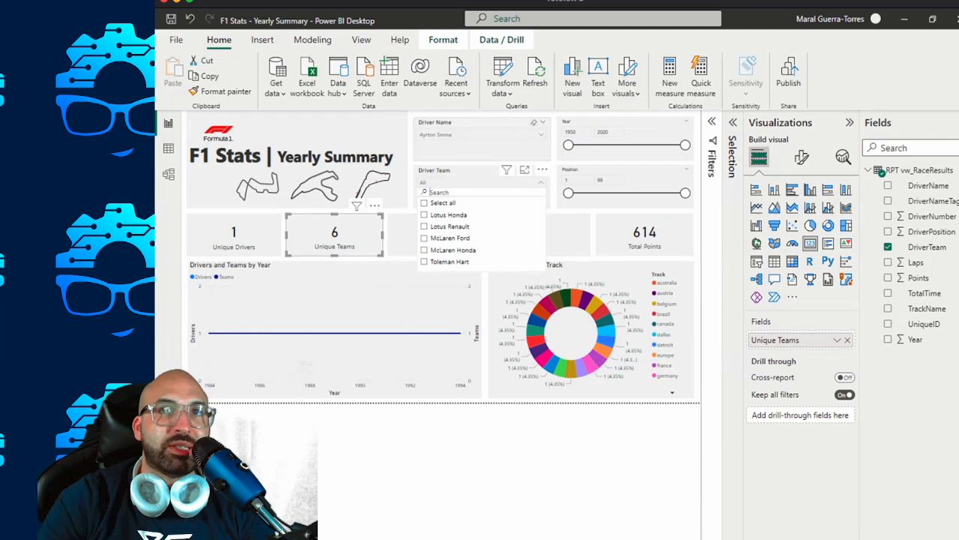
Clear the Driver Name slicer on the Summary and Data Grid pages and empty the Team slicer's search.
click(534, 122)
click(534, 122)
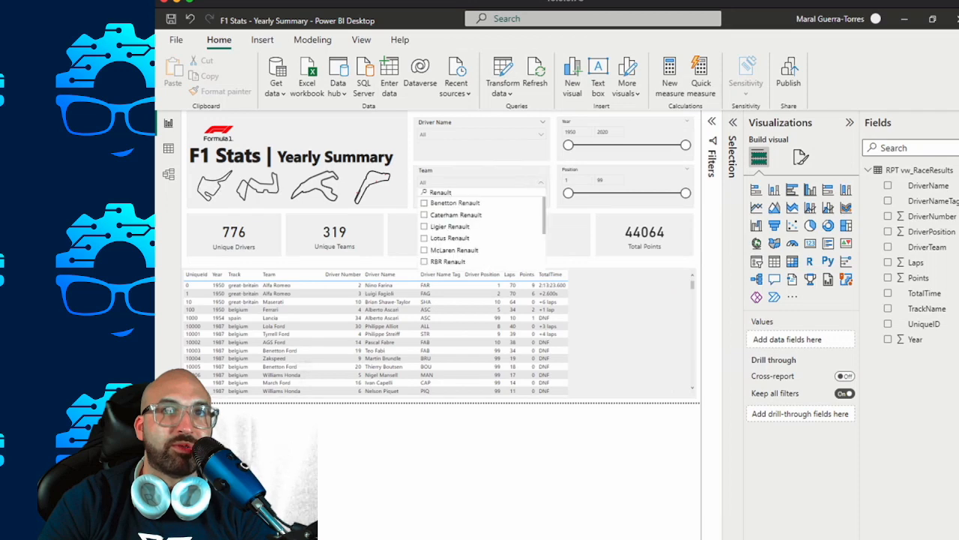
key(ctrl+a)
key(BackSpace)
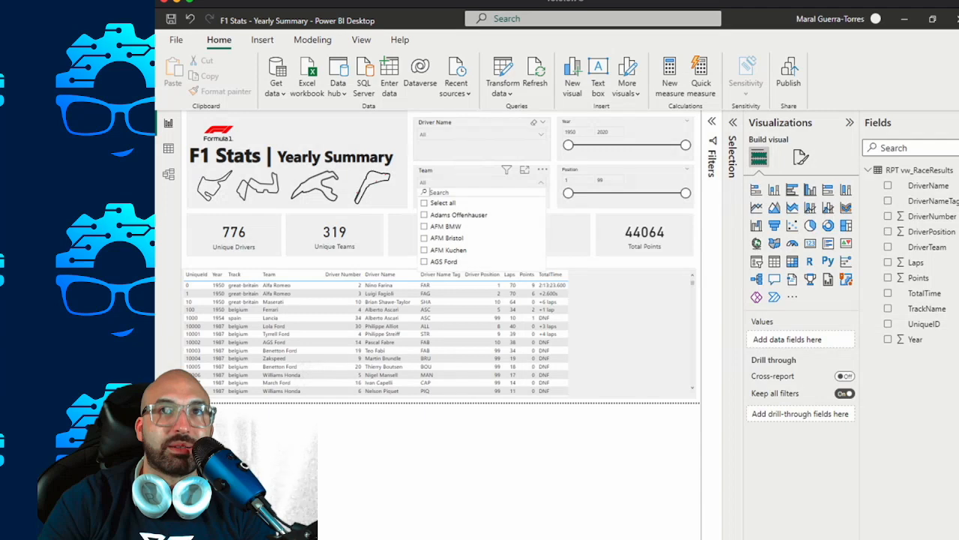
click(533, 122)
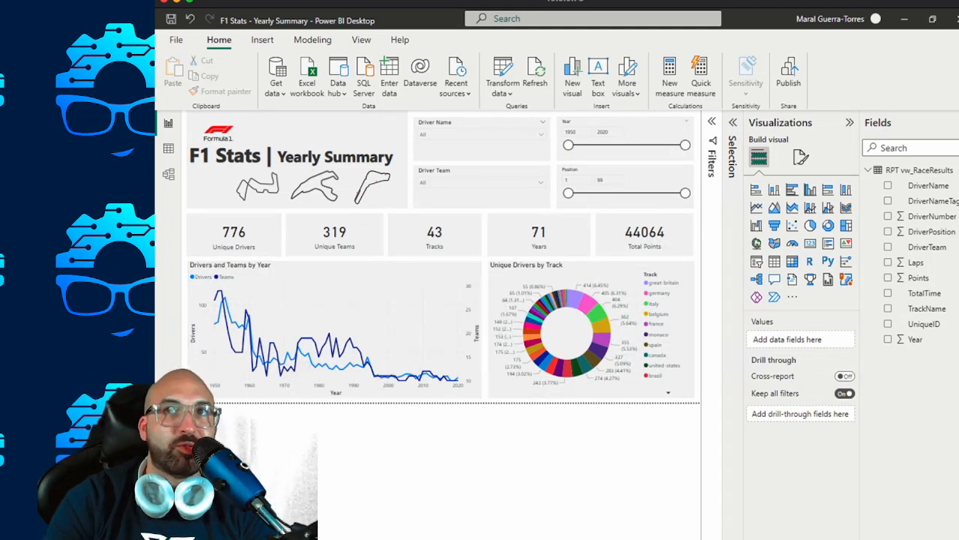
Collapse the Filters, Visualizations and Fields panes to enlarge the Summary page.
click(712, 121)
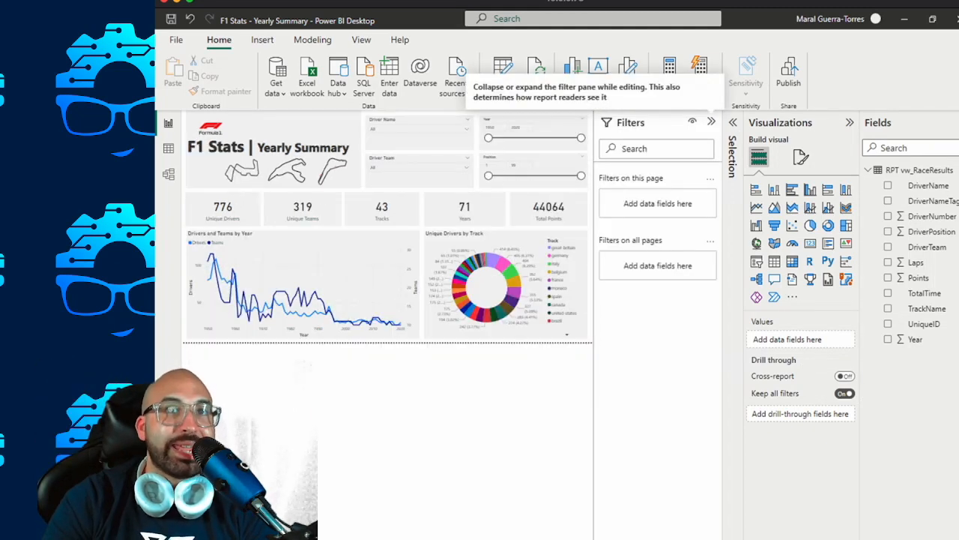
click(711, 121)
click(850, 122)
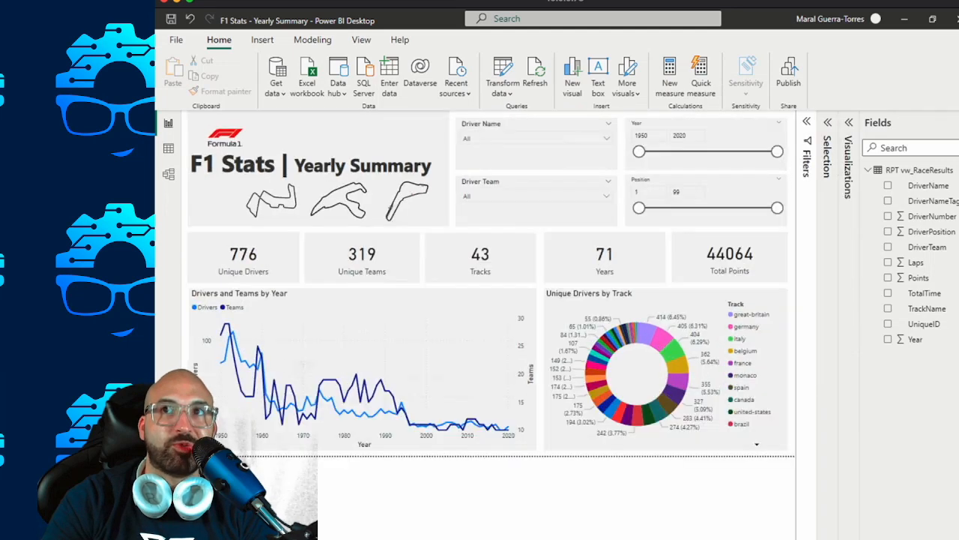
click(958, 122)
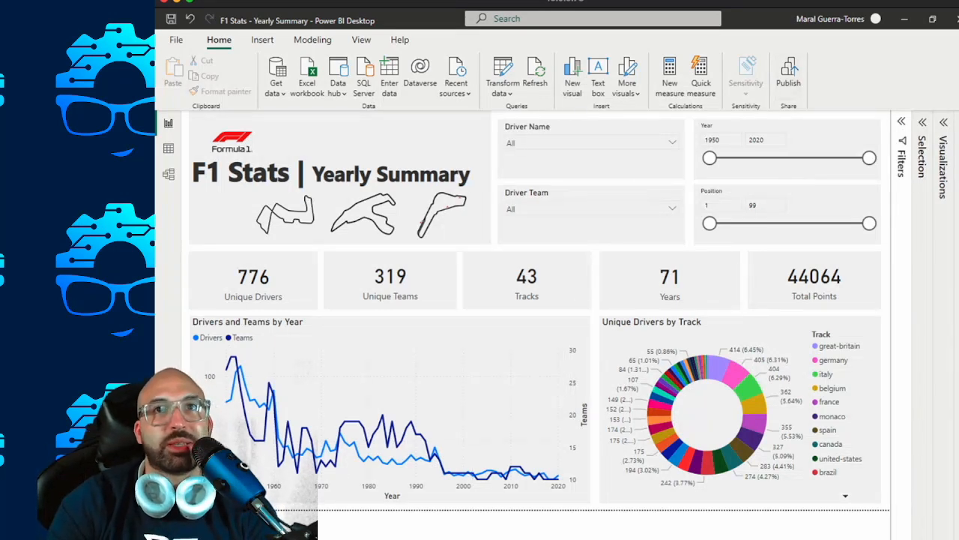
Save the changes and publish the report to the Dataset Demos workspace, closing the publishing dialog when it finishes.
click(788, 75)
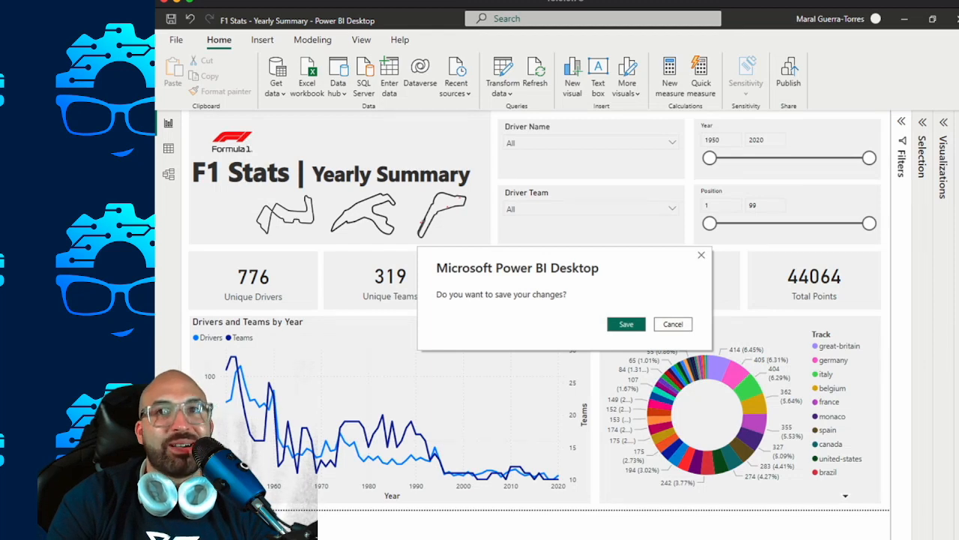
click(627, 324)
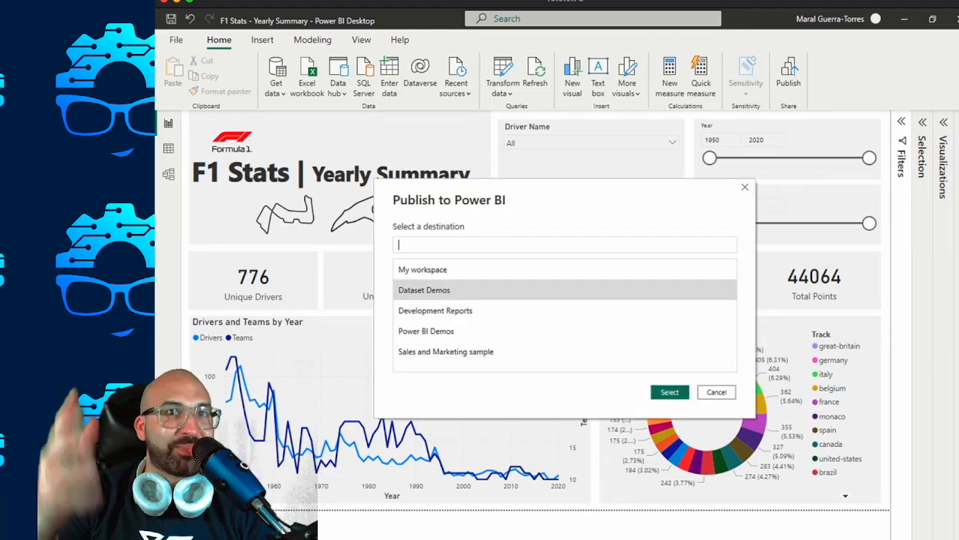
click(671, 392)
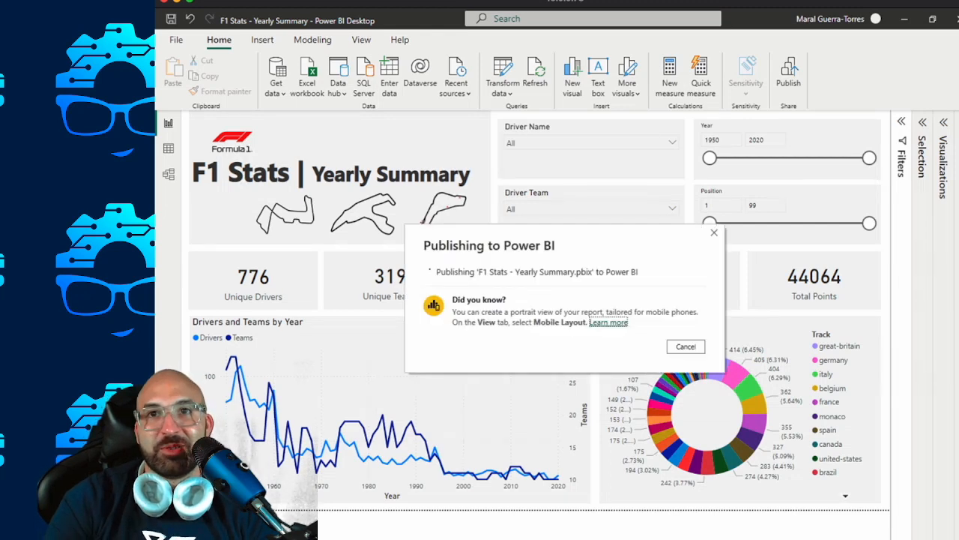
click(627, 378)
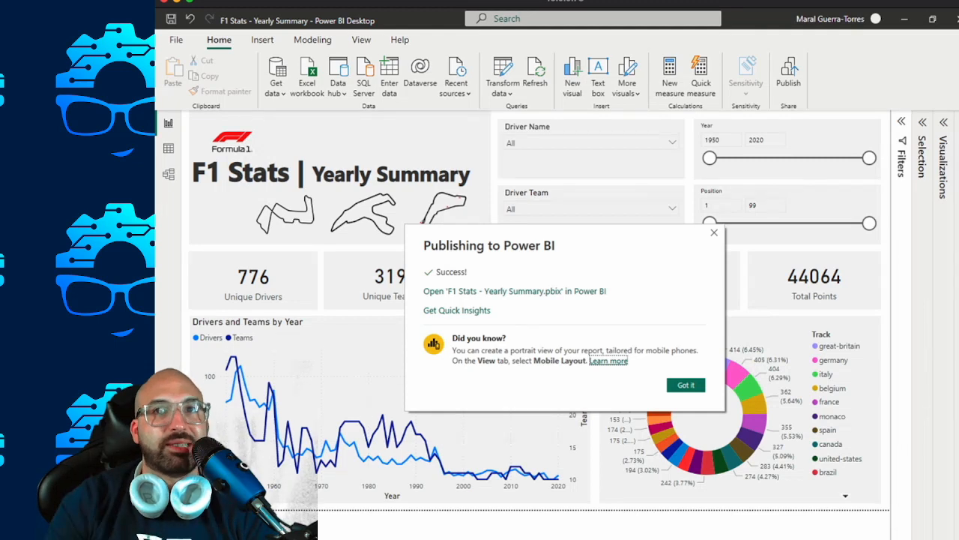
click(686, 384)
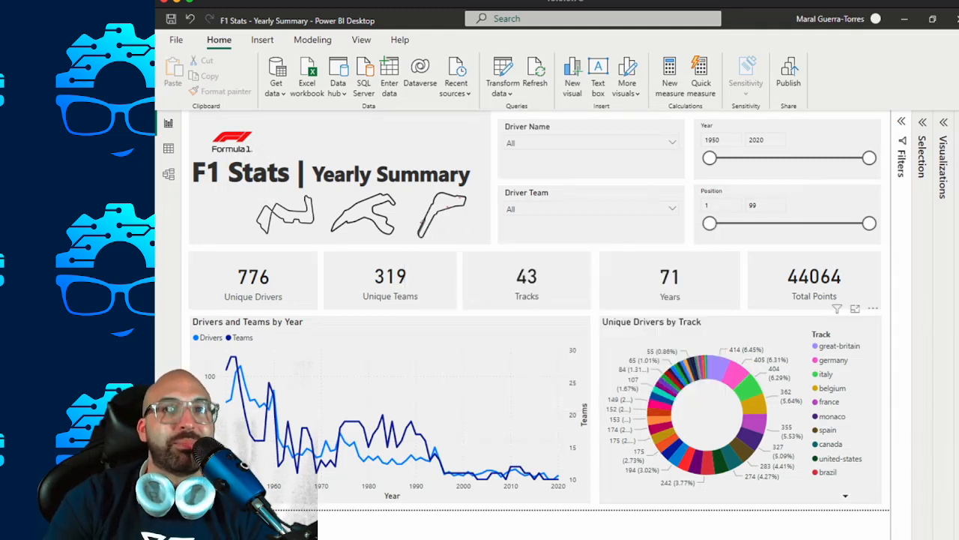
Switch to the published report in the browser and reset its filters and slicers to default.
click(673, 374)
click(672, 376)
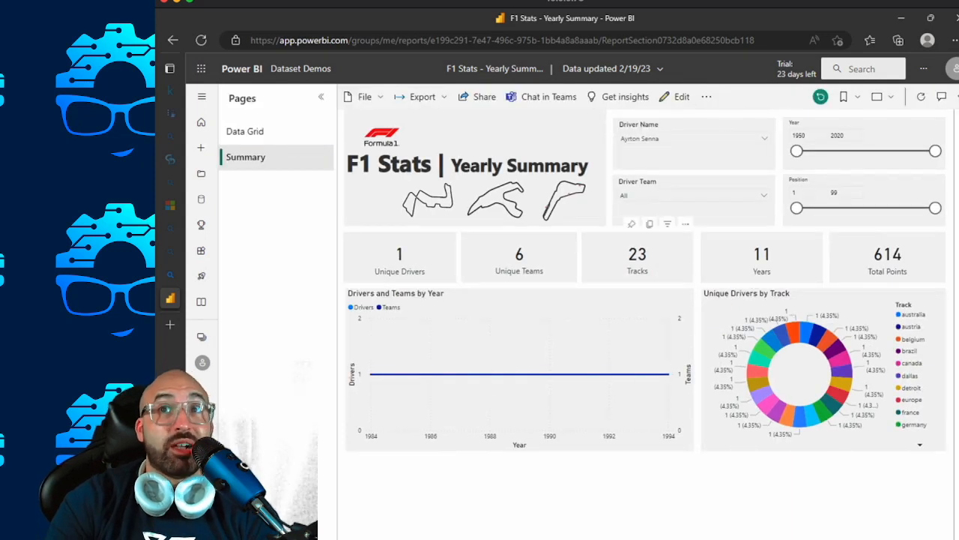
click(820, 96)
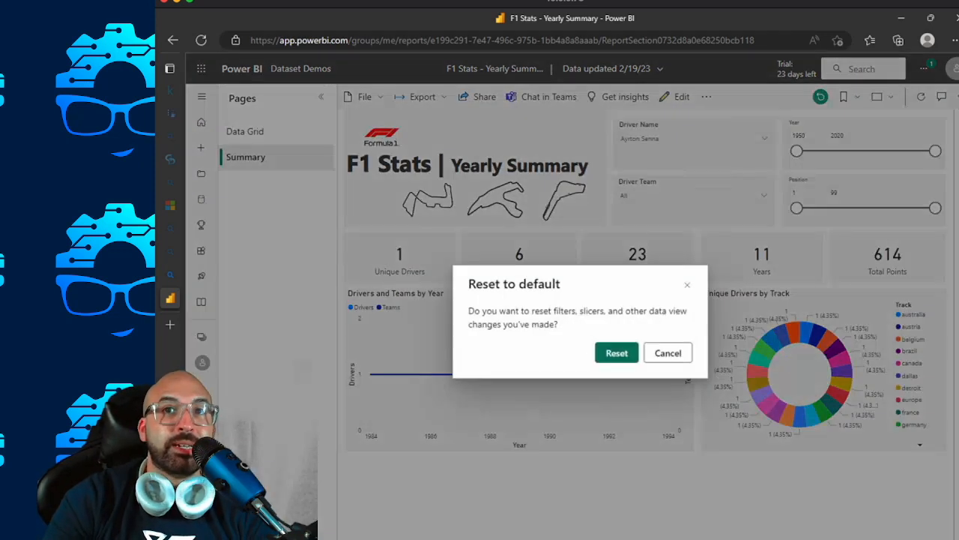
click(616, 353)
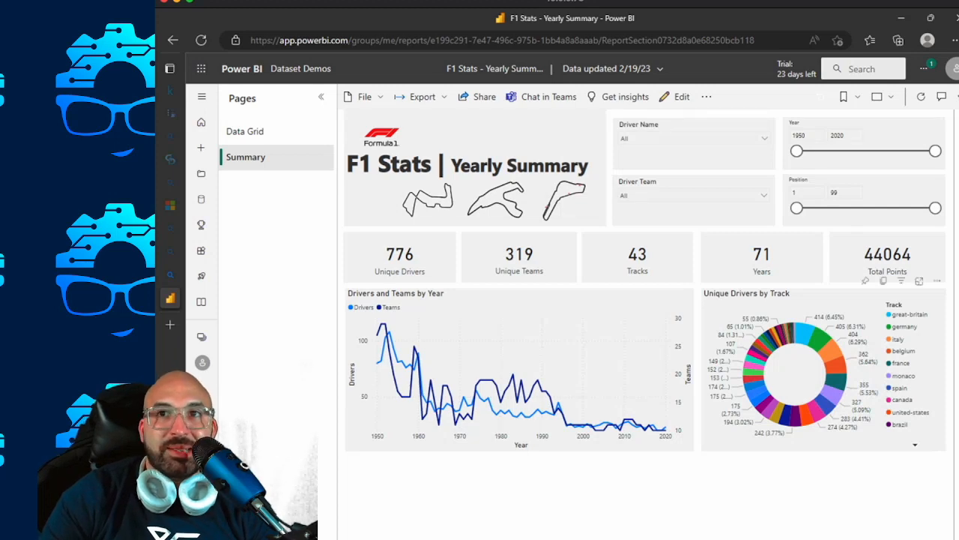
Toggle the germany and france highlights in Unique Drivers by Track, and open the Data Grid page.
click(904, 327)
click(904, 327)
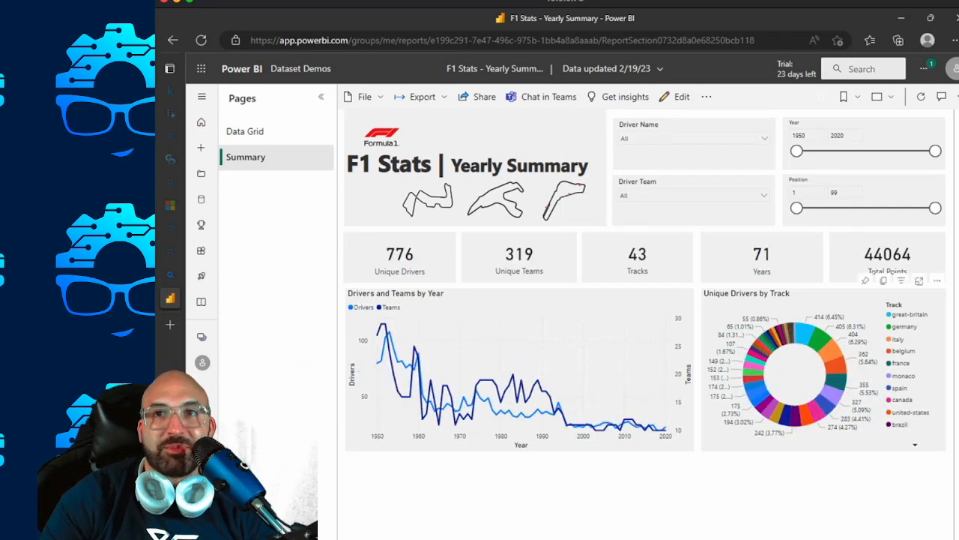
click(901, 363)
click(901, 364)
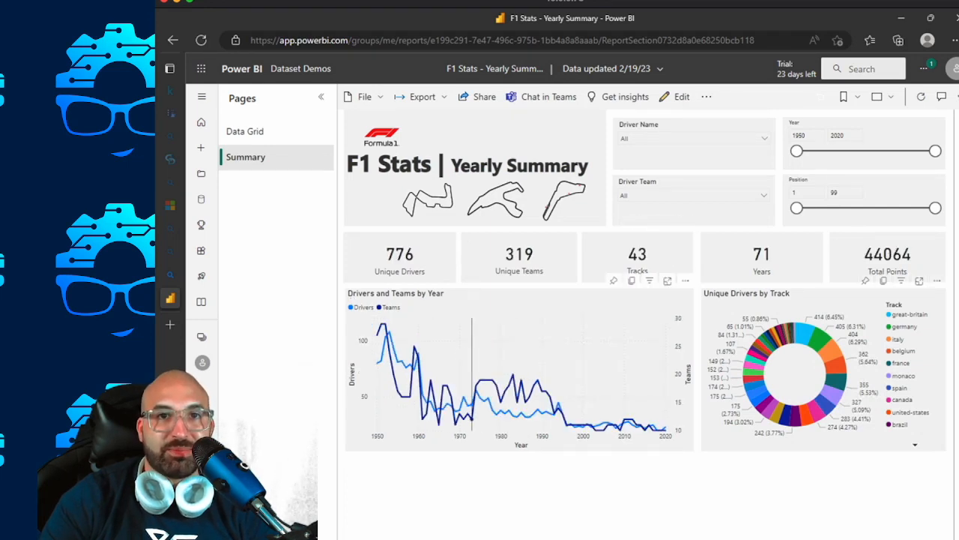
click(245, 131)
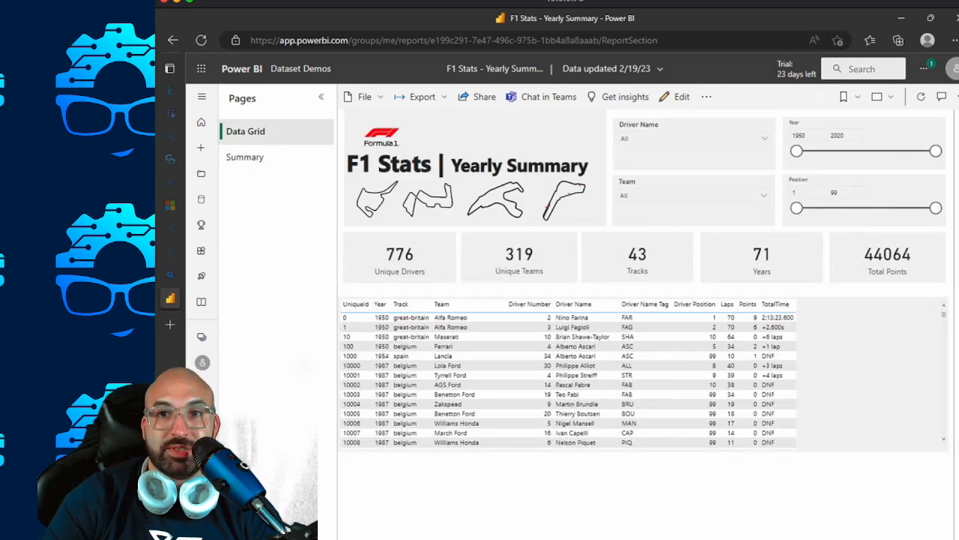
Back in Power BI Desktop, copy the first track outline from the Data Grid page into the Summary page's header.
key(alt+Tab)
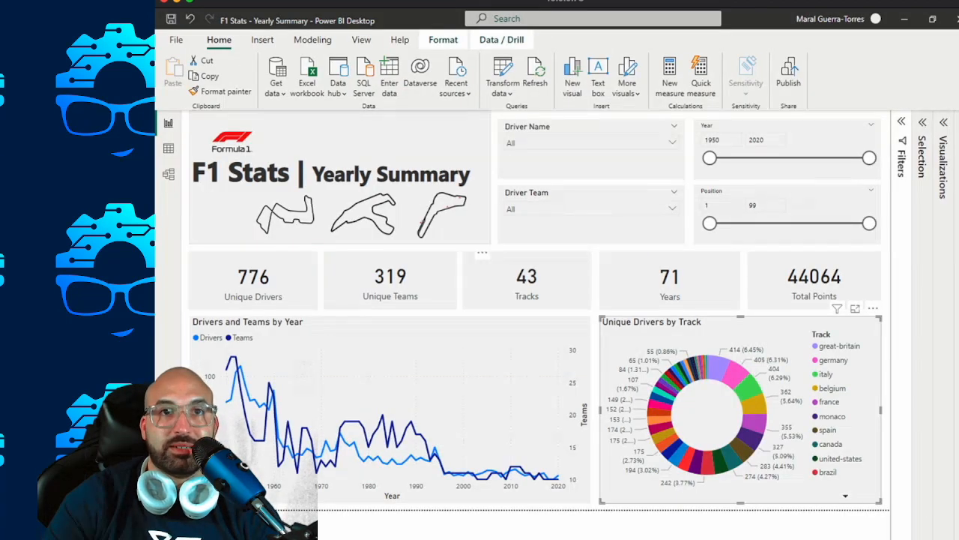
key(ctrl+Page_Down)
click(227, 213)
key(ctrl+Page_Up)
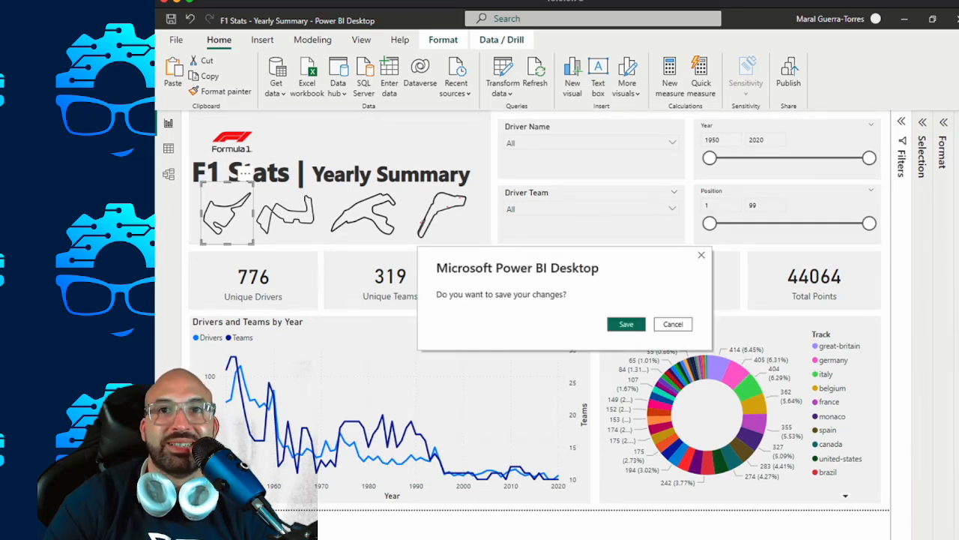
Save the added track outline and republish the report to the Dataset Demos workspace.
key(Return)
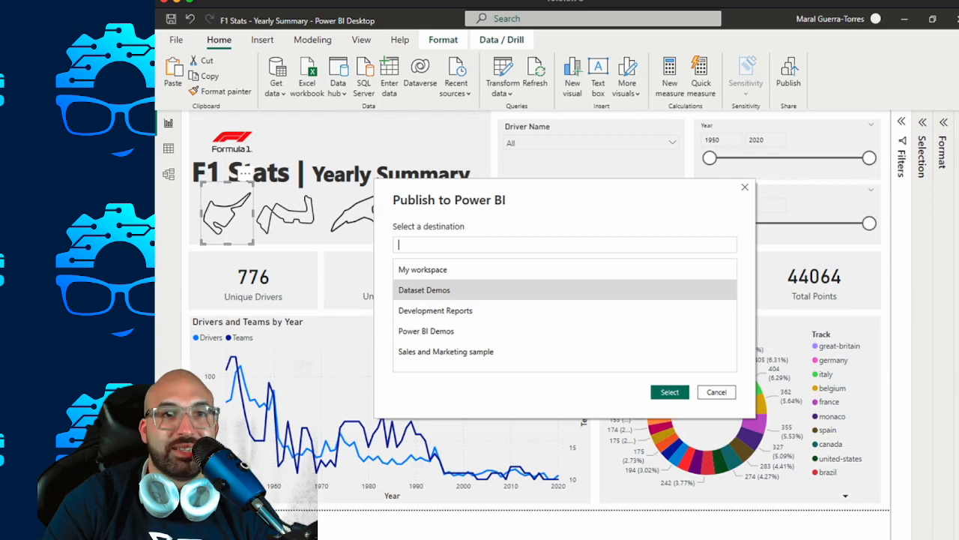
key(Return)
key(Return)
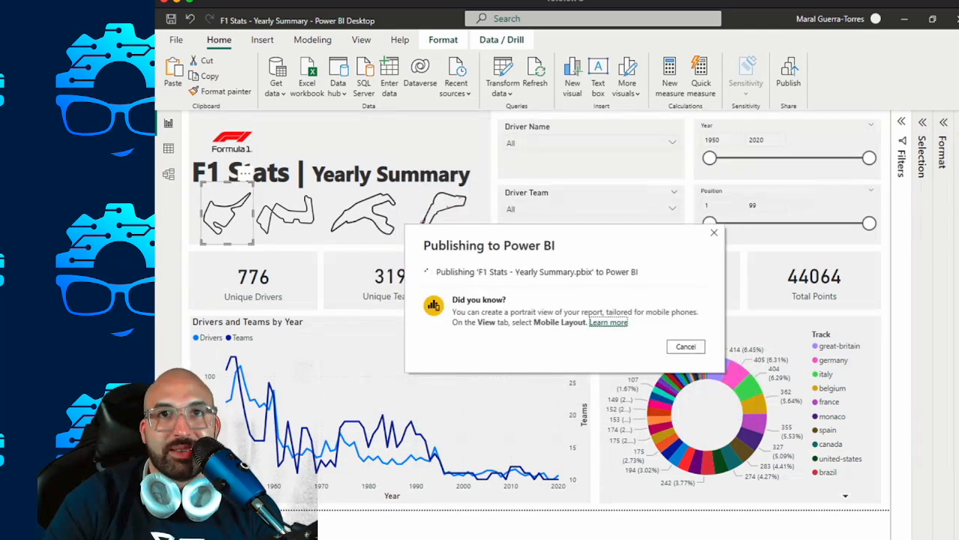
Return to the published report in the browser, reload it and open the Summary page.
mouse_move(669, 538)
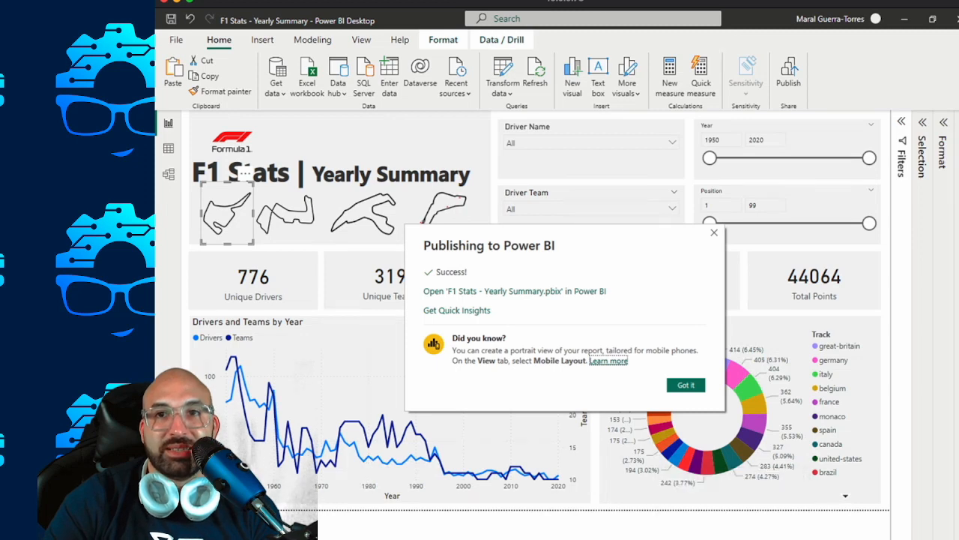
mouse_move(699, 538)
click(645, 537)
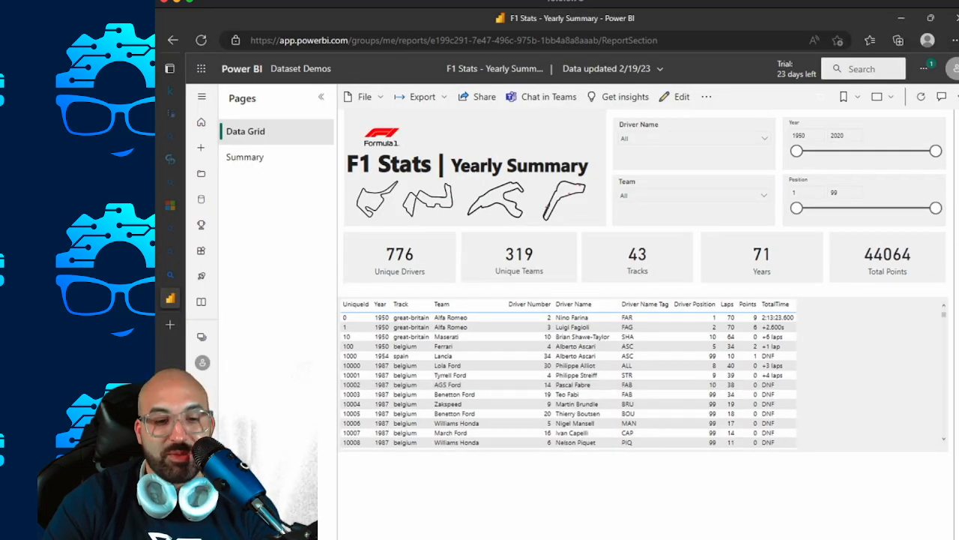
key(F5)
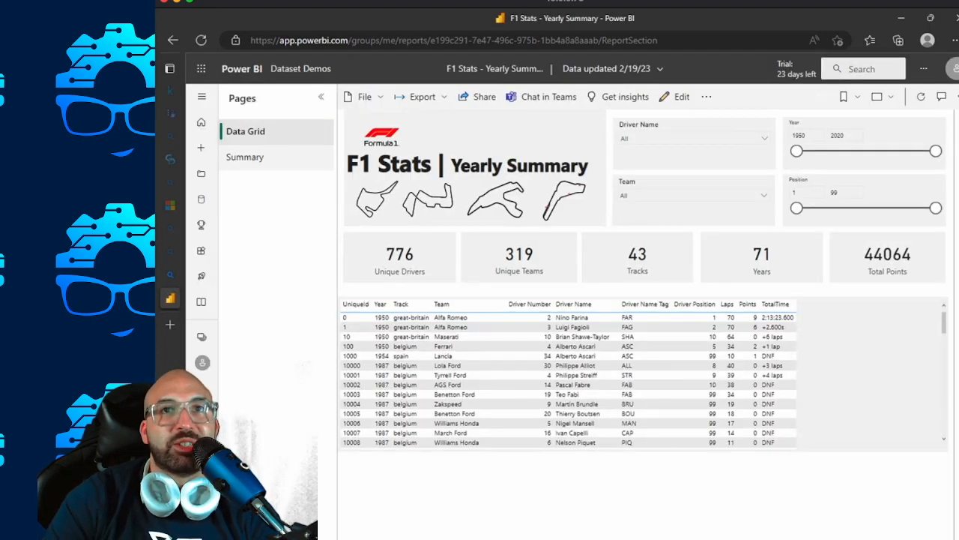
click(246, 158)
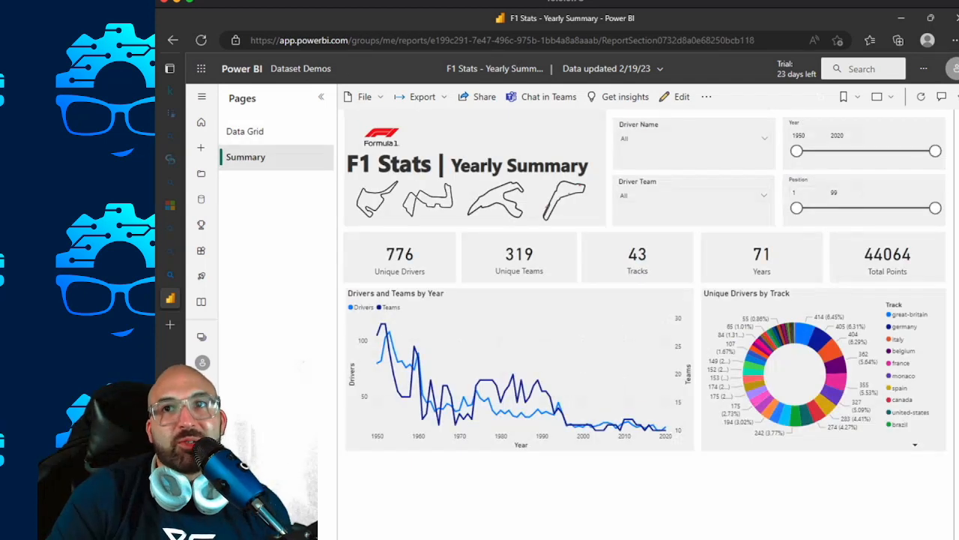
Browse the driver names listed in the published report's Driver Name slicer without selecting any, and close the list.
double_click(799, 136)
click(765, 139)
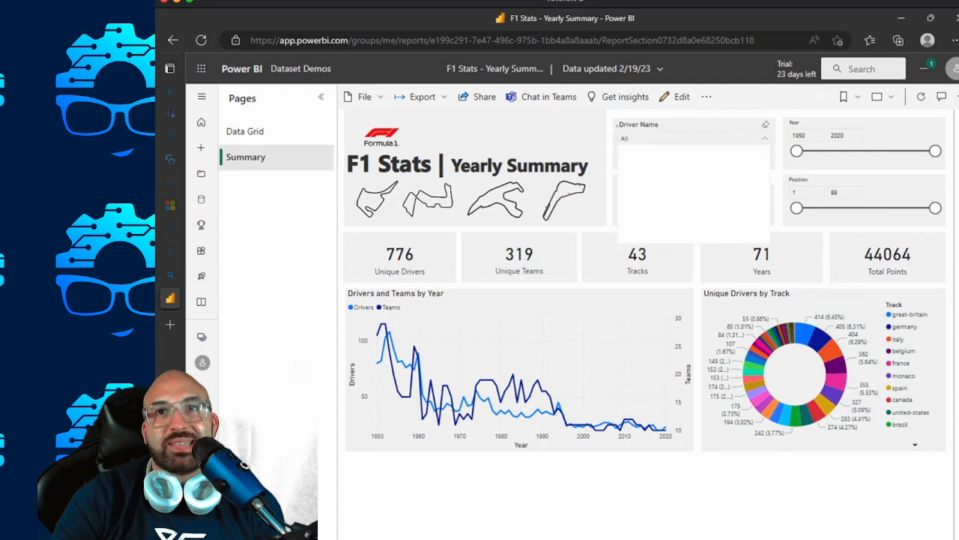
scroll(693, 199, down, 10)
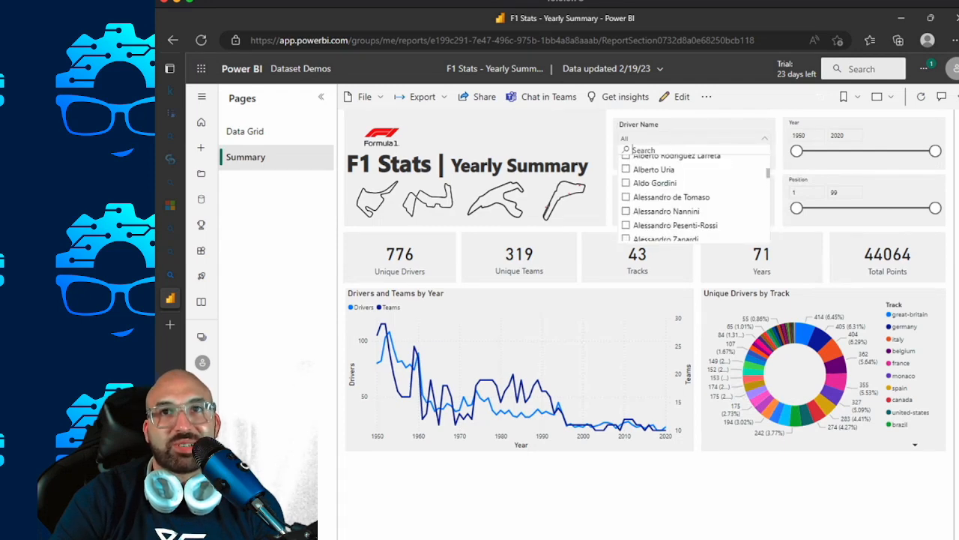
scroll(693, 199, down, 6)
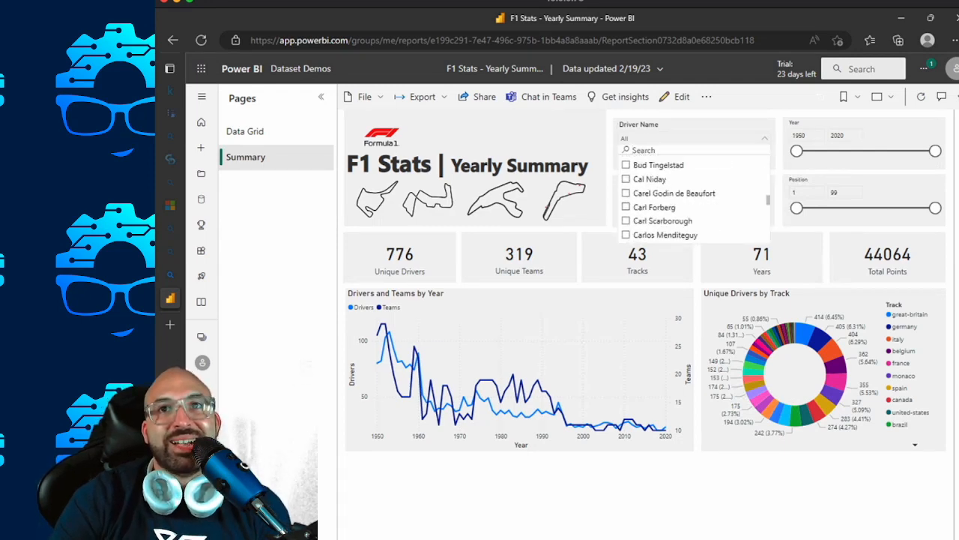
scroll(693, 198, down, 4)
scroll(694, 199, down, 15)
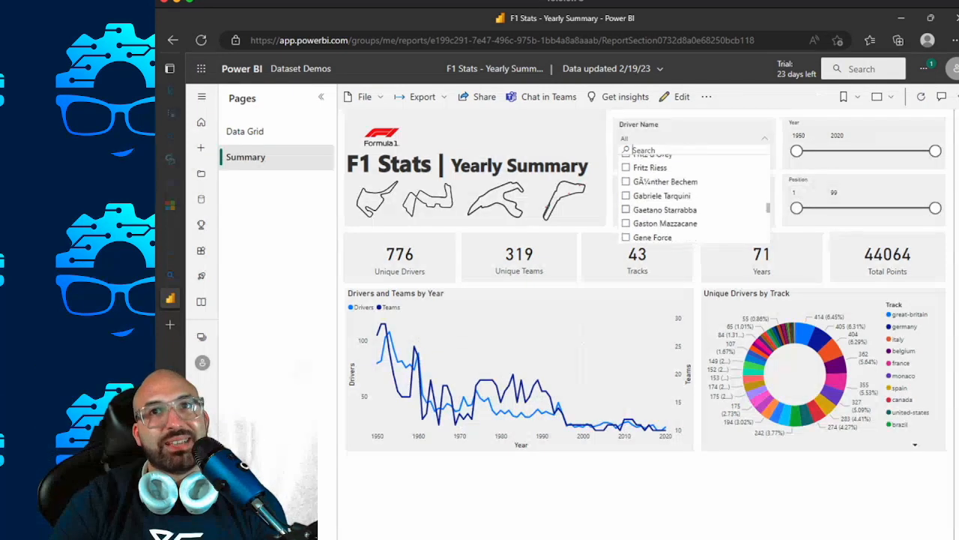
scroll(693, 199, up, 5)
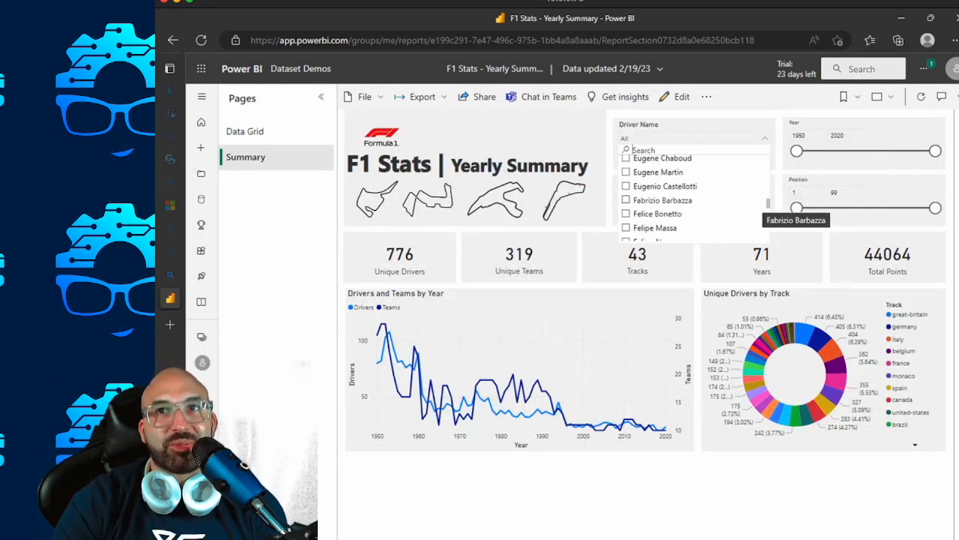
scroll(760, 200, up, 20)
click(787, 483)
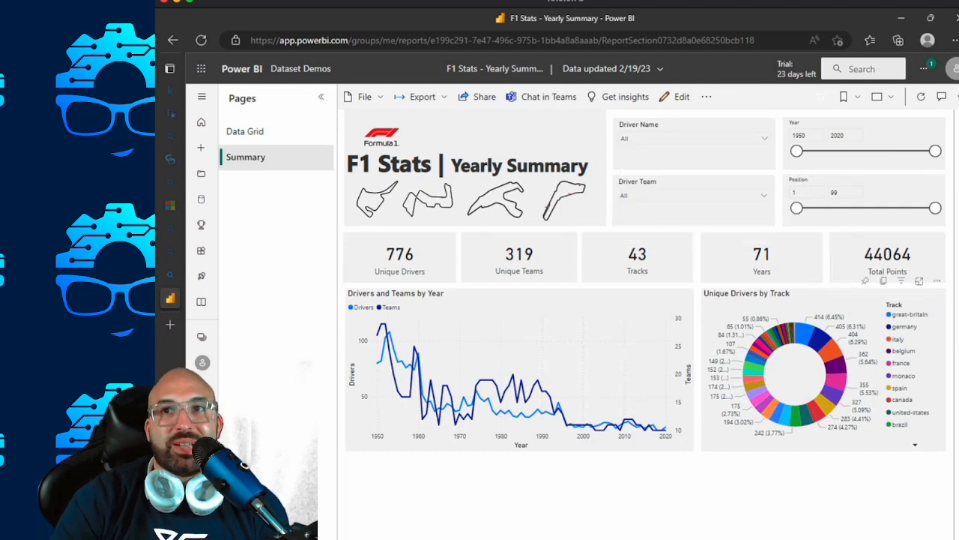
Toggle the canada highlight in Unique Drivers by Track, and compare the Data Grid page with the Summary page.
click(902, 400)
click(901, 399)
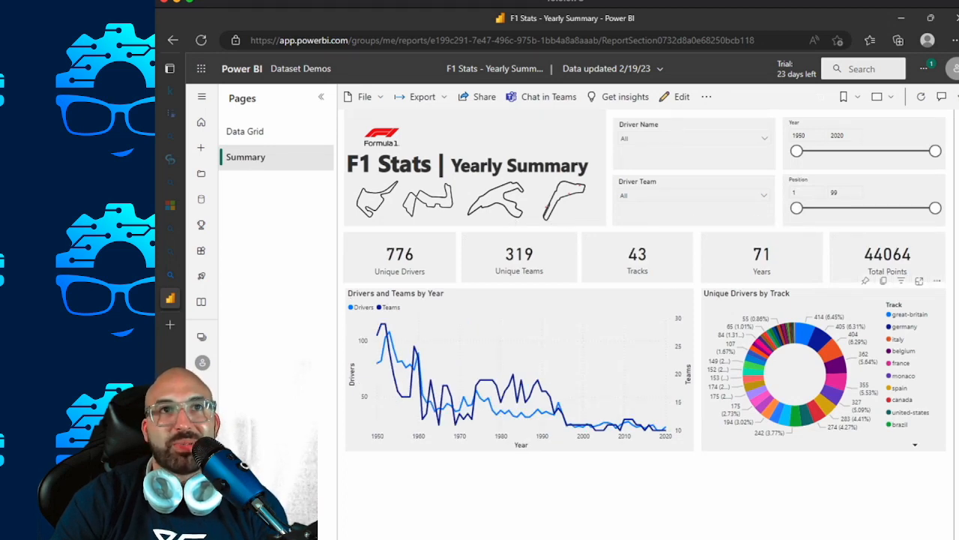
click(255, 132)
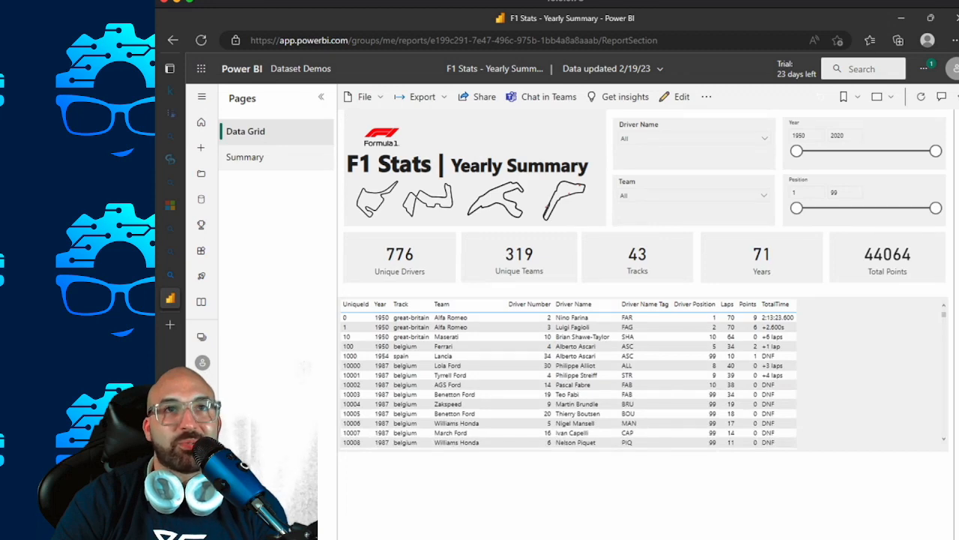
click(254, 157)
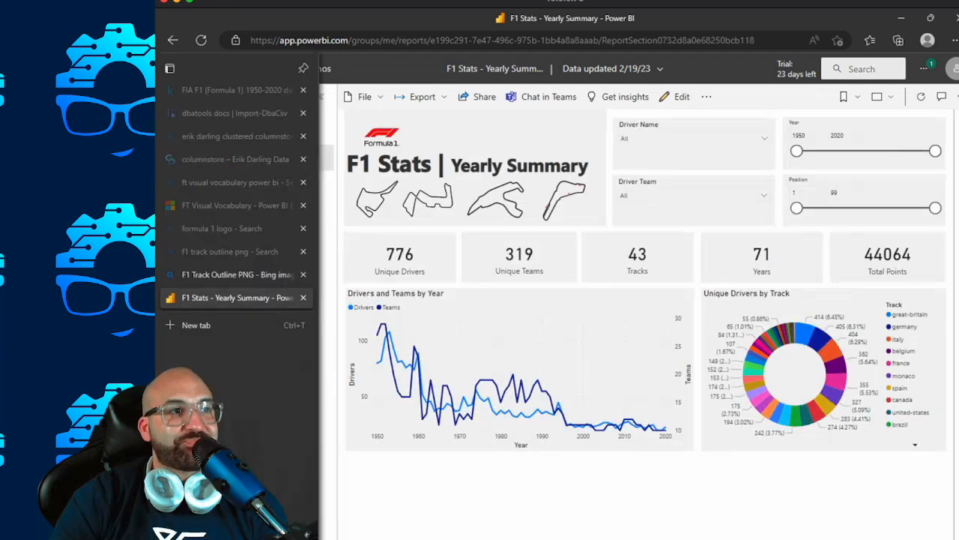